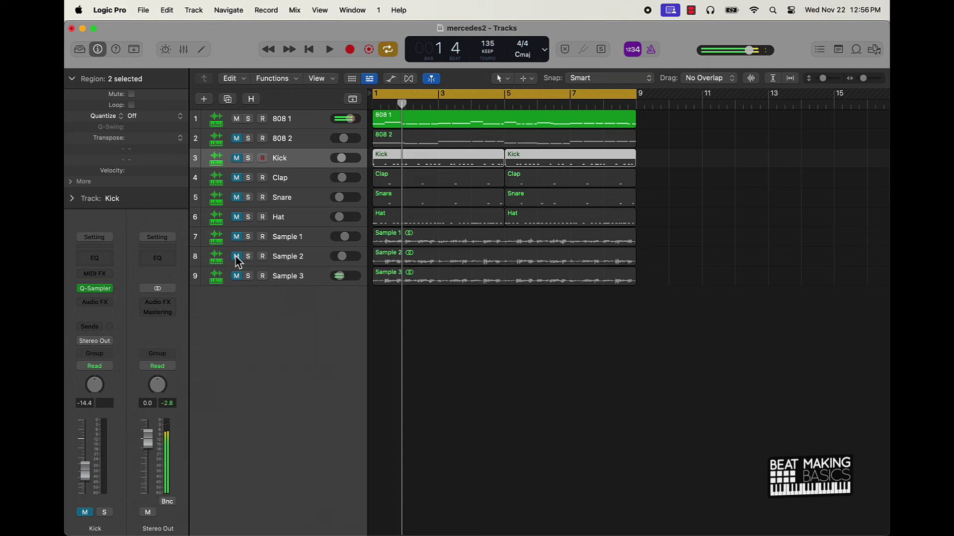
Unmute the Sample 2 track and join the two Kick regions into one.
click(236, 257)
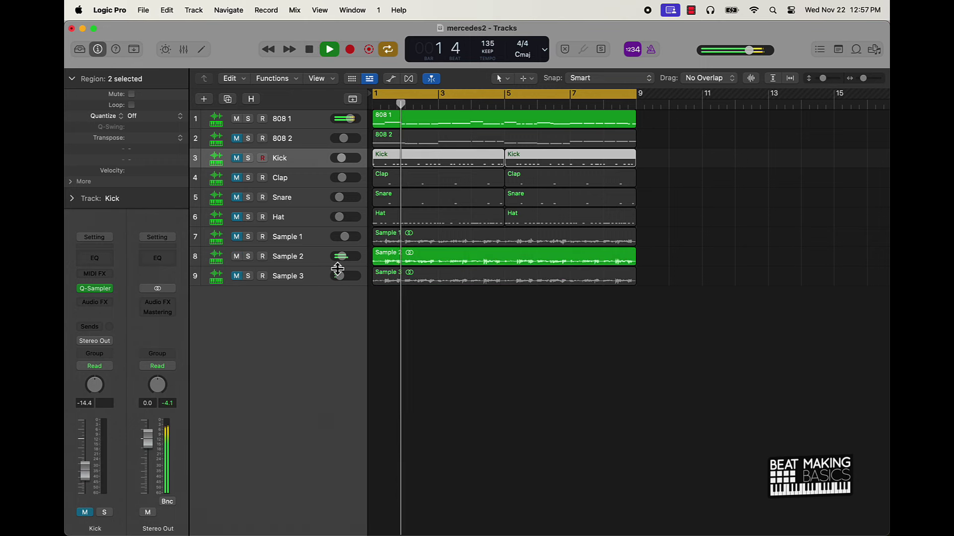
click(536, 316)
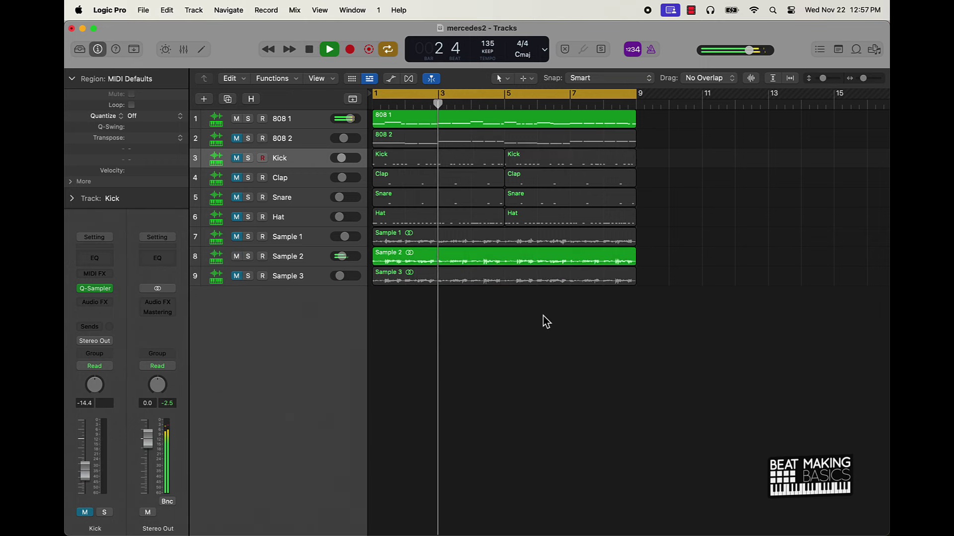
click(419, 170)
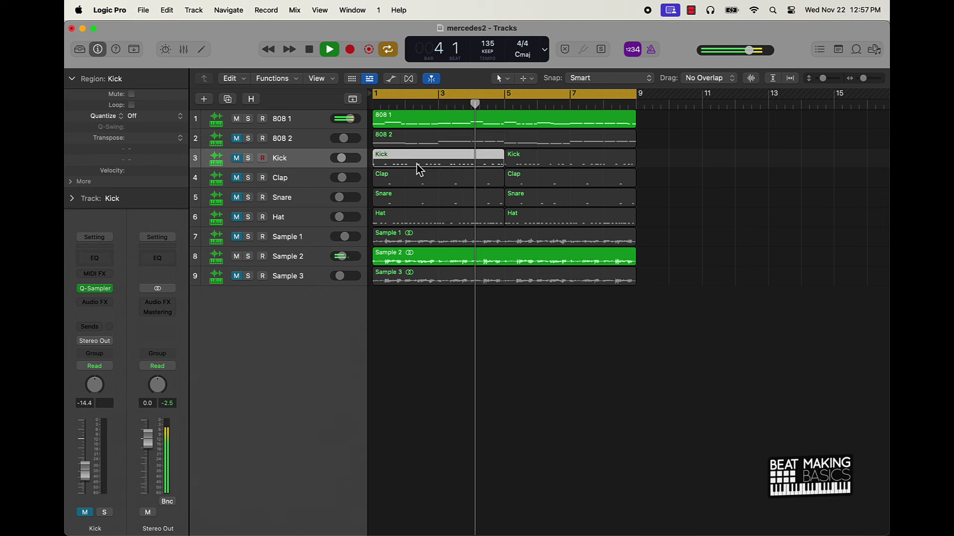
click(532, 165)
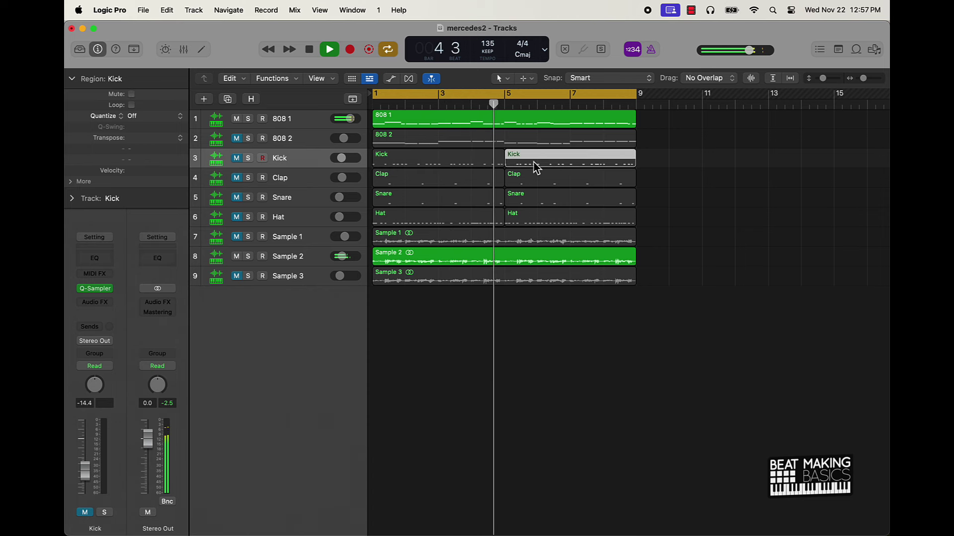
shift+click(485, 166)
key(super+j)
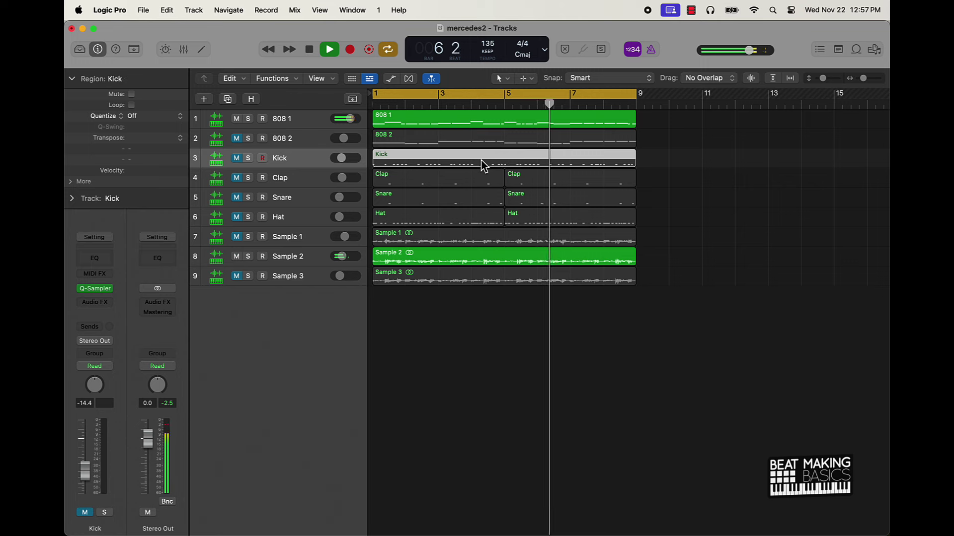
Join the paired regions on the Clap, Snare and Hat tracks into one region each, and stop playback.
key(Down)
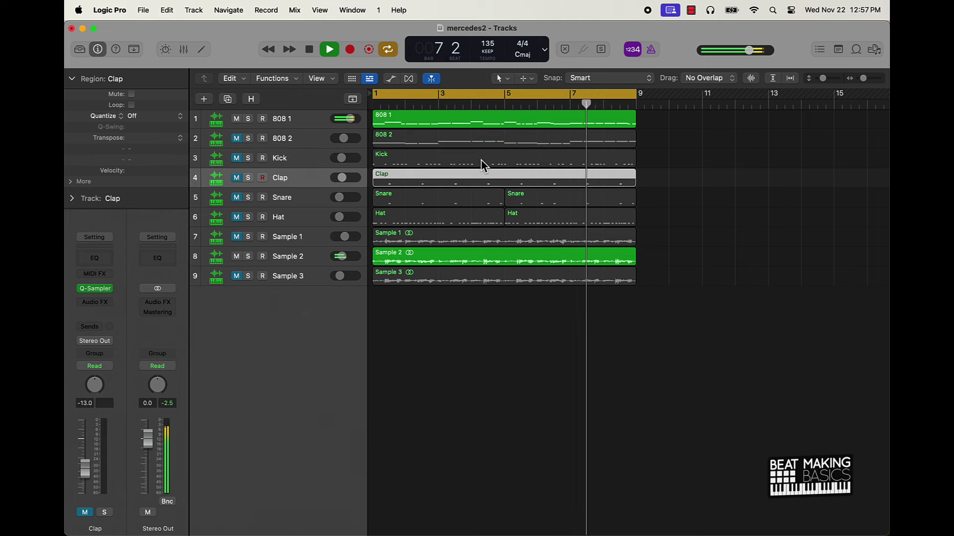
key(Down)
key(super+j)
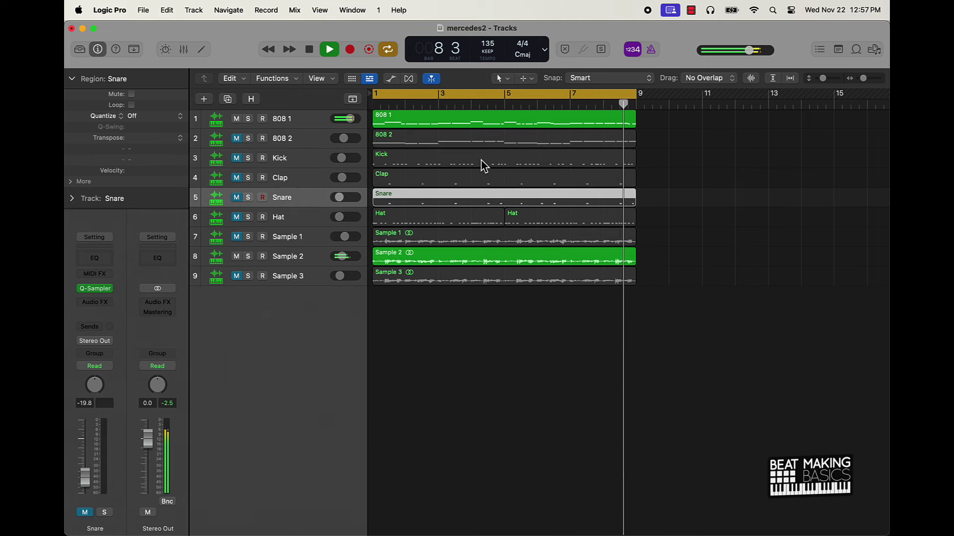
key(Down)
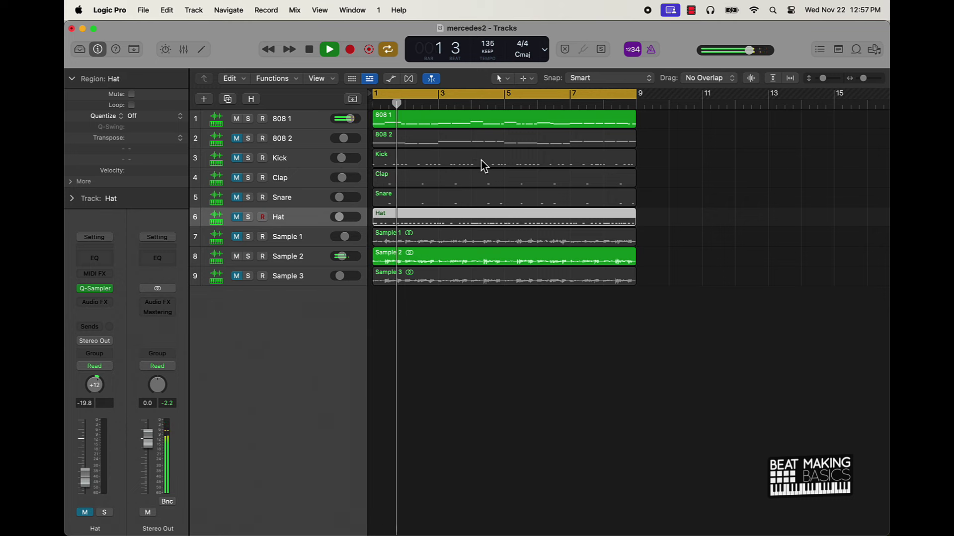
key(space)
click(470, 374)
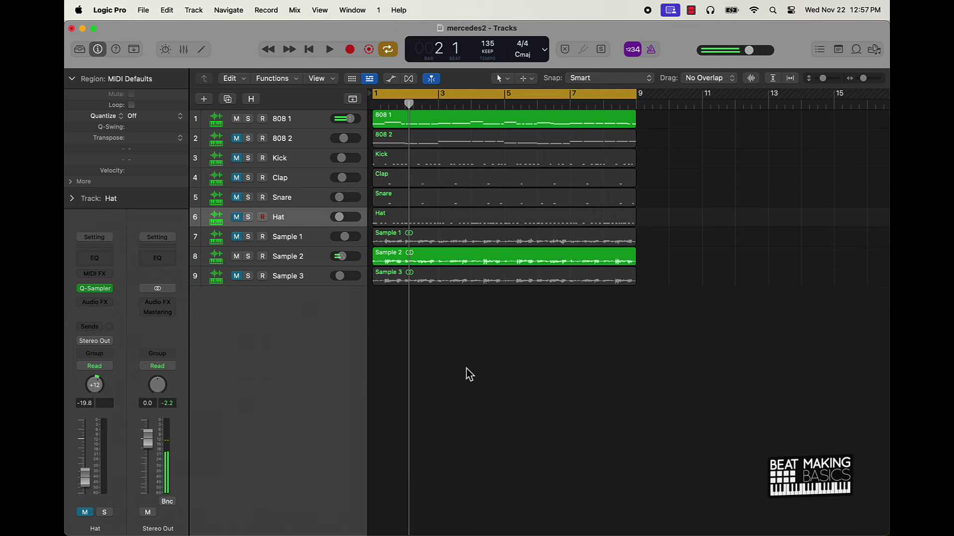
Repeat all nine regions eight times so the arrangement extends to bar 73.
key(super+a)
key(super+r)
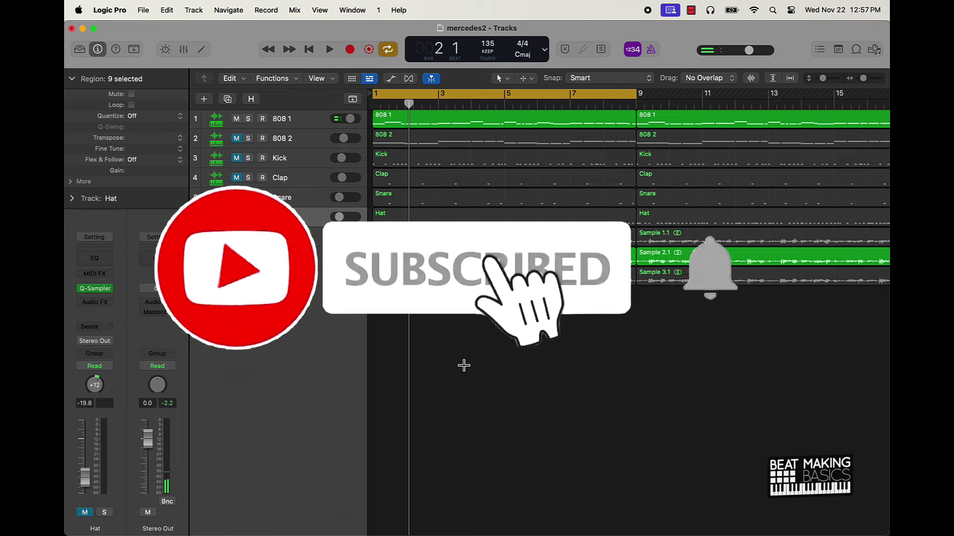
key(super+r)
key(super+r)
key(super+r)
key(super+r)
key(super+r)
key(super+r)
key(super+r)
ctrl+alt+click(467, 366)
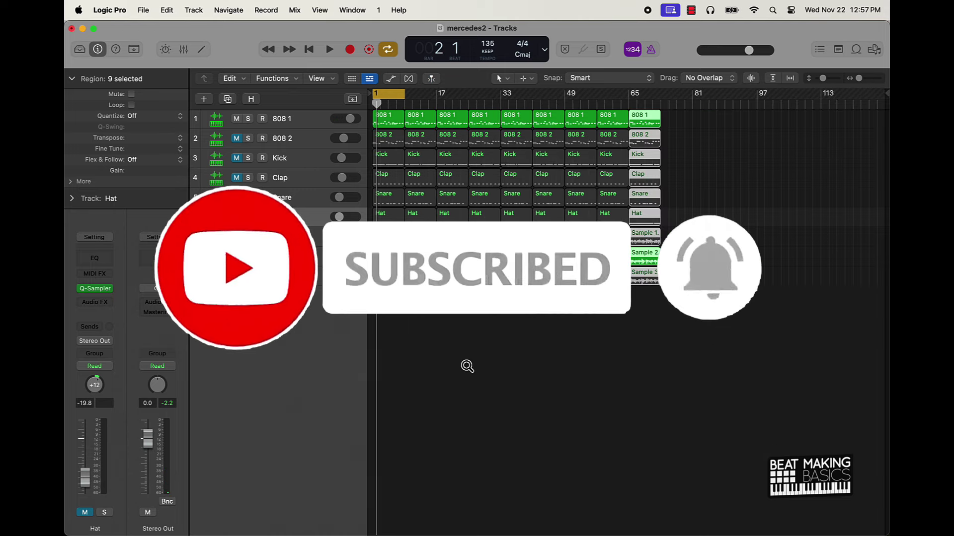
Unmute the Clap, Snare and Hat tracks during playback and mute their first regions, in bars 1 to 8.
key(space)
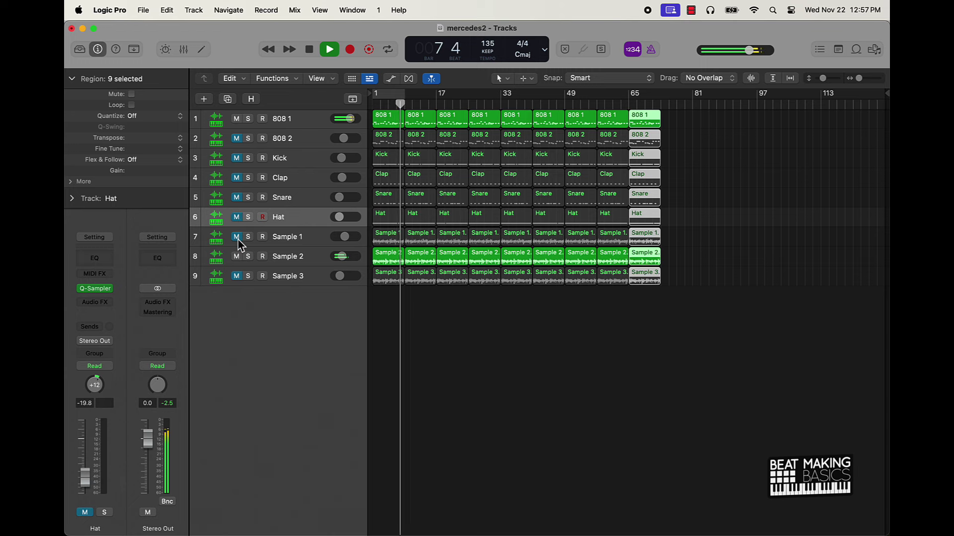
drag(236, 221, 238, 186)
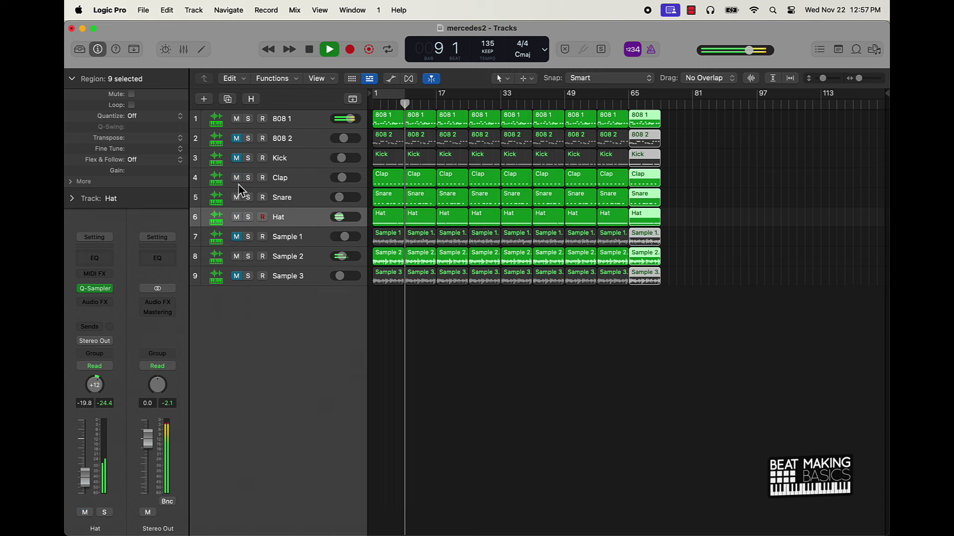
click(383, 181)
shift+click(390, 202)
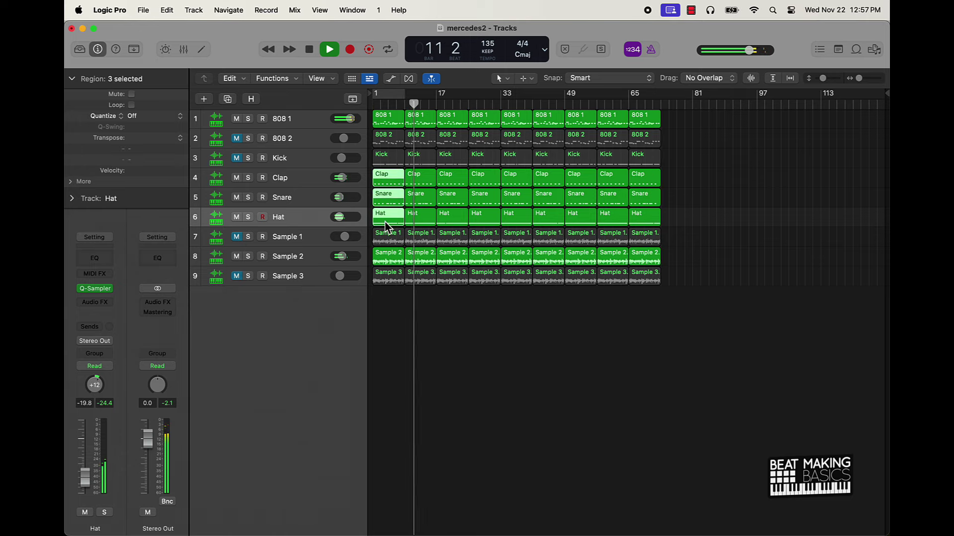
scroll(398, 228, up, 10)
key(space)
scroll(566, 134, right, 1)
click(558, 105)
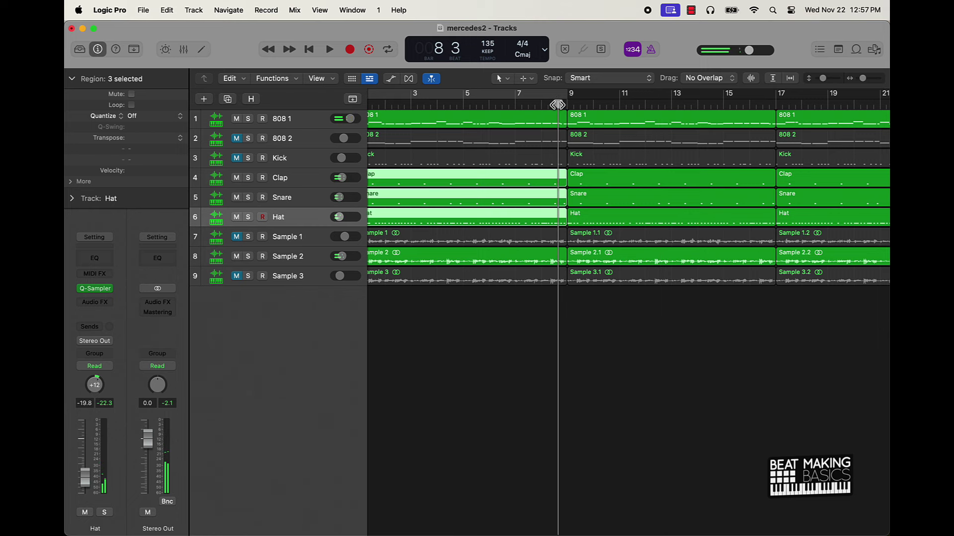
key(space)
key(space)
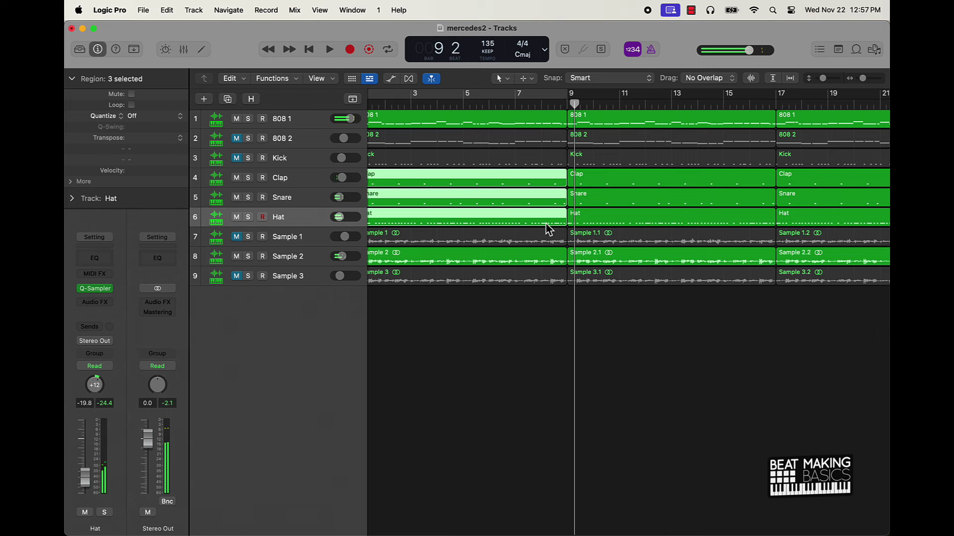
key(ctrl+m)
Play from the start, audition the Sample 1 and Sample 3 tracks, and leave Sample 3 unmuted with its volume at -25.0.
key(Return)
key(space)
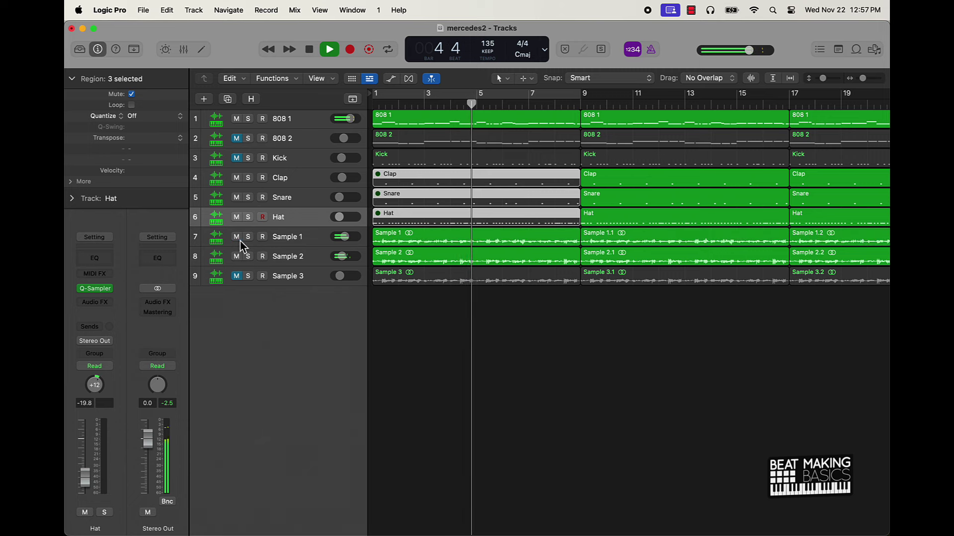
click(237, 277)
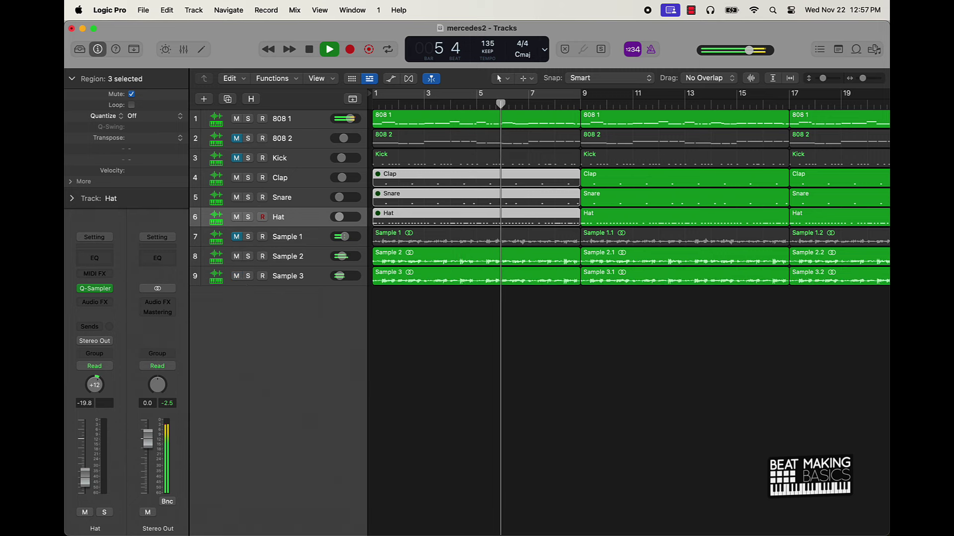
click(237, 276)
drag(340, 276, 338, 277)
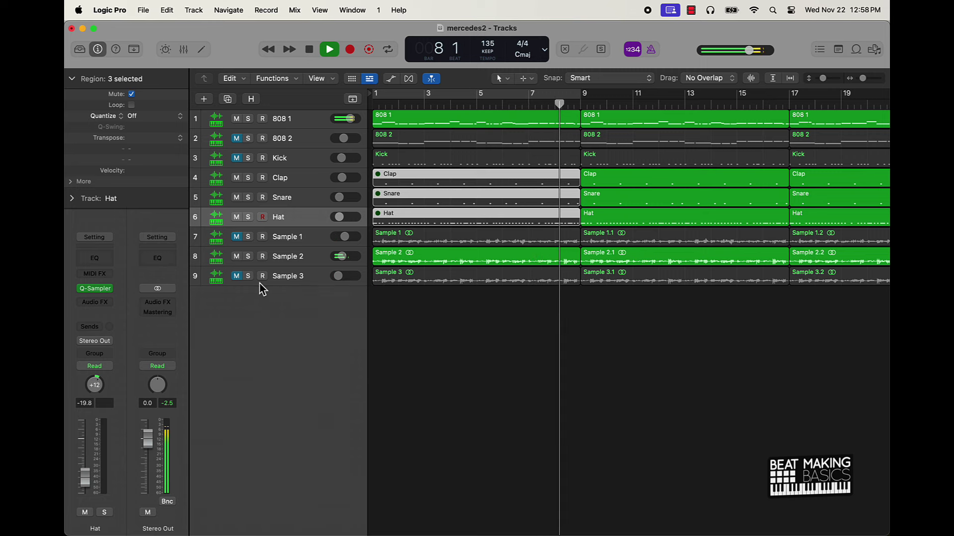
click(238, 278)
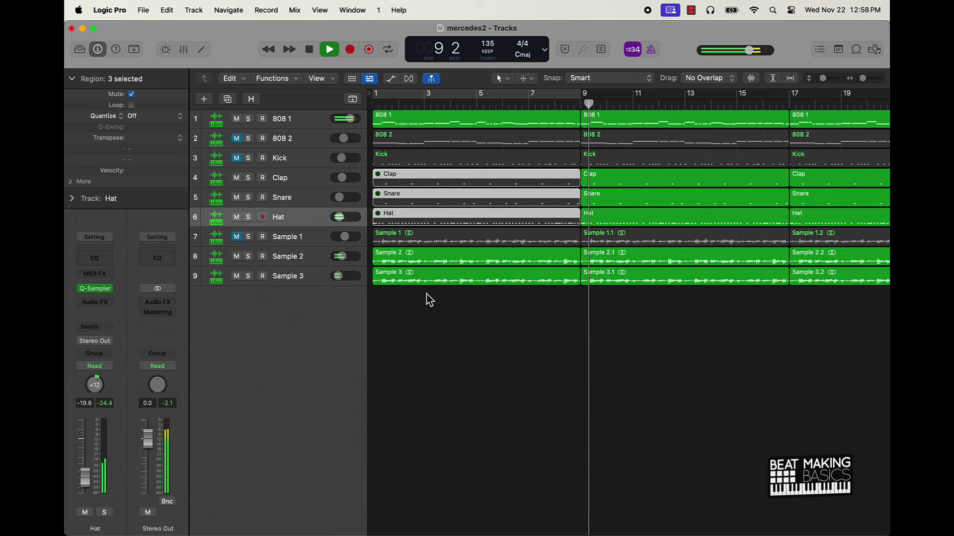
Mute the first Sample 3 region and the first two Sample 1 regions, covering bars 1 to 16.
click(454, 283)
key(ctrl+m)
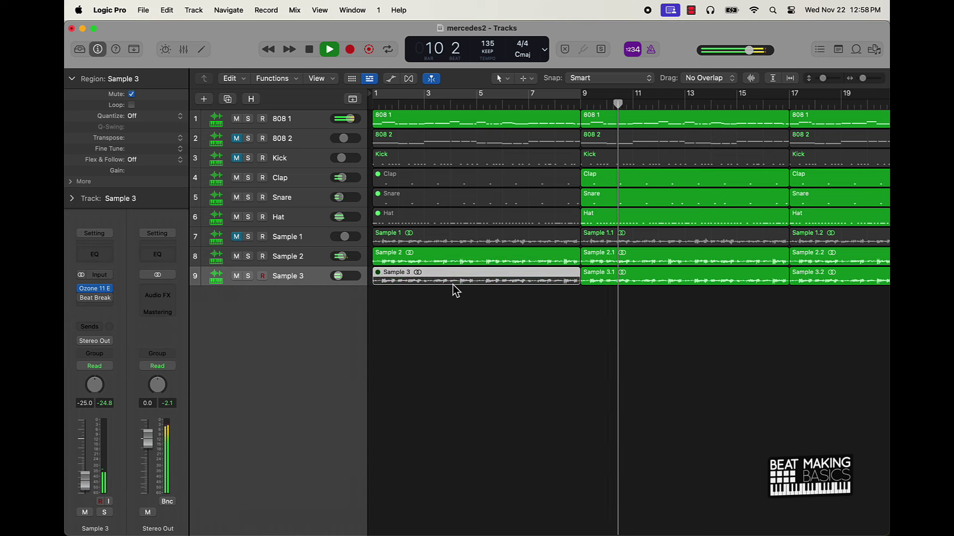
click(680, 335)
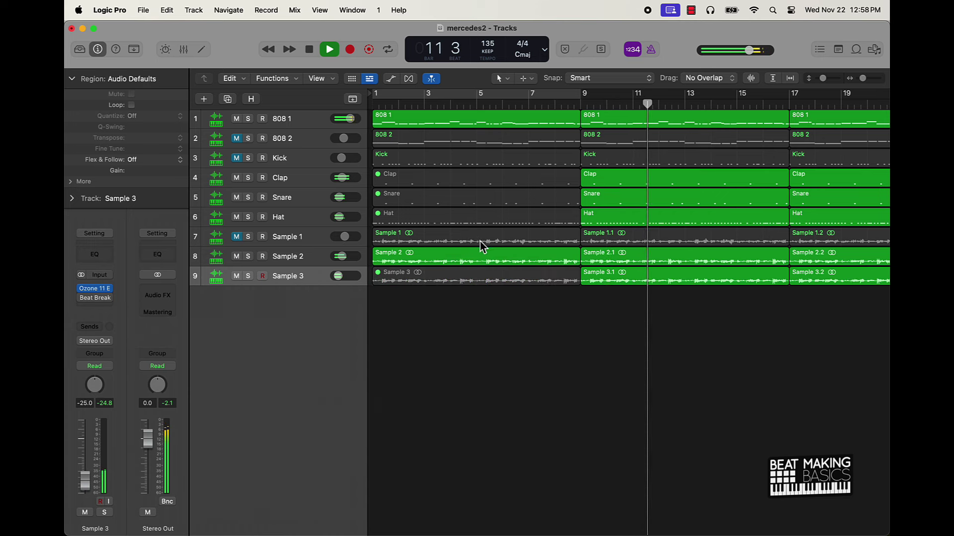
click(479, 241)
shift+click(652, 242)
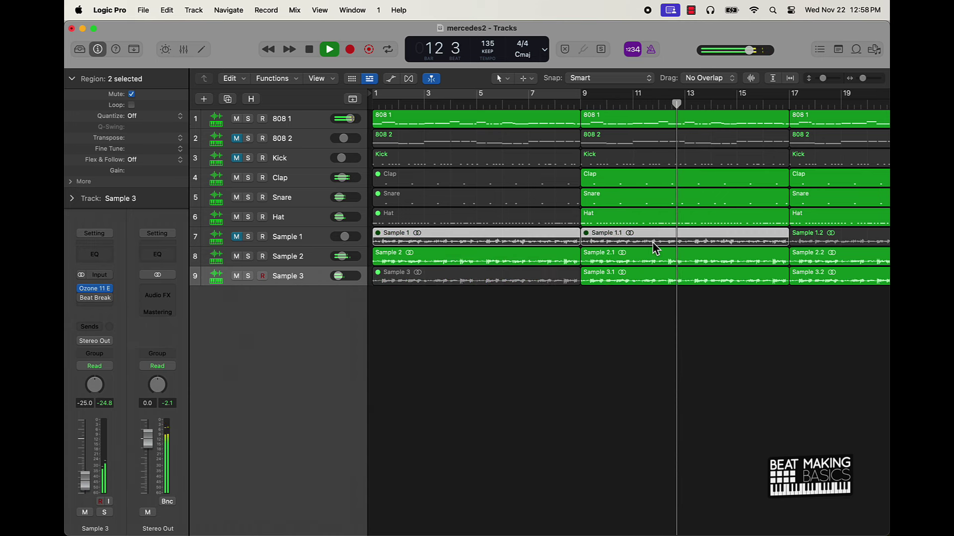
key(ctrl+m)
Mute the Sample 3.2 and Hat regions that start at bar 17.
scroll(651, 242, right, 10)
scroll(652, 242, left, 5)
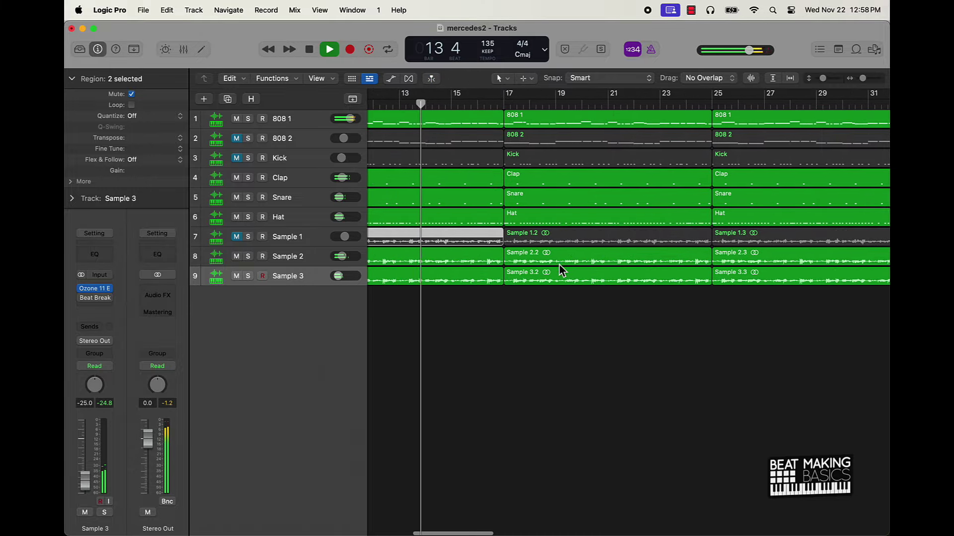
drag(543, 301, 557, 278)
key(ctrl+m)
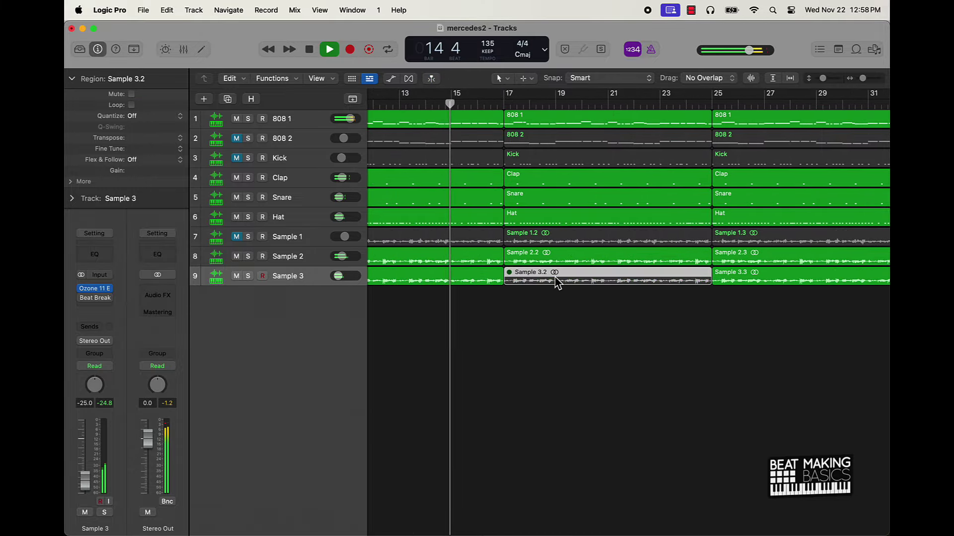
click(541, 219)
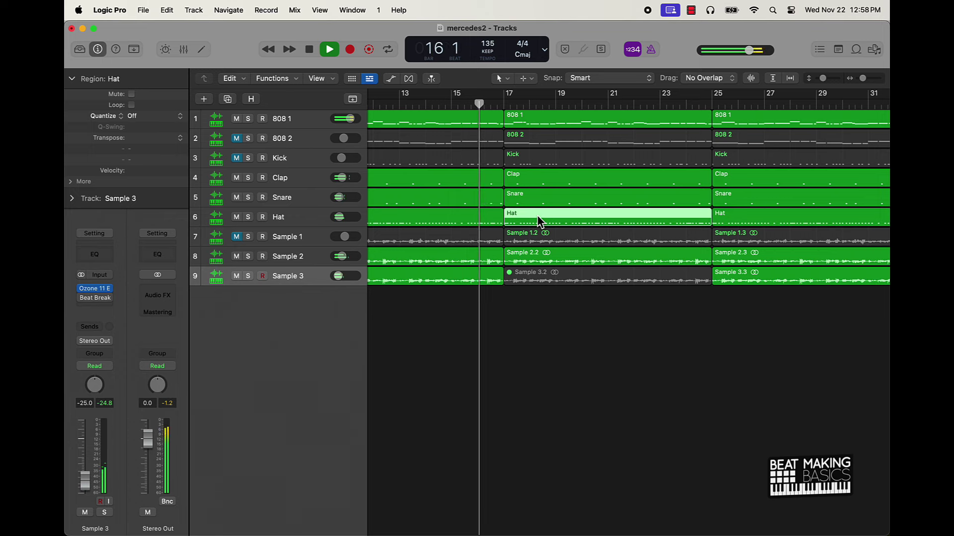
key(ctrl+m)
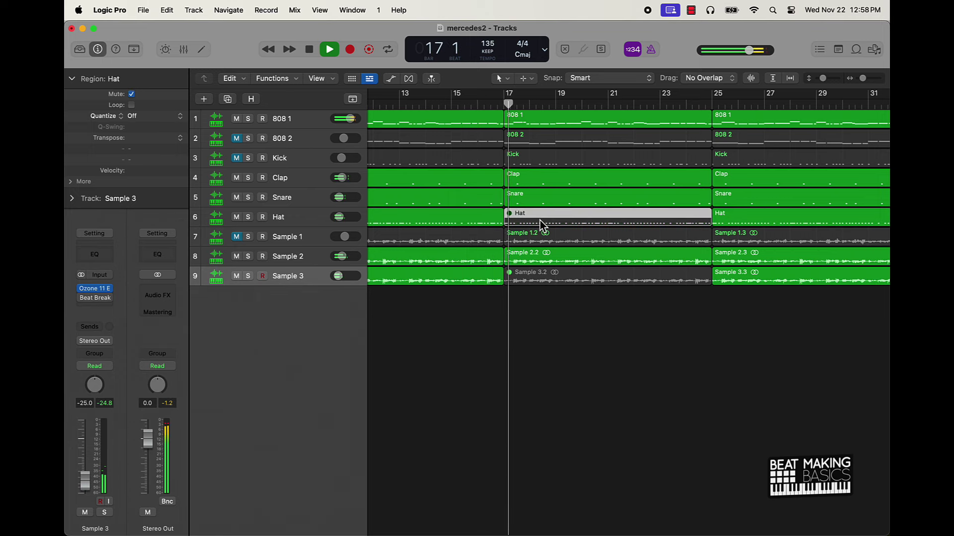
Mute the Kick regions that start at bars 17 and 9.
click(554, 162)
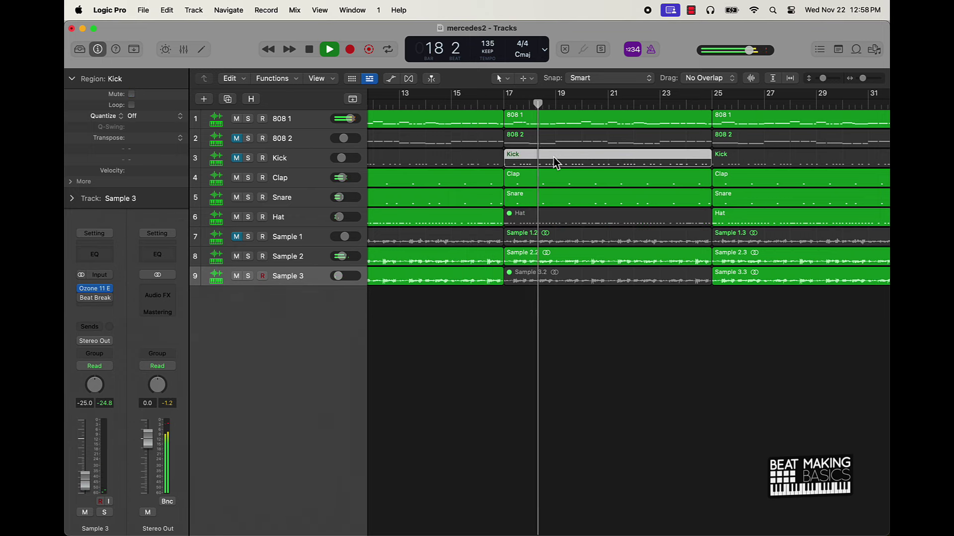
key(ctrl+m)
click(484, 161)
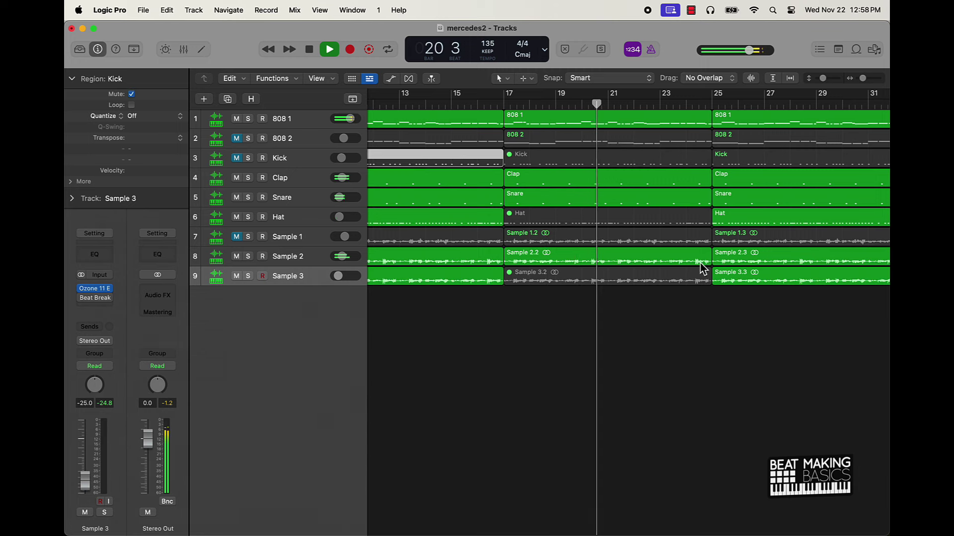
Mute the Sample 2.3 and Sample 3.3 regions that start at bar 25.
click(751, 258)
shift+click(751, 278)
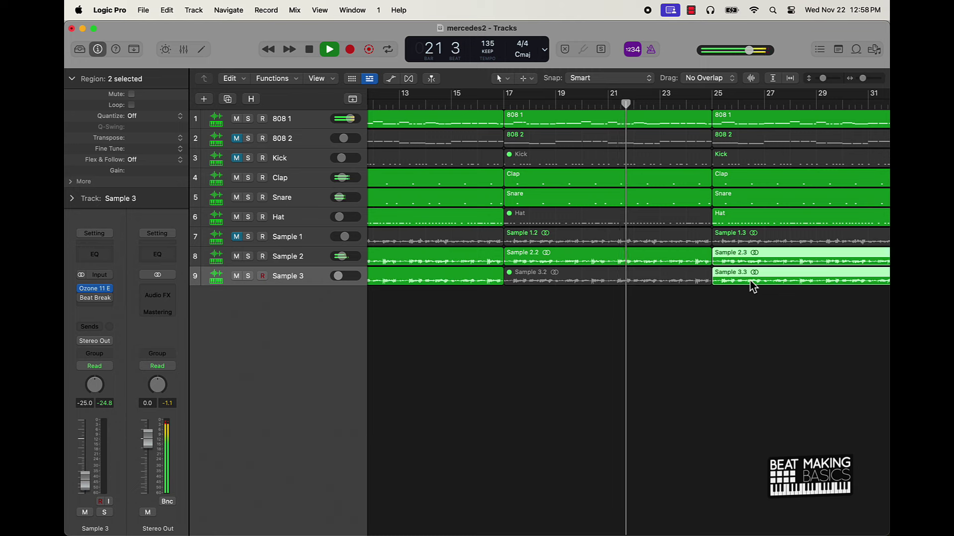
key(ctrl+m)
Mute the Sample 1.2 region and unmute the Sample 1 and Kick tracks.
click(660, 244)
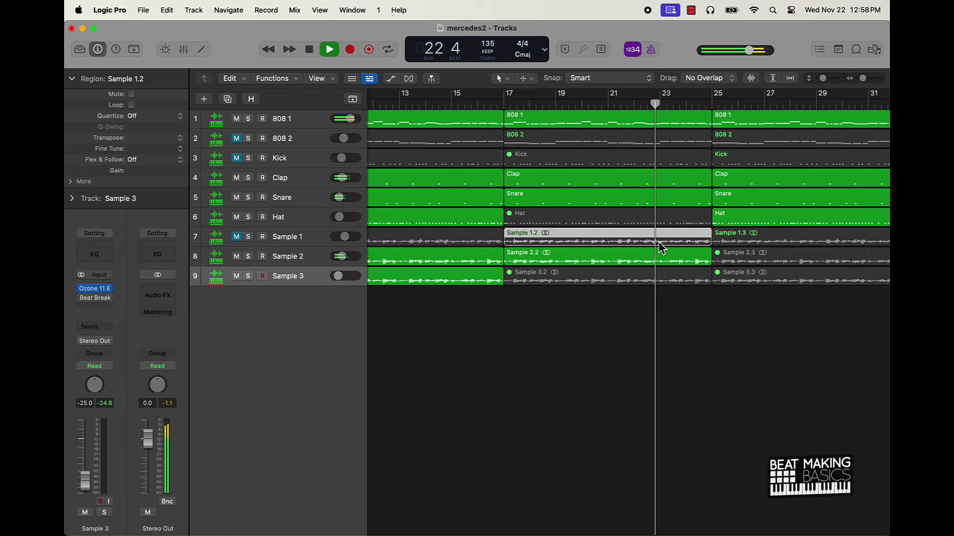
click(236, 236)
click(236, 158)
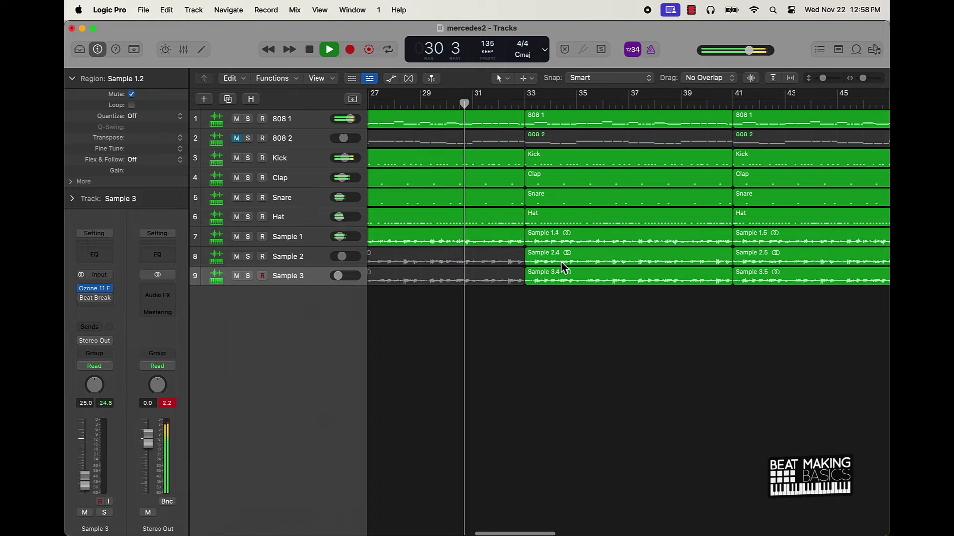
Mute the Sample 1.4 and Kick regions that start at bar 33.
click(568, 244)
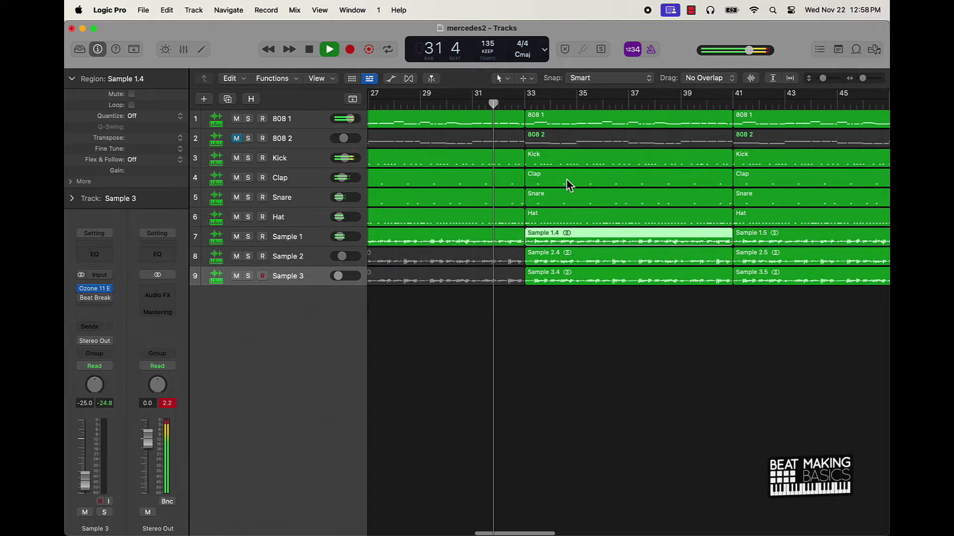
shift+click(568, 159)
key(ctrl+m)
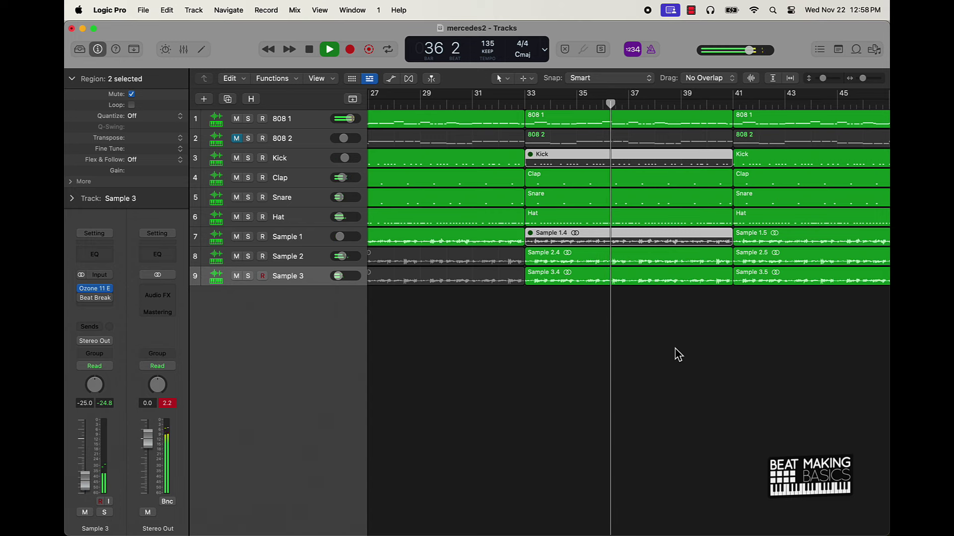
scroll(677, 354, right, 5)
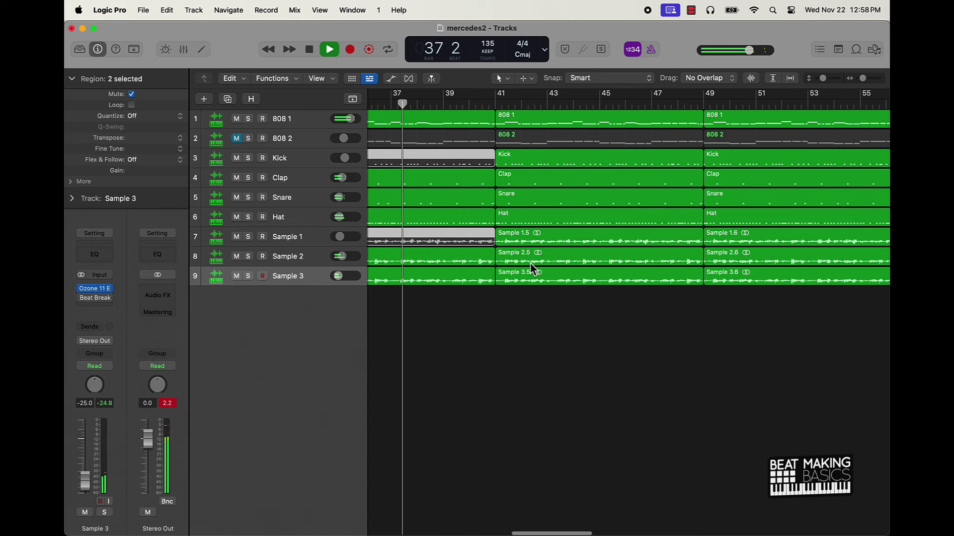
Mute the Kick, Clap, Snare, Hat, Sample 1.5 and Sample 2.5 regions that start at bar 41.
click(528, 165)
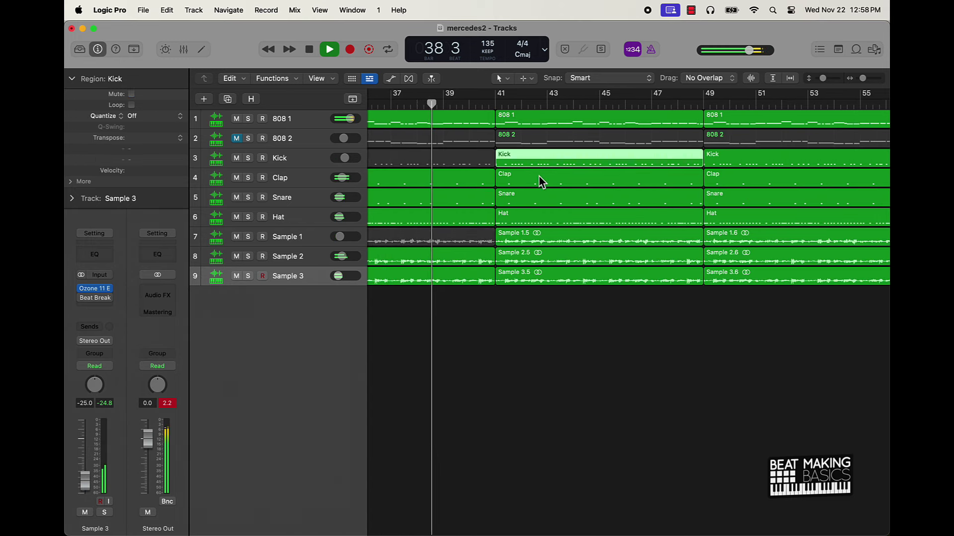
drag(539, 176, 536, 256)
key(ctrl+m)
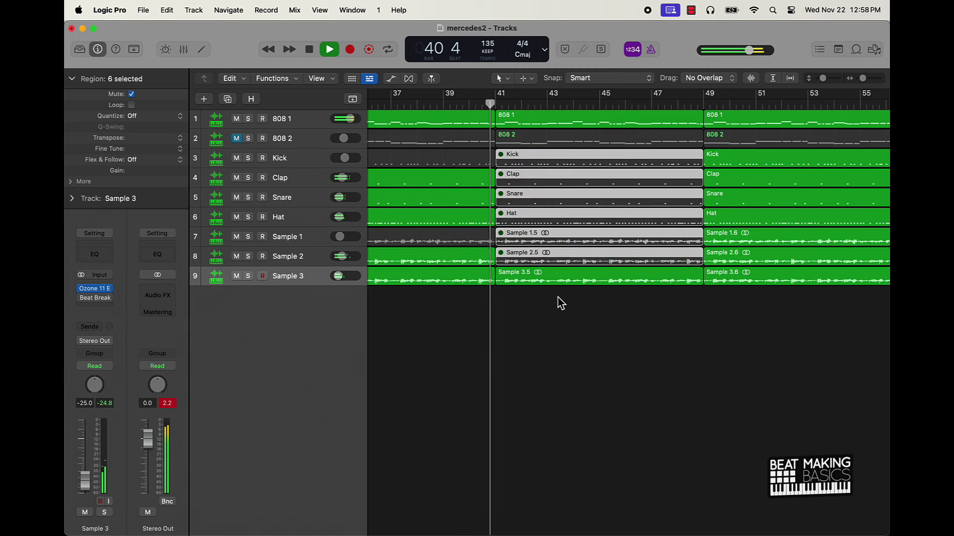
click(576, 334)
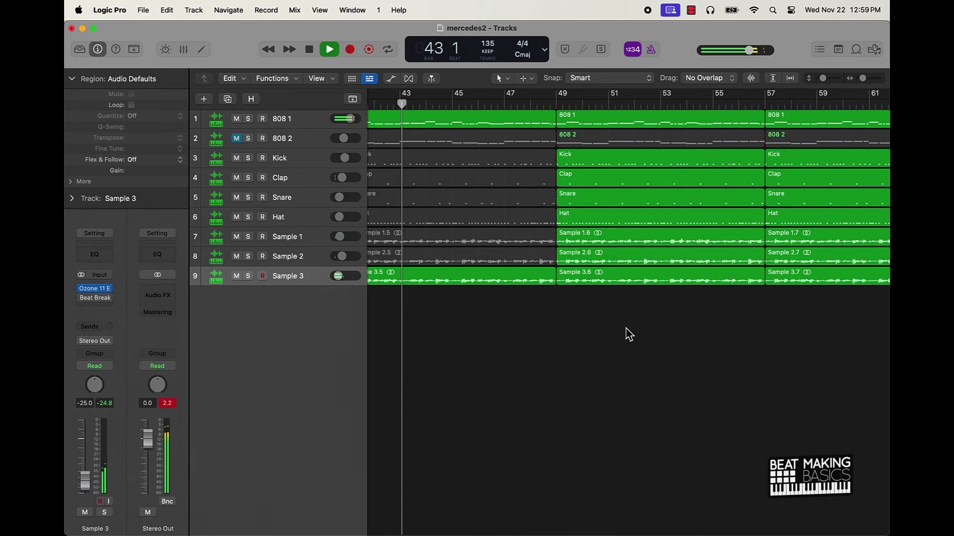
Mute the Sample 1.6 and Sample 3.6 regions that start at bar 49.
click(591, 276)
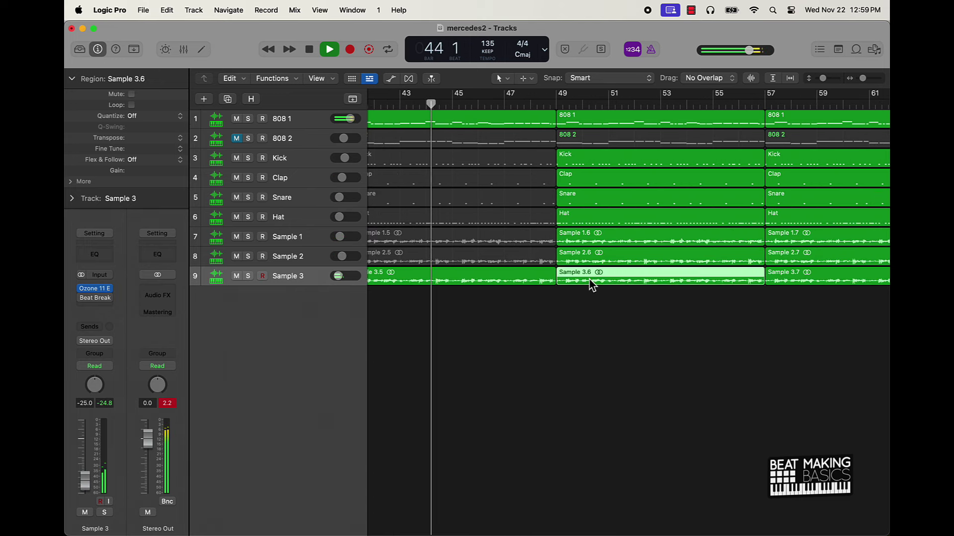
shift+click(592, 241)
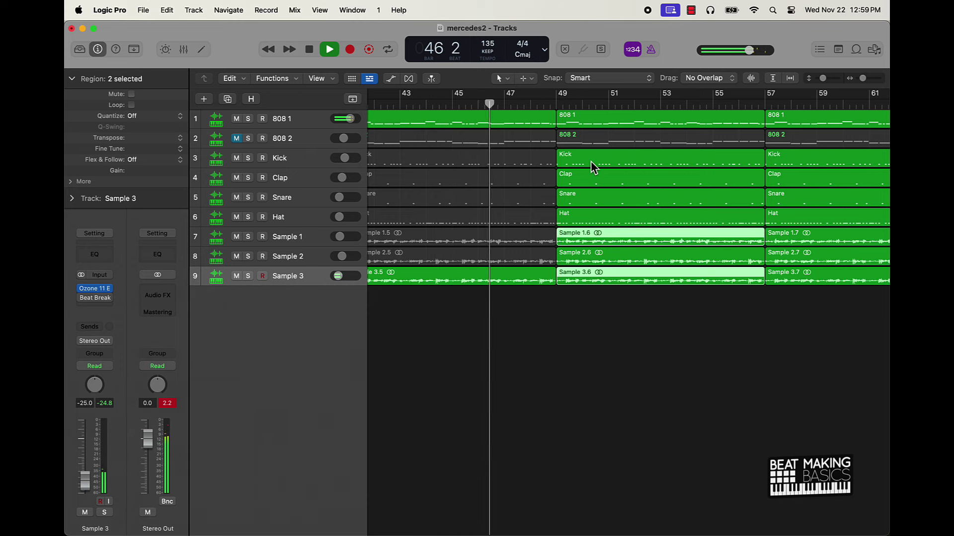
key(ctrl+m)
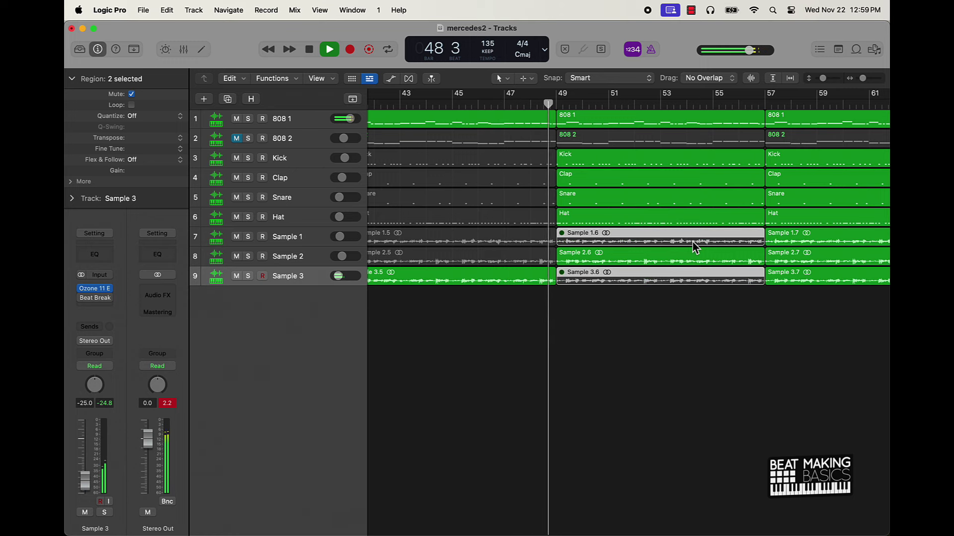
Mute the Kick and Sample 1.7 regions that start at bar 57.
scroll(695, 245, right, 3)
scroll(695, 246, right, 4)
click(580, 238)
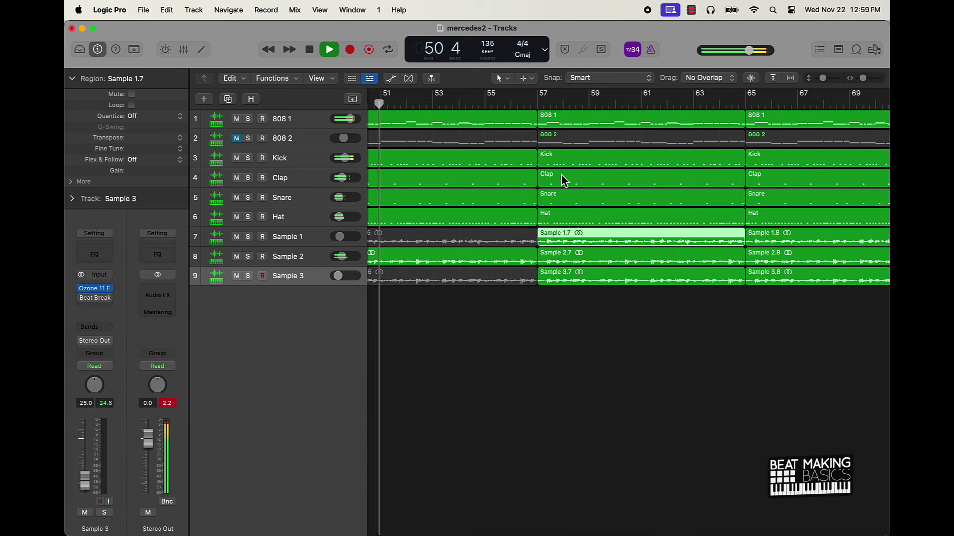
shift+click(567, 160)
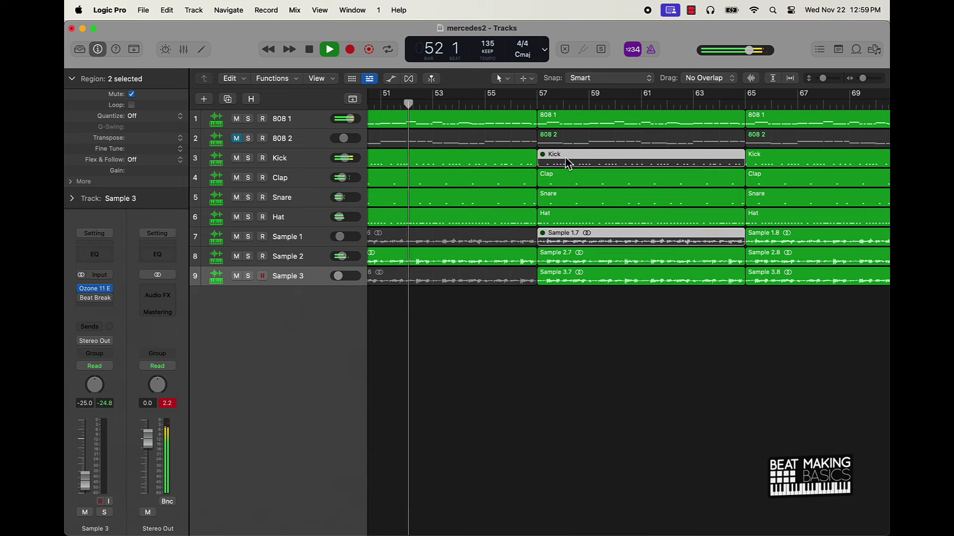
key(ctrl+m)
click(569, 366)
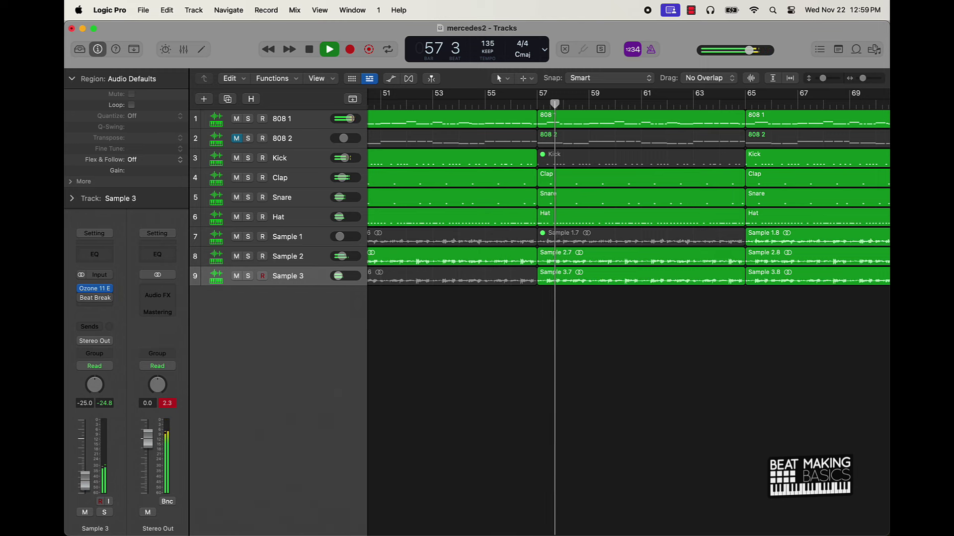
Set the volume of the Sample 3 track to -23.0 dB.
drag(338, 277, 341, 276)
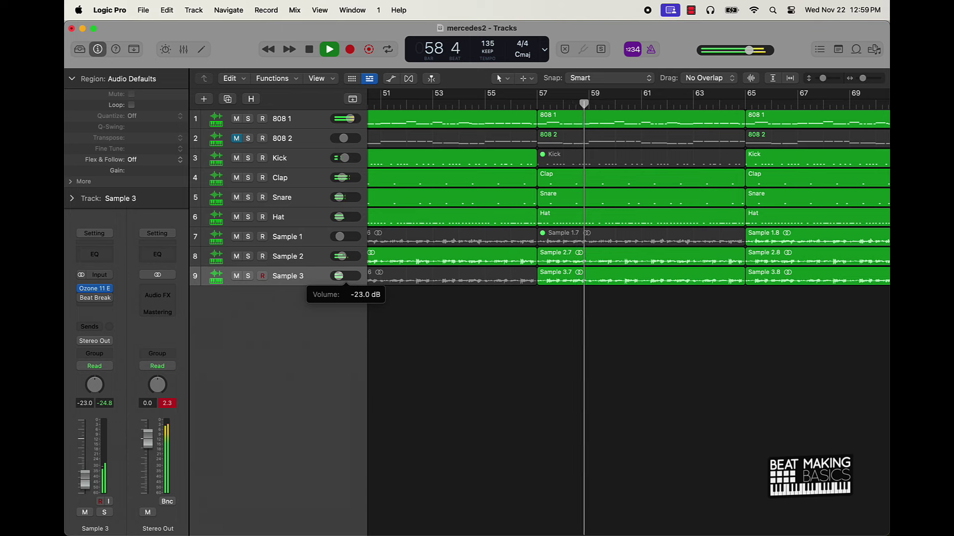
scroll(683, 340, right, 5)
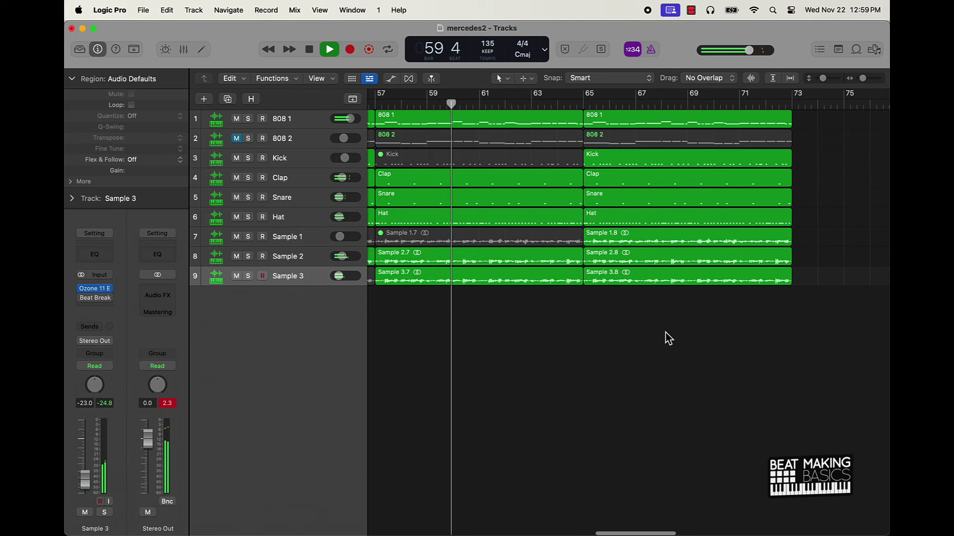
drag(660, 333, 699, 360)
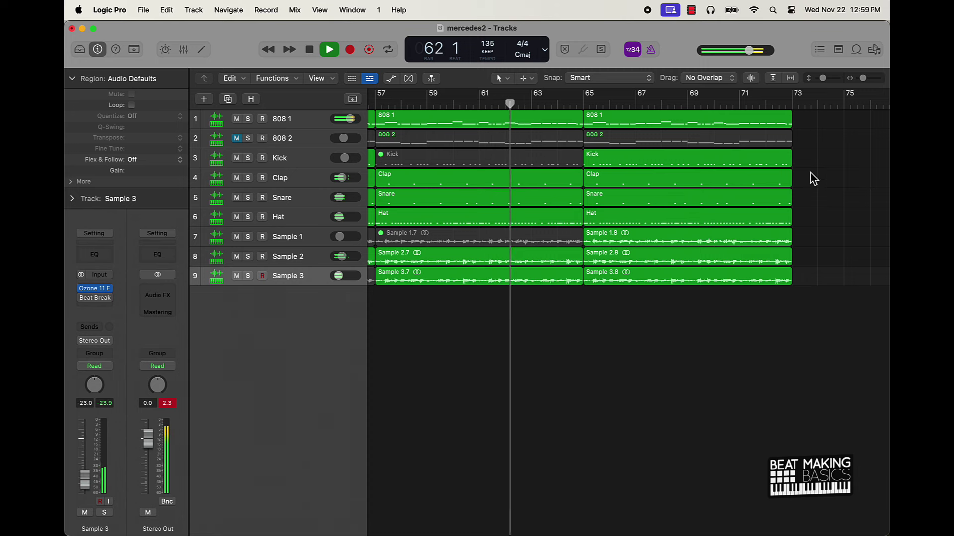
Mute the Kick, Clap, Snare, Hat and Sample 1.8 regions that start at bar 65.
drag(809, 170, 673, 245)
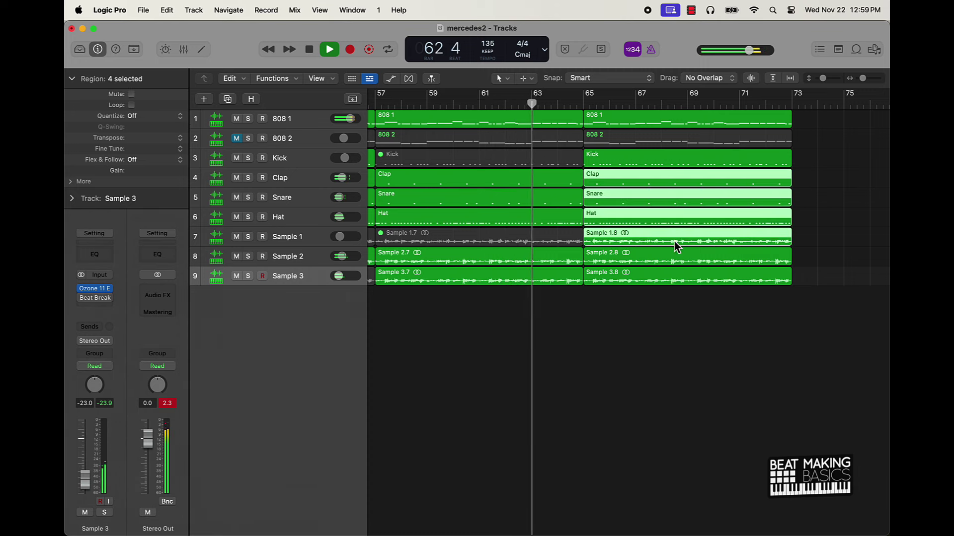
shift+click(645, 165)
key(ctrl+m)
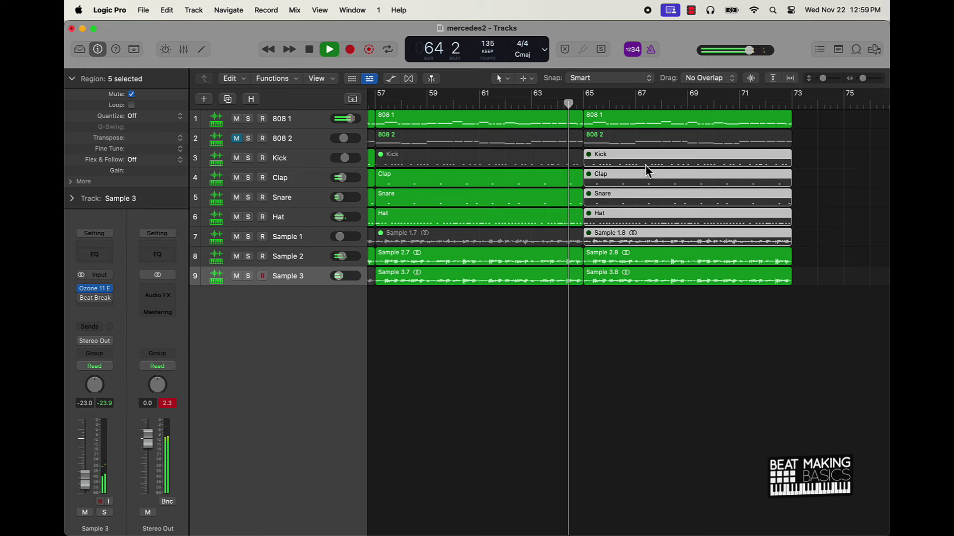
click(692, 319)
Switch the transport display to Beats & Time.
scroll(711, 326, left, 2)
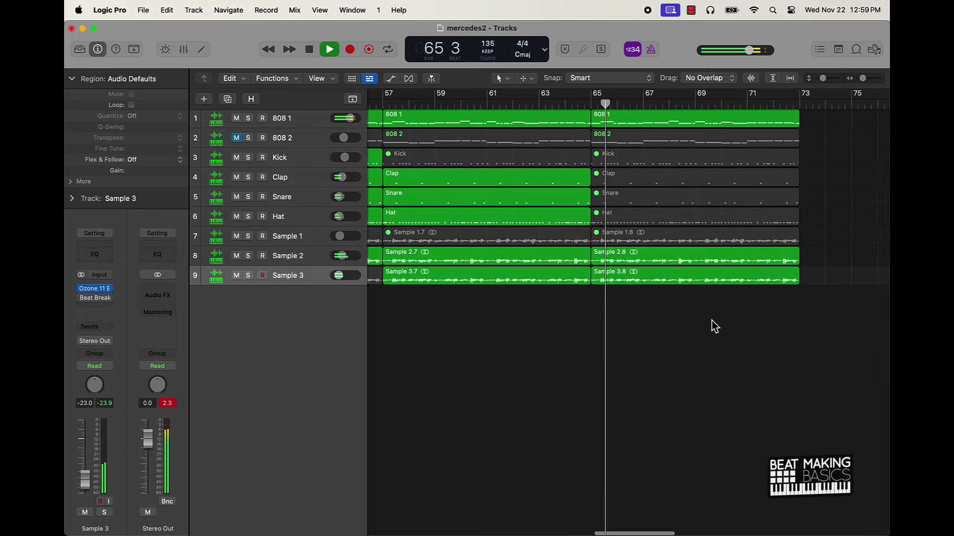
click(545, 50)
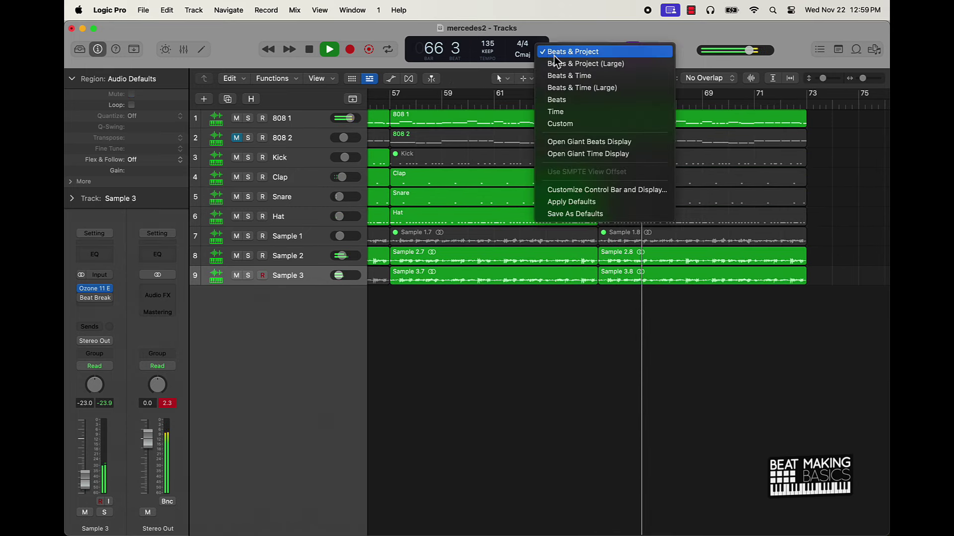
click(565, 76)
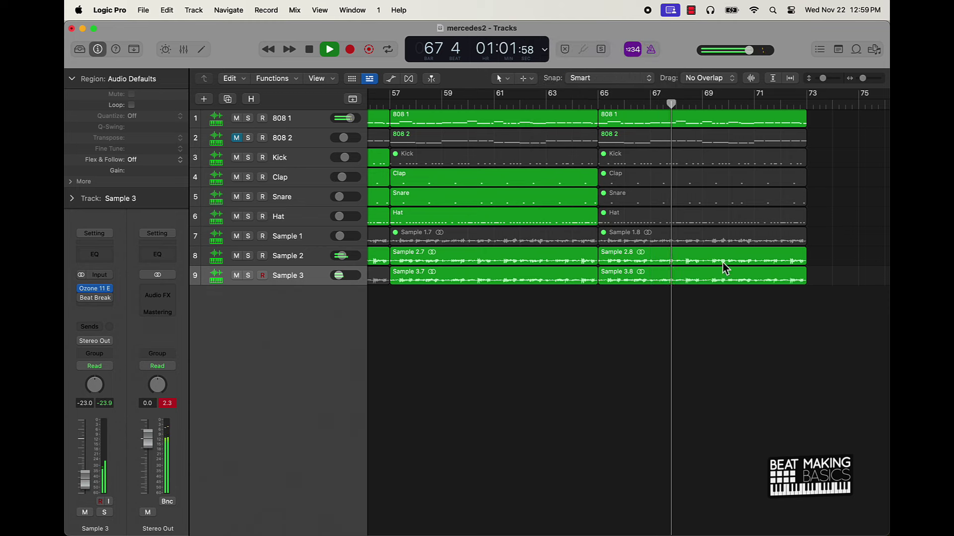
Repeat all nine regions of the bar 65 section once so the copies start at bar 73.
drag(739, 330, 760, 89)
key(super+r)
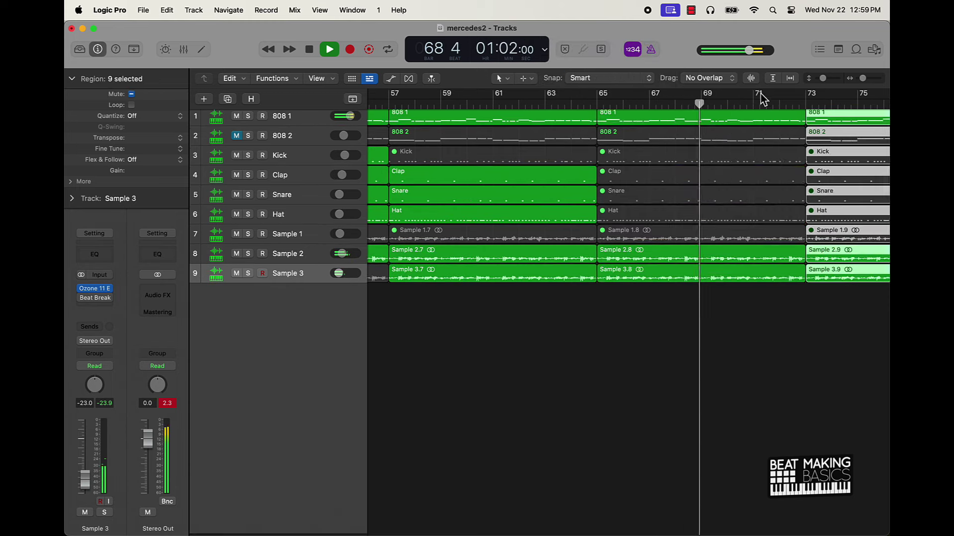
click(785, 303)
Mute the Sample 3.9 region that starts at bar 73.
scroll(705, 288, right, 5)
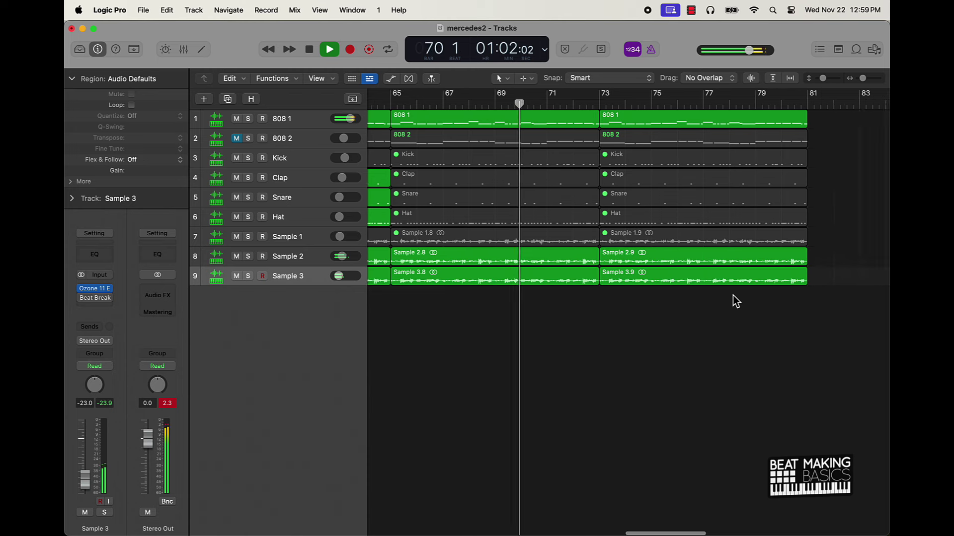
click(612, 279)
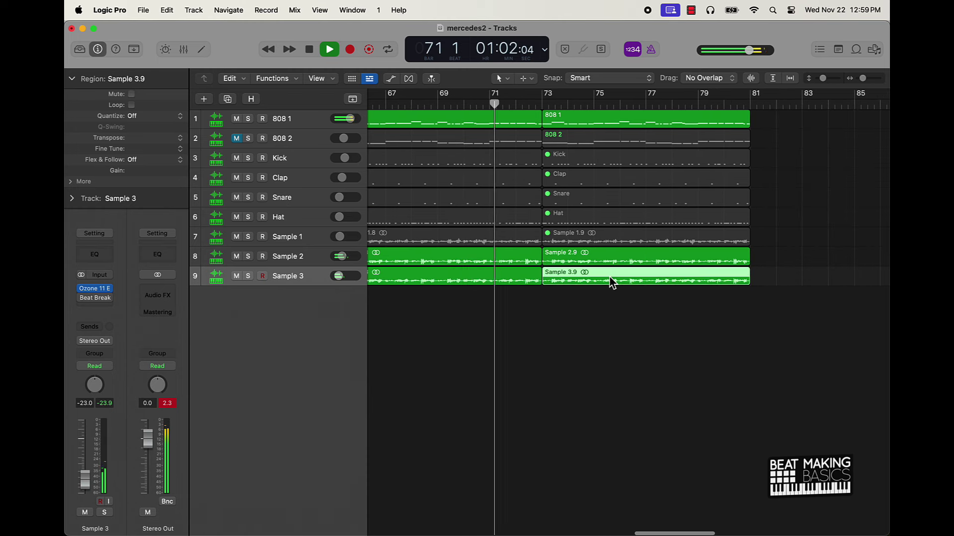
key(ctrl+m)
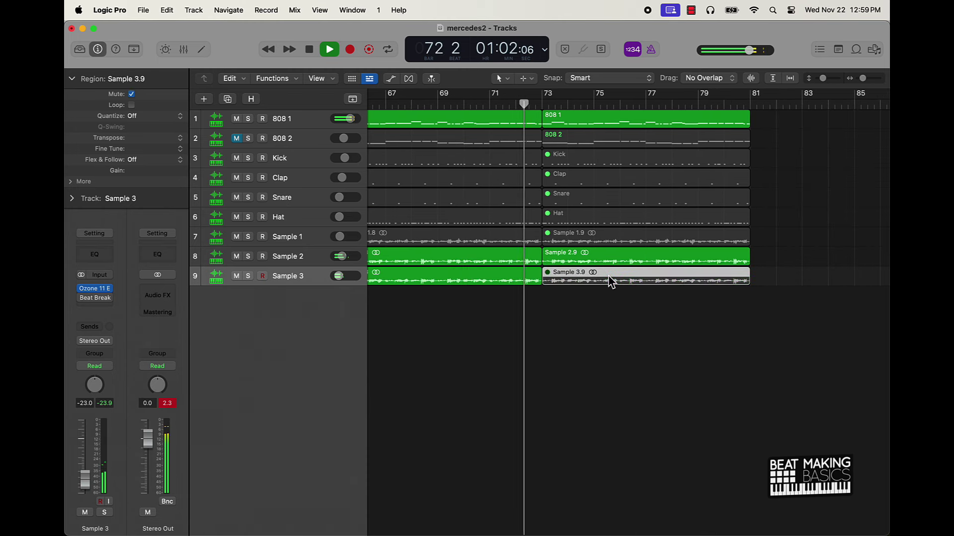
click(677, 332)
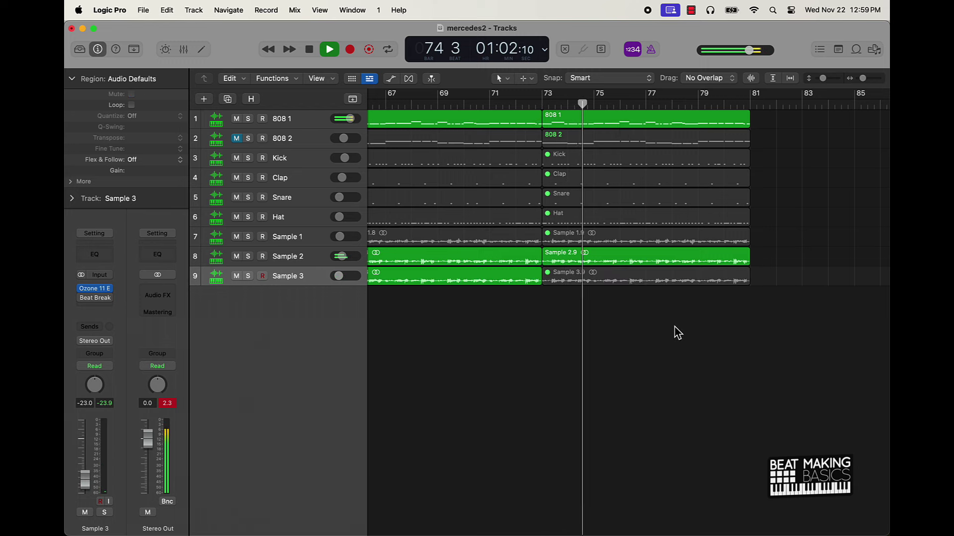
Mute the Kick region that starts at bar 1 and play the song from the beginning.
key(Return)
key(space)
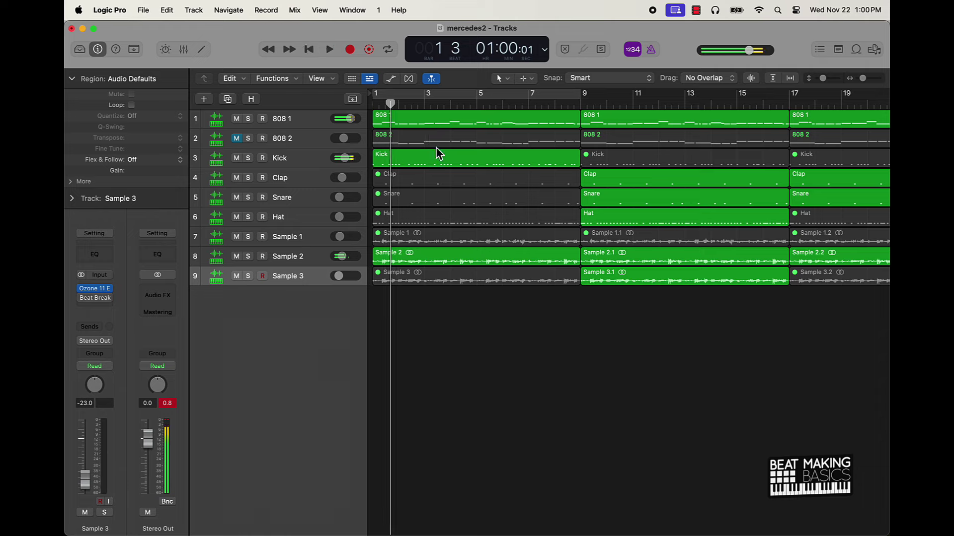
click(441, 162)
key(ctrl+m)
key(Return)
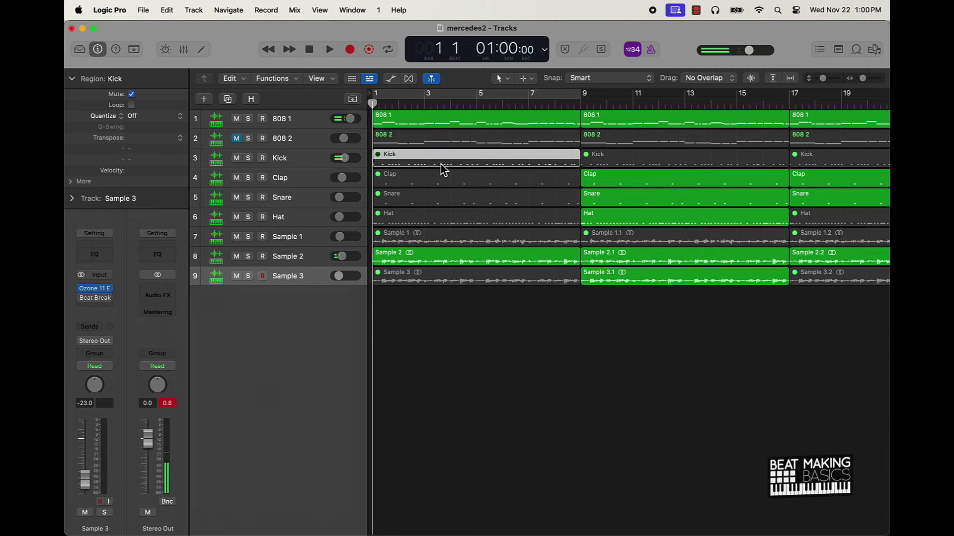
key(space)
Shorten the Kick, Clap, Snare and Hat regions of the bar 25 section to end about half a bar before bar 33.
key(super+Left)
key(super+Left)
key(super+Left)
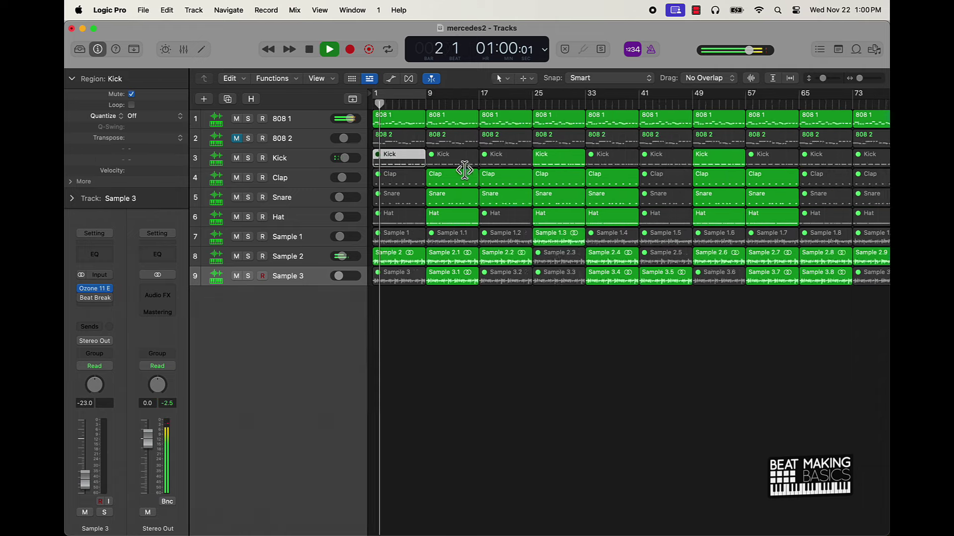
key(super+Right)
key(super+Right)
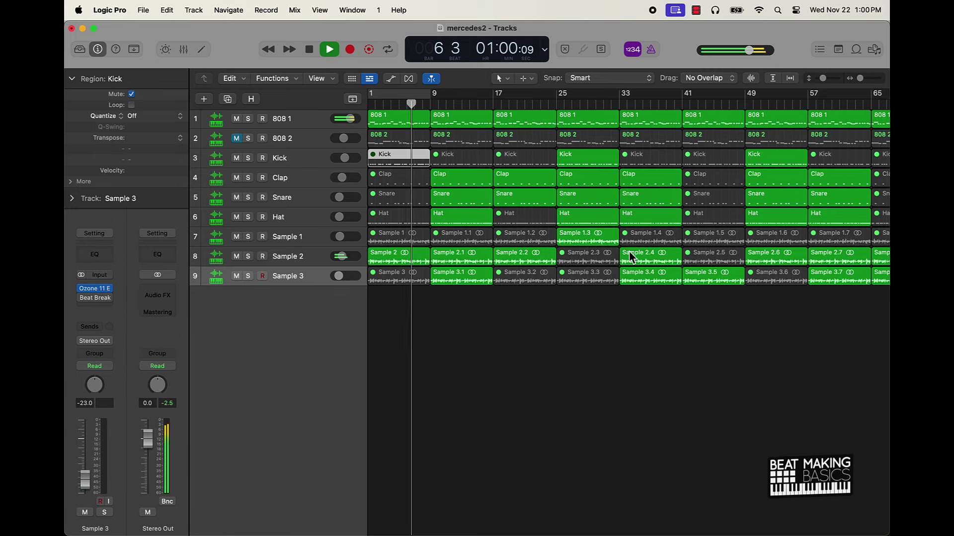
key(super+Right)
key(super+Right)
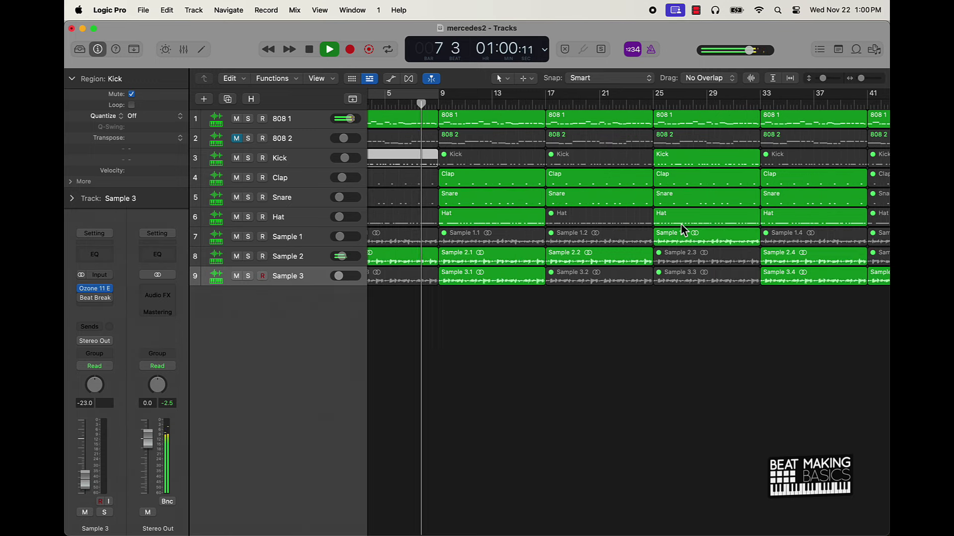
click(726, 214)
shift+click(727, 198)
shift+click(727, 176)
shift+click(733, 159)
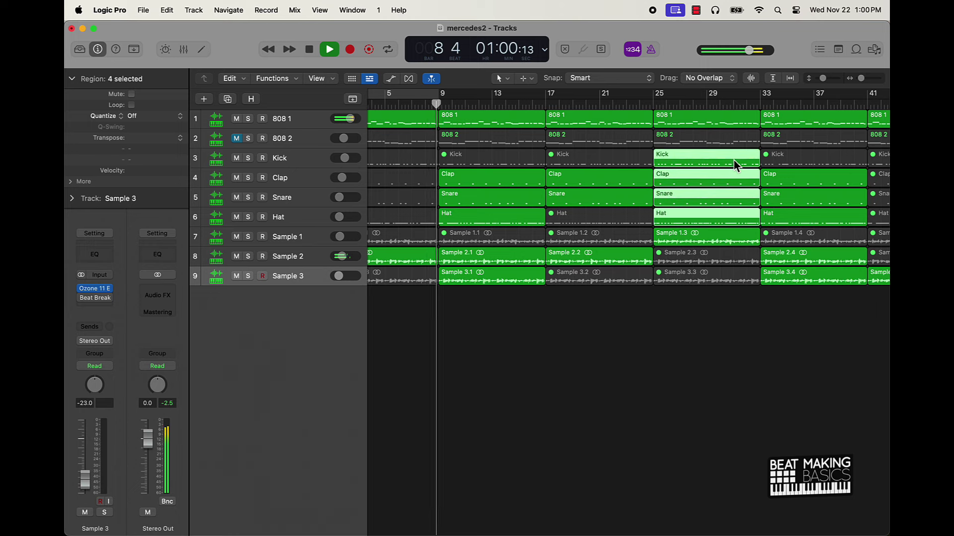
drag(752, 164, 752, 164)
Unmute the Kick region that starts at bar 9 and trim its start to bar 13.
click(496, 164)
key(ctrl+m)
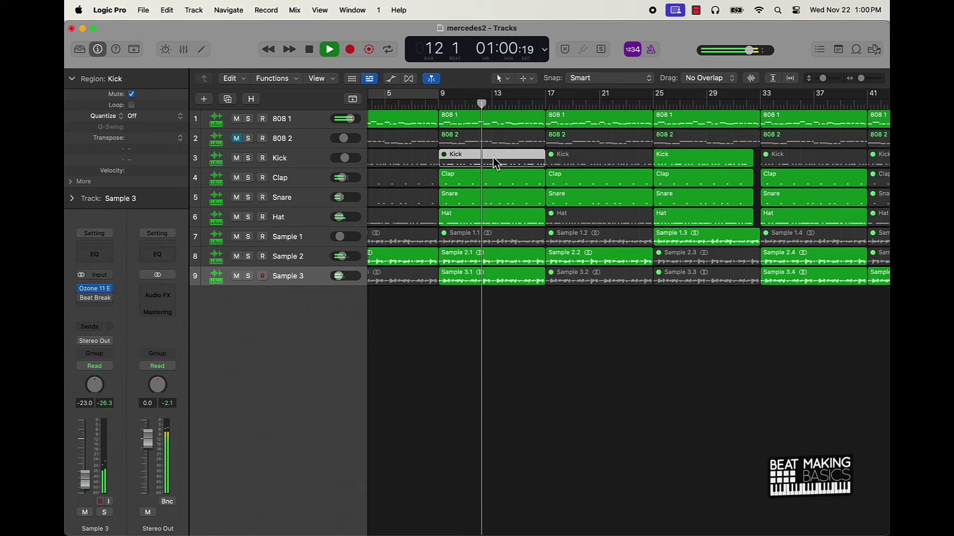
key(ctrl+m)
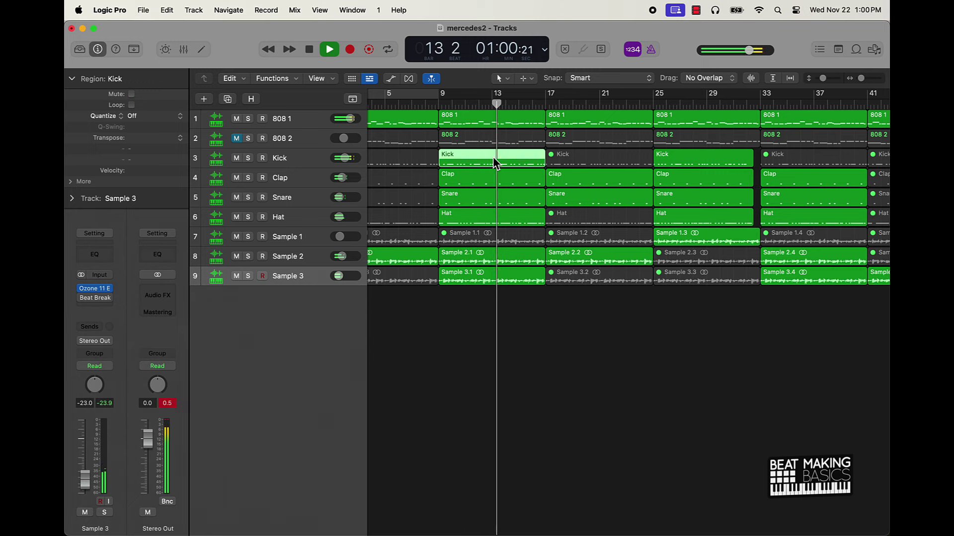
drag(440, 158, 492, 154)
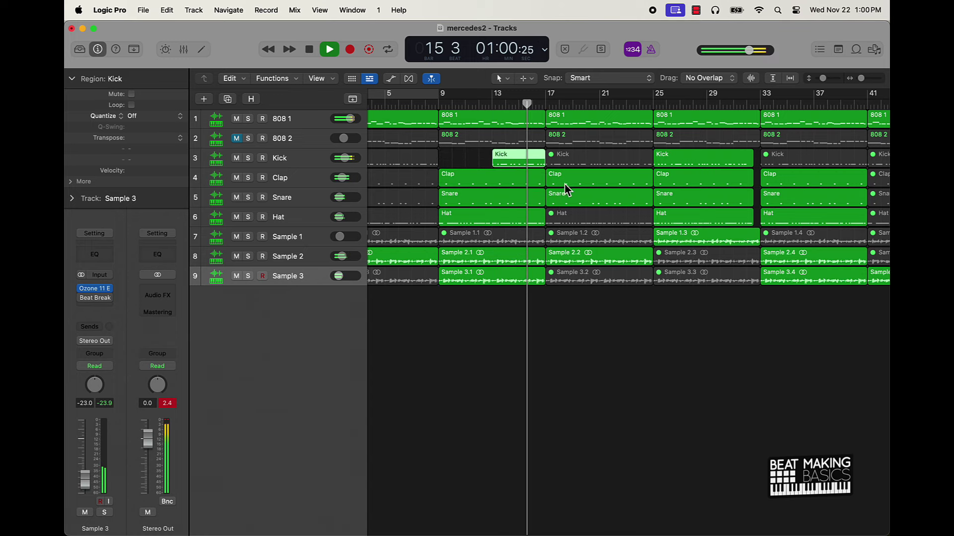
Trim the start of the bar 33 Kick region to bar 37 and unmute the region.
scroll(595, 274, right, 5)
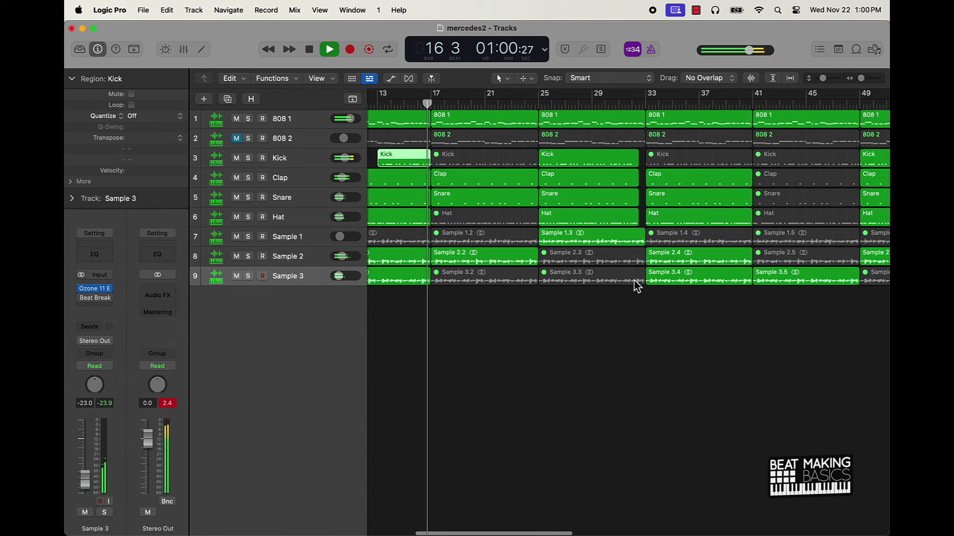
drag(647, 157, 701, 147)
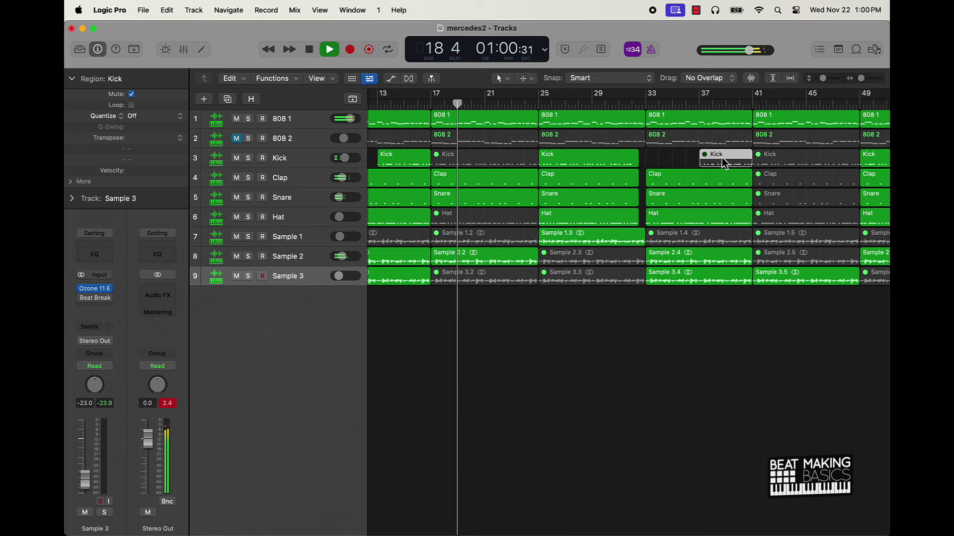
key(ctrl+m)
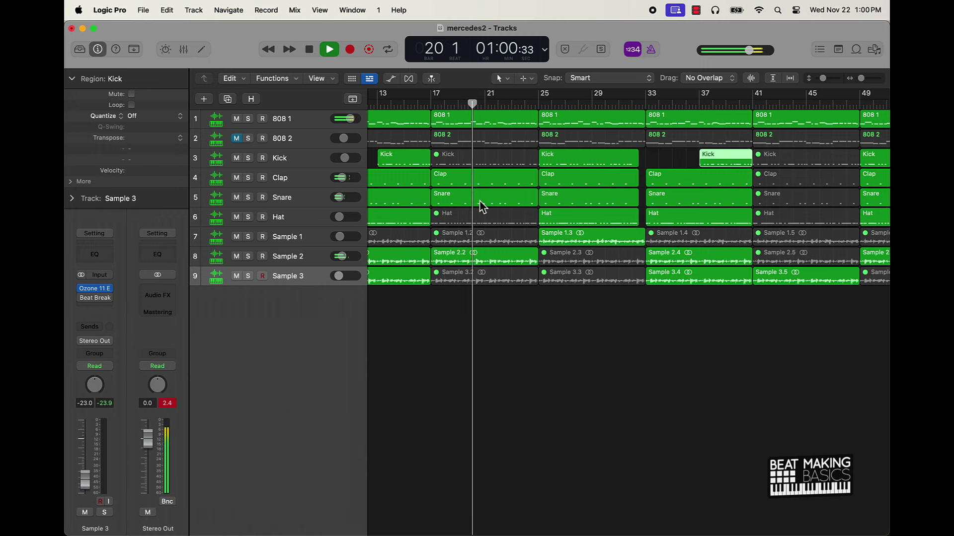
Unmute the Hat region that starts at bar 17.
click(480, 219)
key(ctrl+m)
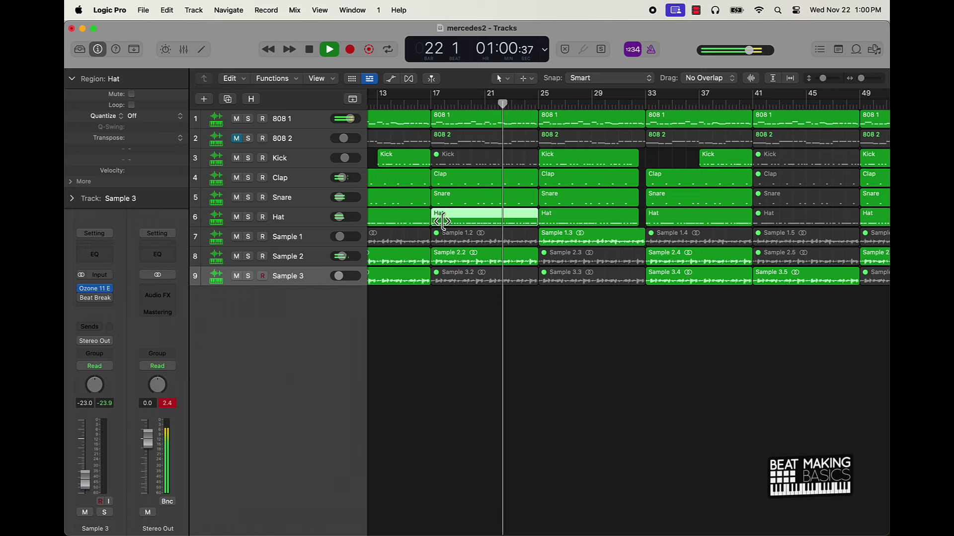
Trim the bar 17 Hat region to run from bar 21 to about half a bar before bar 25, and end the bar 25 Hat region at bar 29.
drag(442, 220, 530, 219)
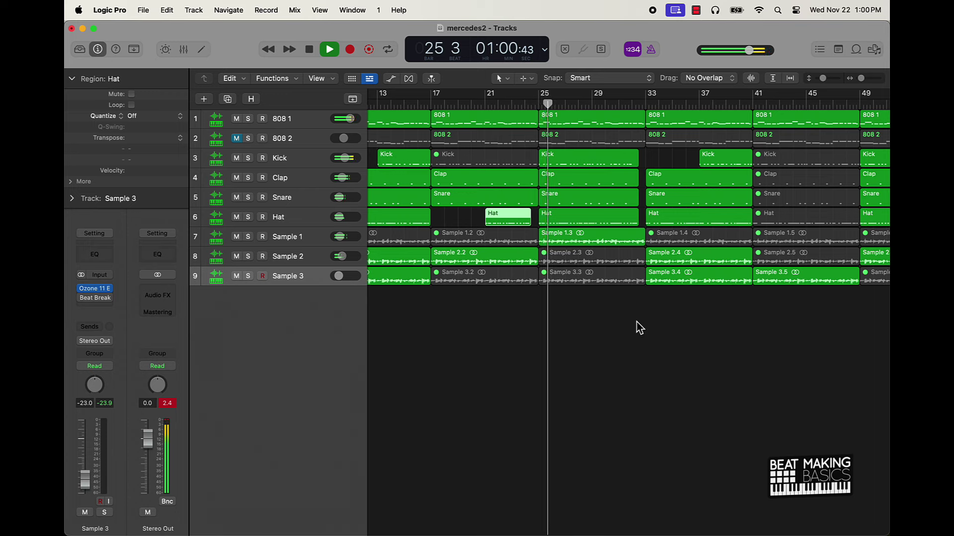
scroll(636, 326, right, 5)
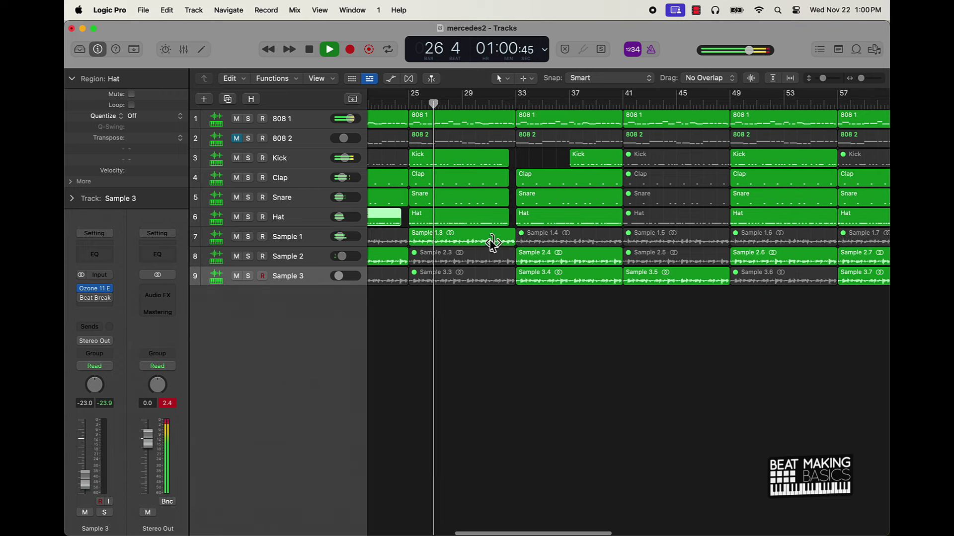
click(459, 221)
key(ctrl+m)
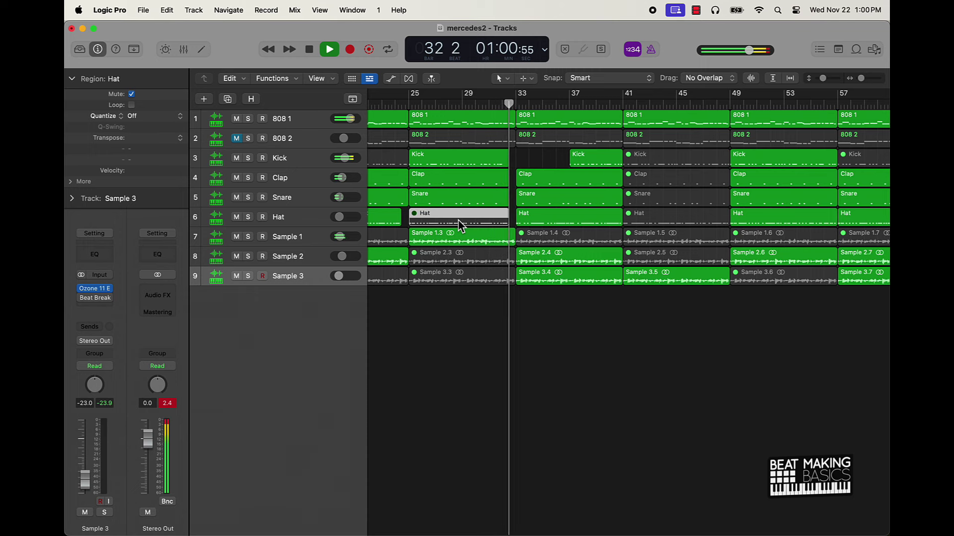
drag(507, 221, 460, 223)
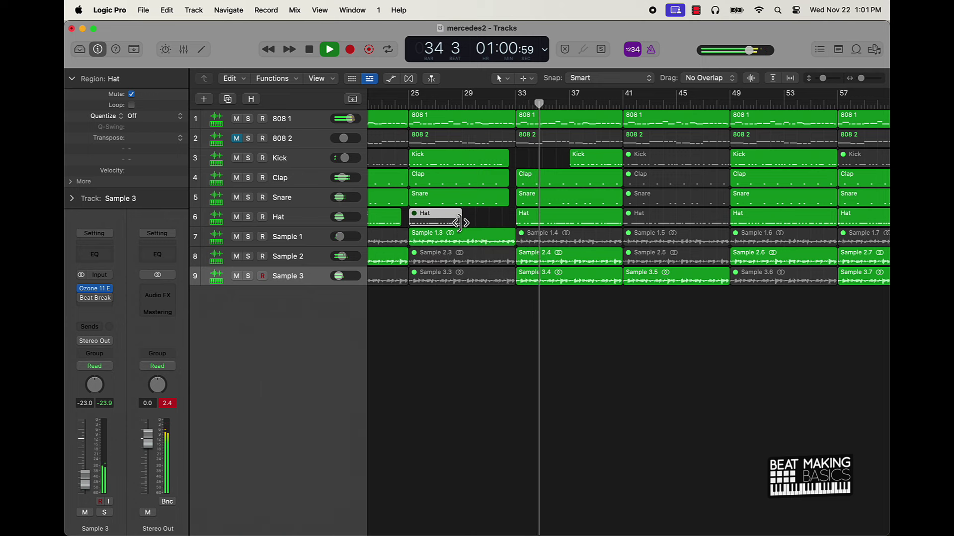
key(m)
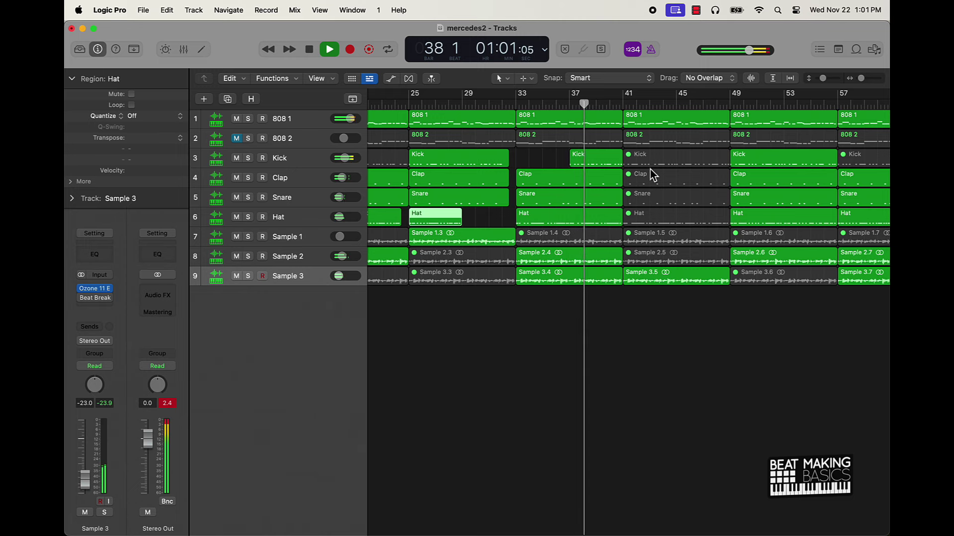
Mute the 808 1 region that starts at bar 41 and unmute the 808 2 track.
click(665, 129)
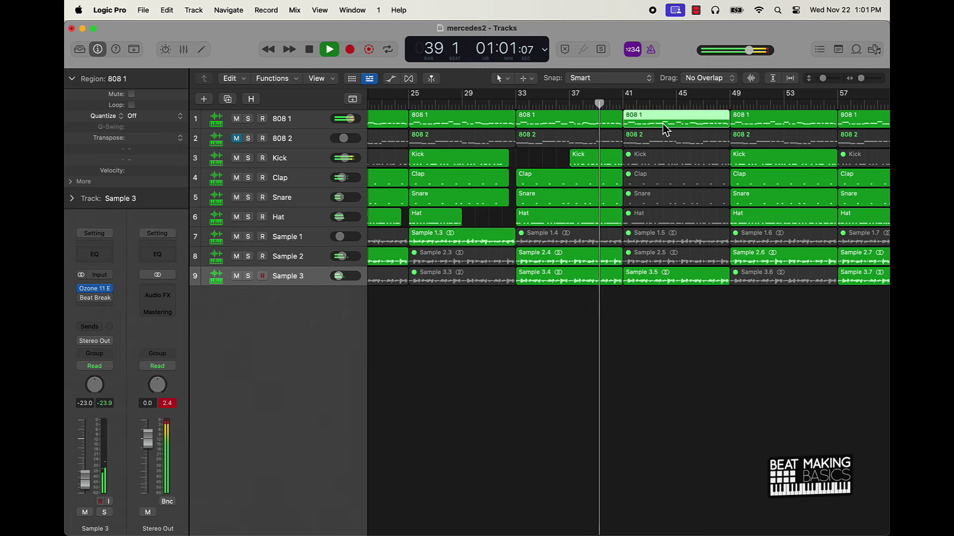
key(ctrl+m)
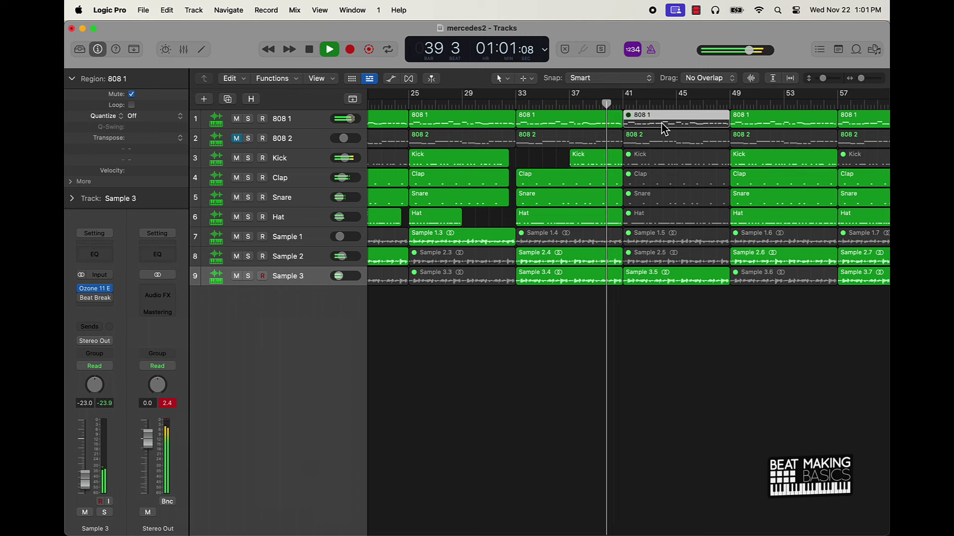
click(237, 138)
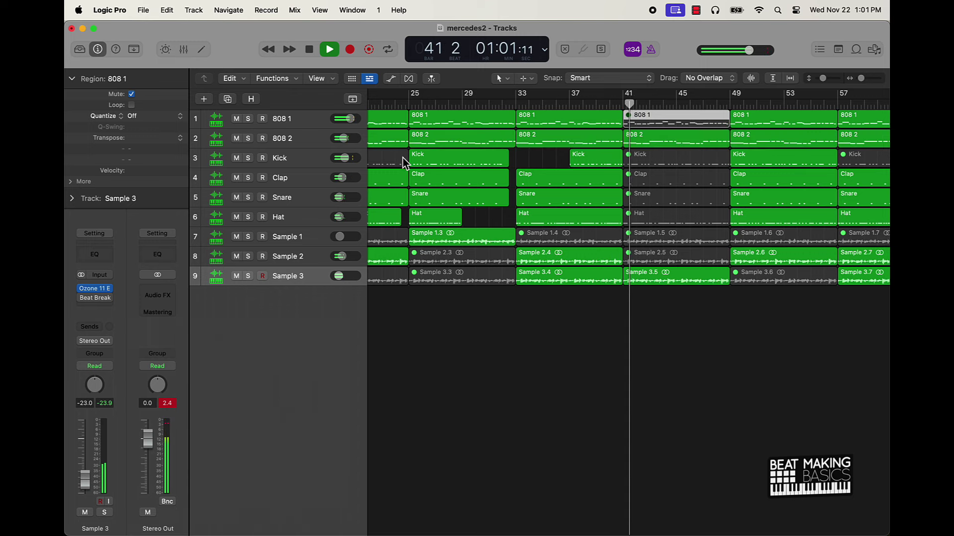
Mute the 808 2 regions that start at bars 1, 9, 17, 25, 33 and 49.
click(556, 148)
shift+click(484, 141)
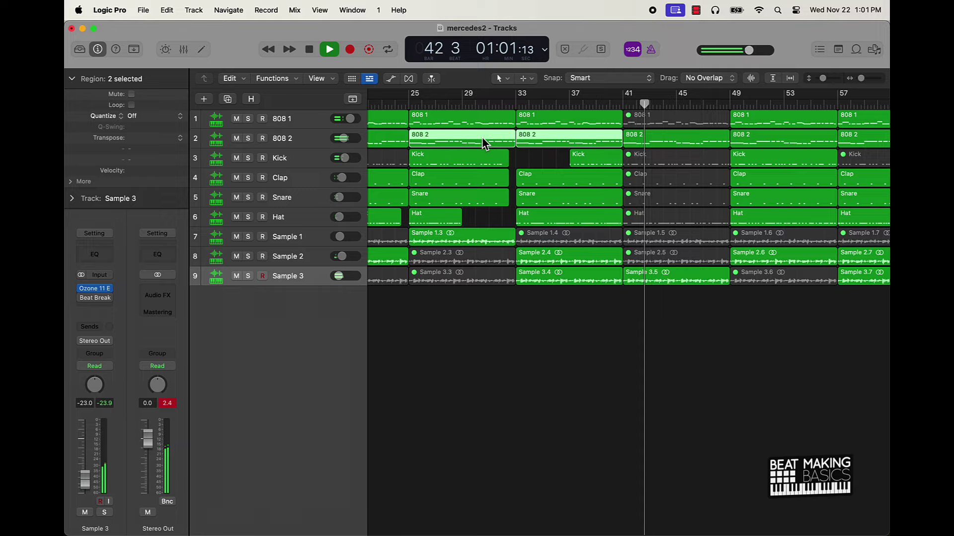
scroll(484, 140, left, 8)
shift+click(579, 142)
shift+click(487, 143)
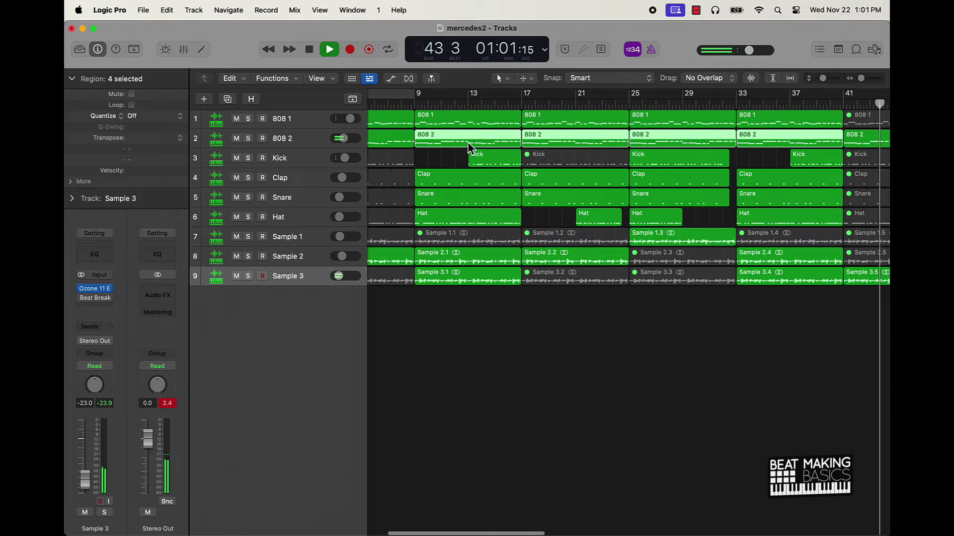
scroll(472, 145, left, 3)
shift+click(465, 146)
key(ctrl+m)
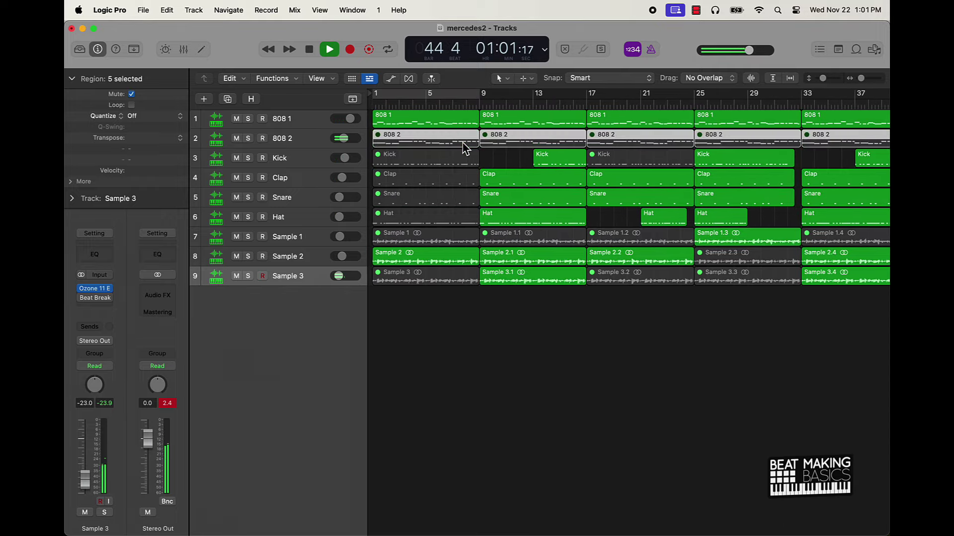
scroll(464, 146, right, 15)
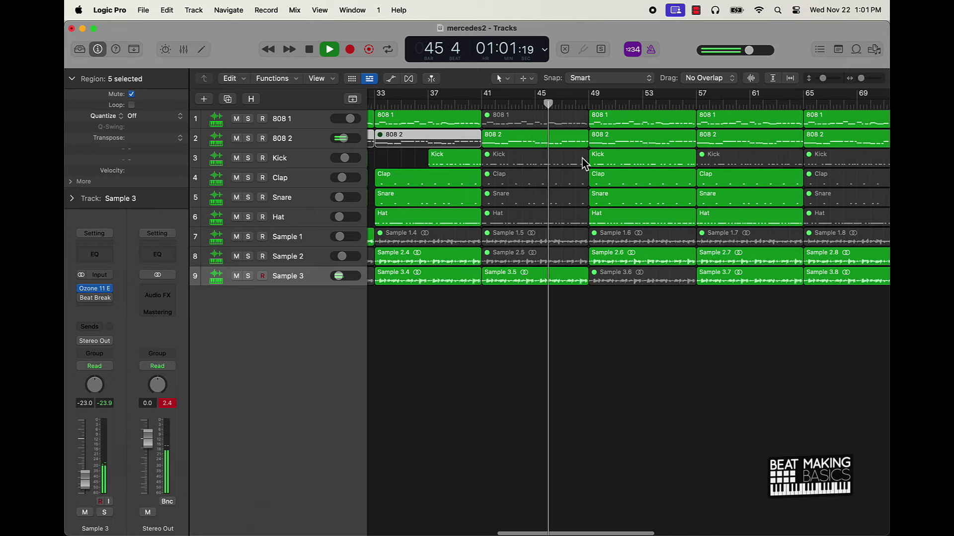
click(625, 138)
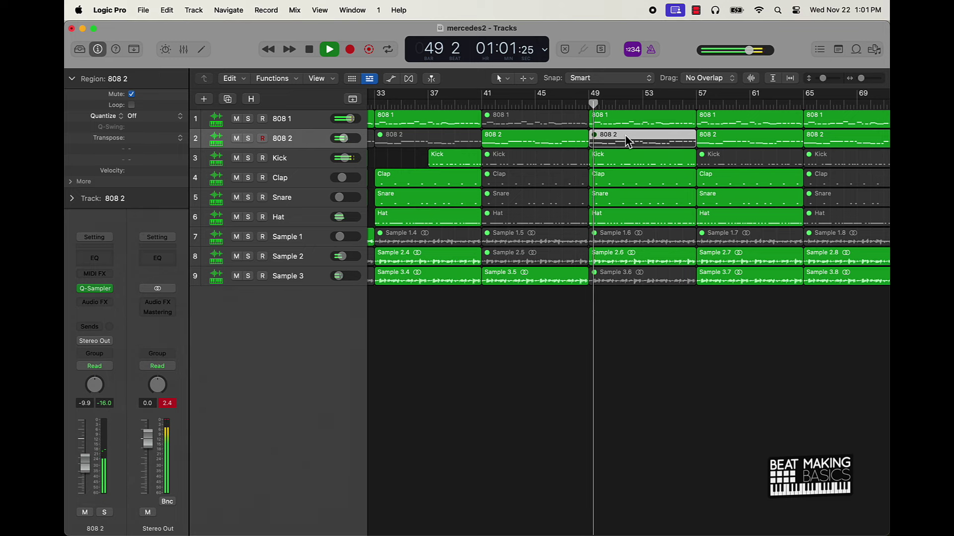
Shorten the Kick, Clap, Snare and Hat regions of the bar 49 section to end about half a bar before bar 57.
scroll(690, 315, right, 5)
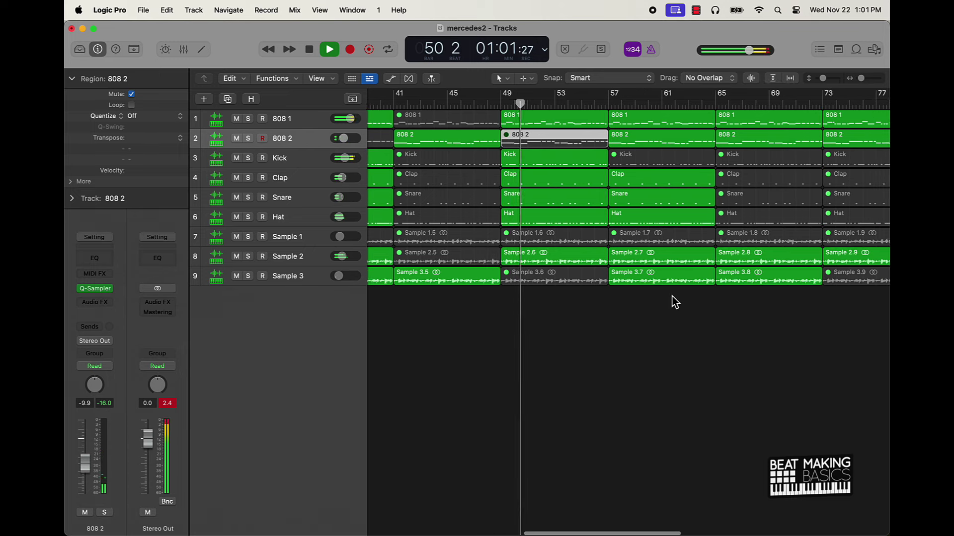
drag(590, 166, 594, 220)
shift+click(593, 220)
In the bar 57 section, mute the 808 2 region, and trim the Kick region's start to bar 61 and unmute it.
click(633, 145)
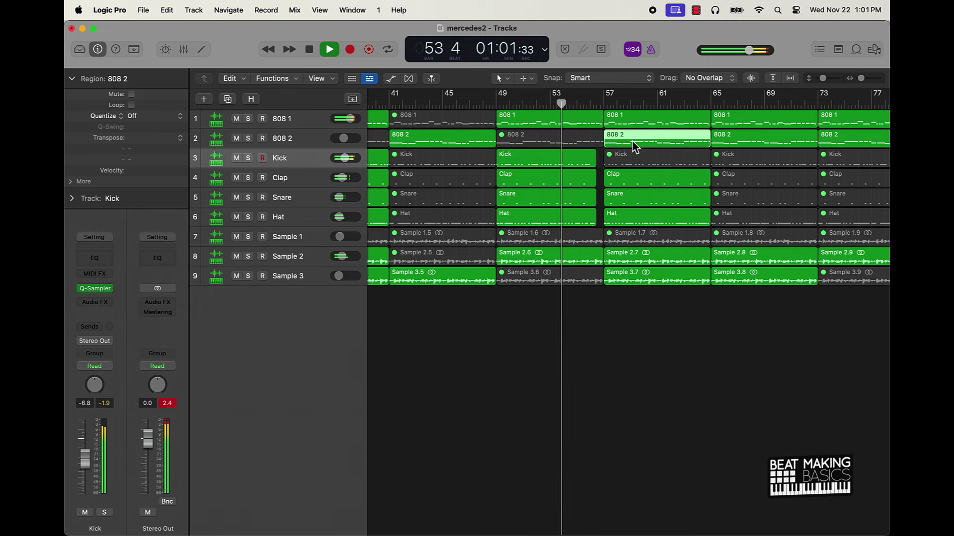
key(m)
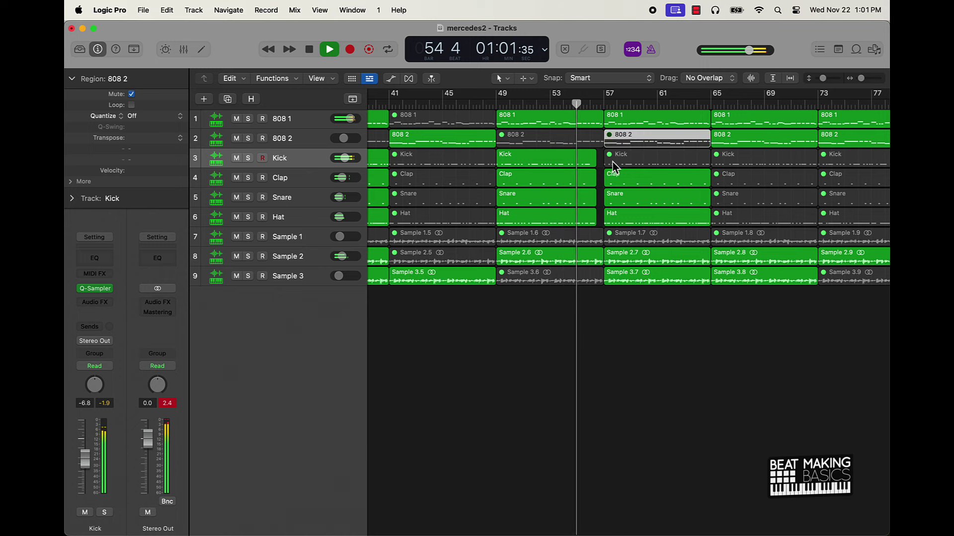
drag(607, 162, 661, 161)
key(m)
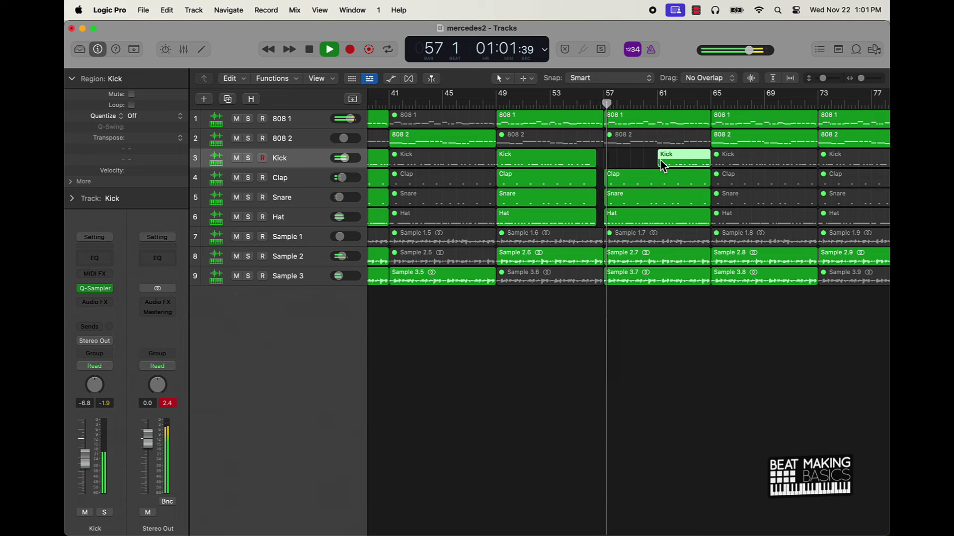
click(689, 322)
Mute the Sample 3 and 808 1 regions that start at bar 65.
scroll(680, 320, right, 5)
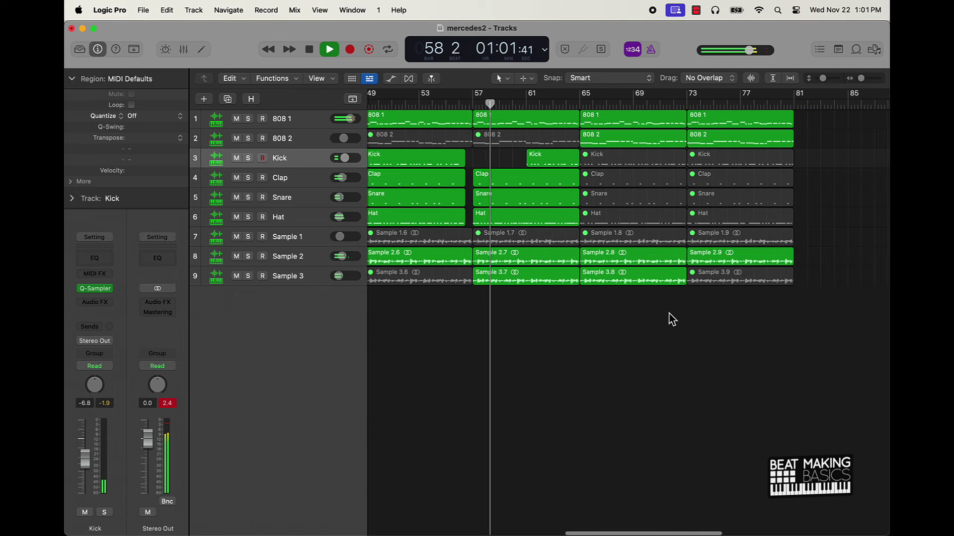
click(619, 282)
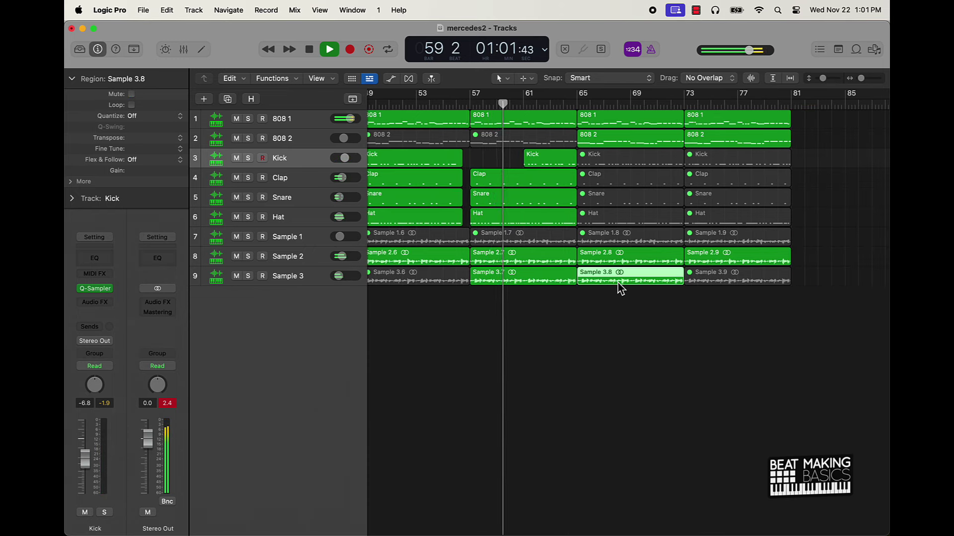
key(m)
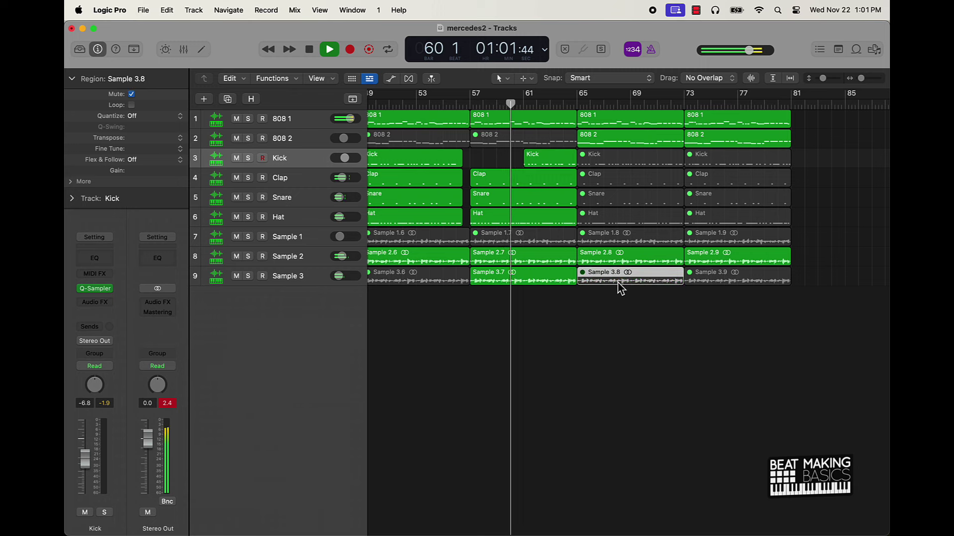
click(629, 126)
key(m)
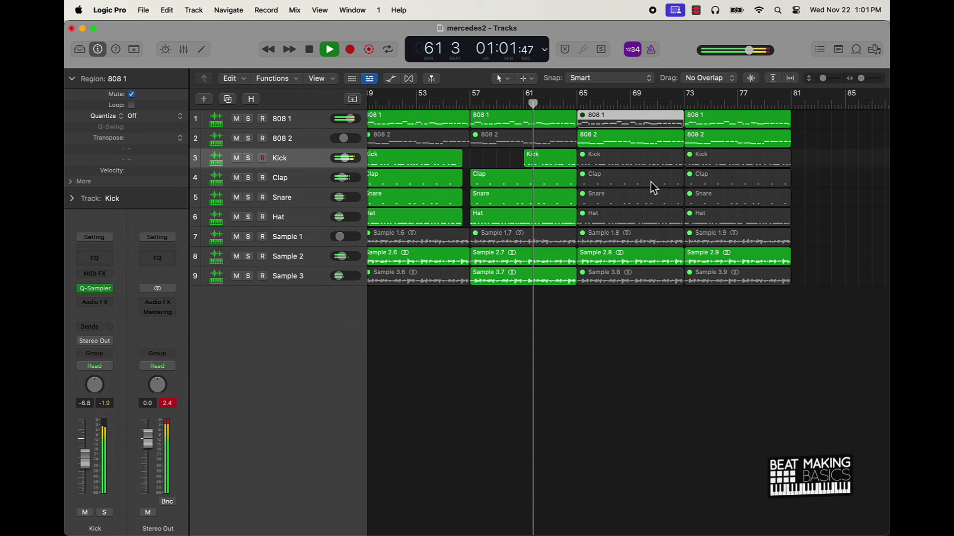
click(677, 353)
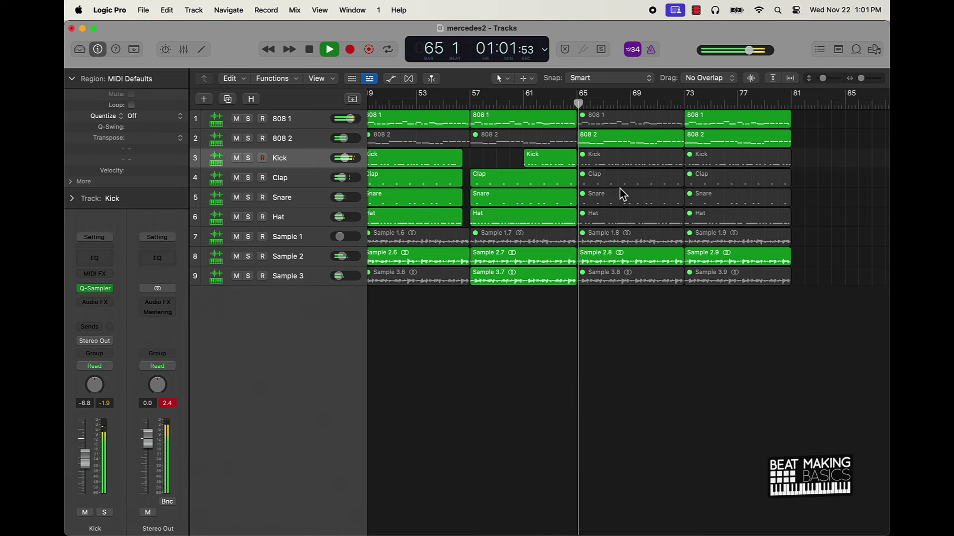
Trim the starts of the bar 65 Clap and Hat regions to bar 69 and unmute both regions.
drag(583, 182, 634, 177)
drag(583, 221, 632, 222)
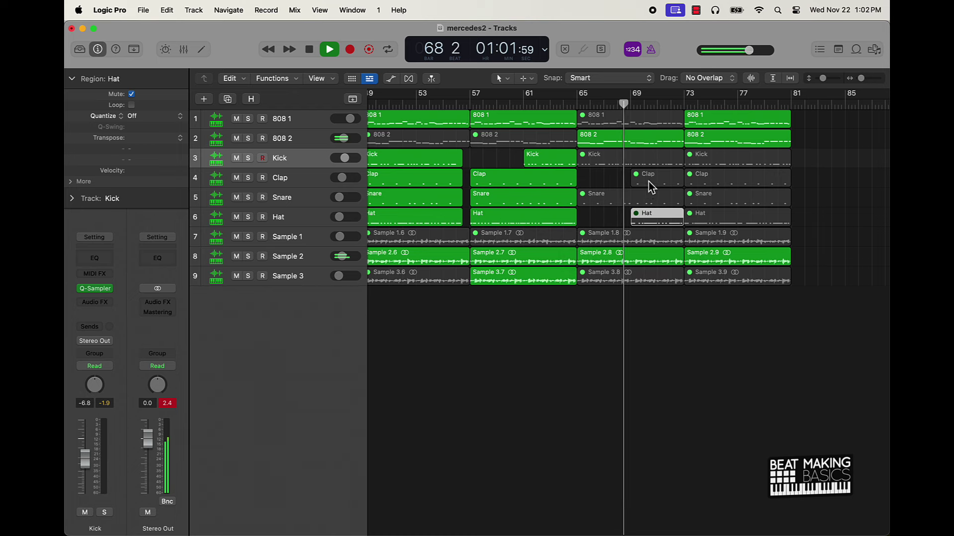
shift+click(649, 182)
key(ctrl+m)
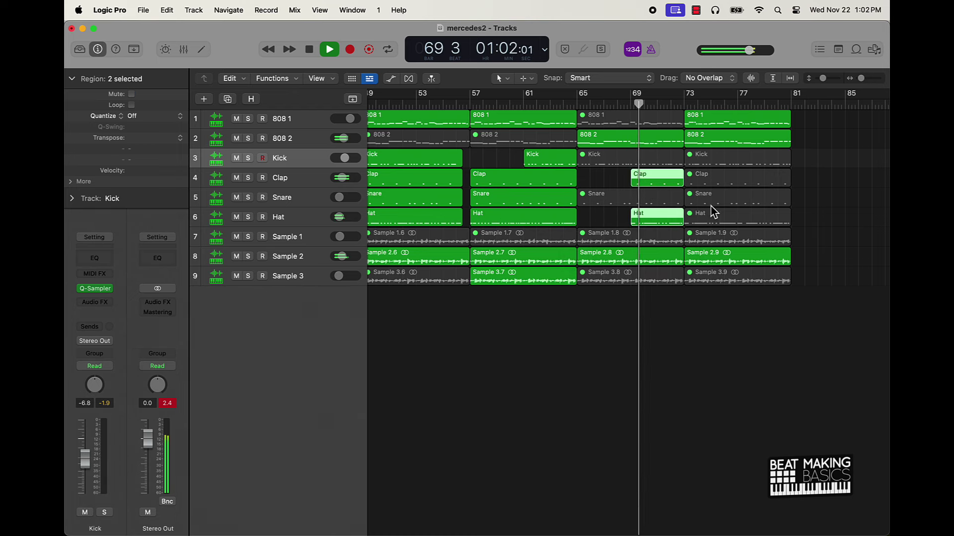
In the bar 73 section, mute 808 2 and unmute the Kick, Clap, Snare and Hat regions, ending them about half a bar before bar 81.
click(713, 145)
key(ctrl+m)
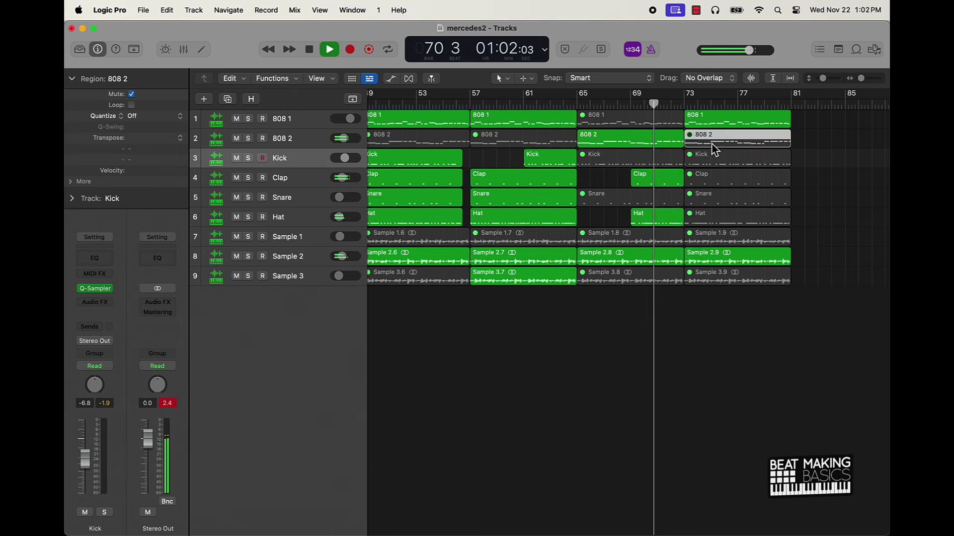
drag(800, 164, 723, 226)
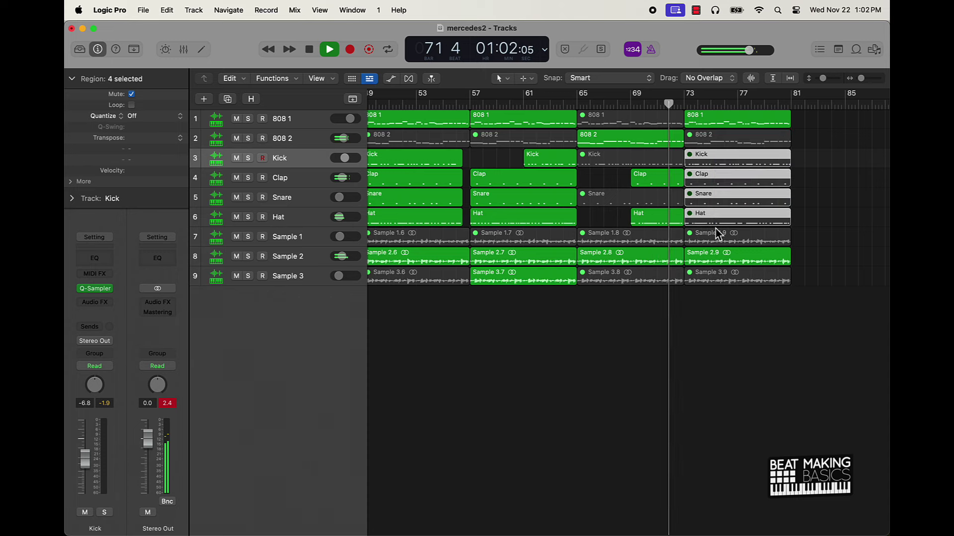
key(ctrl+m)
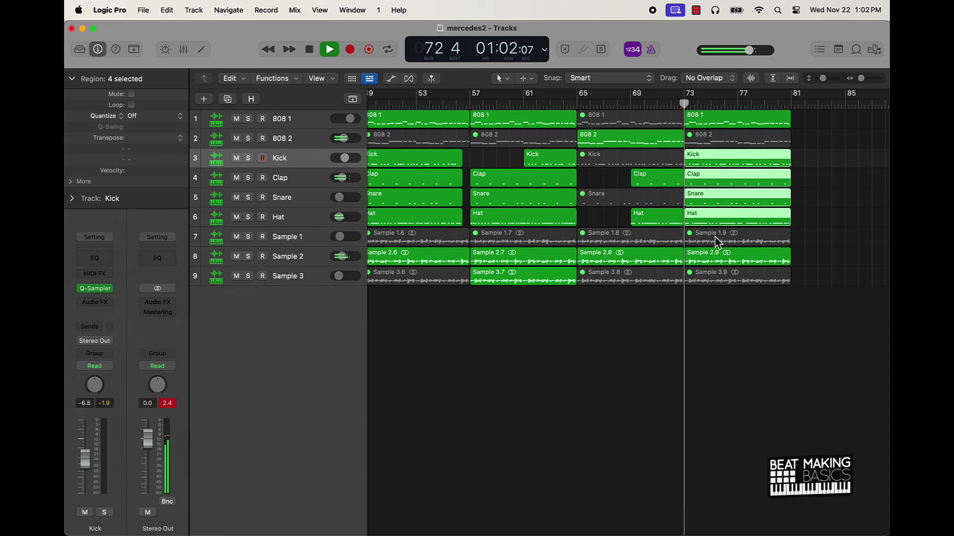
scroll(762, 191, right, 1)
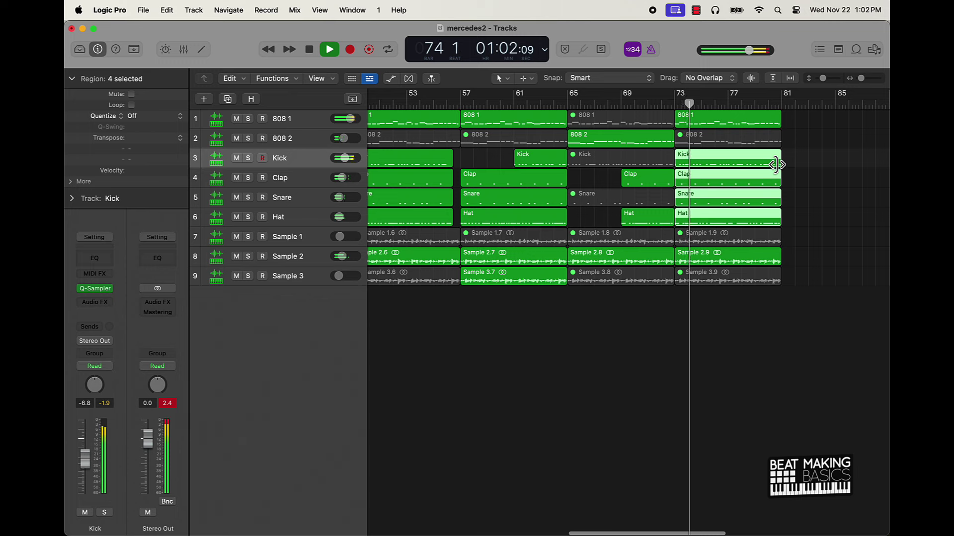
drag(776, 165, 769, 167)
Copy all nine regions of the bar 57 section to bar 81.
drag(542, 305, 807, 115)
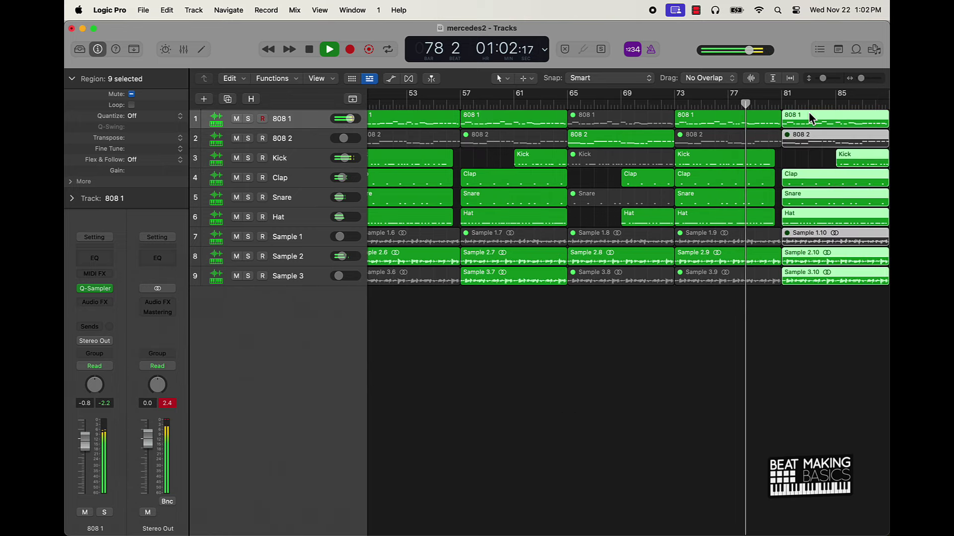
click(799, 299)
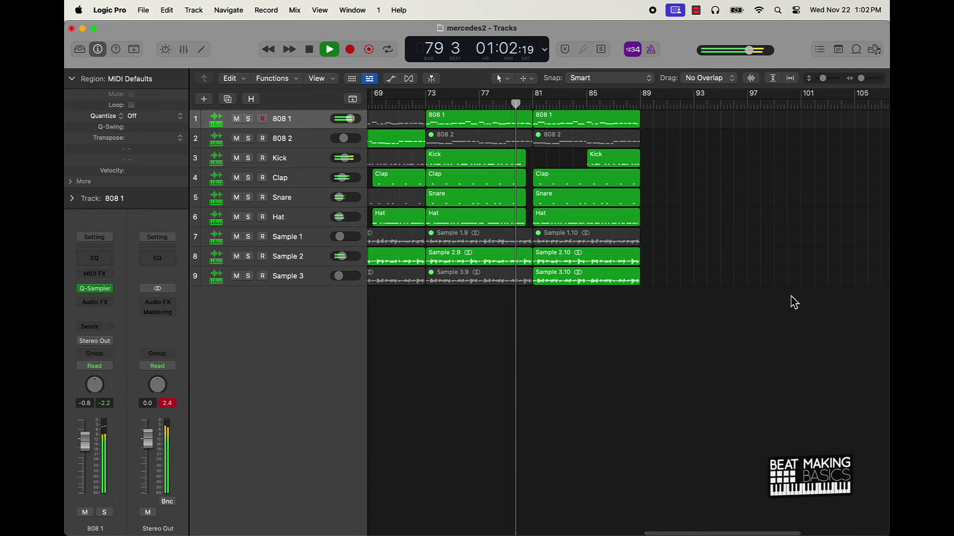
Repeat the bar 81 regions of Sample 2, Sample 3 and 808 1 once so the copies start at bar 89.
scroll(604, 294, left, 2)
scroll(603, 294, left, 1)
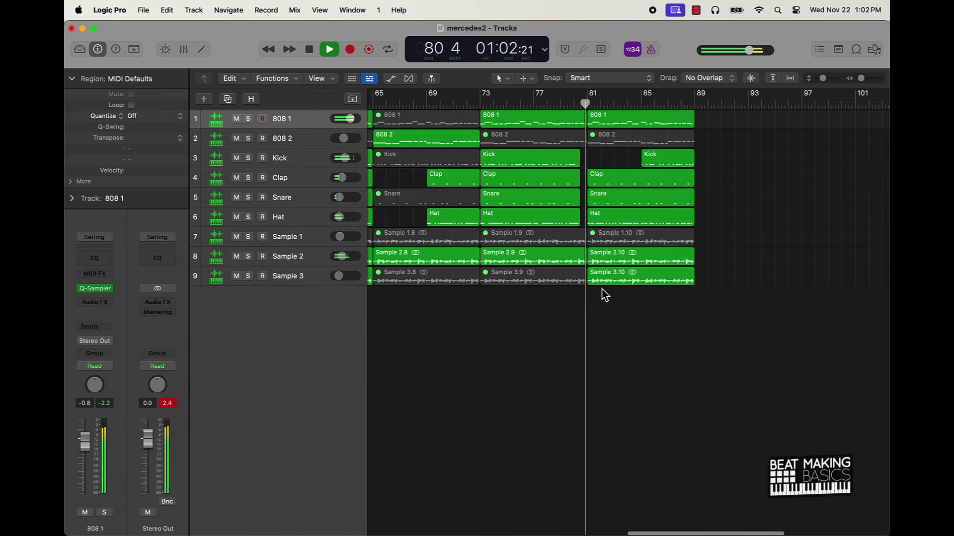
scroll(602, 292, right, 3)
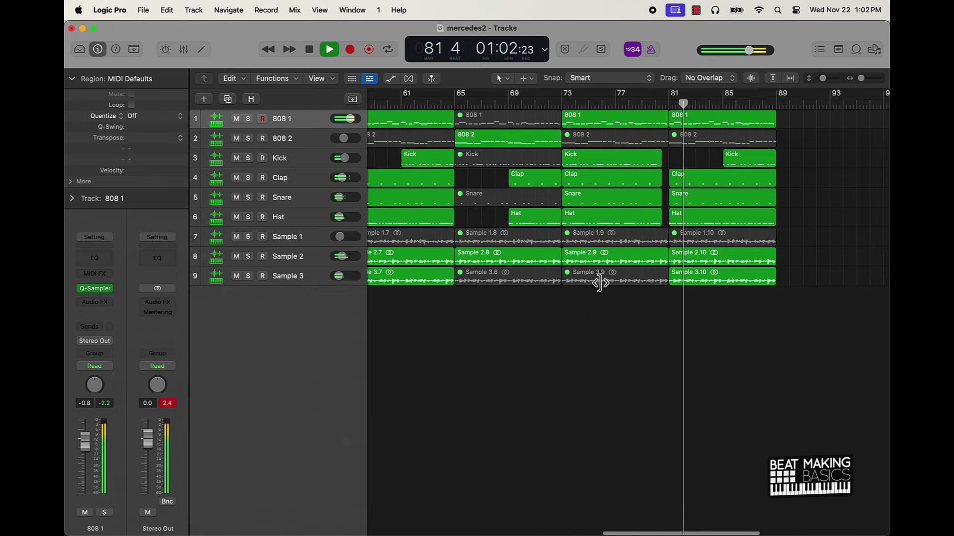
scroll(603, 292, left, 5)
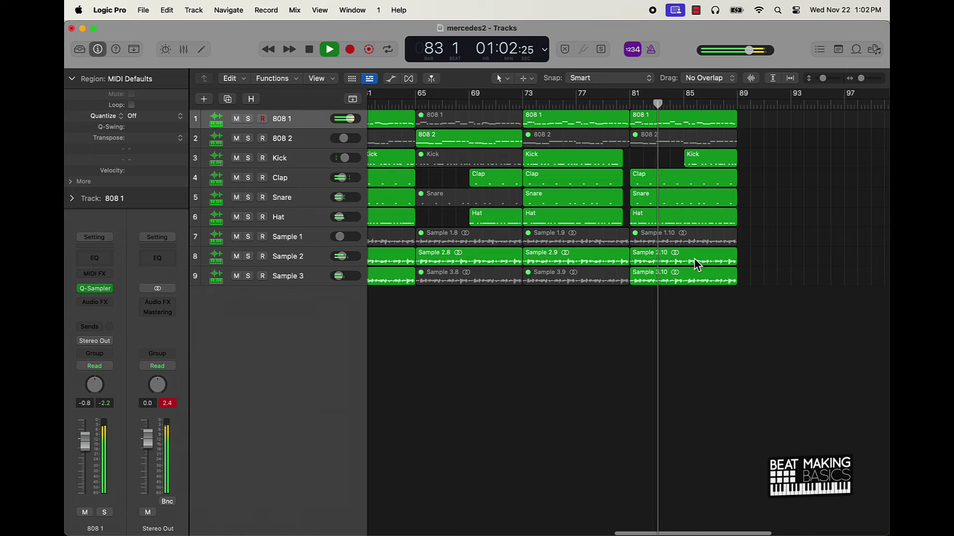
drag(695, 292, 708, 258)
key(super+r)
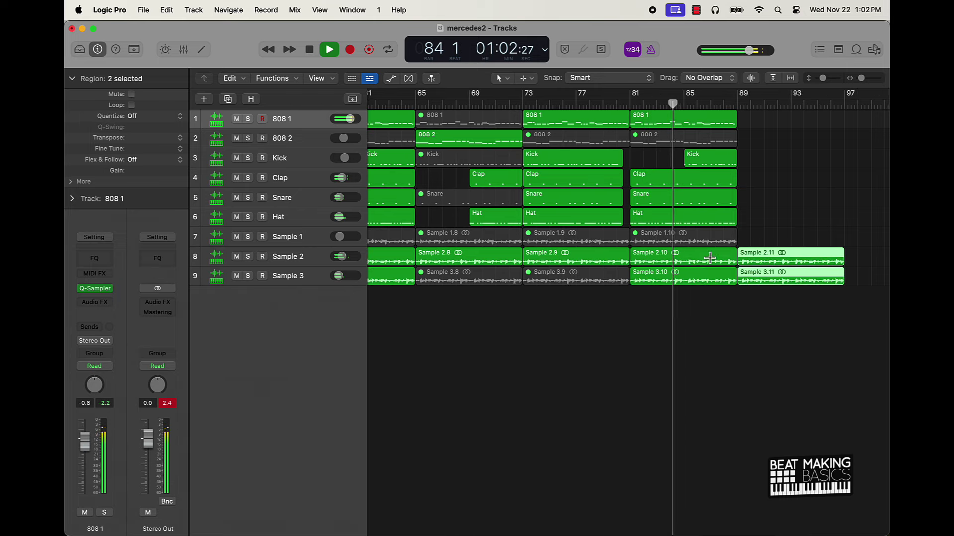
click(693, 128)
key(super+r)
click(806, 151)
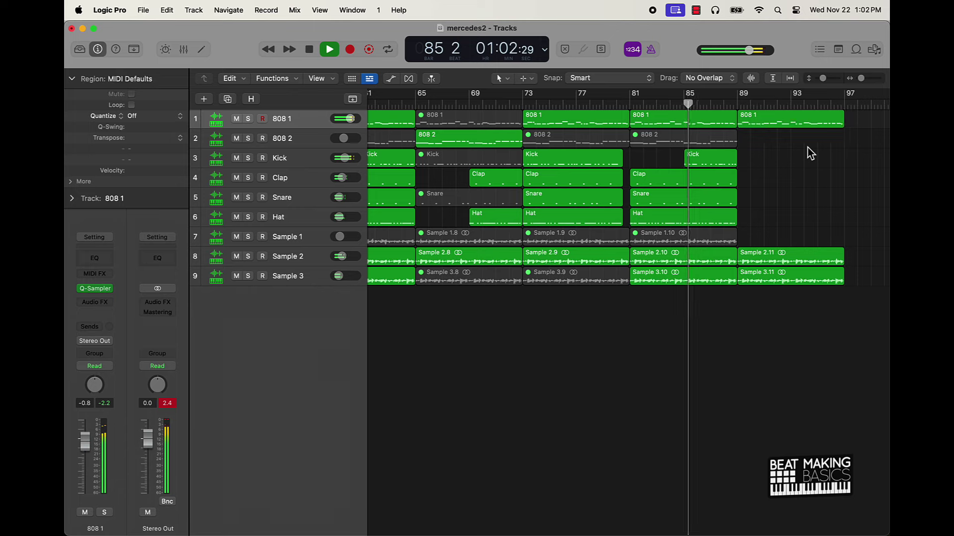
Trim the end of the bar 89 Sample 3 region back to bar 93.
scroll(800, 151, right, 5)
scroll(822, 130, right, 1)
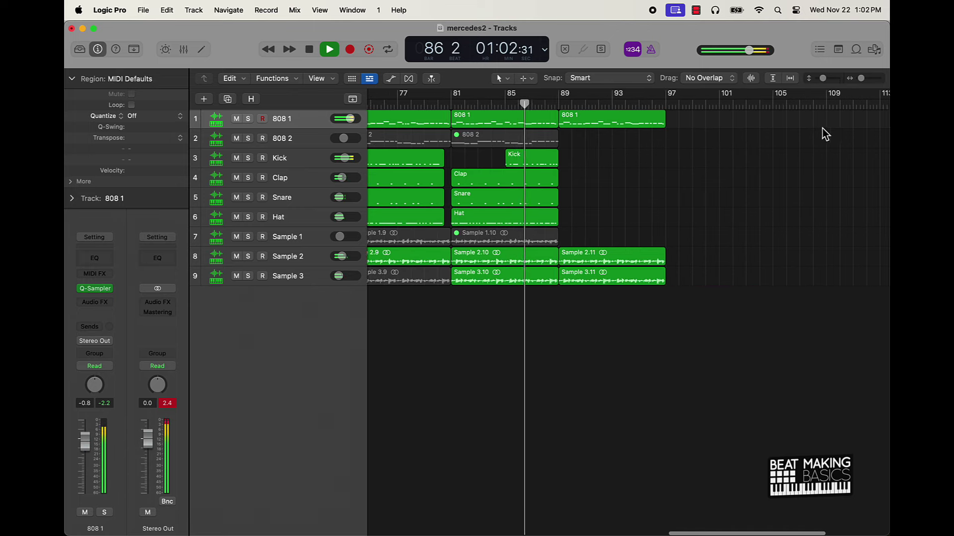
scroll(822, 133, left, 1)
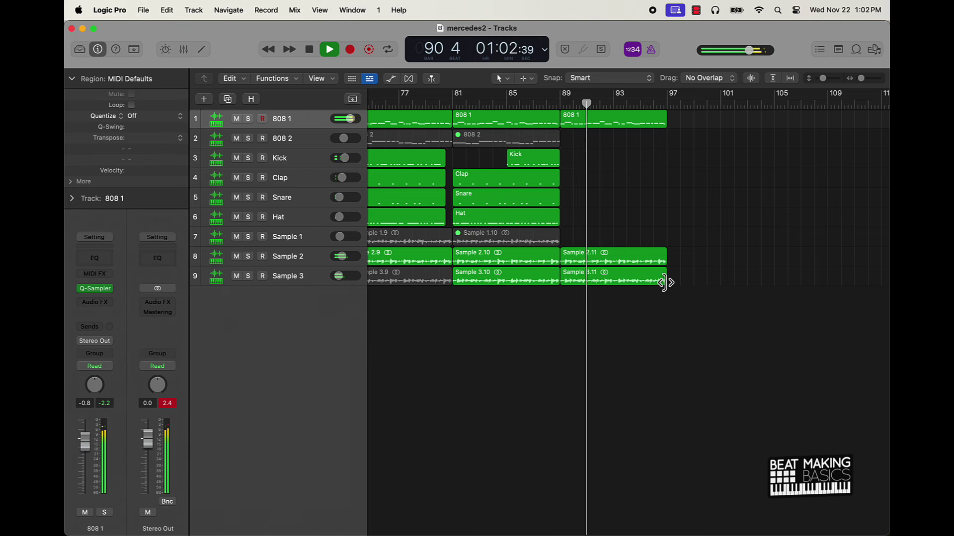
drag(664, 279, 613, 281)
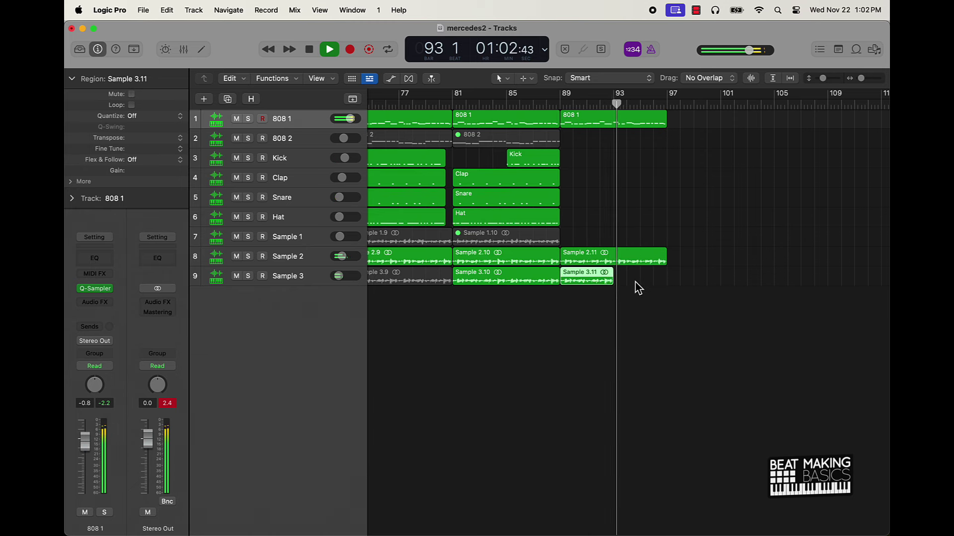
click(679, 288)
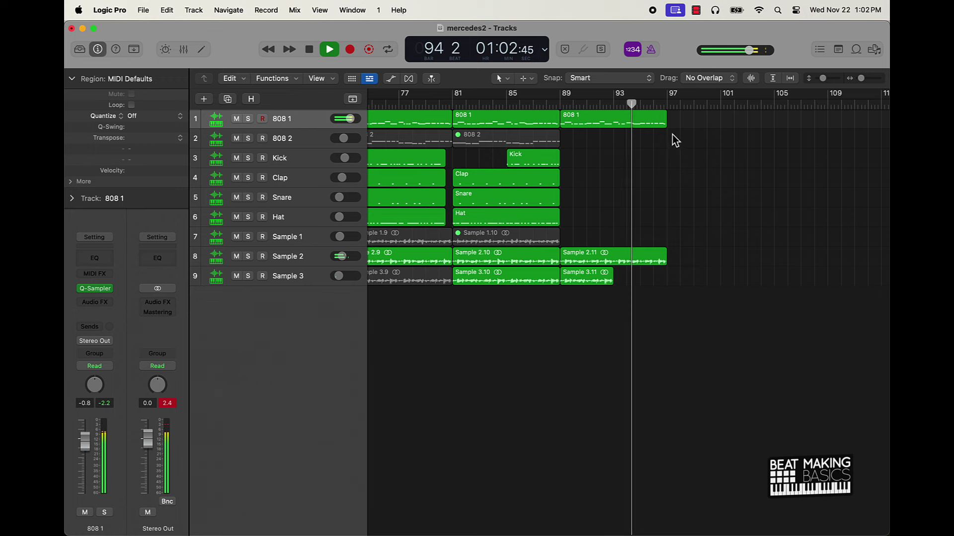
Try to trim about half a bar off the end of the bar 89 808 1 region, and restore its end to bar 97.
drag(665, 124, 656, 125)
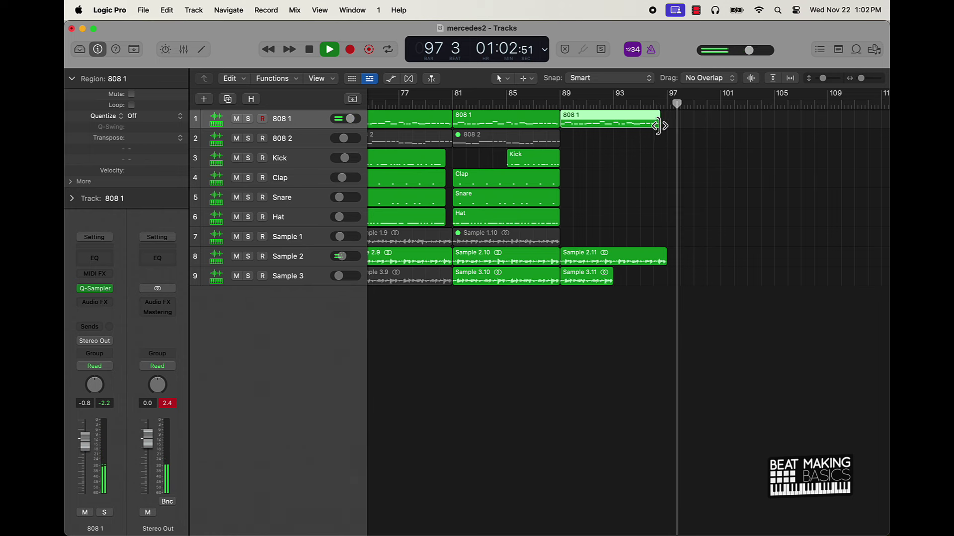
drag(657, 126, 662, 122)
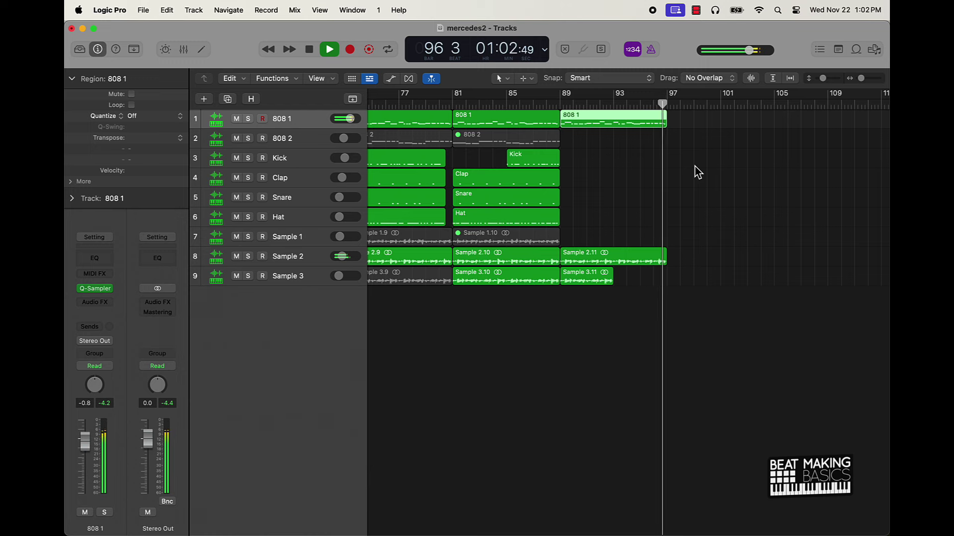
key(space)
Open the bar 89 808 1 region in the Piano Roll and play its closing notes from about bar 95.
click(647, 108)
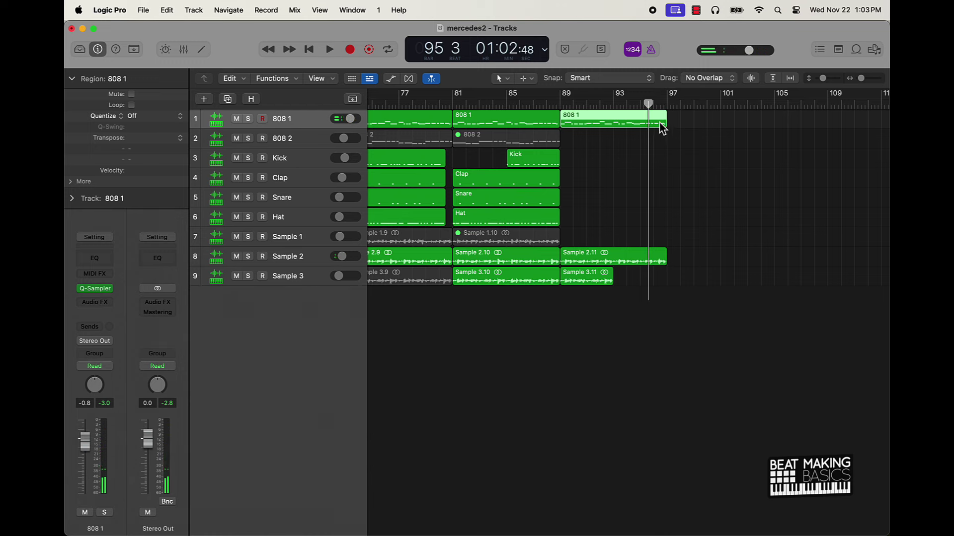
double_click(662, 124)
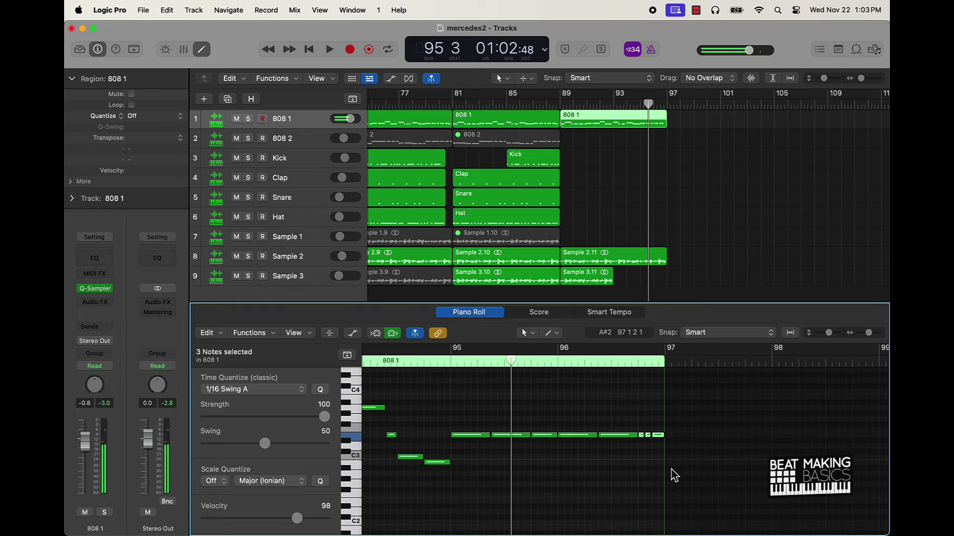
key(space)
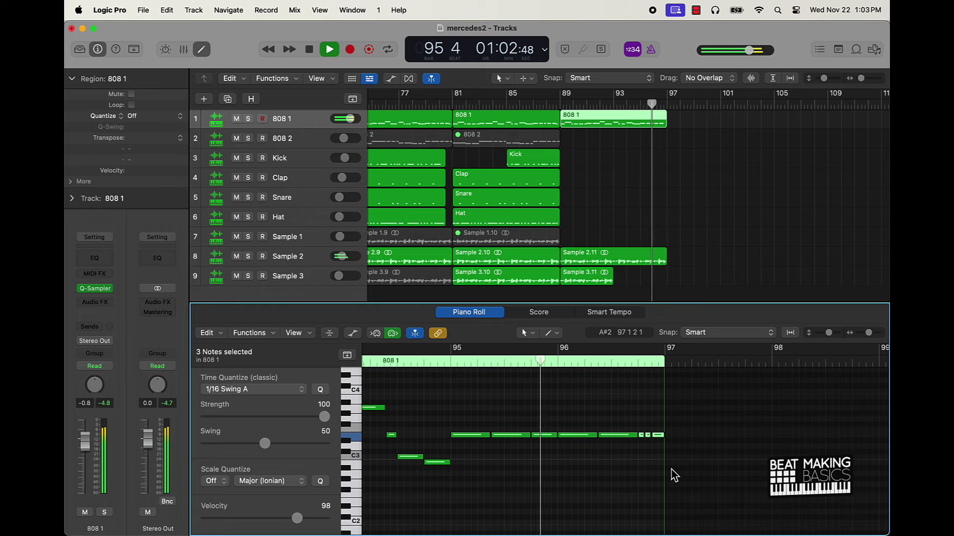
click(600, 453)
key(space)
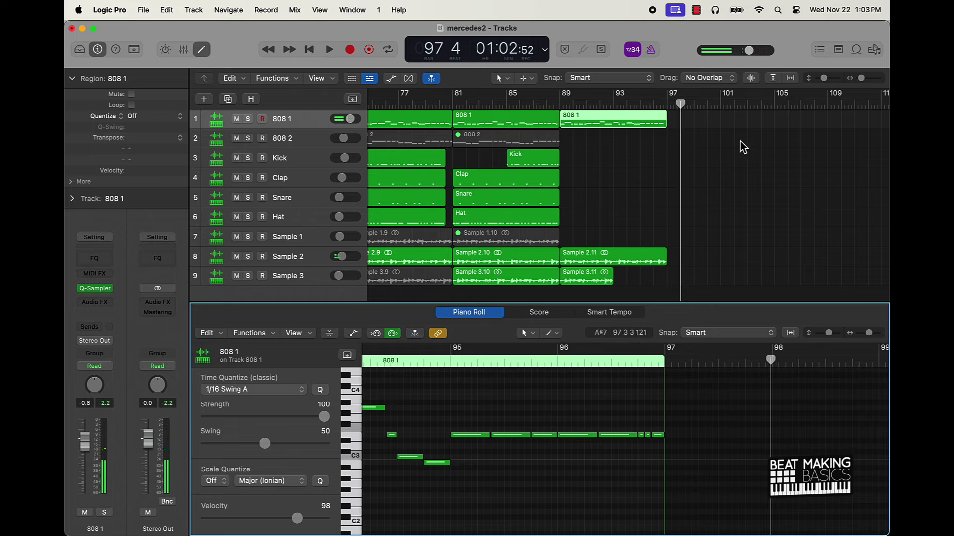
Fit the whole arrangement in view, set the project end to bar 97 and play the song from the beginning.
key(z)
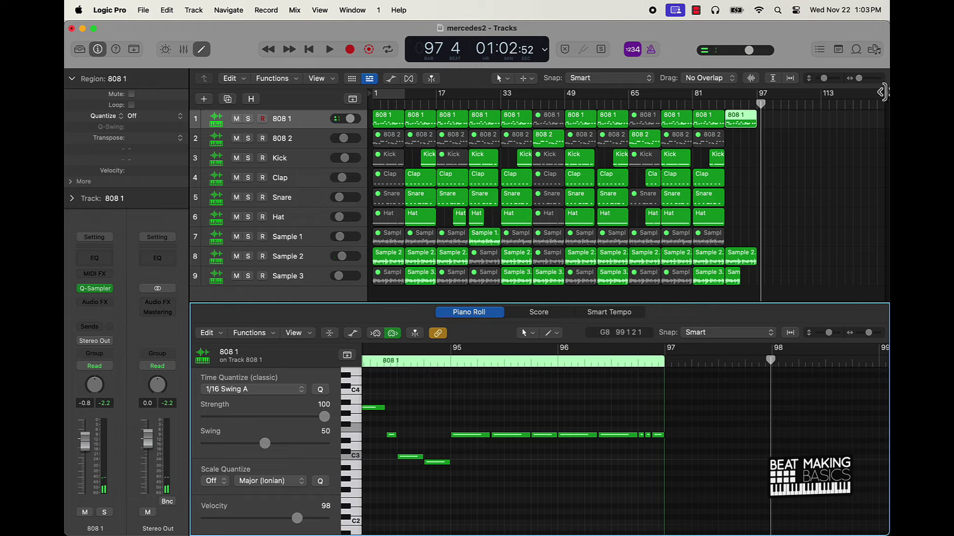
mouse_move(882, 92)
mouse_down()
mouse_move(816, 100)
mouse_move(756, 123)
mouse_move(764, 128)
mouse_up()
key(Return)
key(space)
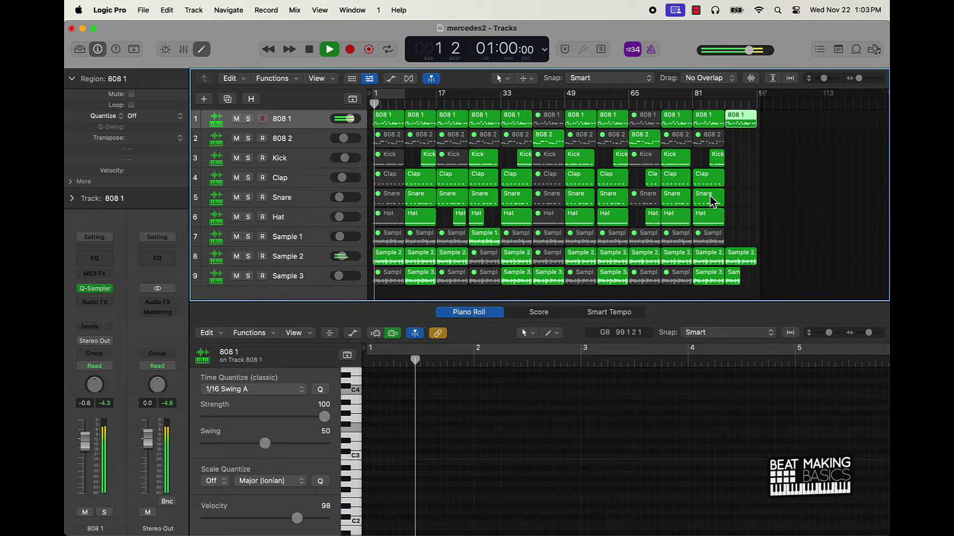
click(754, 179)
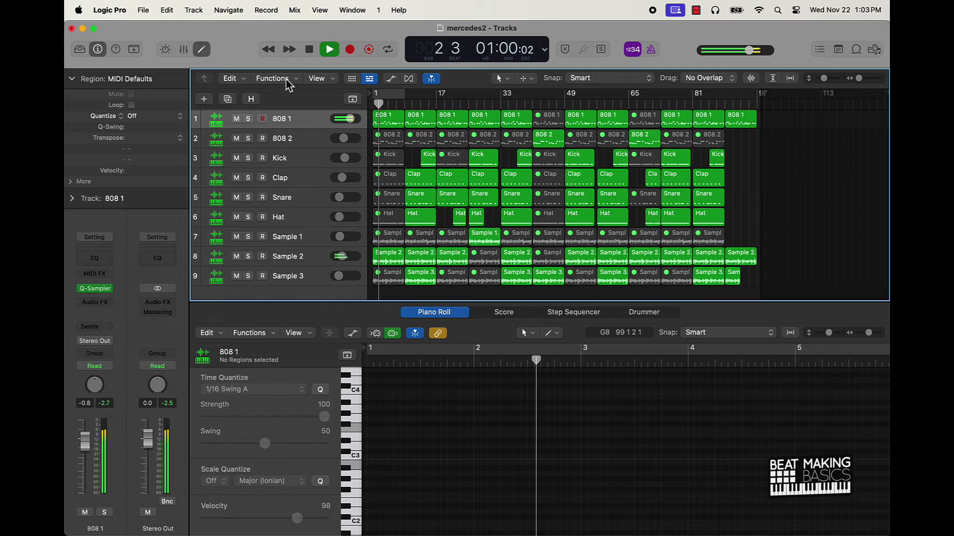
Close the Piano Roll and enlarge the tracks and regions to review the arrangement during playback.
click(201, 50)
key(super+Down)
key(super+Down)
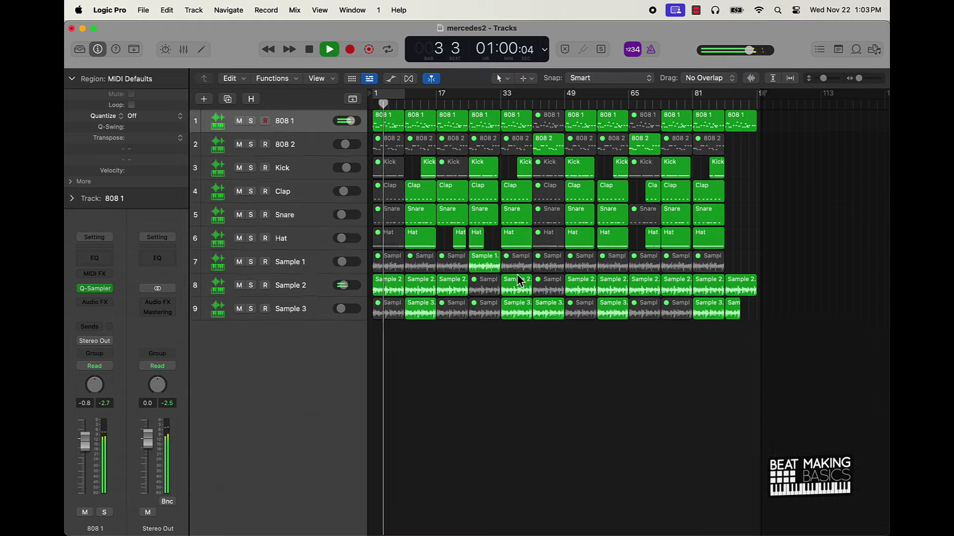
key(super+Right)
key(super+Right)
key(super+Left)
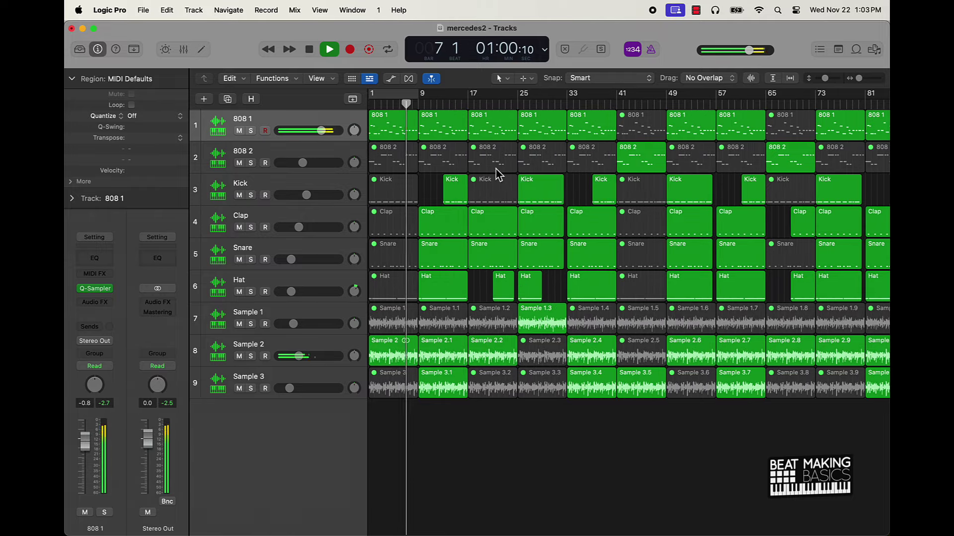
click(502, 134)
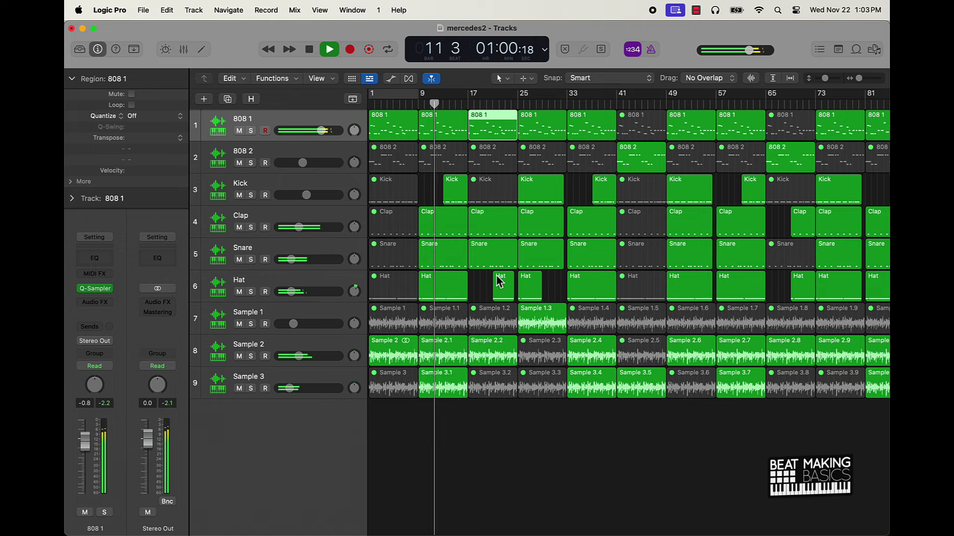
Open the bar 9 Snare region in the Piano Roll and add a C3 note on the last sixteenth before bar 17.
key(super+Right)
key(super+Right)
key(super+Right)
click(454, 260)
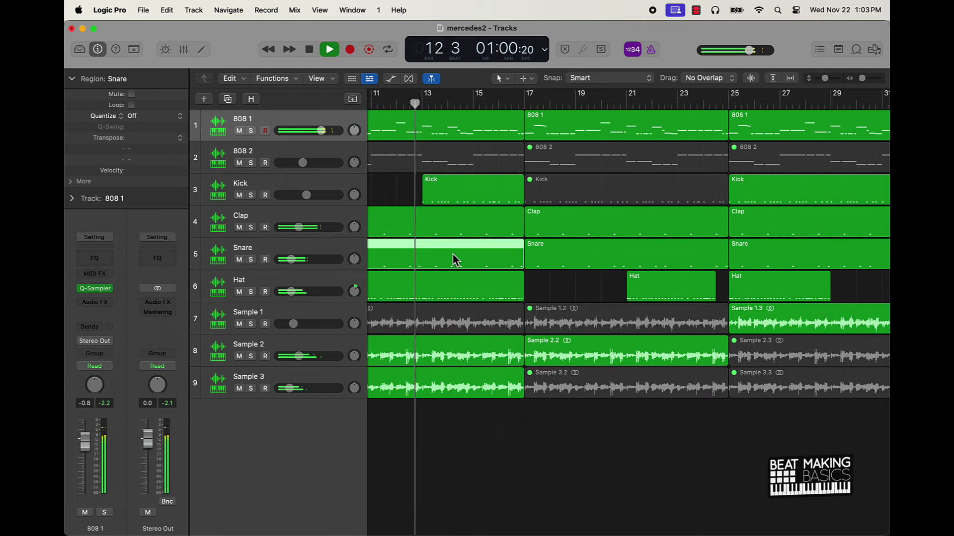
double_click(454, 259)
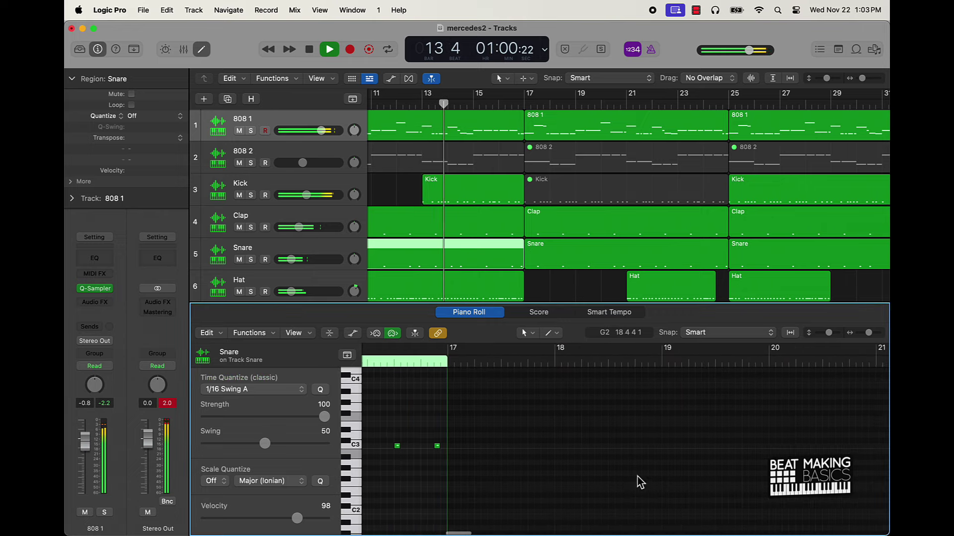
scroll(509, 463, left, 2)
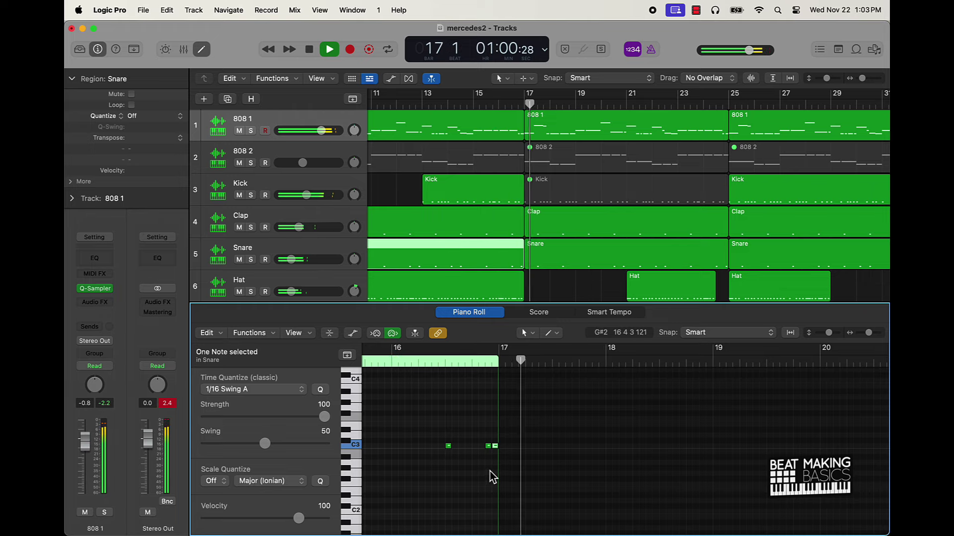
Add a C3 note at 19 2 2 in the bar 17 Snare region and play it back from just before bar 19.
click(601, 262)
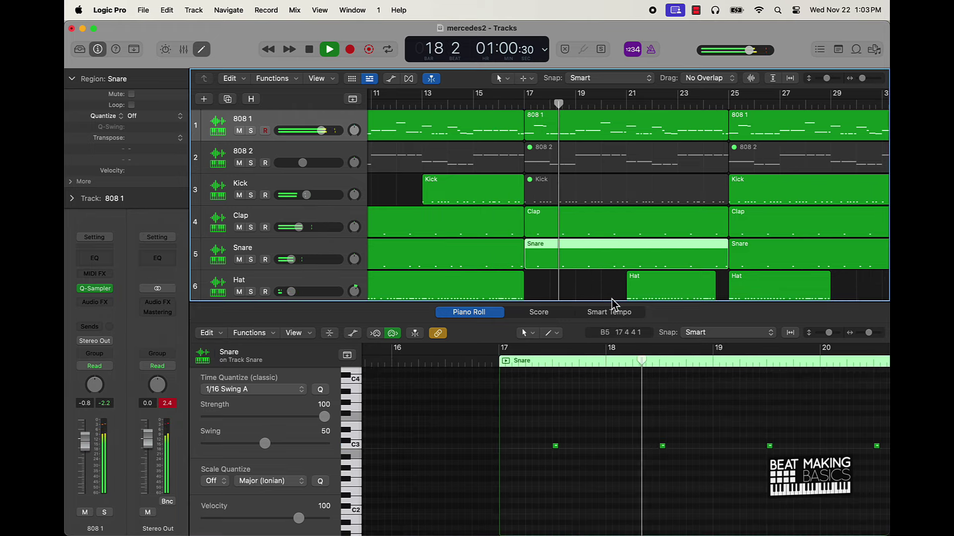
click(749, 449)
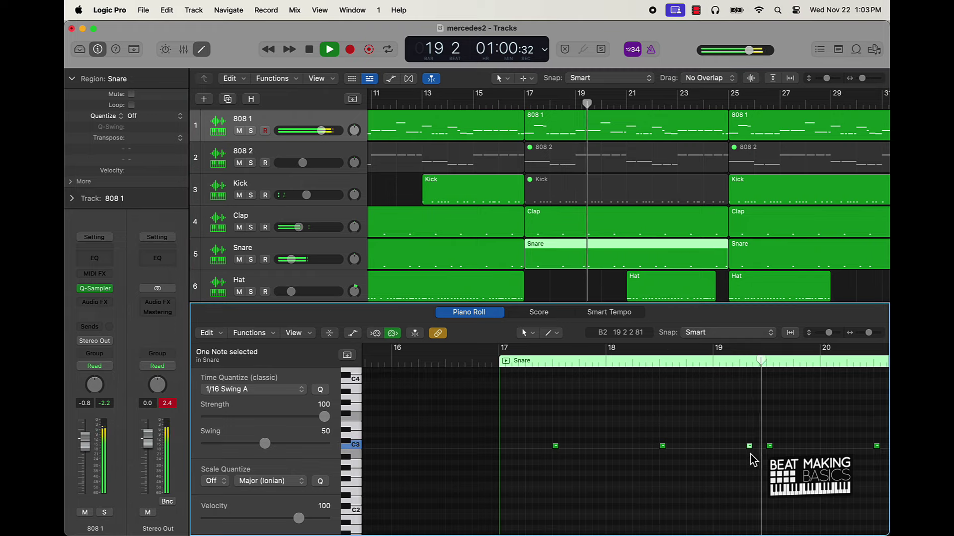
click(695, 362)
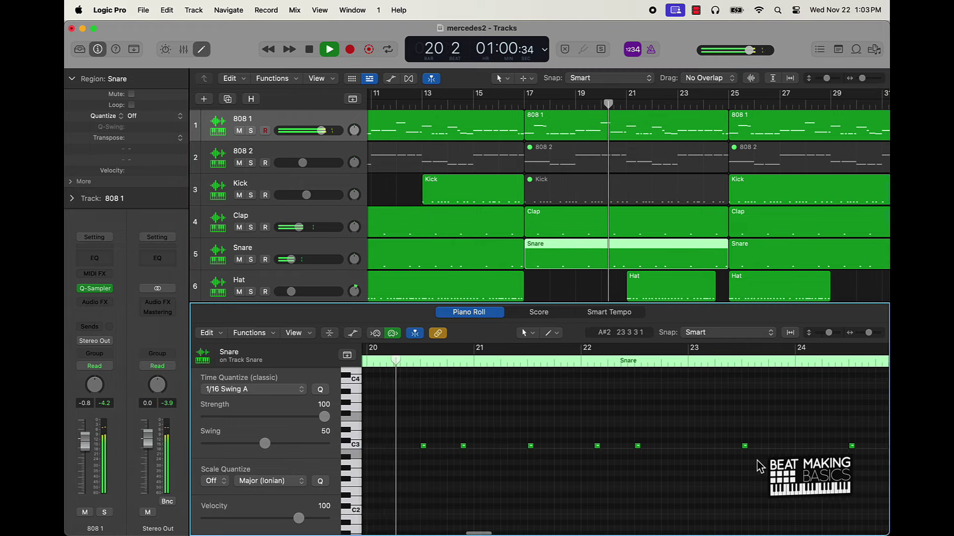
click(487, 456)
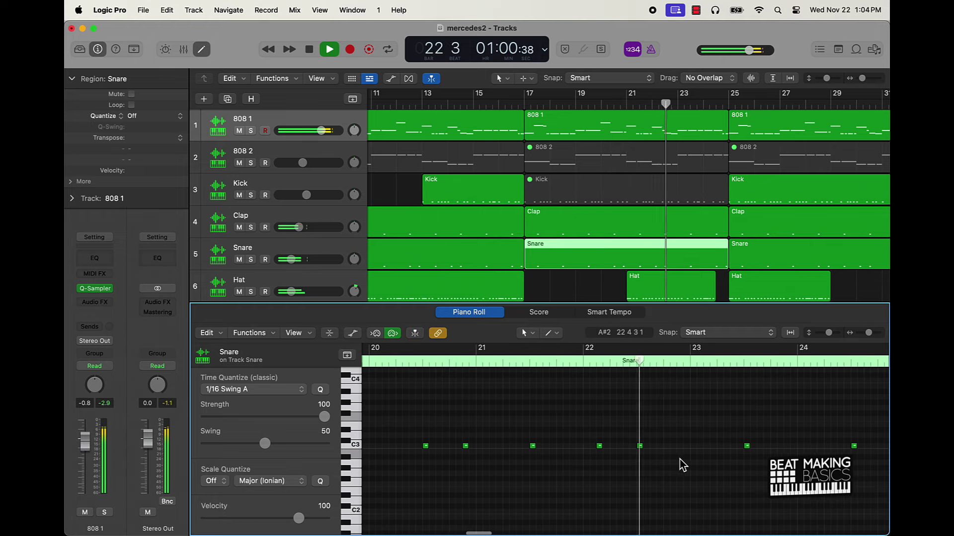
Add a C3 note at 22 4 3 in the bar 17 Snare region and play it back from bar 22.
key(space)
click(680, 446)
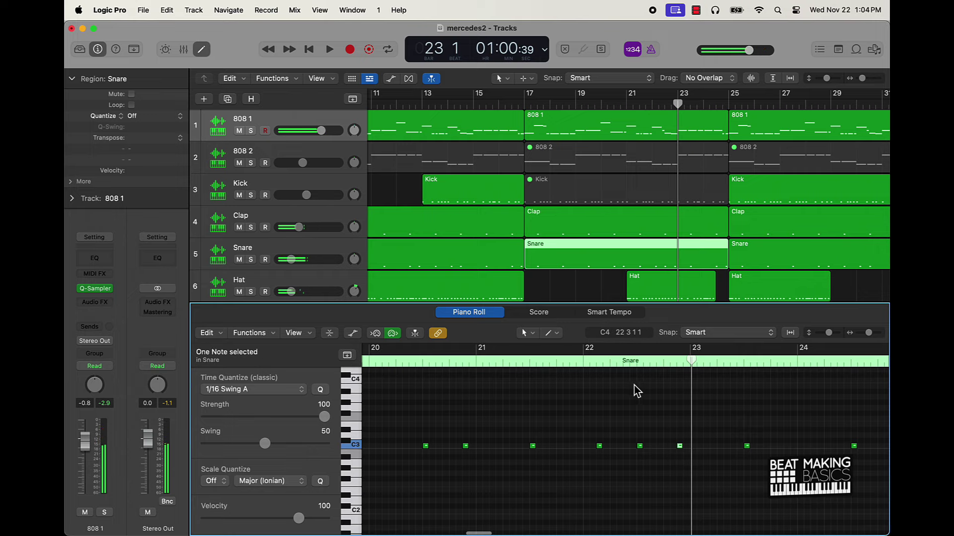
click(584, 365)
key(space)
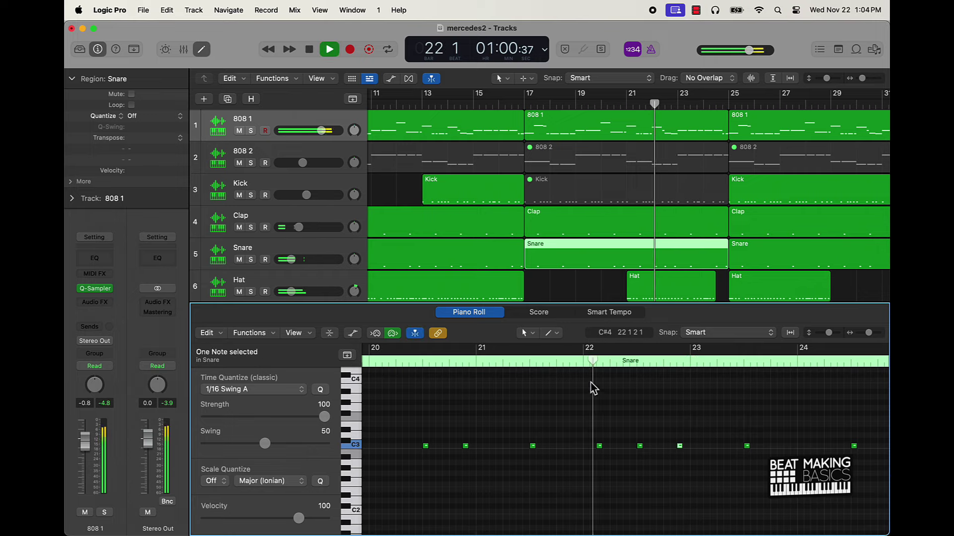
click(621, 431)
scroll(652, 428, right, 5)
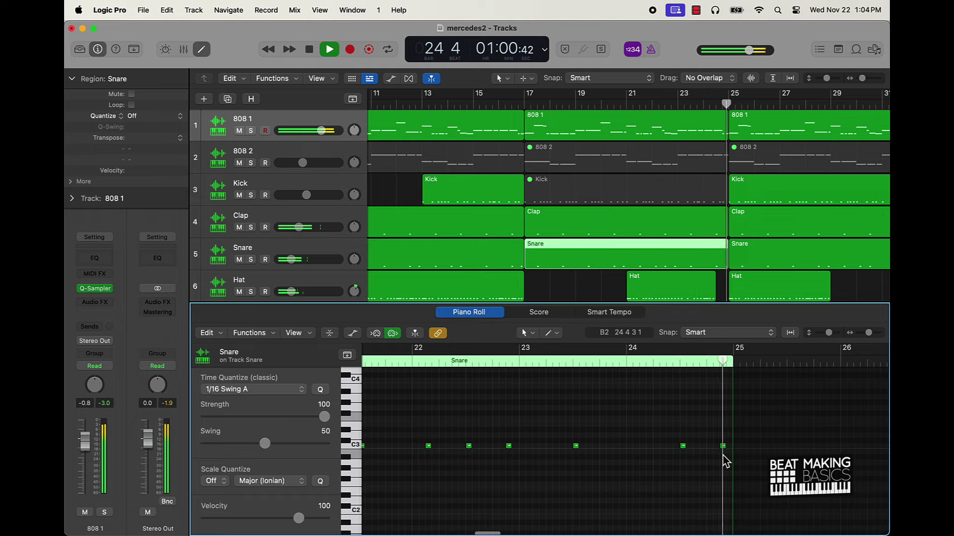
Add a C3 note at 26 4 3 in the bar 25 Snare region and play it back from bar 26.
click(753, 261)
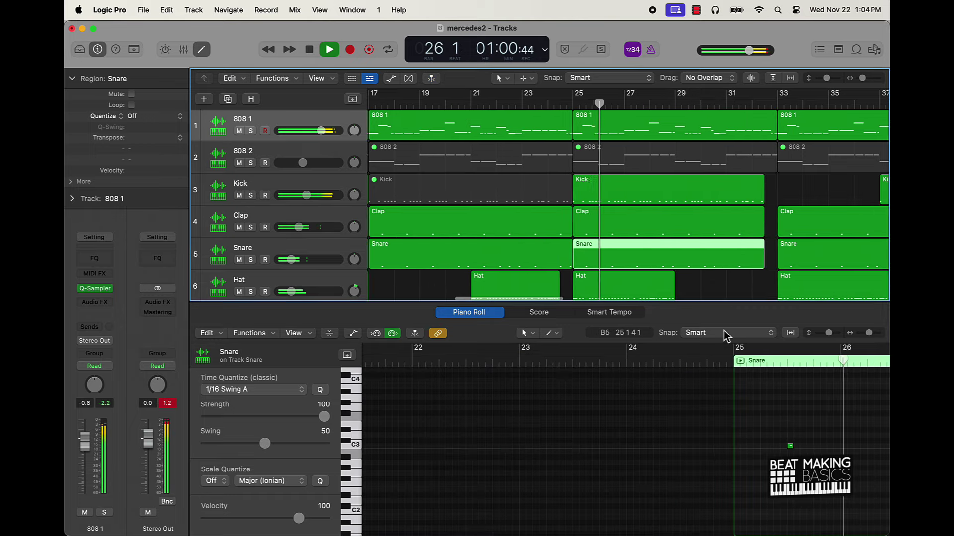
scroll(784, 413, right, 5)
key(space)
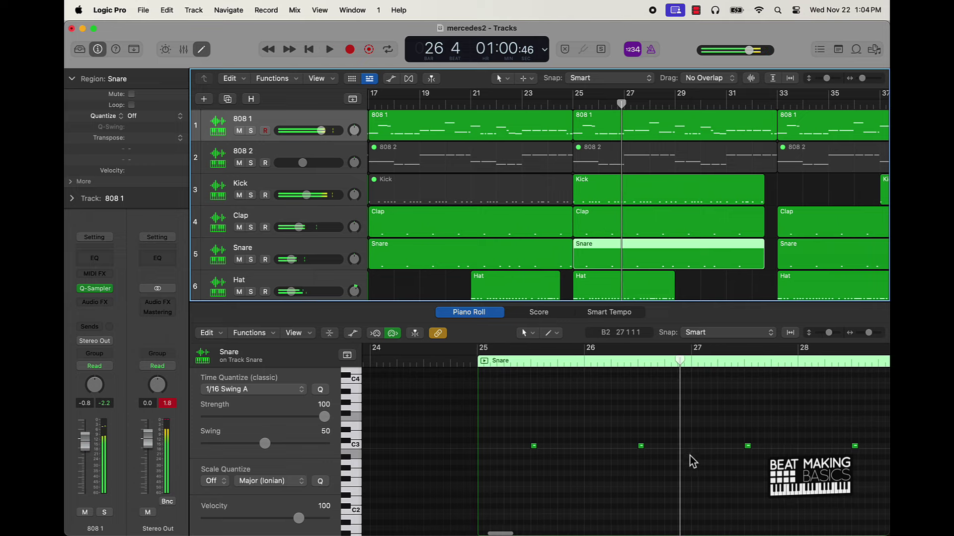
click(680, 446)
key(space)
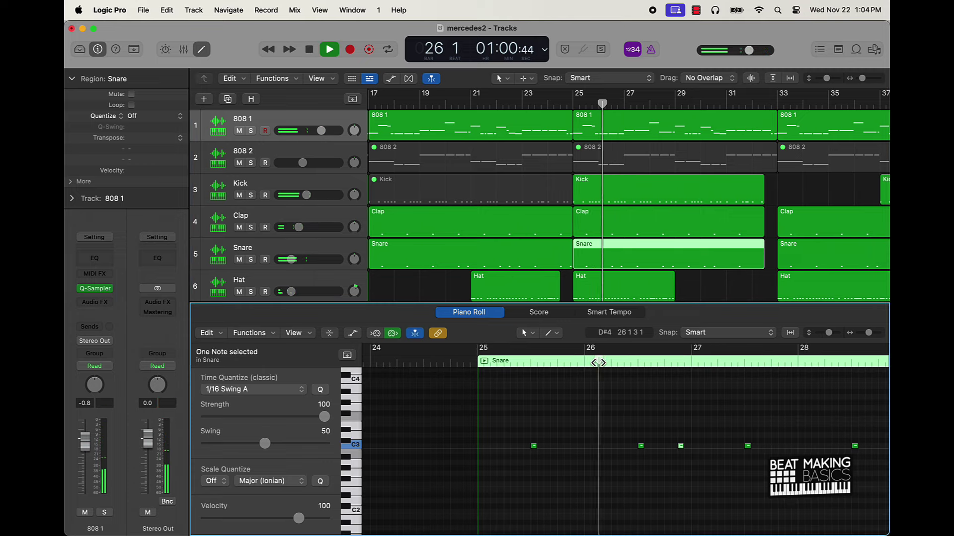
Audition the bar 25 Snare region's pattern around bars 28 and 29, add a C3 note at 29 4 3 and replay the passage.
scroll(744, 439, right, 5)
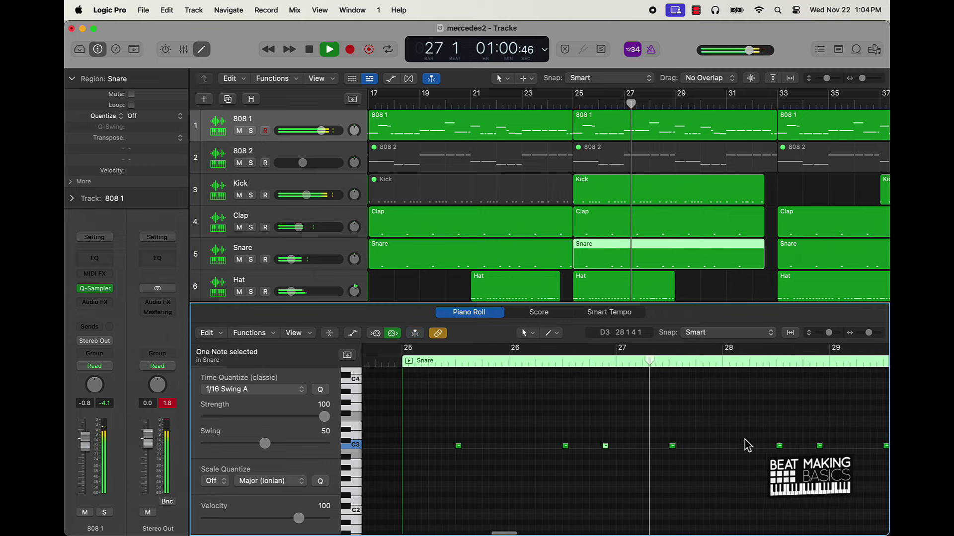
scroll(680, 462, right, 3)
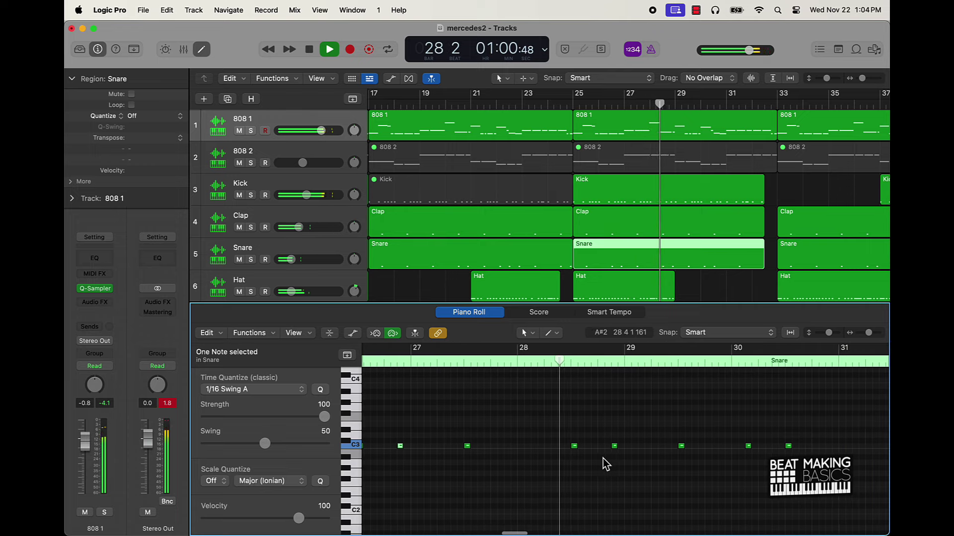
key(space)
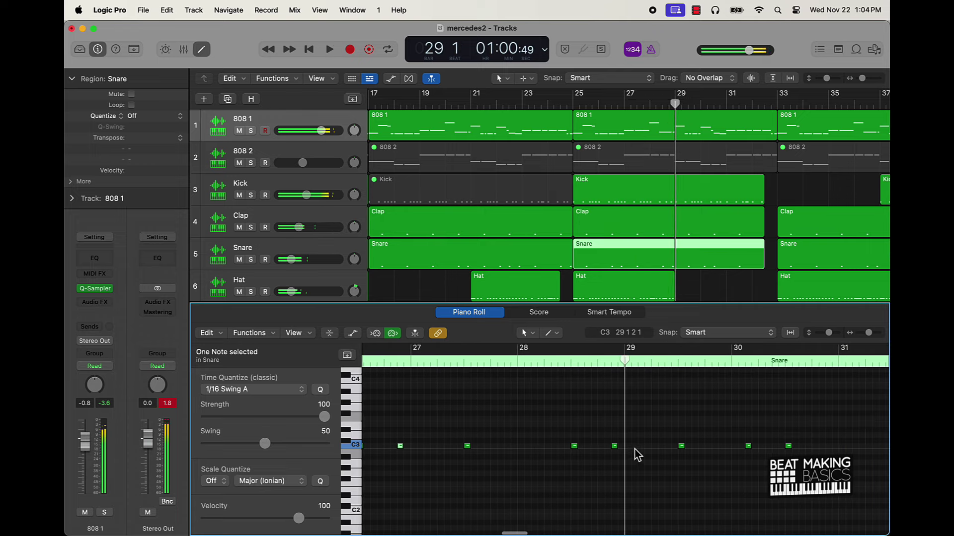
click(609, 370)
key(space)
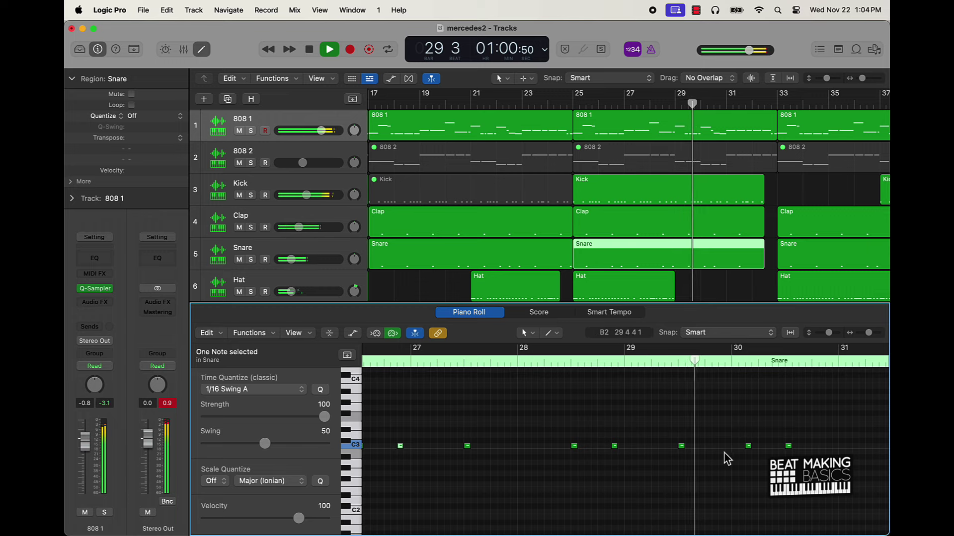
key(space)
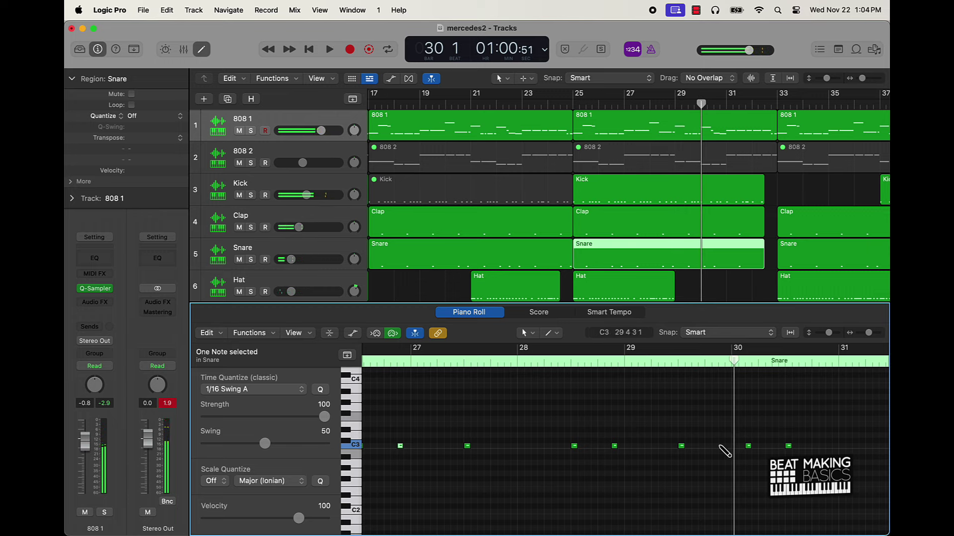
click(658, 370)
key(space)
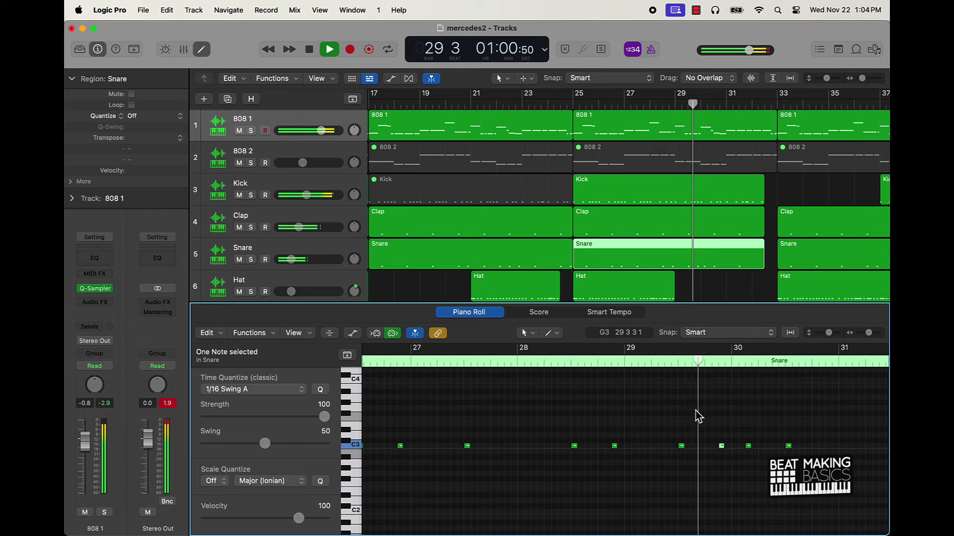
Add a C3 note at 30 4 4 in the bar 25 Snare region and play on from there.
key(space)
click(827, 447)
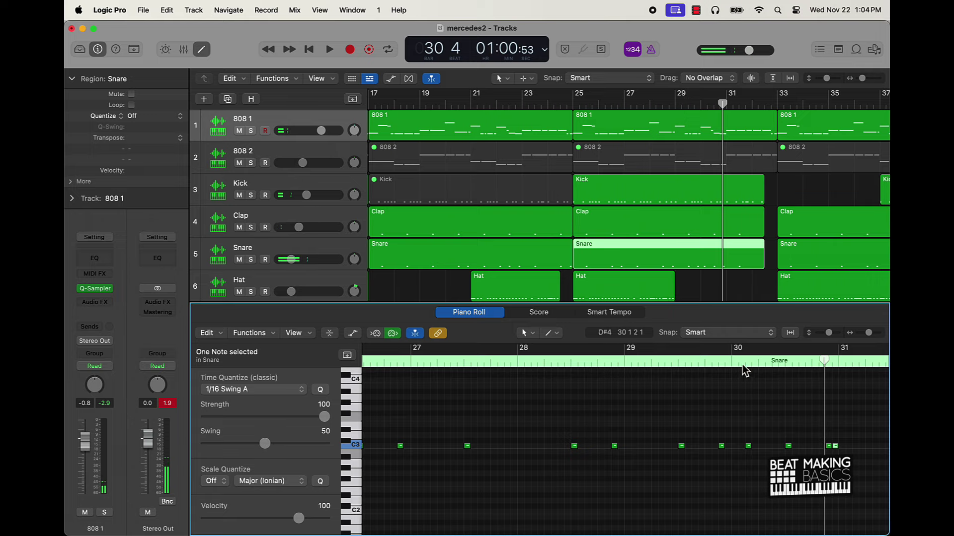
key(space)
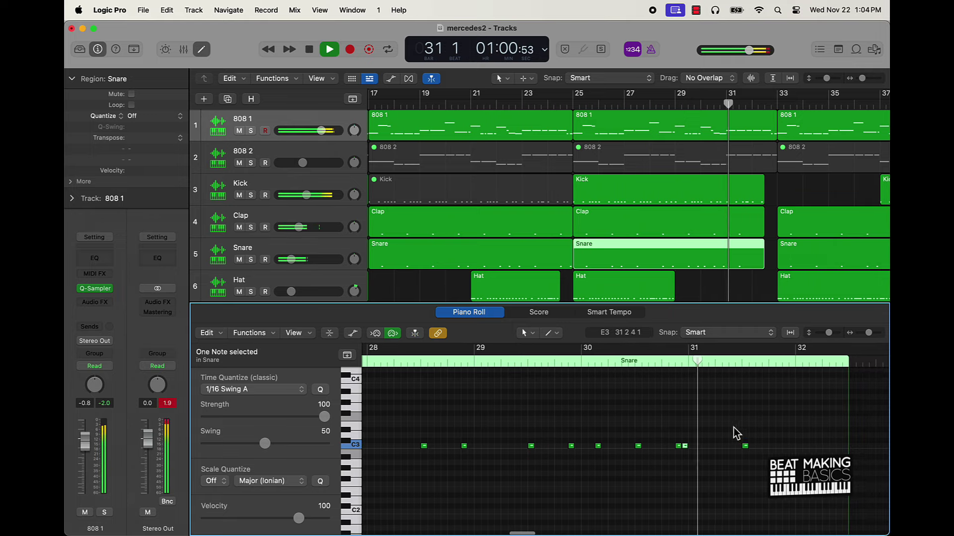
Add C3 notes at 31 4 3, 31 4 4 and 32 1 1 in the bar 25 Snare region and play back from bar 31.
key(space)
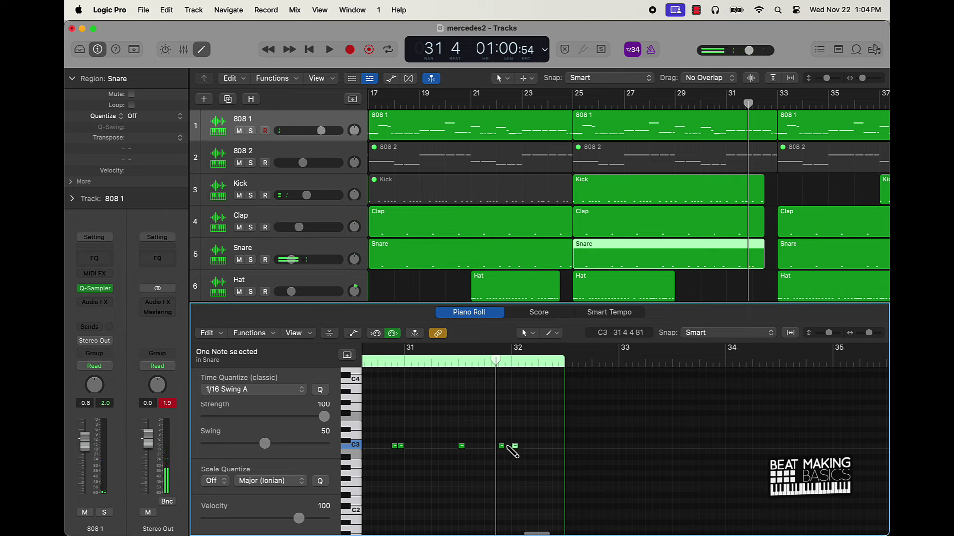
click(437, 362)
key(space)
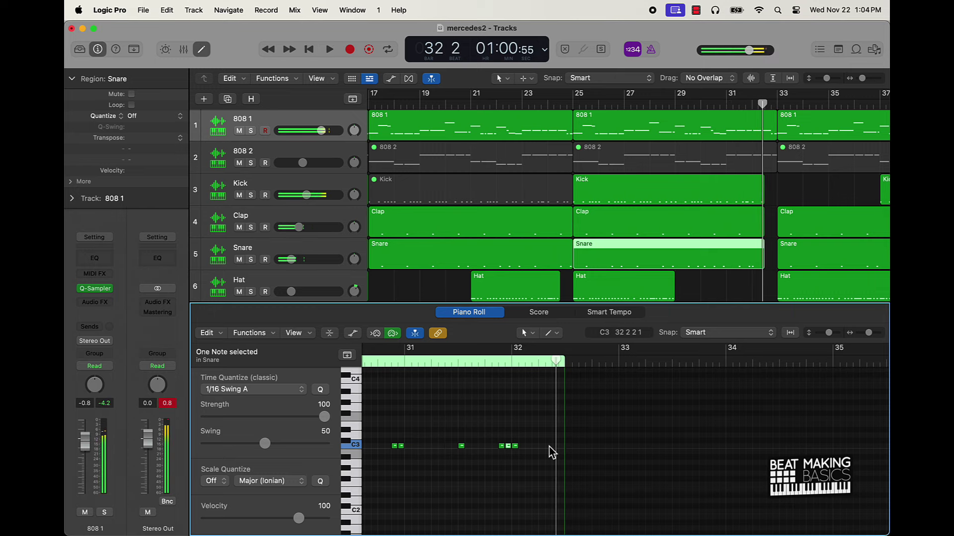
Add C3 notes at 32 1 3 and 32 2 2 in the bar 25 Snare region, replaying bars 31 and 32.
click(479, 367)
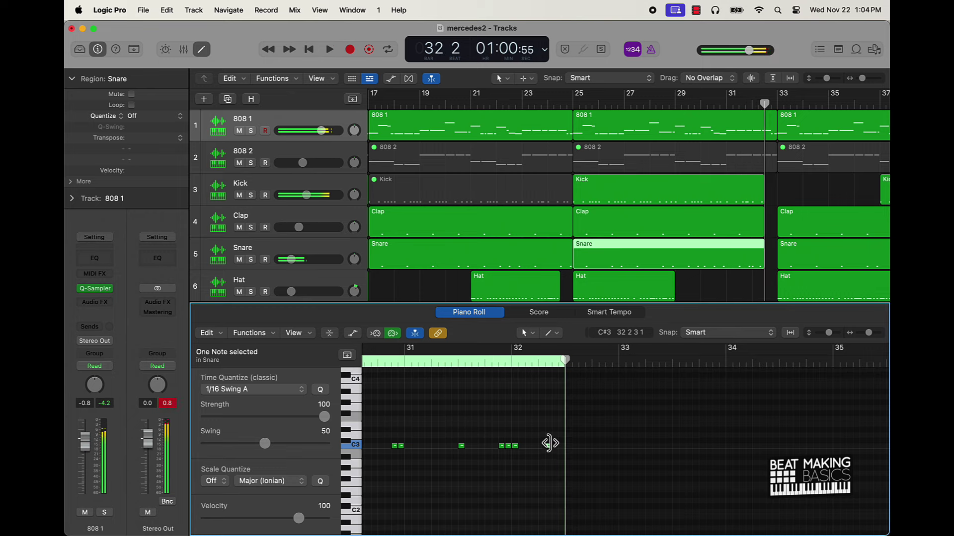
click(478, 363)
key(space)
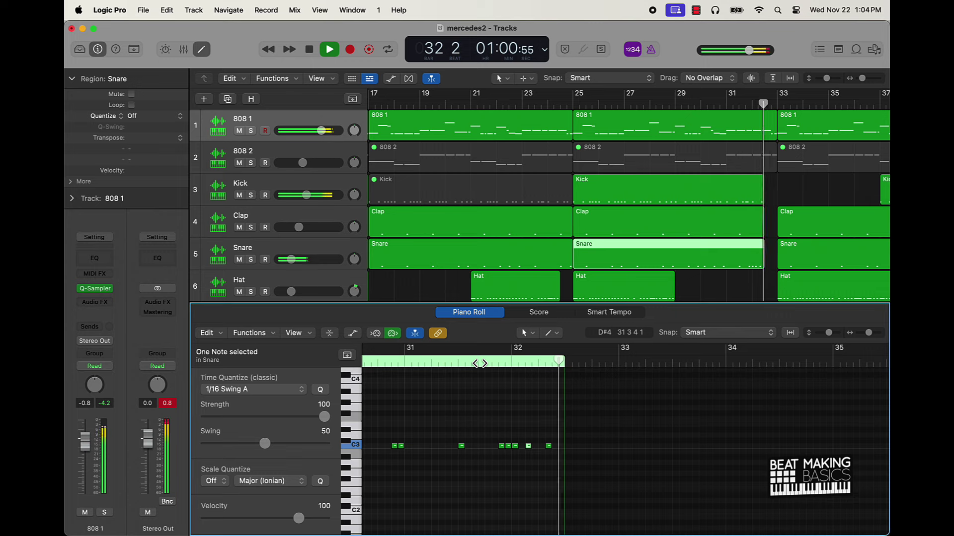
key(space)
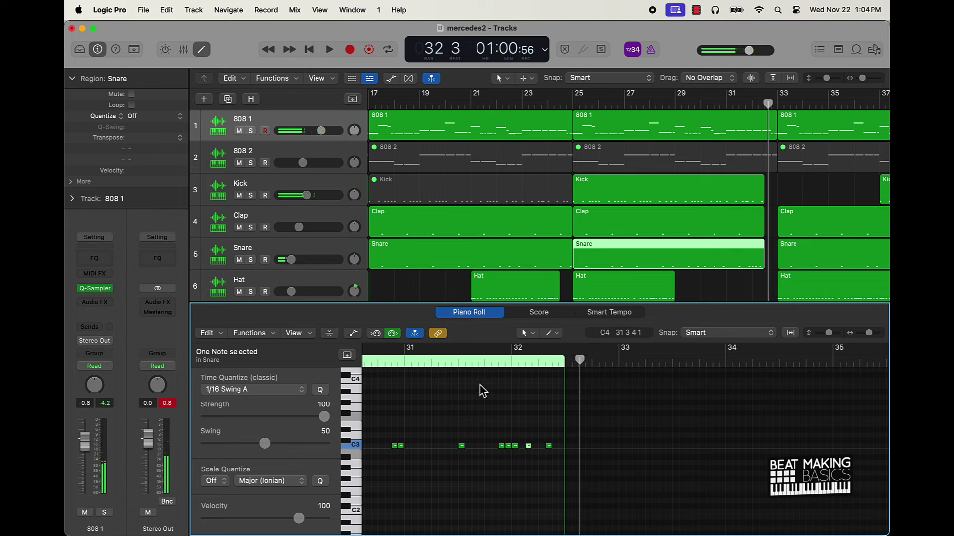
click(437, 368)
key(space)
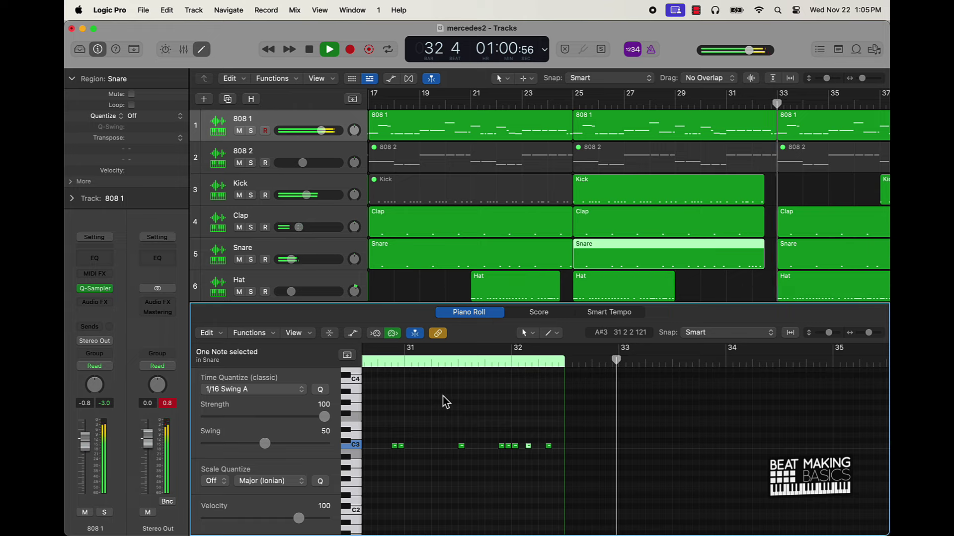
key(space)
Lengthen the bar 25 Snare region to 7 bars 3 beats and play back the transition into bar 32.
drag(761, 268, 771, 268)
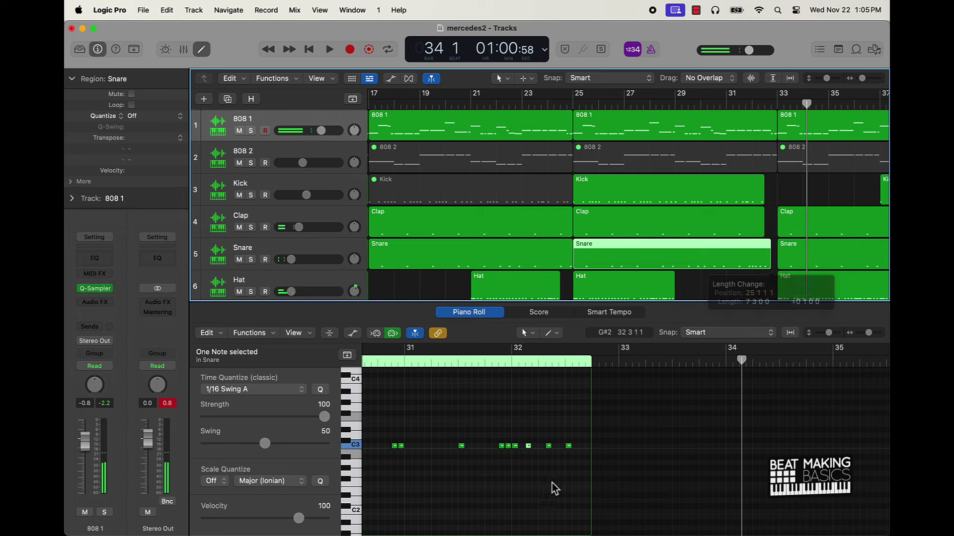
click(472, 367)
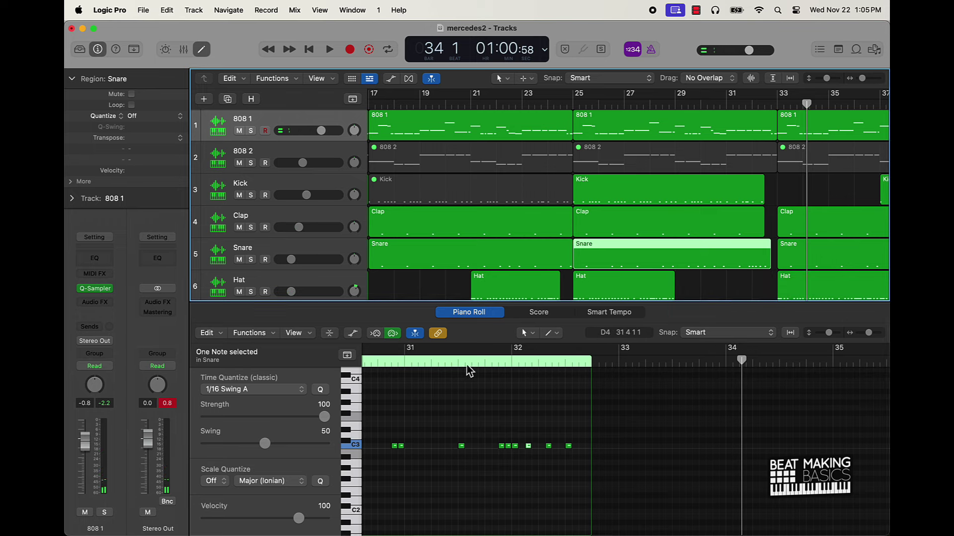
key(space)
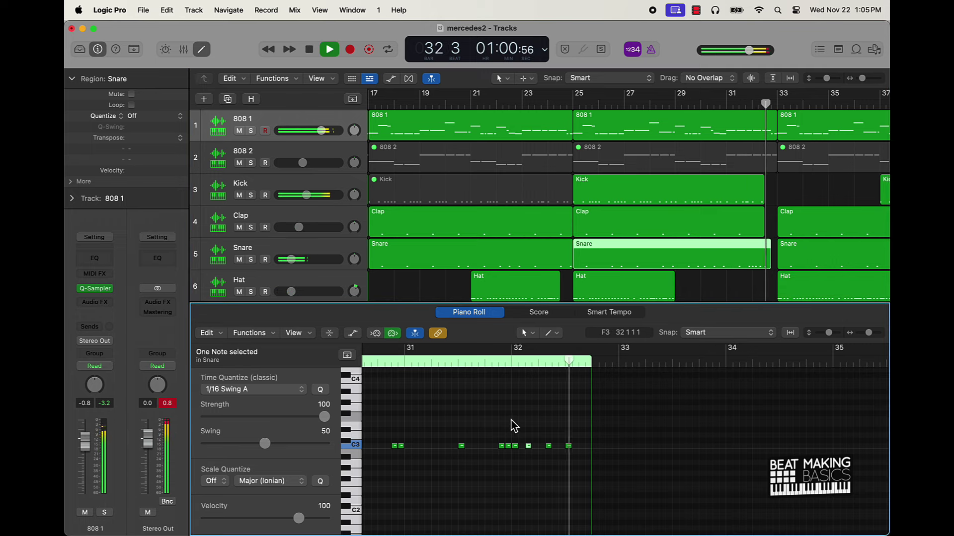
key(space)
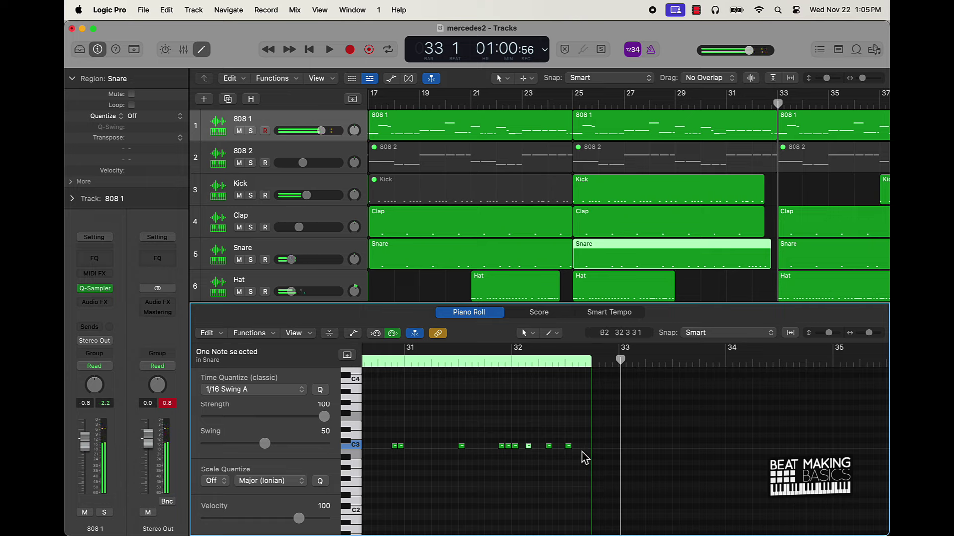
Add C3 notes at 32 3 2, 32 3 3 and 32 3 4 to form a snare roll, auditioning it from late bar 31.
click(490, 368)
key(space)
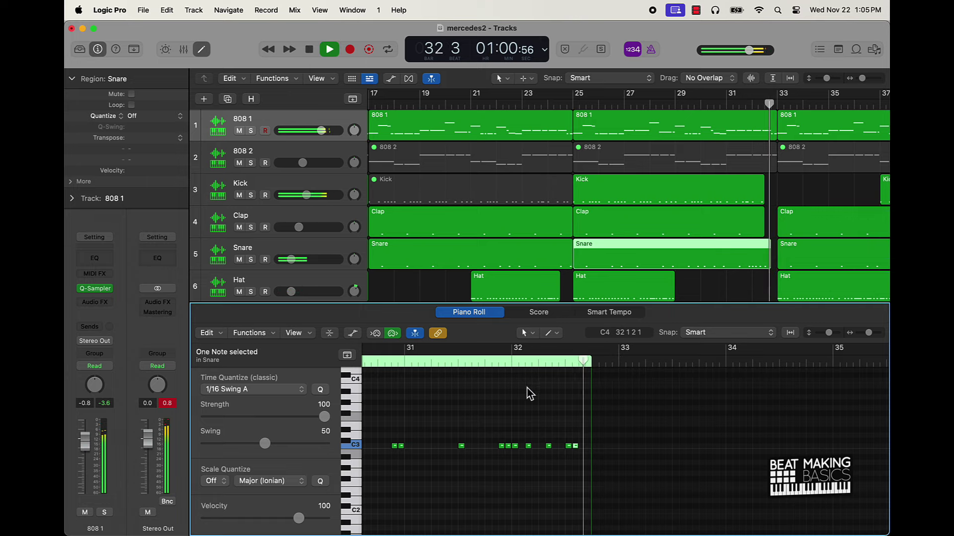
key(space)
click(587, 446)
click(491, 367)
key(space)
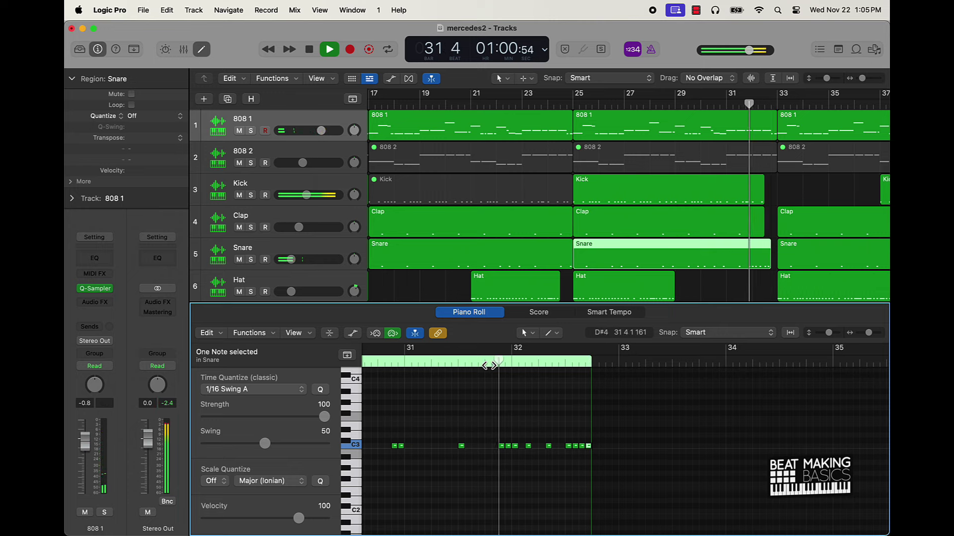
key(space)
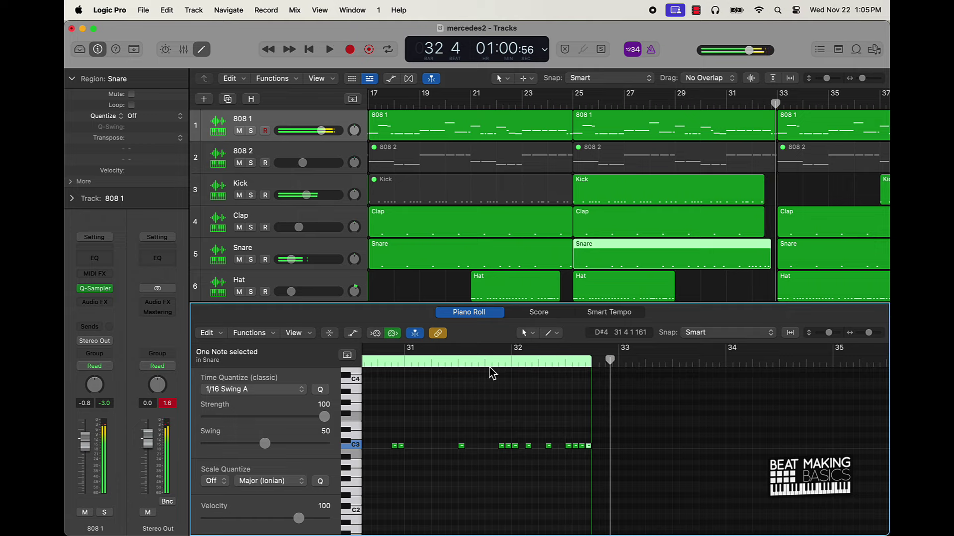
Extend the end of the bar 25 Snare region to bar 33.
scroll(769, 358, down, 1)
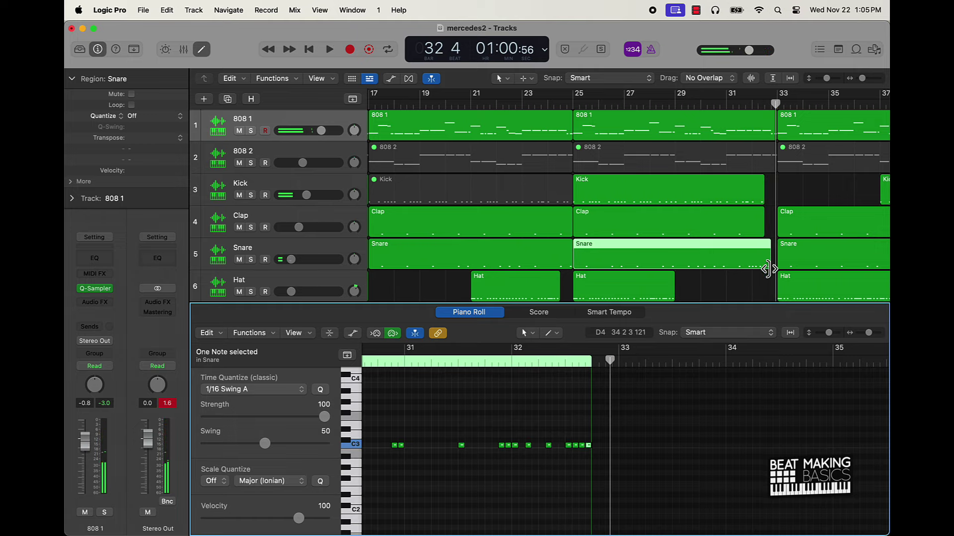
drag(769, 268, 775, 268)
scroll(766, 243, down, 1)
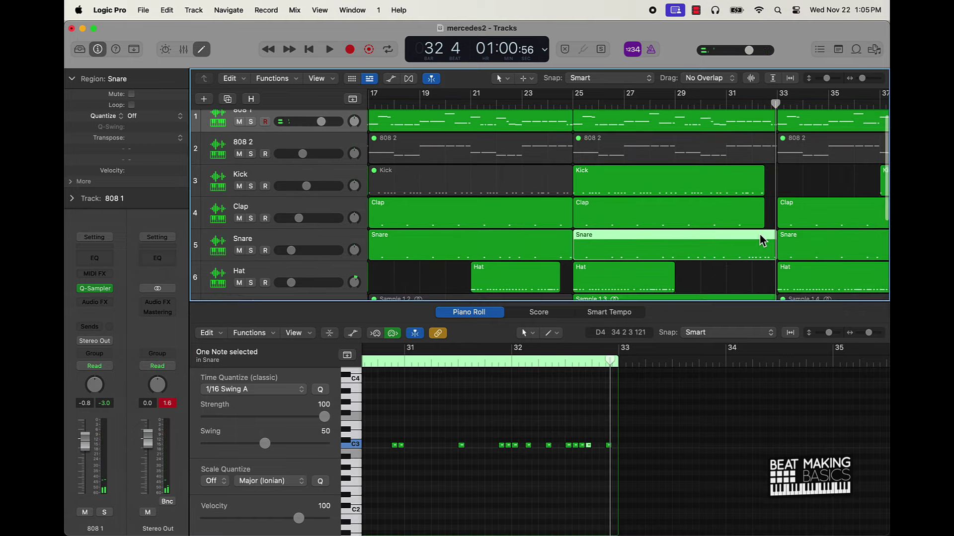
Play the song from the beginning, deselect the Snare region and close the note editor.
key(Return)
key(space)
click(631, 188)
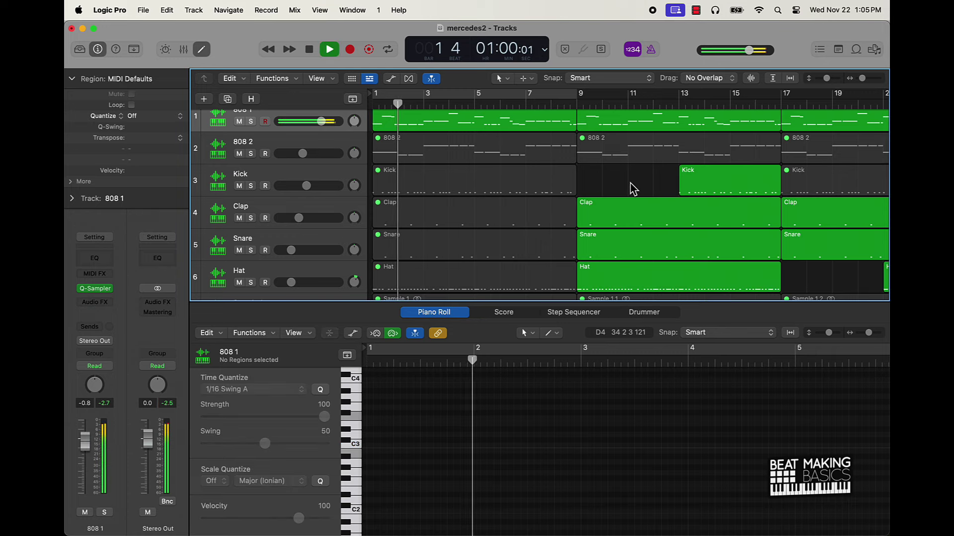
key(e)
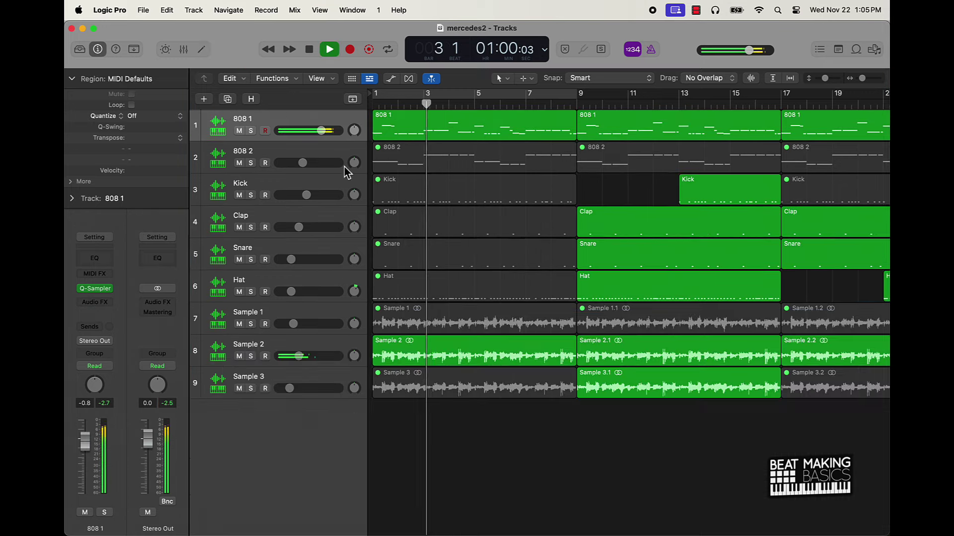
Insert the Remix FX effect on the Sample 2 track and set the track's automation mode to Touch.
click(298, 356)
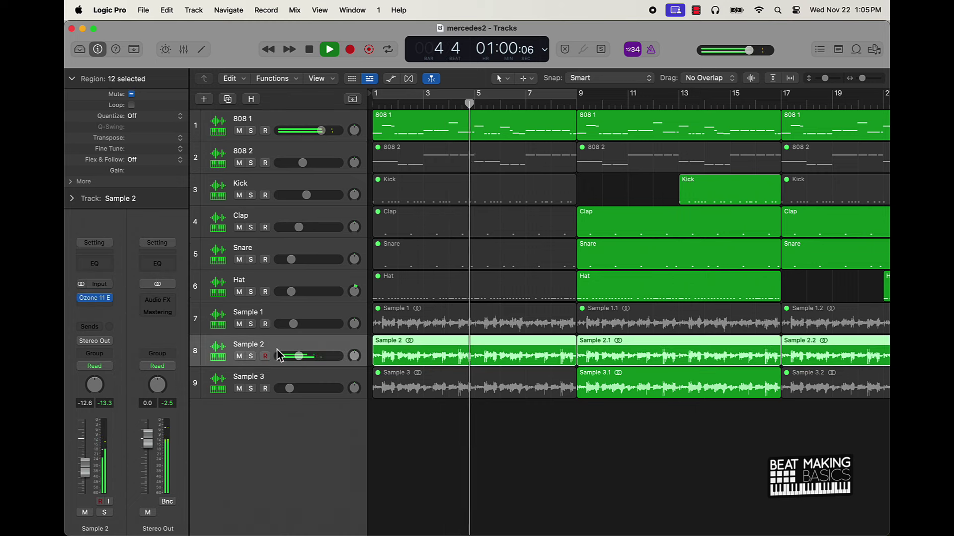
click(106, 312)
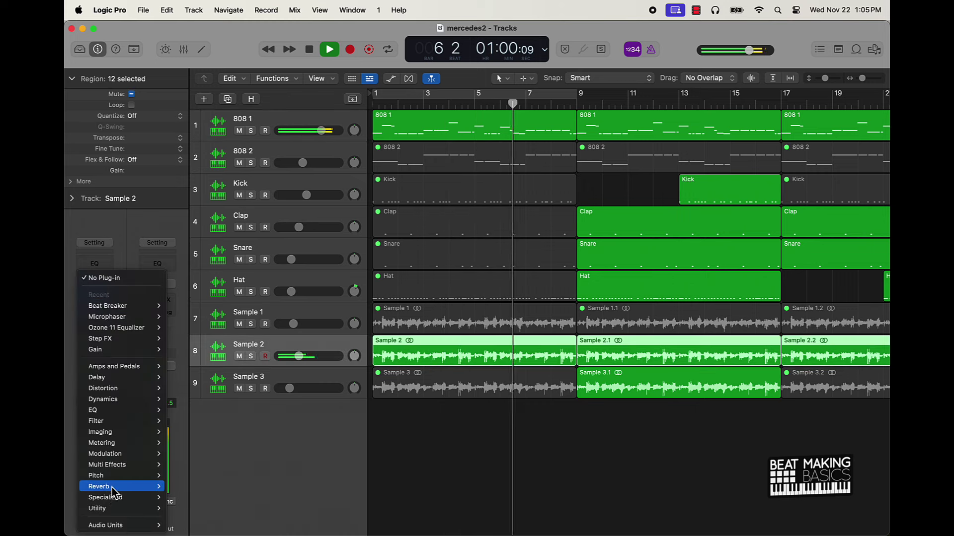
mouse_move(117, 465)
mouse_move(209, 476)
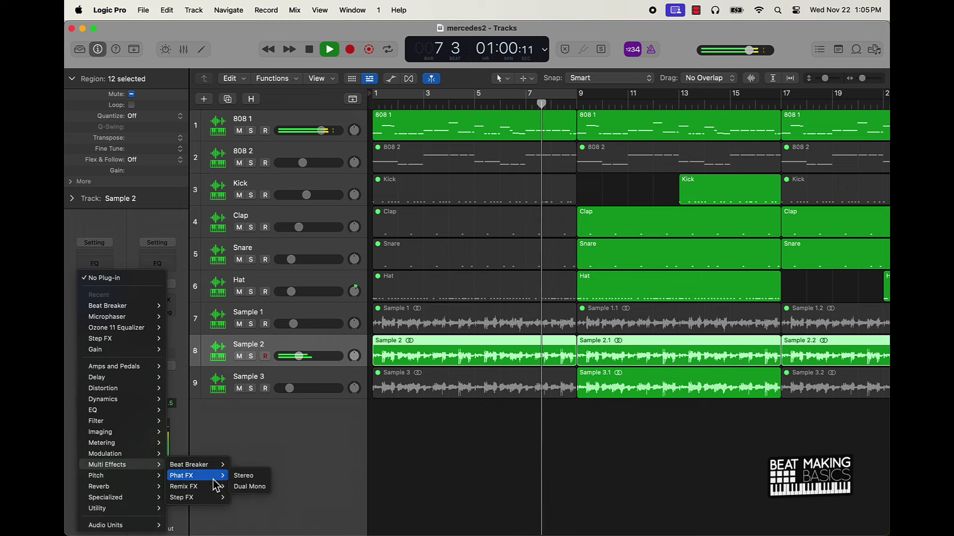
click(245, 487)
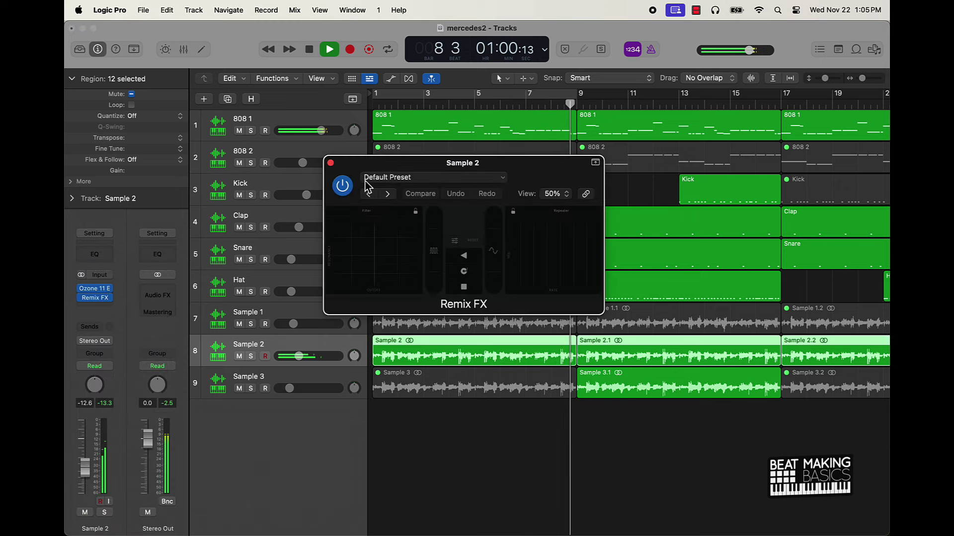
click(106, 366)
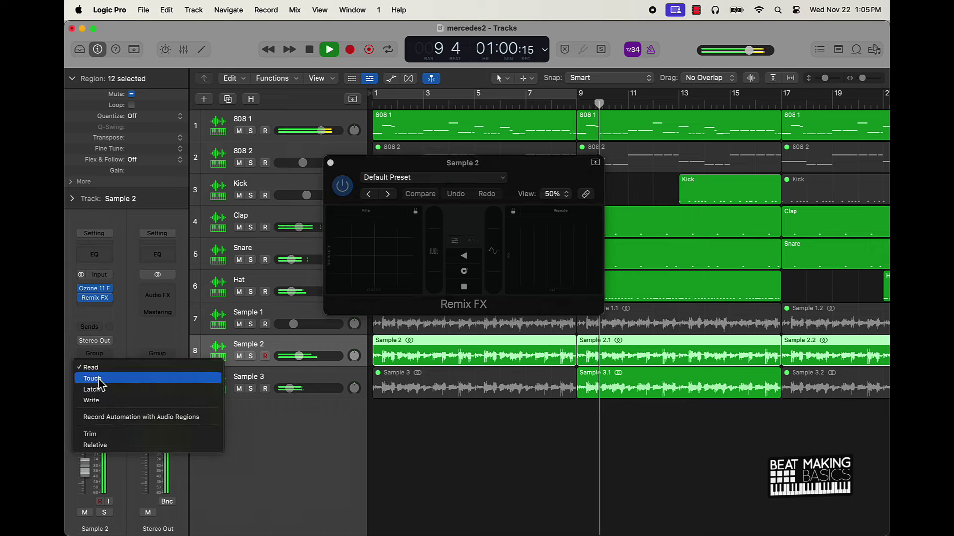
click(97, 377)
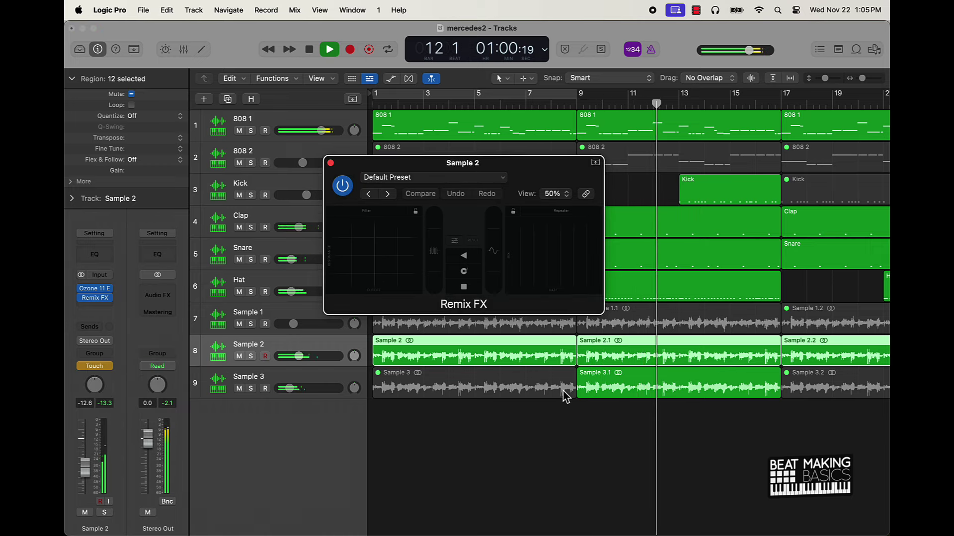
Perform a Remix FX filter sweep on the Sample 2 track around bar 17 during playback to record its automation.
scroll(565, 397, down, 3)
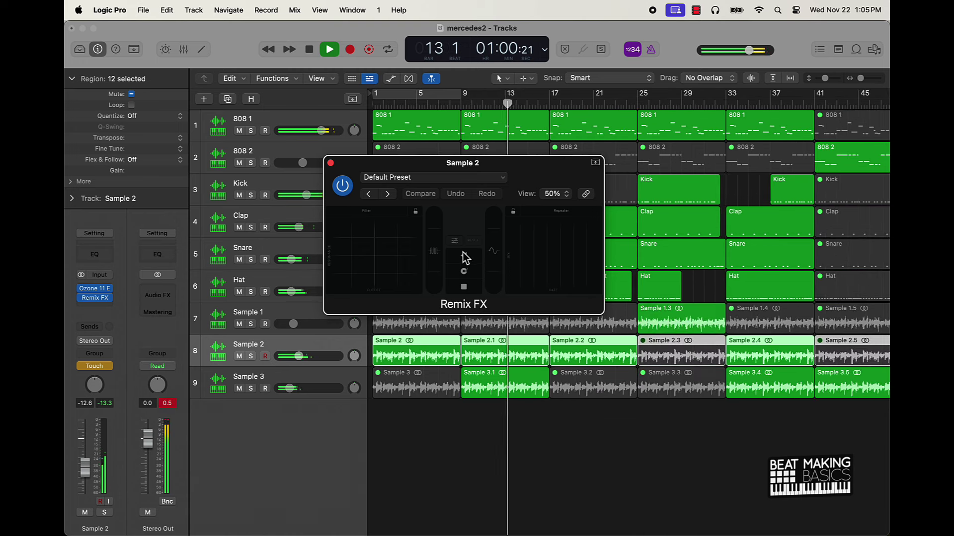
click(351, 282)
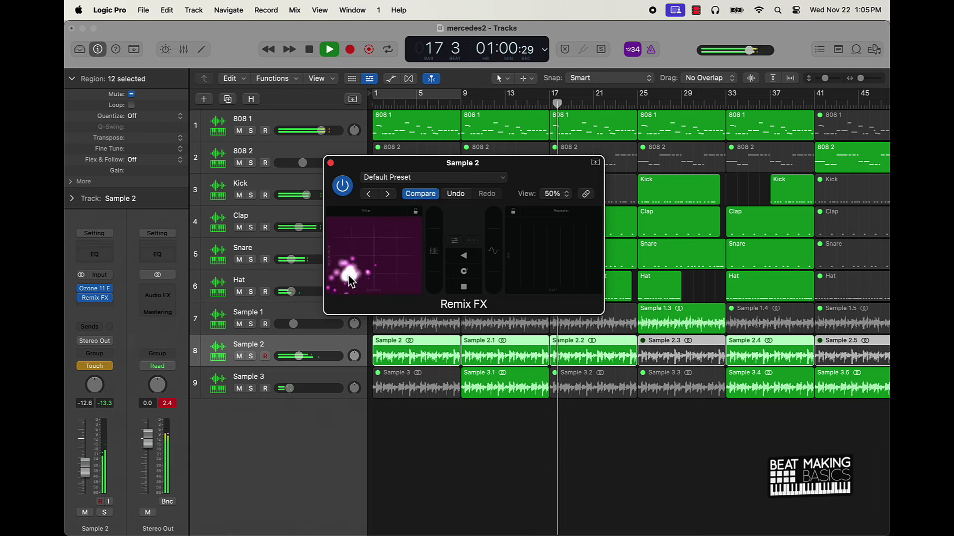
drag(351, 281, 378, 261)
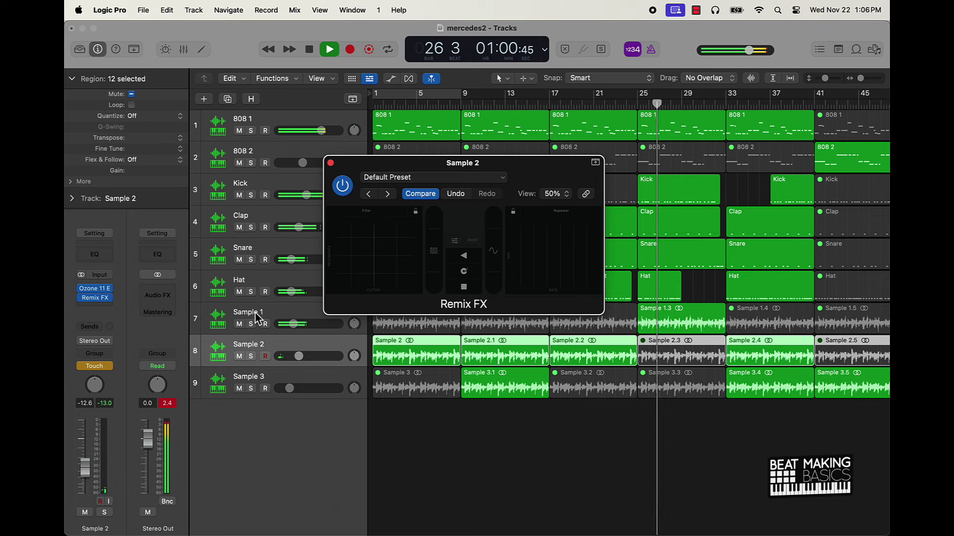
Insert Remix FX on the Sample 1 track, set its automation mode to Touch and move the effect window aside.
click(219, 326)
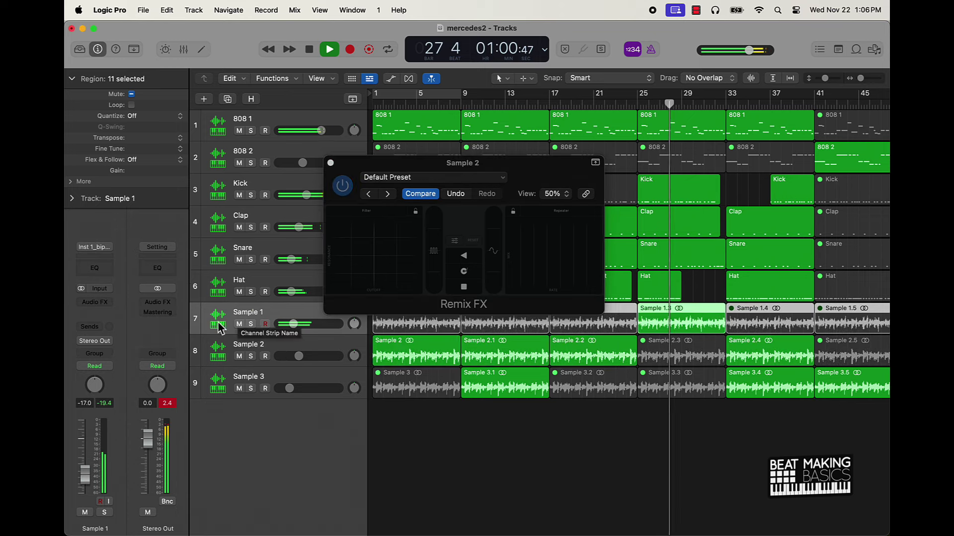
click(94, 302)
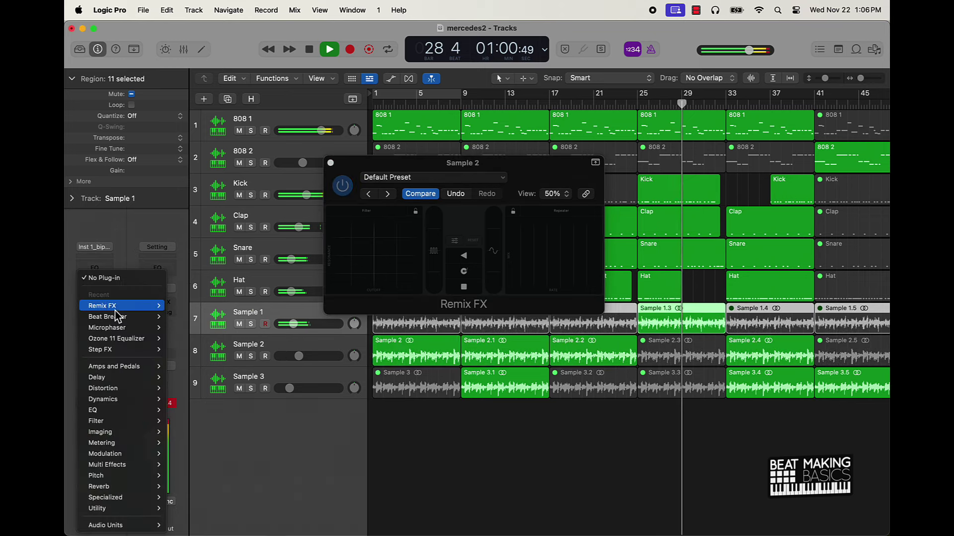
click(104, 305)
click(95, 366)
click(100, 376)
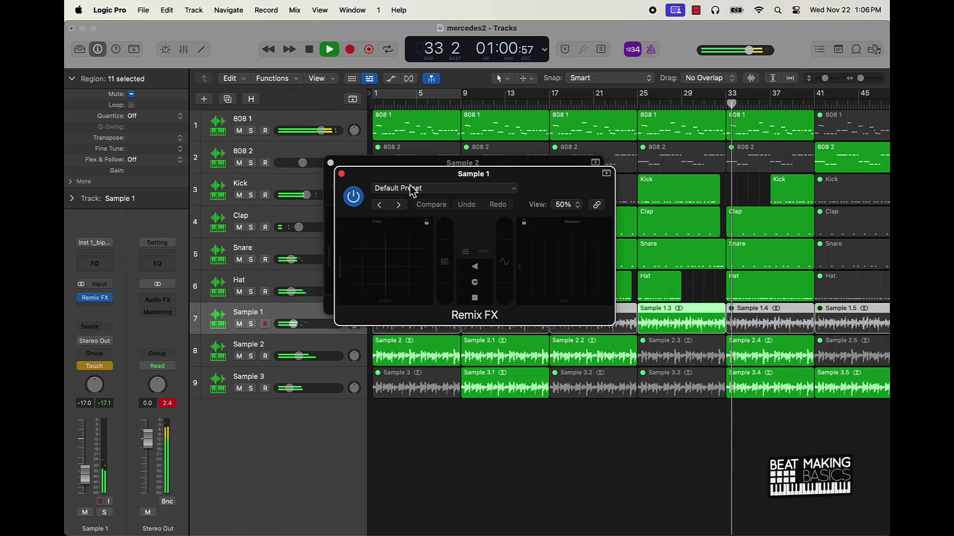
drag(411, 181, 274, 85)
Insert Remix FX after the Beat Breaker on the Sample 3 track and set its automation mode to Touch.
click(296, 383)
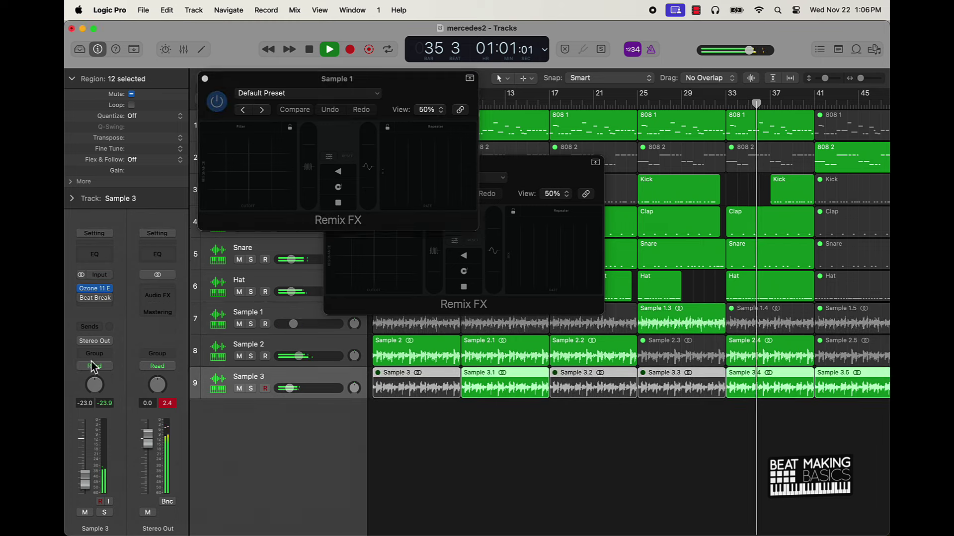
click(104, 311)
mouse_move(105, 311)
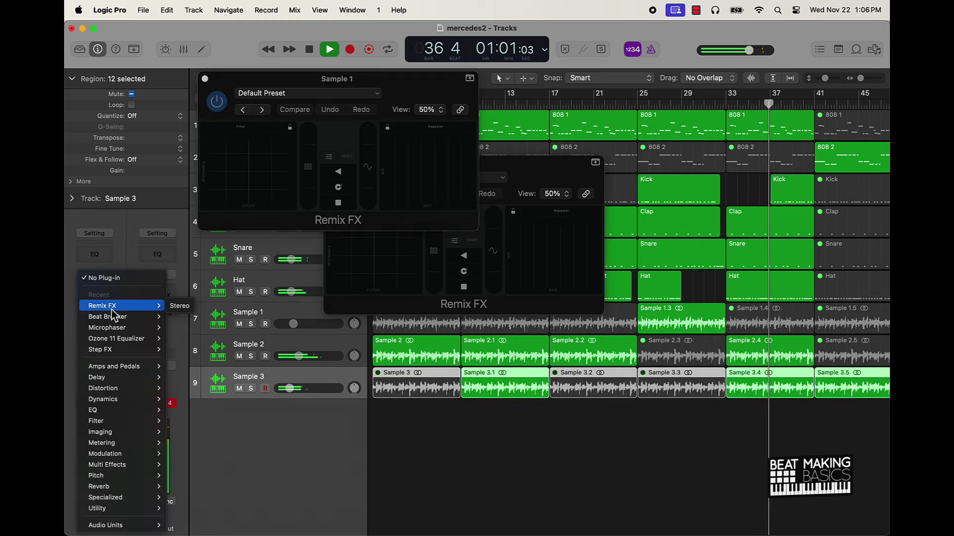
click(181, 305)
click(105, 367)
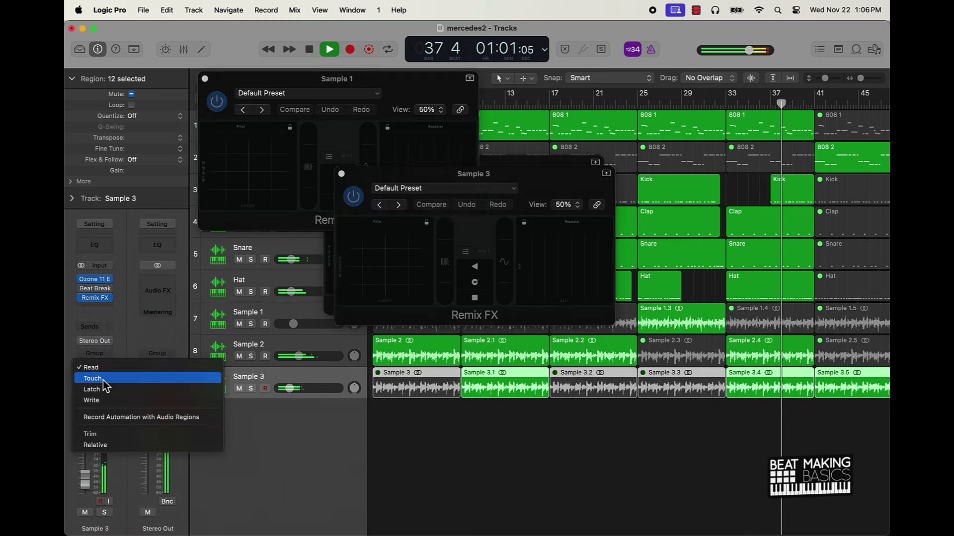
click(100, 377)
scroll(366, 323, right, 1)
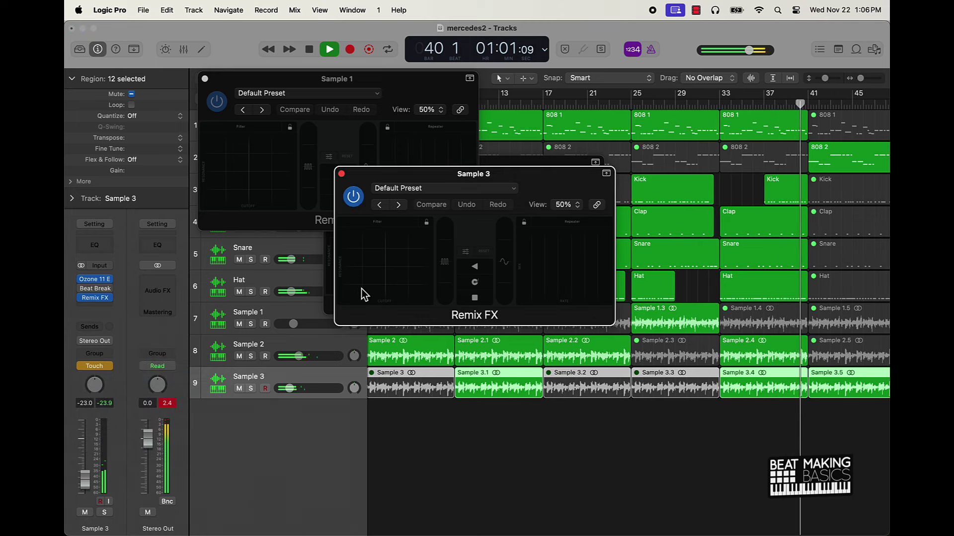
Perform a Remix FX filter sweep and effect-slider move on the Sample 3 track between bars 40 and 49 during playback to record automation.
drag(361, 293, 390, 277)
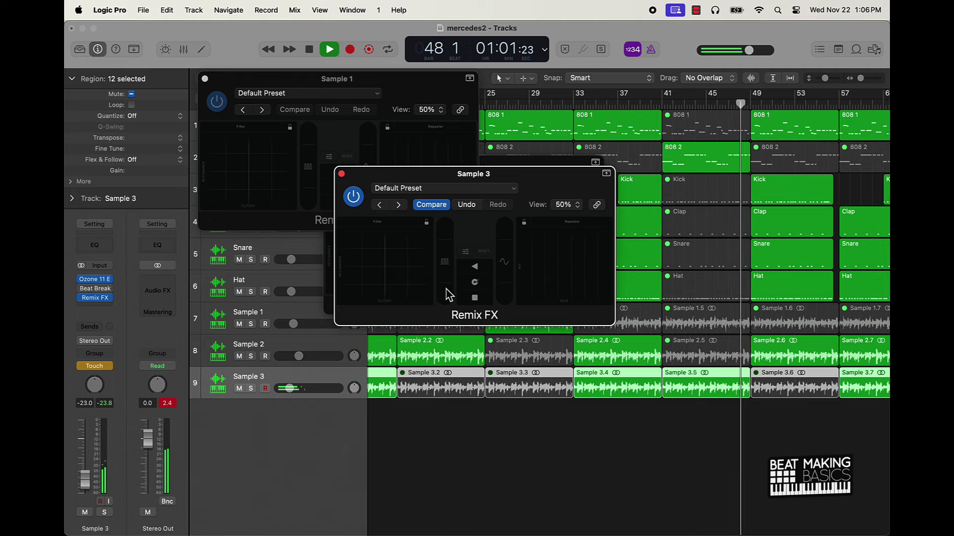
drag(447, 294, 451, 273)
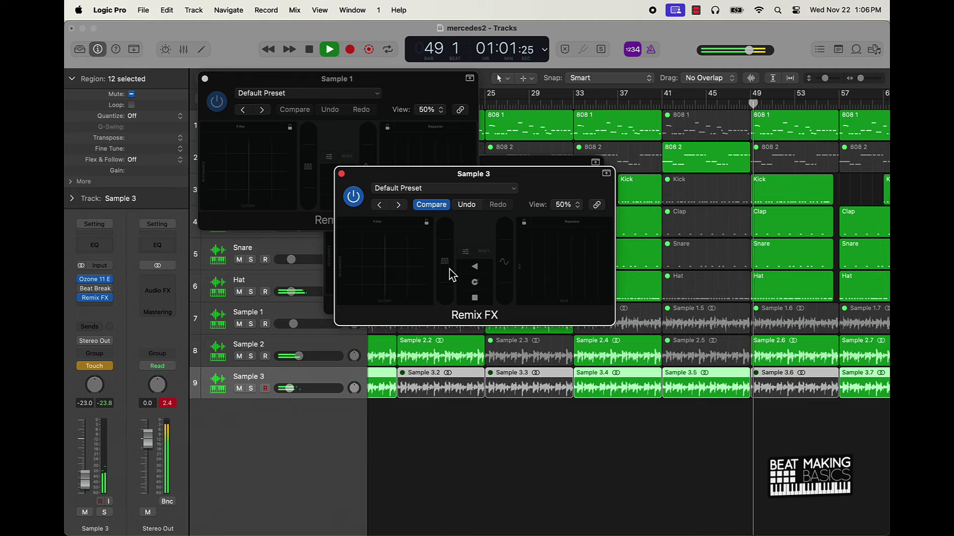
Spread the three Remix FX windows apart and perform a filter sweep on the Sample 2 track between bars 71 and 80 during playback.
drag(452, 175, 460, 351)
drag(398, 89, 237, 68)
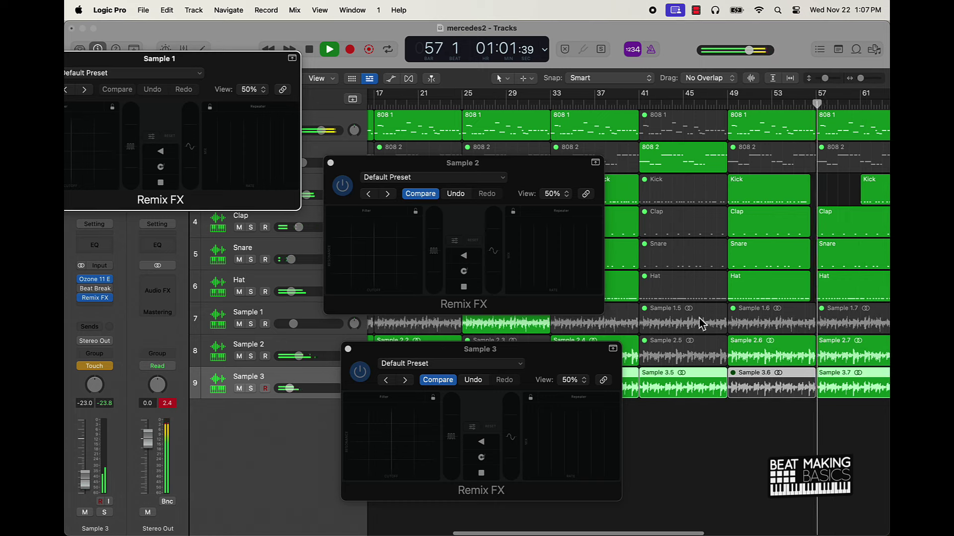
scroll(695, 320, right, 10)
scroll(695, 320, left, 2)
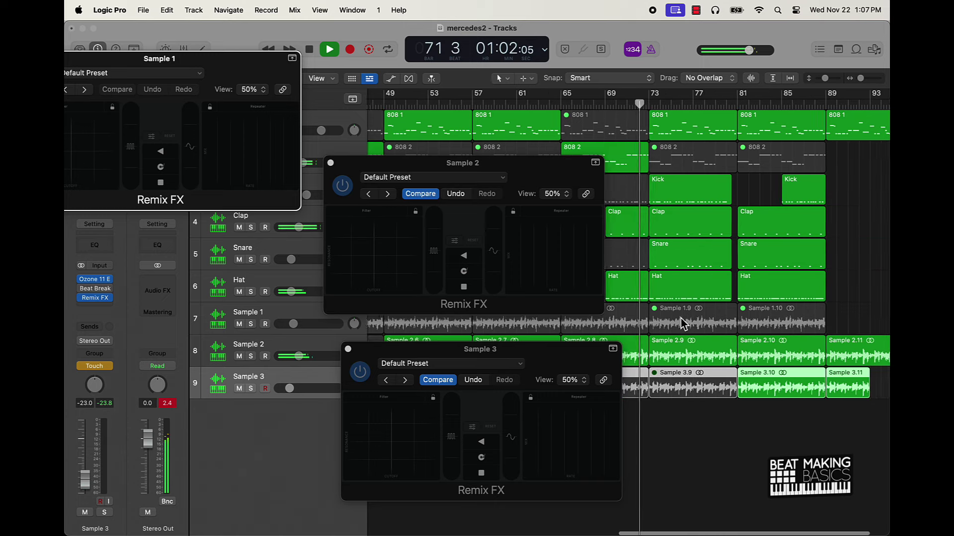
drag(348, 276, 378, 258)
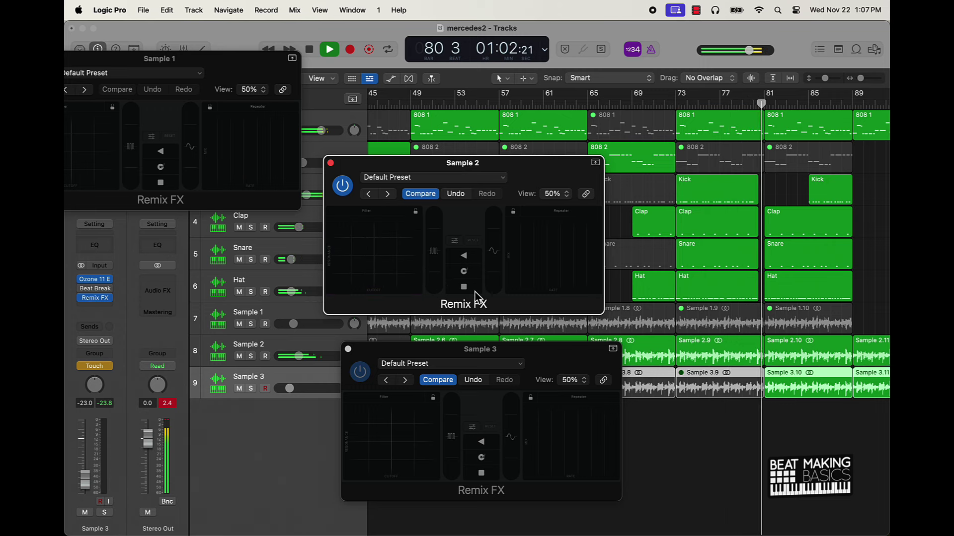
scroll(675, 392, right, 4)
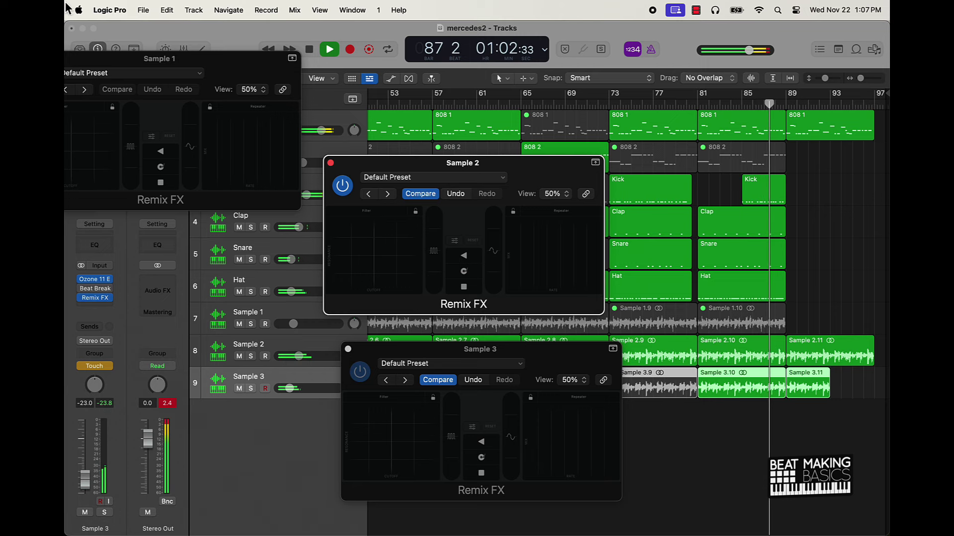
Close the Remix FX windows of the Sample 1, Sample 2 and Sample 3 tracks.
drag(157, 63, 330, 54)
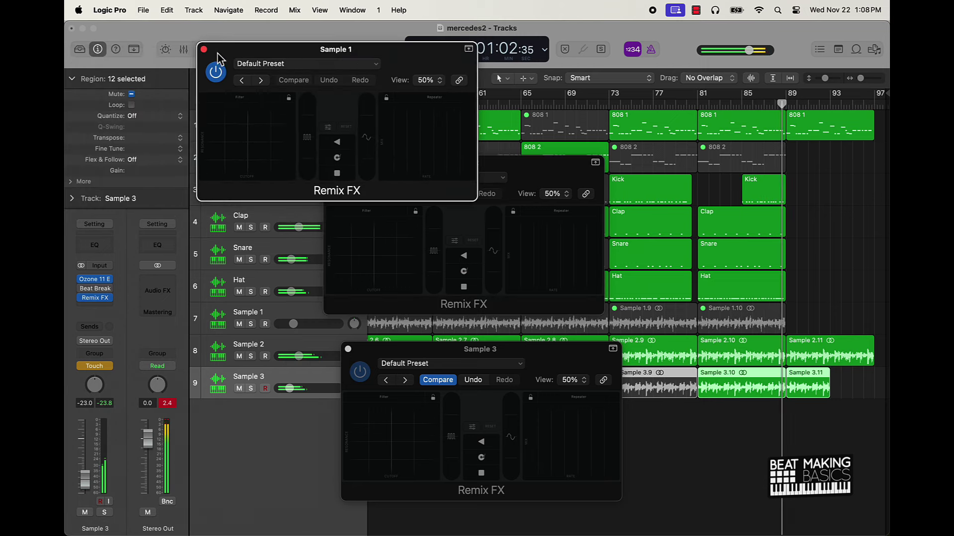
click(203, 50)
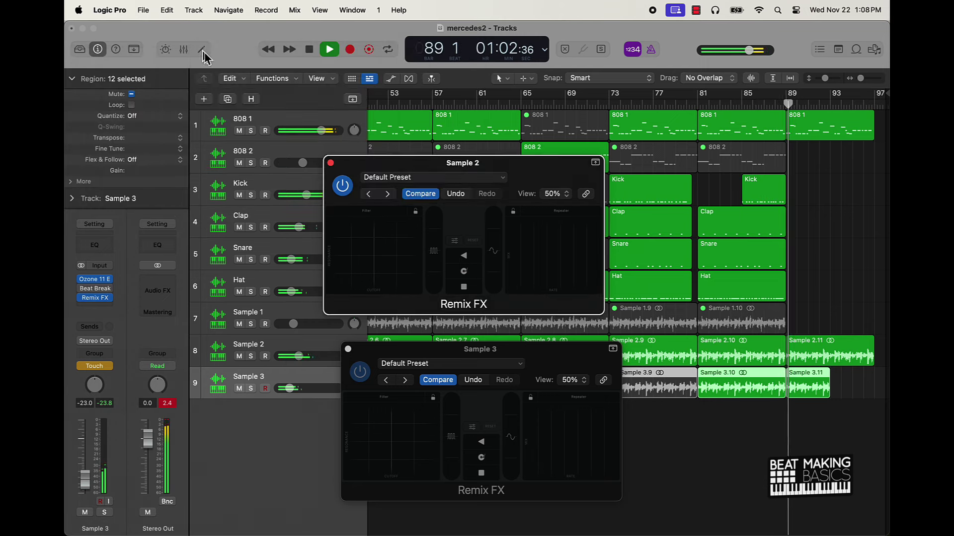
click(331, 163)
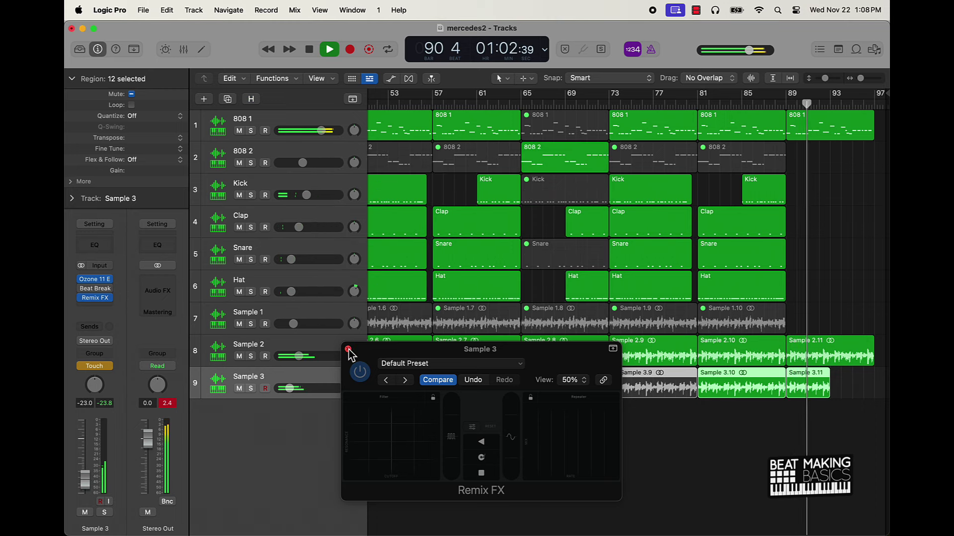
click(347, 349)
Set the automation mode of the Sample 3 and Sample 2 tracks back to Read.
click(109, 367)
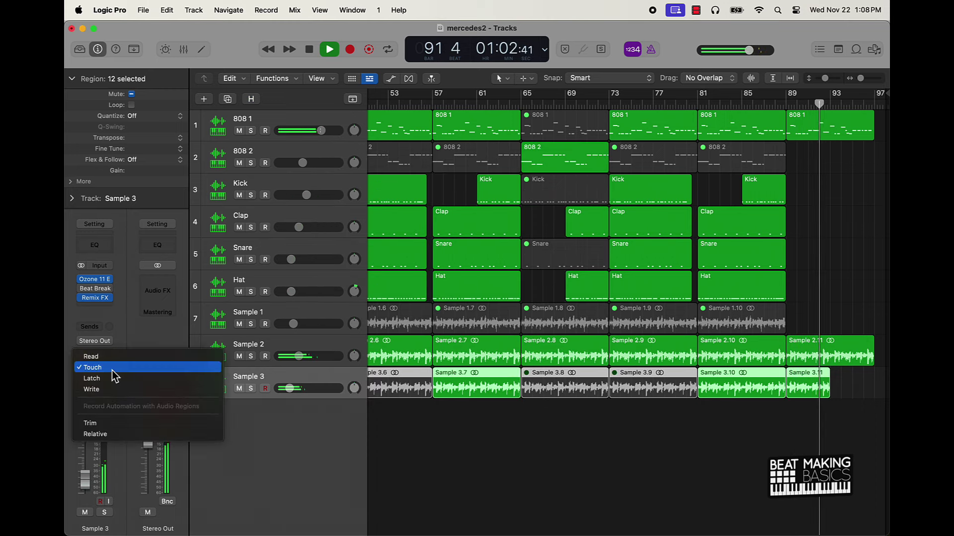
click(111, 356)
click(217, 357)
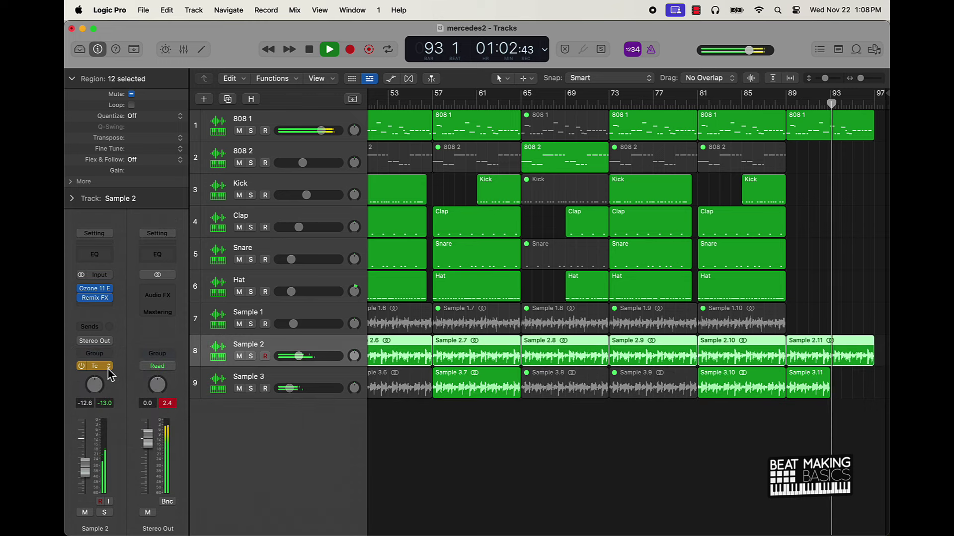
click(109, 367)
click(118, 357)
Go through the Sample 1, Hat, Snare, Clap and Kick tracks to check their automation modes.
click(207, 328)
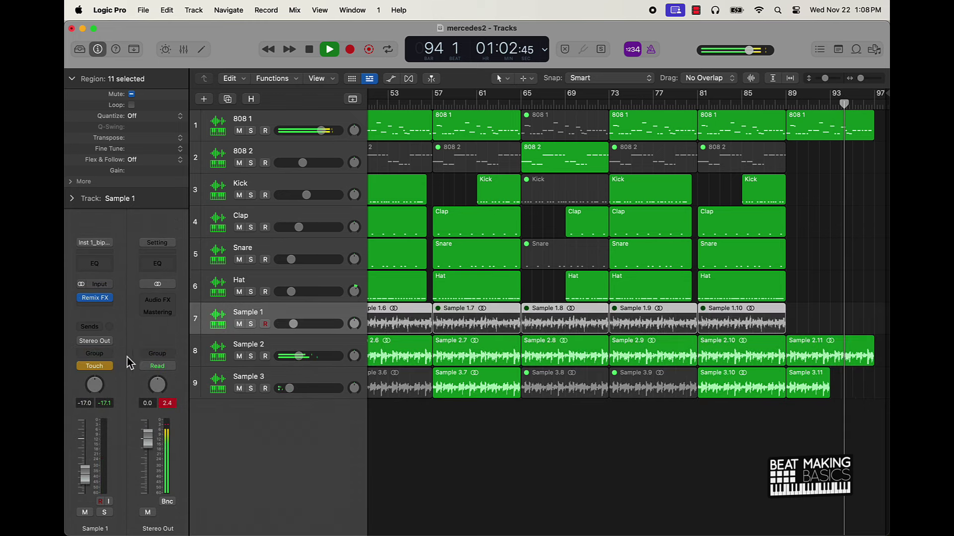
click(107, 367)
click(237, 382)
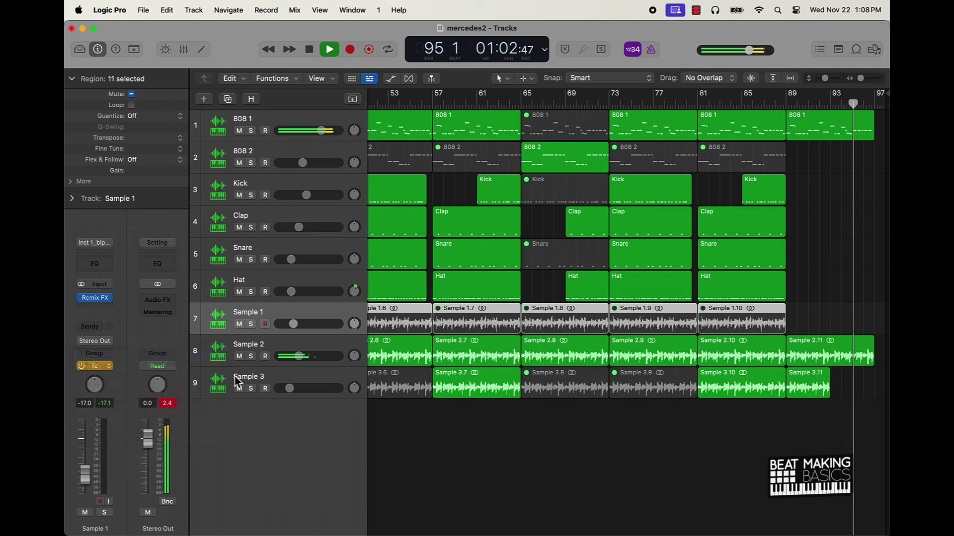
click(217, 283)
click(219, 253)
click(217, 230)
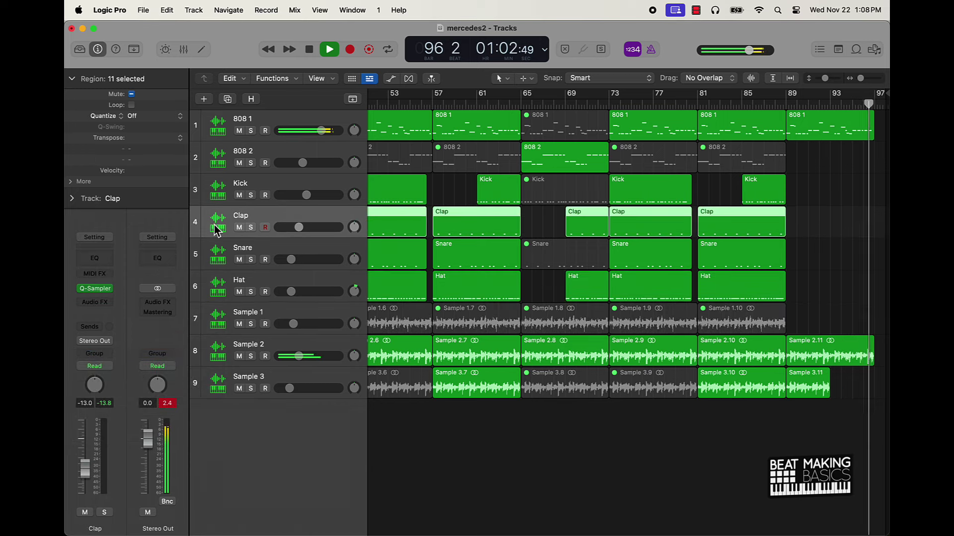
click(218, 190)
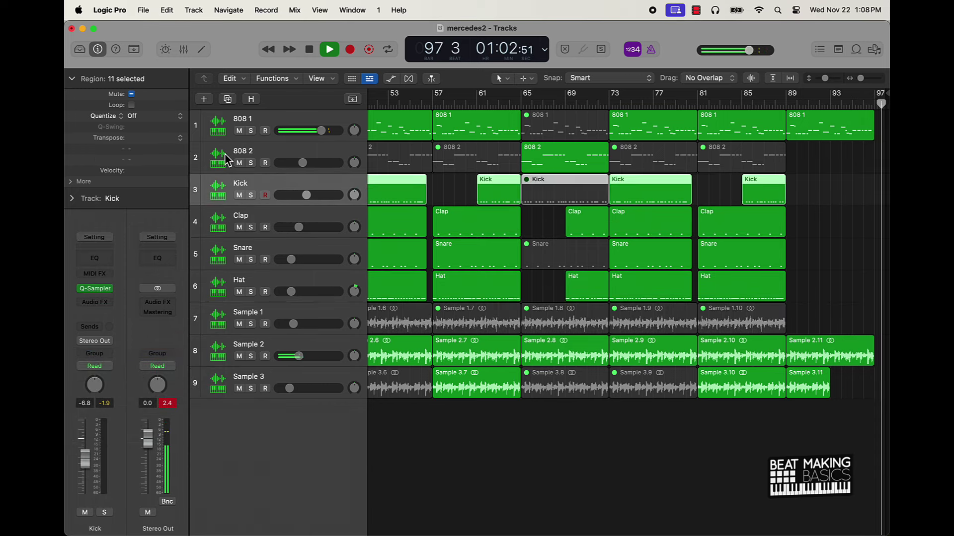
Restart playback from bar 1, open the first 808 1 region in the Piano Roll and stop playback.
key(Return)
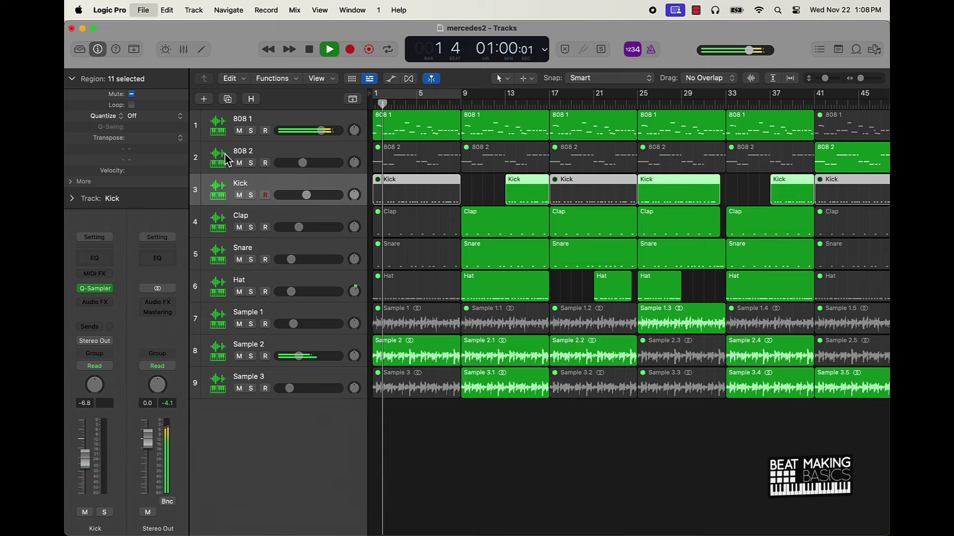
click(505, 478)
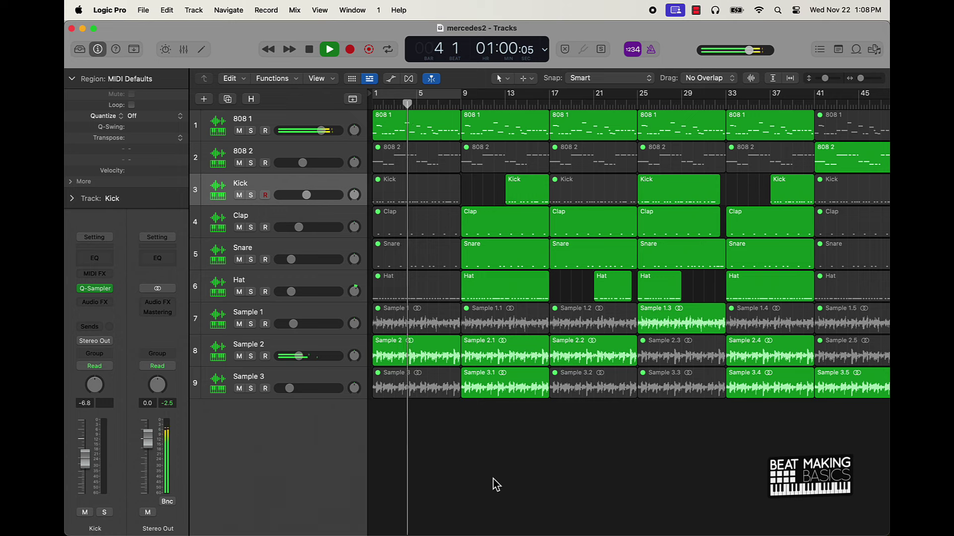
double_click(401, 125)
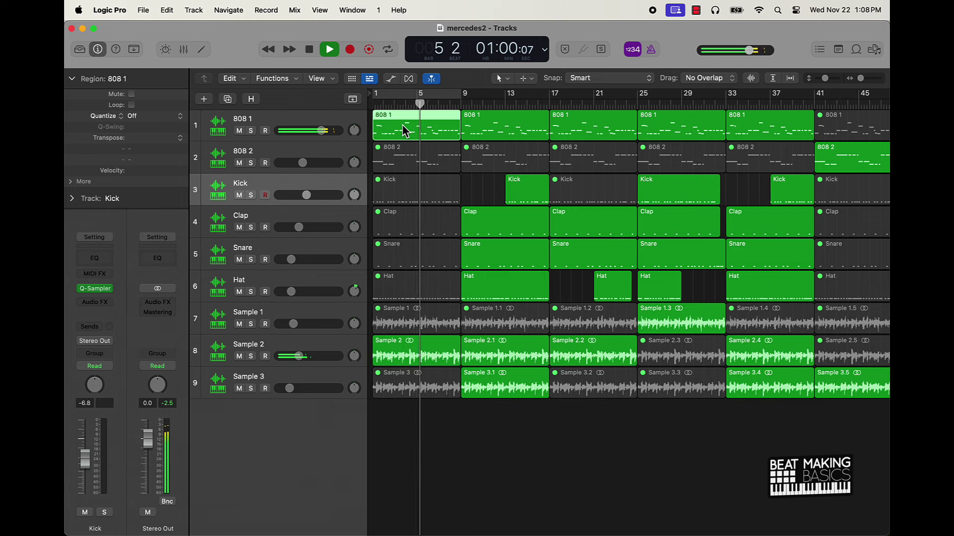
key(space)
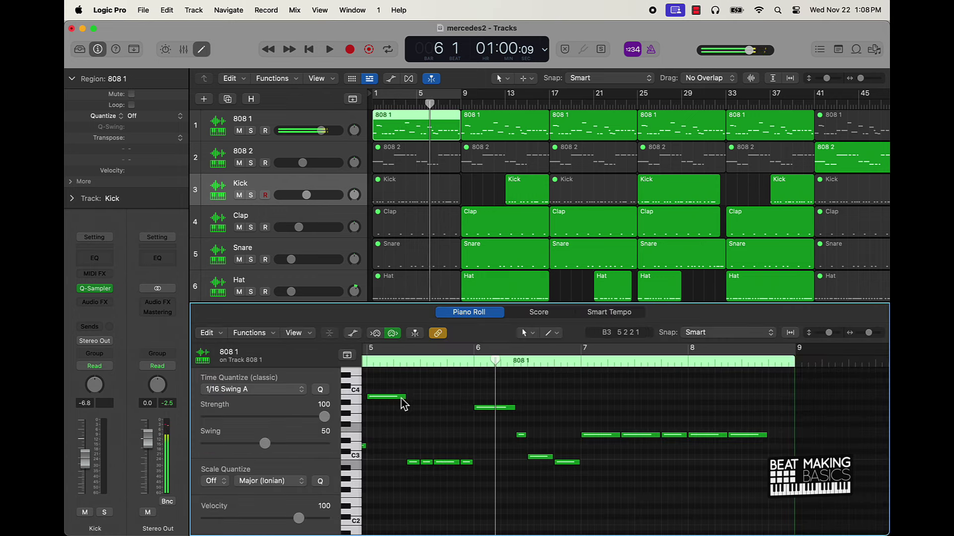
Examine the 808 1 notes at bars 4 and 5 in the Piano Roll and play the pattern from bar 1.
click(400, 397)
scroll(402, 403, left, 5)
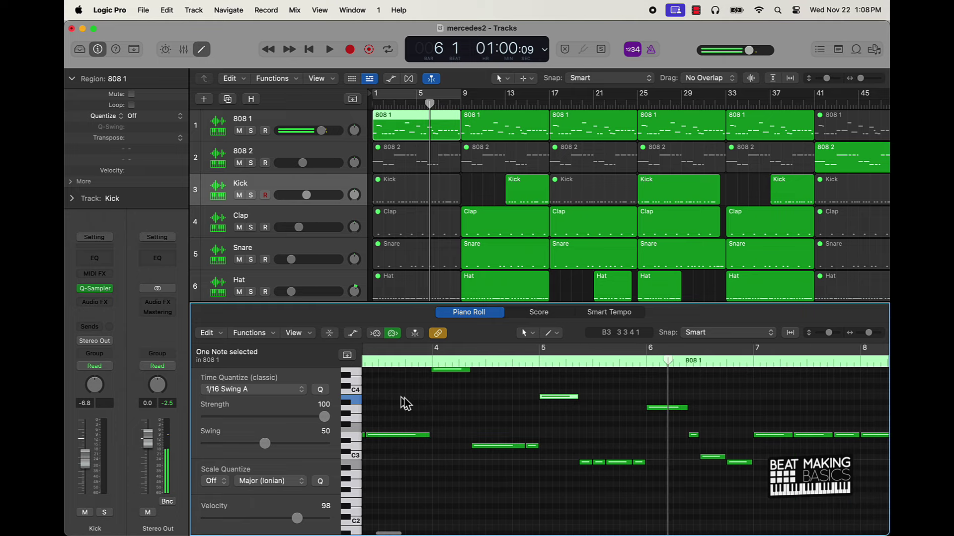
click(455, 374)
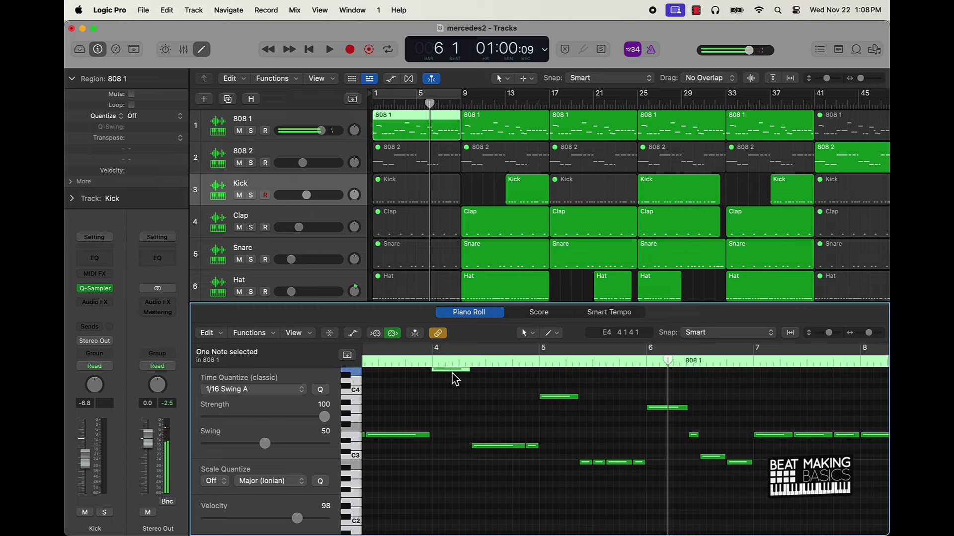
key(Return)
key(space)
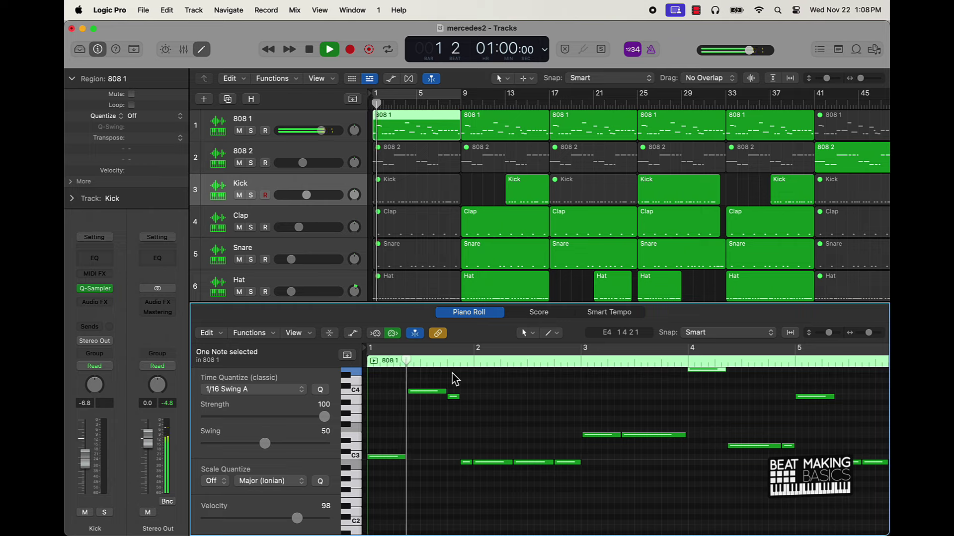
click(535, 416)
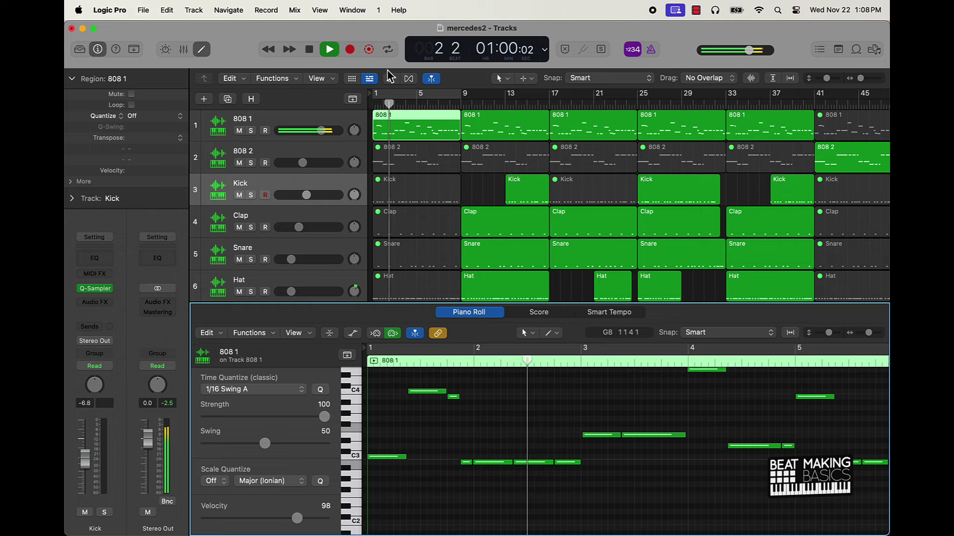
Open the Quick Sampler of the 808 1 track, closing the one belonging to the Kick track.
click(94, 289)
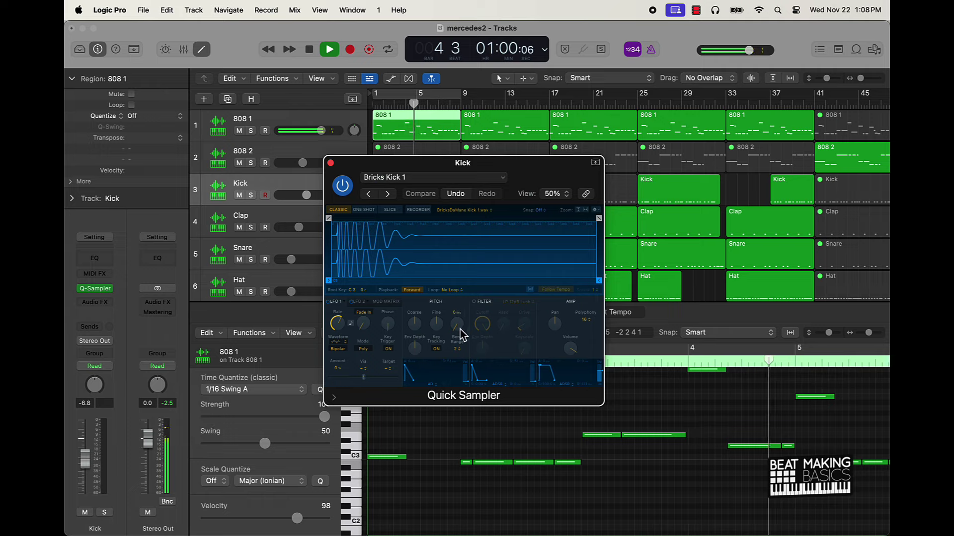
click(273, 159)
click(273, 126)
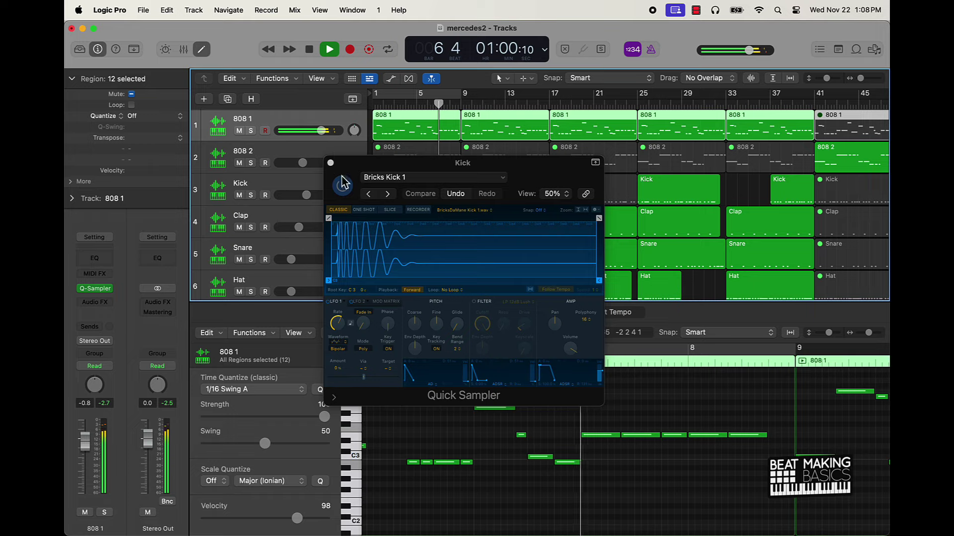
click(331, 163)
click(94, 288)
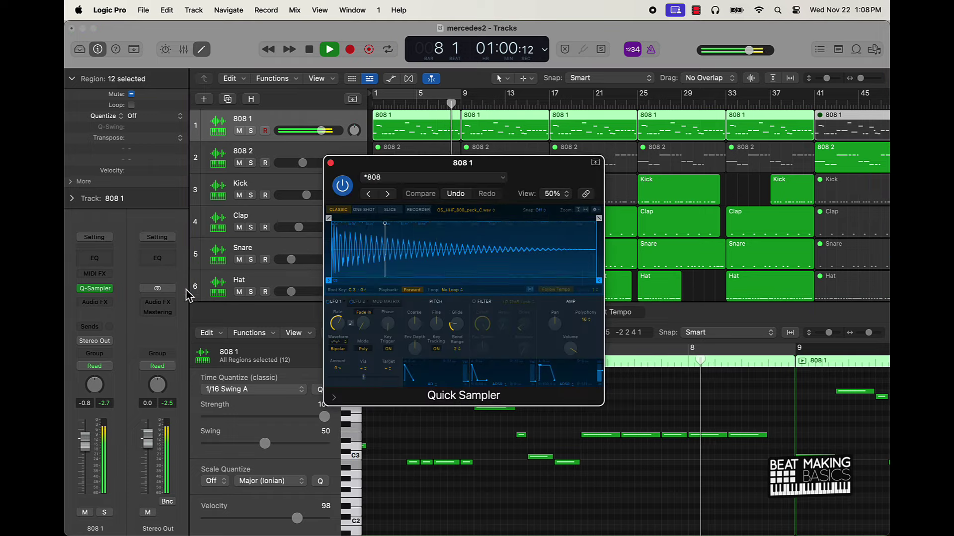
Adjust the pitch Glide time of the 808 1 sampler, trying about 173 ms, and switch on its LP 12dB Lush filter.
drag(454, 332, 458, 321)
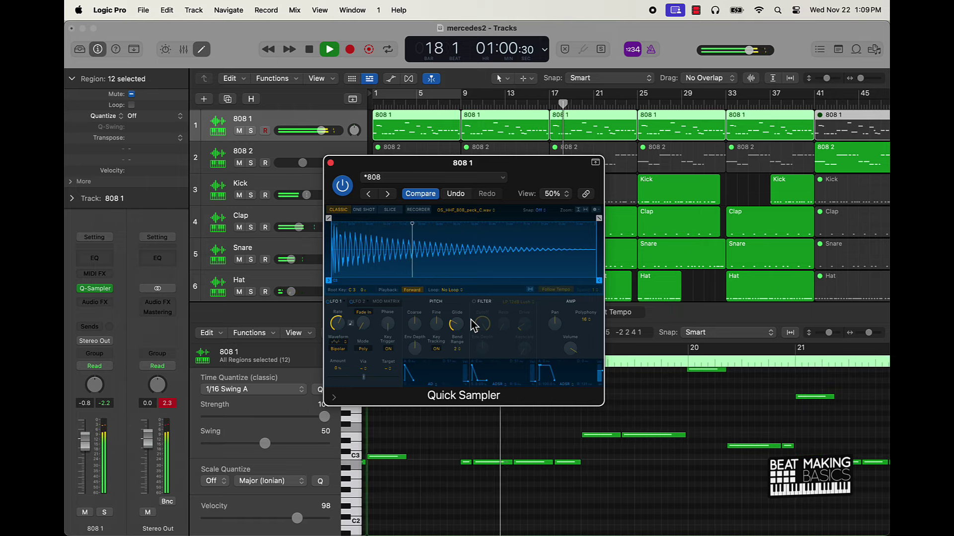
click(474, 302)
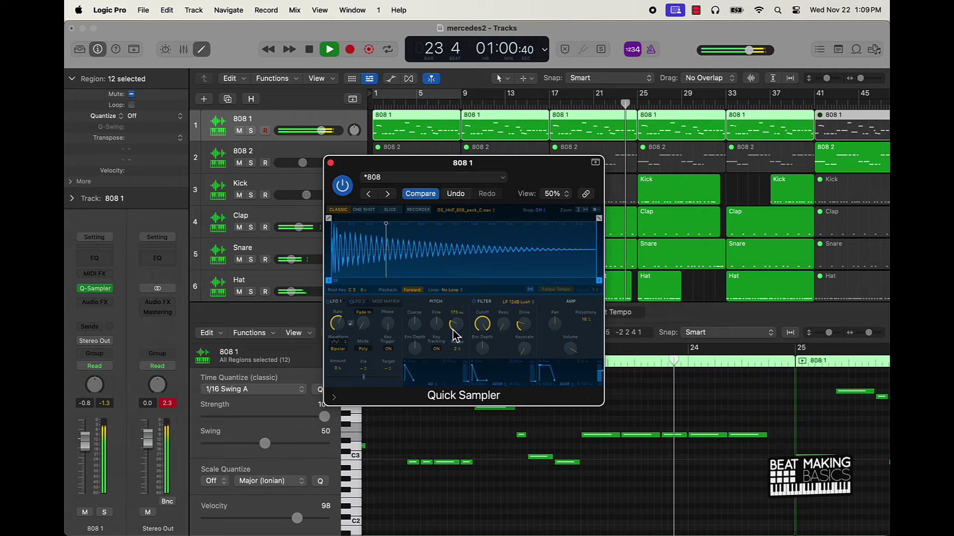
drag(455, 333, 454, 335)
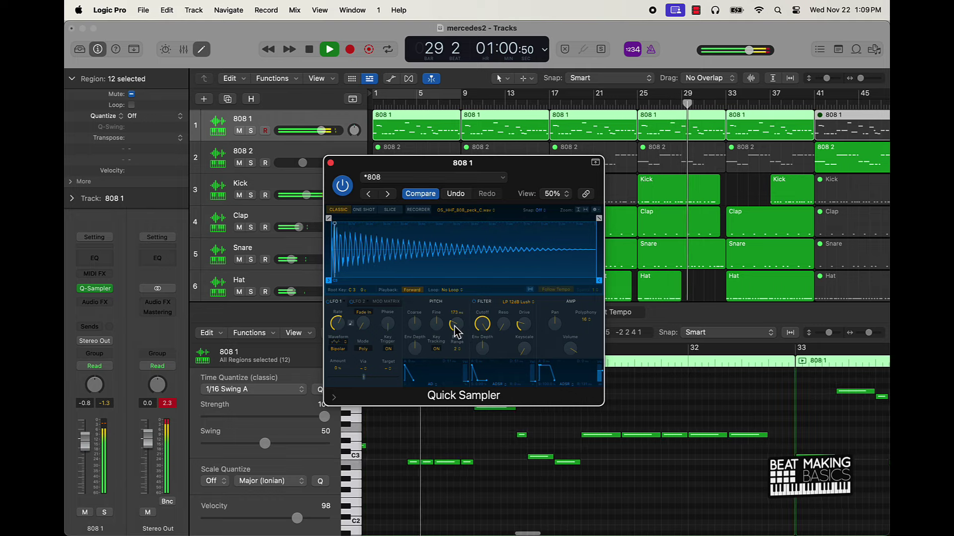
drag(454, 332, 458, 345)
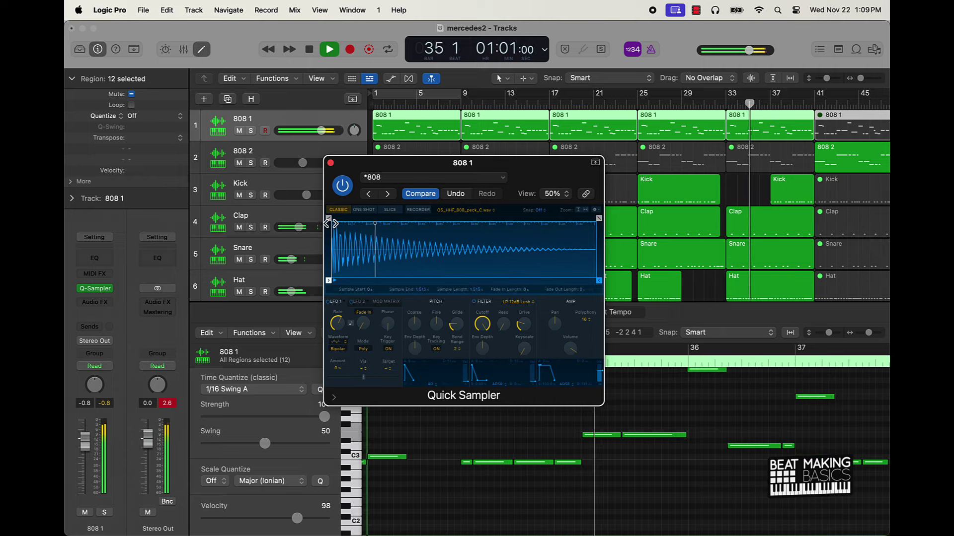
Give the 808 1 sample a fade-in of 0.021 s and move its sample start to 0.024 s.
drag(331, 224, 337, 218)
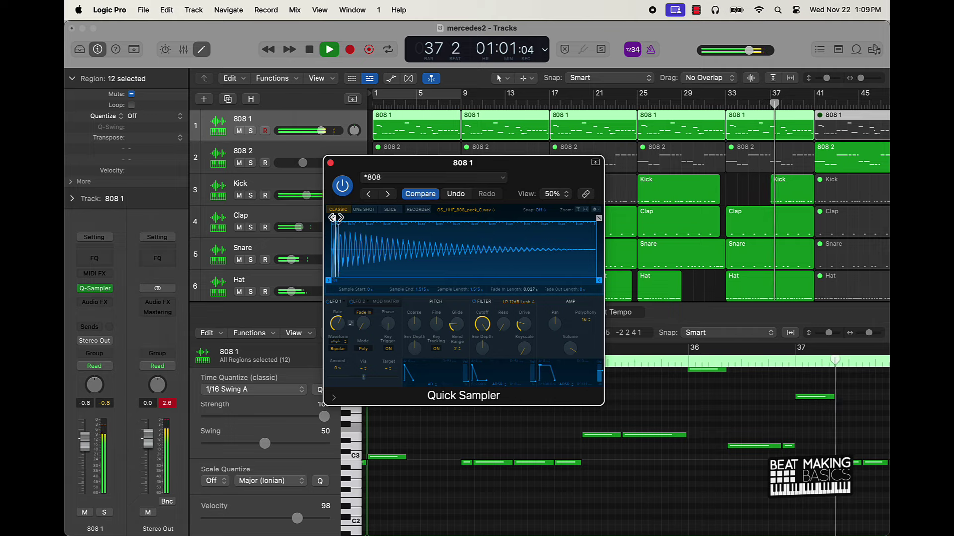
drag(335, 217, 334, 218)
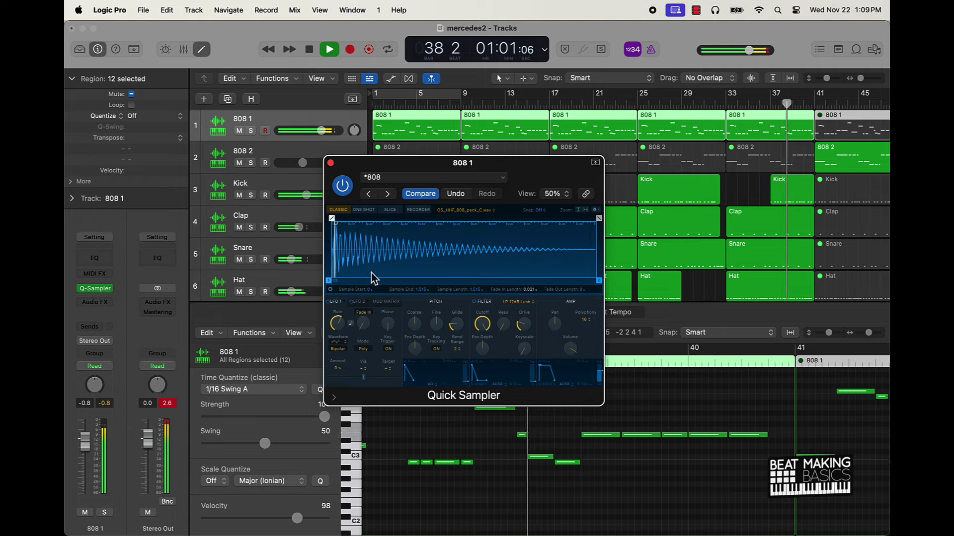
drag(336, 286, 339, 291)
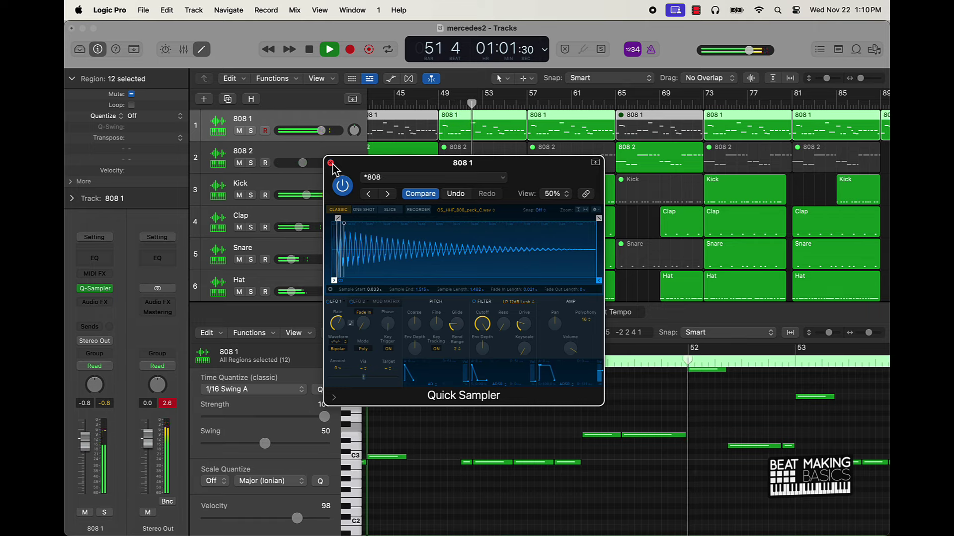
drag(336, 281, 333, 282)
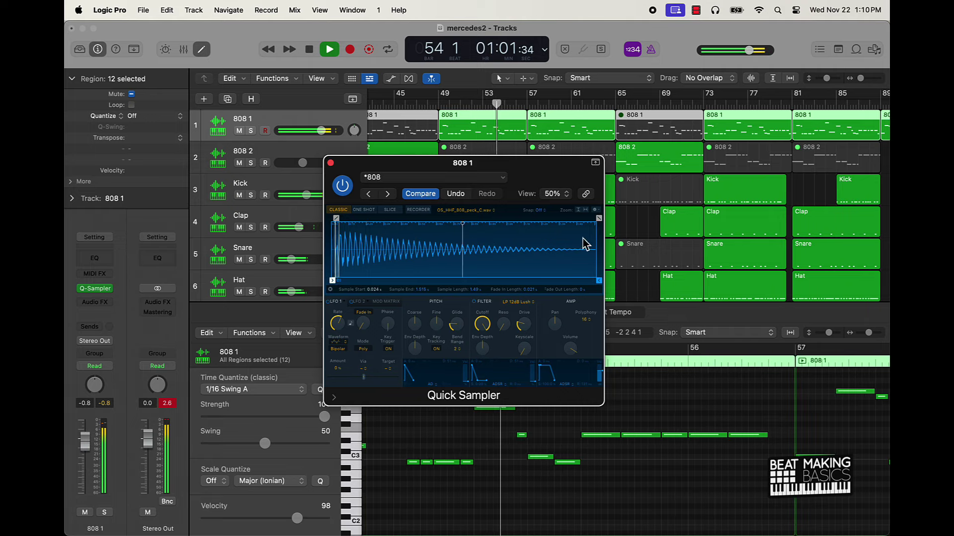
Mute the Kick track during playback.
click(239, 195)
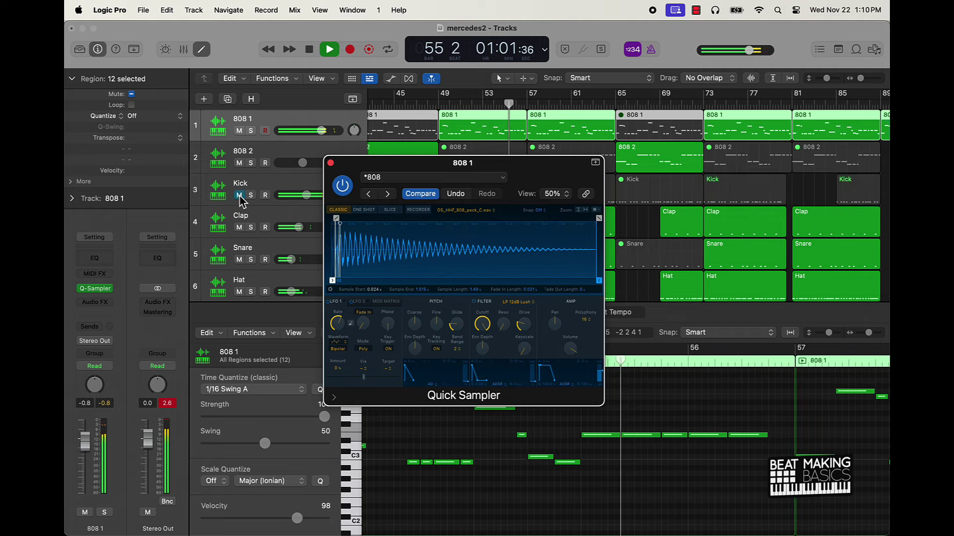
Set the 808 1 sample end to 1.459 s with a 0.558 s fade-out, audition it from the song start and close the sampler.
drag(598, 219, 525, 239)
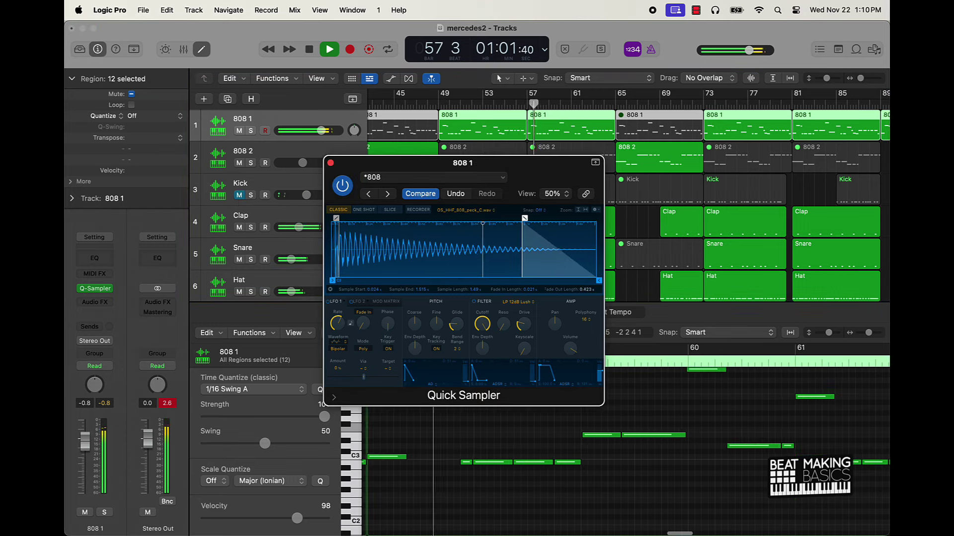
drag(598, 280, 551, 278)
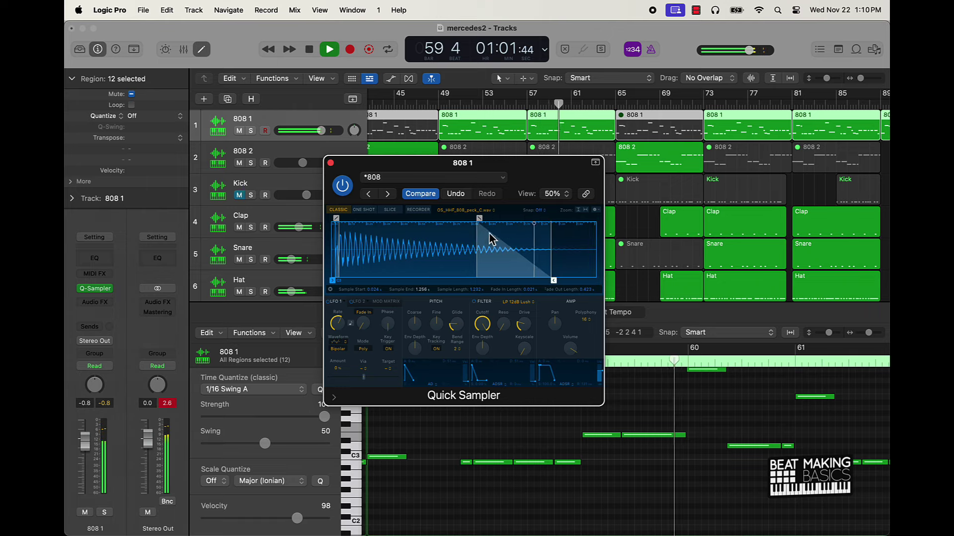
drag(479, 218, 456, 222)
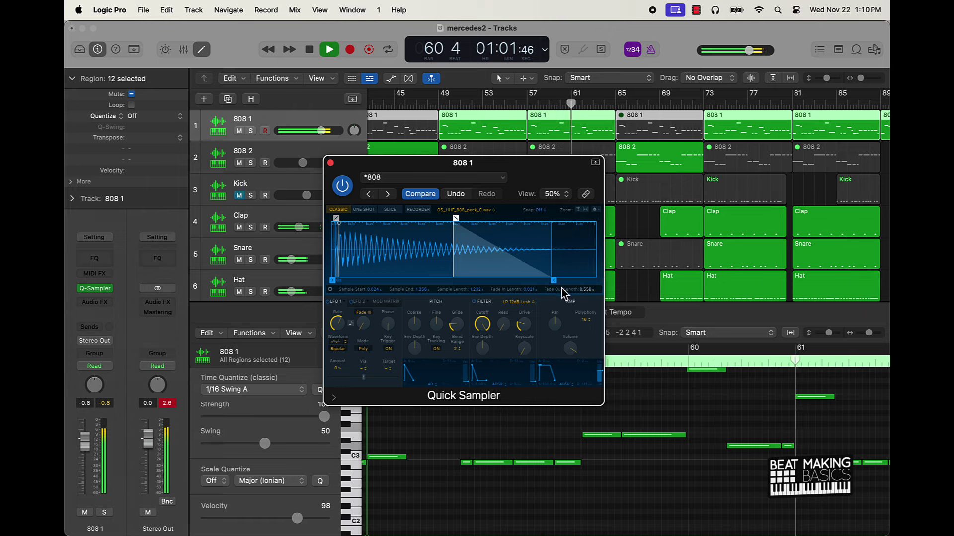
drag(551, 280, 589, 280)
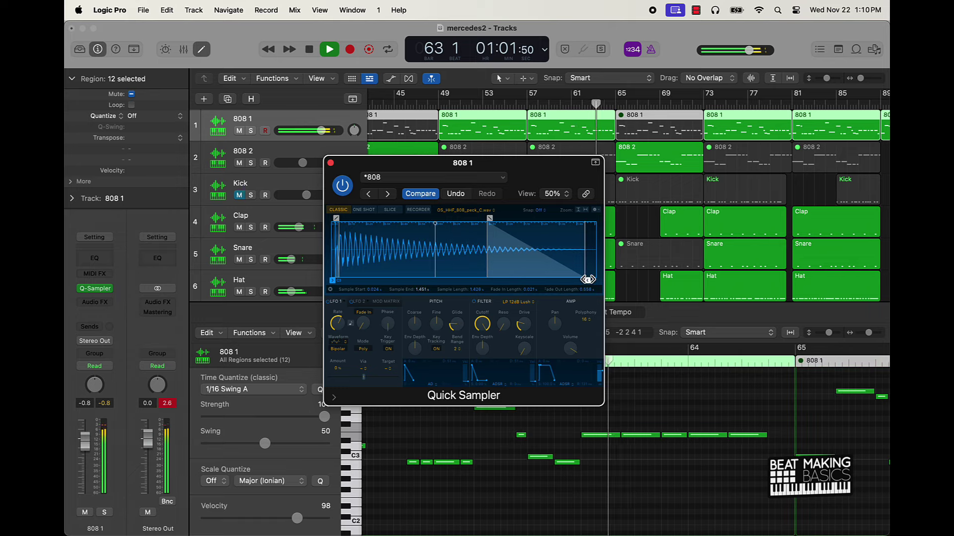
drag(588, 280, 590, 279)
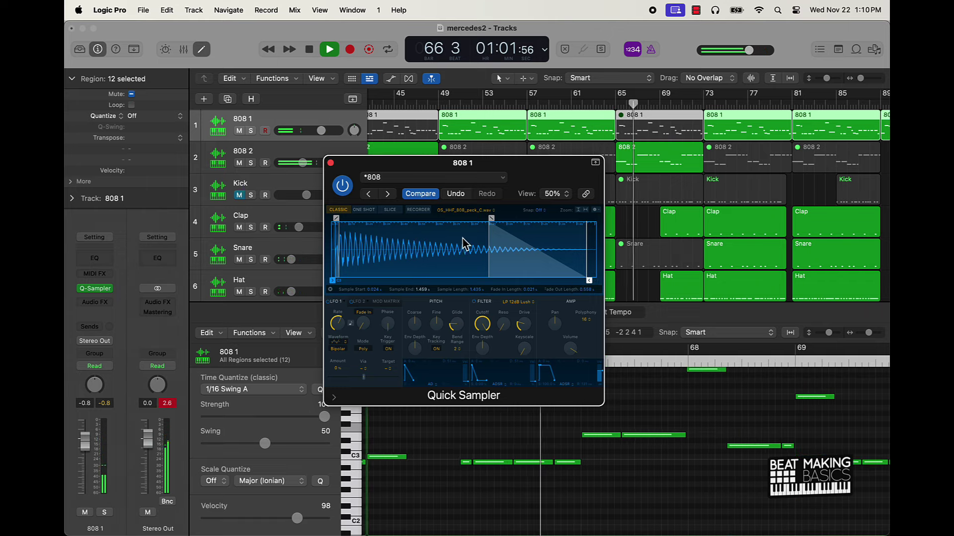
key(Return)
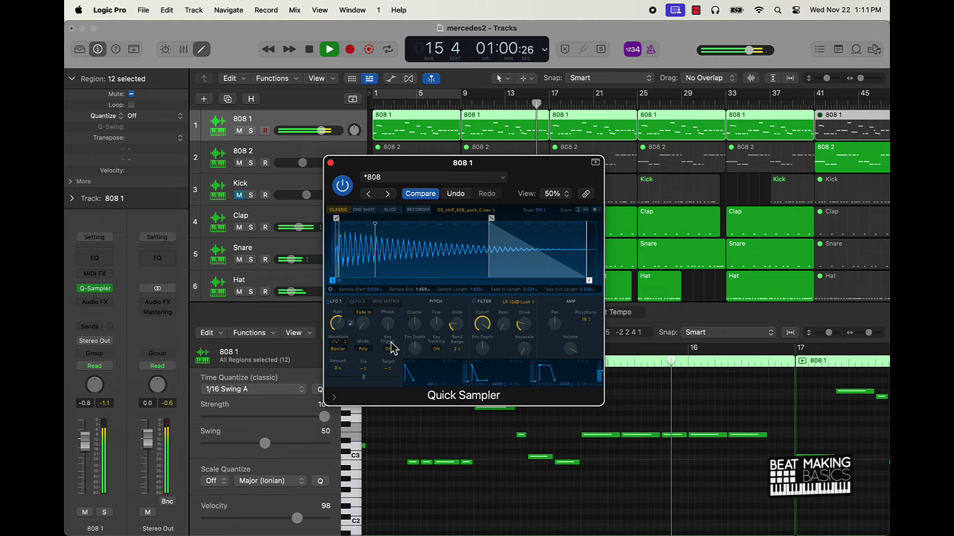
click(330, 163)
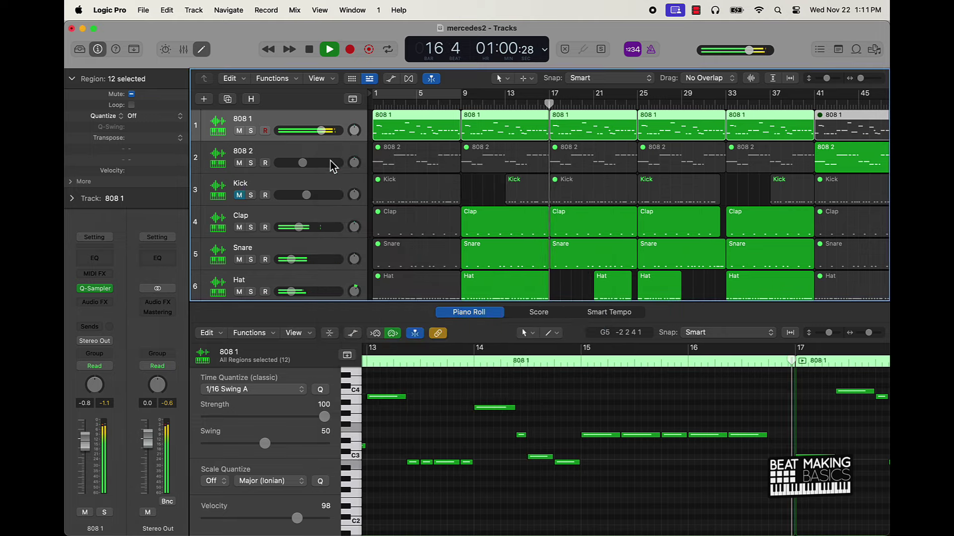
Deselect the 808 1 regions and inspect the notes of the Snare region that starts at bar 17.
click(475, 175)
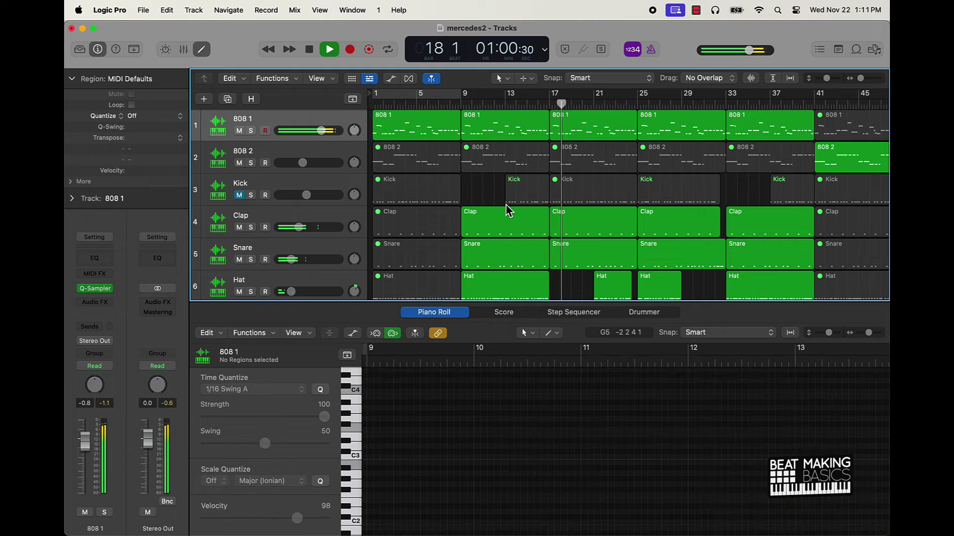
scroll(502, 209, down, 4)
click(604, 164)
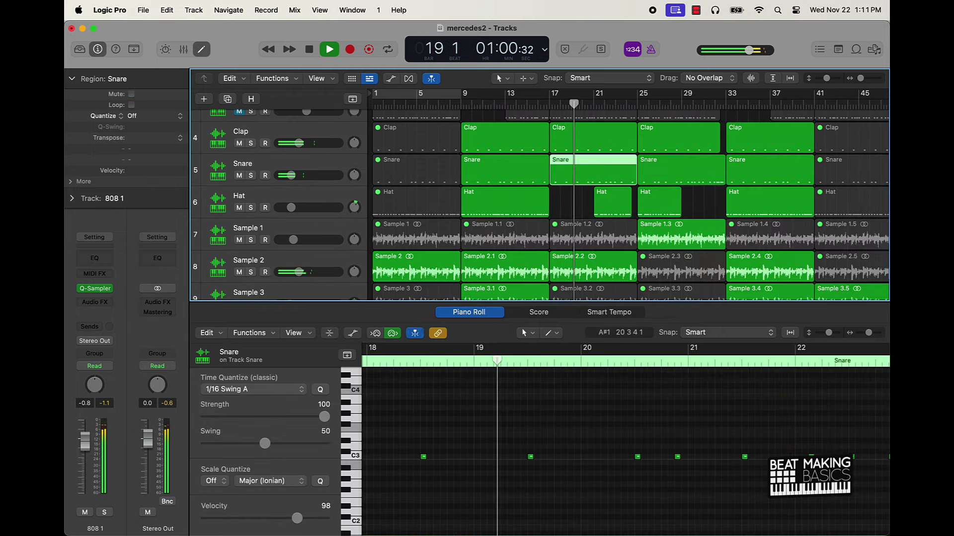
click(677, 458)
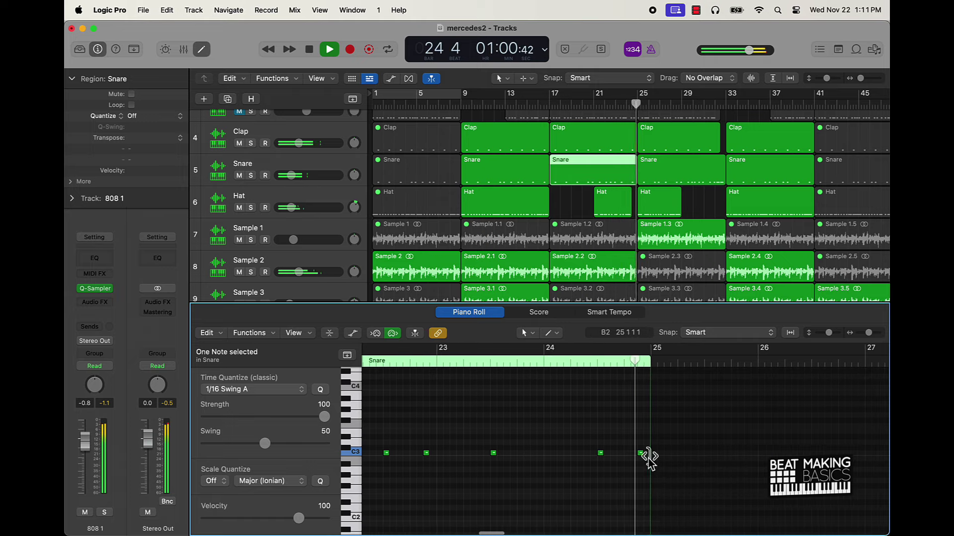
Add a snare hit on the last sixteenth before bar 29 in the Snare region starting at bar 25, and play that passage.
click(681, 175)
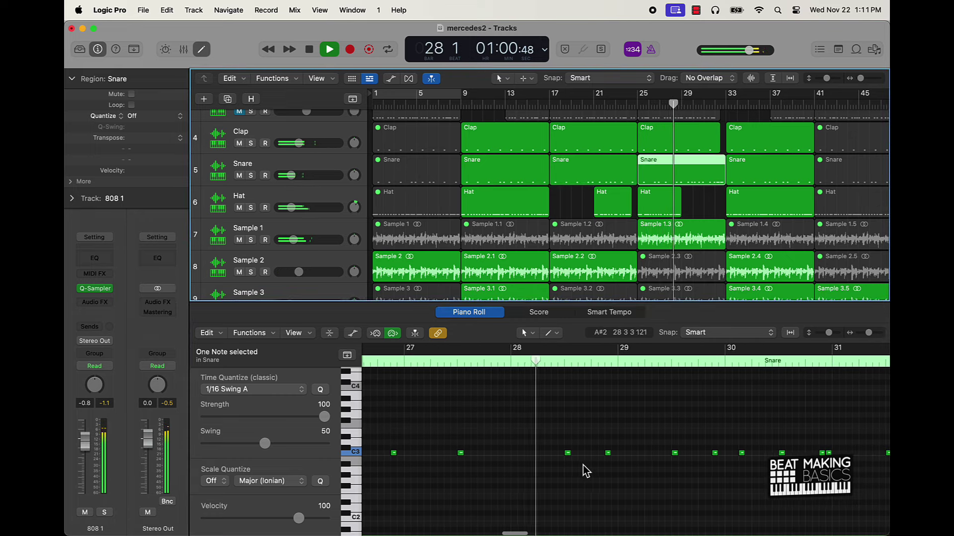
key(space)
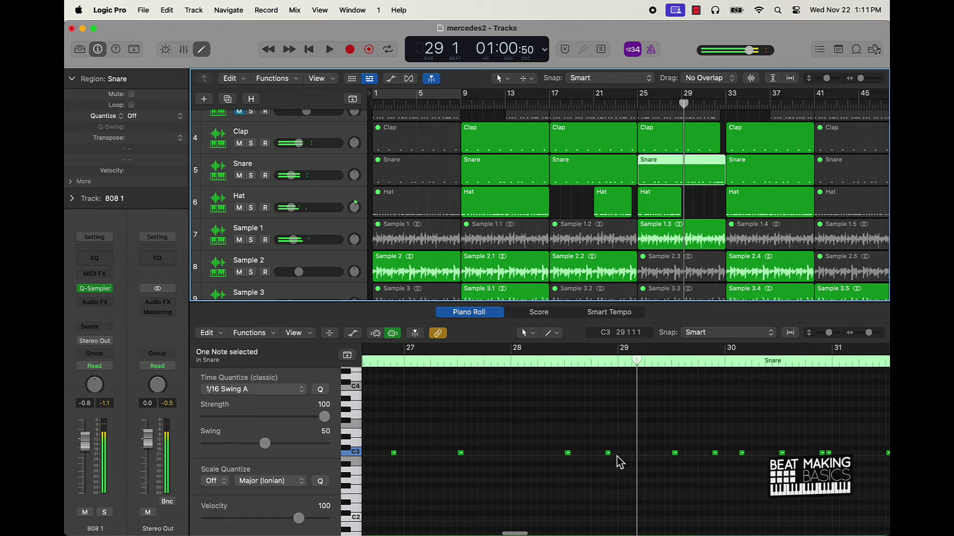
click(618, 454)
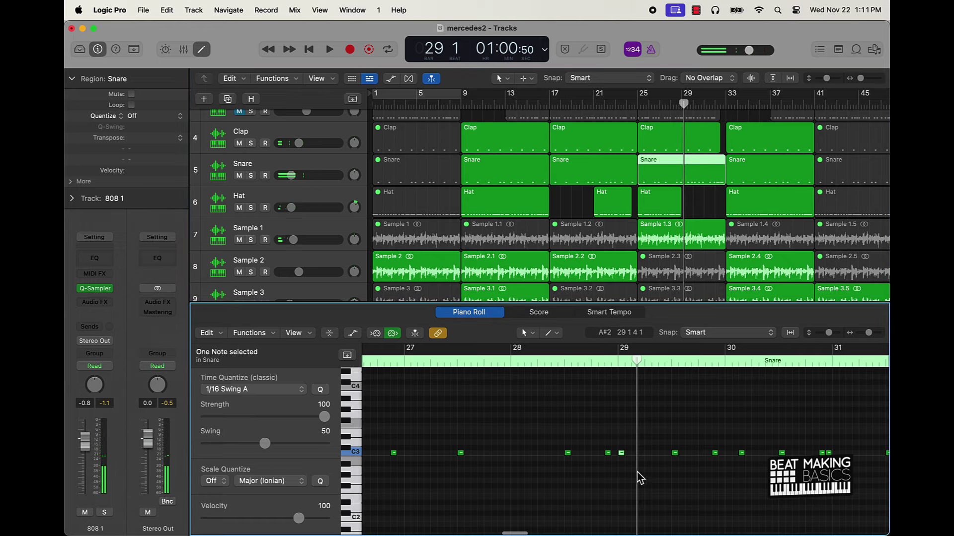
drag(622, 454, 615, 454)
click(412, 364)
key(space)
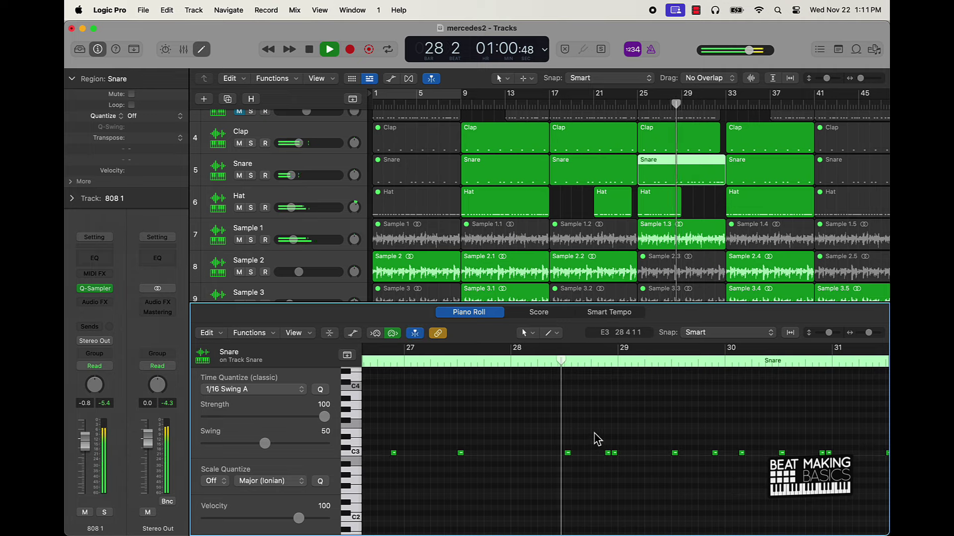
Review the Snare notes up to bar 33, look over the arrangement of all tracks, and show the Hat region at bar 49.
scroll(650, 454, right, 5)
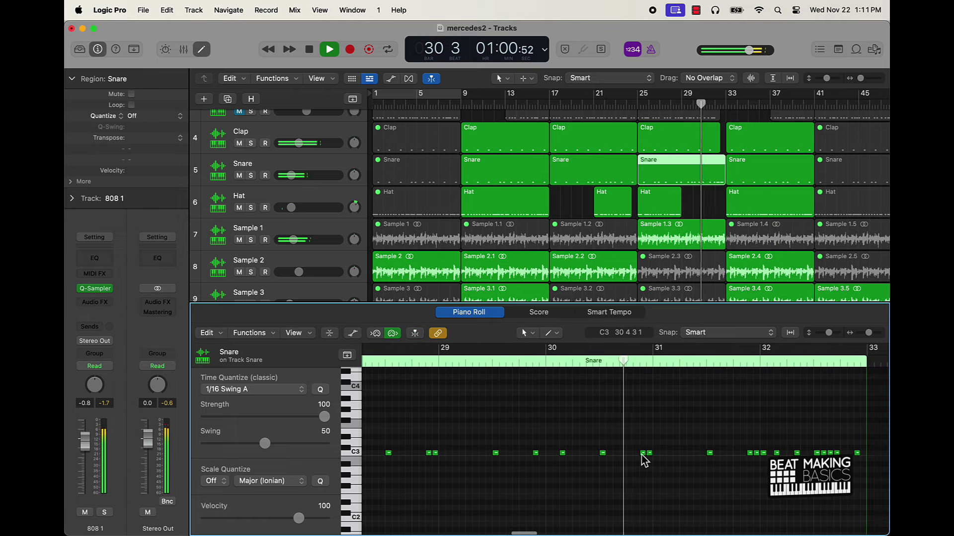
scroll(695, 465, right, 2)
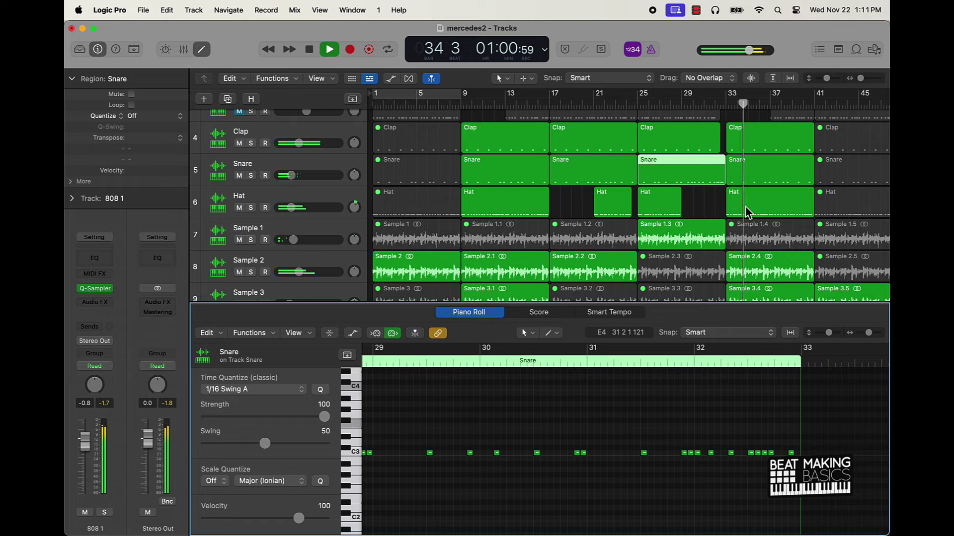
scroll(745, 211, right, 10)
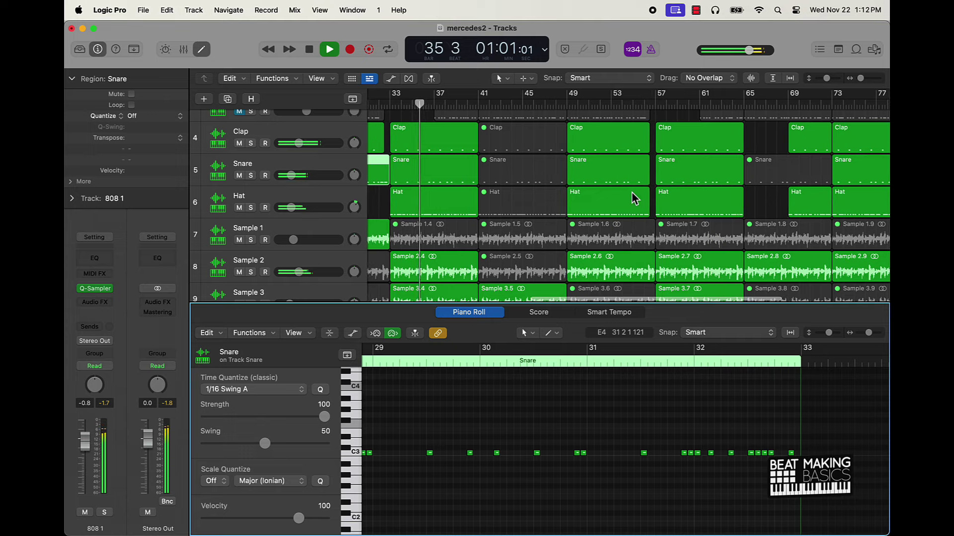
scroll(620, 195, down, 3)
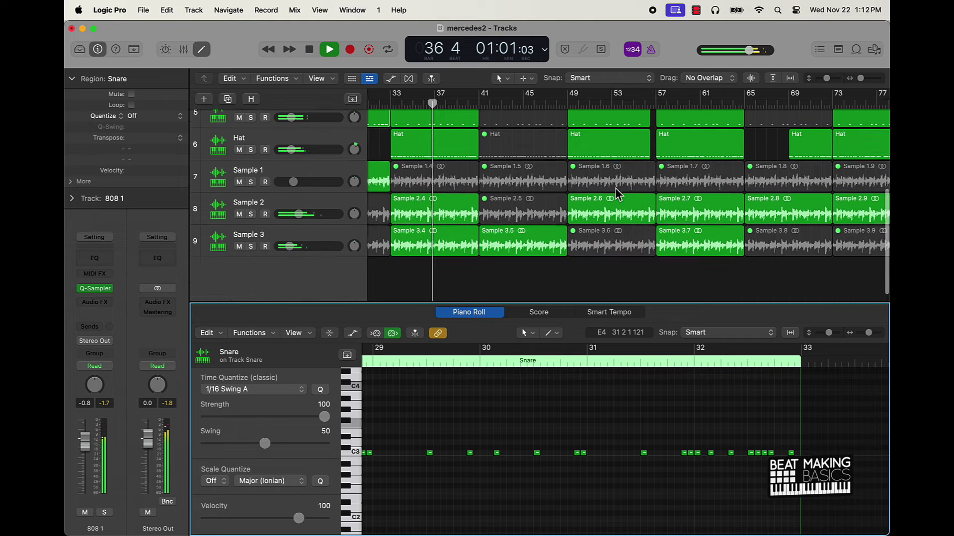
scroll(510, 219, left, 2)
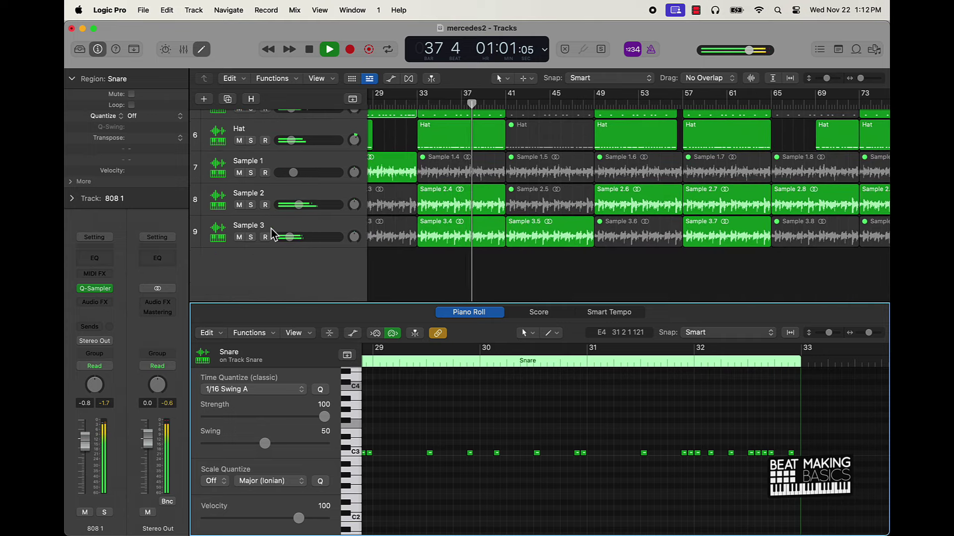
scroll(422, 212, up, 3)
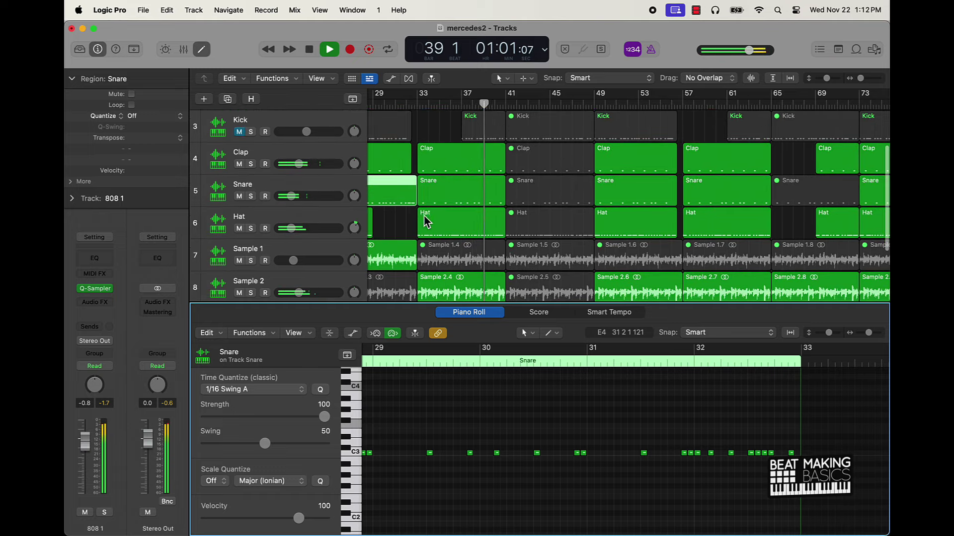
click(651, 234)
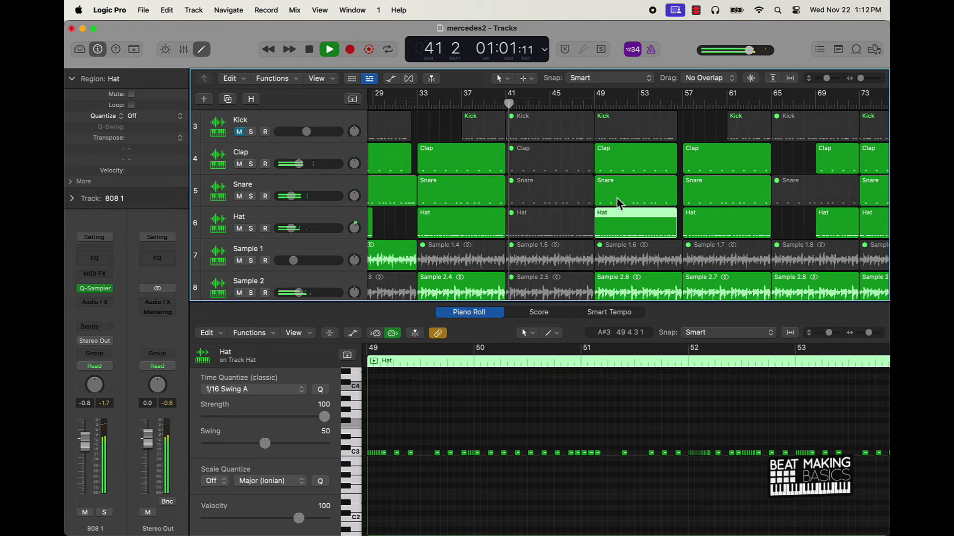
Raise the volume of the 808 2 track slightly and the 808 1 track to 1.1 dB during playback.
scroll(467, 156, up, 2)
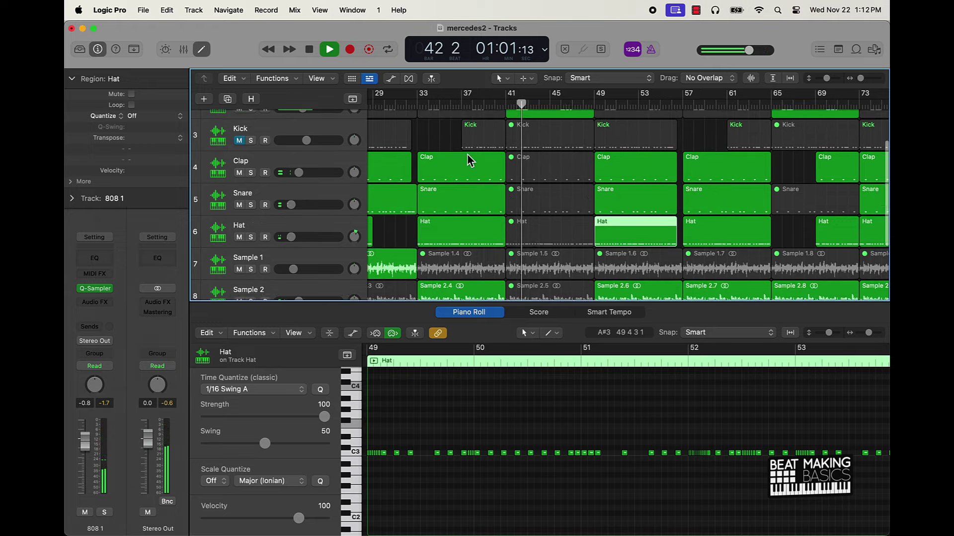
drag(306, 165, 309, 165)
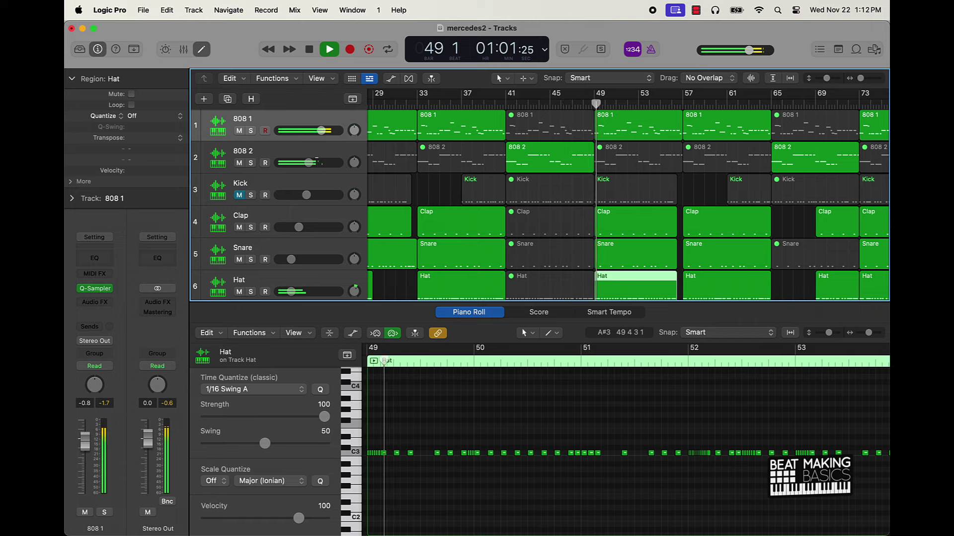
drag(321, 130, 326, 130)
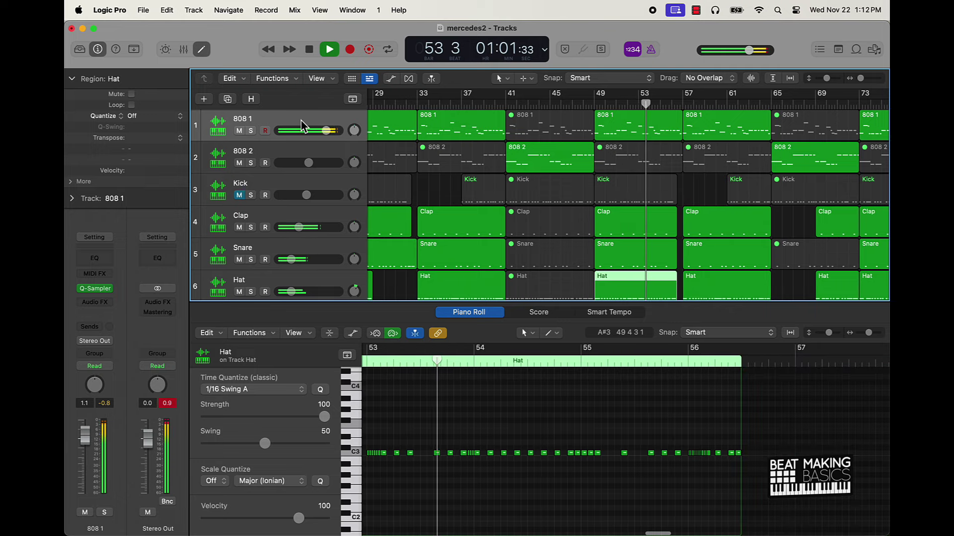
Transpose all A3, B3, C4 and E4 notes in every 808 1 region down one octave, and play the song from the start.
click(350, 137)
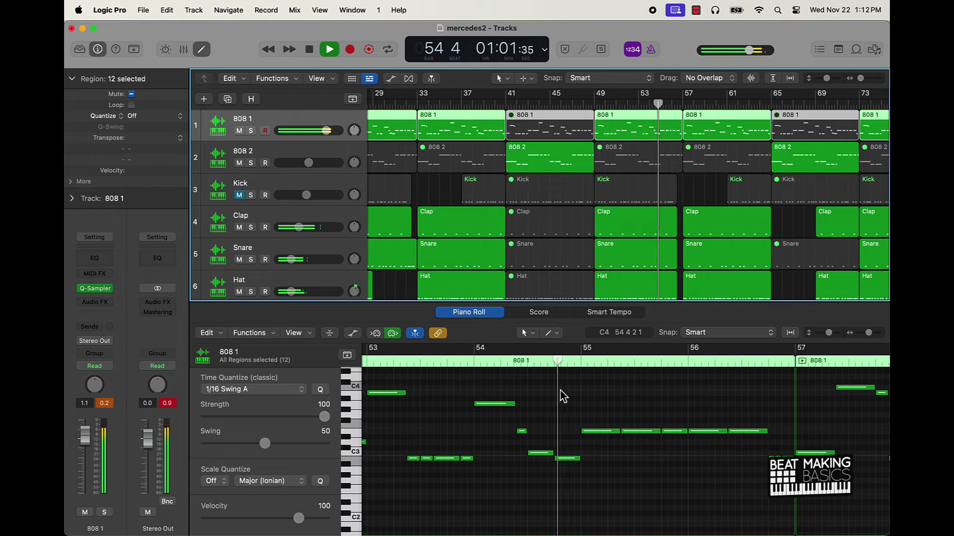
key(space)
click(353, 394)
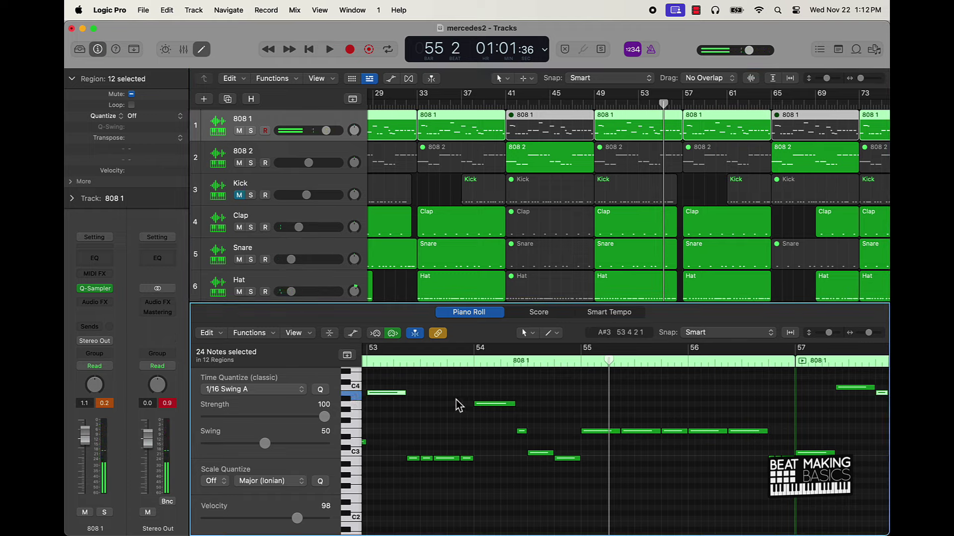
scroll(455, 398, down, 6)
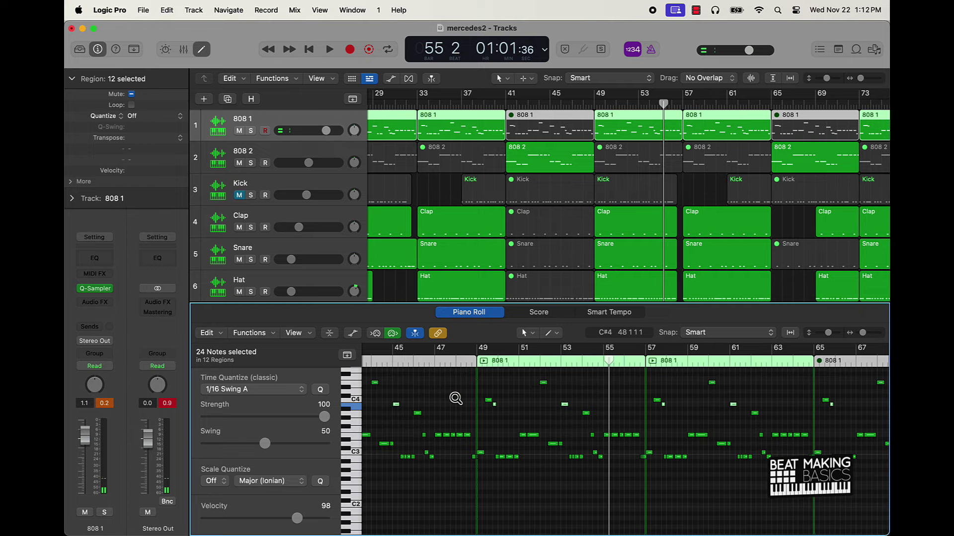
scroll(455, 399, left, 10)
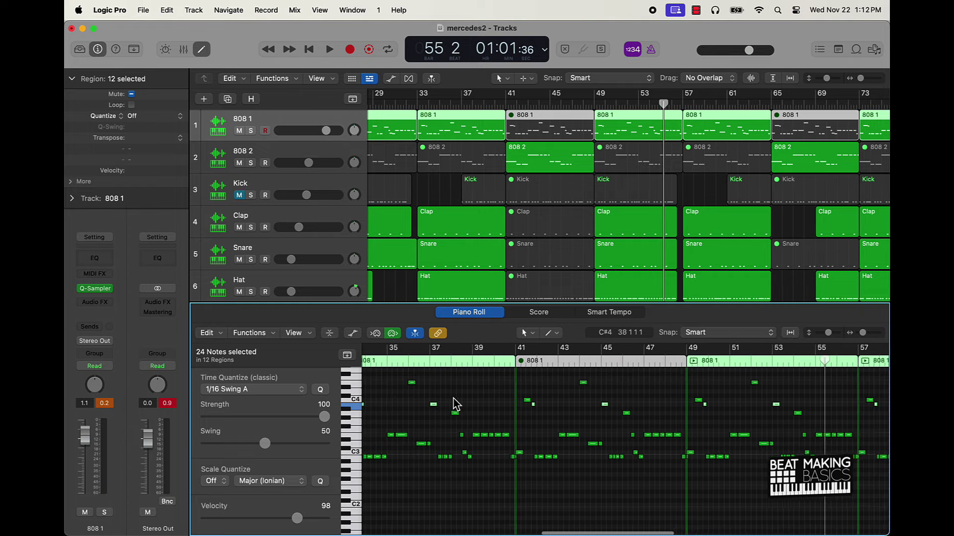
shift+click(357, 402)
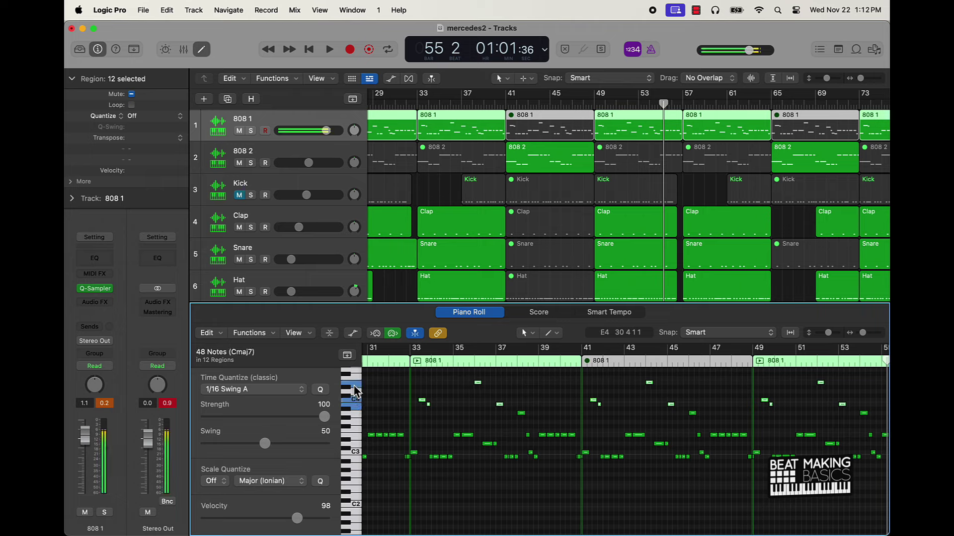
scroll(380, 389, left, 8)
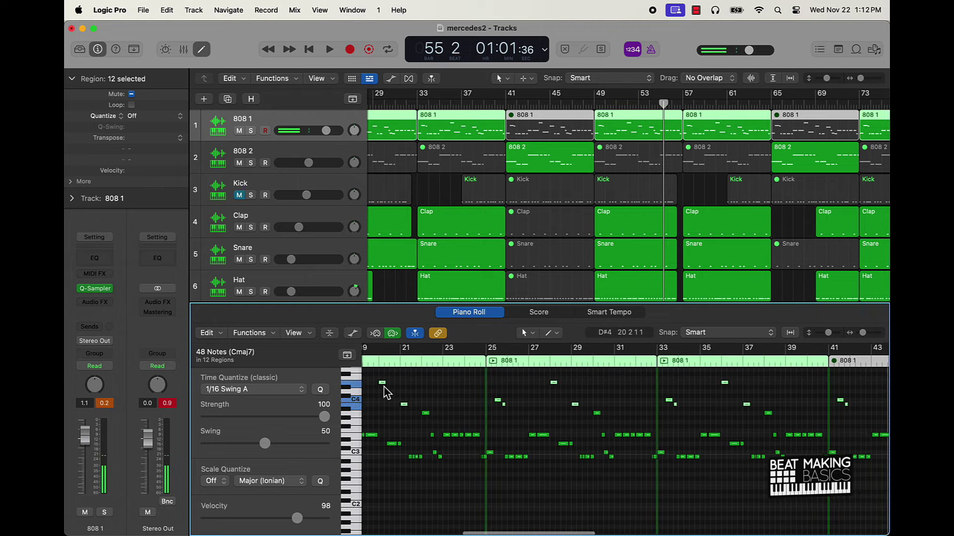
scroll(387, 391, right, 5)
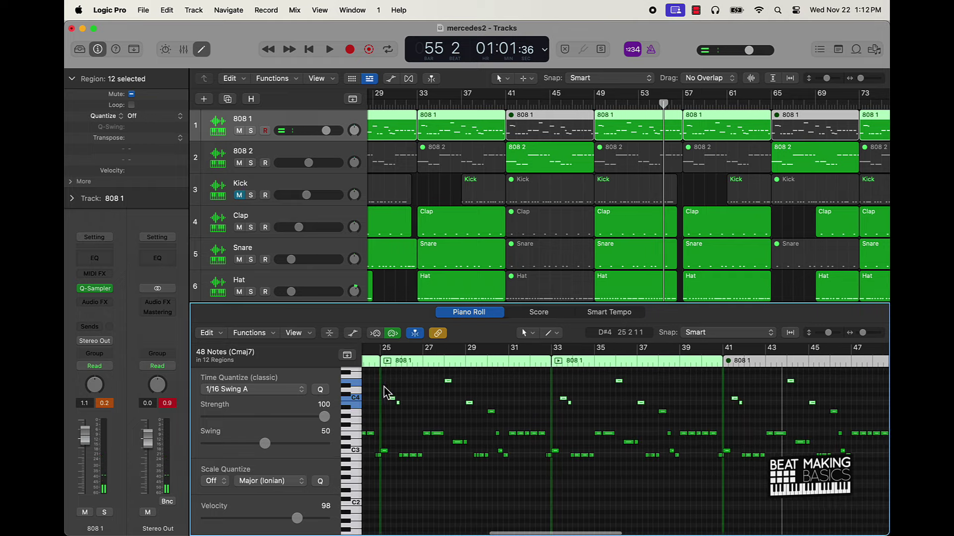
shift+click(357, 415)
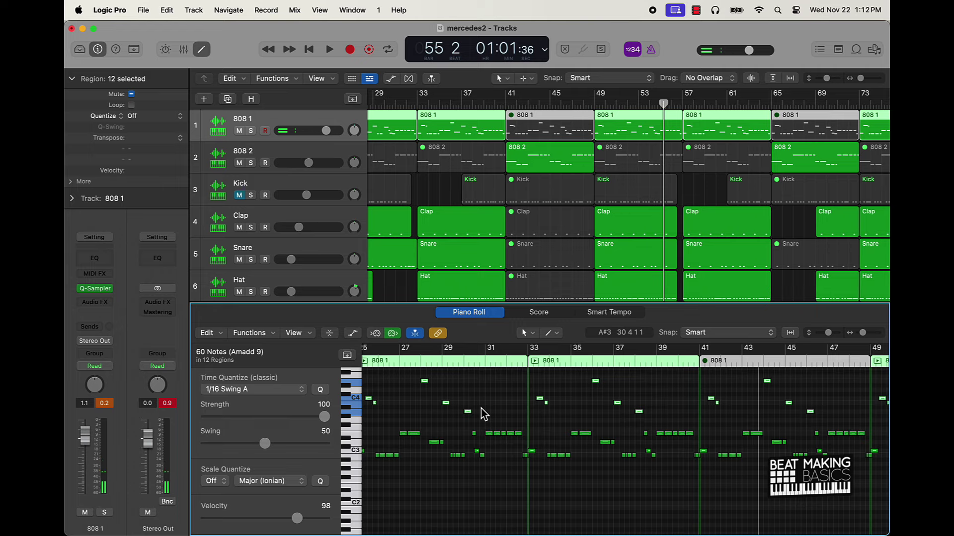
key(alt+shift+Down)
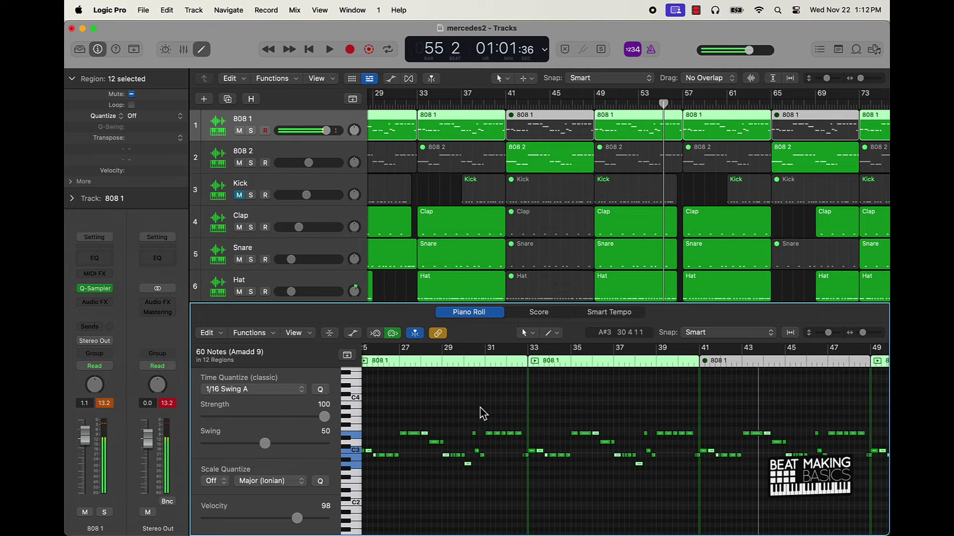
key(Return)
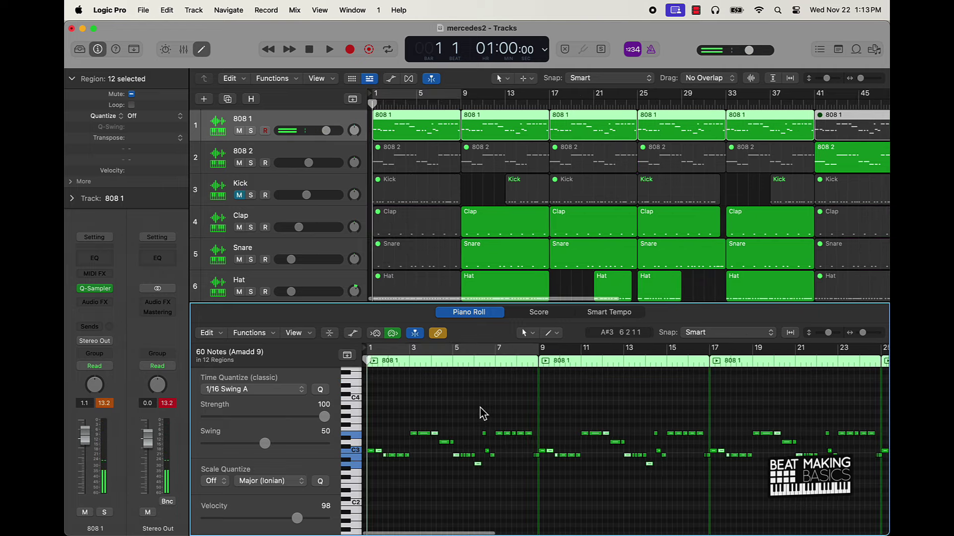
key(space)
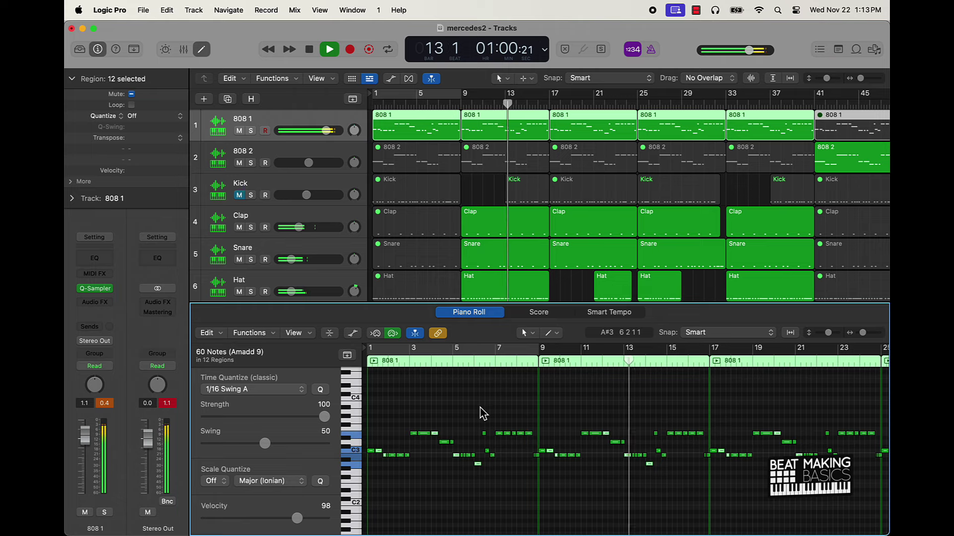
Transpose the A2, B2, C3 and E3 notes in the 808 1 regions from bar 9 onward up one octave, and play from the start.
scroll(480, 414, down, 3)
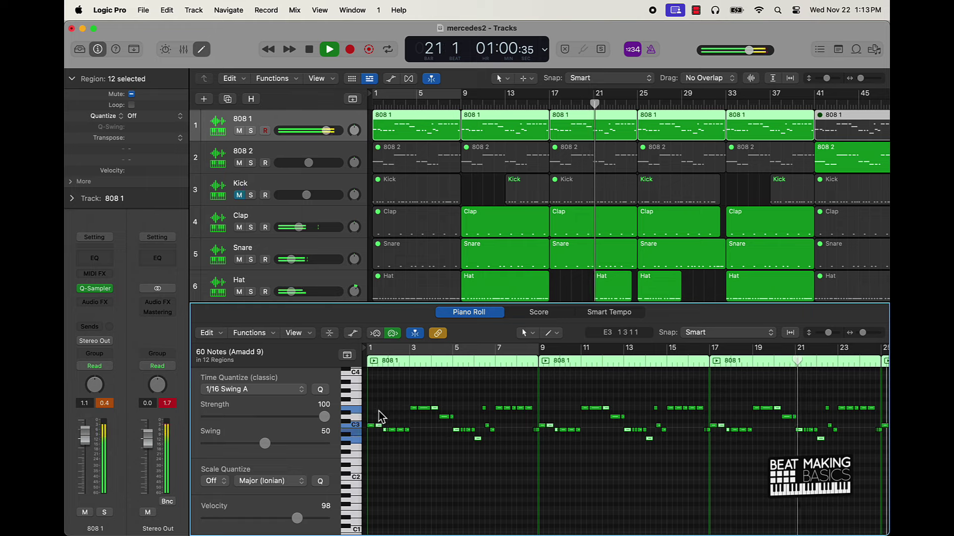
drag(532, 379, 347, 475)
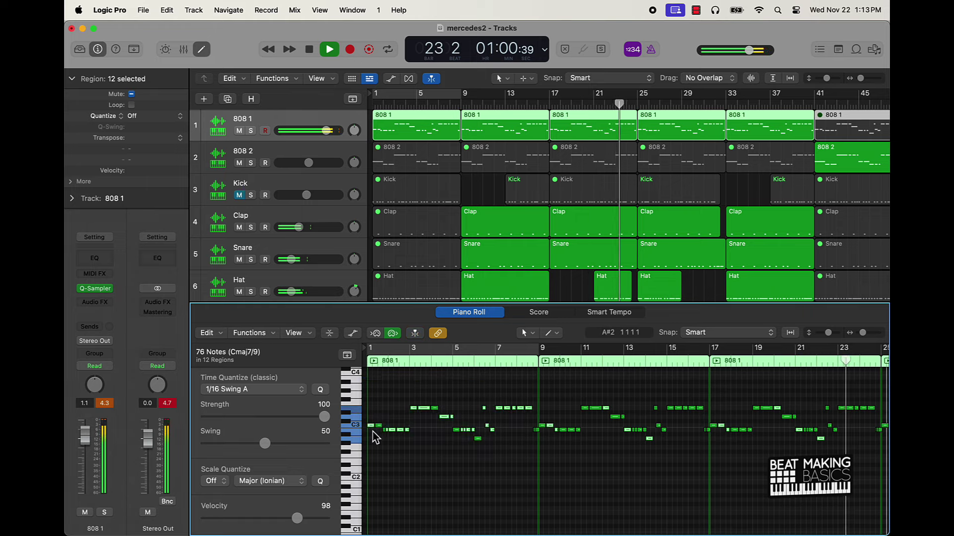
drag(370, 379, 522, 485)
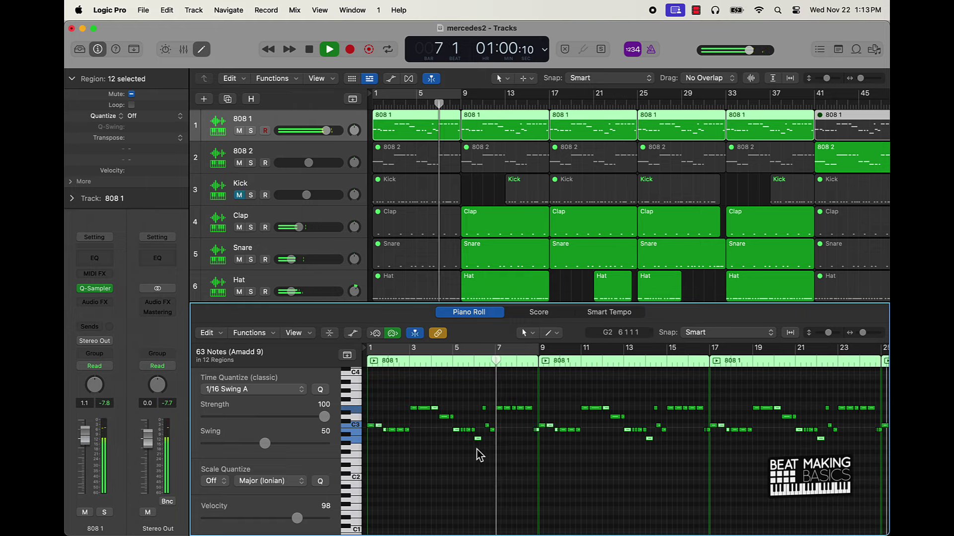
shift+click(477, 439)
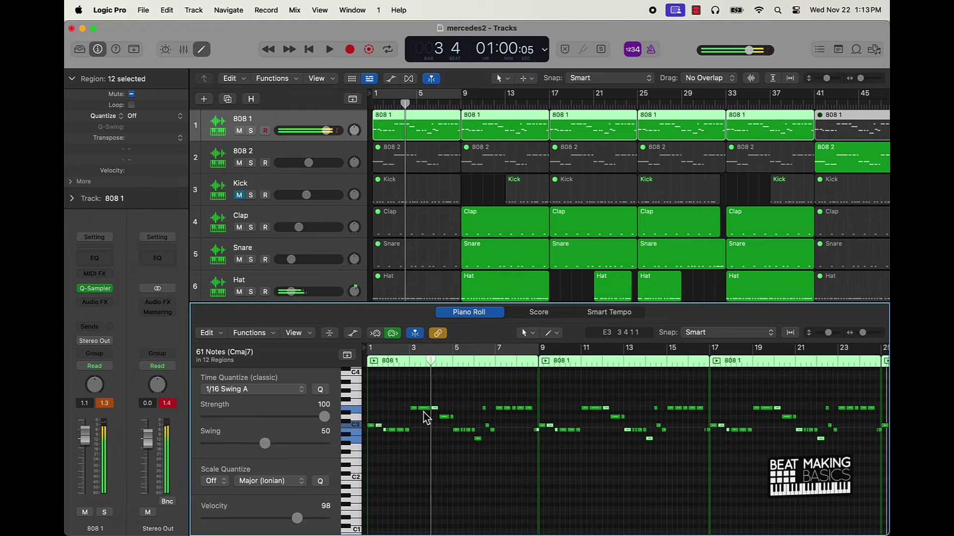
shift+click(442, 416)
shift+click(379, 427)
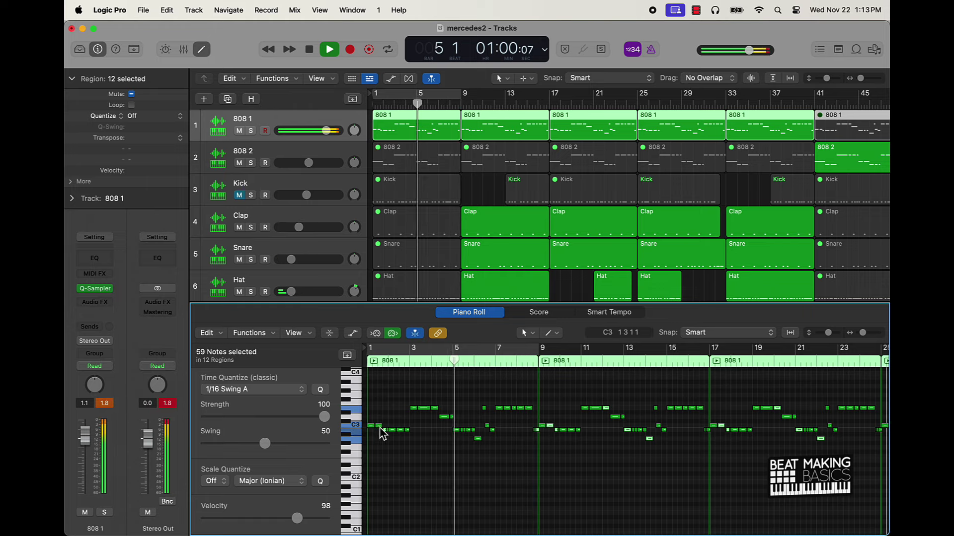
shift+click(536, 430)
shift+click(536, 430)
ctrl+alt+click(520, 442)
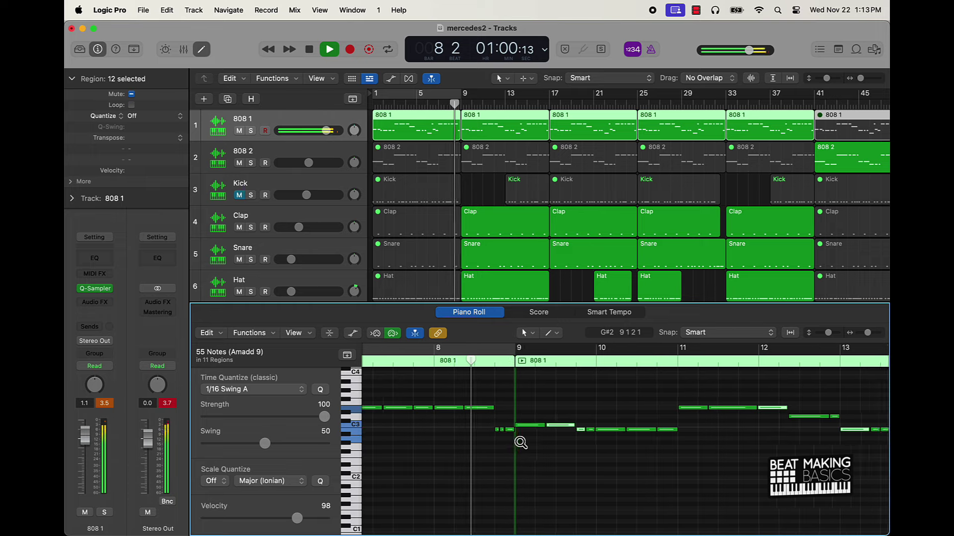
ctrl+alt+click(520, 443)
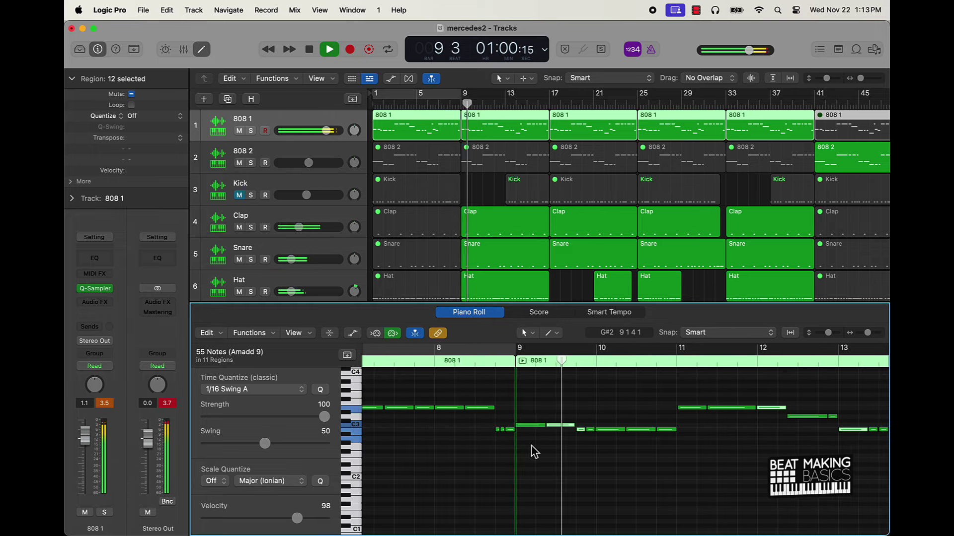
key(shift+alt+Up)
ctrl+alt+click(534, 449)
key(space)
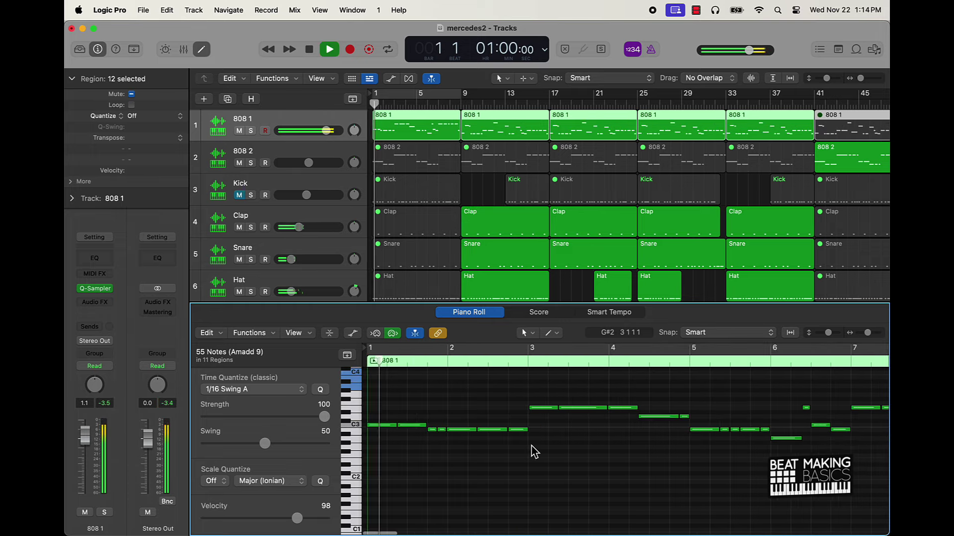
key(super+Left)
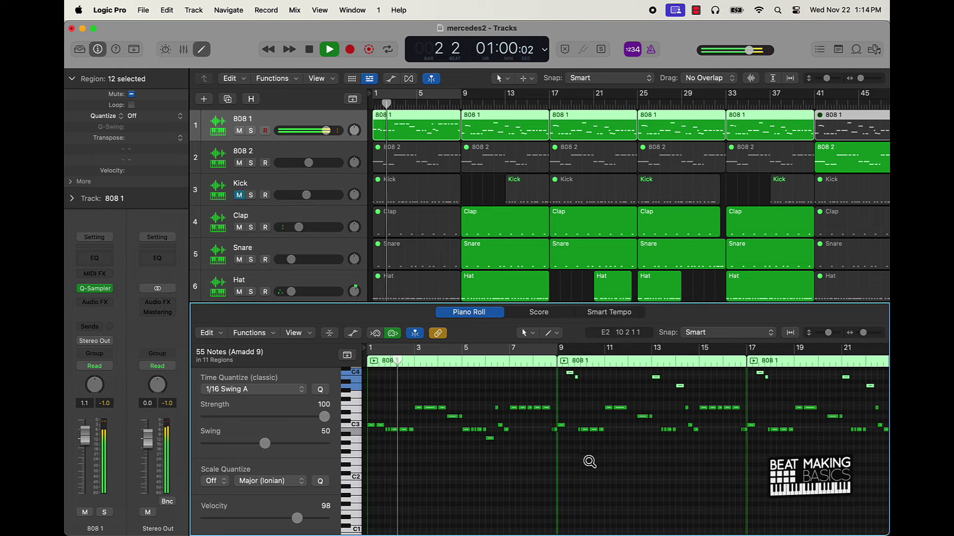
click(605, 467)
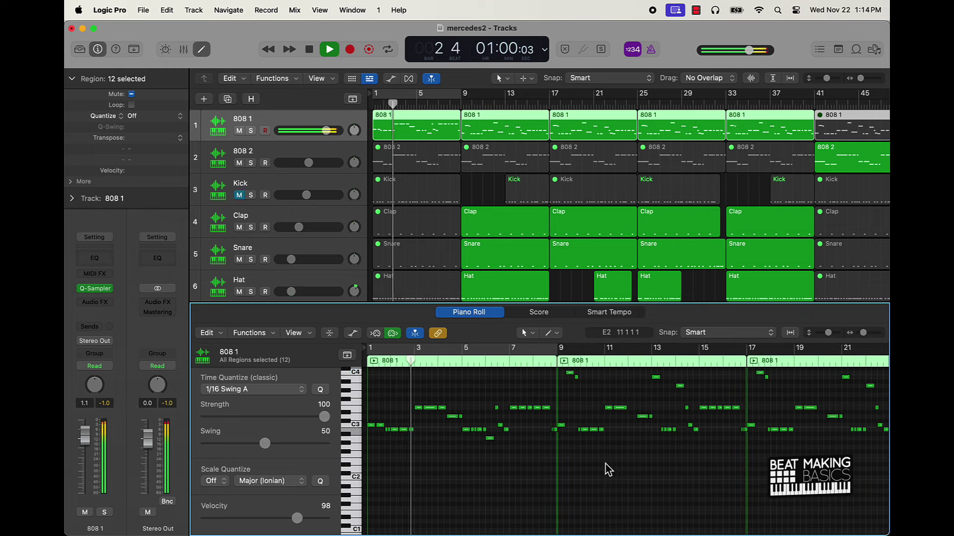
Replace the 808 1 regions at bars 25 and 73 with copies of the bar 1 region's note pattern.
click(497, 195)
key(super+Left)
key(super+Left)
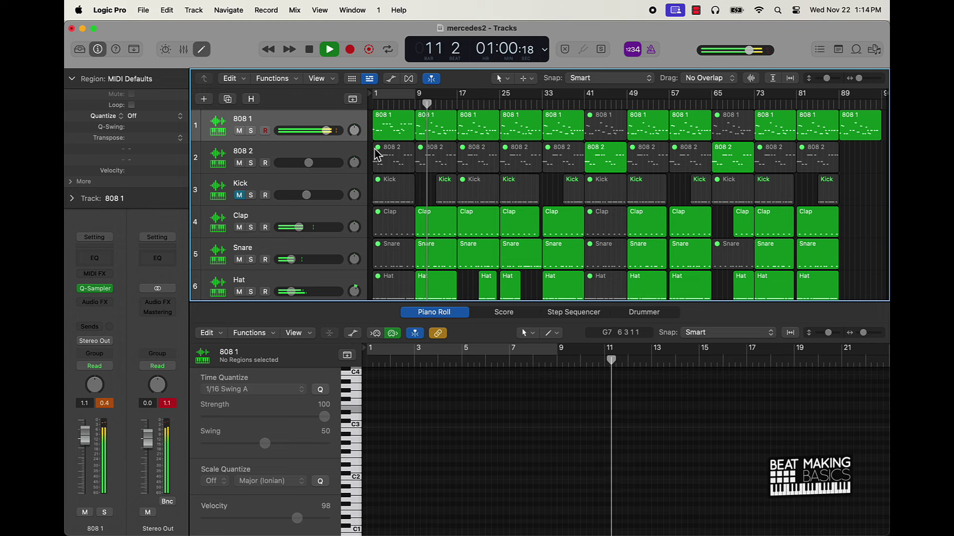
scroll(372, 145, right, 1)
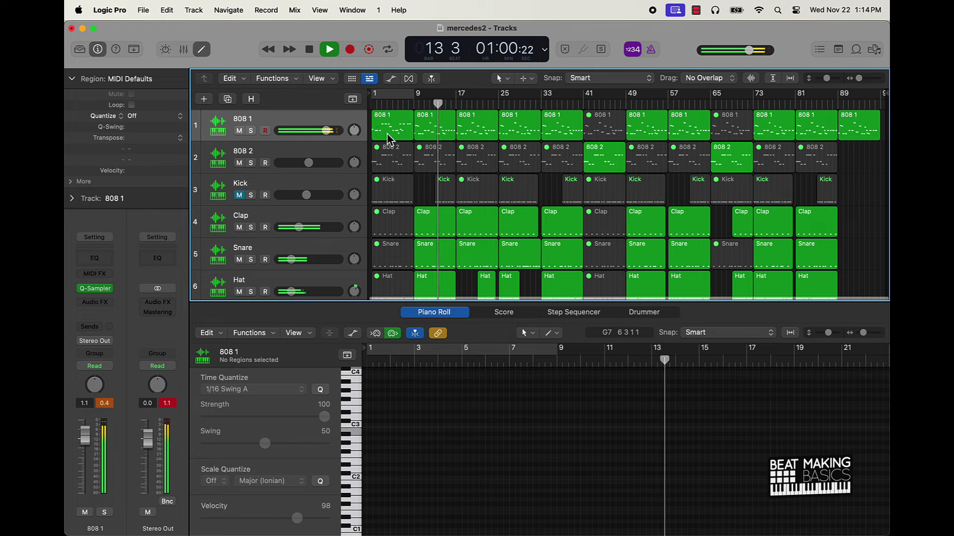
drag(389, 140, 516, 140)
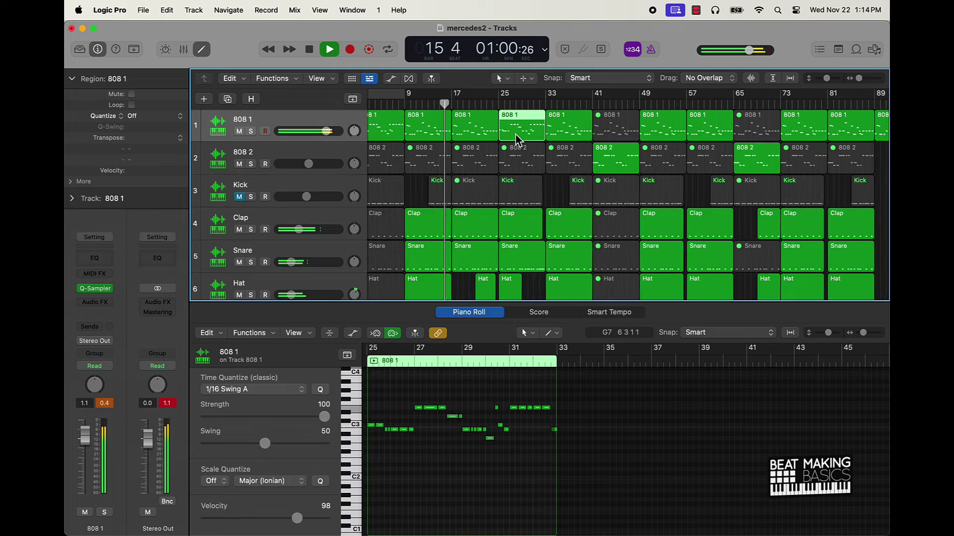
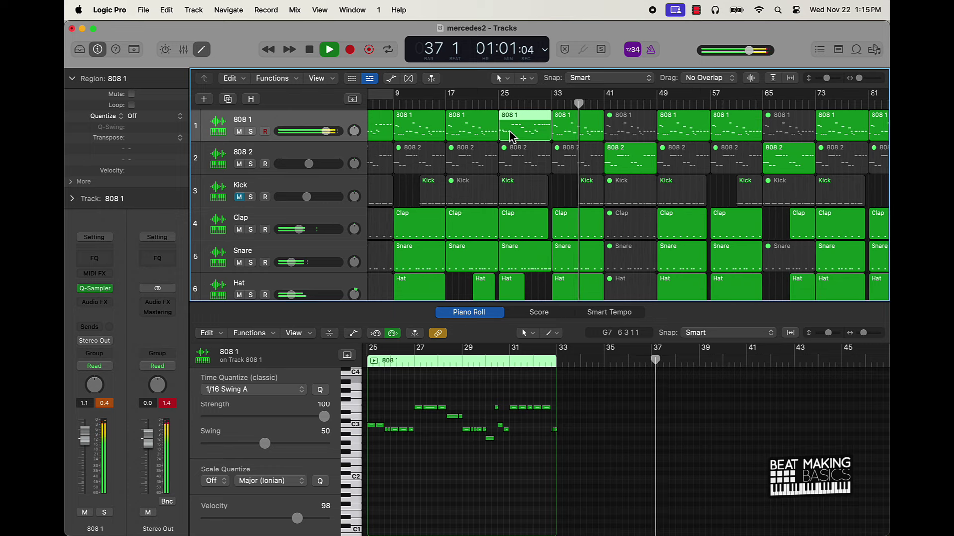
drag(510, 131, 833, 132)
scroll(815, 139, right, 4)
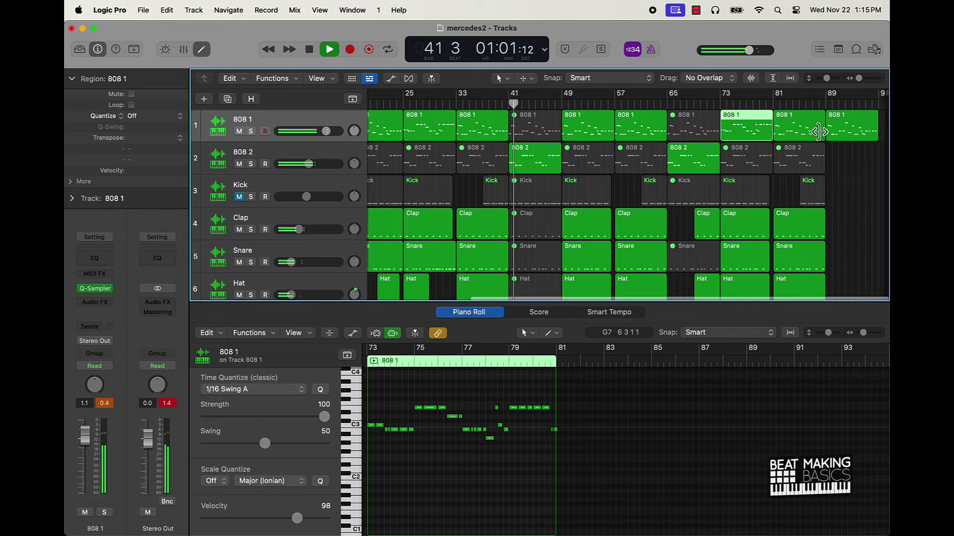
click(858, 177)
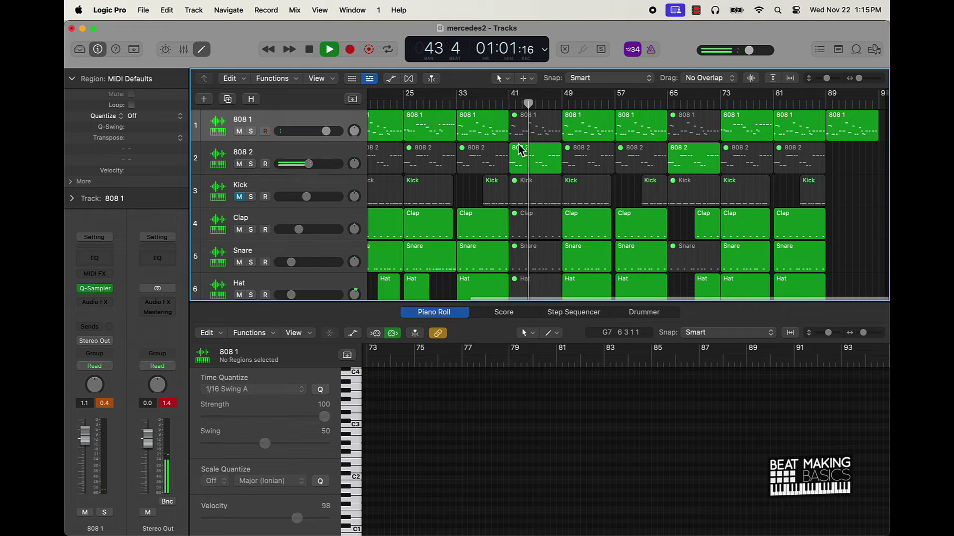
Copy the 808 1 region at bar 25 over the 808 1 region at bar 49.
scroll(519, 149, down, 5)
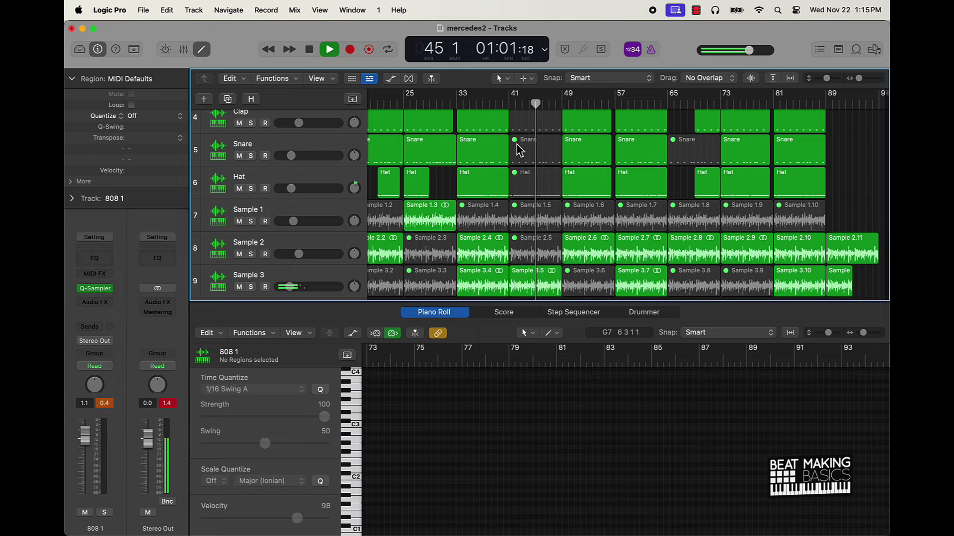
scroll(519, 149, down, 3)
scroll(519, 149, up, 5)
scroll(519, 149, left, 3)
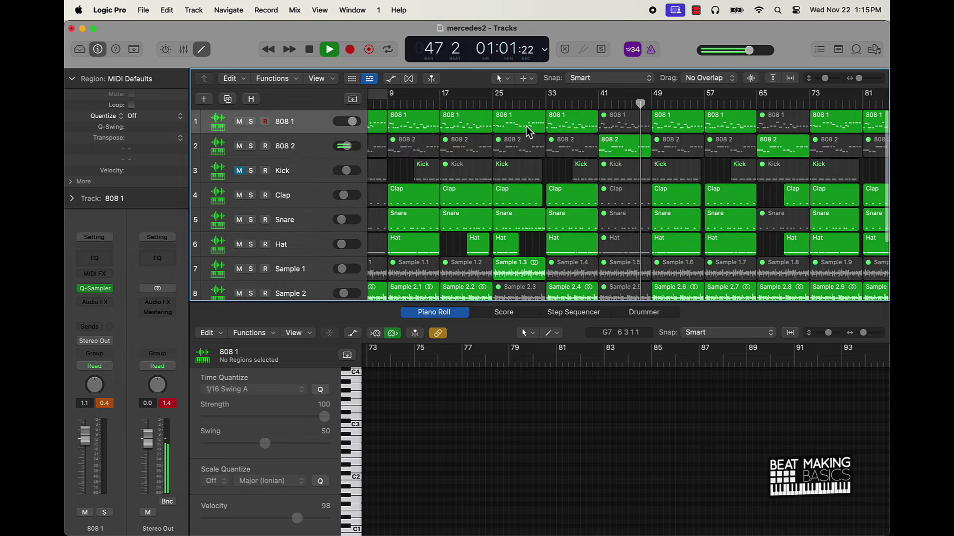
drag(519, 131, 679, 133)
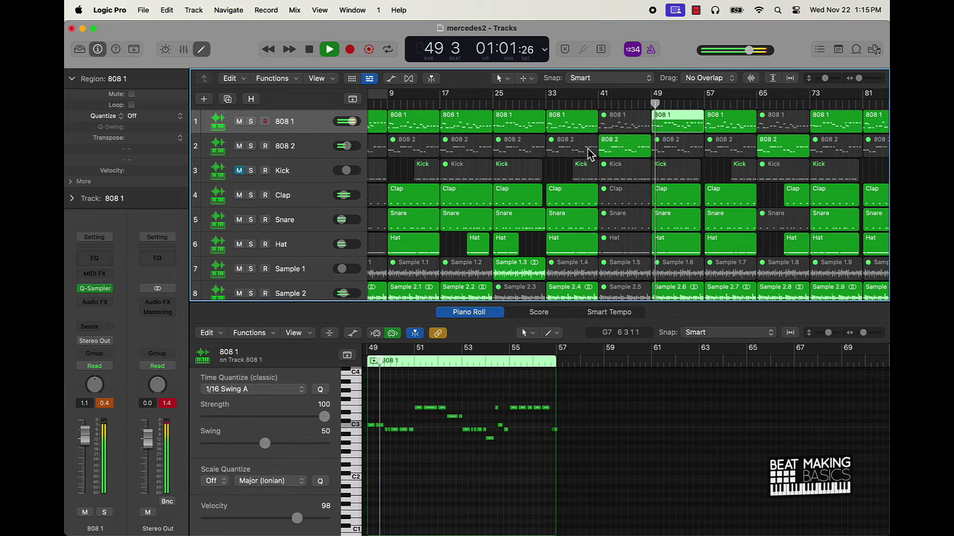
click(558, 174)
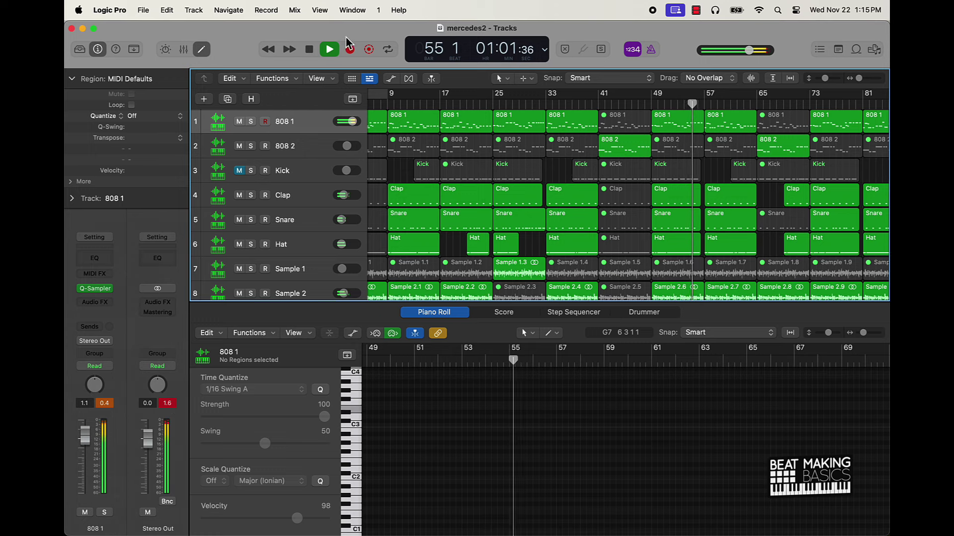
Close the note editor and show the complete arrangement with all nine tracks.
click(201, 50)
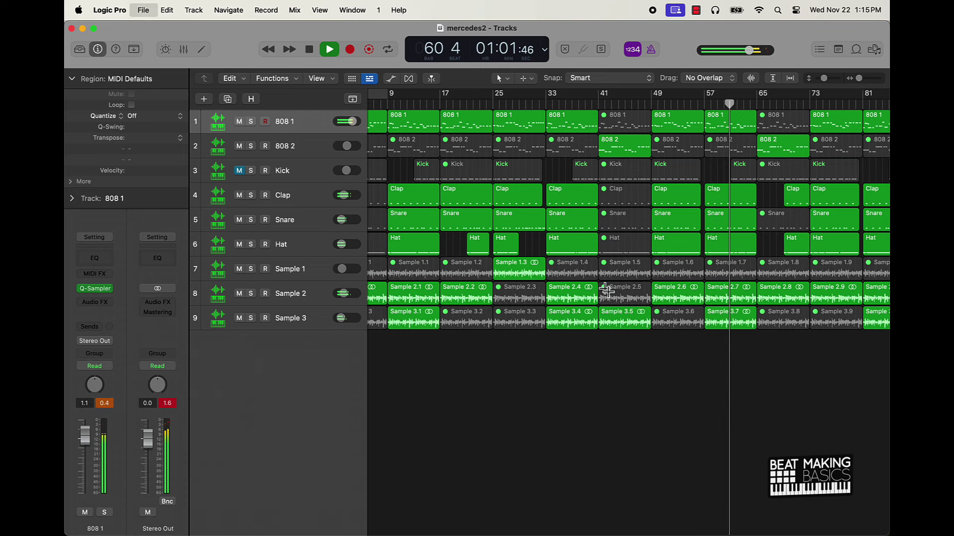
key(super+Down)
key(super+Left)
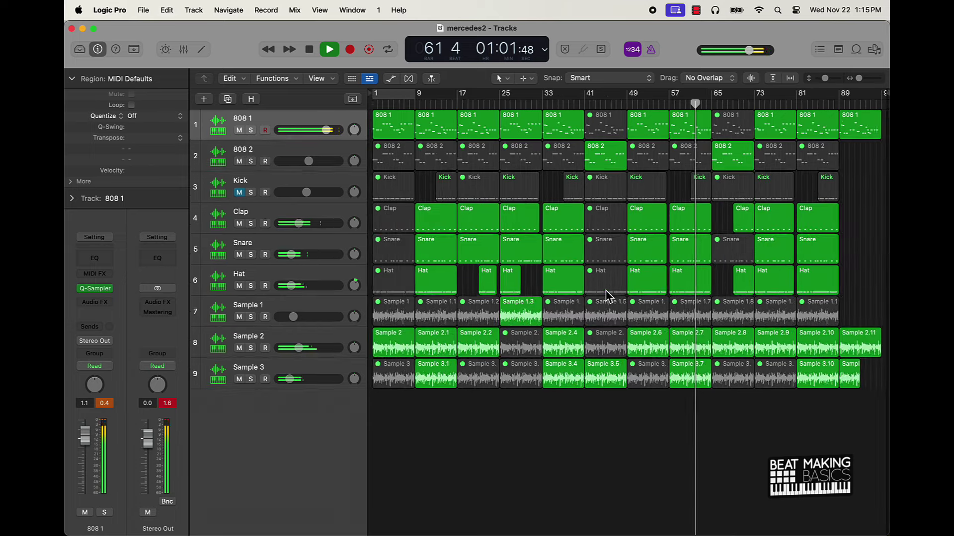
key(super+Down)
key(super+Left)
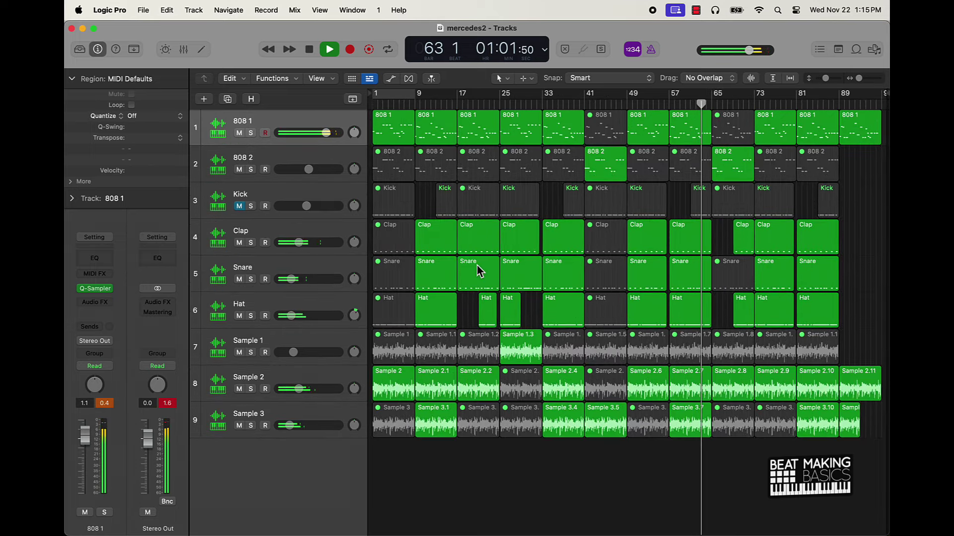
Duplicate the Kick track without its regions, unmute the new track, and open Musical Typing for it with the playhead at the song start.
click(303, 194)
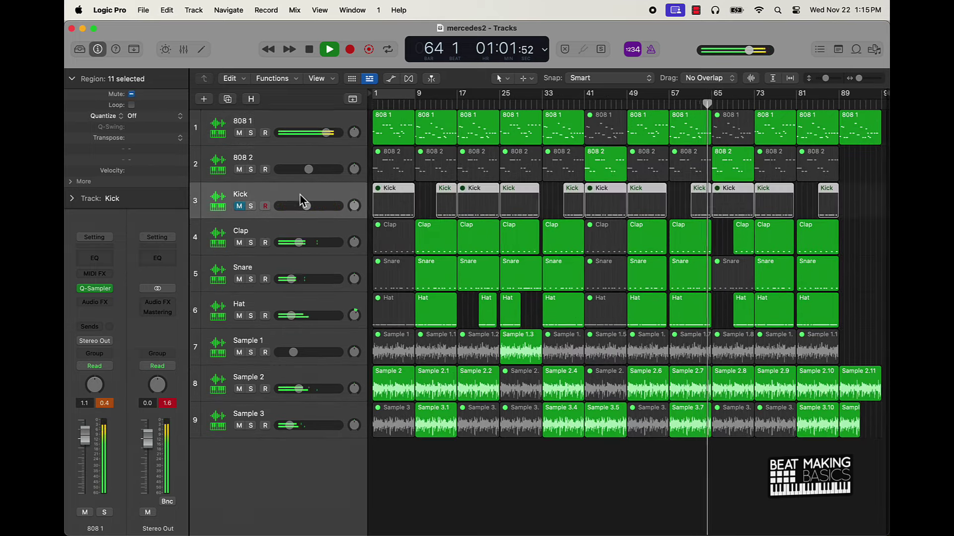
key(super+d)
key(space)
key(Return)
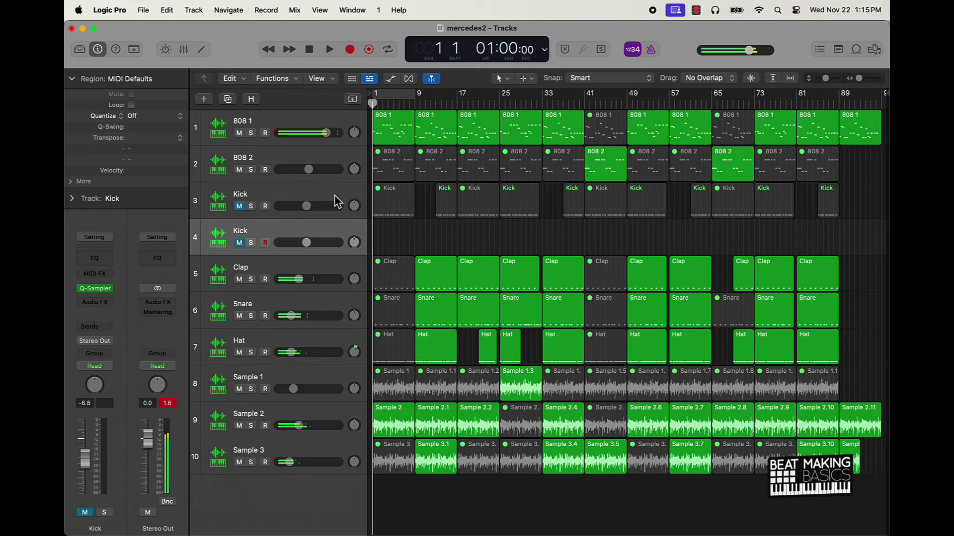
key(super+k)
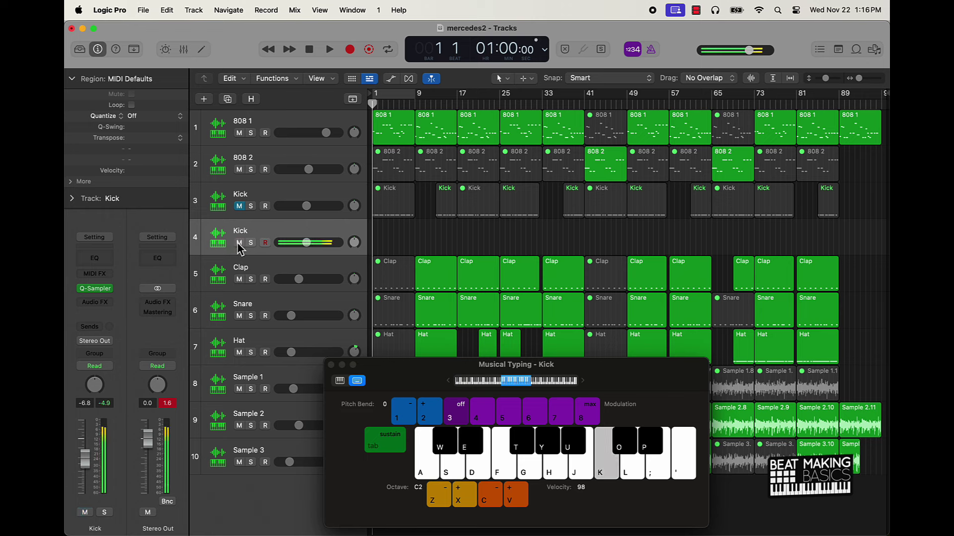
Record a live kick performance on the duplicated Kick track, playing one repeated kick note along with the arrangement from about bar 13 through bar 75.
key(r)
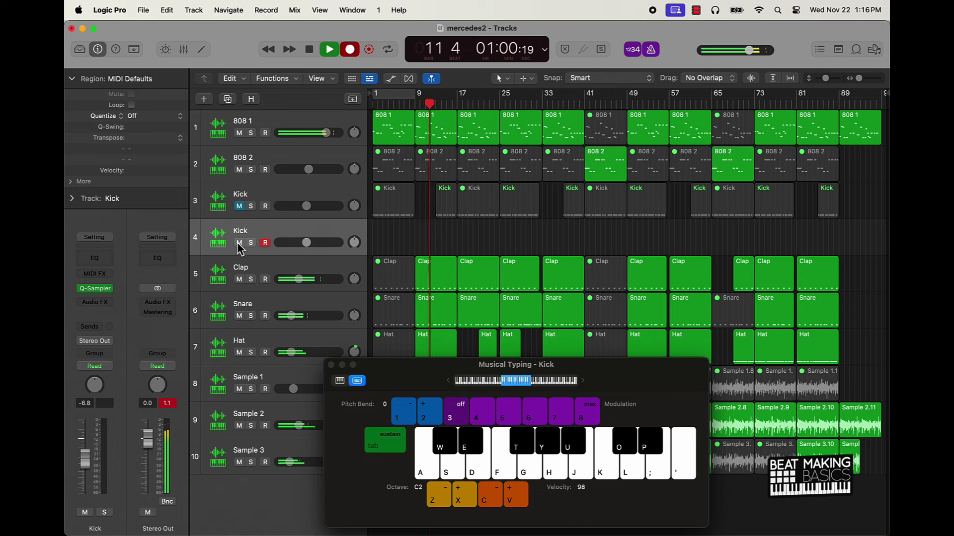
key(k)
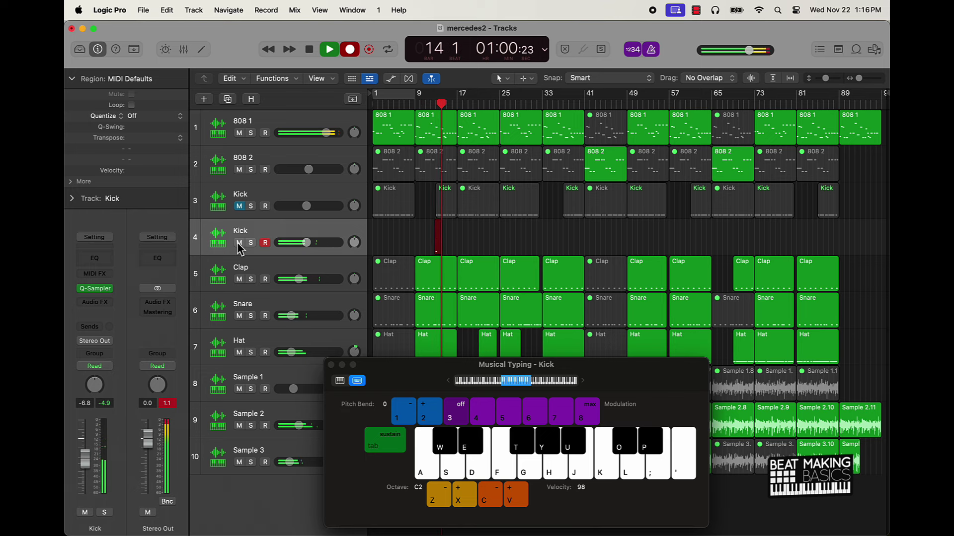
key(k)
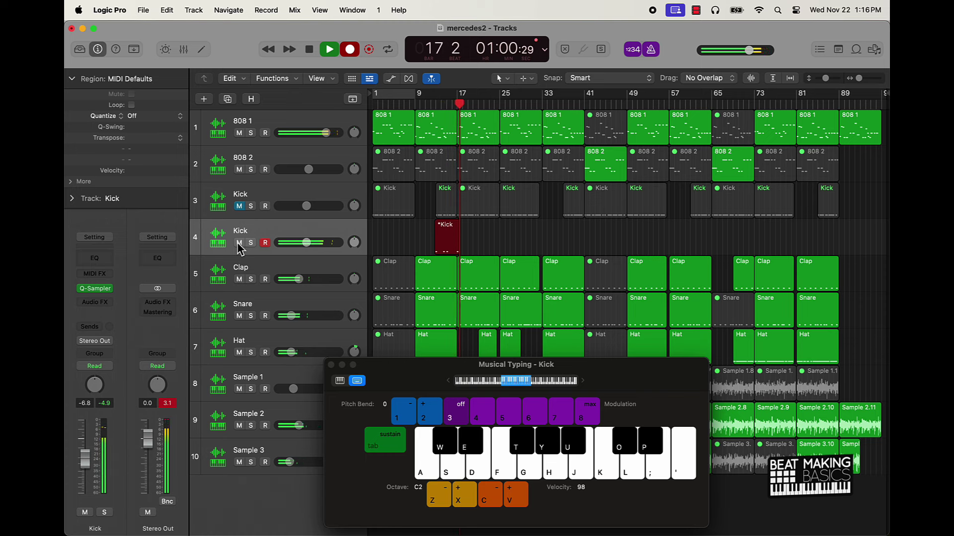
key(k)
key(k)
key(k)
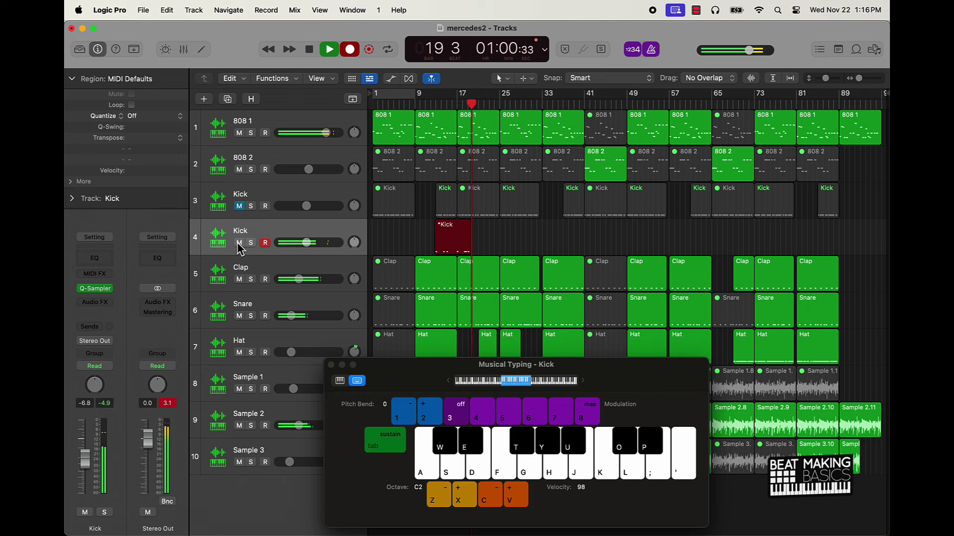
key(k)
key(k)
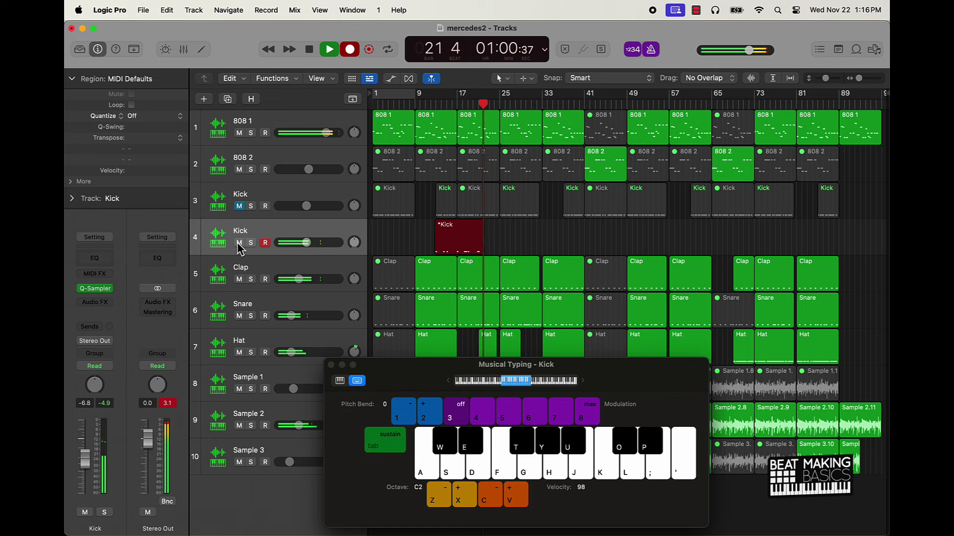
key(k)
key(k)
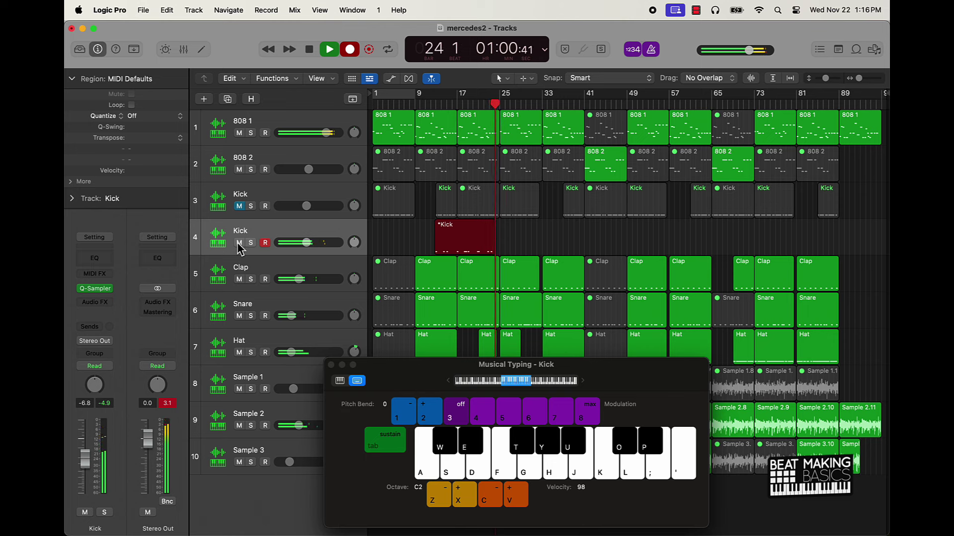
key(k)
key(k)
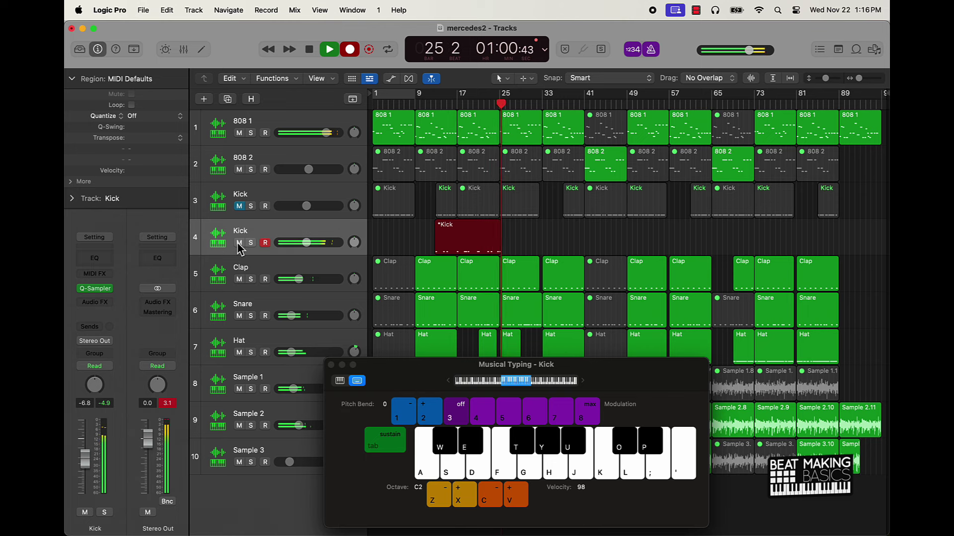
key(k)
key(k)
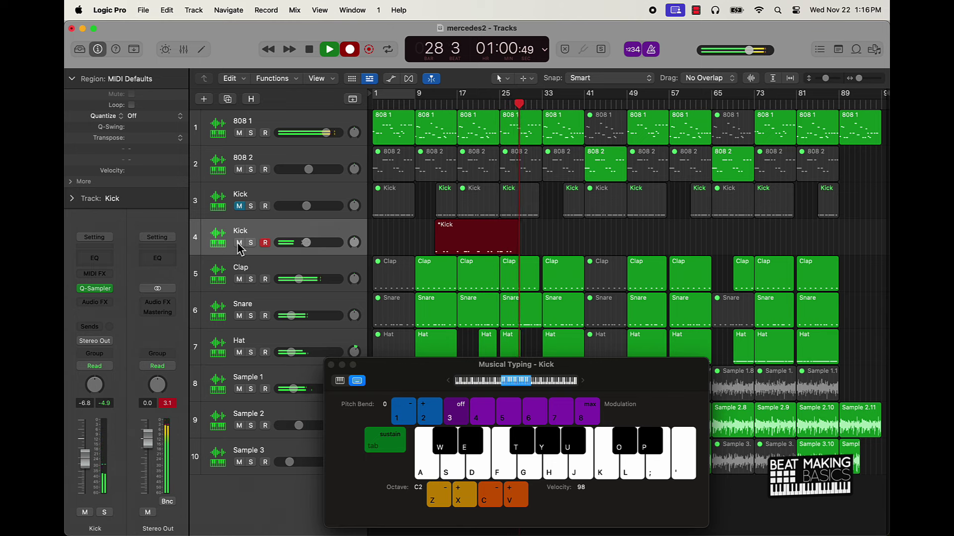
key(k)
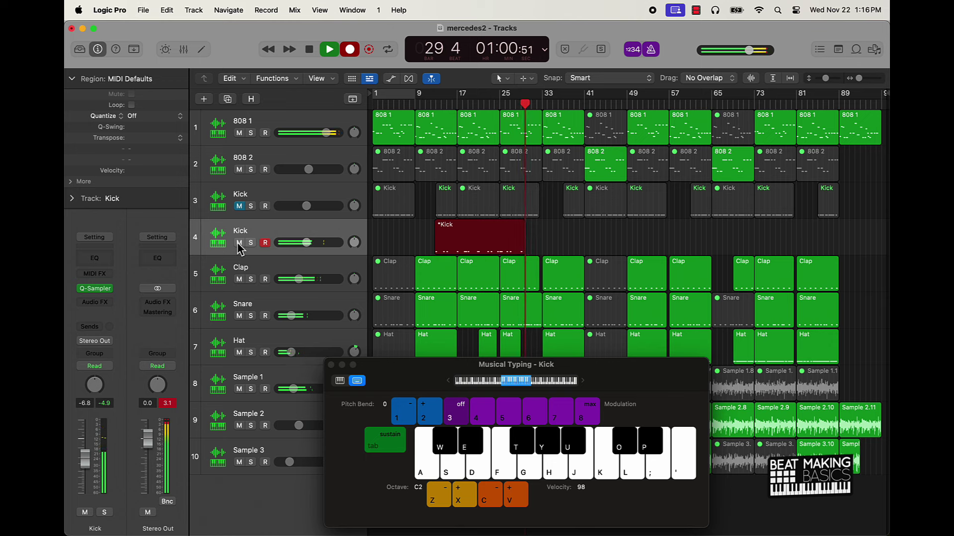
key(k)
key(k)
key(k)
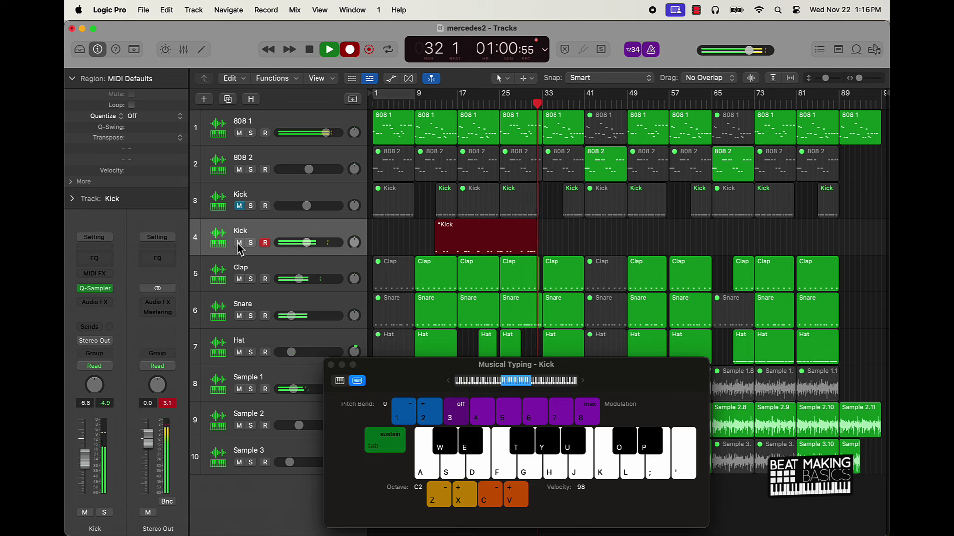
key(k)
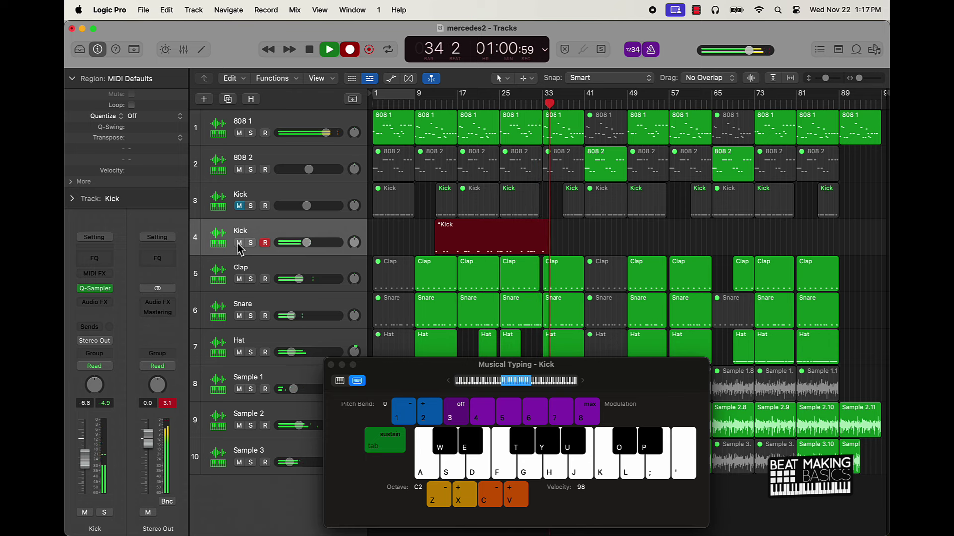
key(k)
key(k)
key(k)
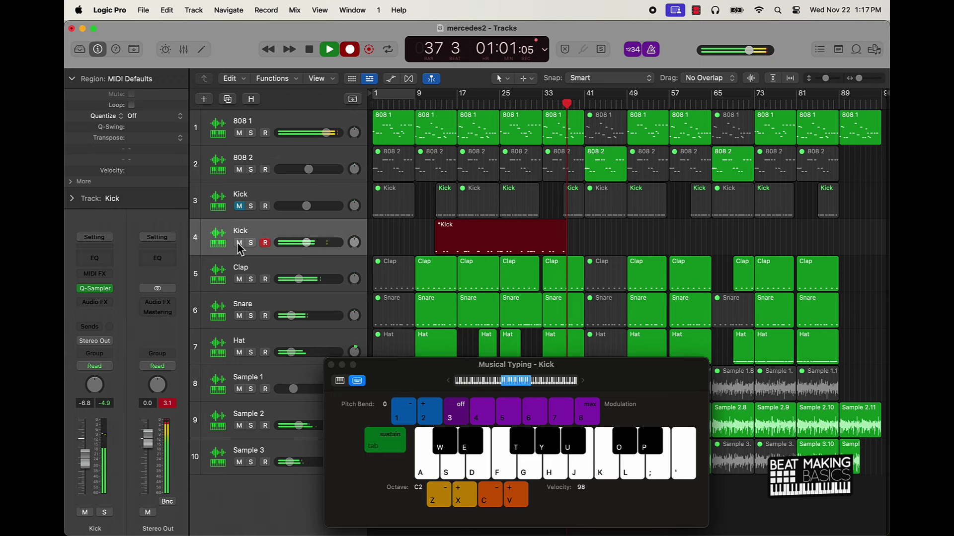
key(k)
key(k)
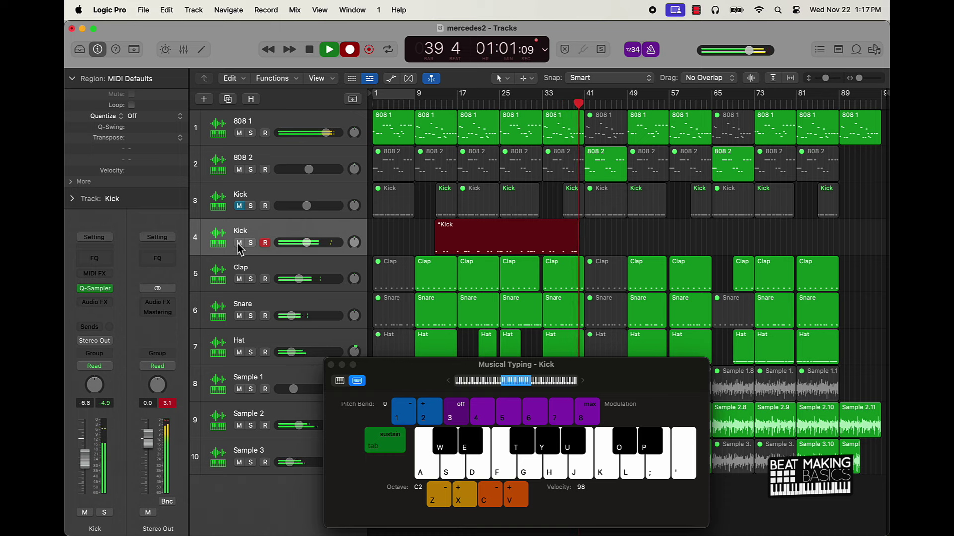
key(k)
key(k)
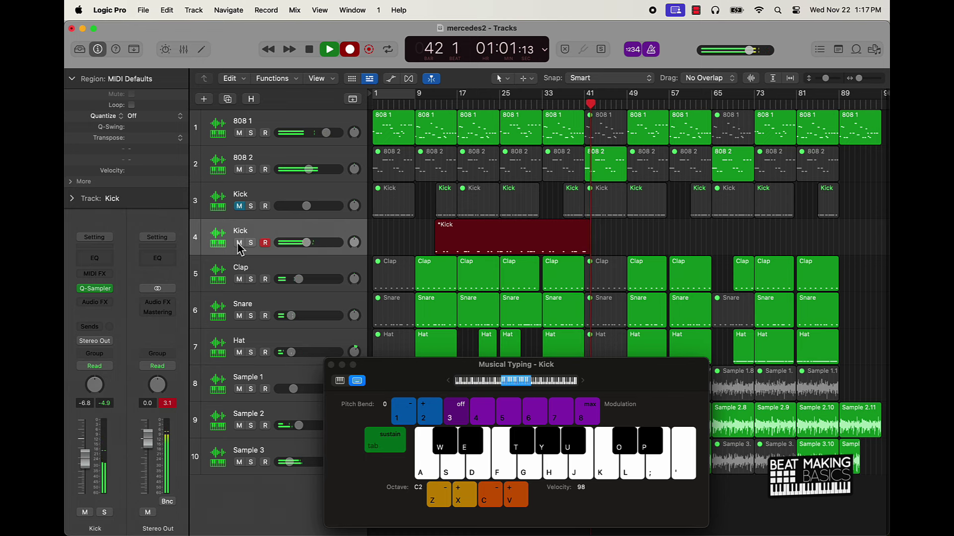
key(k)
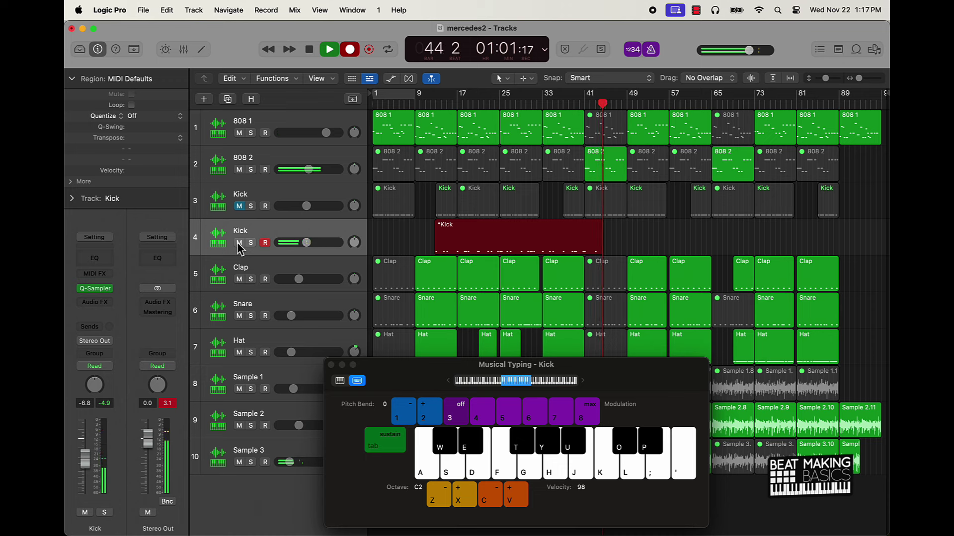
key(k)
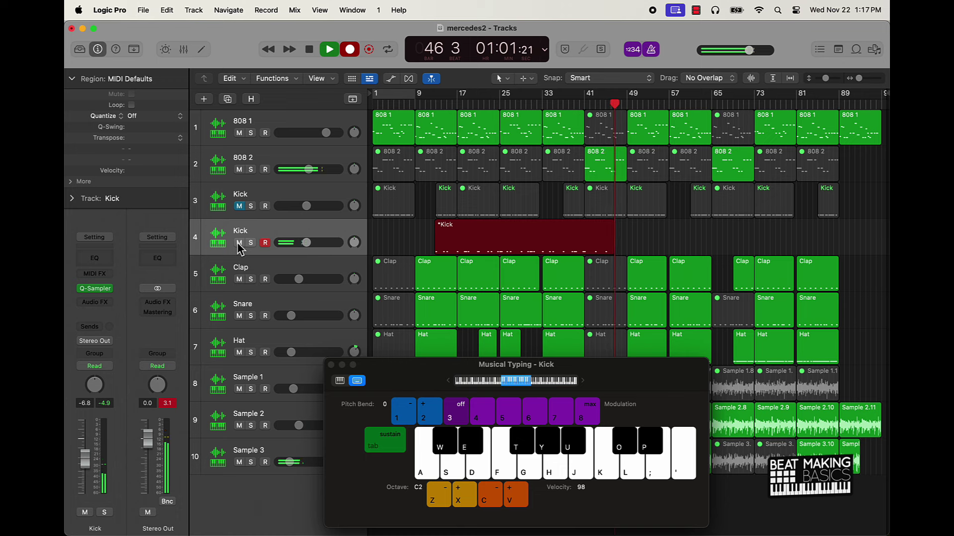
key(k)
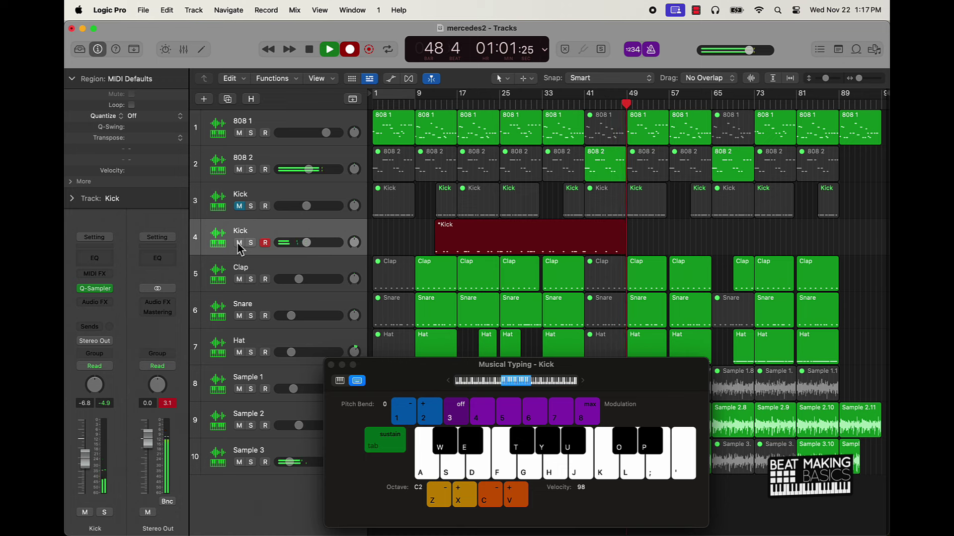
key(k)
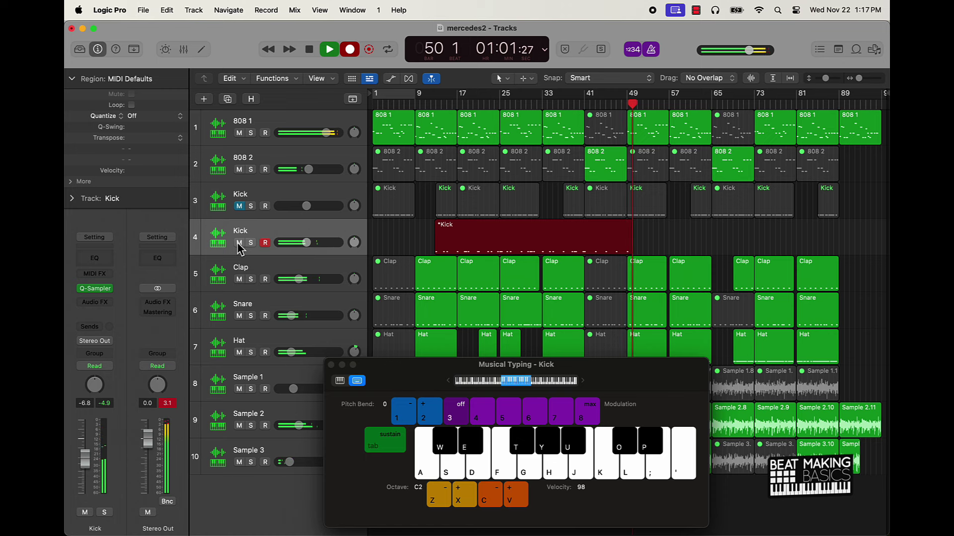
key(k)
key(k)
key(k)
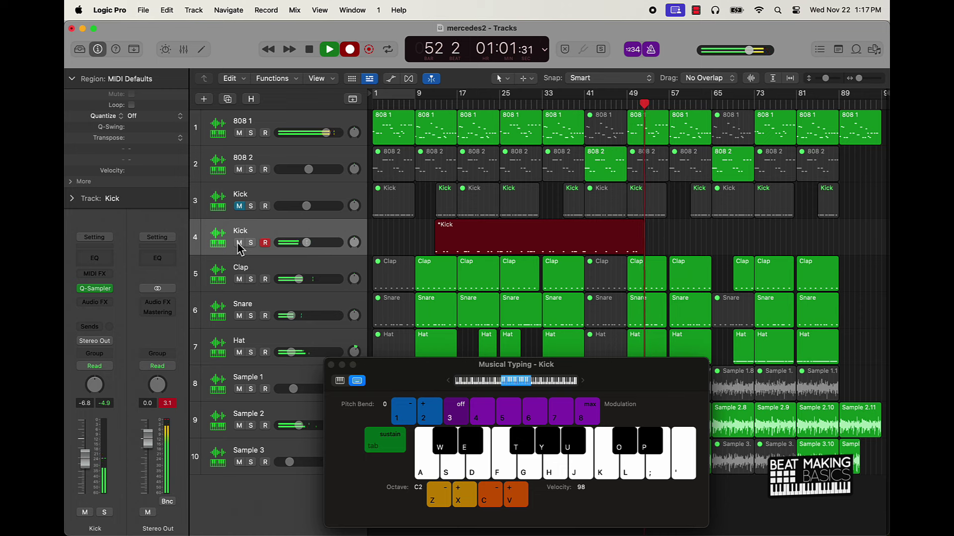
key(k)
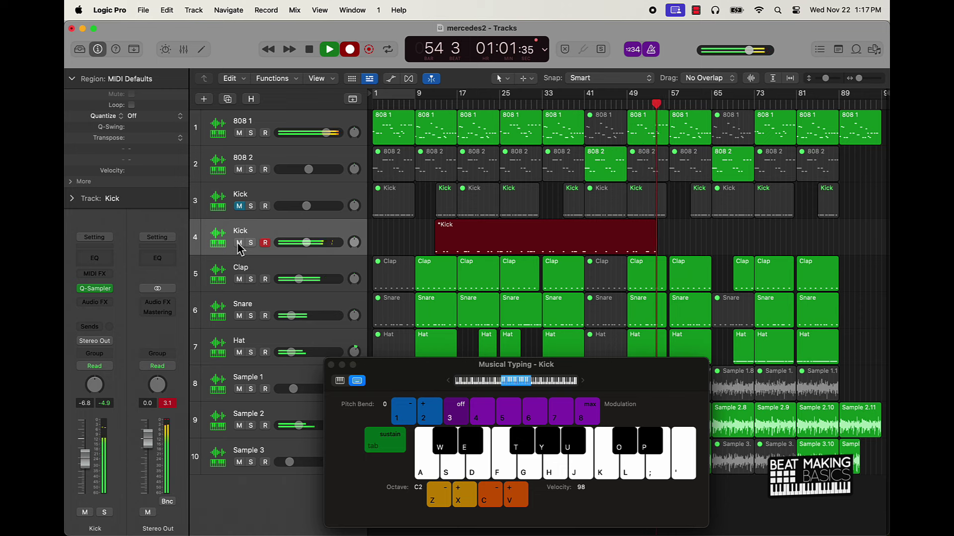
key(k)
key(k)
key(k)
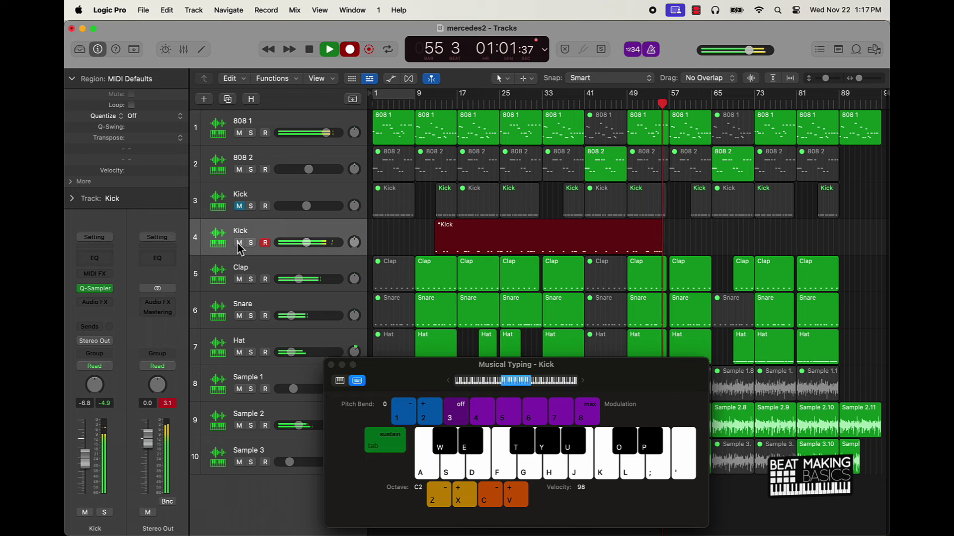
key(k)
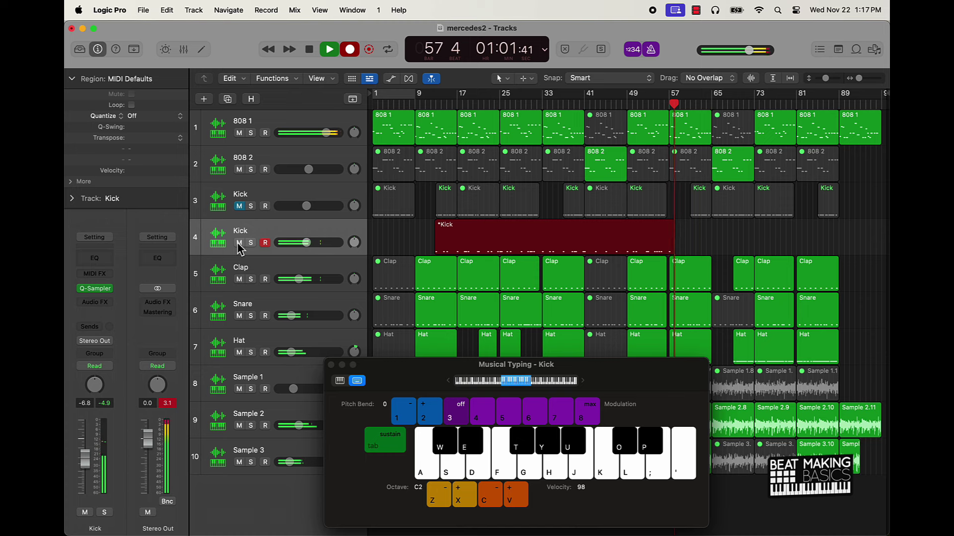
key(k)
key(k)
key(k)
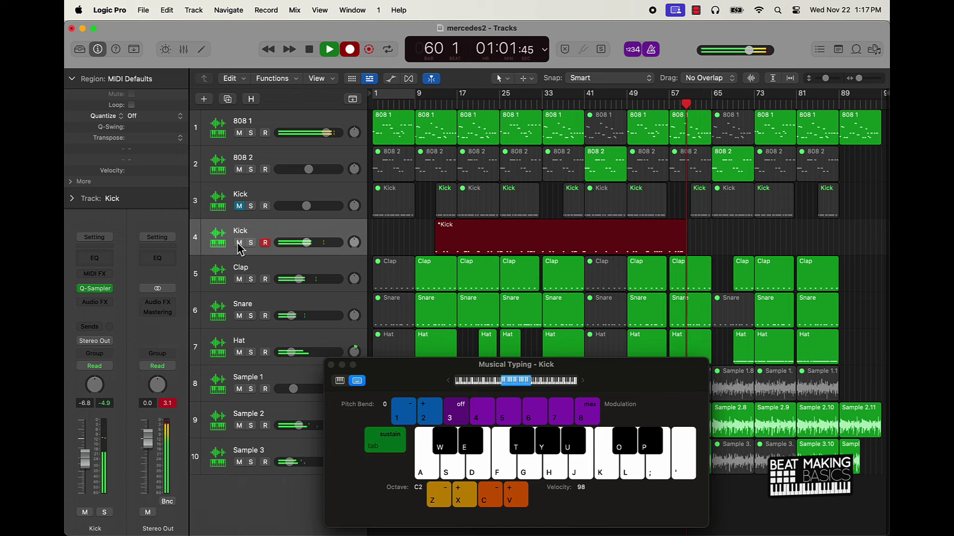
key(k)
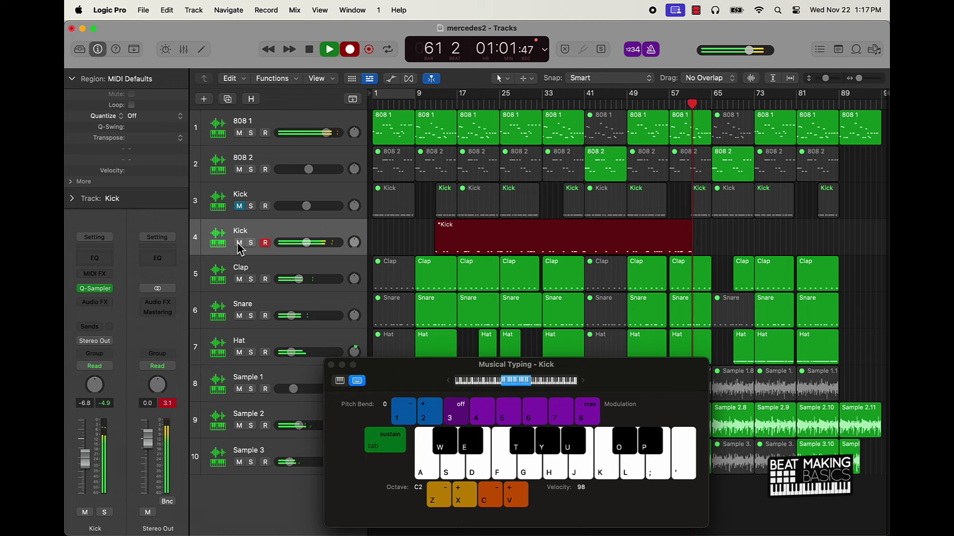
key(k)
key(k)
key(k)
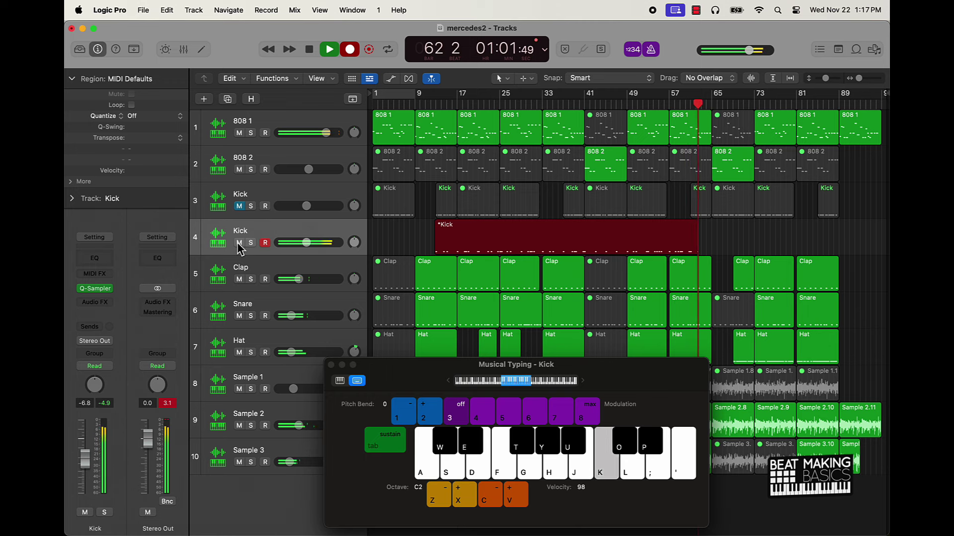
key(k)
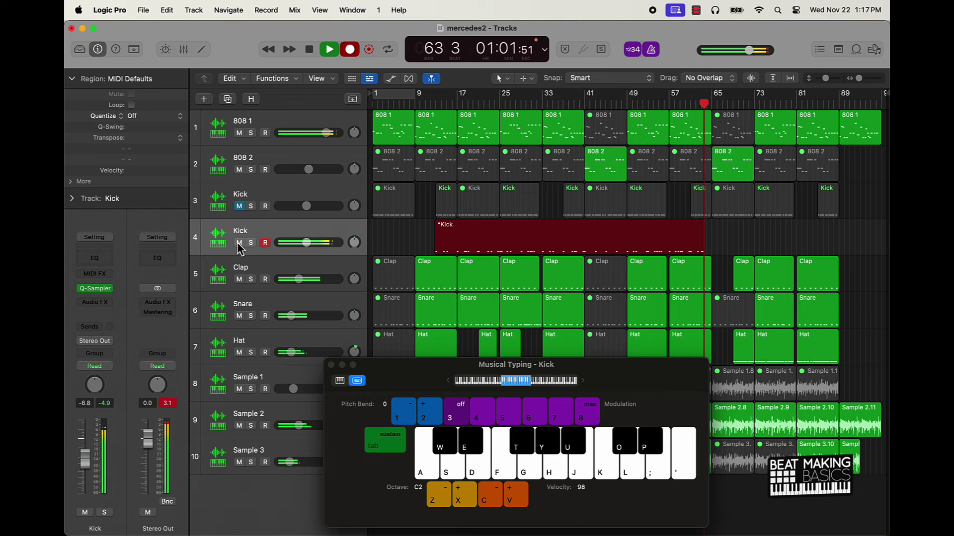
key(k)
key(k)
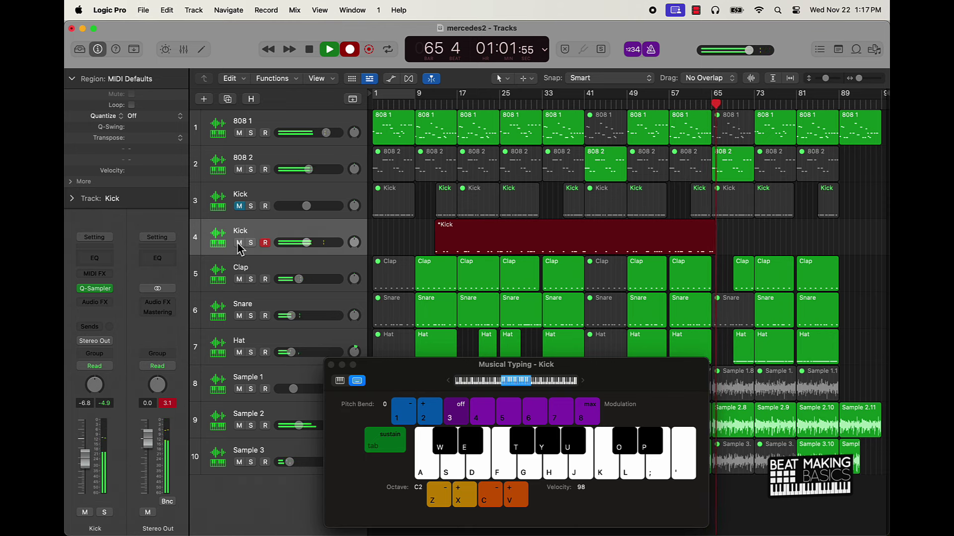
key(k)
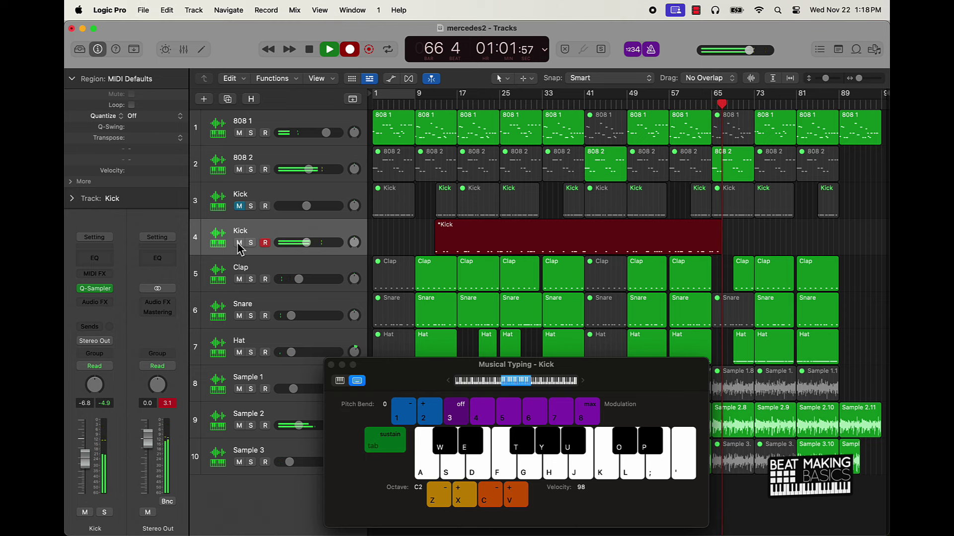
key(k)
key(k)
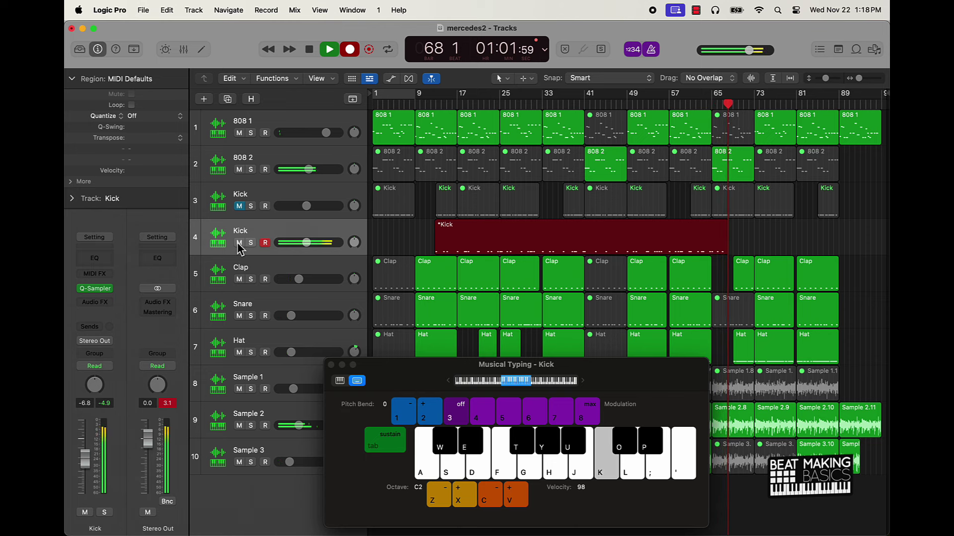
key(k)
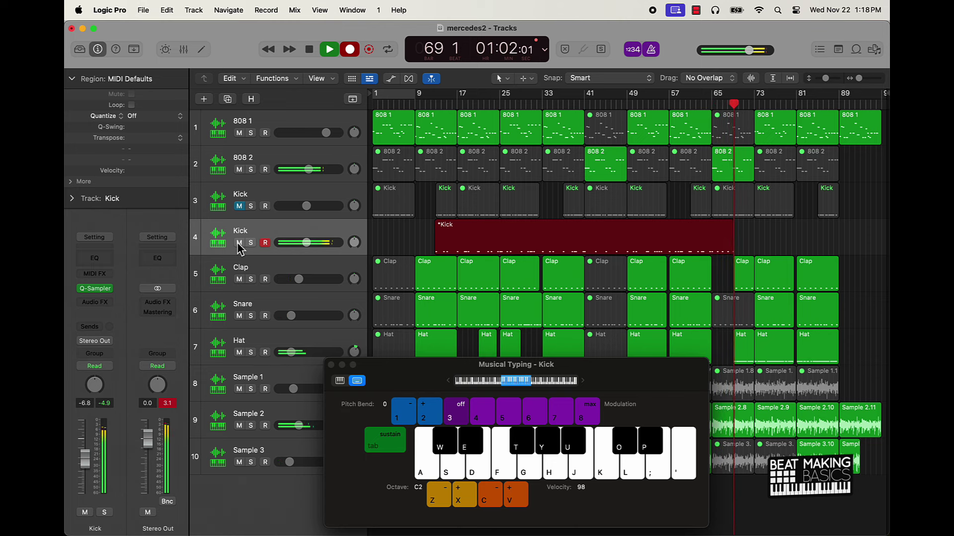
key(k)
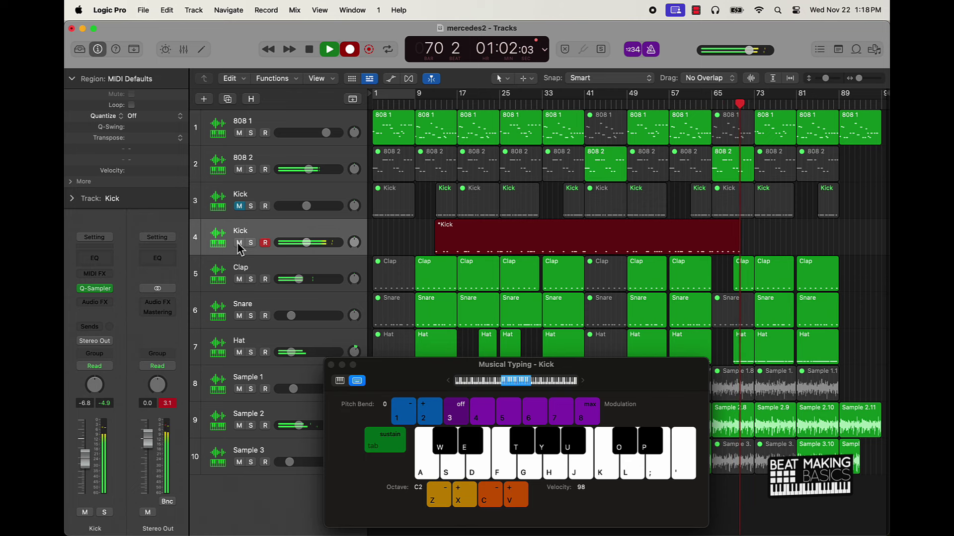
key(k)
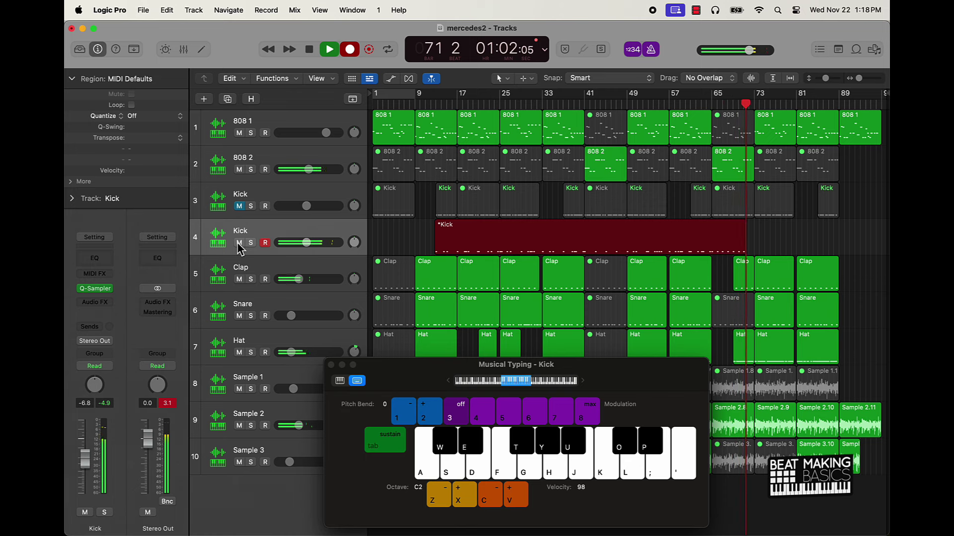
key(k)
key(k)
key(k)
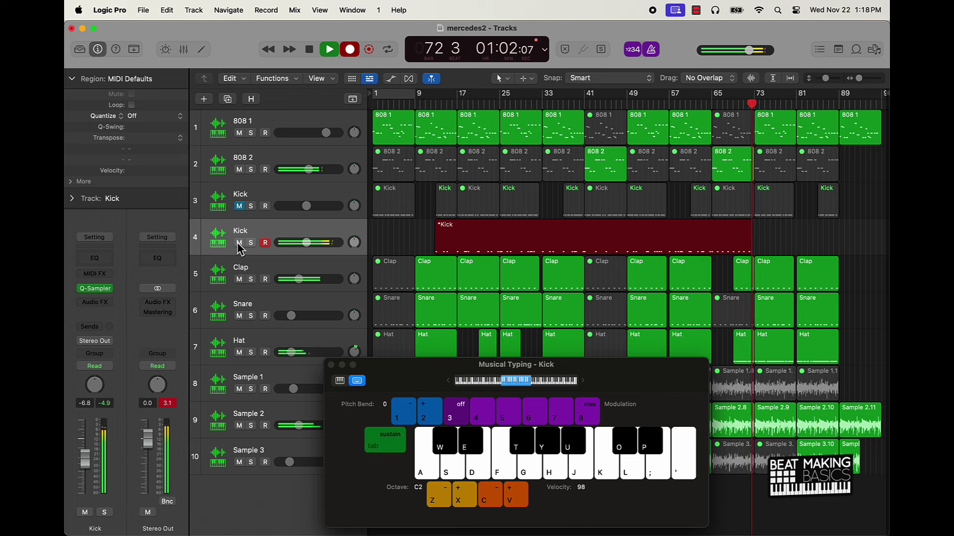
key(k)
key(k)
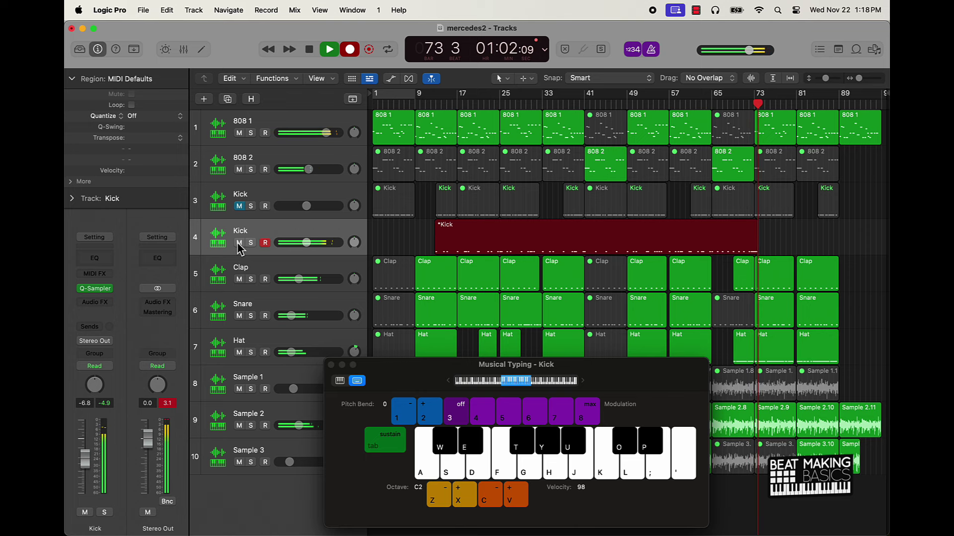
key(k)
key(k)
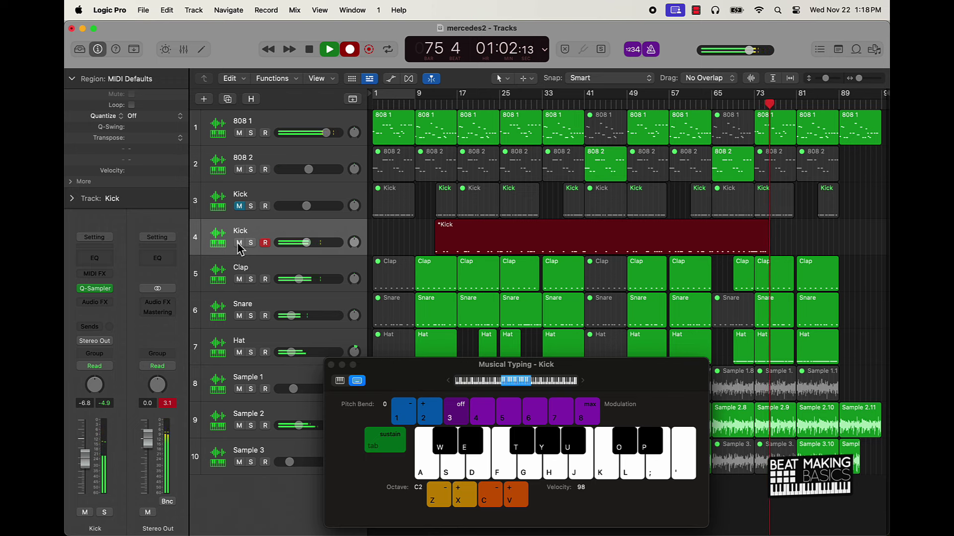
Continue the live kick performance on the duplicated Kick track from bar 75 to about bar 94, then stop recording.
key(k)
key(k)
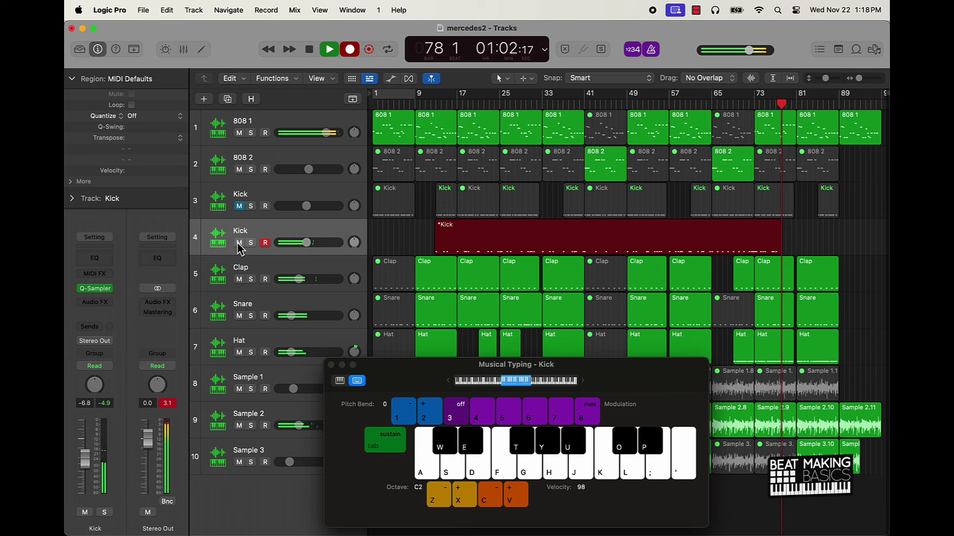
key(k)
key(k)
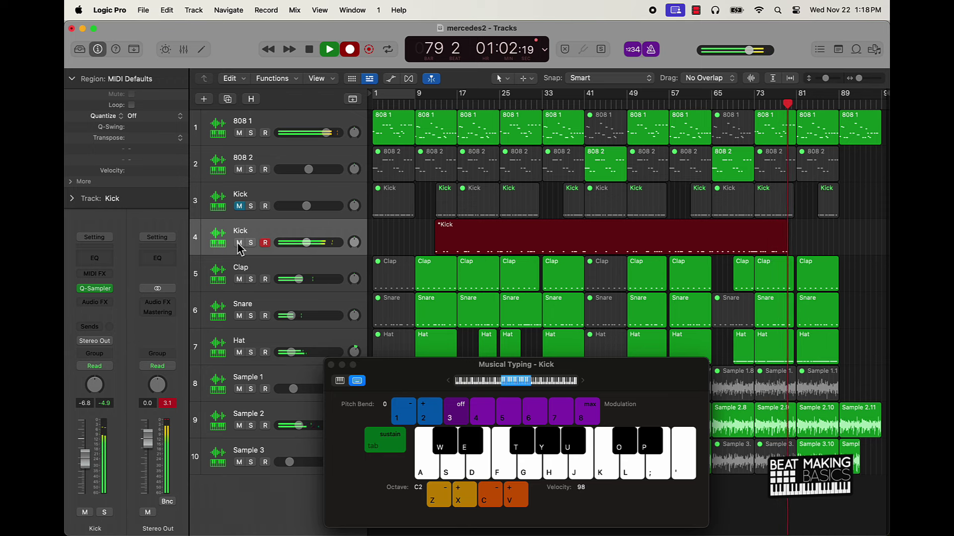
key(k)
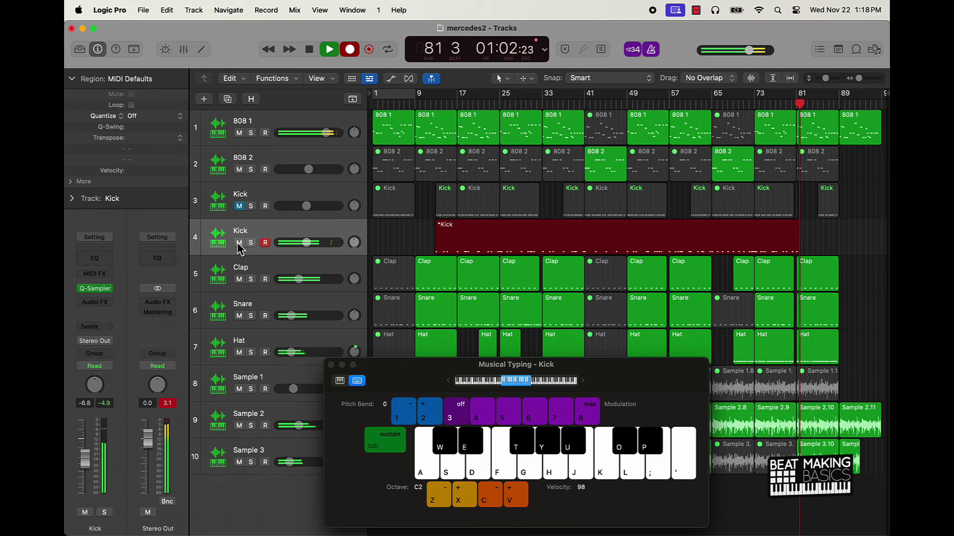
key(k)
key(k)
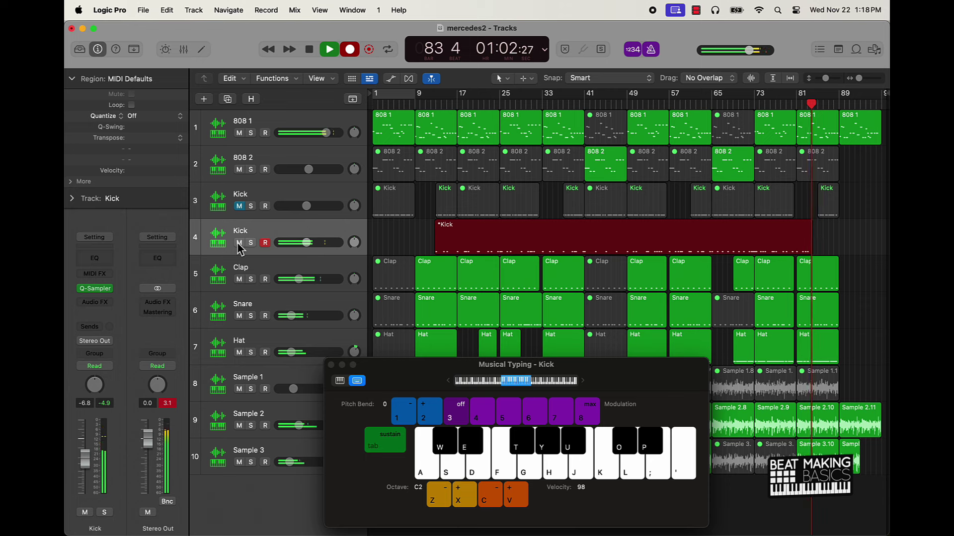
key(k)
key(k)
key(k)
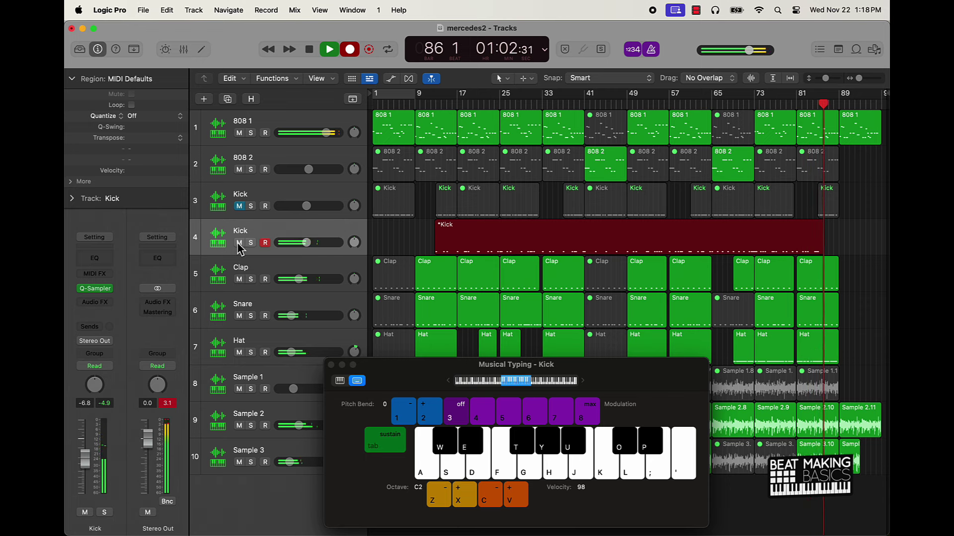
key(k)
key(k)
key(k)
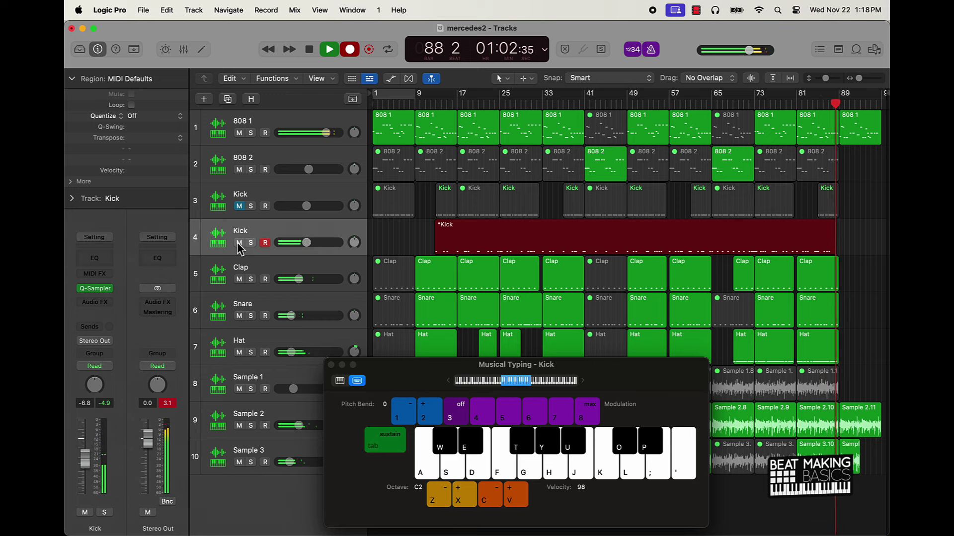
key(k)
key(k)
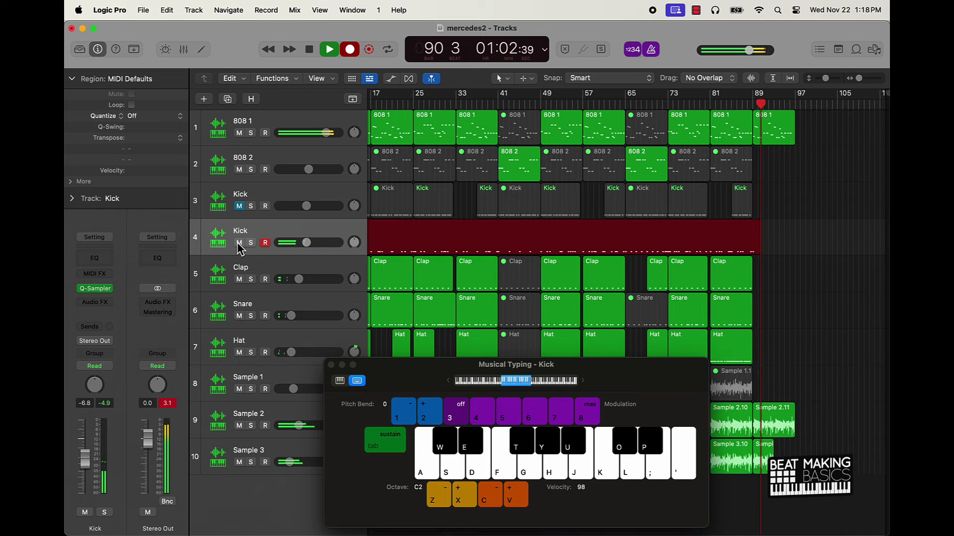
key(k)
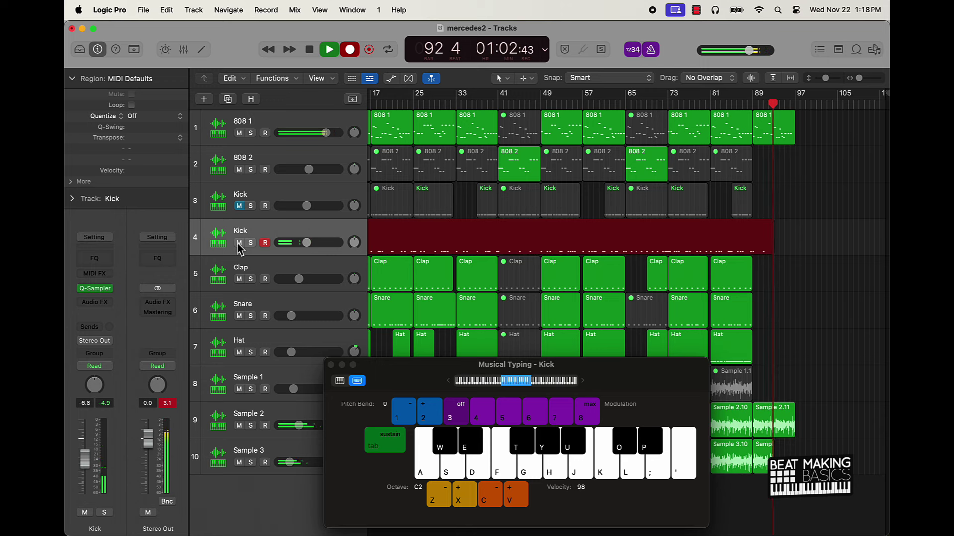
key(k)
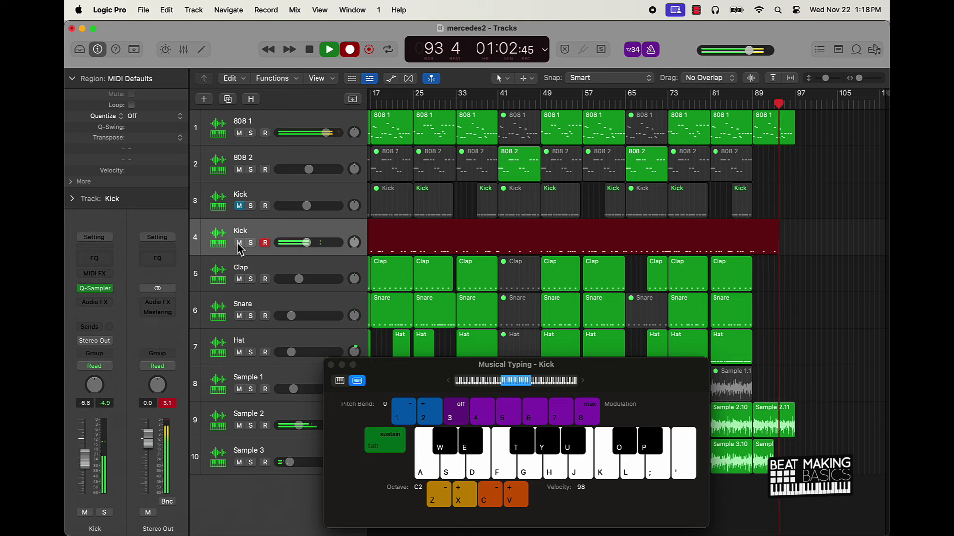
key(space)
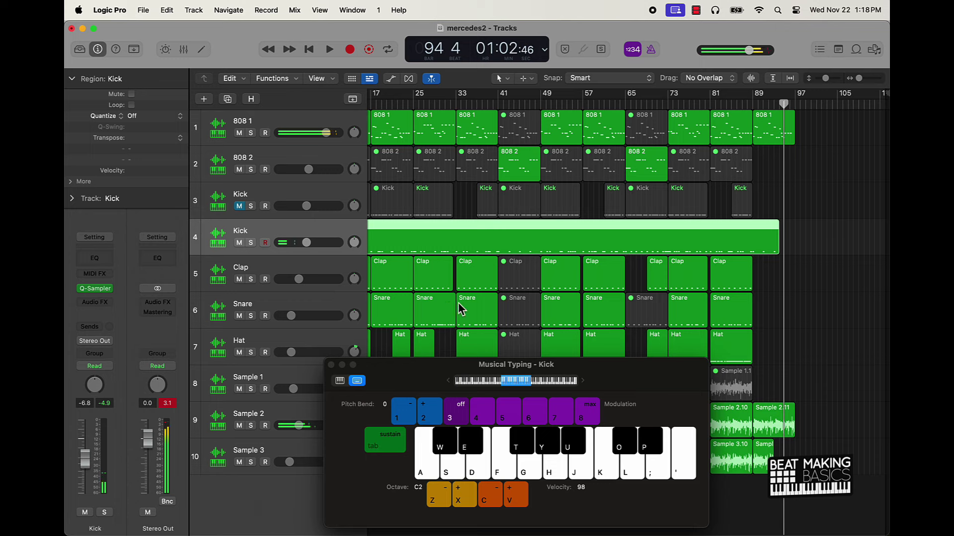
Open the recorded Kick region in the Piano Roll, close Musical Typing, and select all the region's notes.
double_click(539, 241)
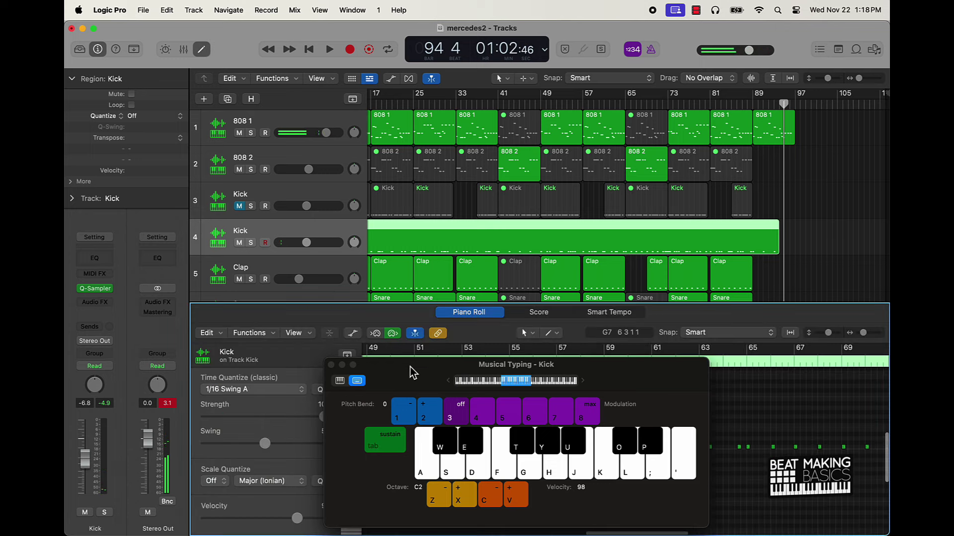
click(331, 366)
key(super+a)
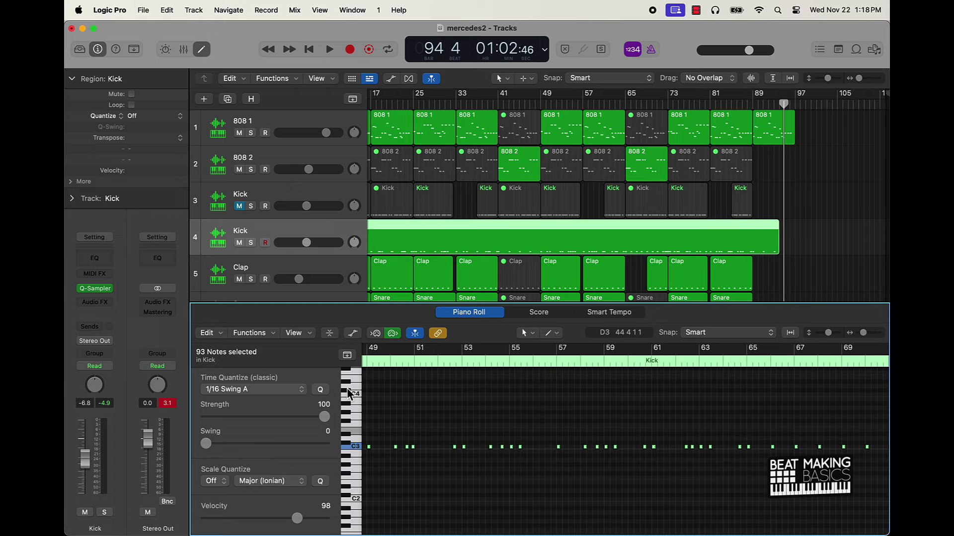
Play the song from the start and extend the beginning of the recorded Kick region back to bar 9.
key(Return)
key(space)
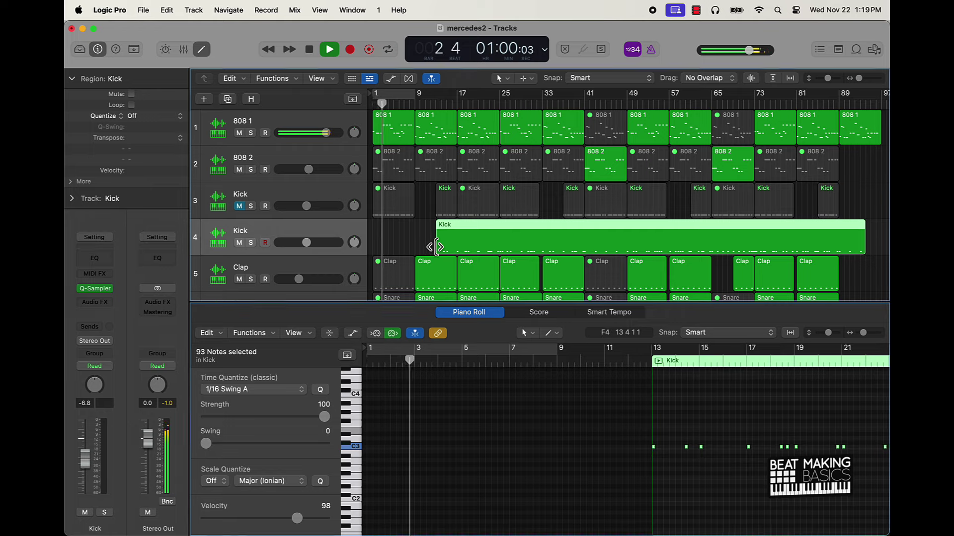
drag(437, 247, 416, 246)
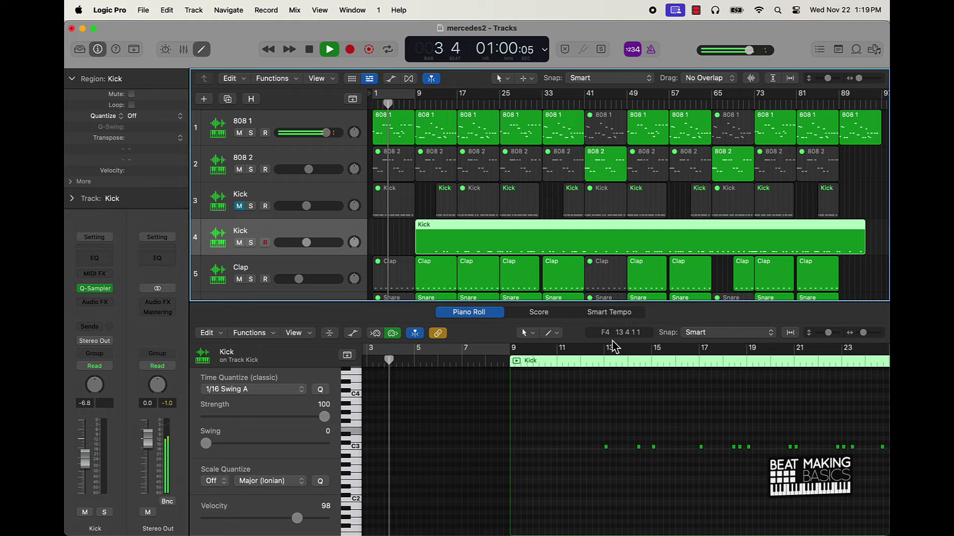
Record missing kick notes with Musical Typing into the extended Kick region from bar 9 to about bar 14, ending recording while playback continues.
key(r)
key(super+k)
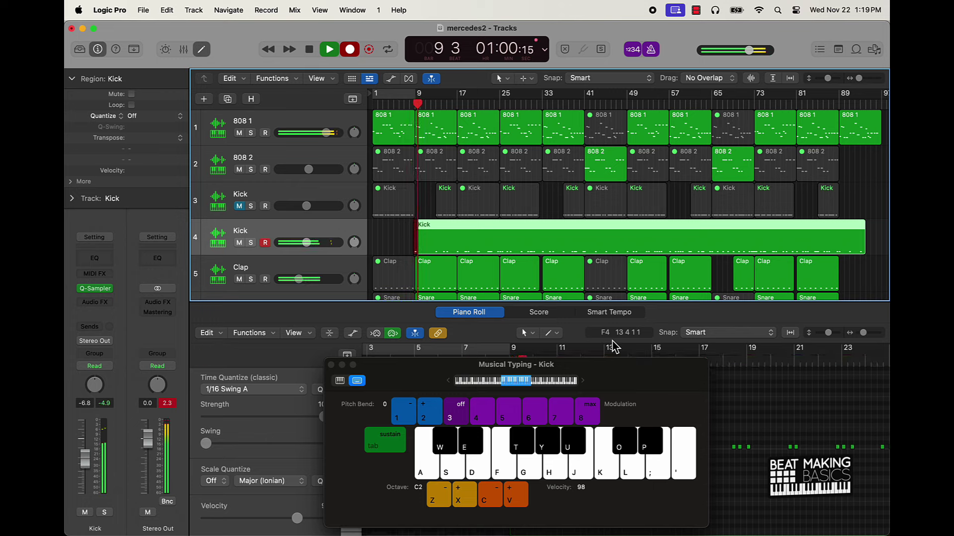
key(k)
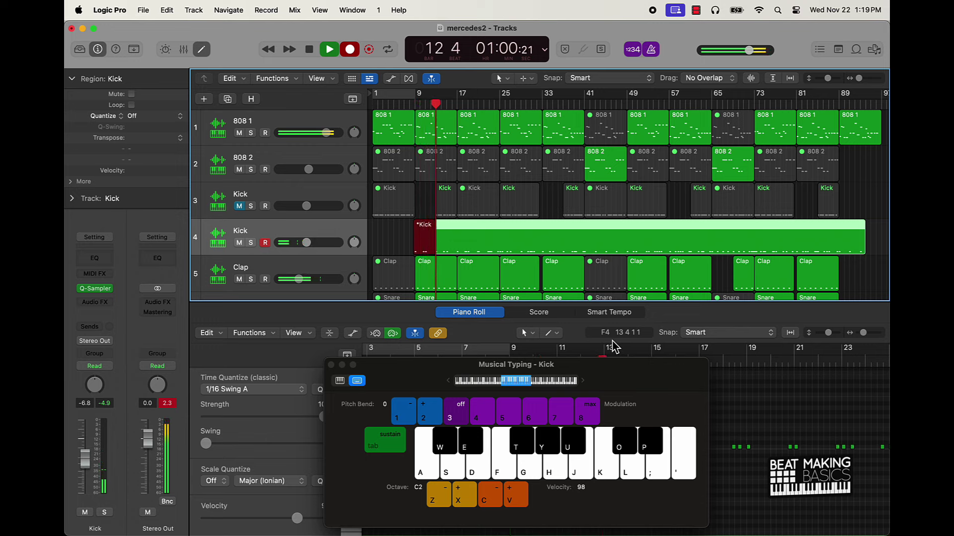
key(k)
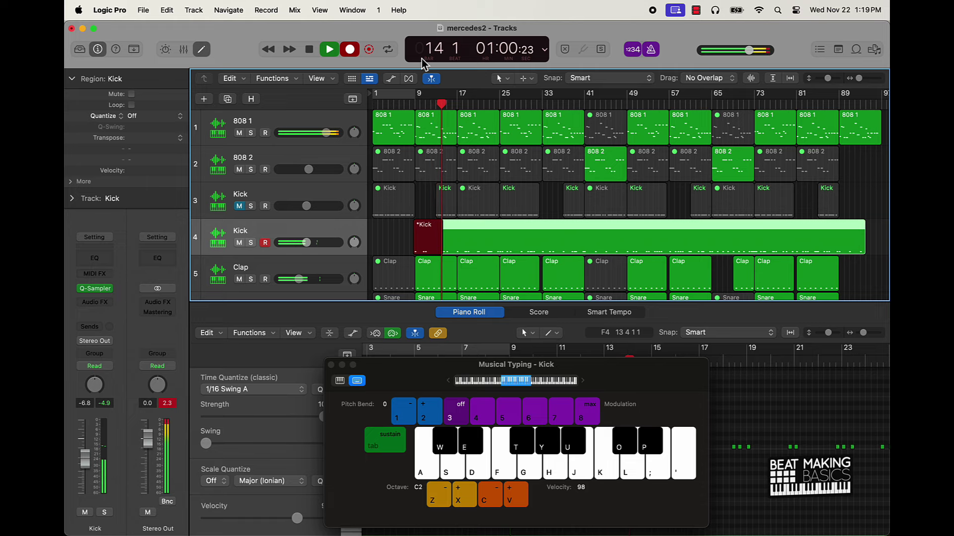
key(k)
click(328, 50)
key(k)
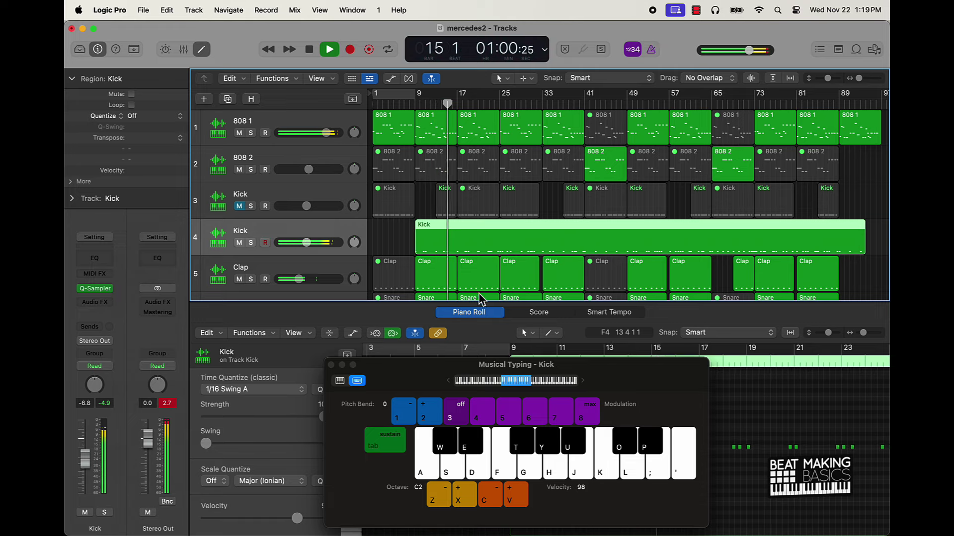
Select all notes of the Kick region in the Piano Roll and close the Musical Typing window.
click(747, 404)
key(super+a)
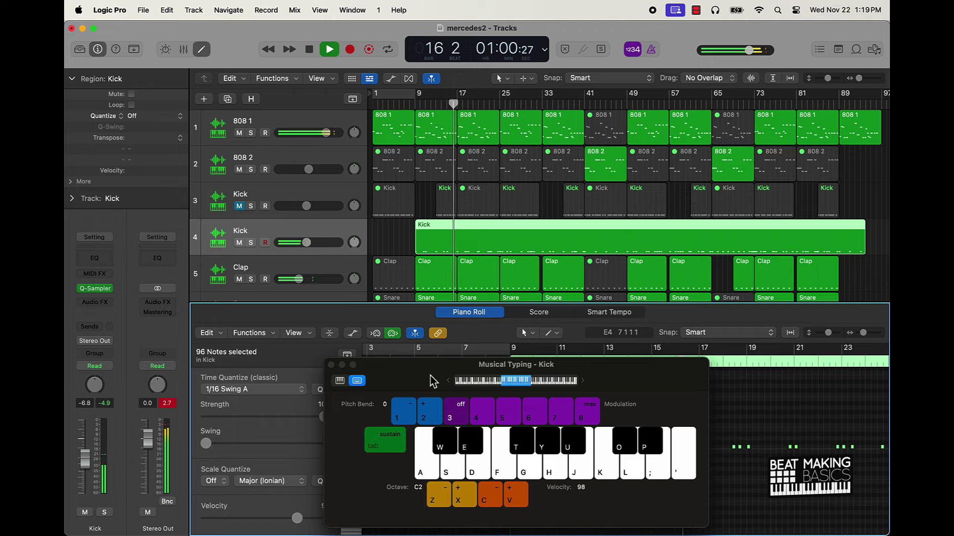
click(331, 365)
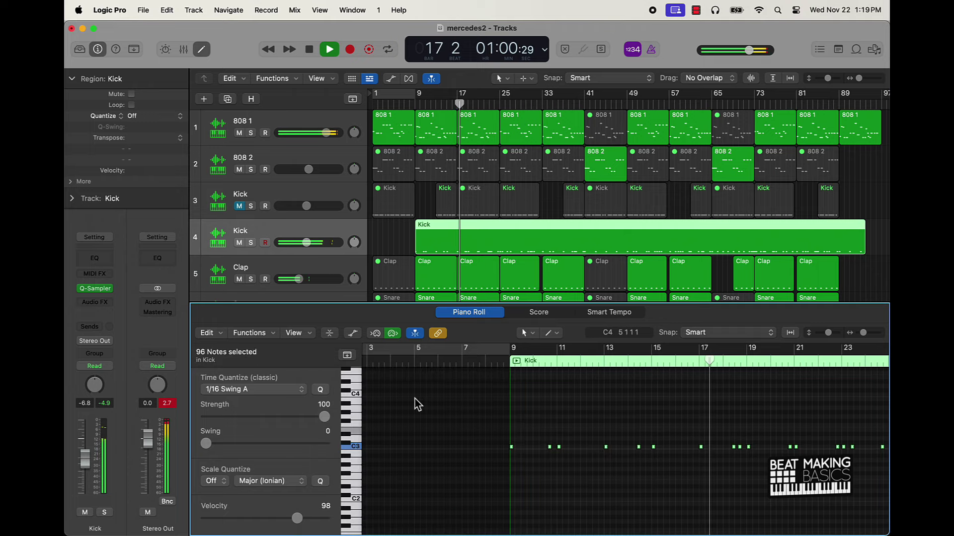
Raise the volume of the unmuted Kick track to about -0.1 dB.
drag(306, 243, 338, 227)
scroll(326, 247, down, 1)
scroll(343, 224, down, 1)
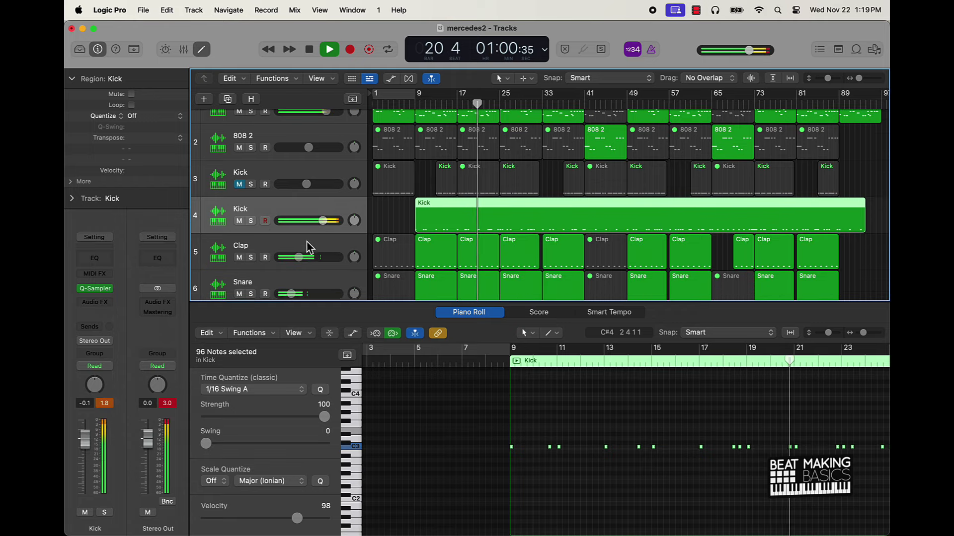
In the Kick's Quick Sampler, set a 0.005 s fade-in and about +2 dB amp volume, with the filter enabled.
click(95, 289)
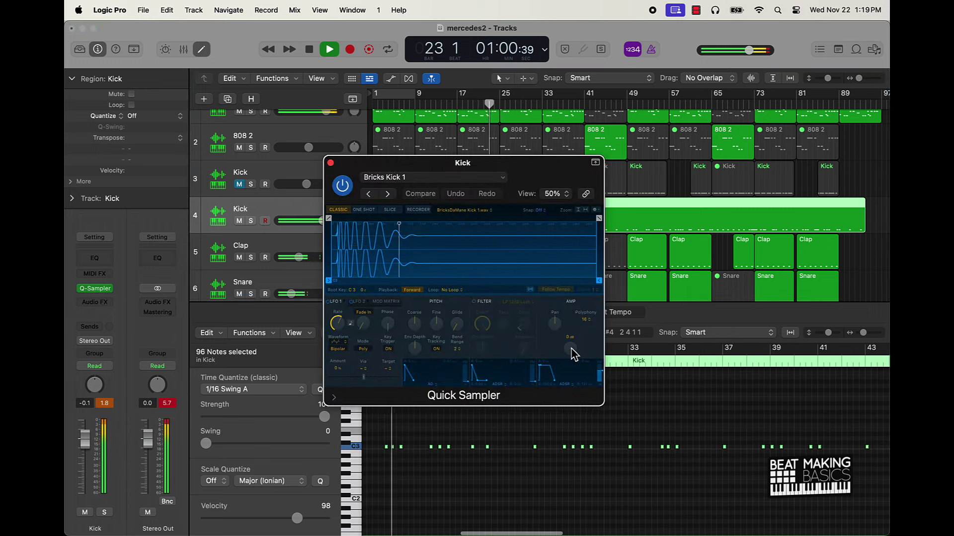
click(332, 215)
mouse_move(581, 361)
mouse_down()
mouse_move(572, 362)
mouse_move(575, 346)
mouse_up()
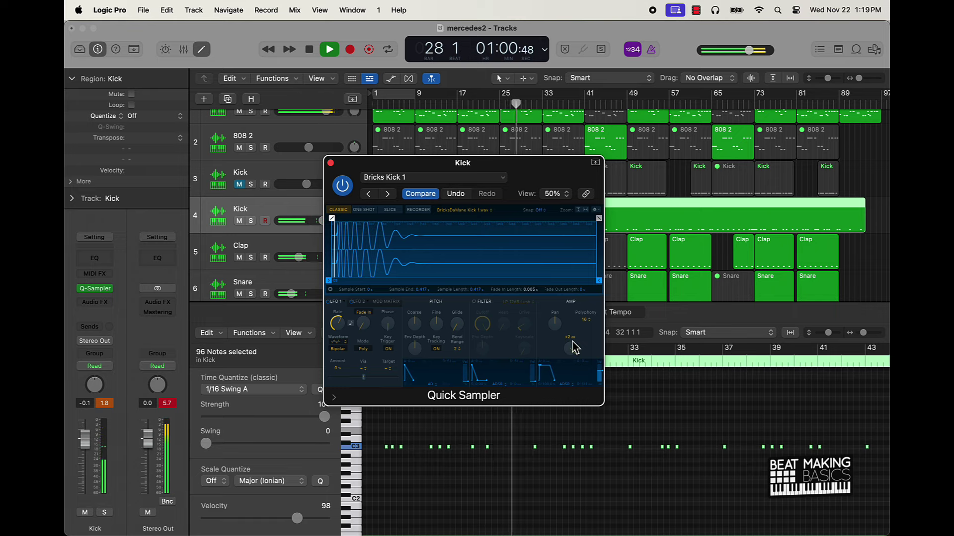
click(474, 302)
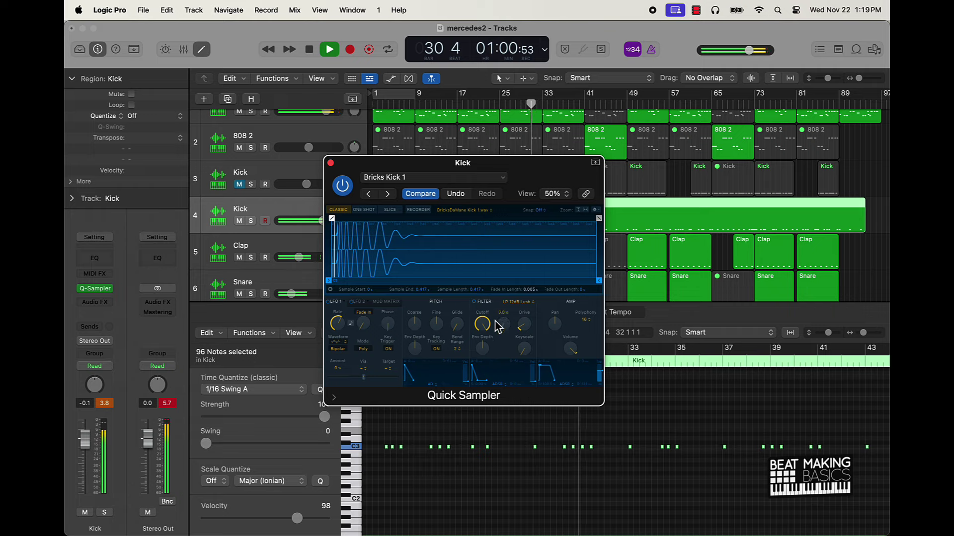
Lower the Kick channel fader to about -3.7 dB and reset its peak level display.
drag(99, 438, 98, 448)
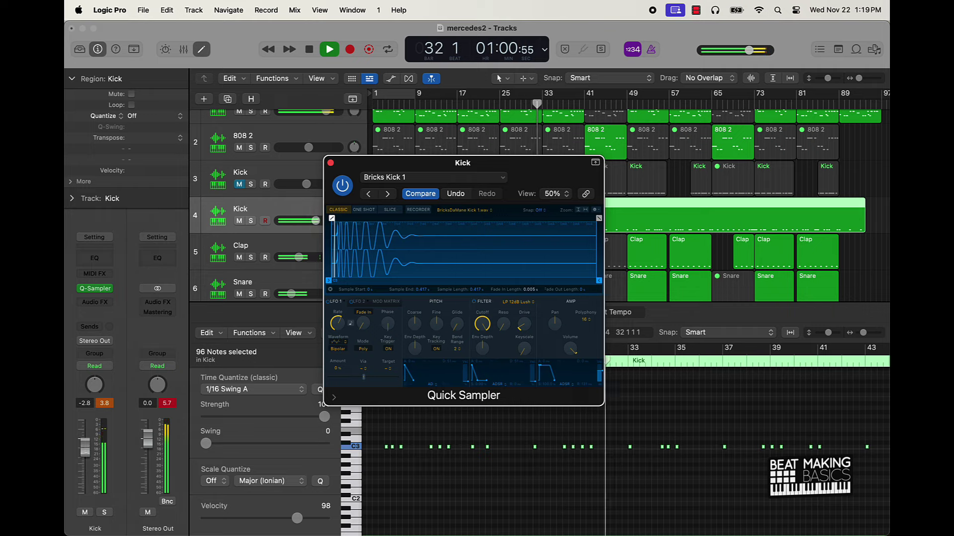
click(104, 403)
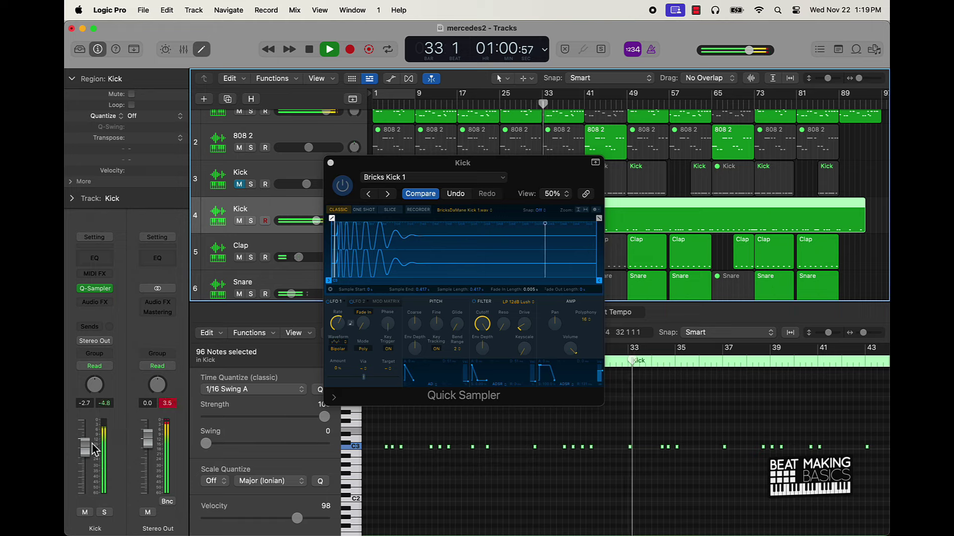
drag(85, 446, 85, 450)
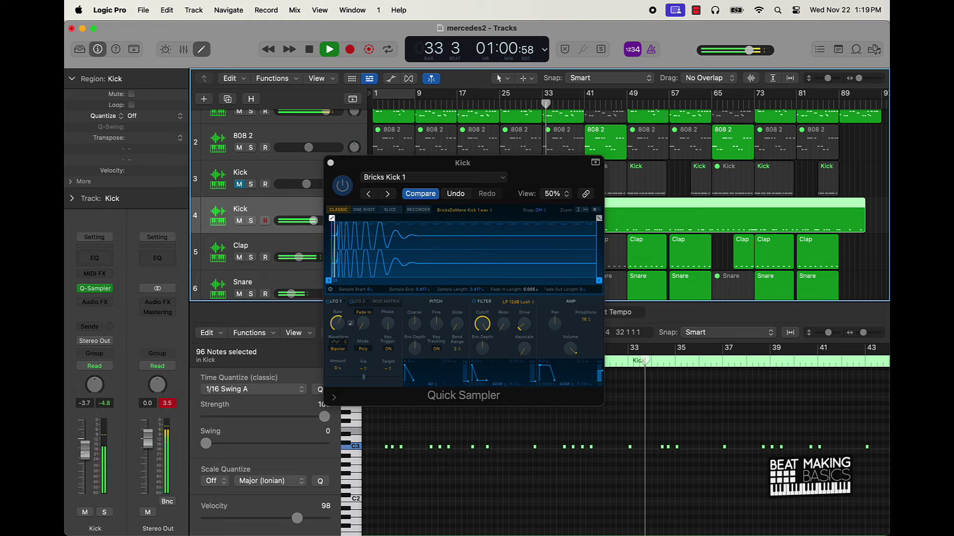
Insert the Ozone 11 Equalizer on the Kick and add a Brickwall Low-Pass band at about 5364 Hz.
click(102, 304)
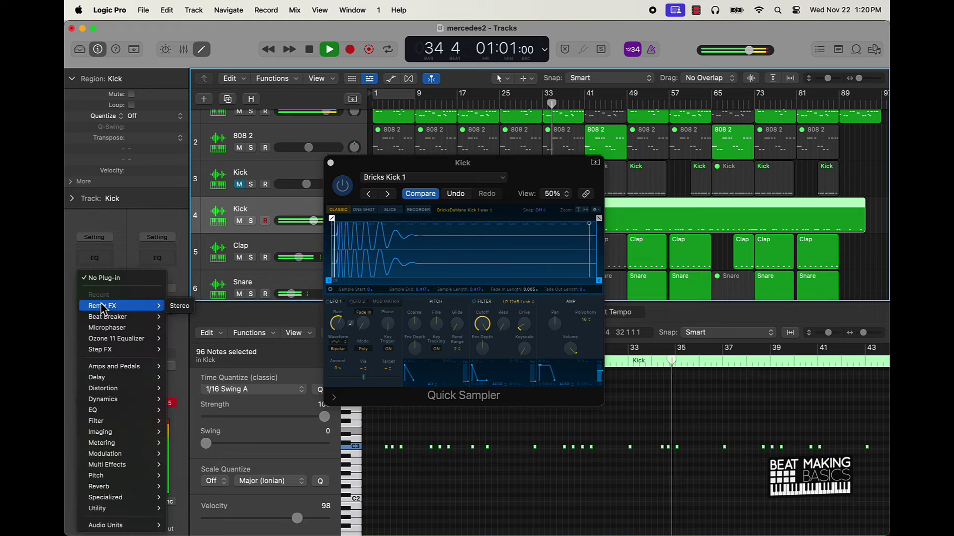
click(135, 340)
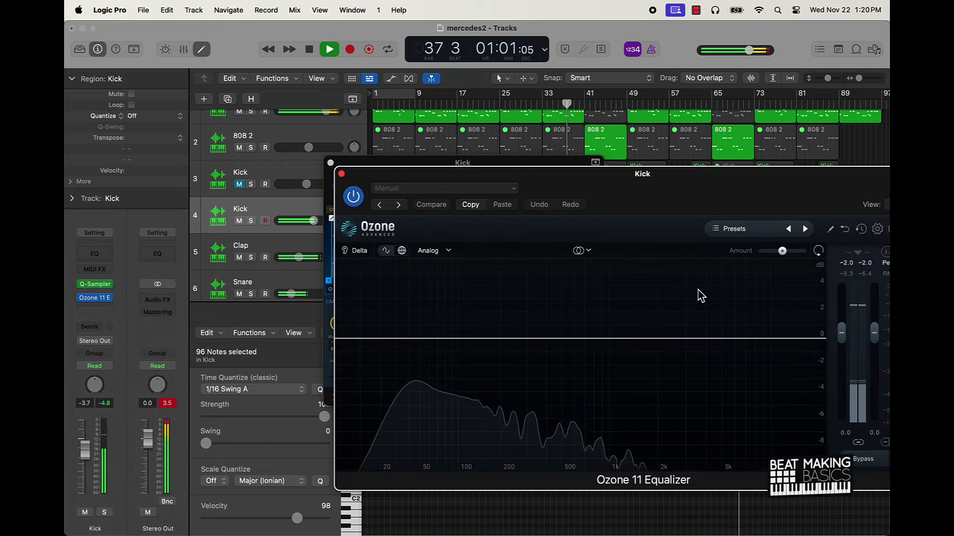
click(726, 338)
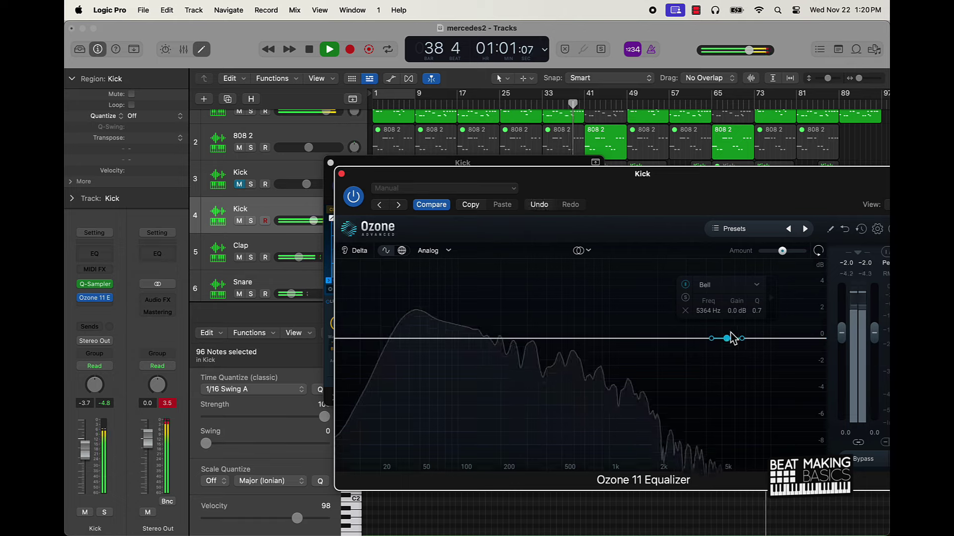
click(728, 287)
mouse_move(740, 365)
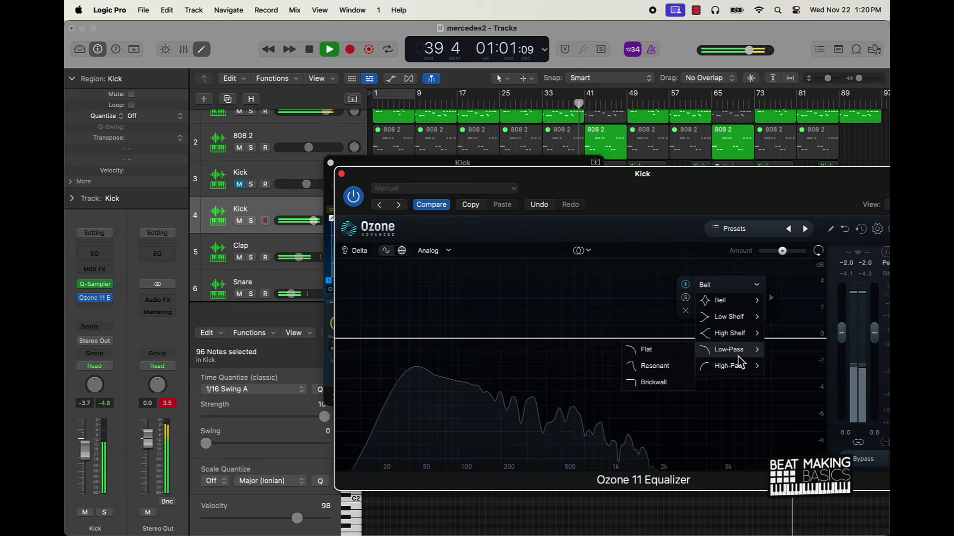
mouse_move(728, 350)
click(655, 382)
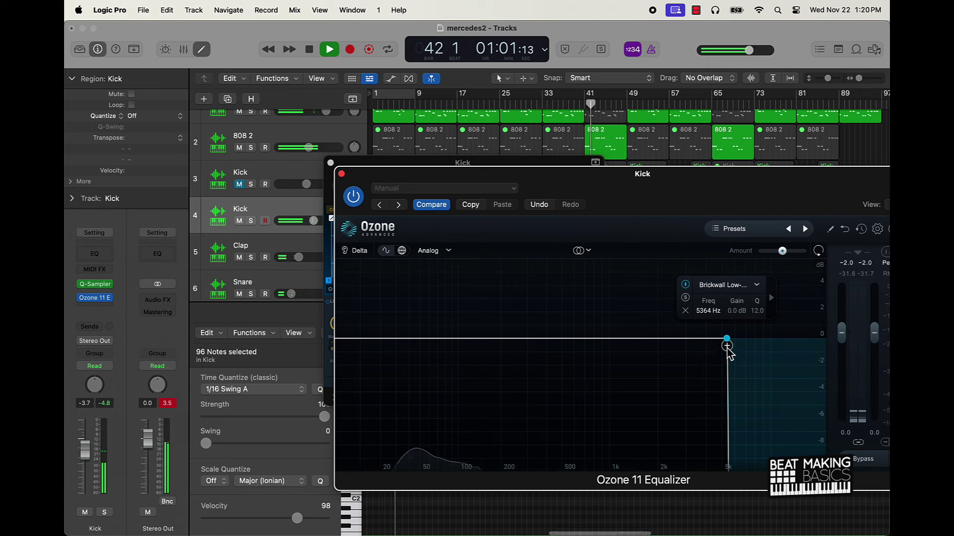
Adjust the cutoff of the Brickwall Low-Pass band to about 6982 Hz.
drag(726, 342, 705, 349)
drag(705, 348, 722, 348)
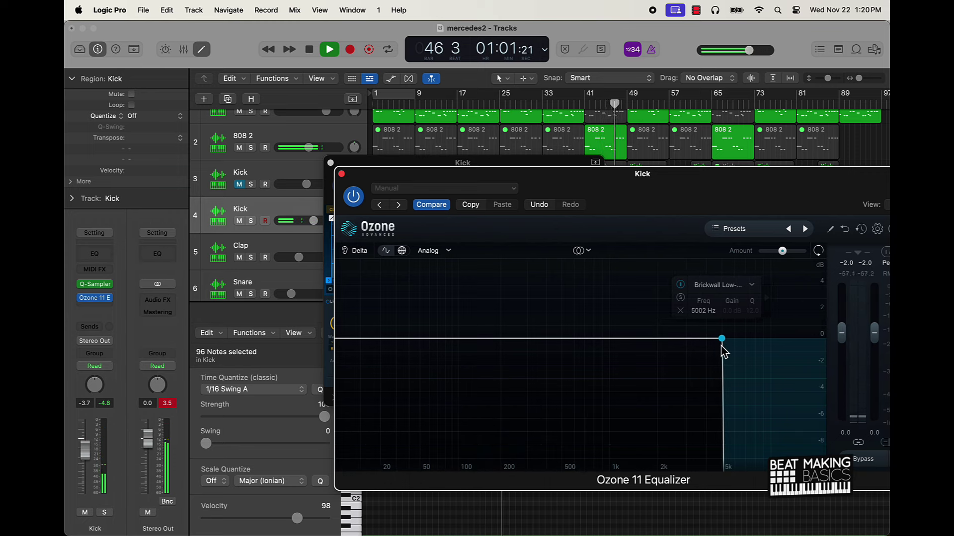
drag(724, 351, 745, 362)
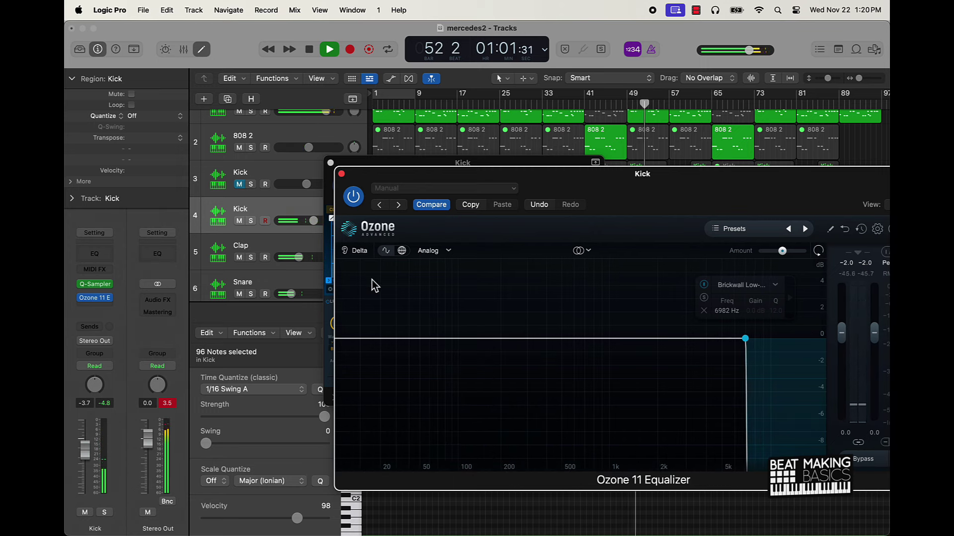
Add a Flat High-Pass band at 20 Hz to the equalizer and set its slope to 12 dB/oct.
click(380, 338)
click(398, 285)
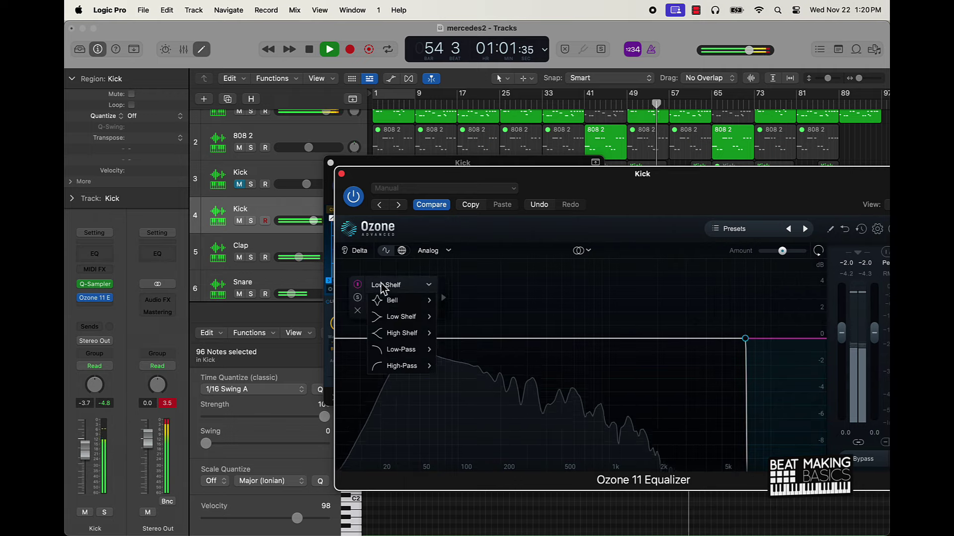
mouse_move(379, 321)
mouse_move(389, 366)
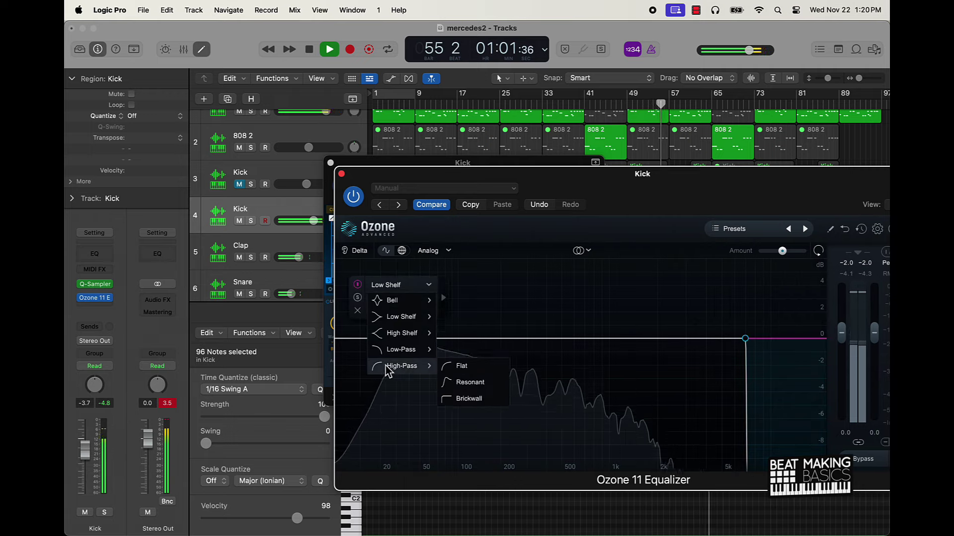
click(453, 367)
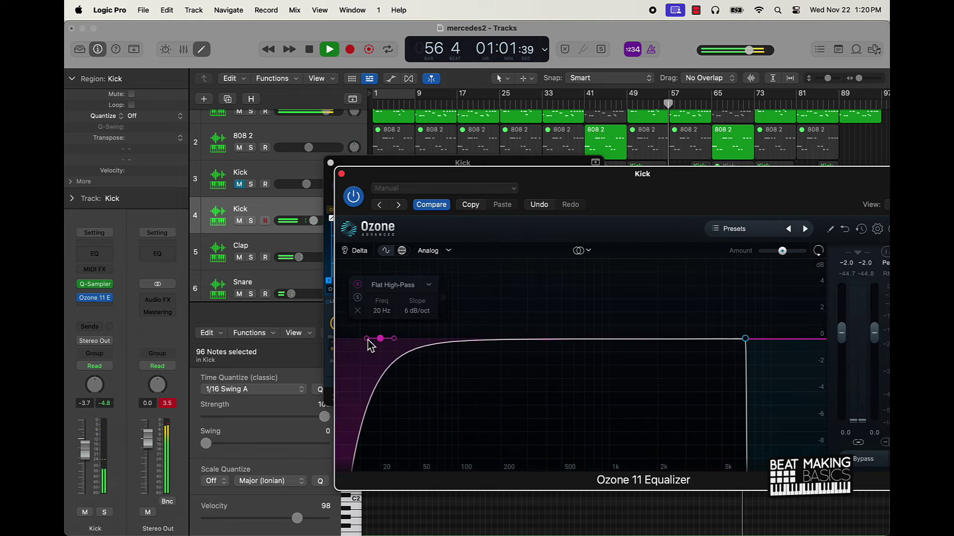
drag(368, 340, 395, 341)
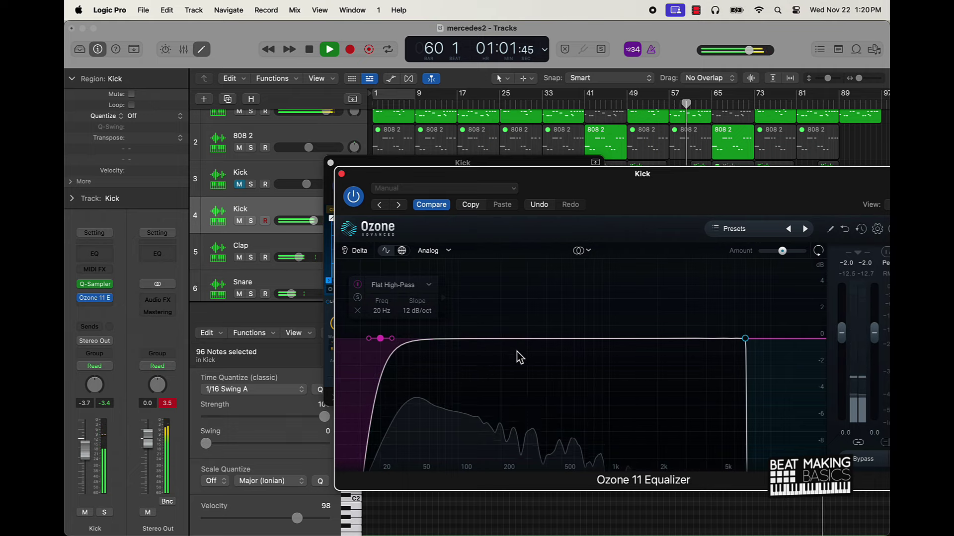
Cut the Kick's mids with a Bell band of about -3.9 dB at 842 Hz and close the plug-in windows.
mouse_move(570, 338)
mouse_down()
mouse_move(598, 386)
mouse_move(637, 402)
mouse_move(598, 397)
mouse_up()
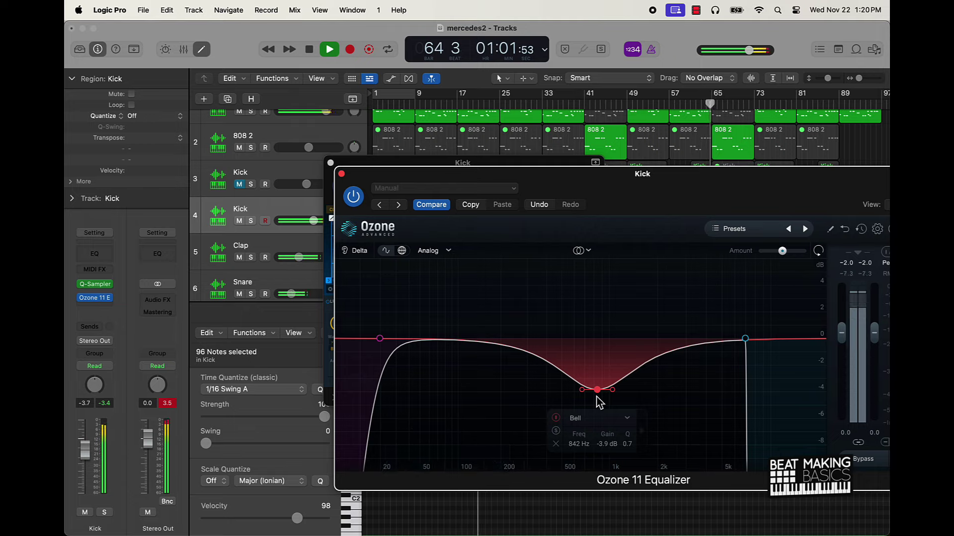
click(341, 174)
click(331, 163)
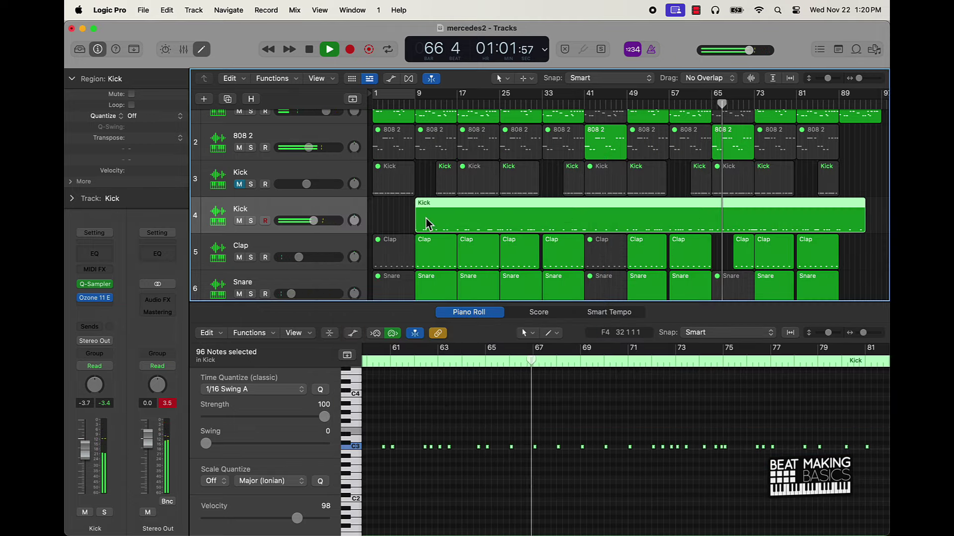
Deselect the Kick region and set the Kick track's volume to about -1.7 dB.
click(407, 218)
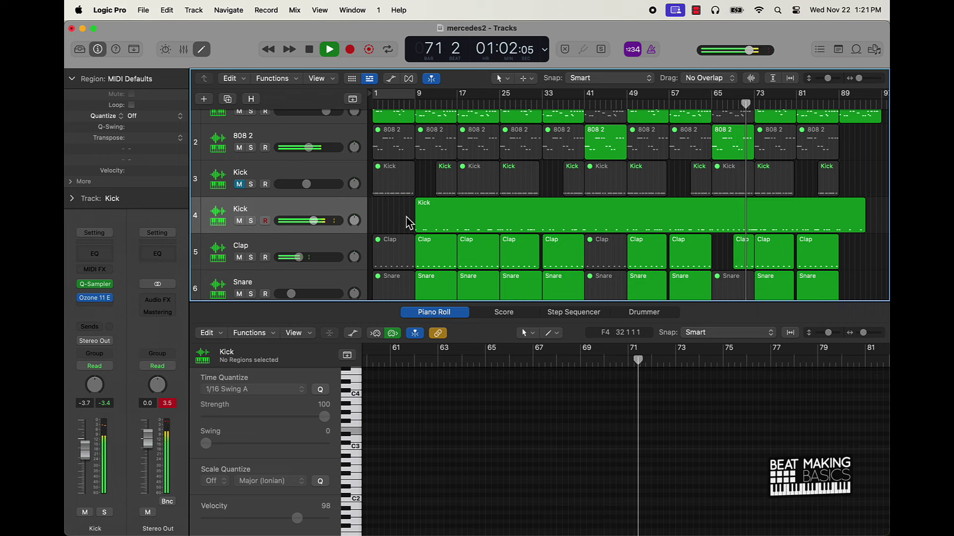
drag(314, 220, 322, 220)
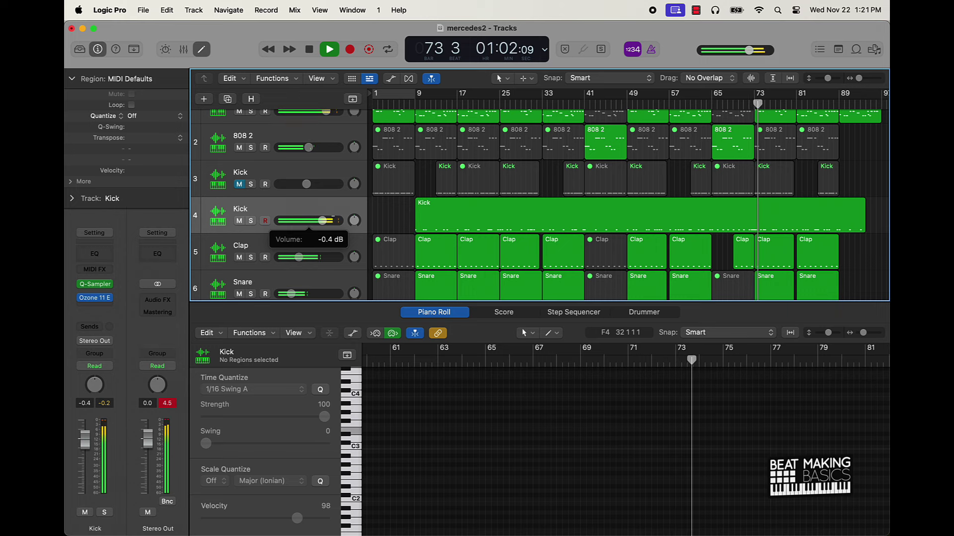
drag(322, 220, 319, 221)
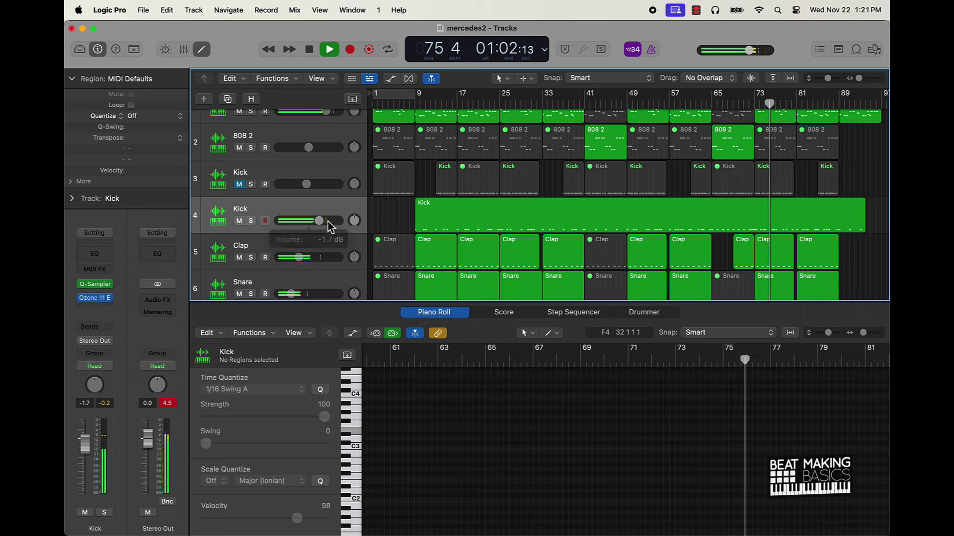
Reopen the Quick Sampler of the Kick track to check its settings.
scroll(266, 279, up, 1)
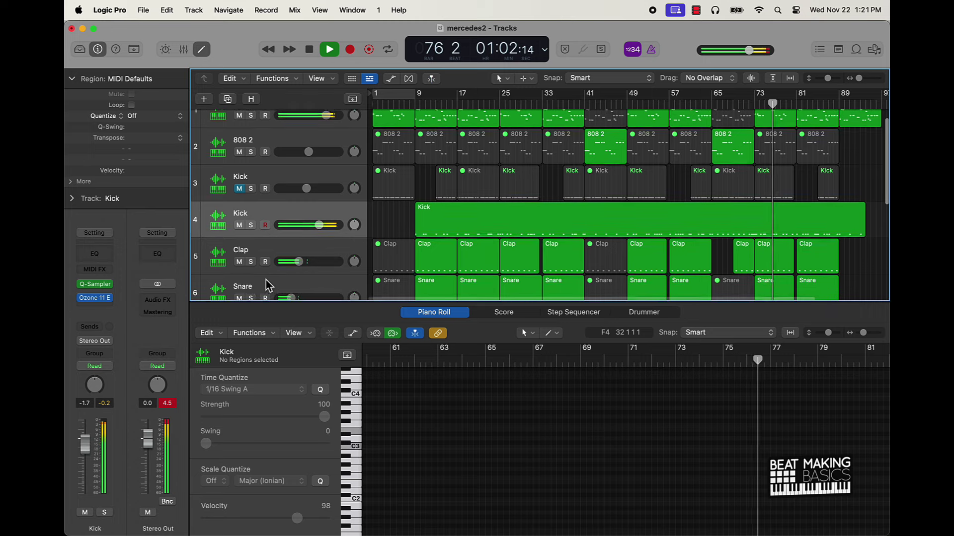
click(98, 306)
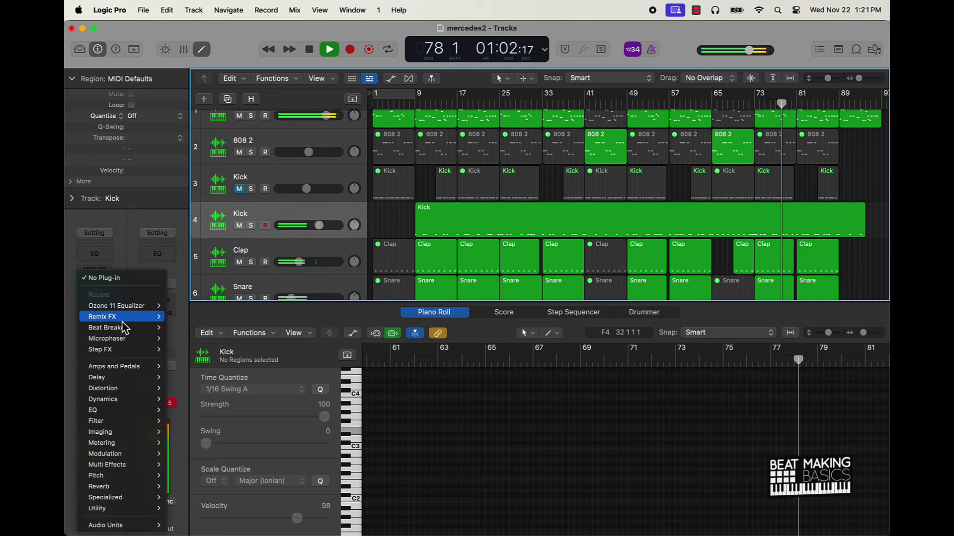
click(131, 259)
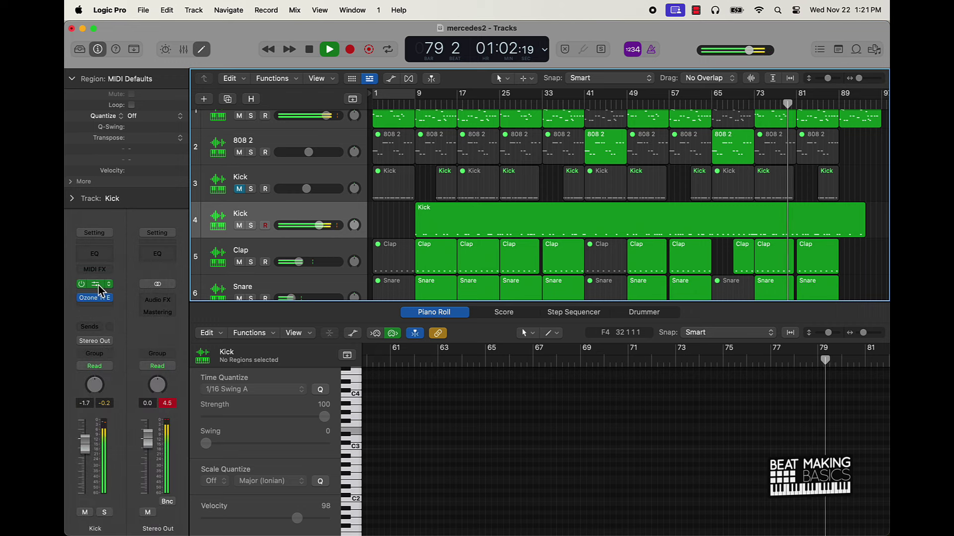
click(97, 284)
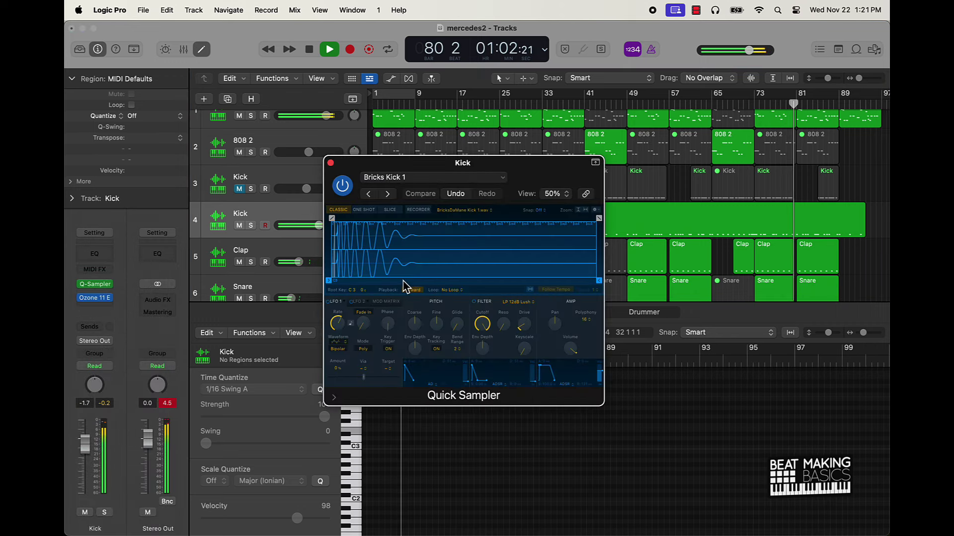
Insert an Adaptive Limiter on the Kick with the Out Ceiling at -0.1 dB and reset the Stereo Out peak display.
click(111, 306)
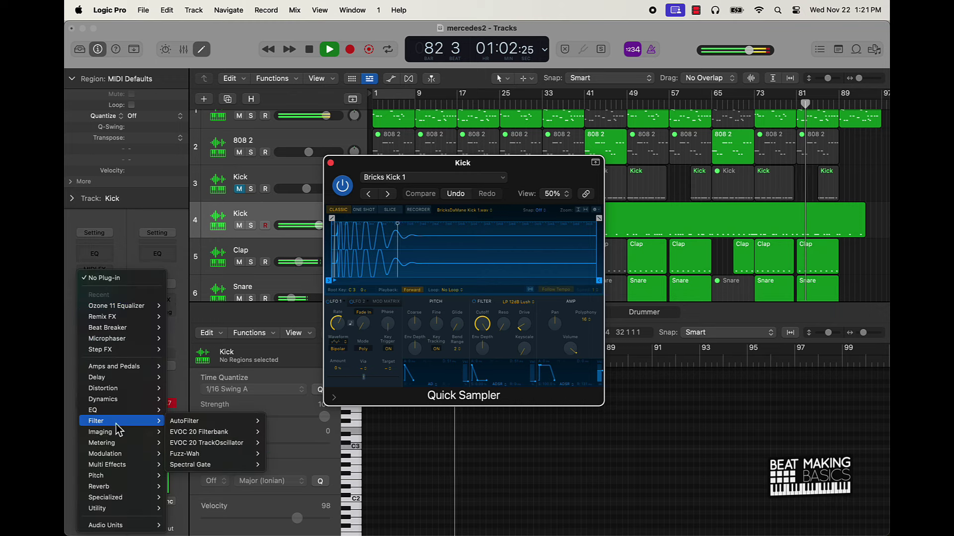
mouse_move(113, 487)
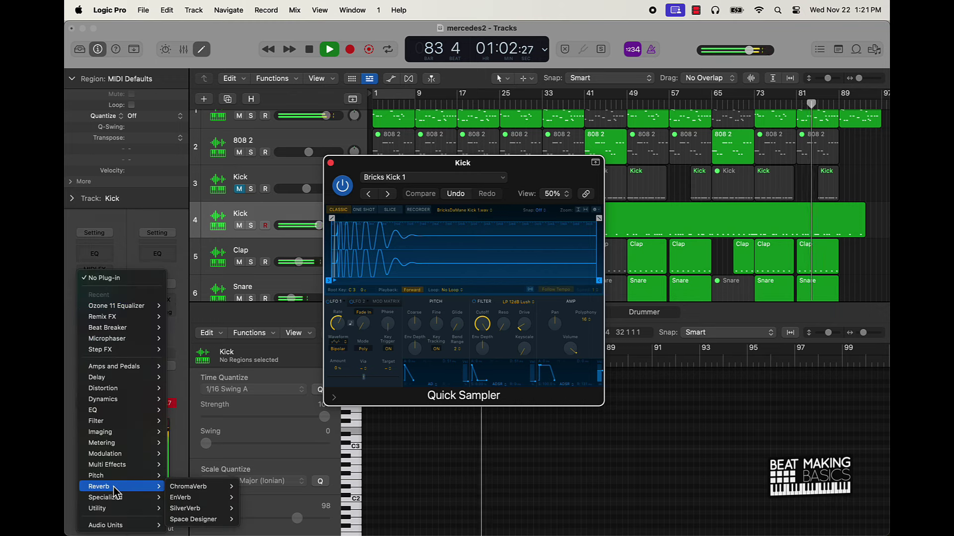
mouse_move(122, 401)
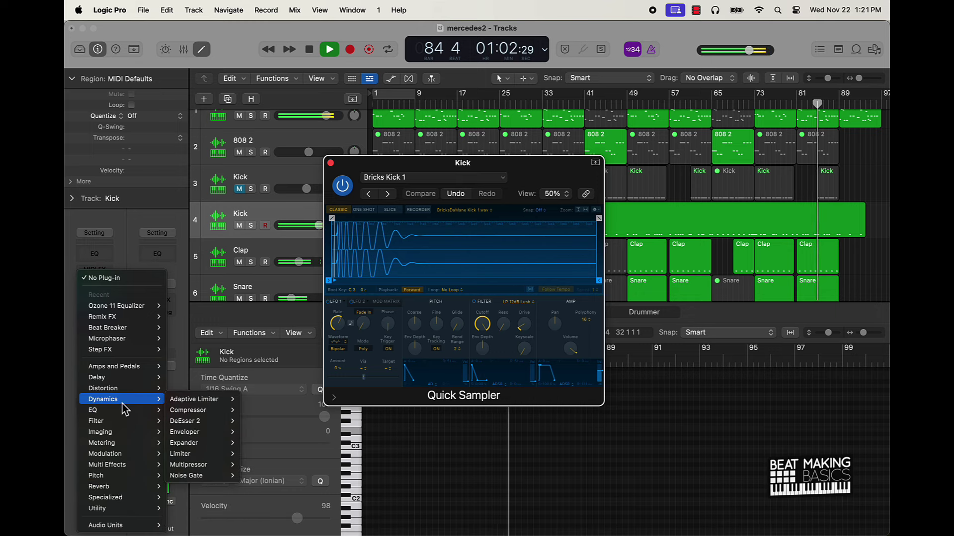
mouse_move(217, 402)
click(257, 400)
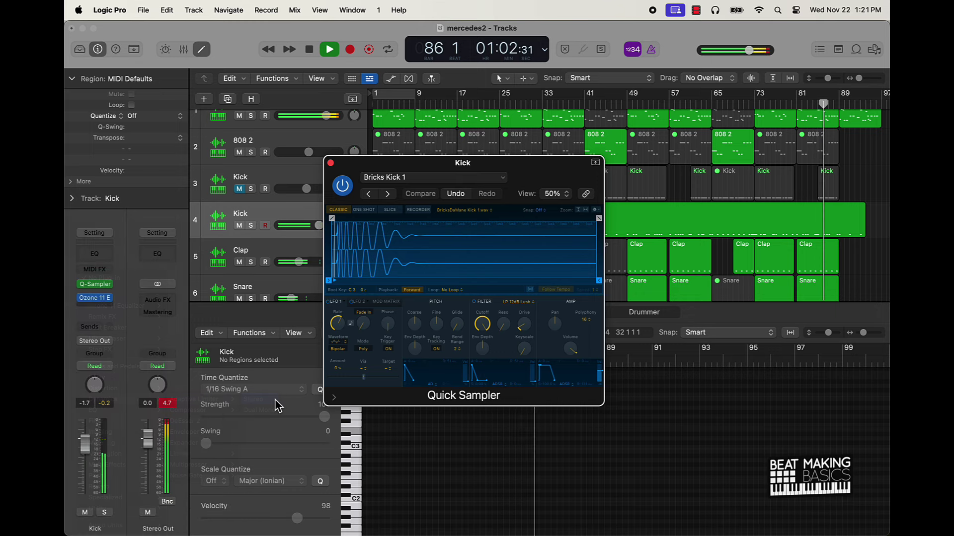
drag(594, 276, 599, 288)
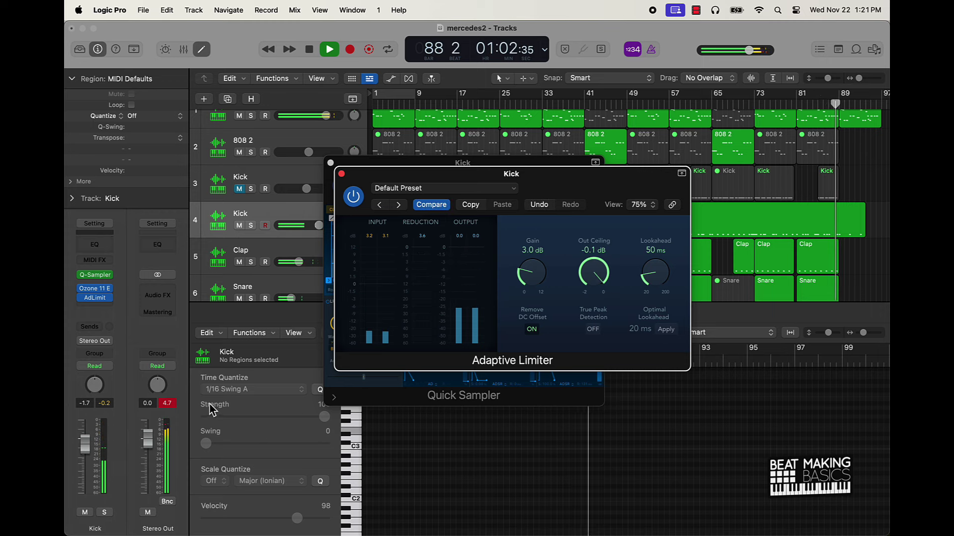
click(168, 404)
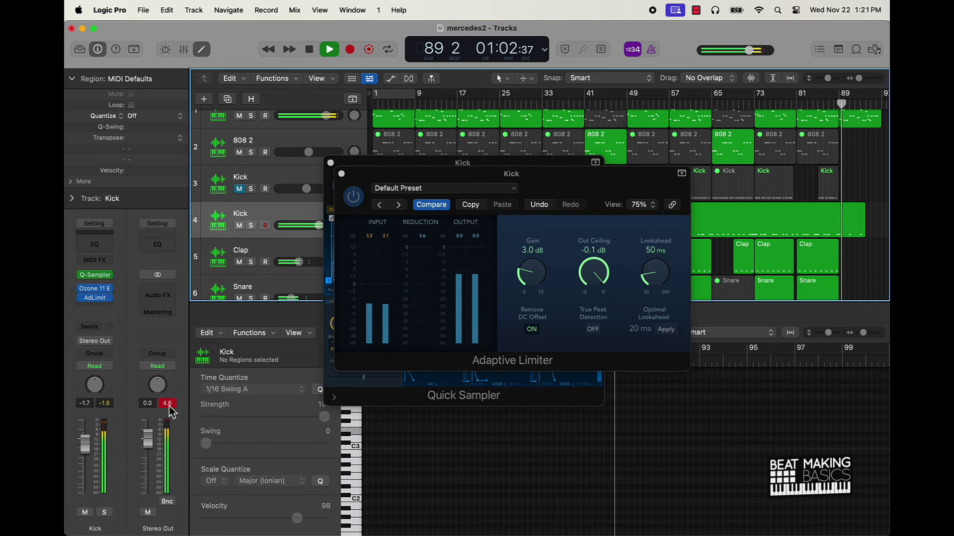
Set the Kick's Adaptive Limiter to an Out Ceiling of -0.5 dB and a Gain of 1.0 dB, and close the plug-in windows.
drag(589, 277, 586, 305)
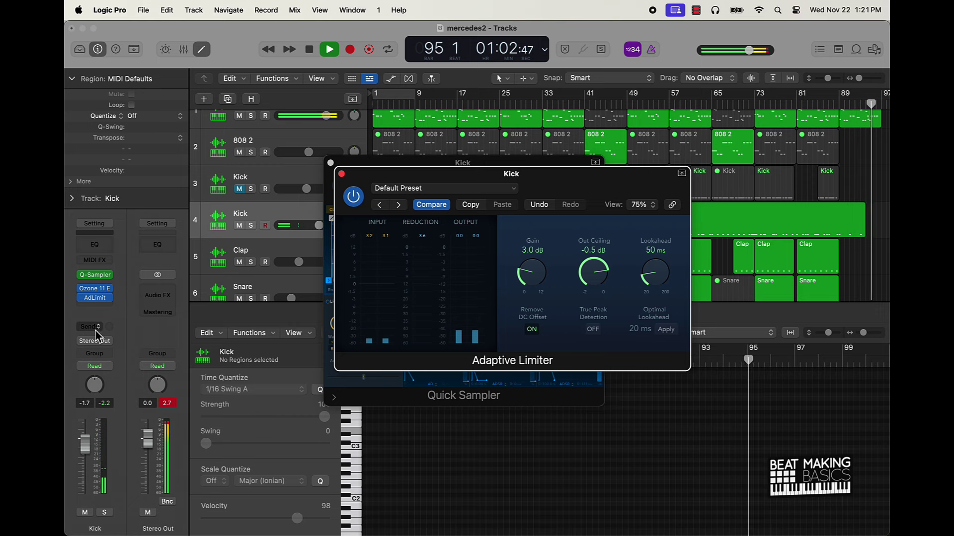
drag(514, 287, 525, 298)
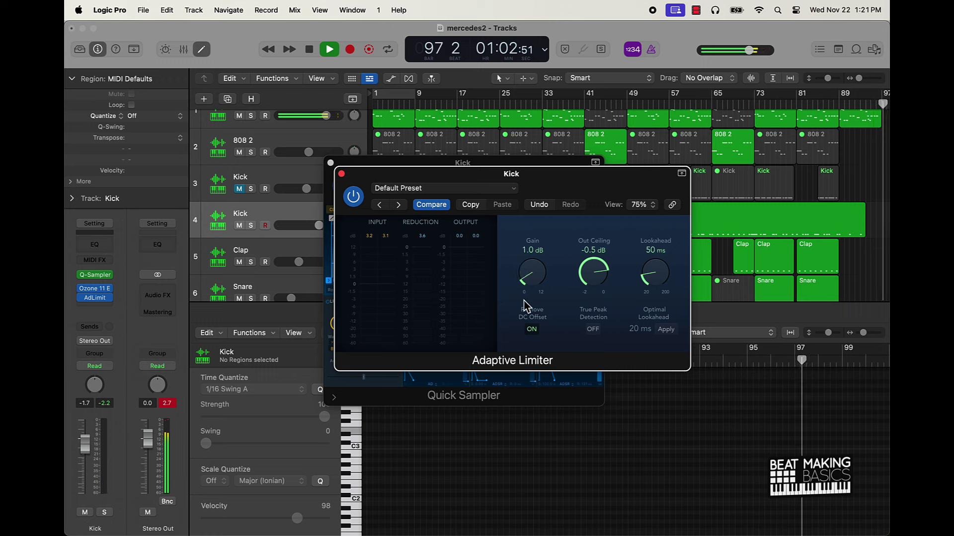
key(Return)
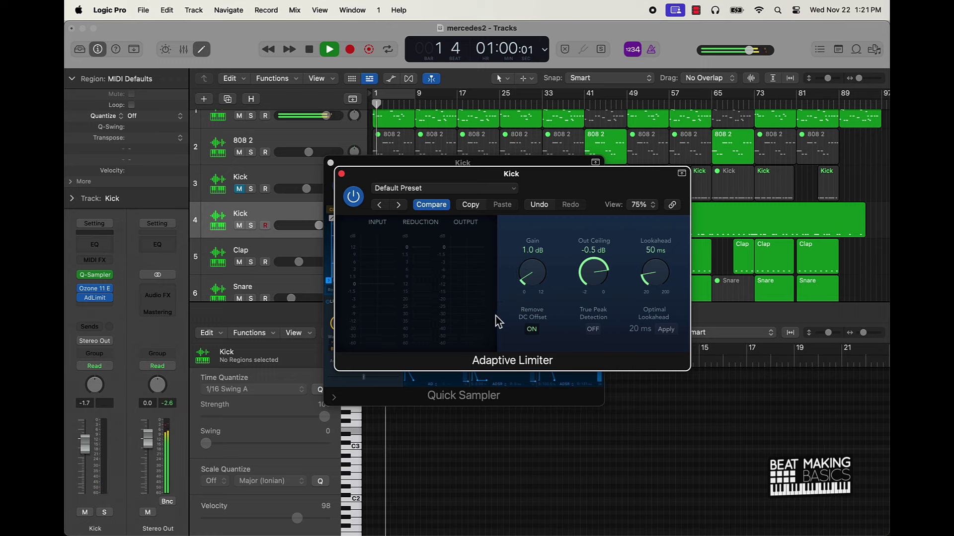
click(341, 174)
click(331, 163)
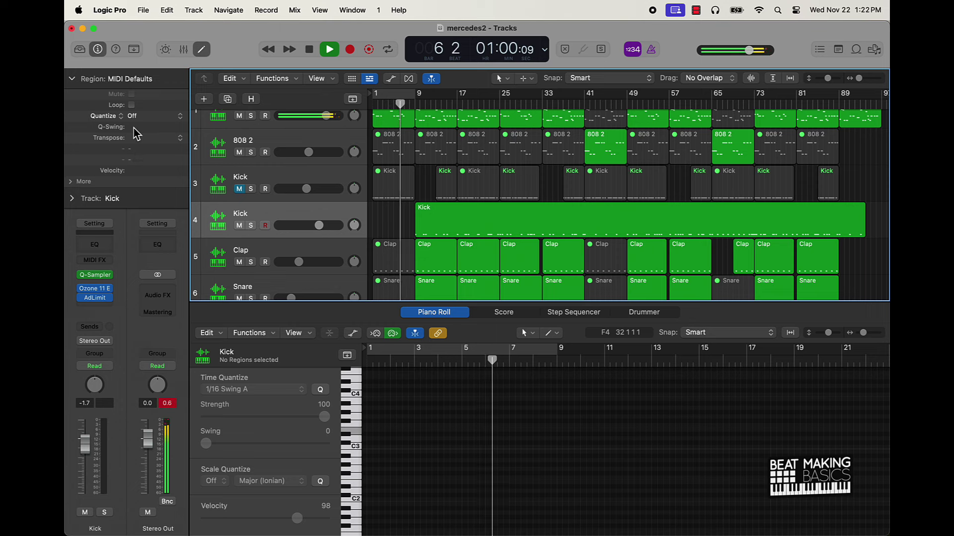
Lower the unmuted Kick track's volume to about -2.4 dB.
mouse_move(133, 134)
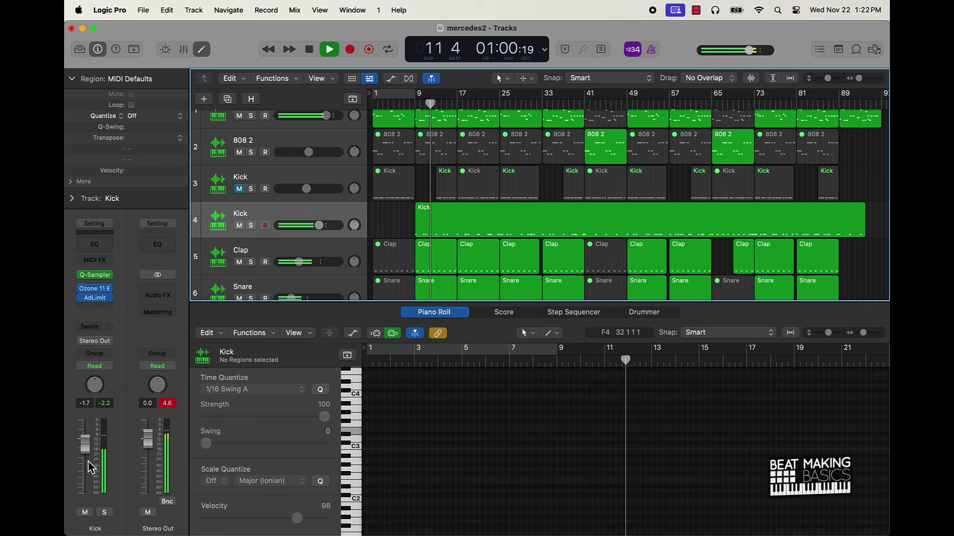
drag(90, 466, 90, 472)
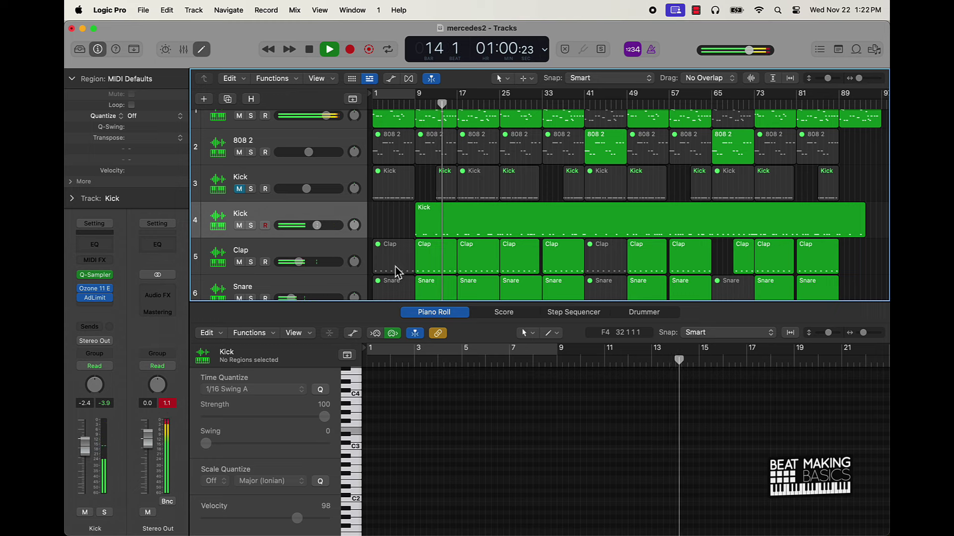
Show the long Kick region's notes in the Piano Roll and set a playback cycle from bar 9 to bar 17.
click(466, 228)
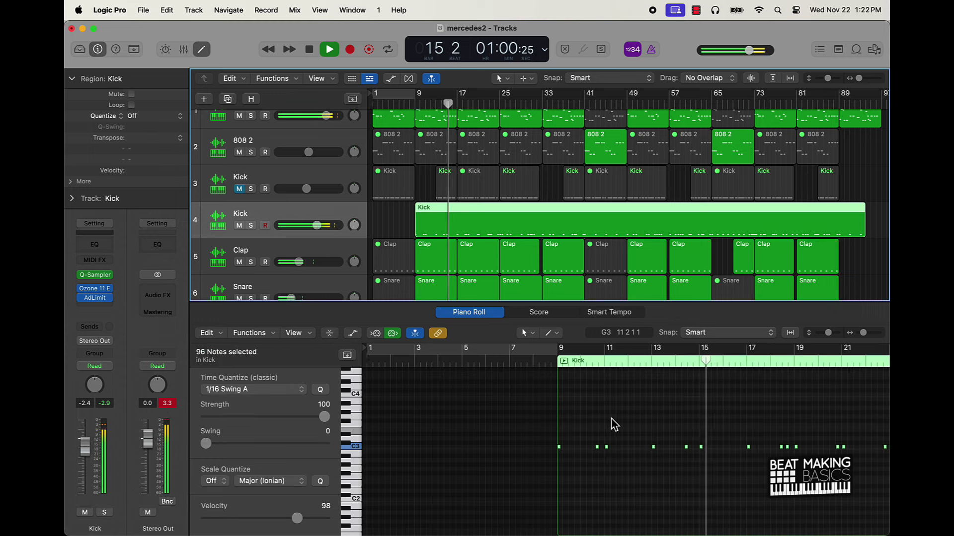
scroll(714, 460, up, 3)
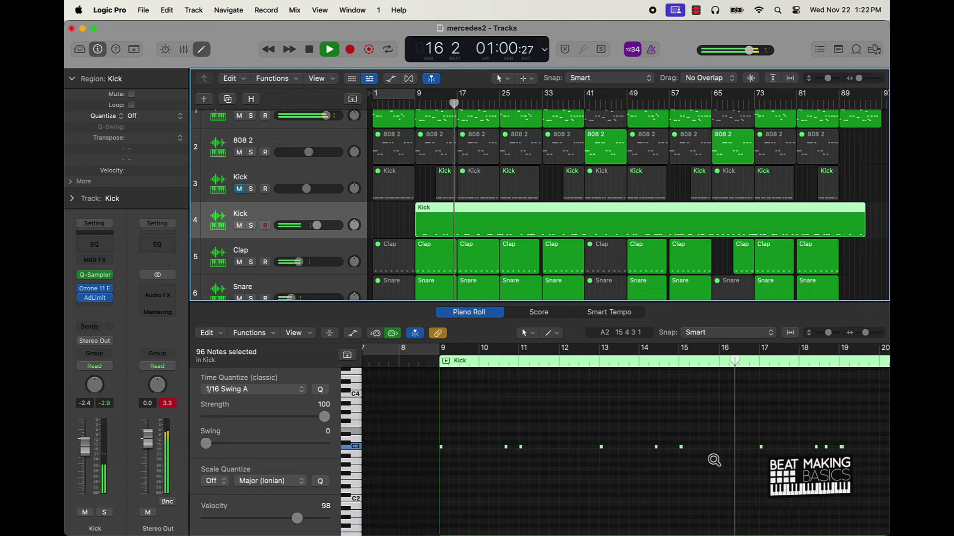
click(677, 448)
key(space)
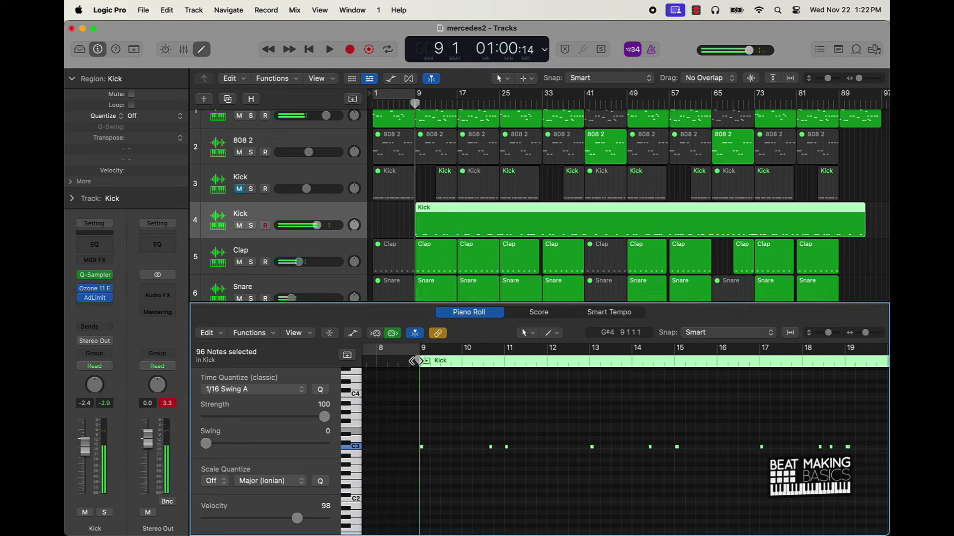
drag(390, 94, 432, 97)
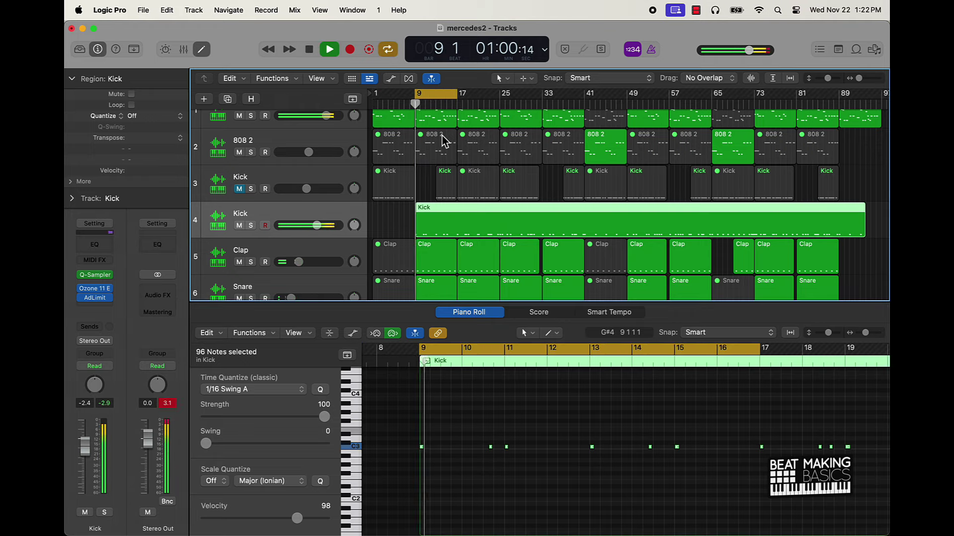
Add a C3 note to the Kick pattern in the second beat of bar 12.
ctrl+alt+click(541, 468)
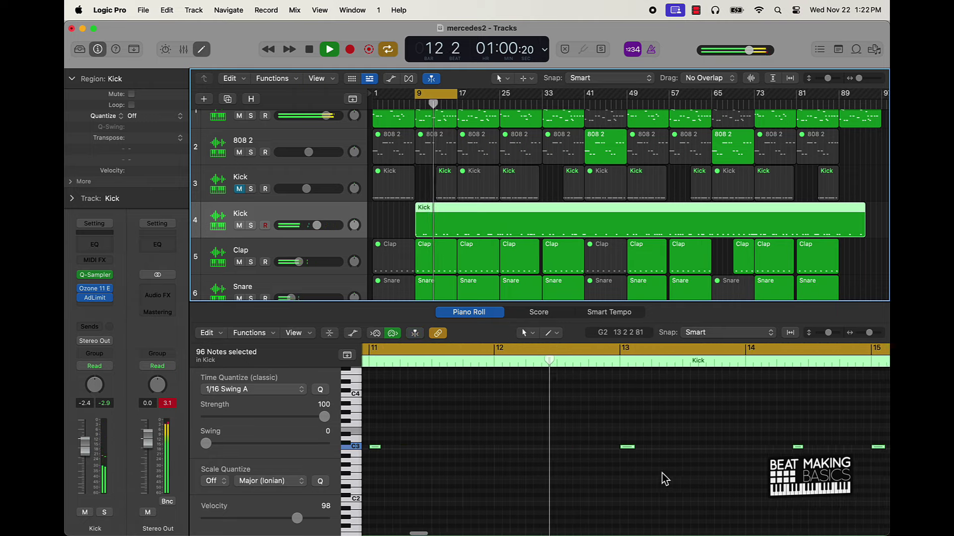
key(space)
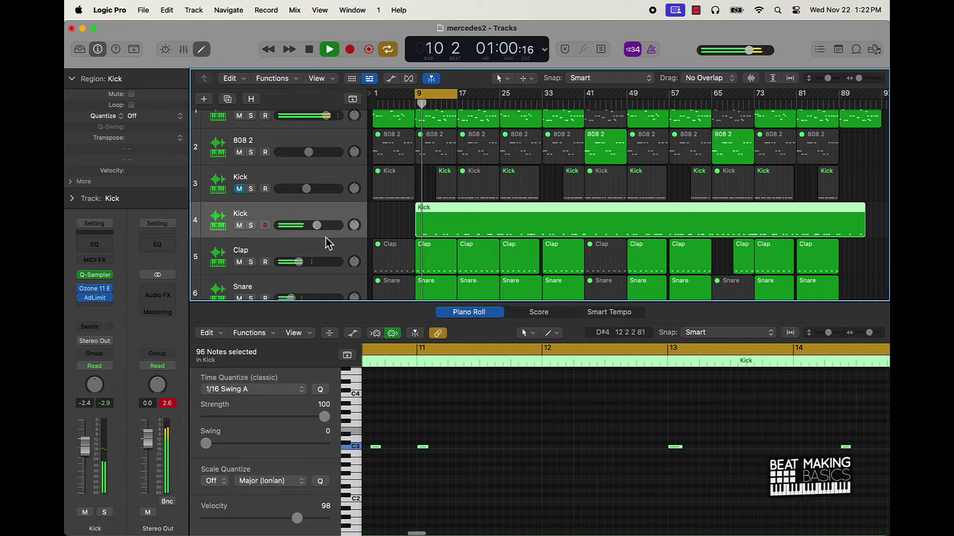
scroll(327, 245, down, 2)
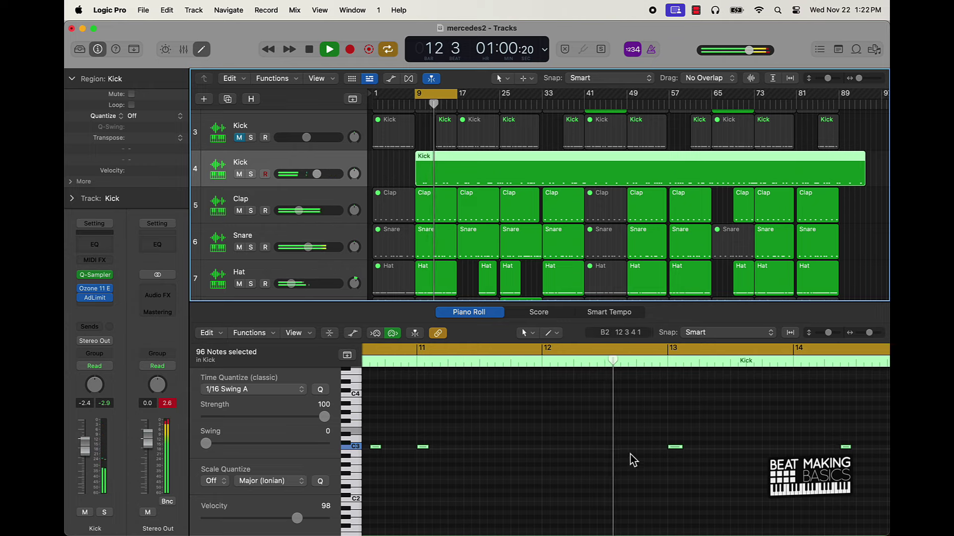
click(594, 451)
Raise the Clap track's volume slightly and lower the Snare track's volume slightly while the cycle plays.
key(space)
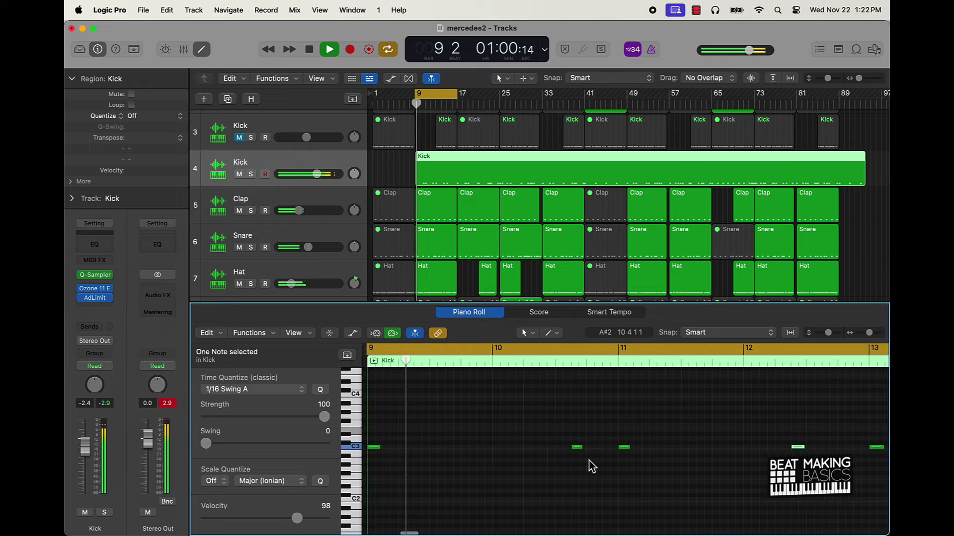
drag(298, 211, 314, 210)
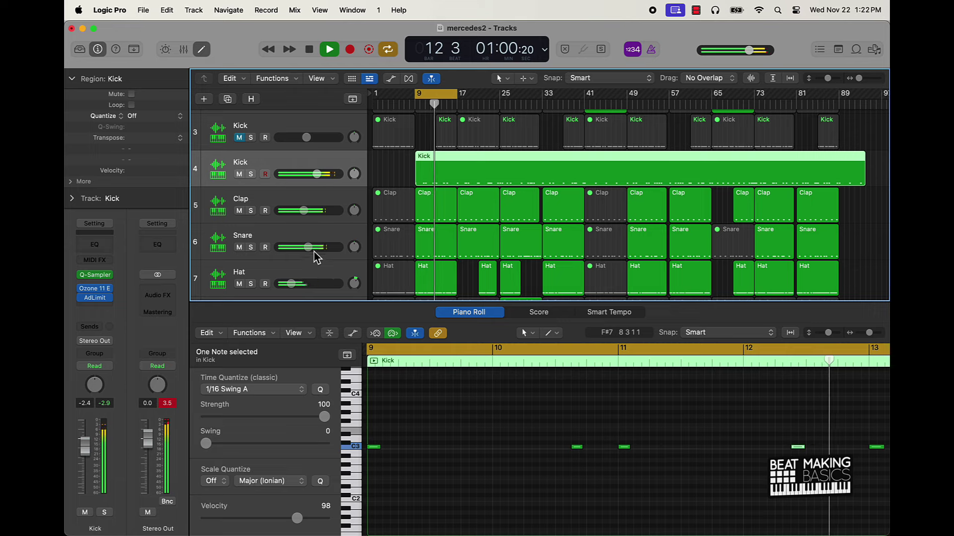
drag(313, 251, 310, 251)
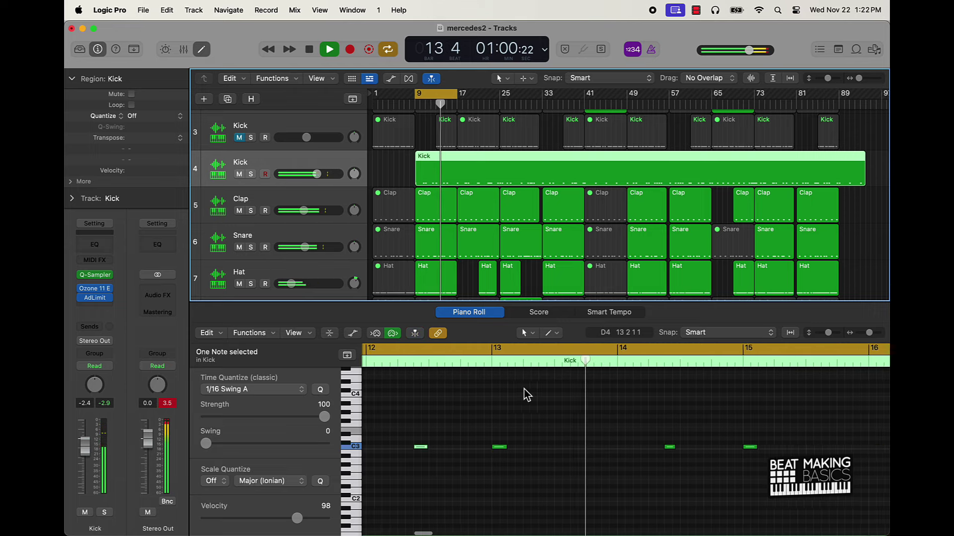
Add a C3 note to the Kick pattern at 14 3 3 1 and play the passage from bar 14.
scroll(576, 413, left, 2)
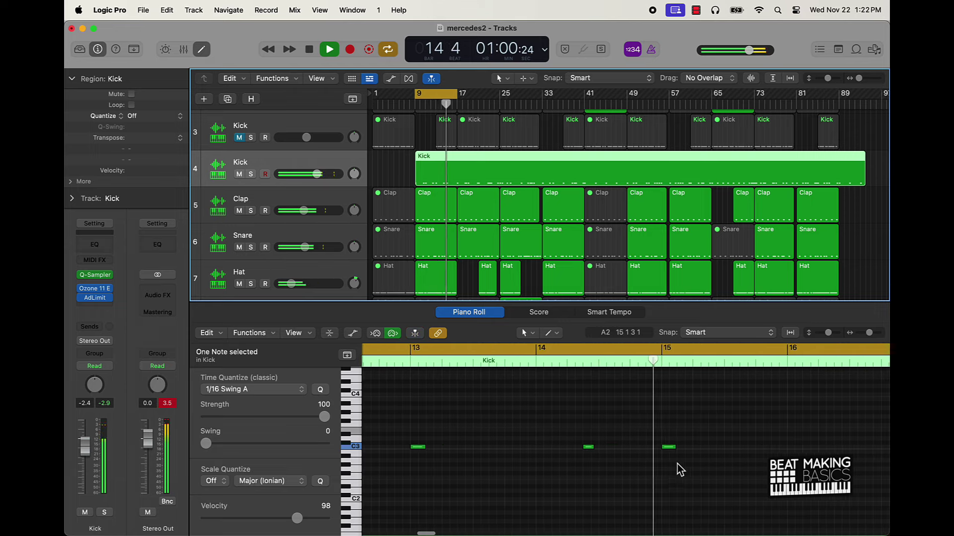
key(space)
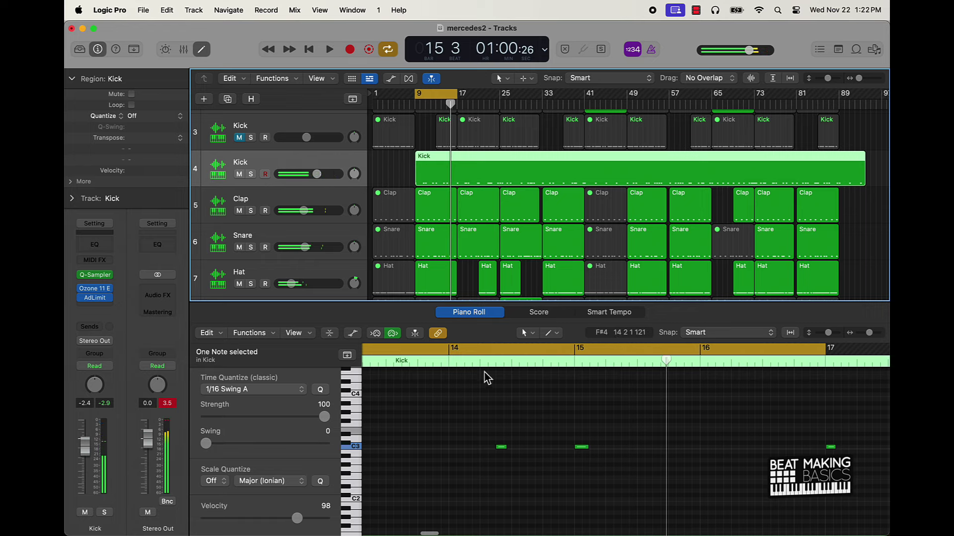
click(481, 361)
key(space)
double_click(534, 447)
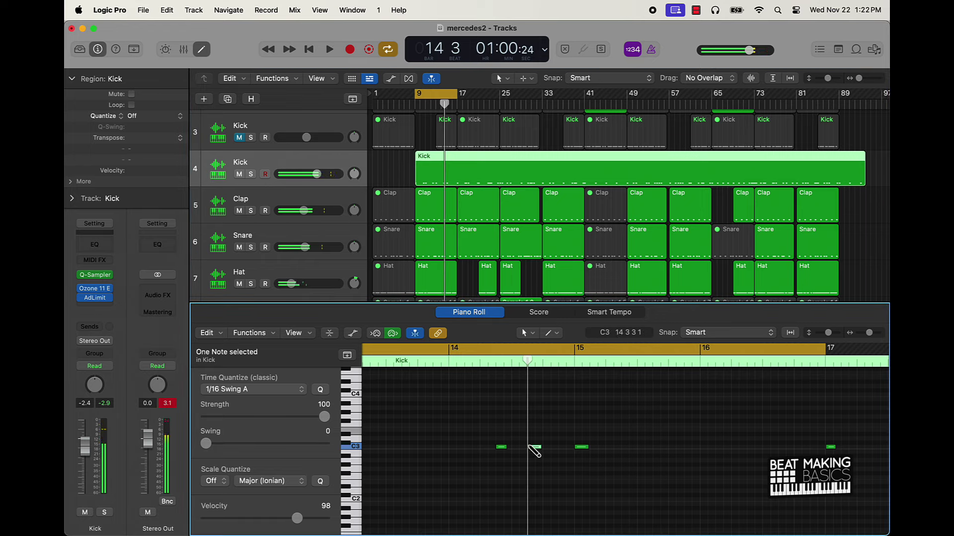
click(469, 362)
key(space)
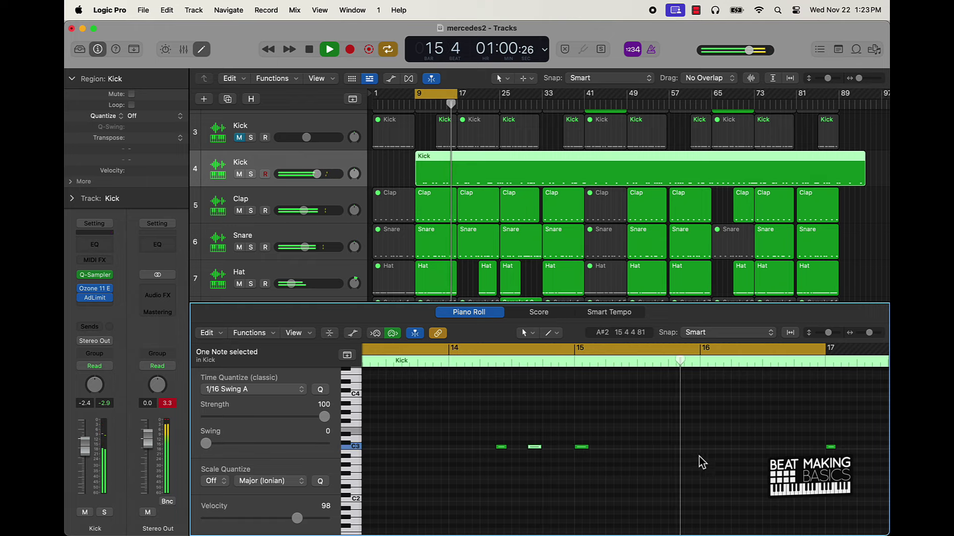
Add two short C3 notes in the third beat of bar 16, resize the first one, and replay the cycle.
key(space)
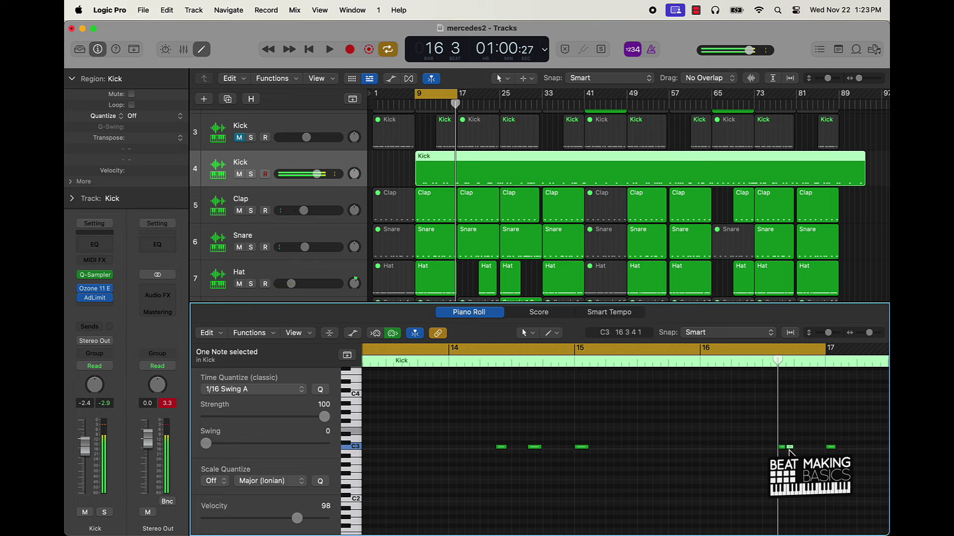
drag(785, 448, 789, 451)
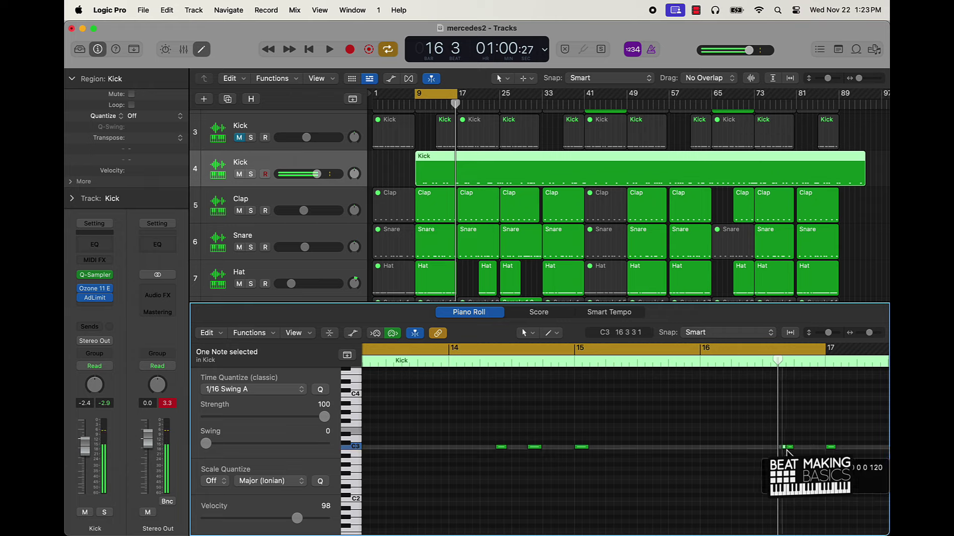
key(space)
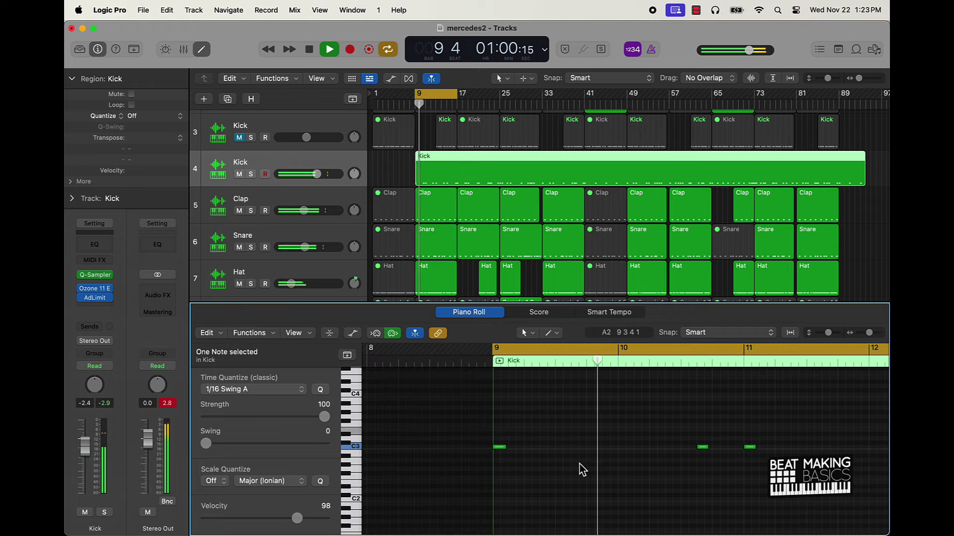
key(space)
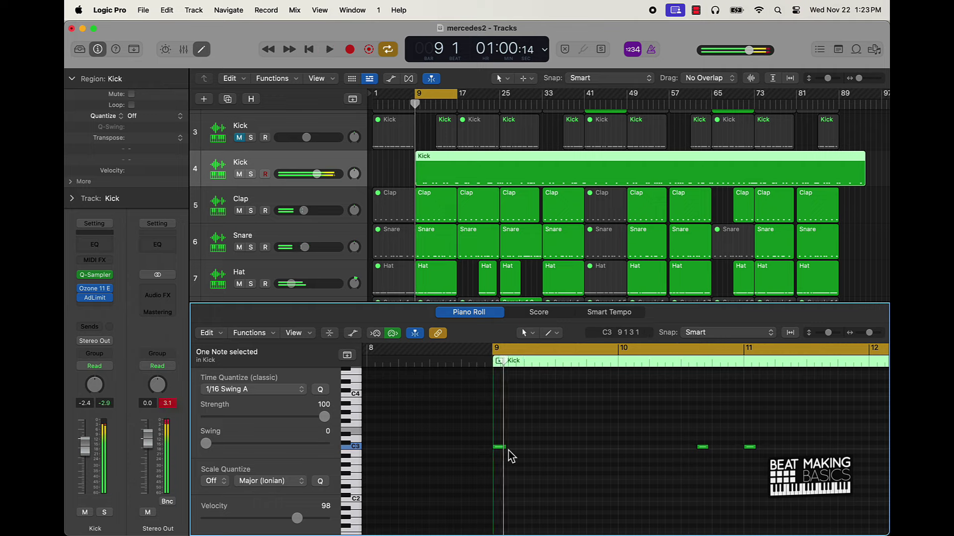
Remove the high-pass band from the Kick's Ozone 11 Equalizer and set the Bell band to about -1.6 dB at 1239 Hz.
click(95, 277)
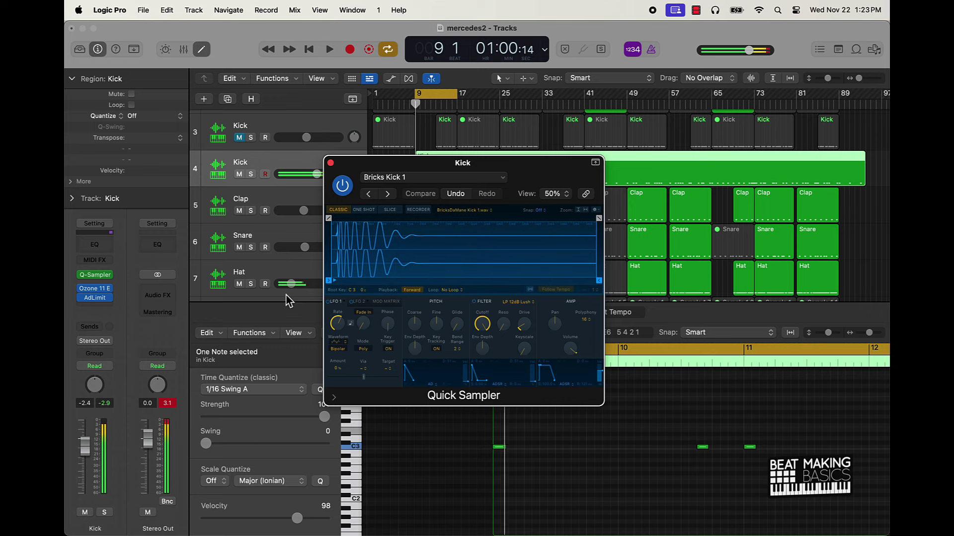
click(96, 290)
key(space)
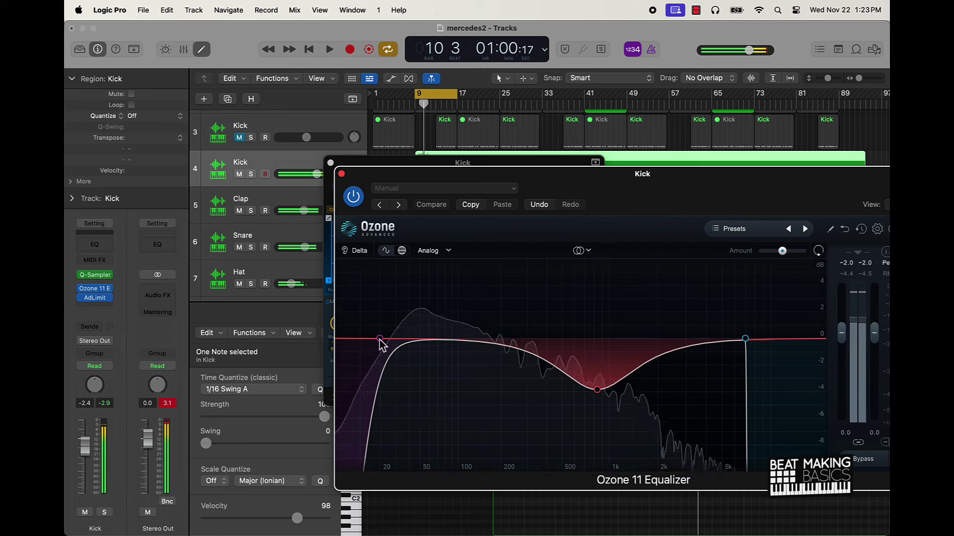
click(357, 310)
key(space)
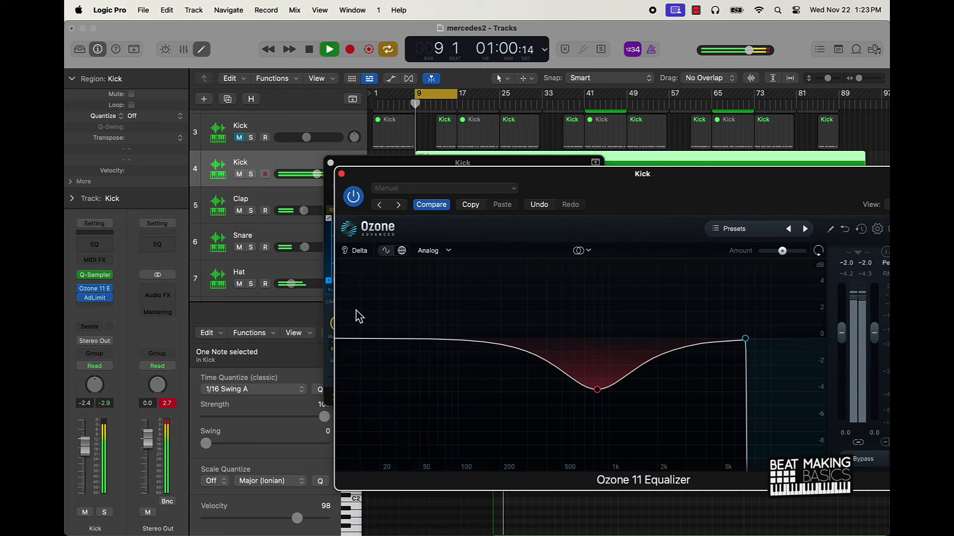
drag(597, 390, 625, 366)
scroll(625, 366, down, 3)
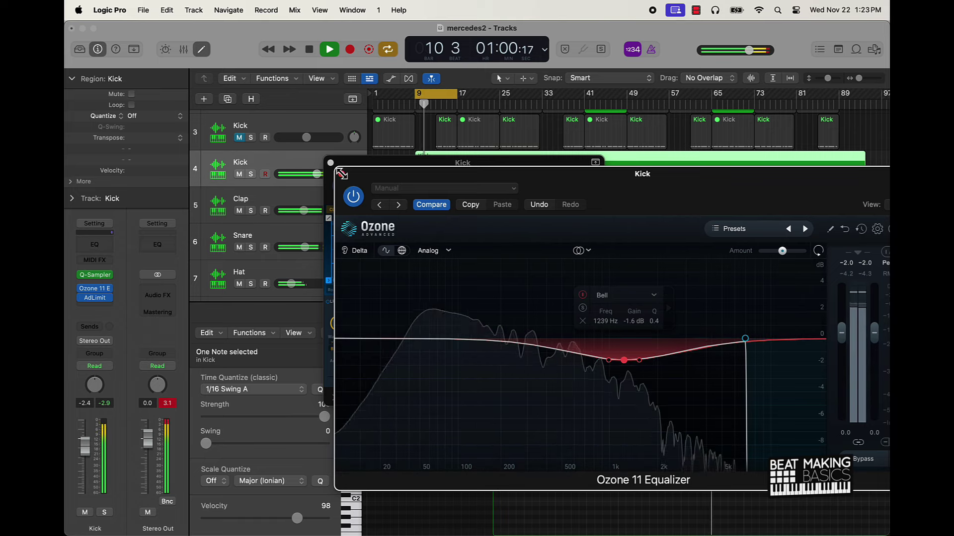
Add a Resonant High-Pass band at 20 Hz with a Q of 0.7 to the Kick's equalizer and close the plug-in windows.
double_click(368, 338)
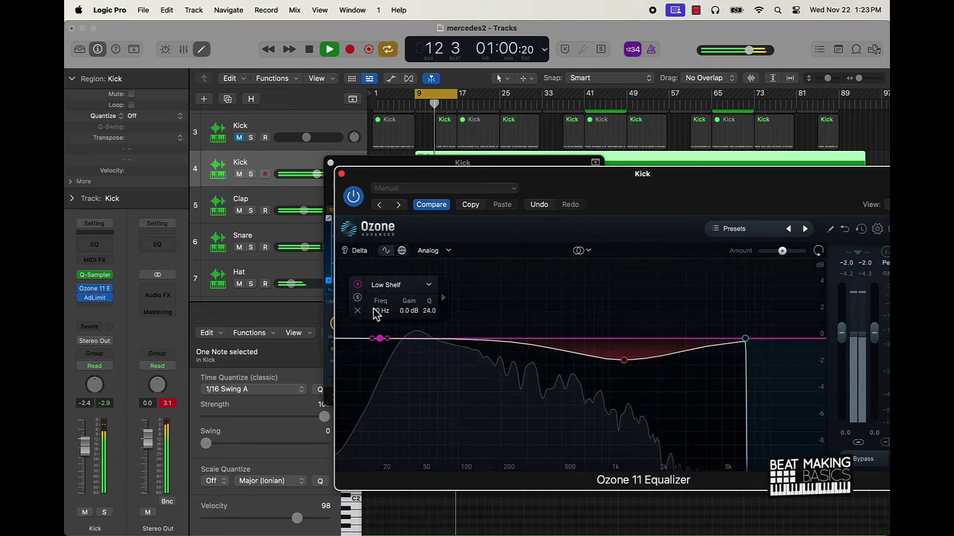
click(393, 285)
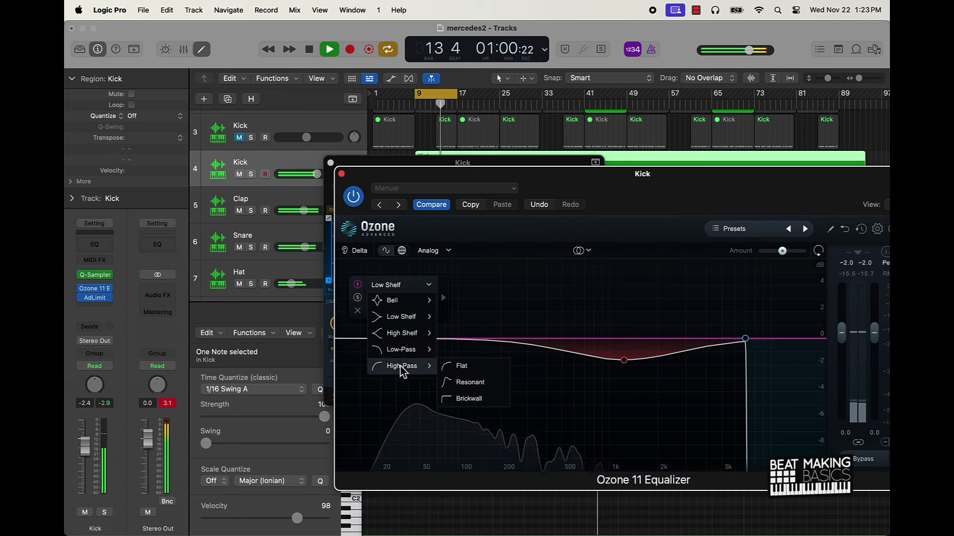
click(464, 383)
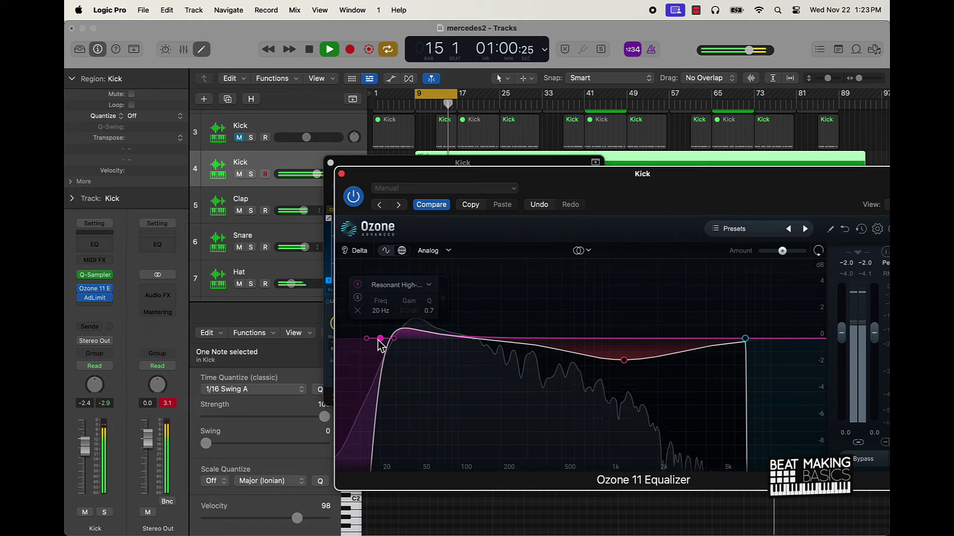
drag(392, 339, 394, 338)
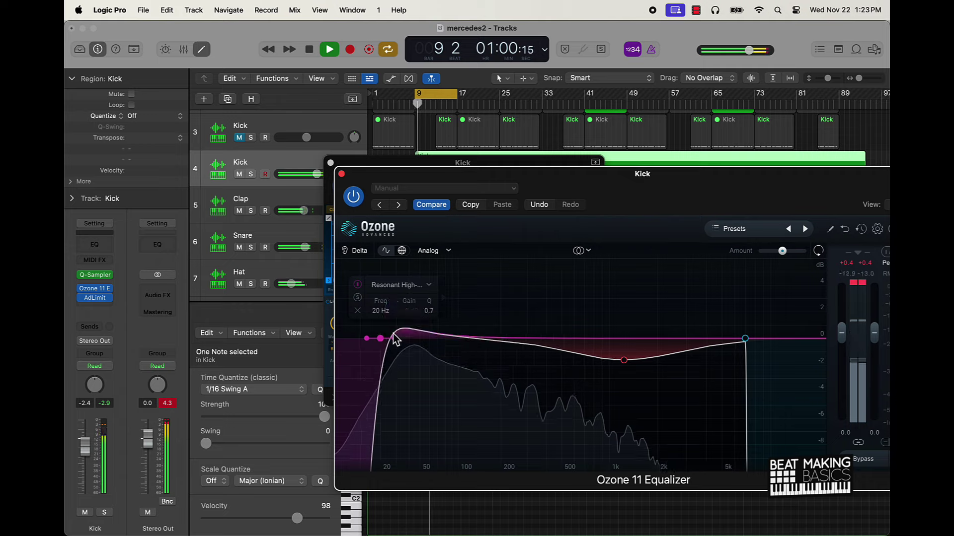
click(342, 174)
click(330, 163)
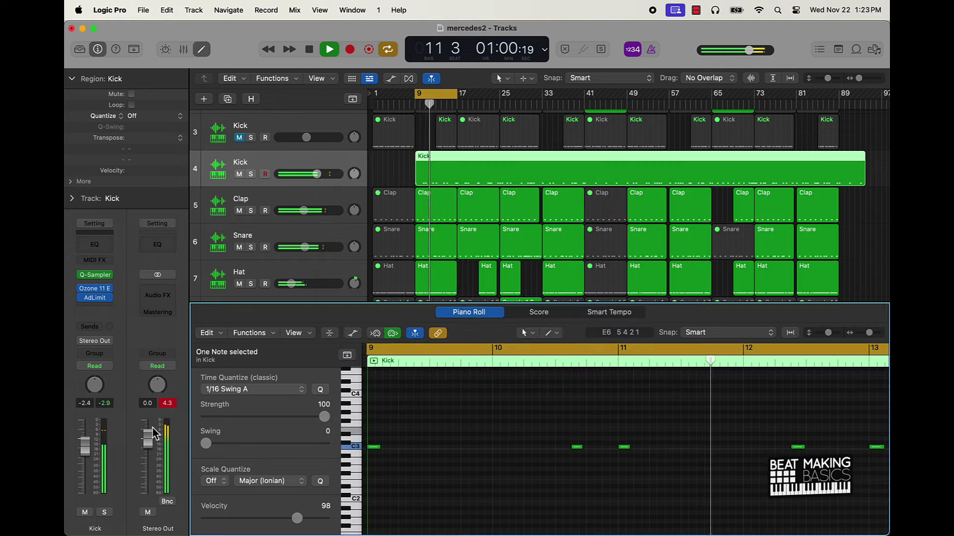
Reopen the Kick's Ozone 11 Equalizer and set the Resonant High-Pass band's Q to about 0.2.
click(94, 288)
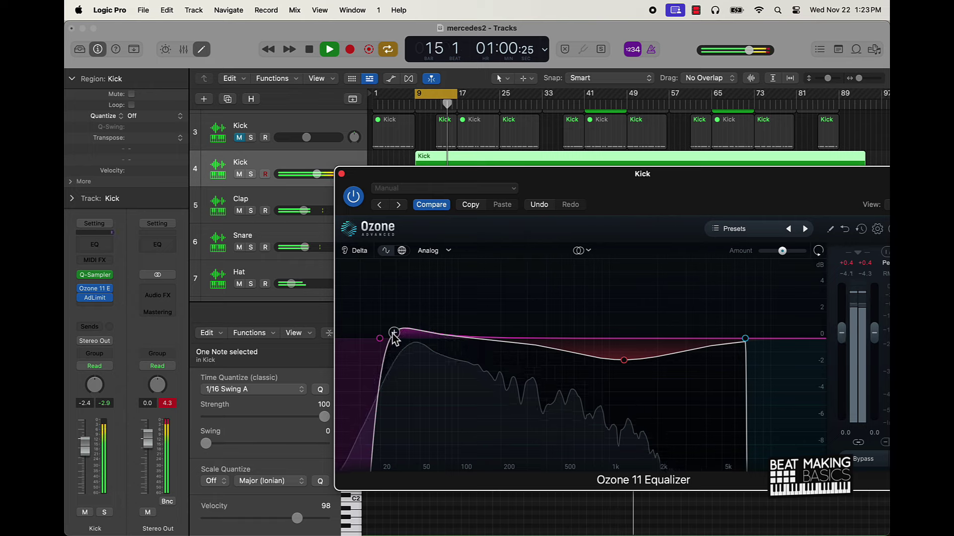
drag(394, 338, 404, 345)
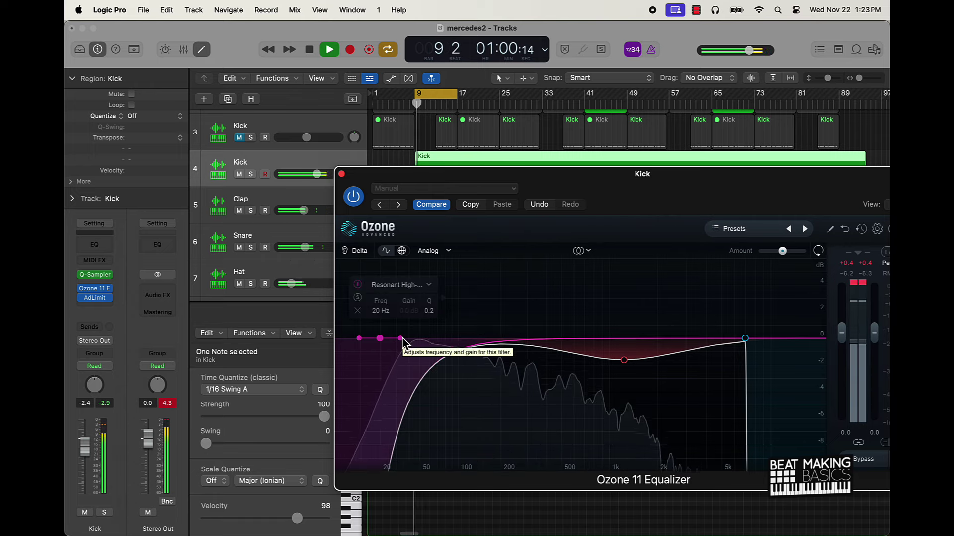
Set the Resonant High-Pass band's Q to about 0.3 and the Brickwall Low-Pass band to about 12103 Hz.
drag(401, 339, 398, 340)
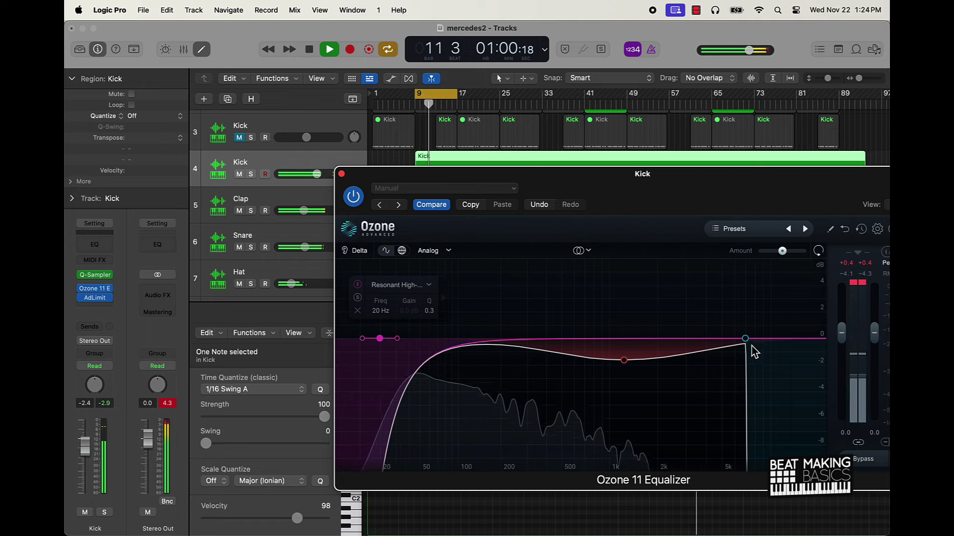
drag(747, 340, 784, 339)
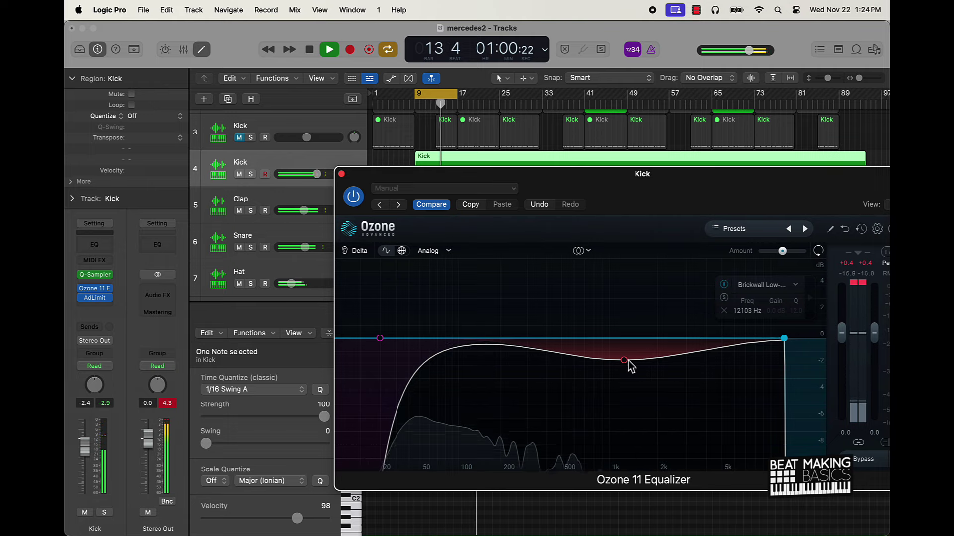
Narrow the Bell band to a Q of 1.0, place it at about 772 Hz and -1.6 dB, and close the equalizer.
scroll(637, 366, up, 3)
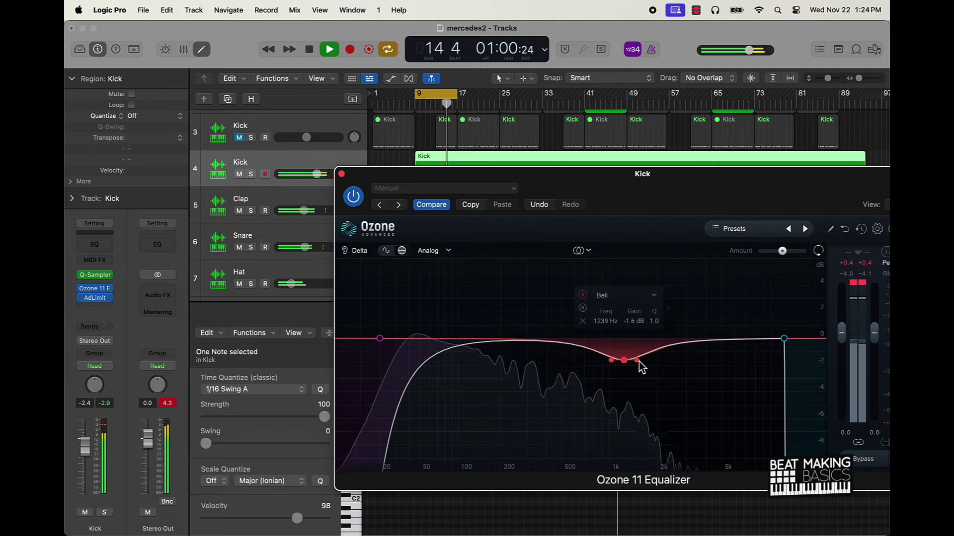
drag(639, 366, 572, 367)
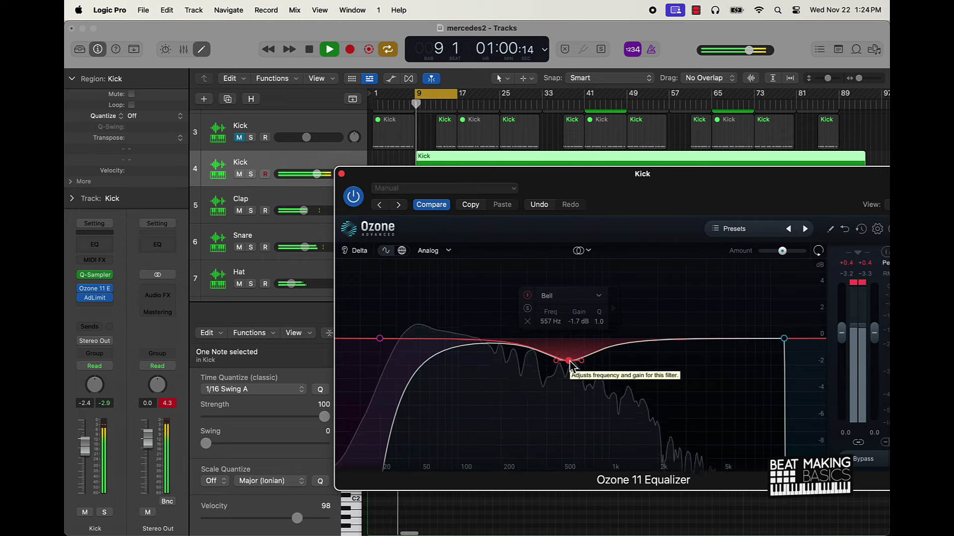
drag(569, 361, 591, 359)
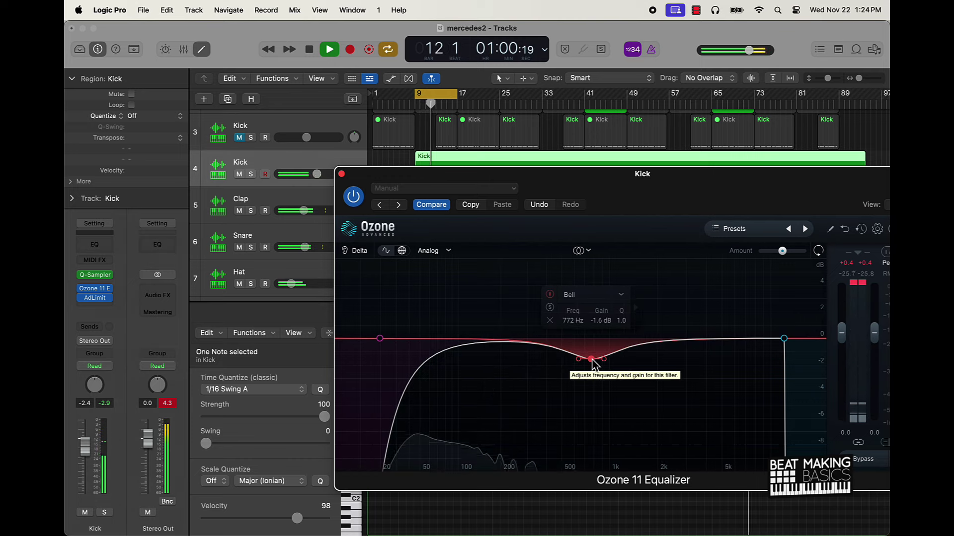
click(341, 174)
click(384, 181)
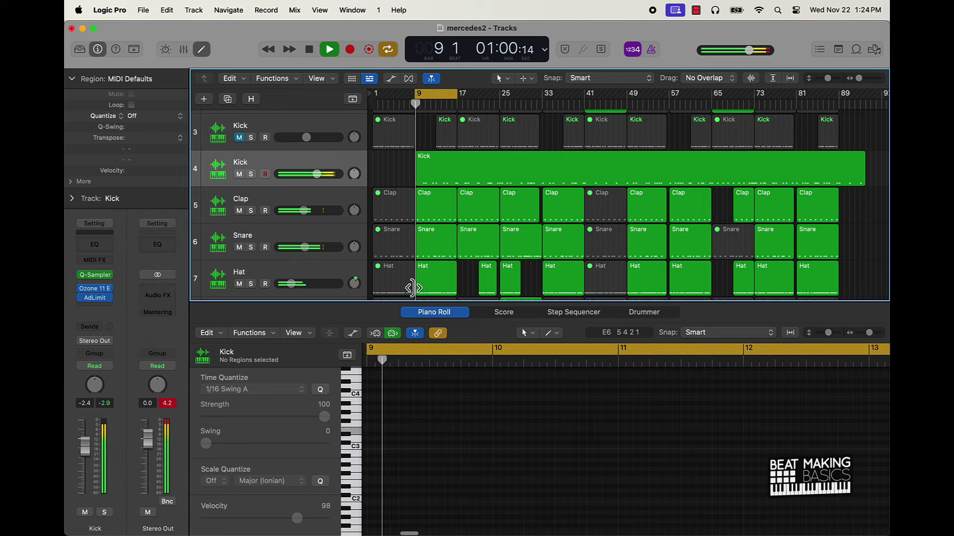
Turn off cycle playback and lower the new Kick track's volume to about -3.5 dB.
scroll(412, 278, down, 3)
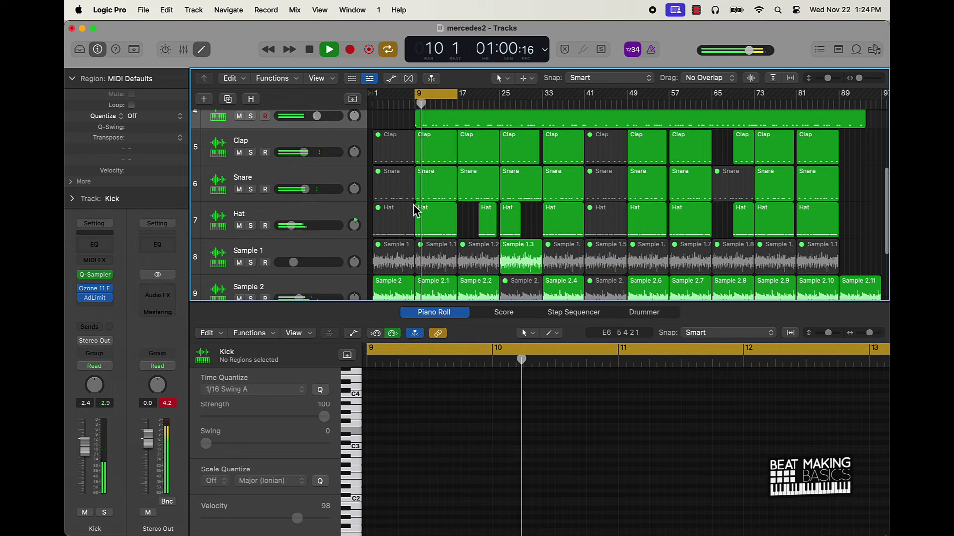
click(452, 102)
click(453, 105)
drag(85, 446, 85, 449)
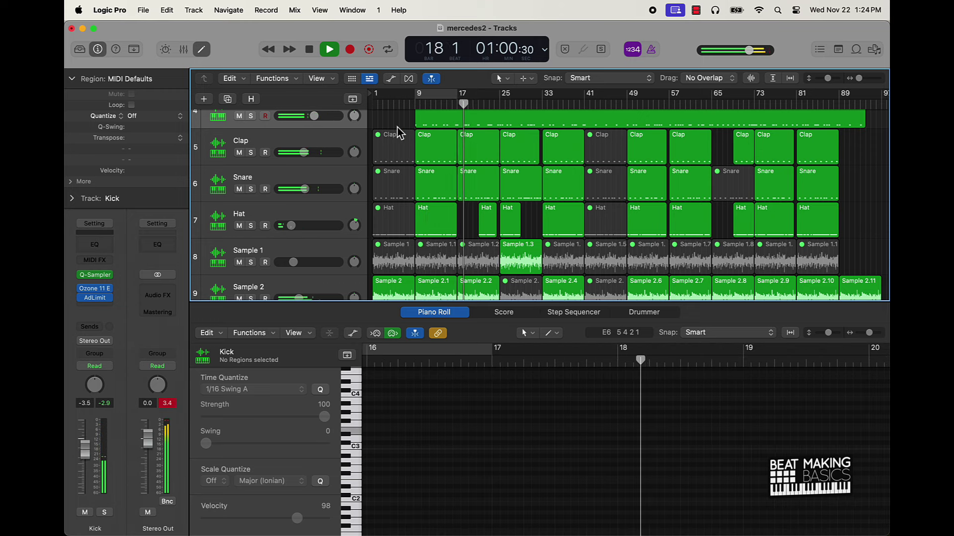
scroll(483, 144, up, 5)
scroll(477, 144, down, 3)
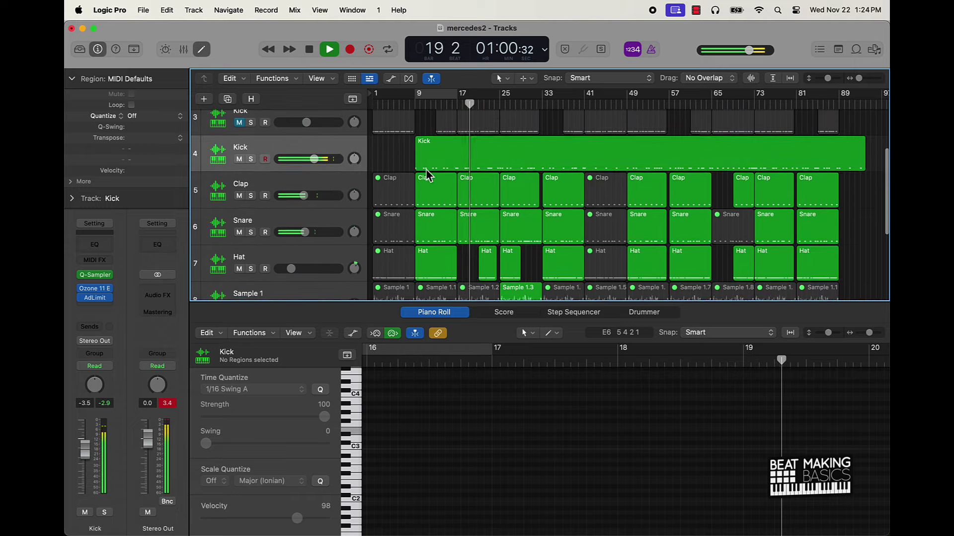
In the mixer, lower the faders of all tracks together until 808 1 is at -3.8 dB, and reset the peak meters.
click(183, 49)
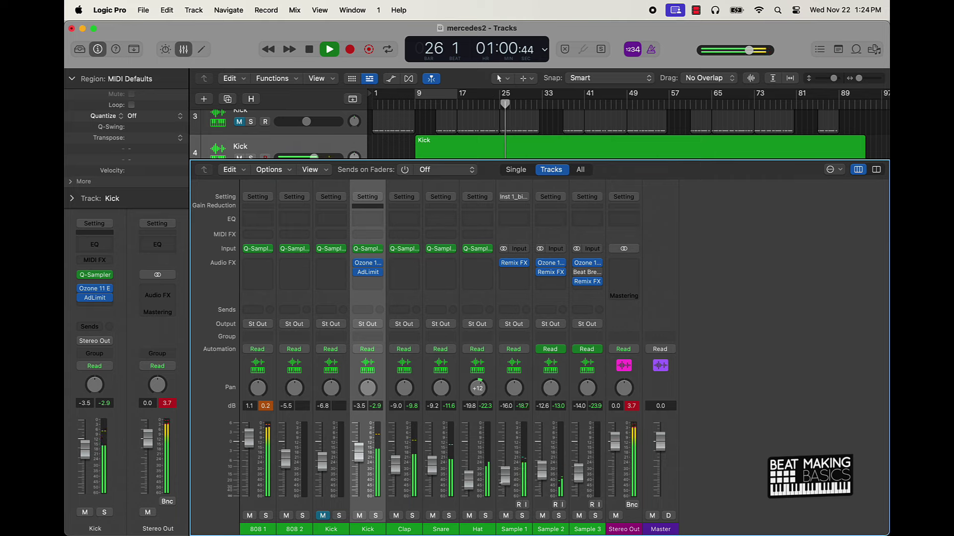
click(580, 506)
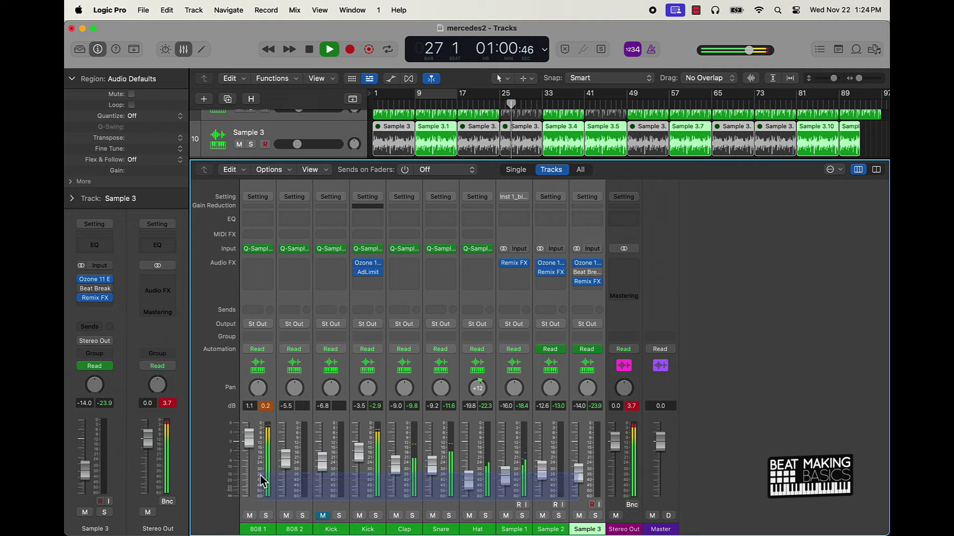
drag(254, 447, 254, 461)
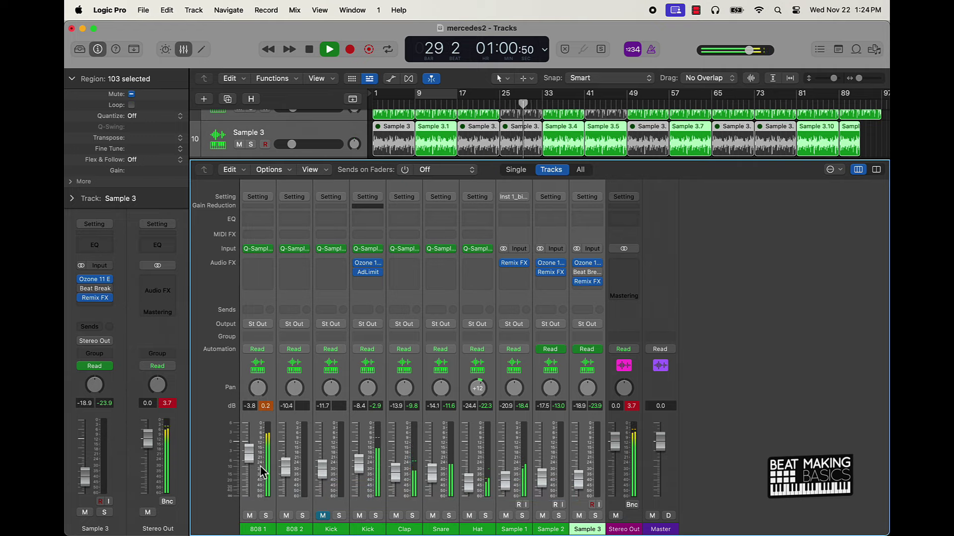
click(268, 408)
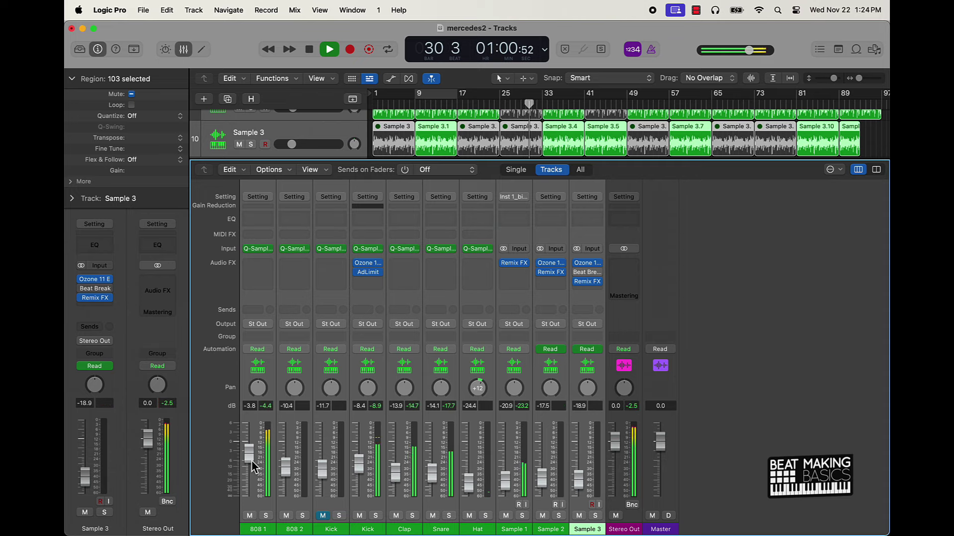
click(362, 506)
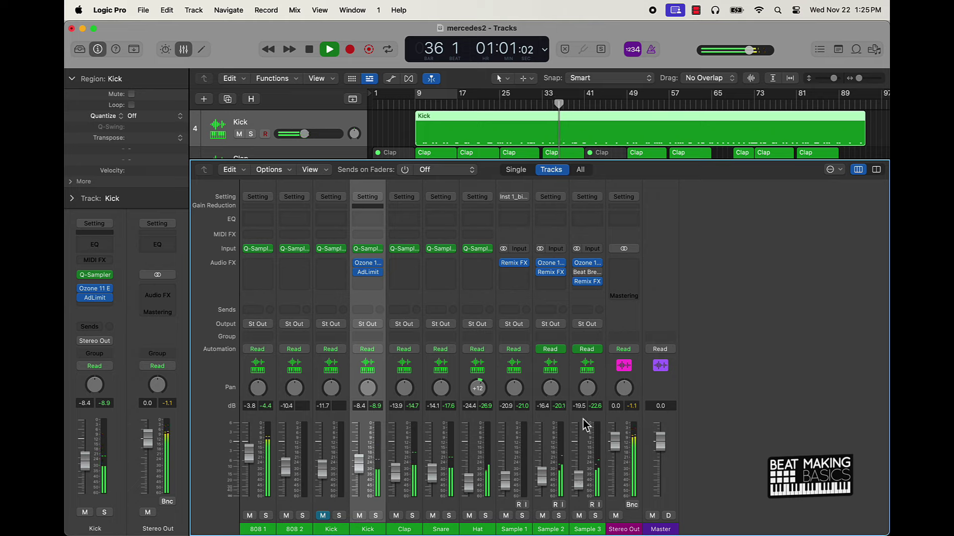
Insert the Stereo Spread plug-in on Sample 3 with its lower intensity at 42%, and close its window.
click(596, 293)
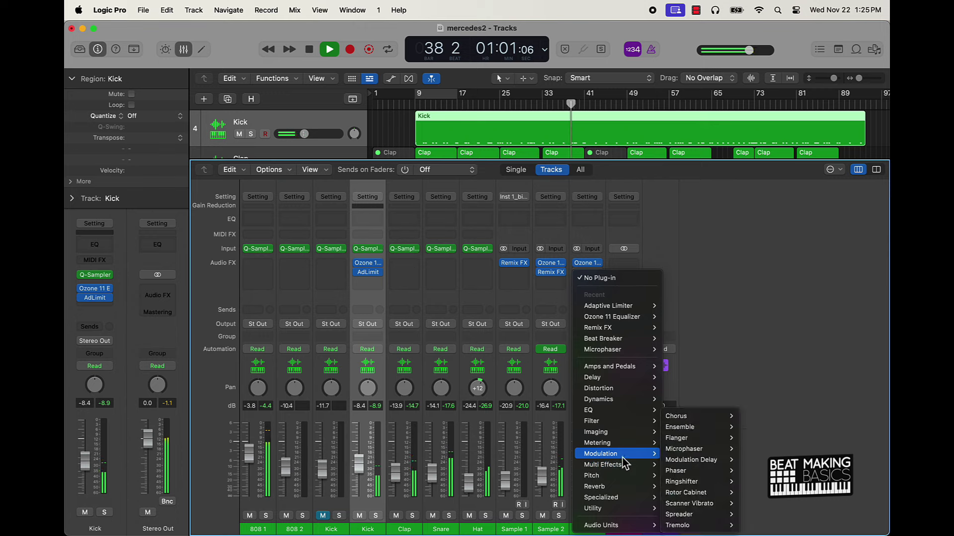
mouse_move(622, 456)
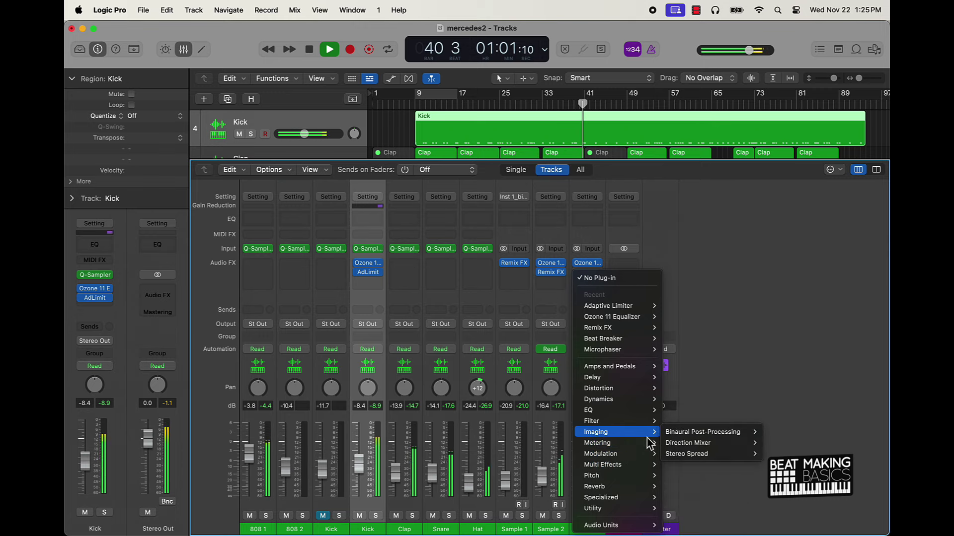
click(703, 456)
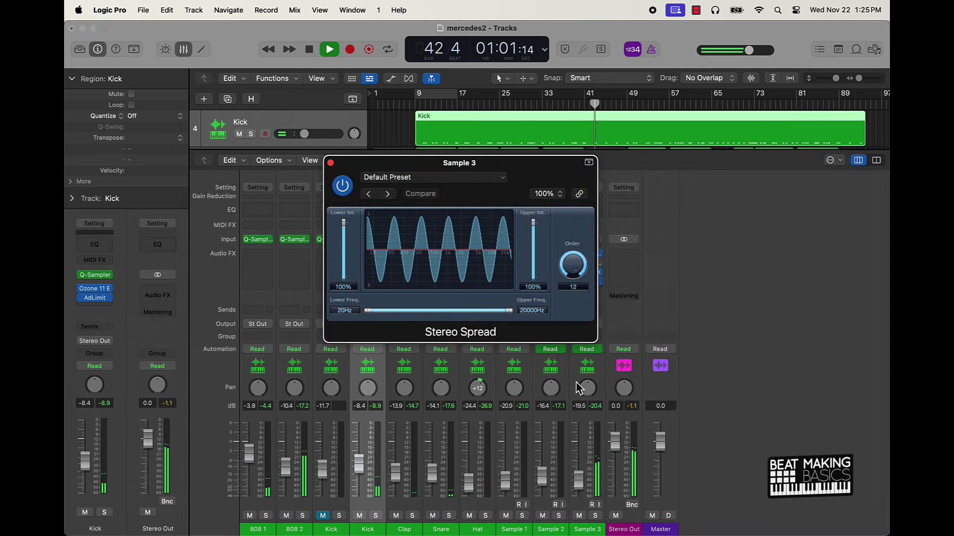
drag(346, 231, 343, 249)
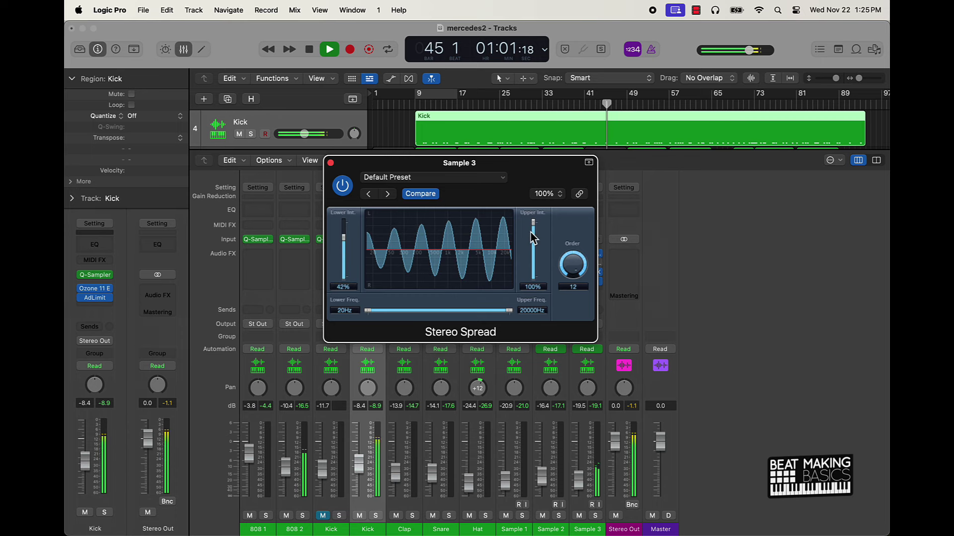
click(330, 163)
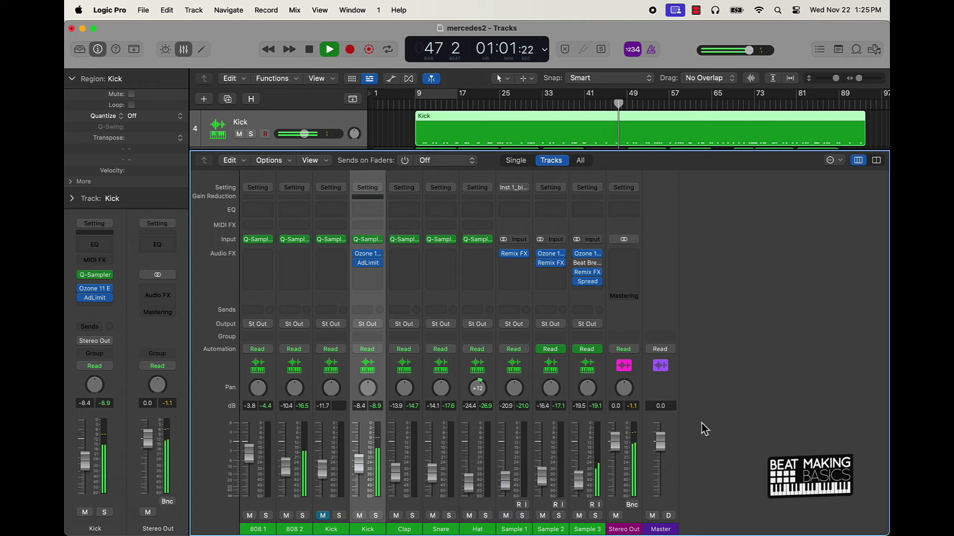
click(392, 140)
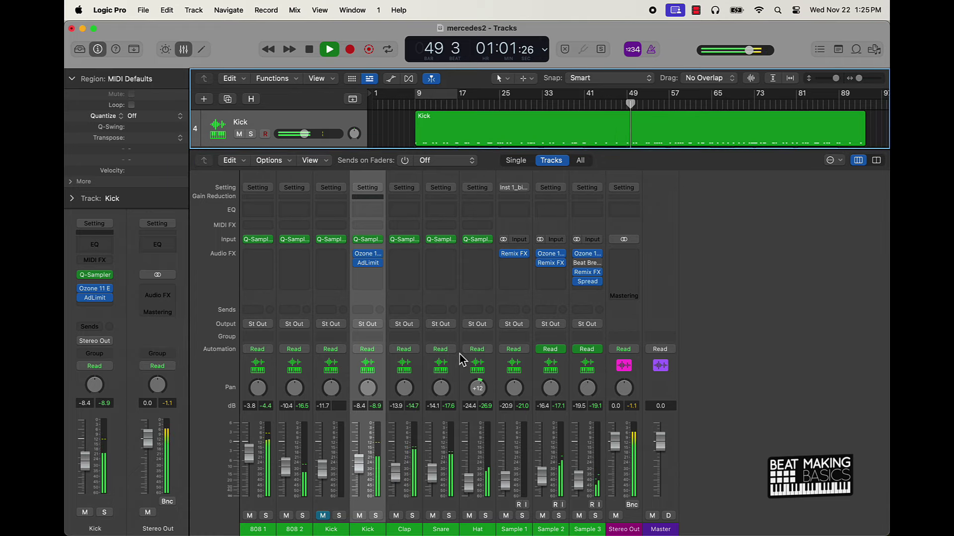
Raise Sample 2's volume to -12.6 dB and insert the Spreader modulation plug-in on its channel.
drag(544, 486, 544, 483)
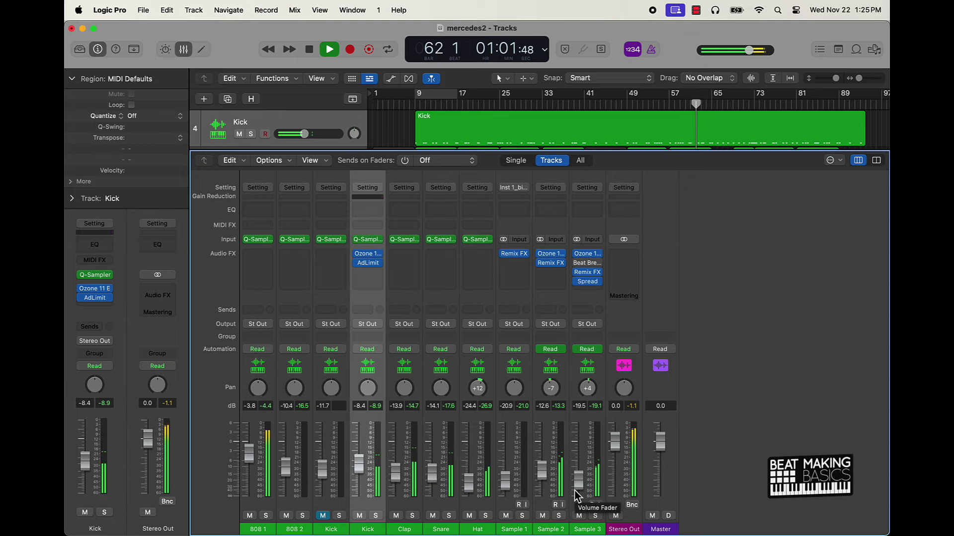
click(553, 275)
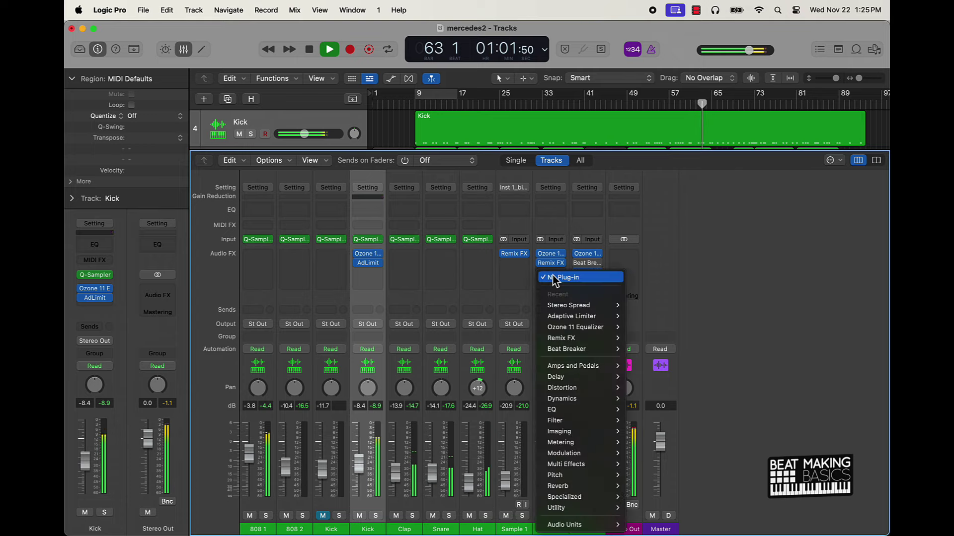
mouse_move(571, 456)
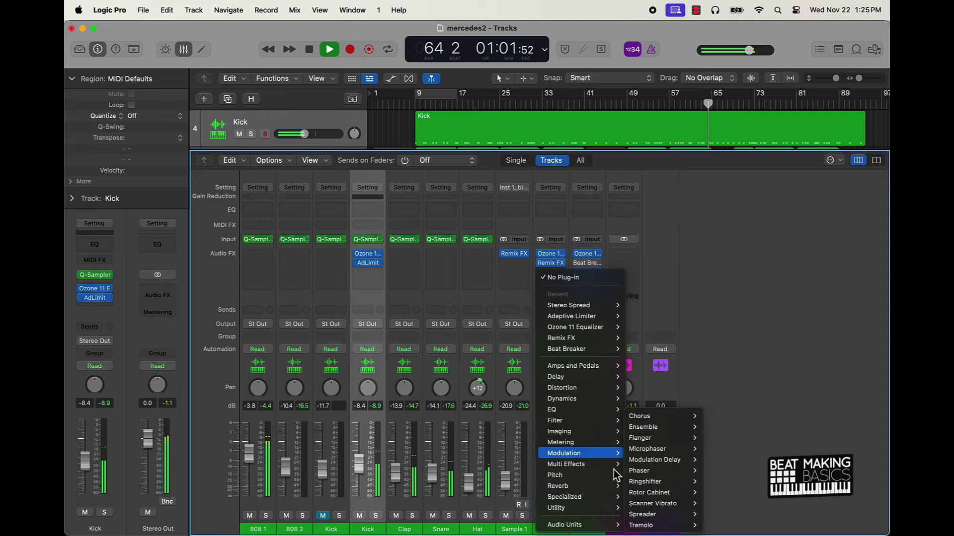
click(660, 515)
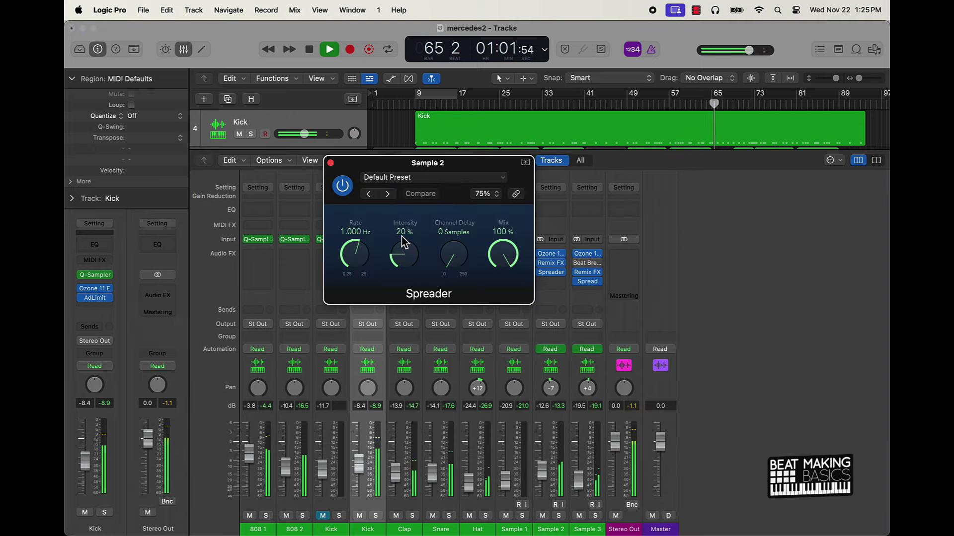
click(330, 163)
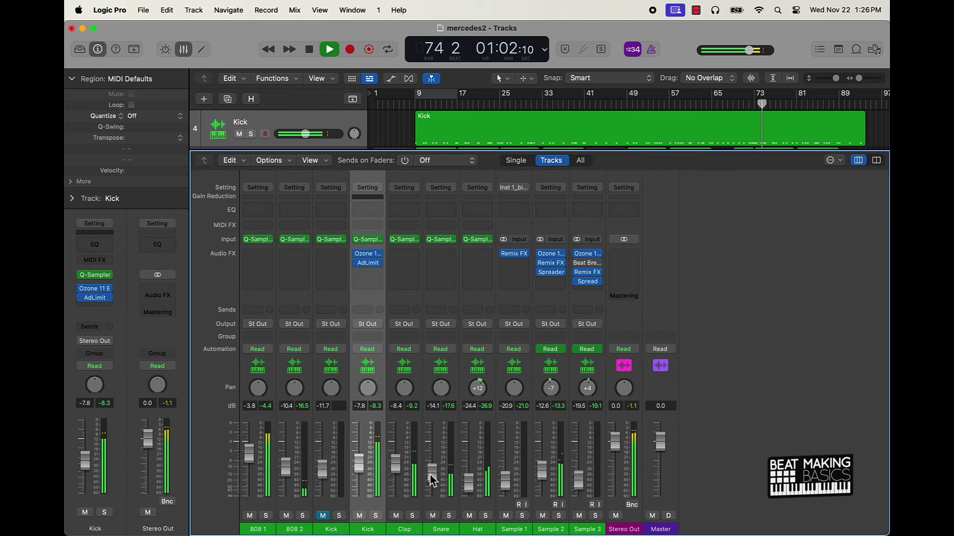
Insert the Spreader plug-in on the Snare channel and move it down to the second effect slot.
click(443, 263)
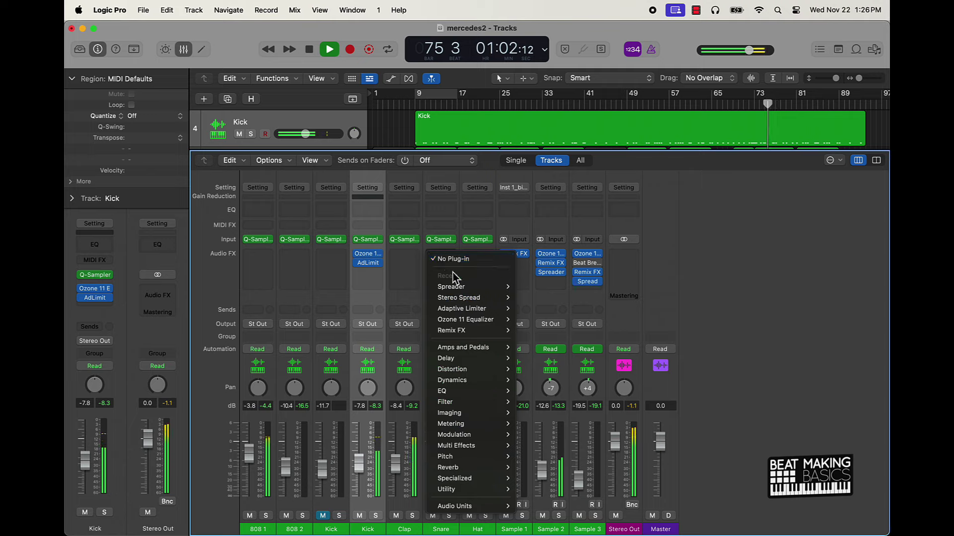
click(462, 288)
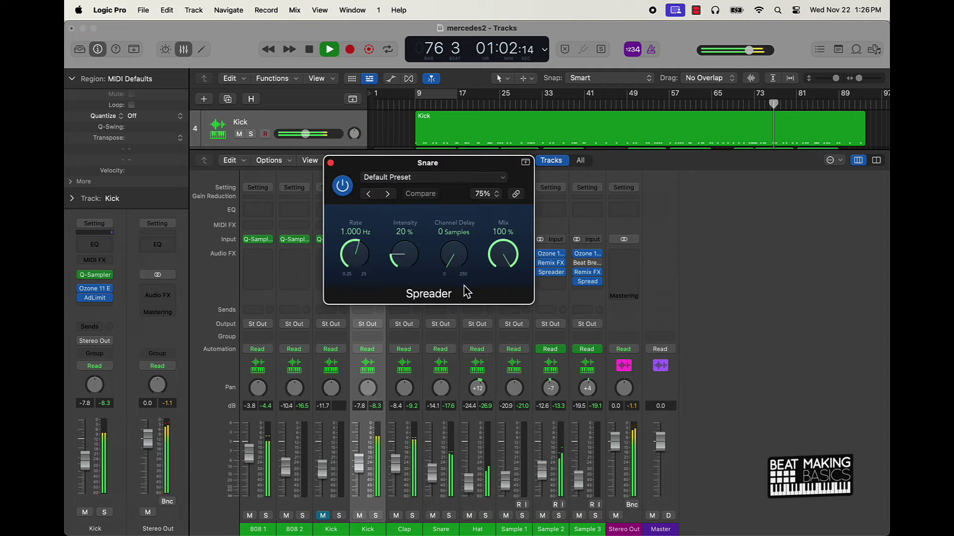
click(331, 163)
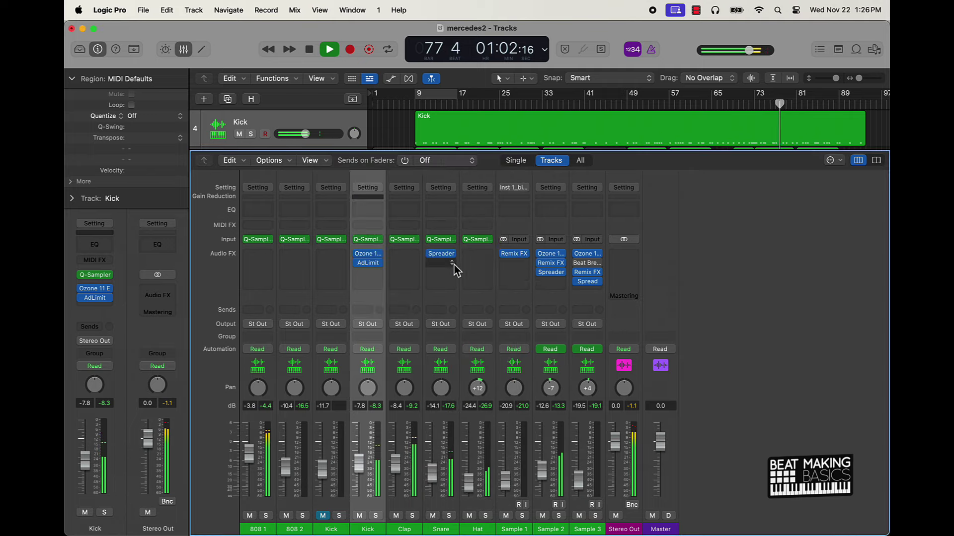
drag(441, 257, 443, 265)
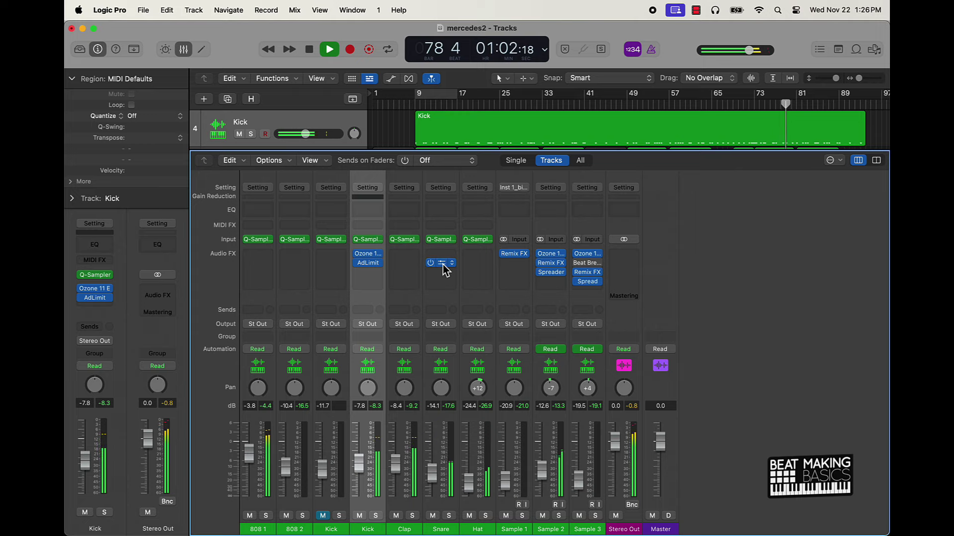
Insert Ozone 11 Equalizer in the Snare's first effect slot with a Brickwall High-Pass band at about 162 Hz.
click(444, 256)
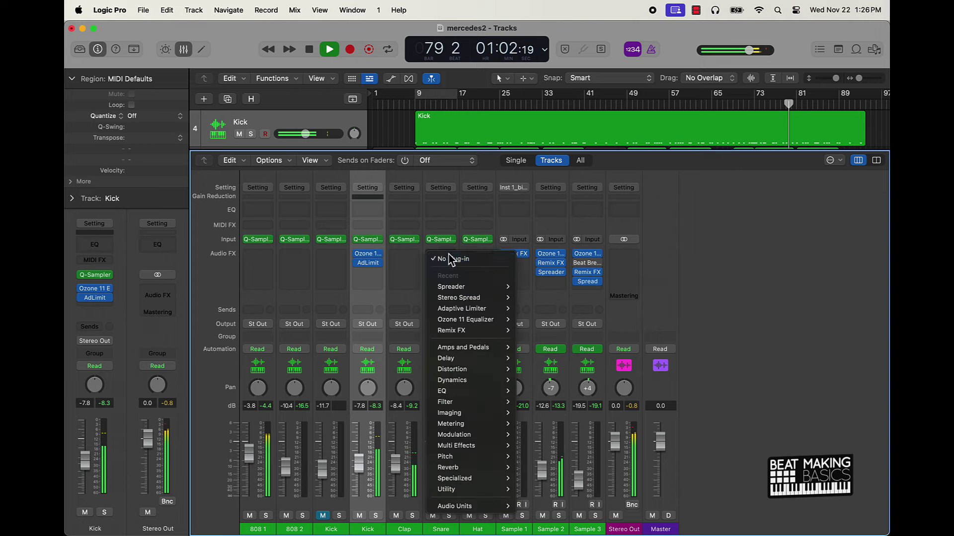
click(478, 328)
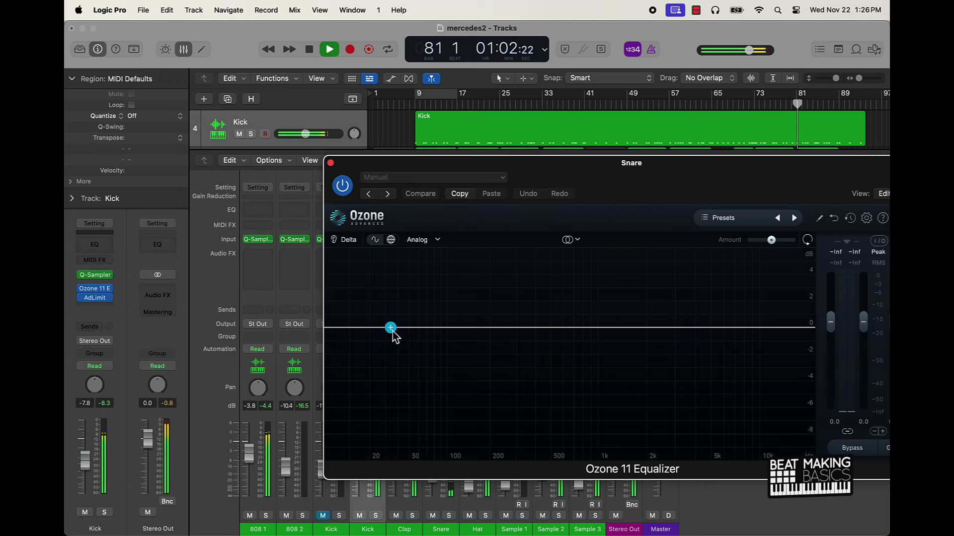
click(390, 328)
click(437, 276)
mouse_move(434, 364)
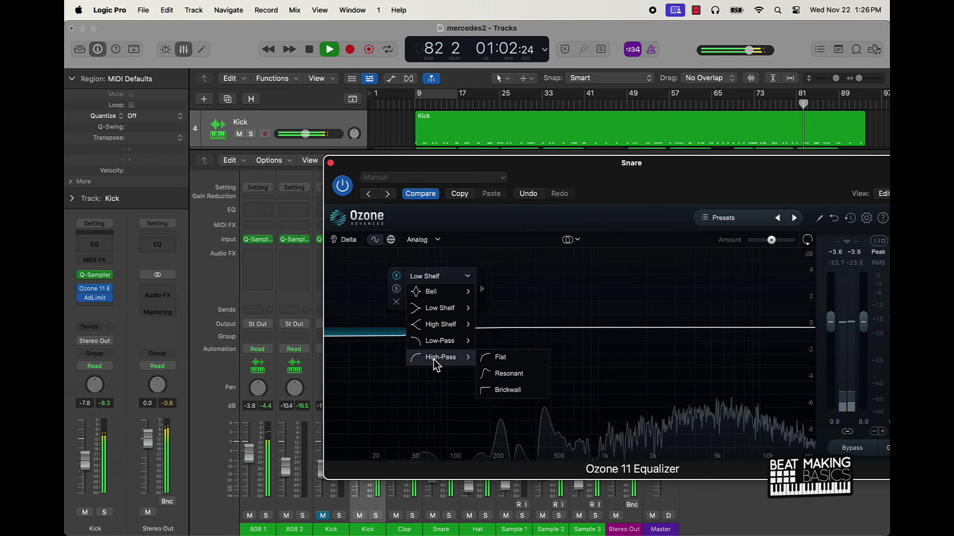
click(504, 390)
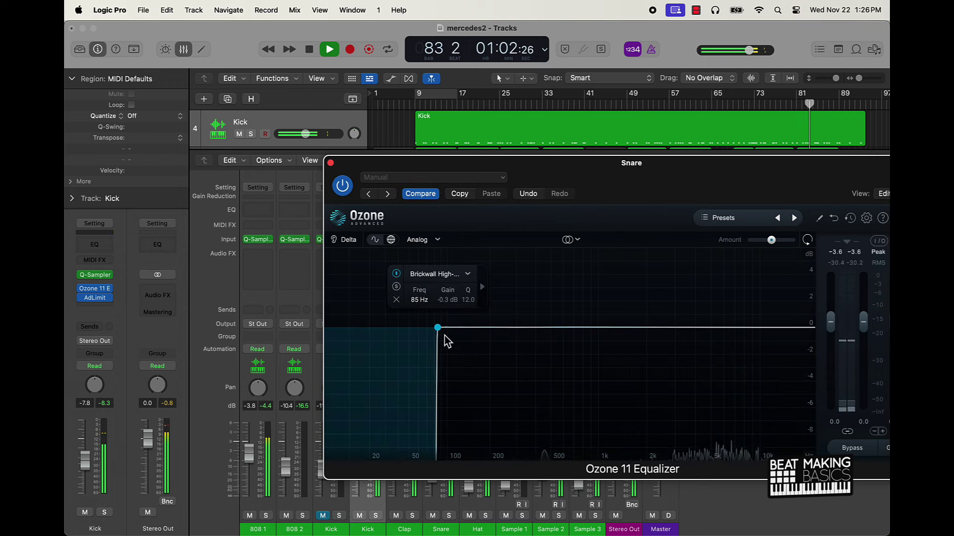
drag(437, 328, 478, 329)
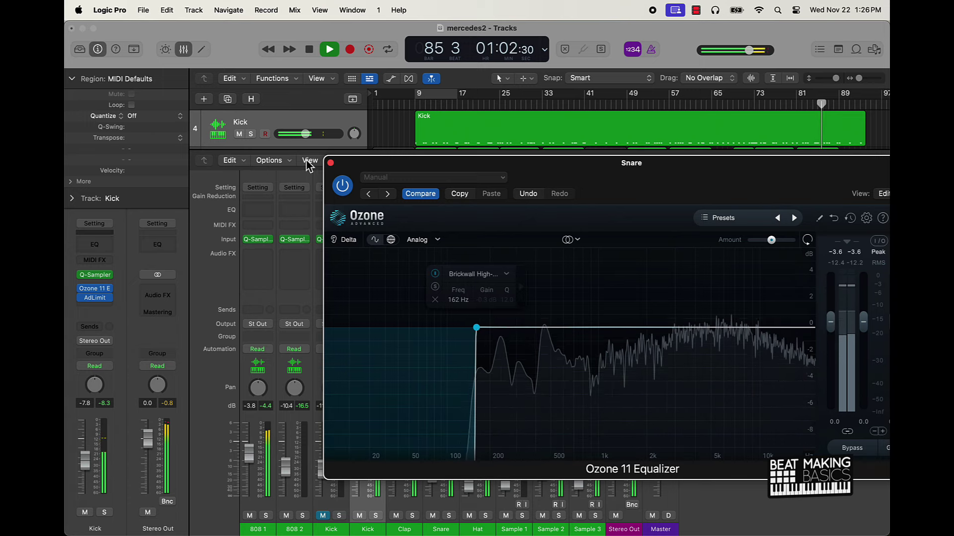
click(331, 163)
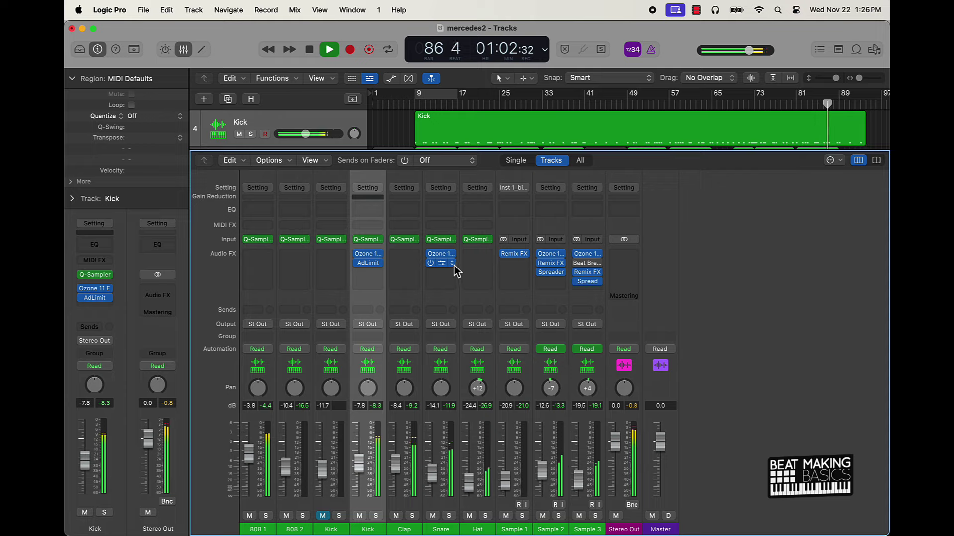
Copy the Snare's Ozone 11 Equalizer to the Clap channel, set its Brickwall High-Pass band to about 108 Hz, and replay from the start.
drag(444, 256, 405, 255)
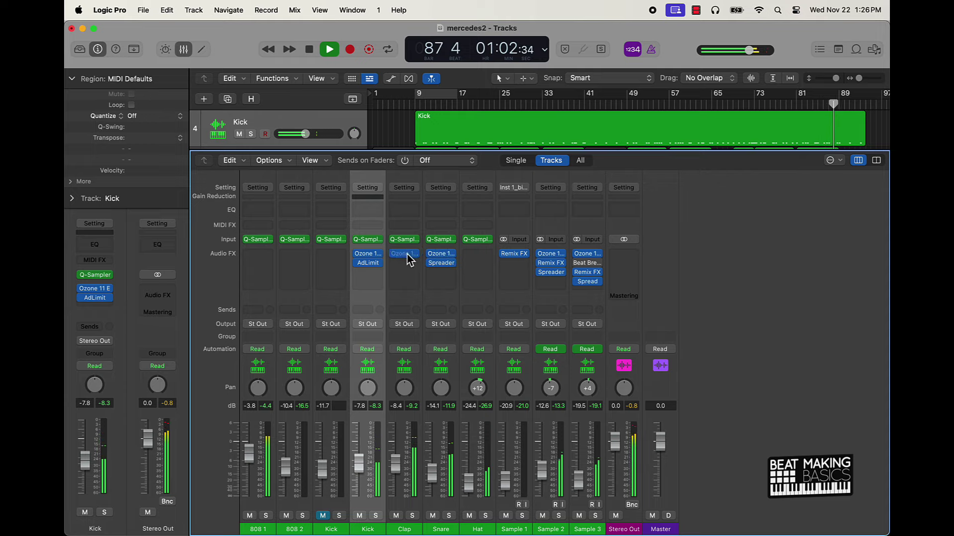
click(404, 254)
drag(478, 325, 452, 330)
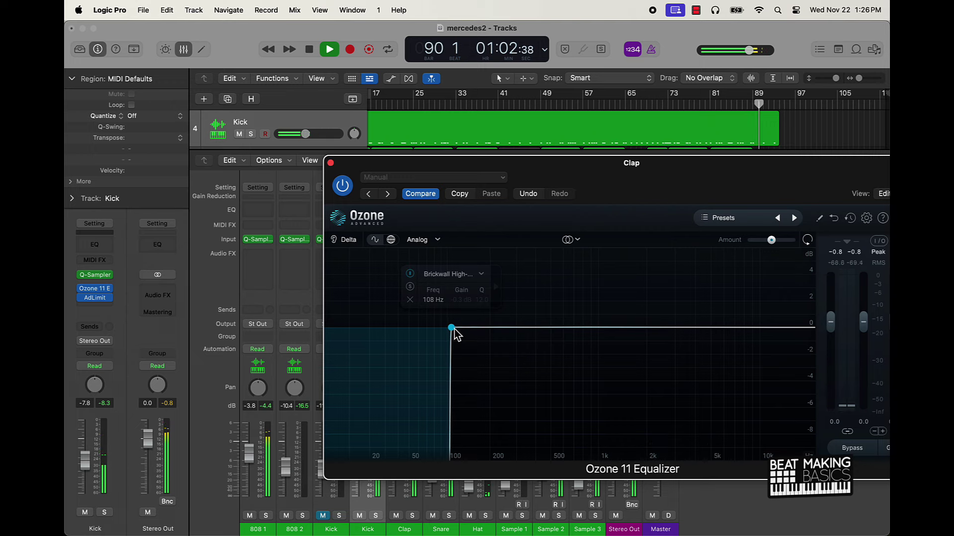
key(Return)
click(330, 163)
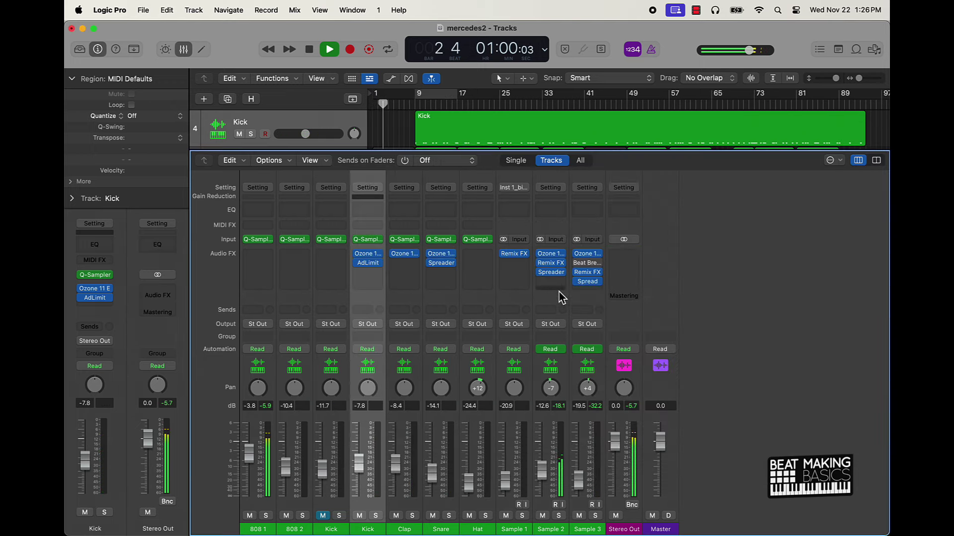
Adjust the Flat High-Pass band in Sample 2's Ozone 11 Equalizer to about 203 Hz with a 6 dB/oct slope.
click(557, 257)
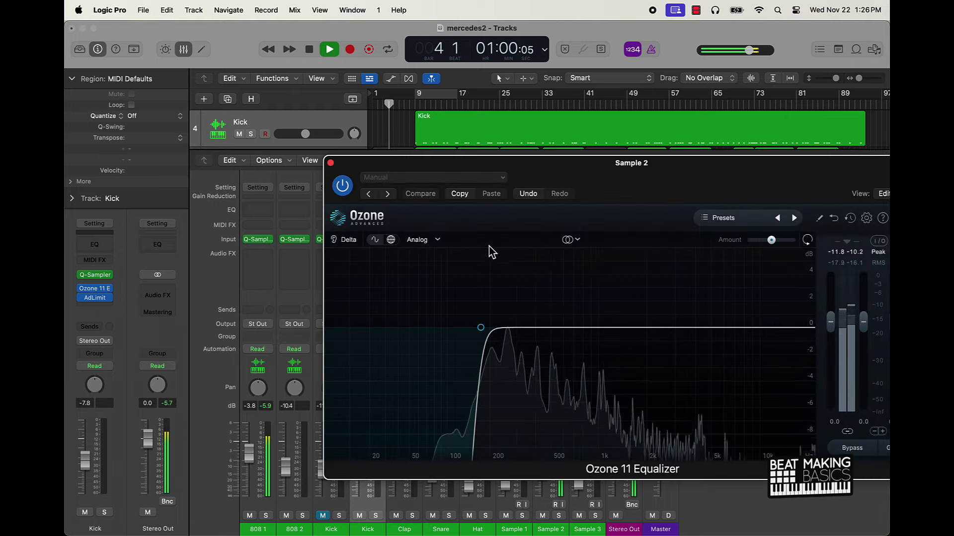
drag(485, 329, 502, 330)
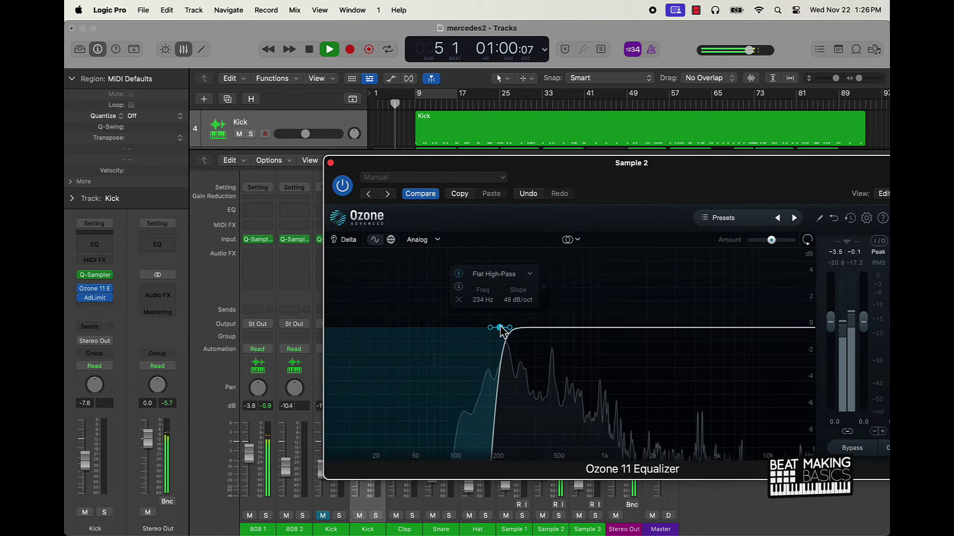
drag(503, 331, 487, 330)
scroll(484, 330, down, 3)
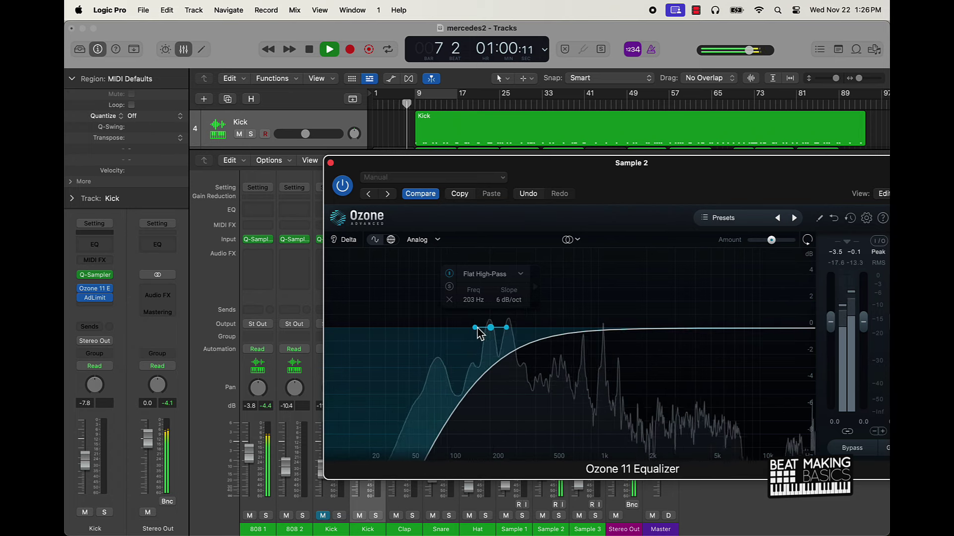
scroll(482, 332, up, 1)
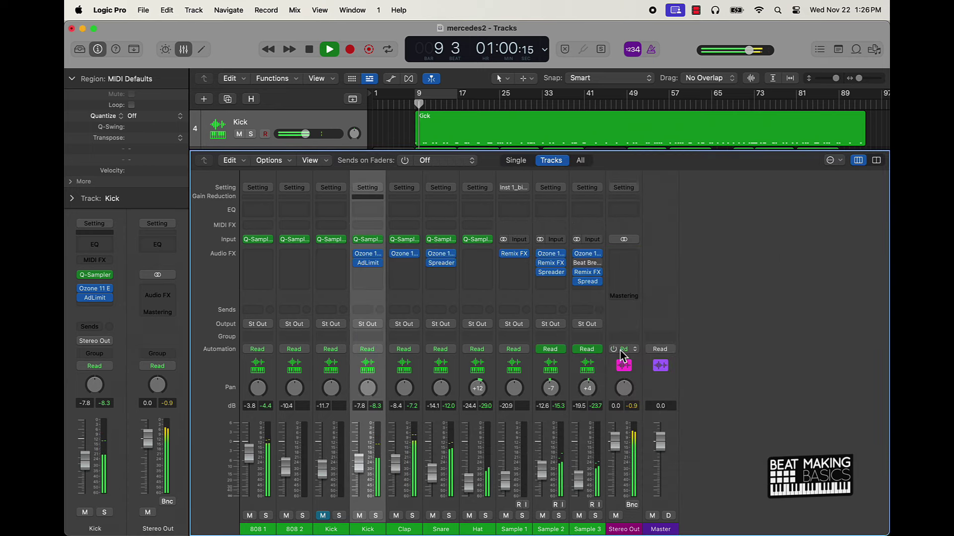
Adjust the Flat High-Pass band in Sample 3's Ozone 11 Equalizer to about 403 Hz with a 6 dB/oct slope, and close its window.
click(587, 253)
mouse_move(520, 328)
mouse_down()
mouse_move(538, 329)
mouse_move(520, 329)
mouse_up()
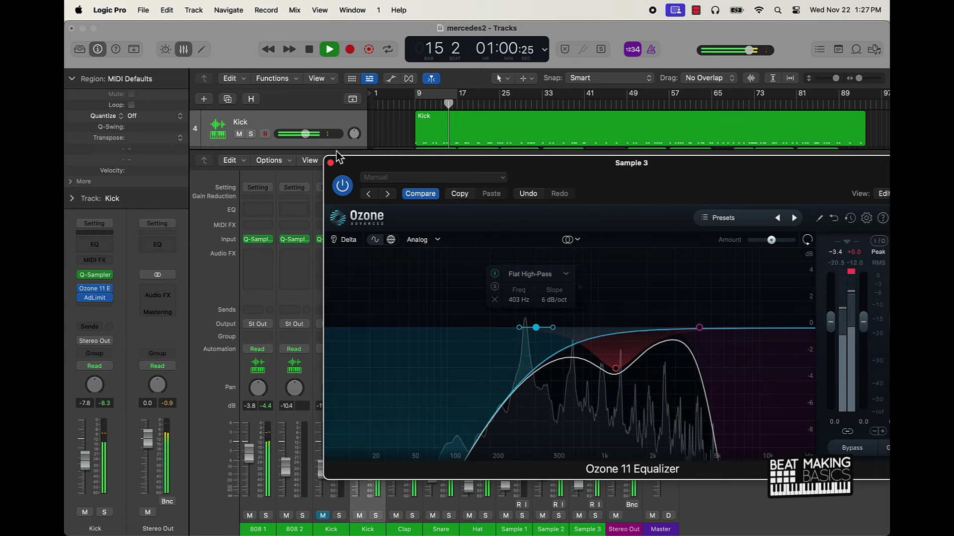
click(331, 162)
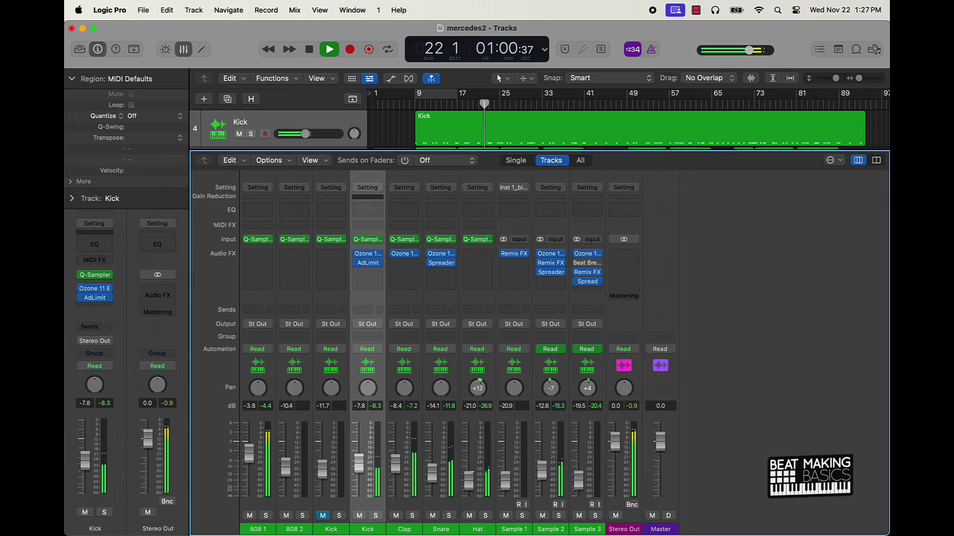
Set the Hat's pan to +2 and insert the Ozone 11 Equalizer on its channel.
drag(477, 388, 474, 400)
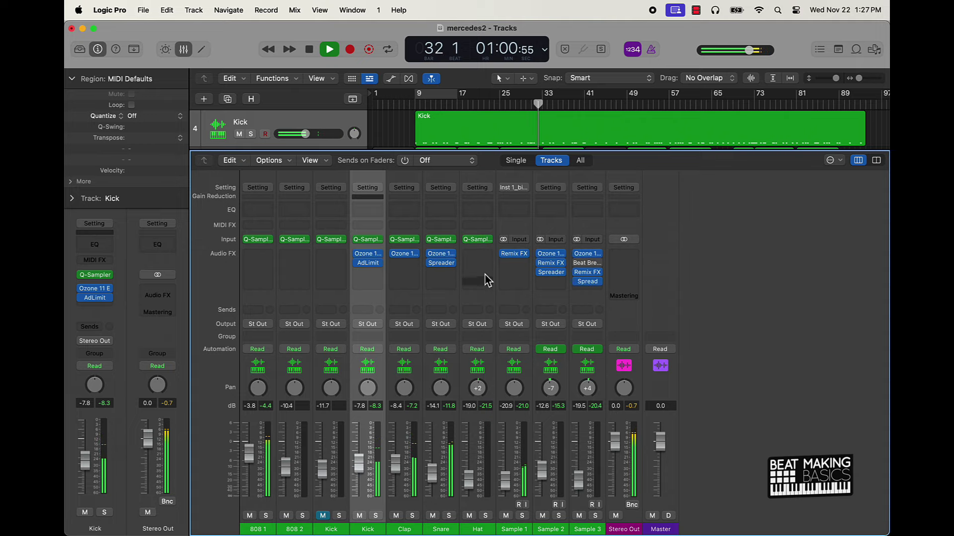
click(485, 262)
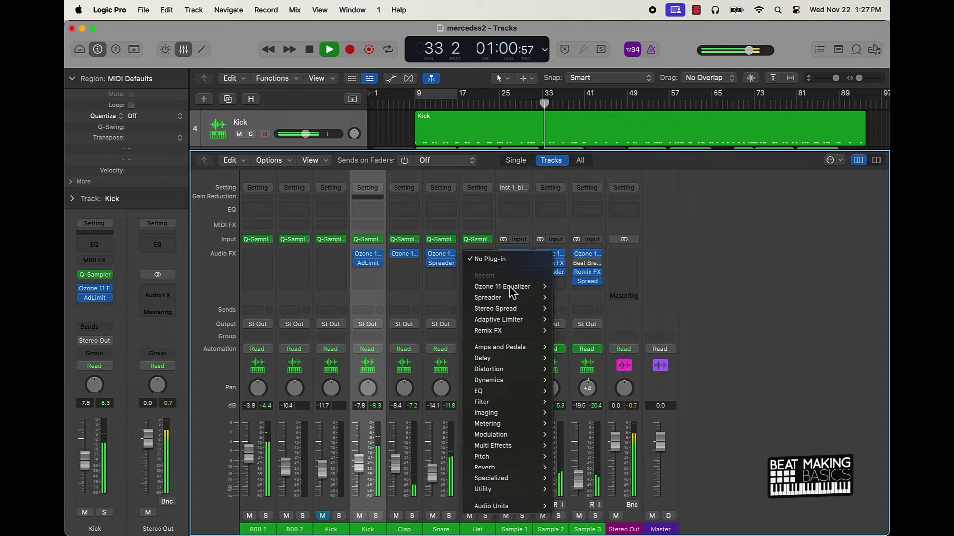
click(508, 284)
Add a Brickwall High-Pass band near 1 kHz and a slight high-frequency boost in the Hat's equalizer, and close its window.
click(532, 328)
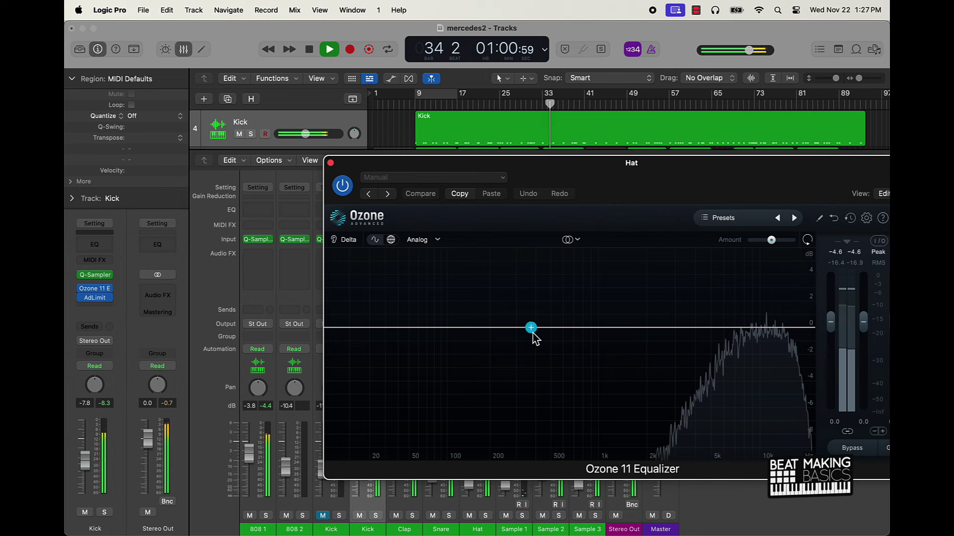
click(514, 275)
mouse_move(519, 356)
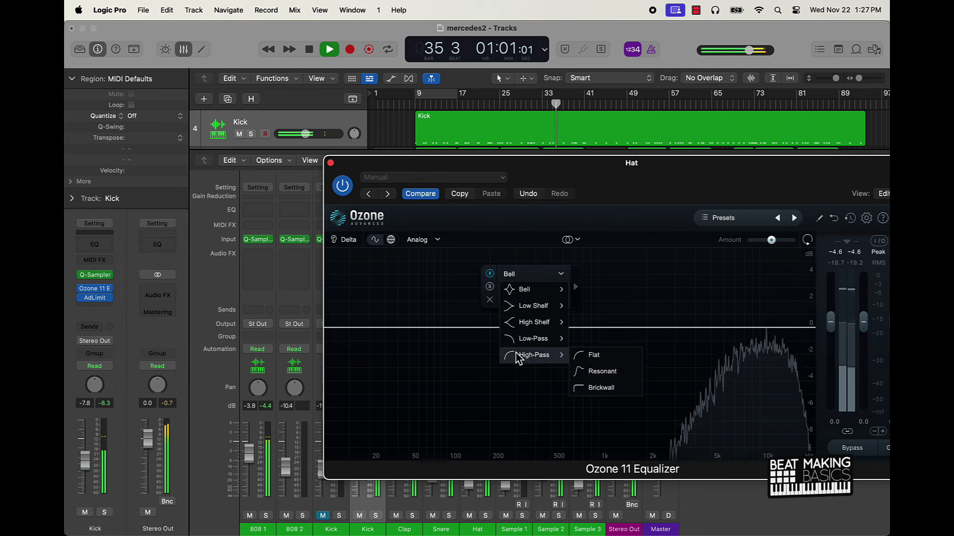
click(591, 388)
drag(538, 329, 604, 329)
drag(770, 329, 711, 312)
click(330, 163)
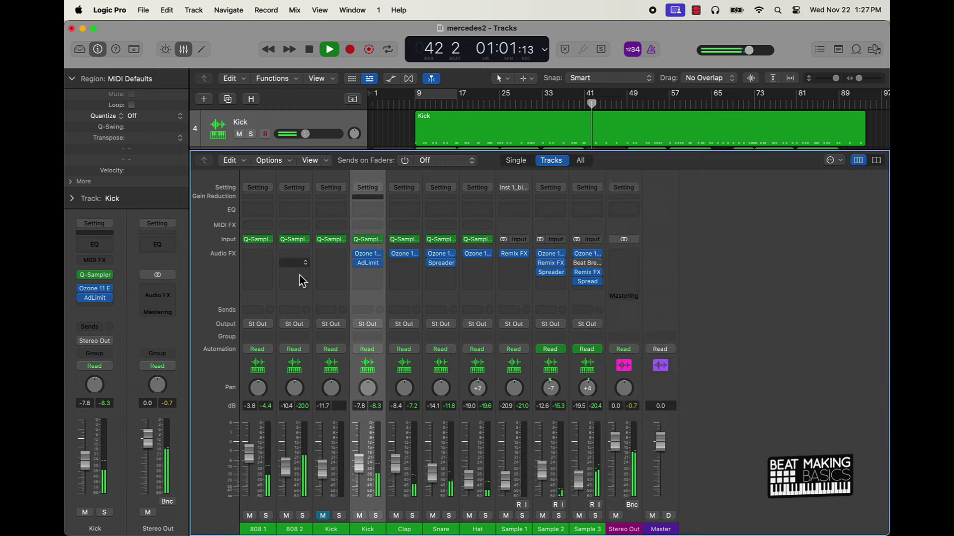
Insert Ozone 11 Equalizer on the 808 2 channel with a wide Bell boost of 4.0 dB at about 63 Hz and Q 0.2.
click(298, 259)
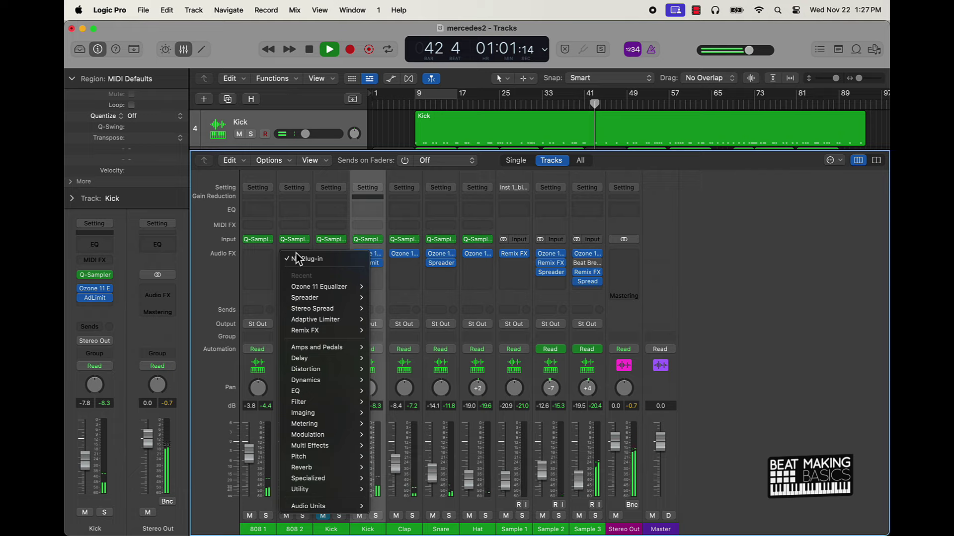
click(323, 286)
drag(546, 337, 422, 273)
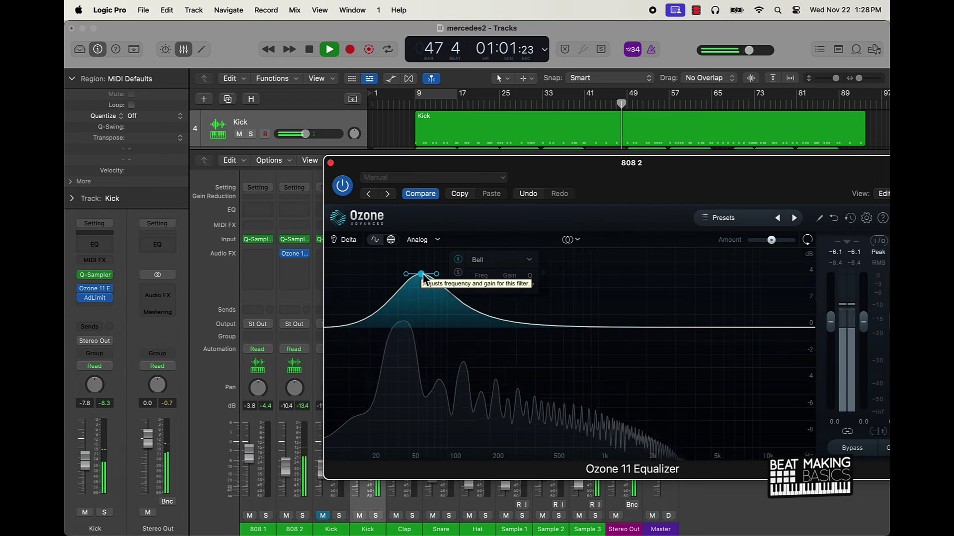
drag(407, 272, 403, 280)
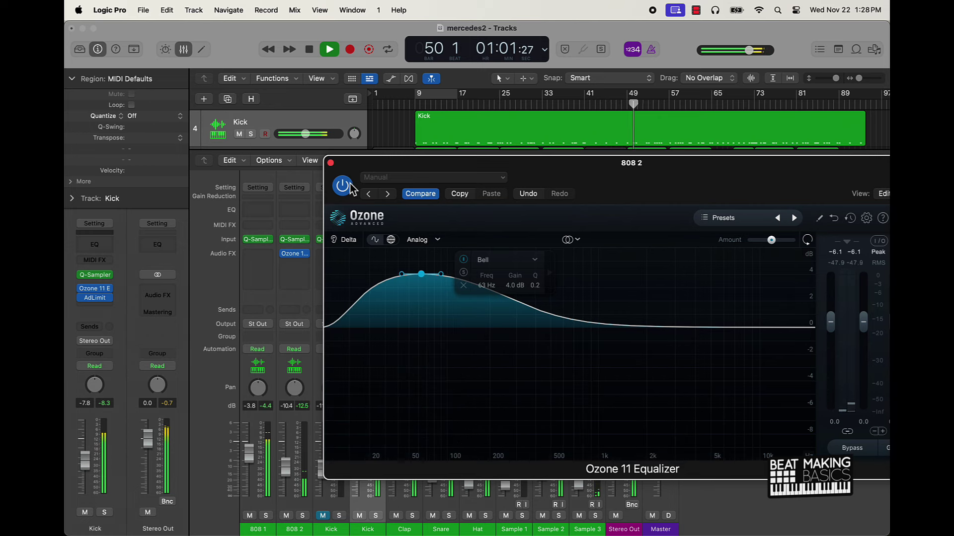
click(331, 163)
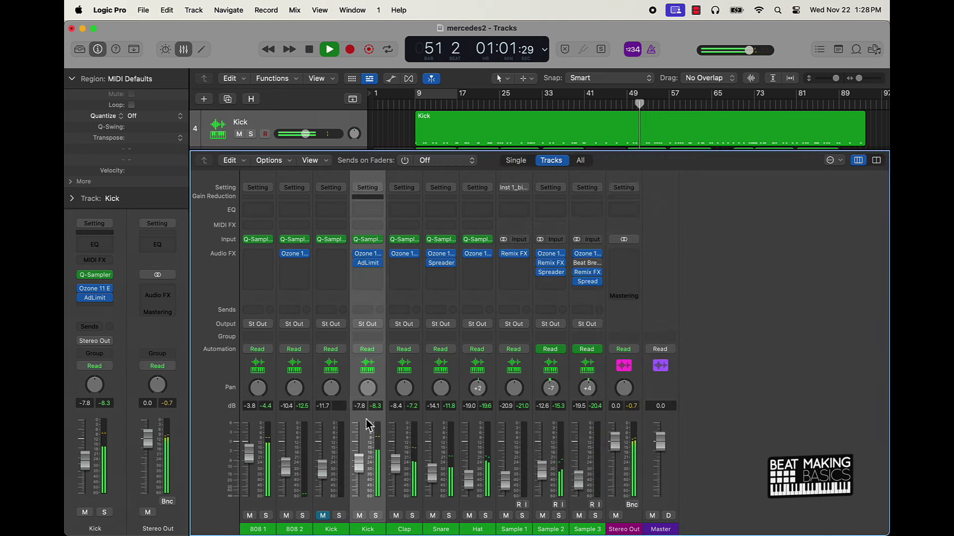
Change the Resonant High-Pass band in the active Kick's equalizer to Brickwall High-Pass and raise its frequency to about 53 Hz.
click(367, 255)
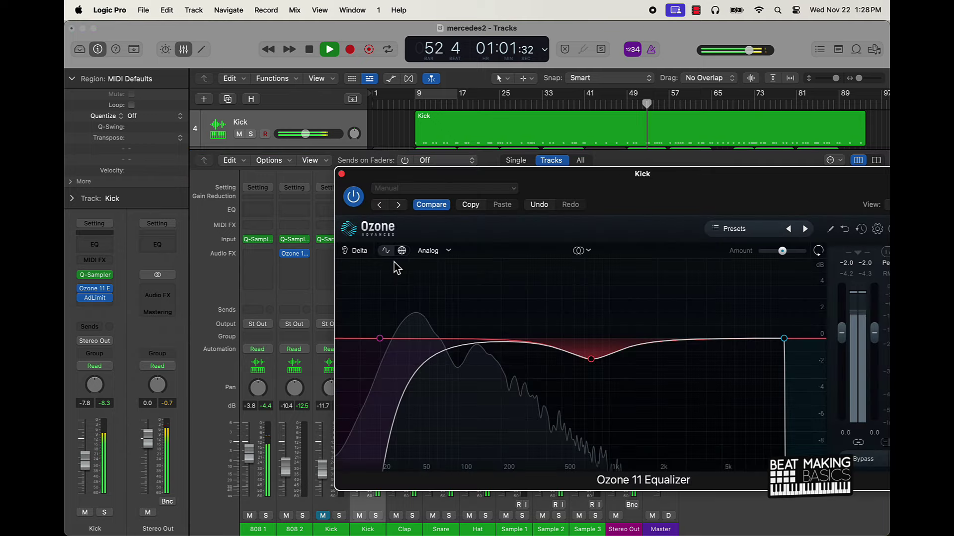
click(380, 339)
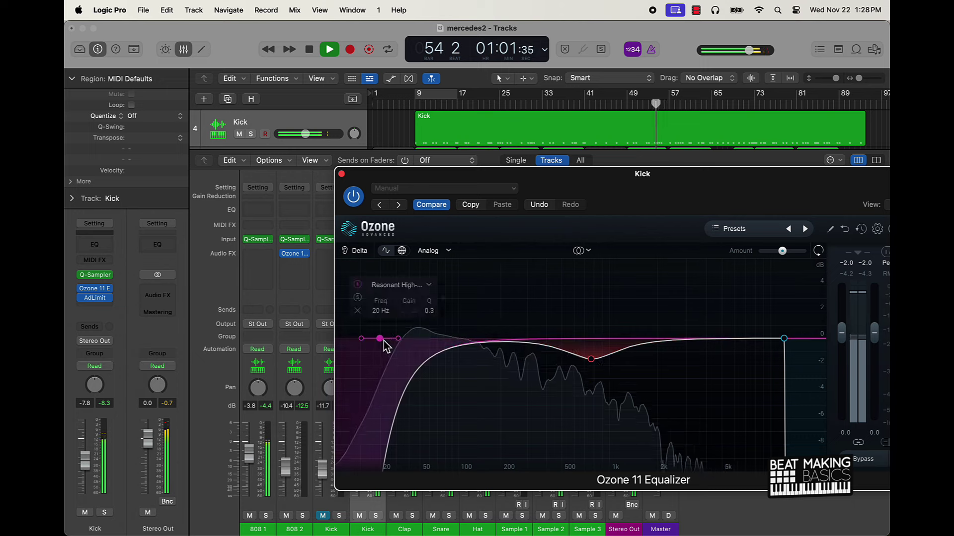
click(395, 285)
mouse_move(422, 366)
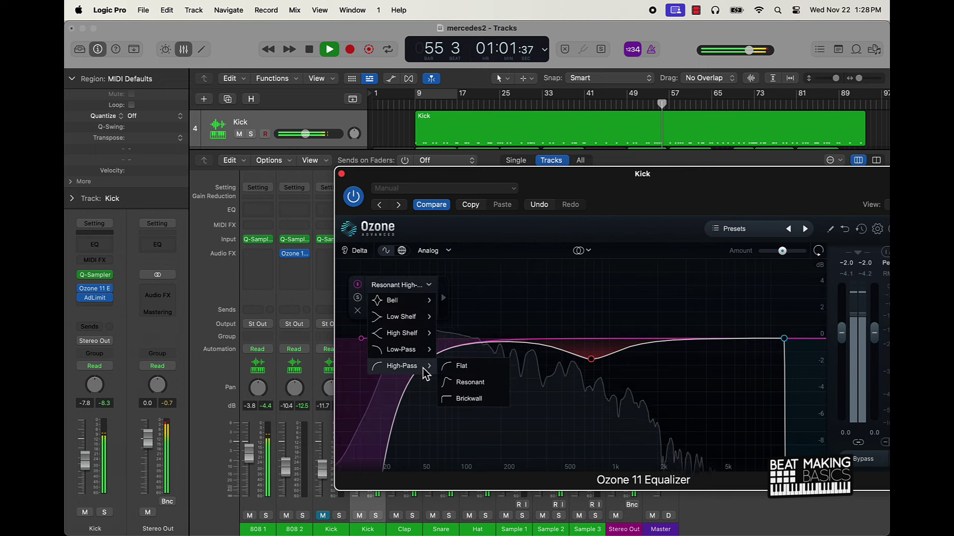
click(465, 399)
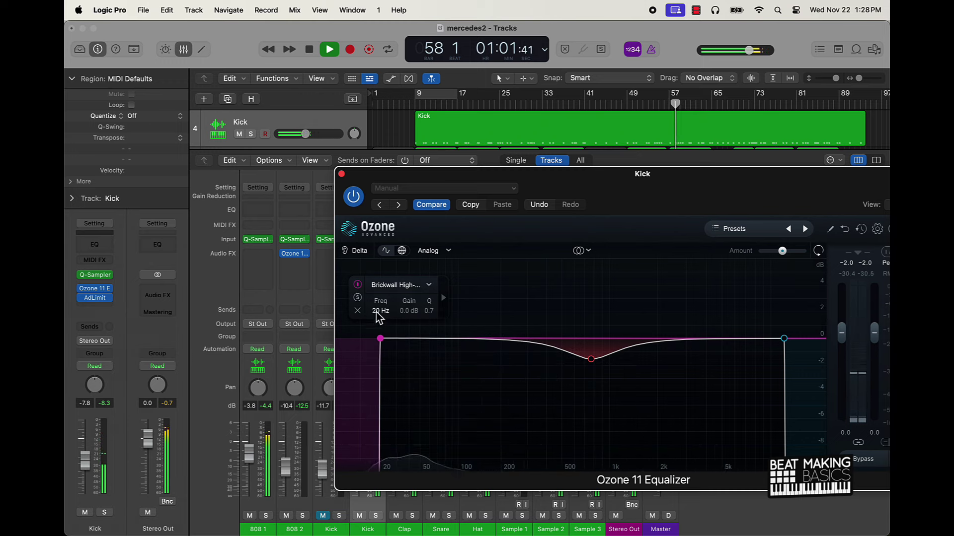
drag(381, 339, 424, 343)
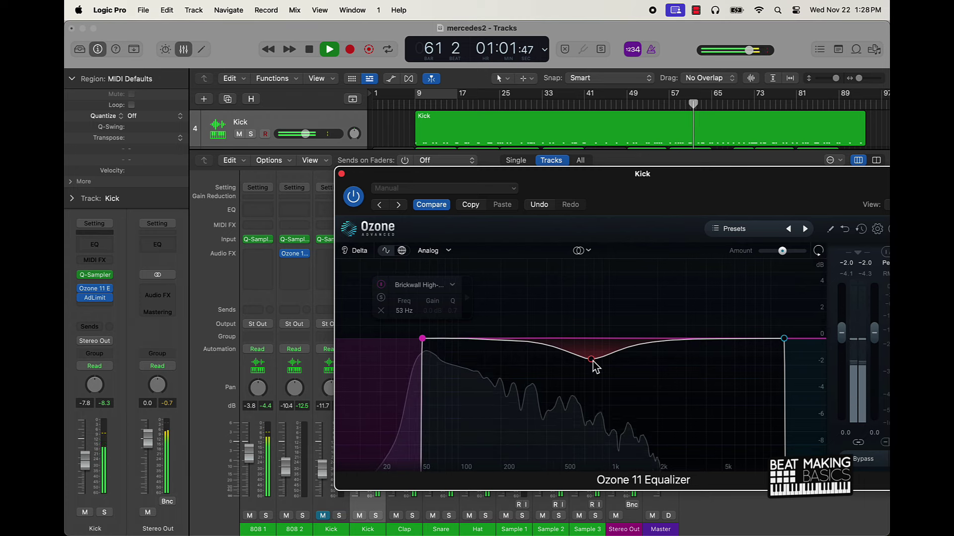
Turn the Kick equalizer's Bell cut into a boost of about 3.2 dB at 105 Hz, and close the equalizer window.
drag(593, 361, 463, 295)
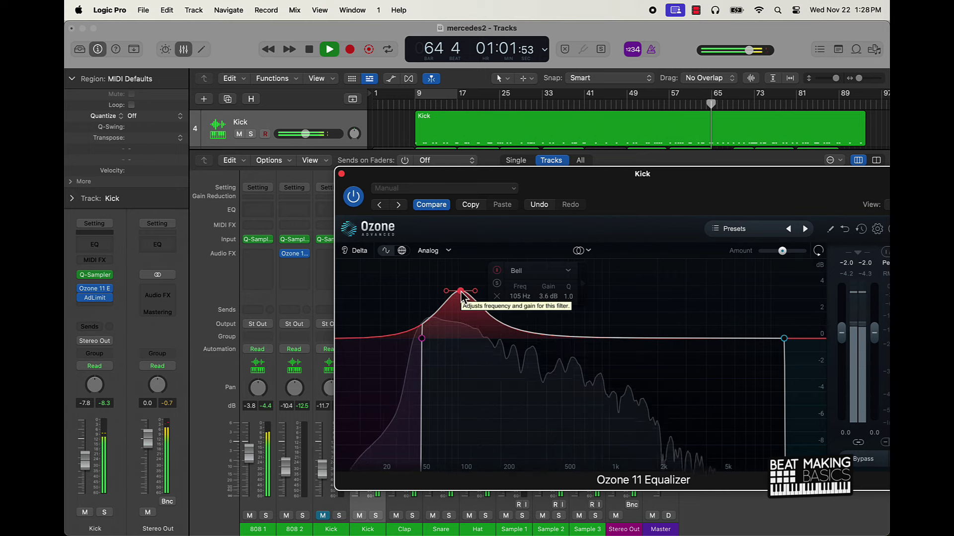
drag(461, 292, 461, 298)
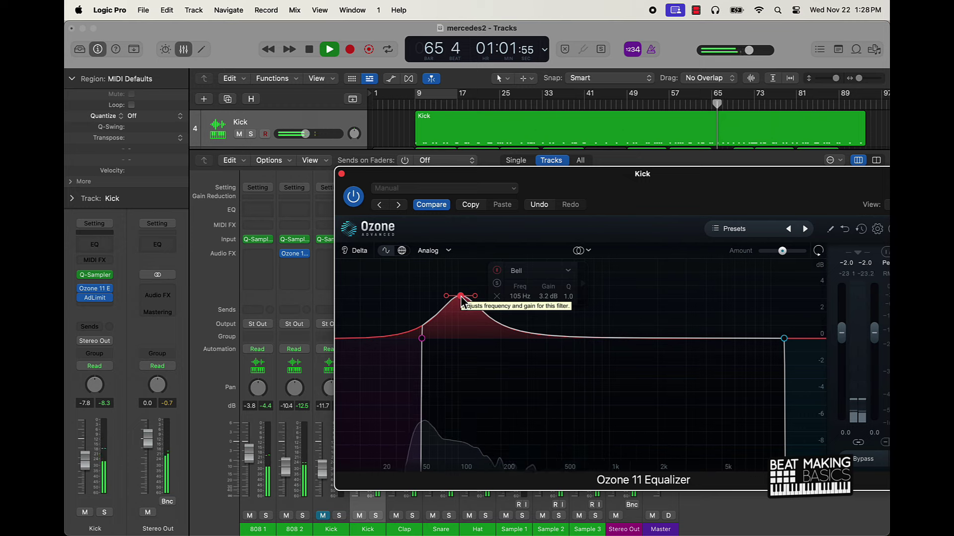
click(342, 174)
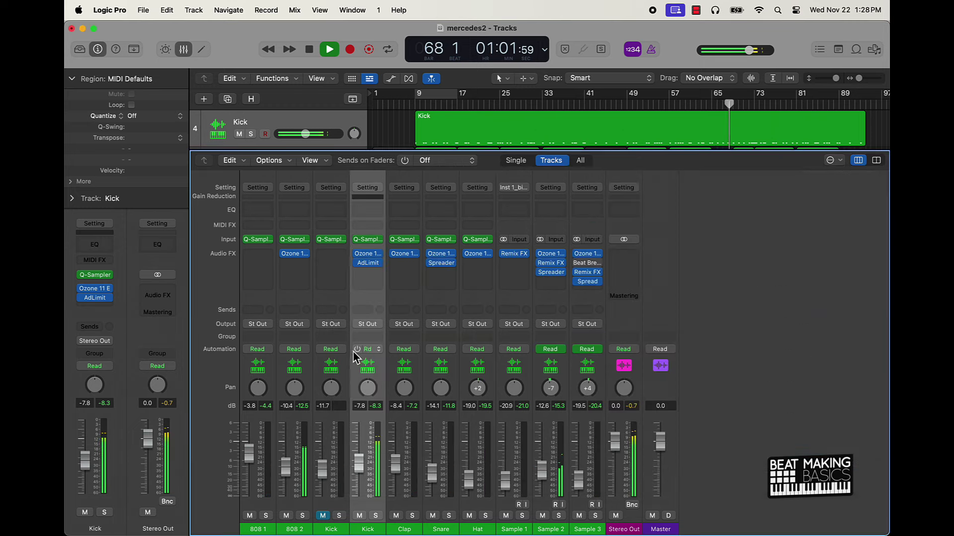
Add a Flat Low-Pass band at about 3090 Hz with a 24 dB/oct slope to the 808 2 equalizer, and close its window.
click(296, 254)
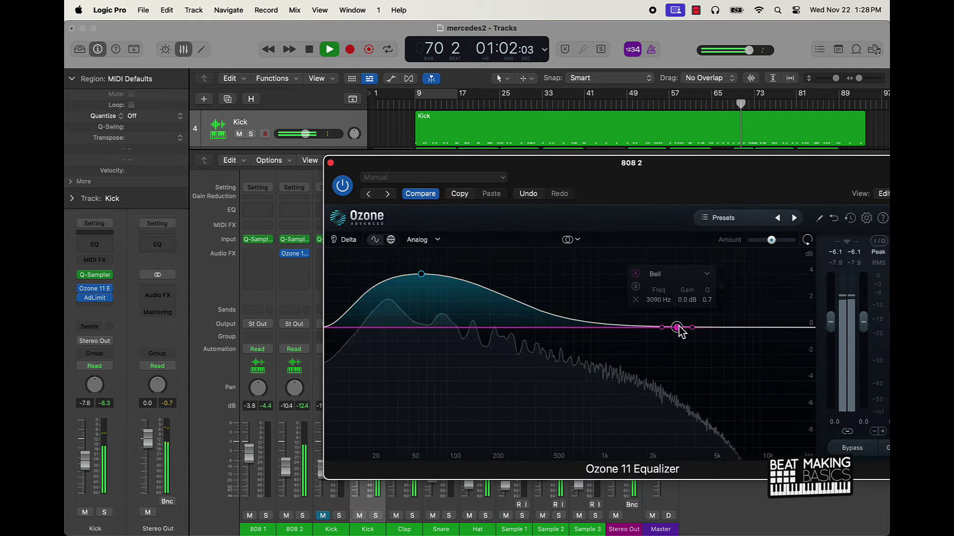
click(675, 274)
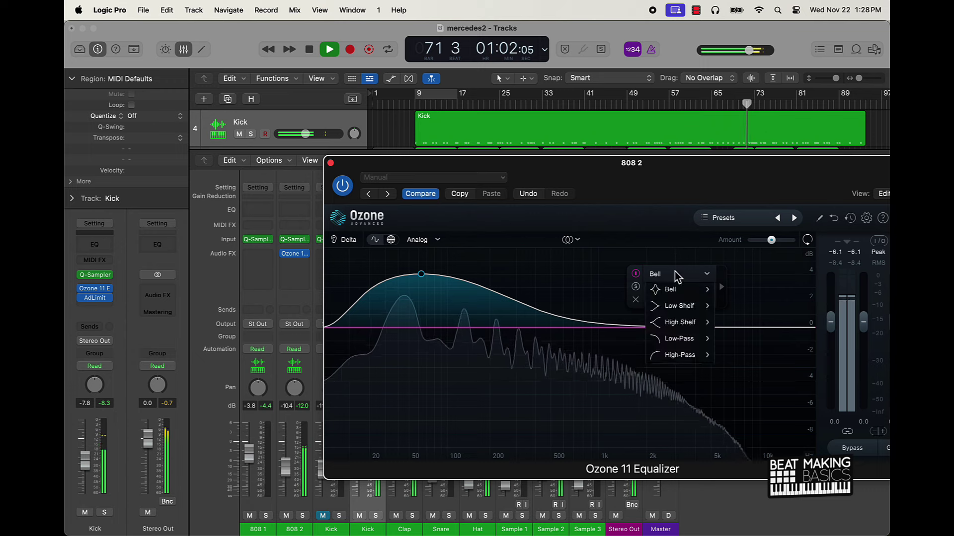
mouse_move(678, 339)
click(735, 339)
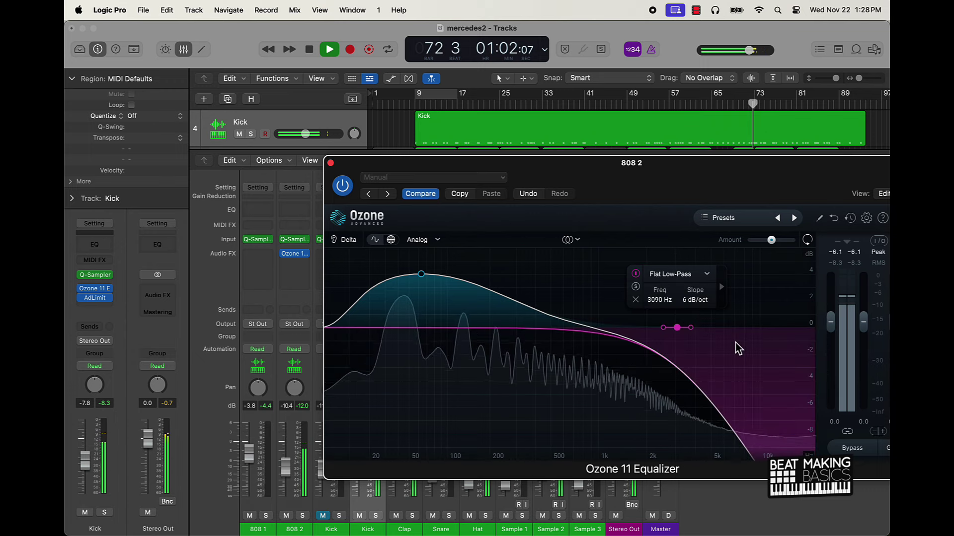
drag(694, 332, 690, 328)
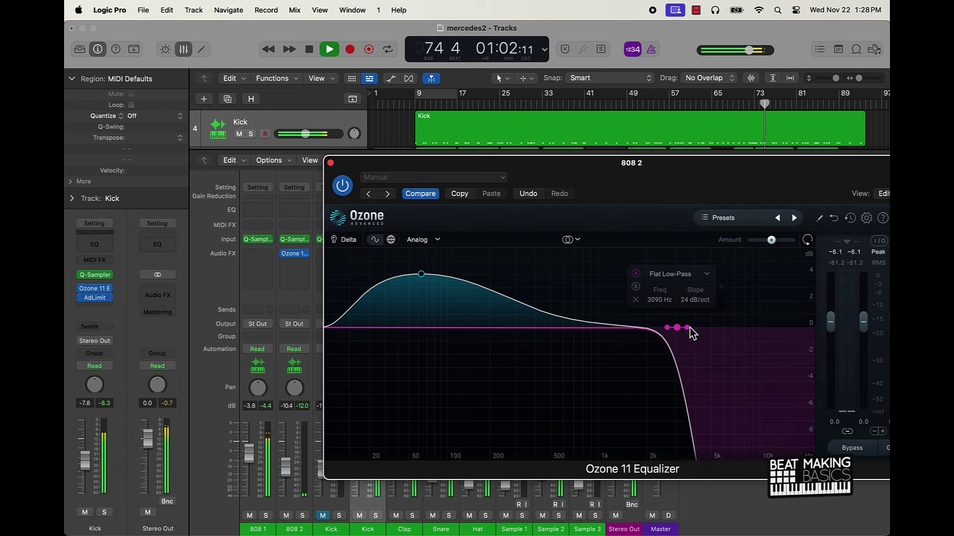
click(331, 163)
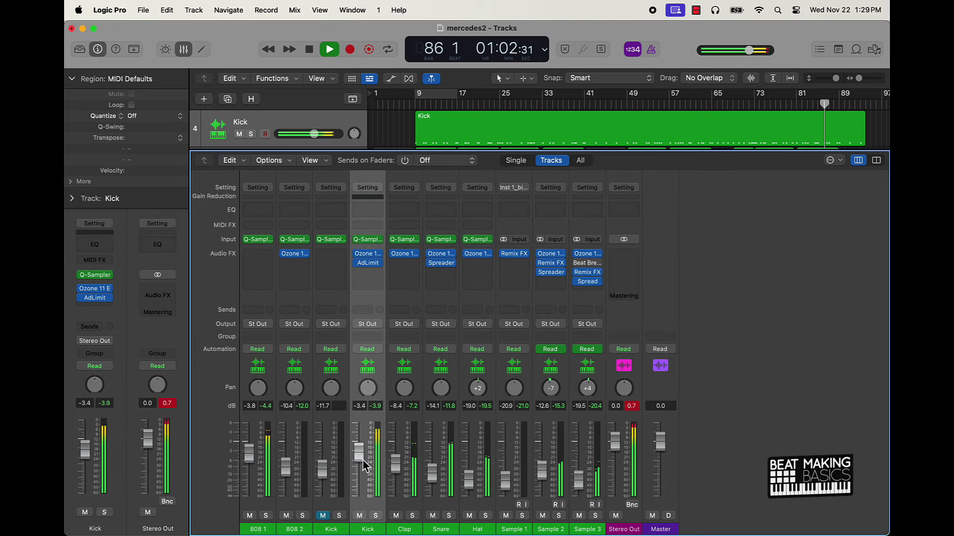
Raise the active Kick's volume to -2.3 dB and replay the beat from the start.
drag(359, 452, 363, 453)
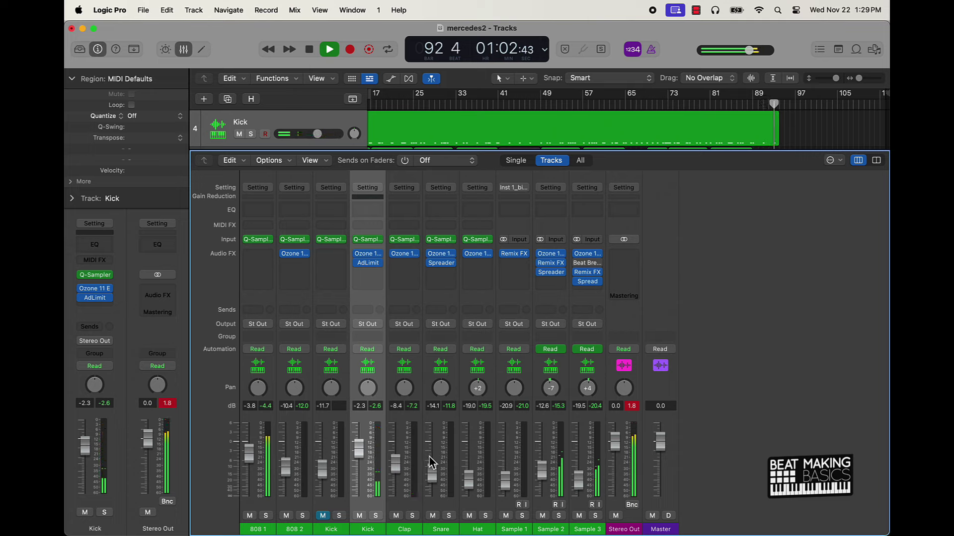
key(Return)
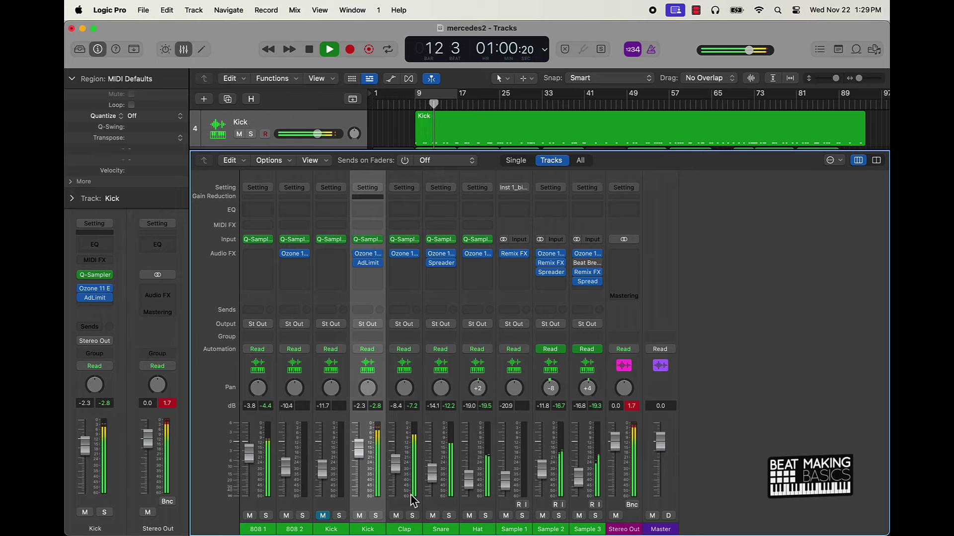
Insert Ozone 11 Equalizer on the 808 1 channel and cut a Bell band by about 8.0 dB at 735 Hz.
click(256, 255)
click(360, 301)
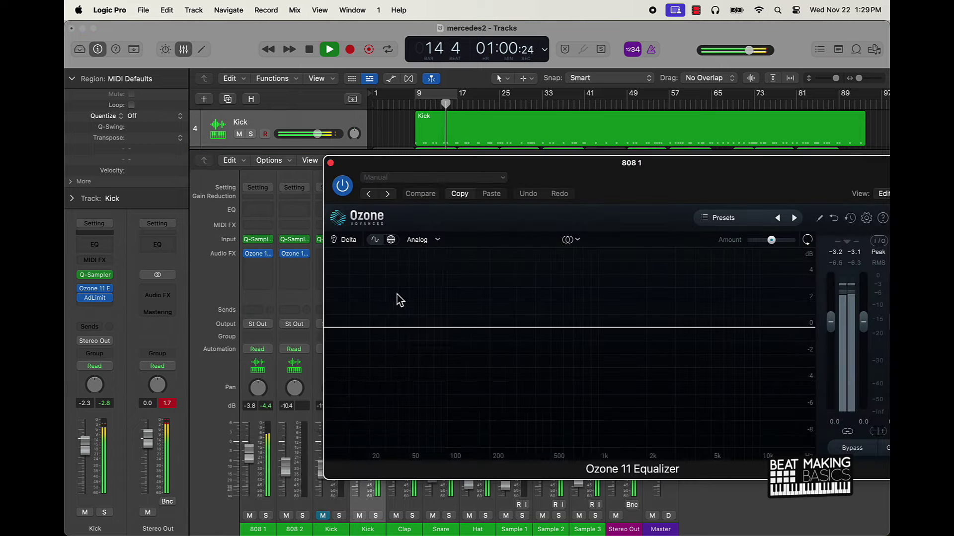
drag(530, 328, 579, 437)
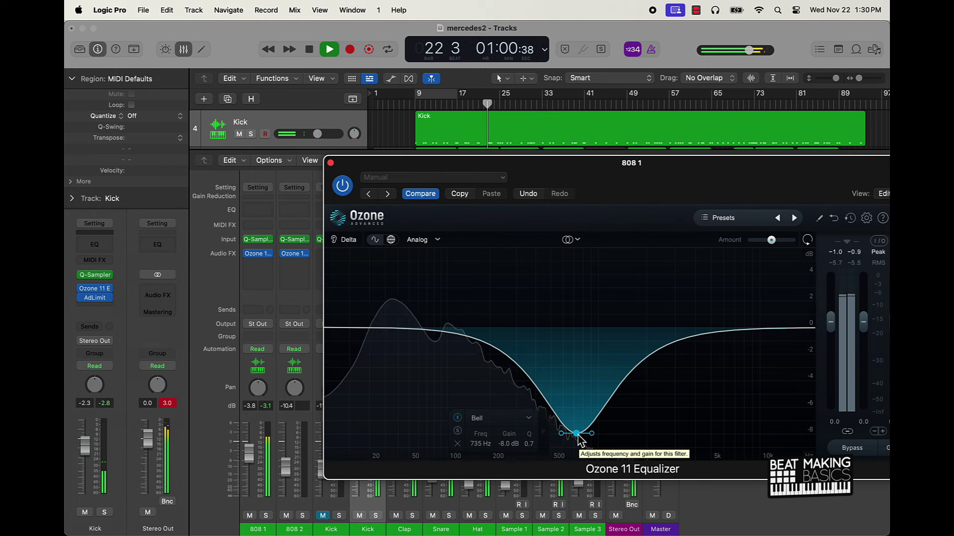
Add a Flat Low-Pass band at about 1749 Hz and a Bell boost of about 2.5 dB at 343 Hz to the 808 1 equalizer.
click(779, 328)
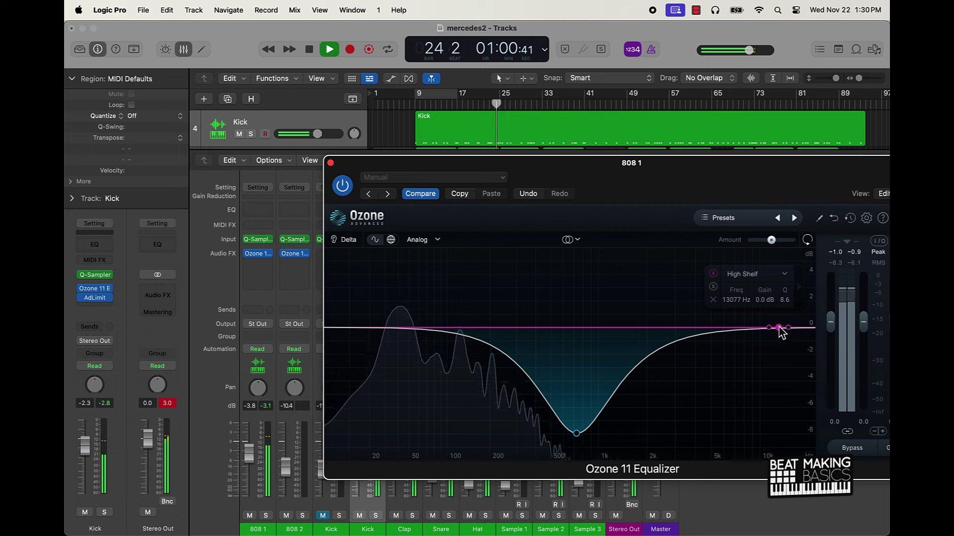
click(759, 279)
mouse_move(758, 355)
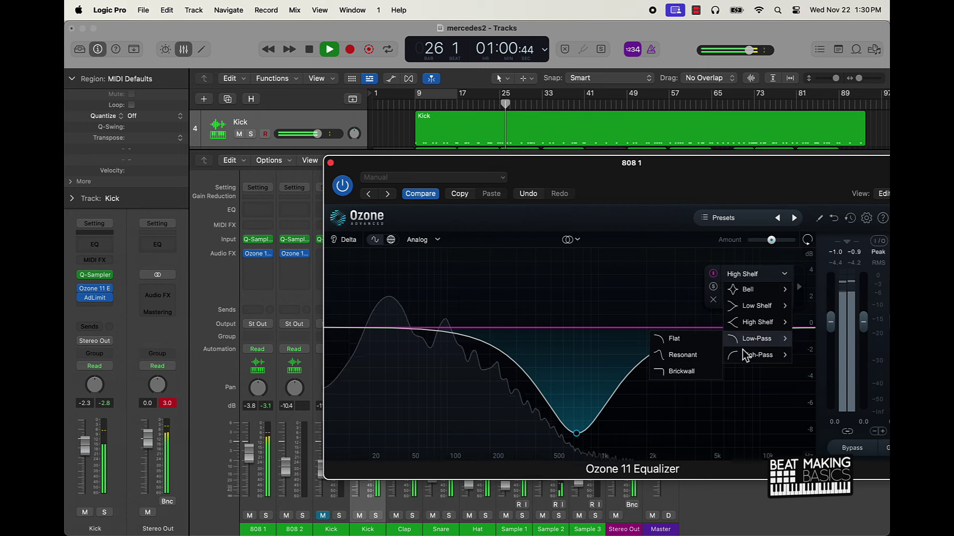
mouse_move(756, 338)
click(674, 339)
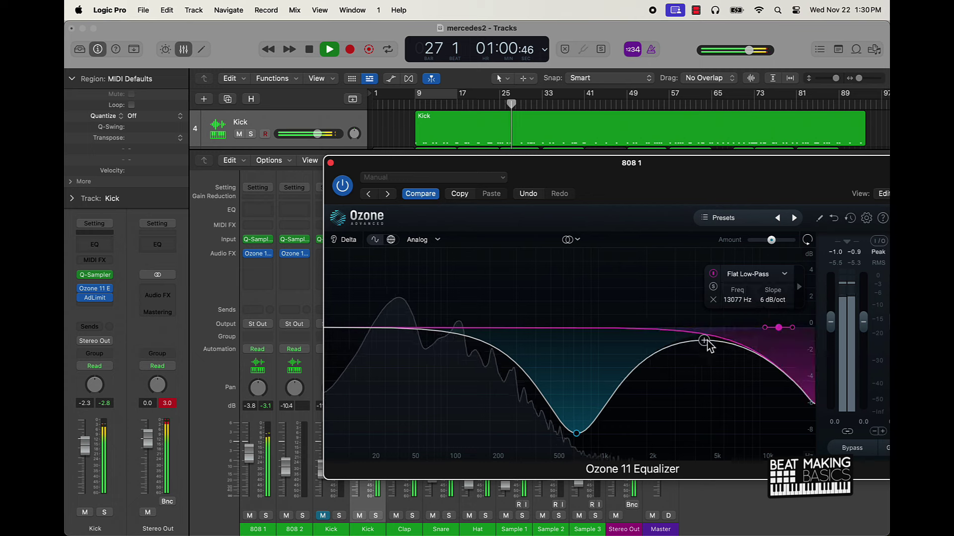
drag(785, 332, 638, 392)
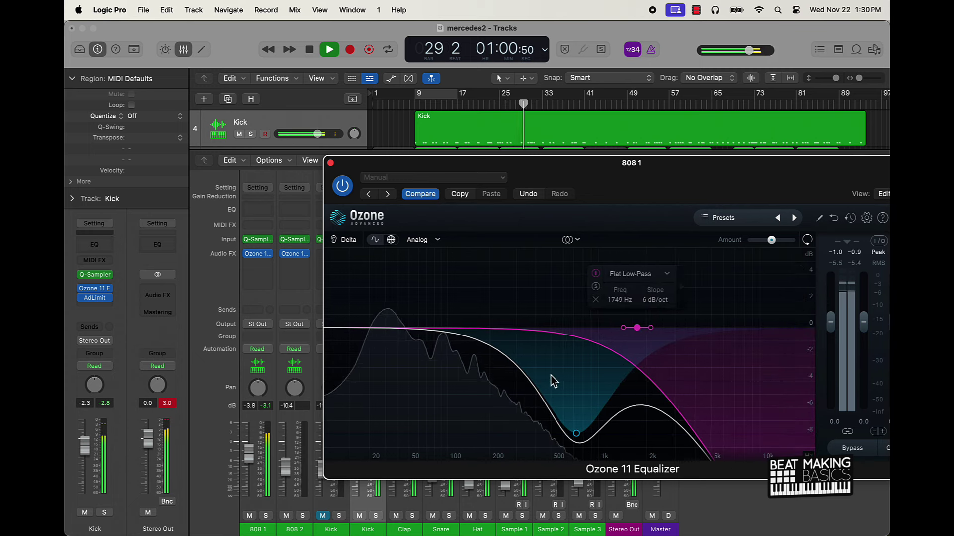
click(502, 353)
drag(500, 327, 527, 327)
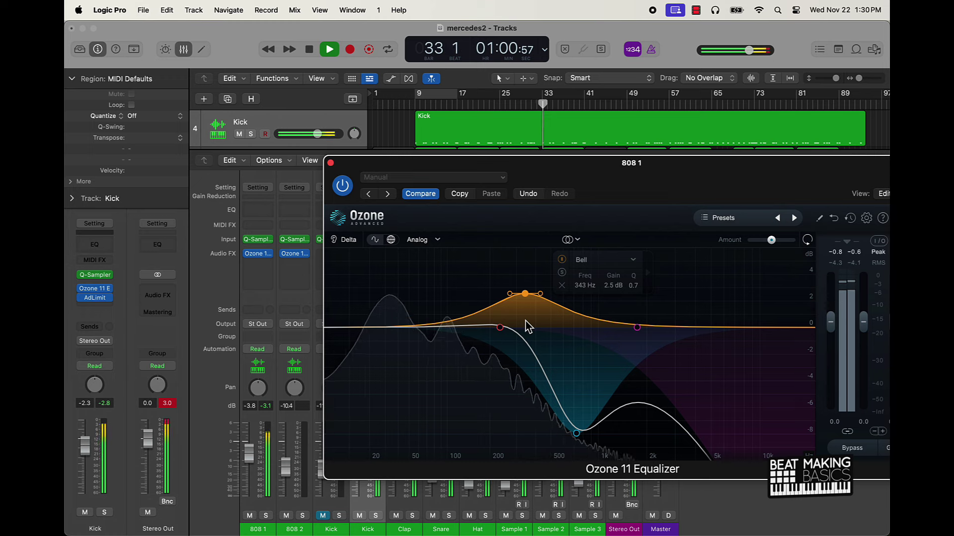
Ease the 808 1 Bell cut to about -6.9 dB at 723 Hz and add a Low Shelf boost of about 2.1 dB at 71 Hz.
click(579, 433)
drag(579, 434, 576, 423)
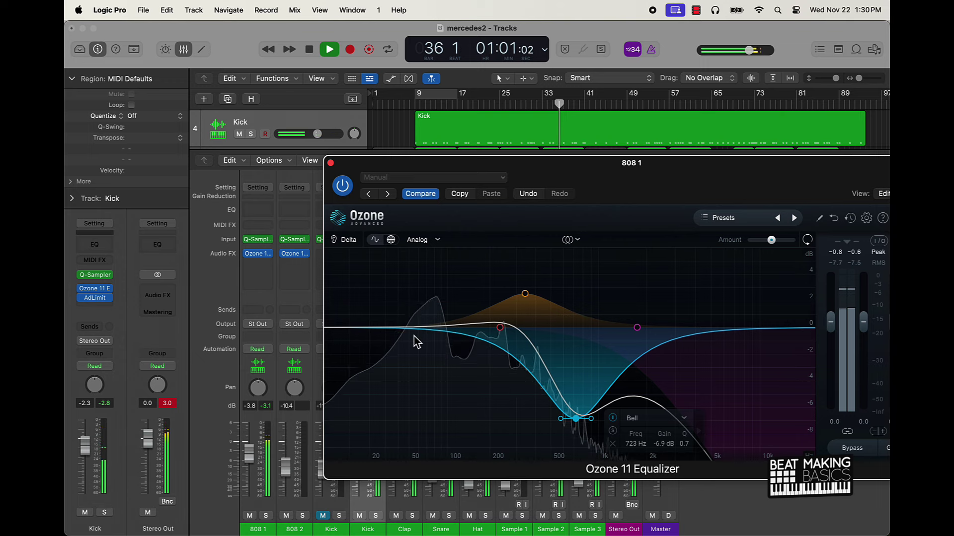
drag(400, 328, 430, 301)
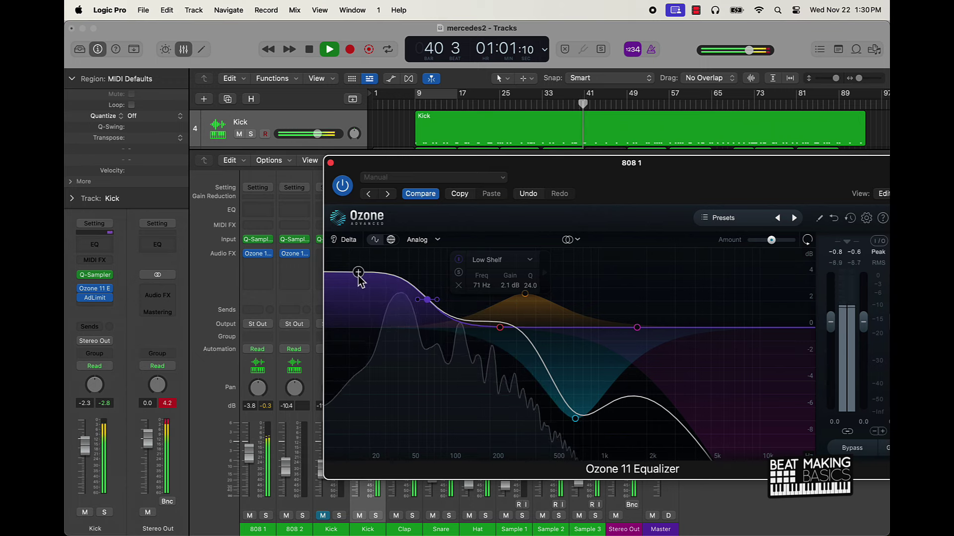
click(343, 273)
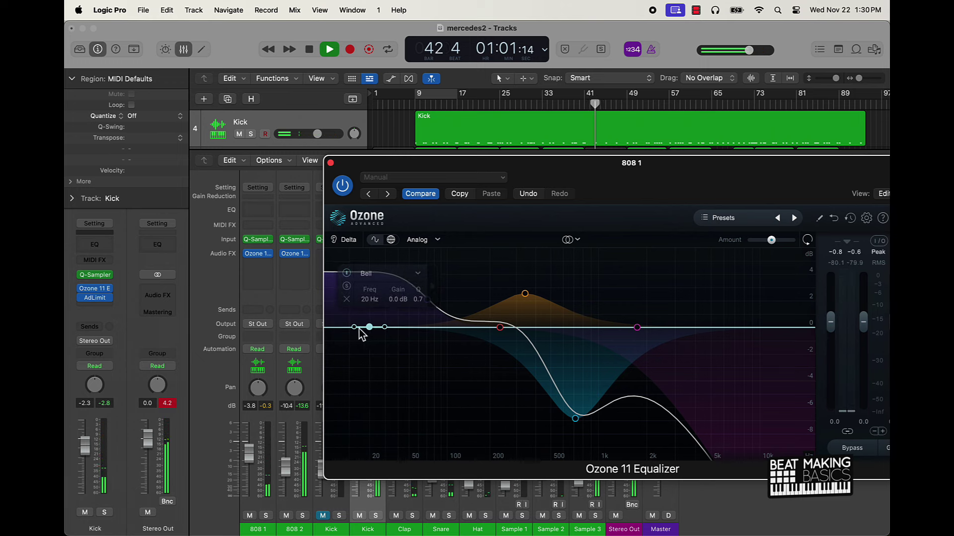
drag(359, 328, 468, 314)
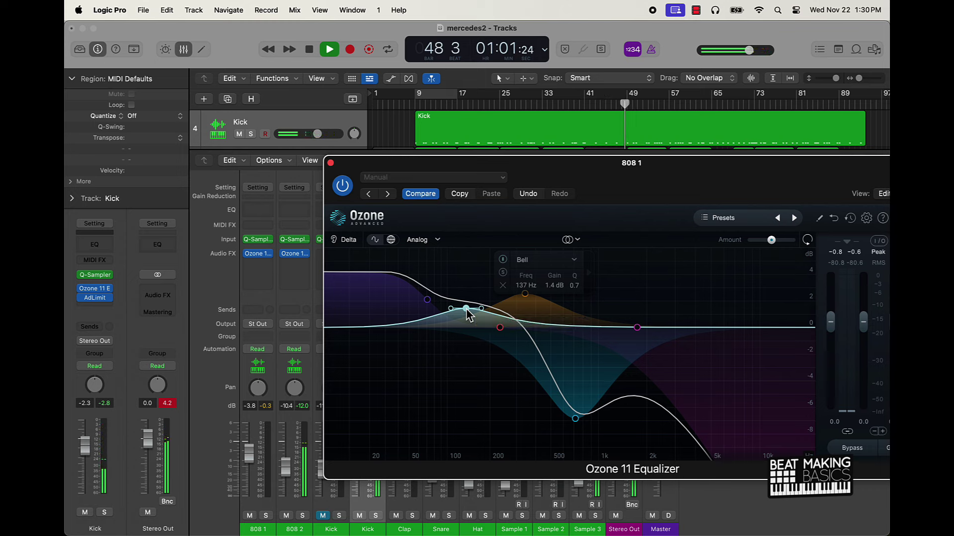
drag(466, 308, 357, 337)
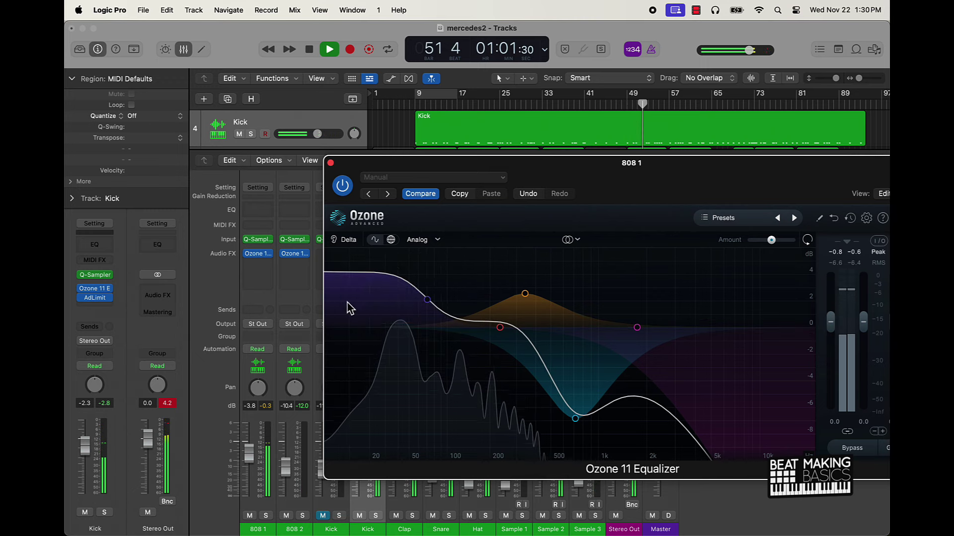
Set the 808 1 Low Shelf boost to about 1.3 dB at 58 Hz and the Flat Low-Pass frequency to about 3526 Hz.
click(347, 301)
mouse_move(427, 300)
mouse_down()
mouse_move(435, 317)
mouse_move(420, 313)
mouse_up()
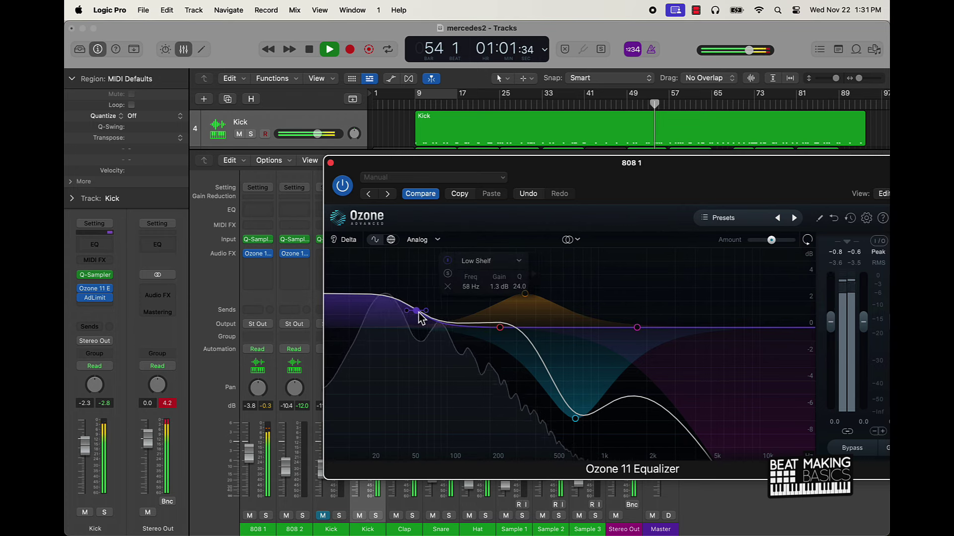
drag(637, 328, 685, 334)
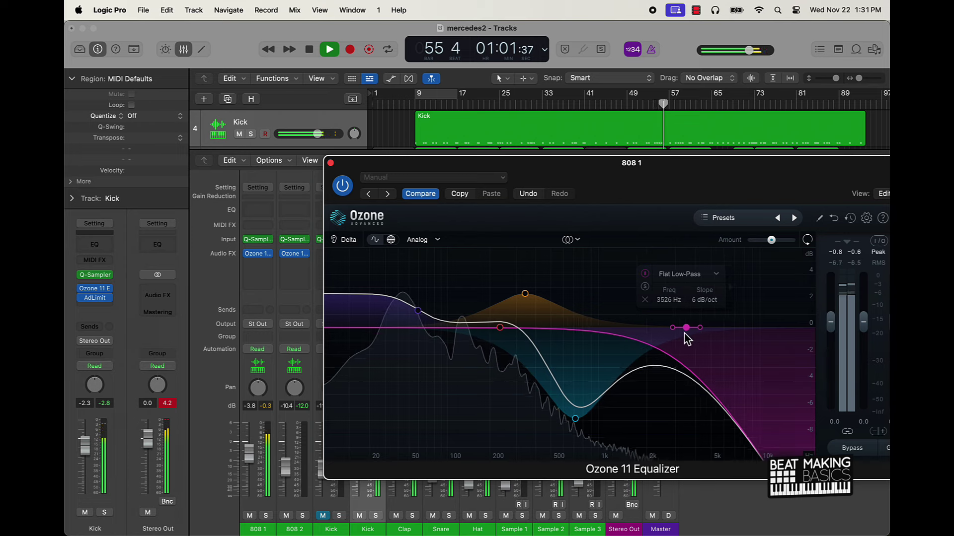
Ease the 808 1 Bell cut to about -4.5 dB, shift the Bell boost to about 3.3 dB at 77 Hz, and close the equalizer window.
click(575, 418)
drag(575, 419, 575, 387)
drag(525, 294, 433, 273)
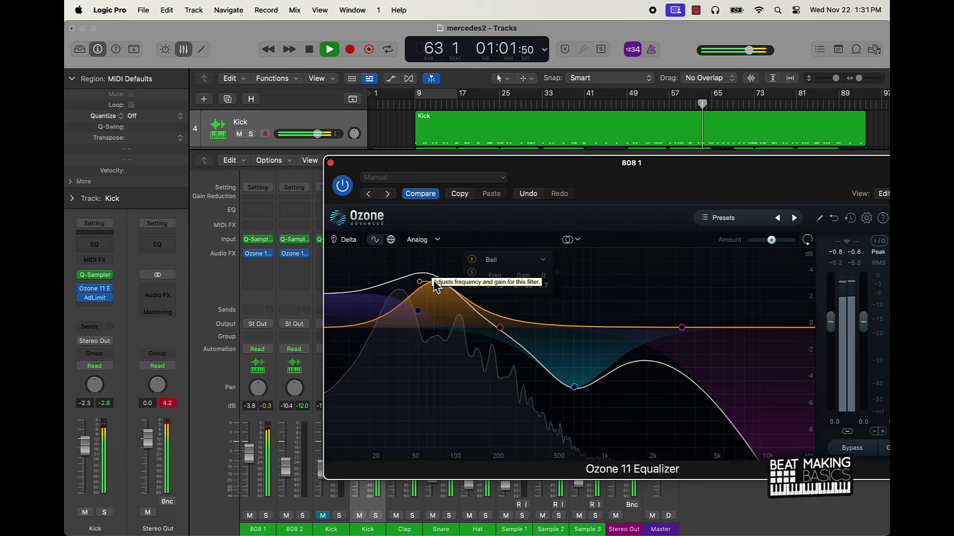
drag(449, 294, 451, 294)
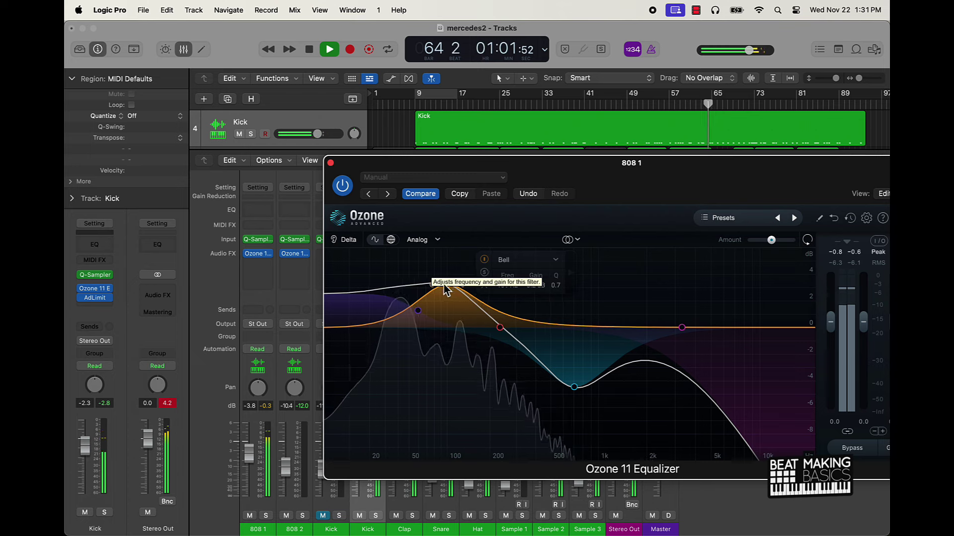
click(434, 286)
drag(432, 284, 433, 285)
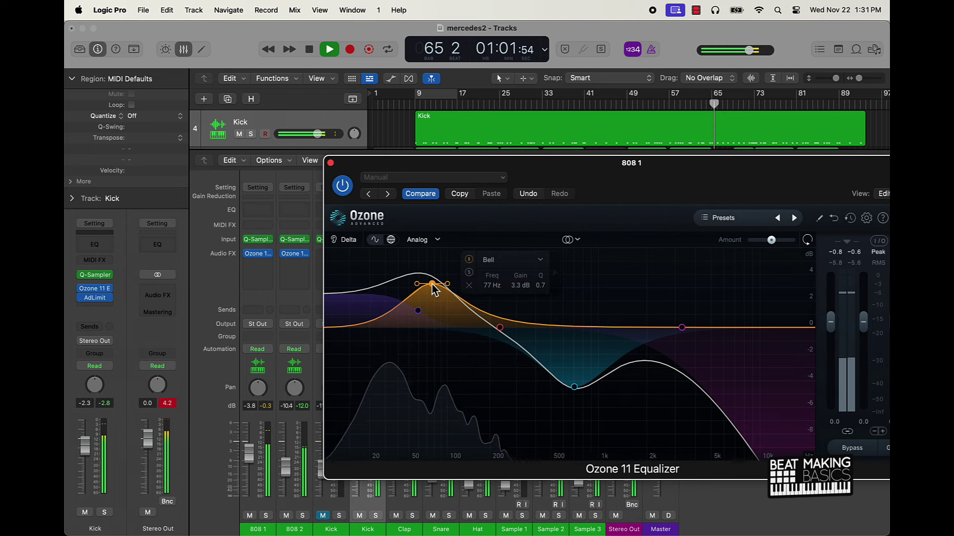
click(330, 164)
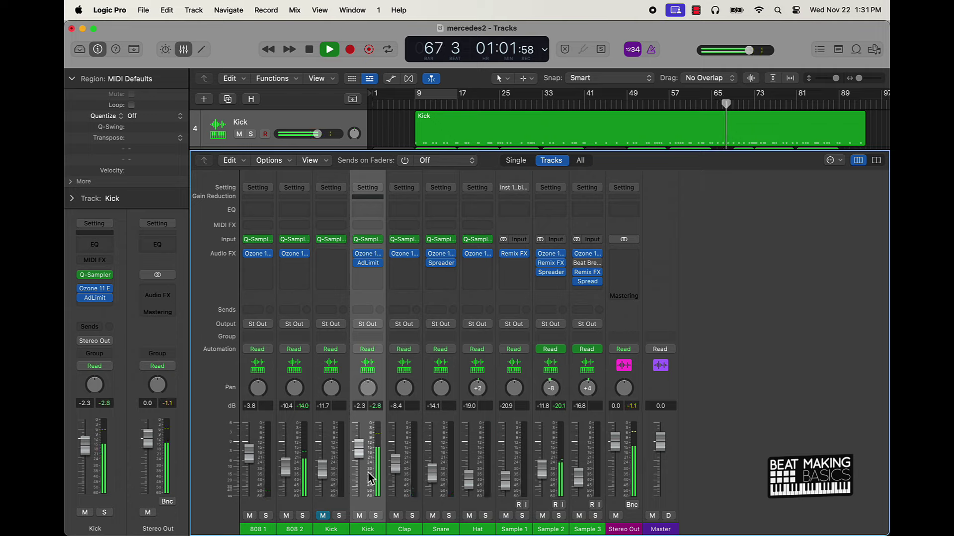
Nudge the volumes of all ten tracks up together, and lower the active Kick to -5.1 dB and 808 1 to -4.1 dB.
drag(585, 518, 226, 502)
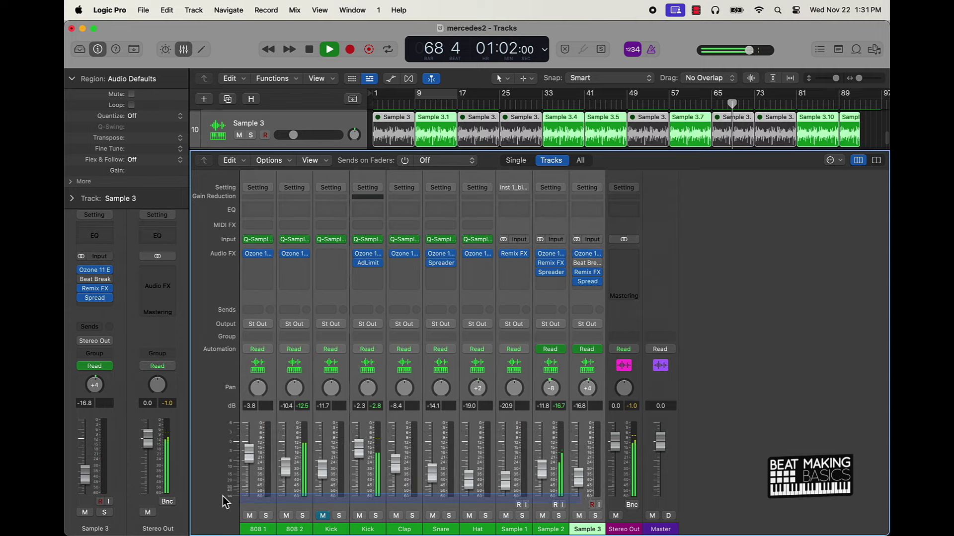
mouse_move(242, 459)
mouse_down()
mouse_move(242, 468)
mouse_move(249, 453)
mouse_up()
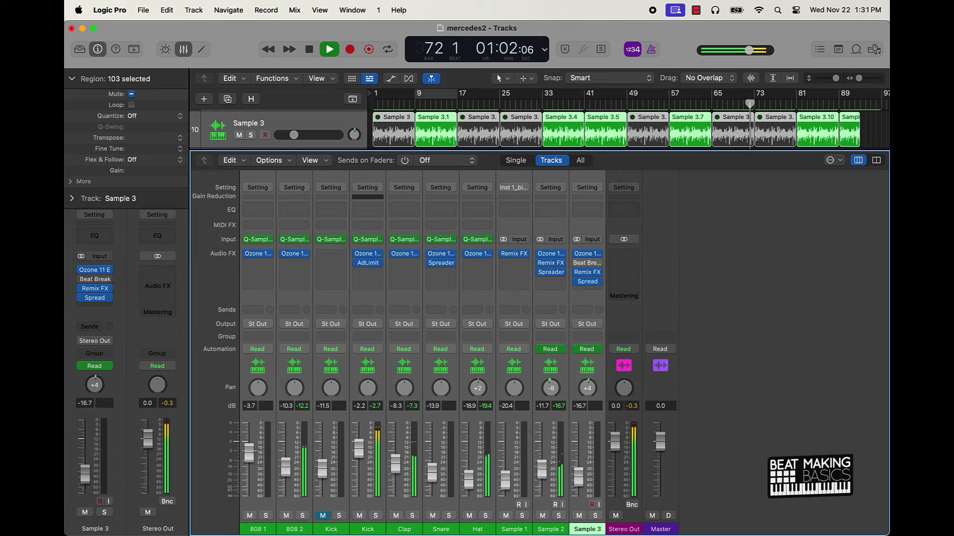
click(370, 509)
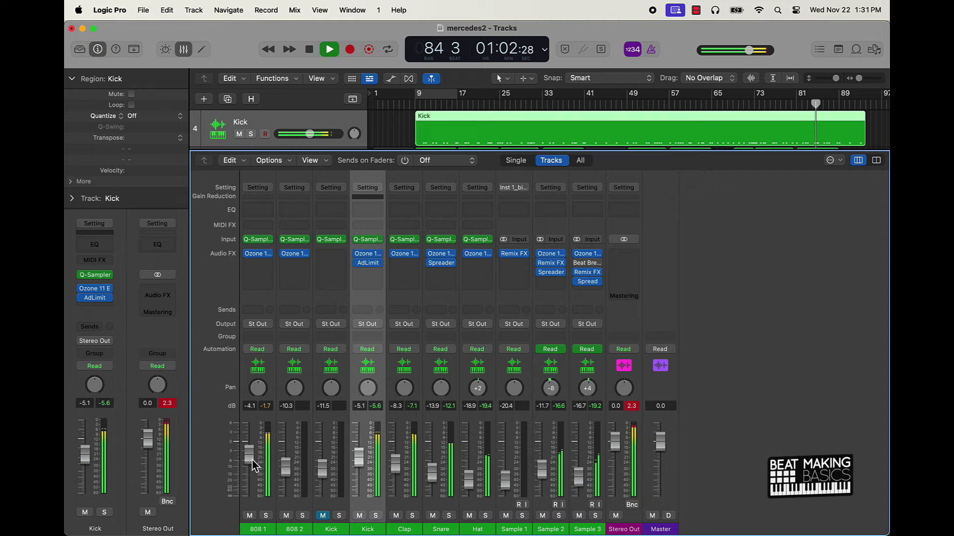
Hide the mixer, trim the end of the long Kick region slightly, and shorten the last 808 1 region to 6 bars.
click(183, 52)
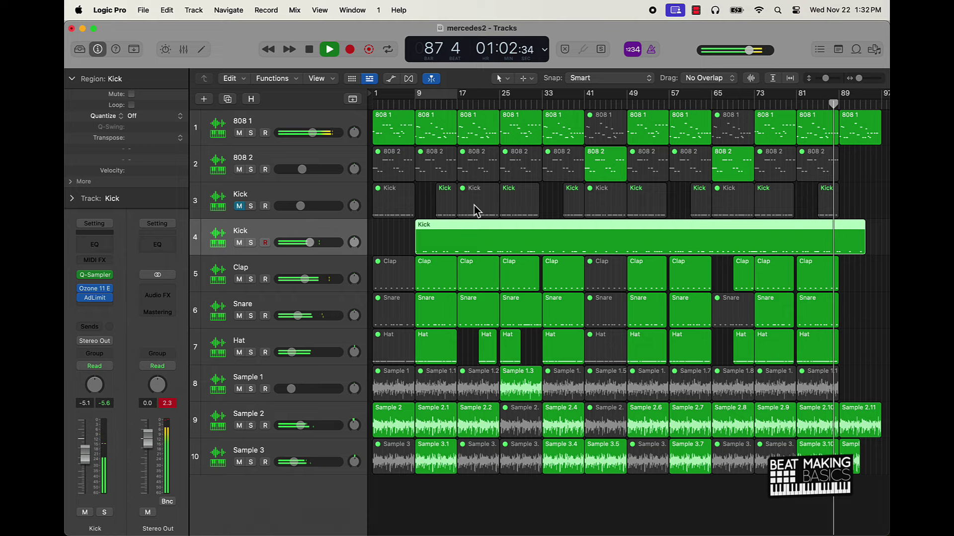
scroll(472, 209, right, 5)
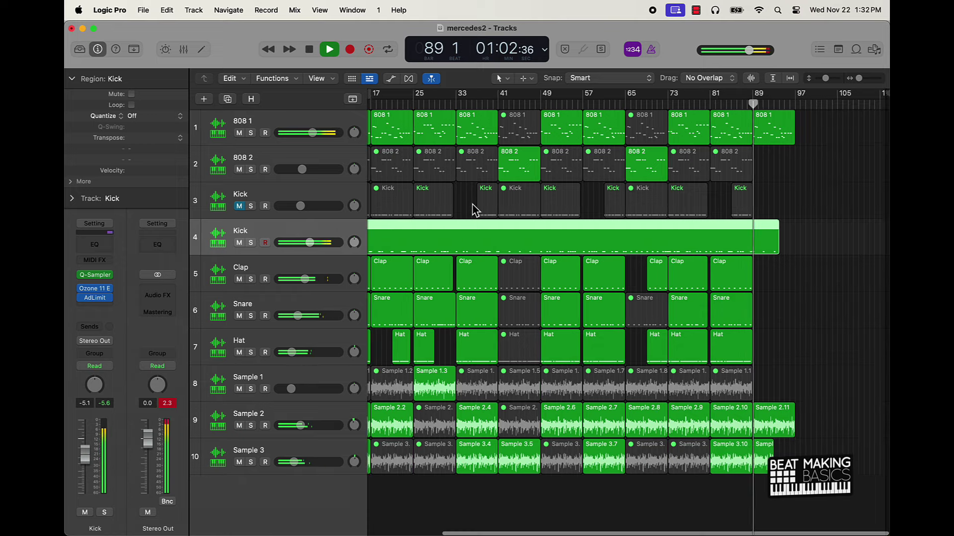
drag(772, 248, 770, 251)
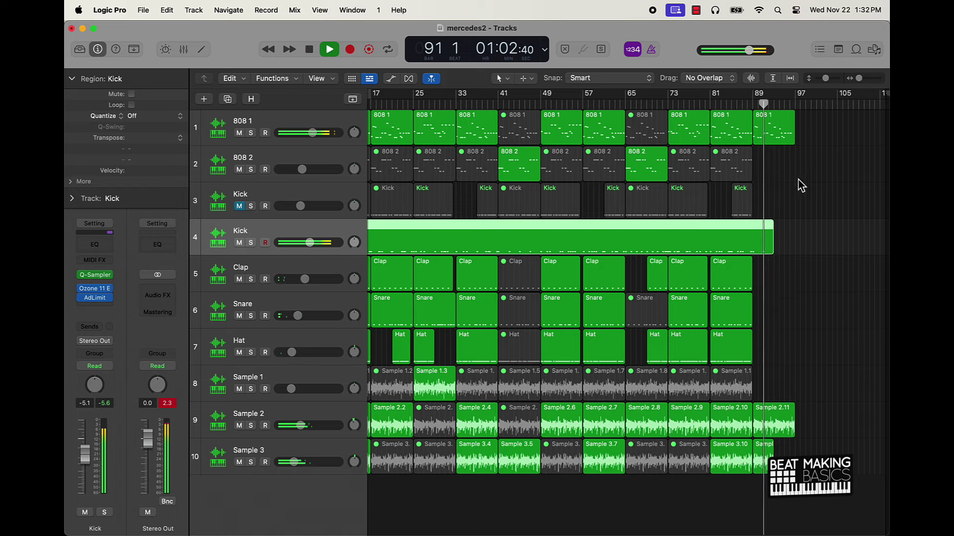
click(789, 141)
drag(788, 141, 784, 142)
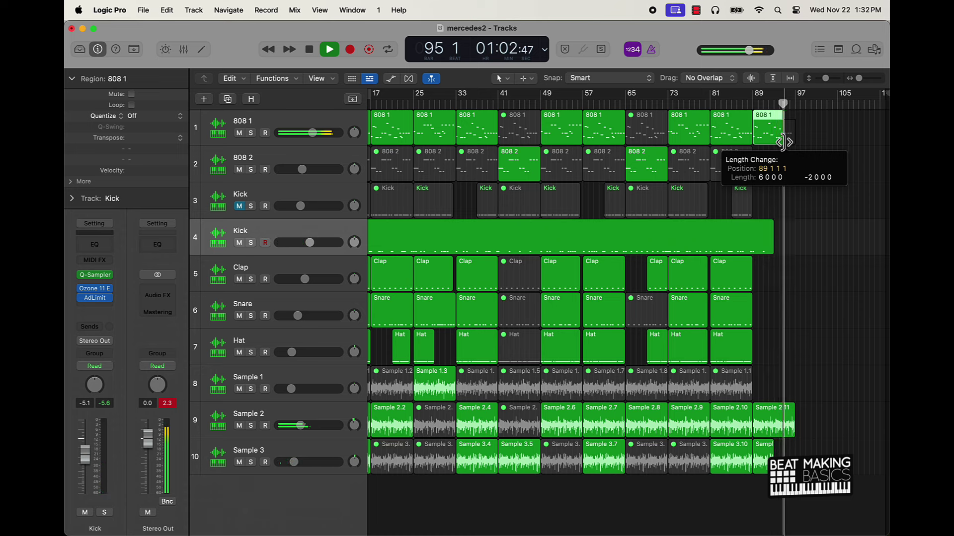
drag(781, 142, 781, 142)
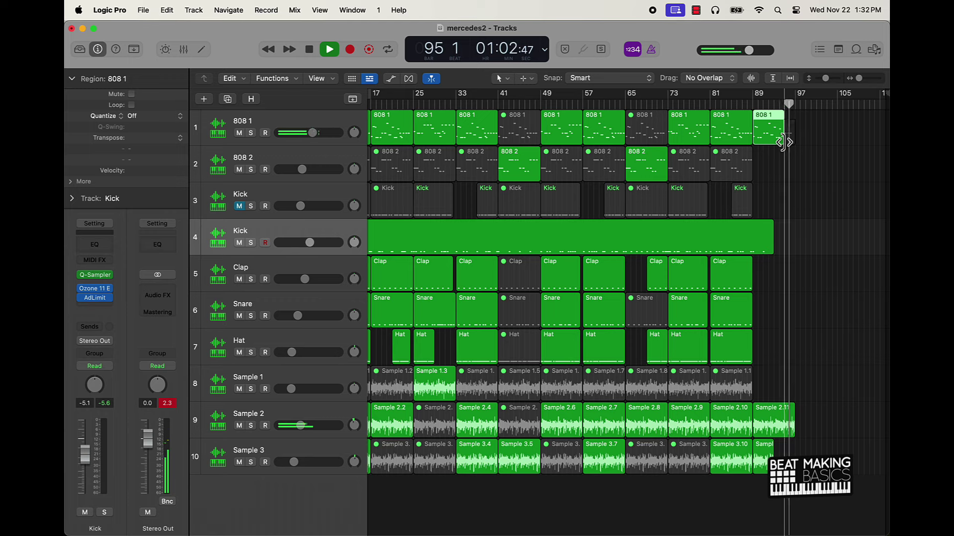
click(789, 180)
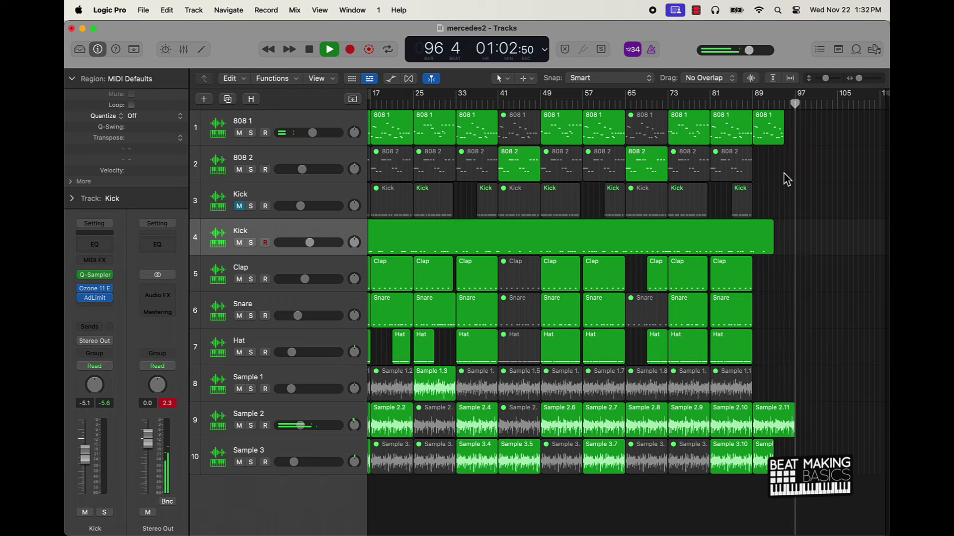
Replay the beat from the start and raise the active Kick track's volume slightly.
key(Return)
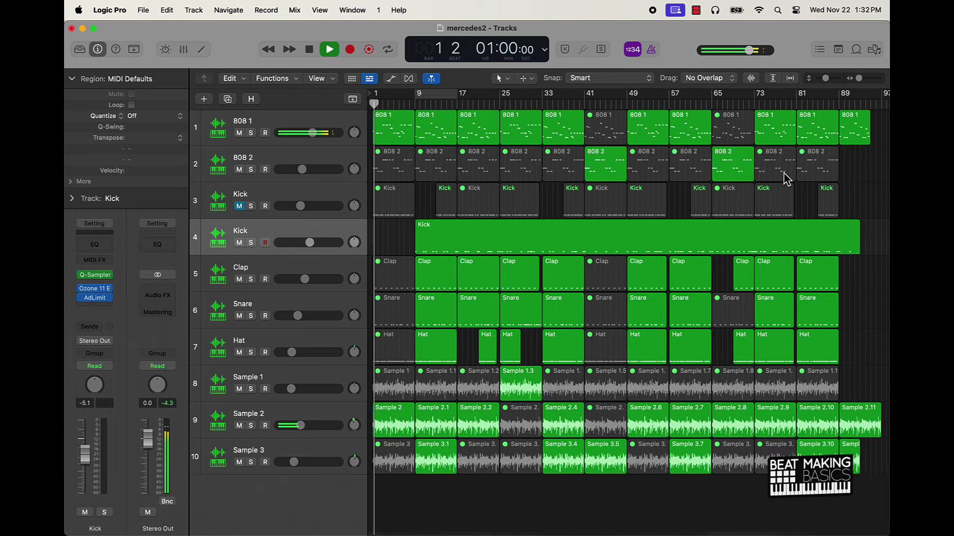
key(super+Right)
key(super+Right)
key(super+Right)
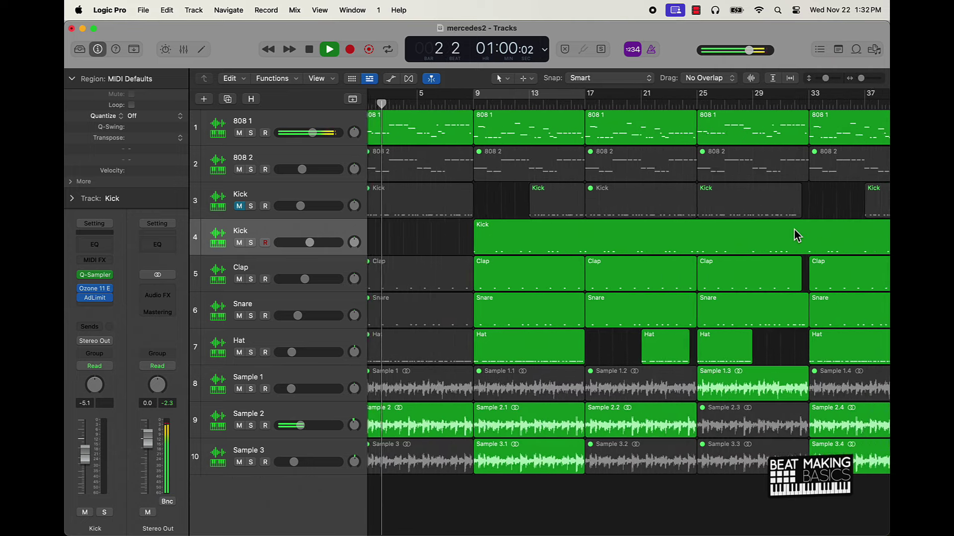
key(super+Left)
key(super+Left)
key(super+Left)
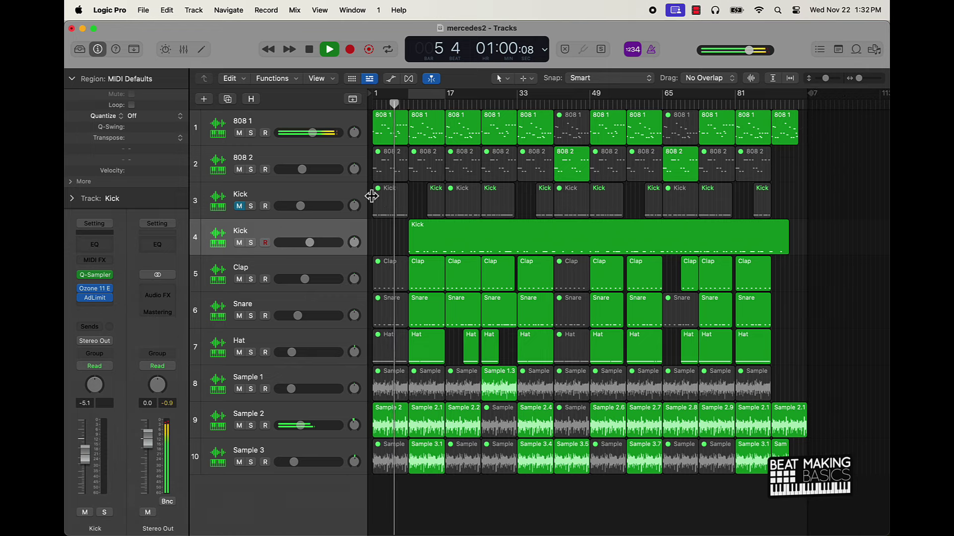
key(super+Right)
key(super+Right)
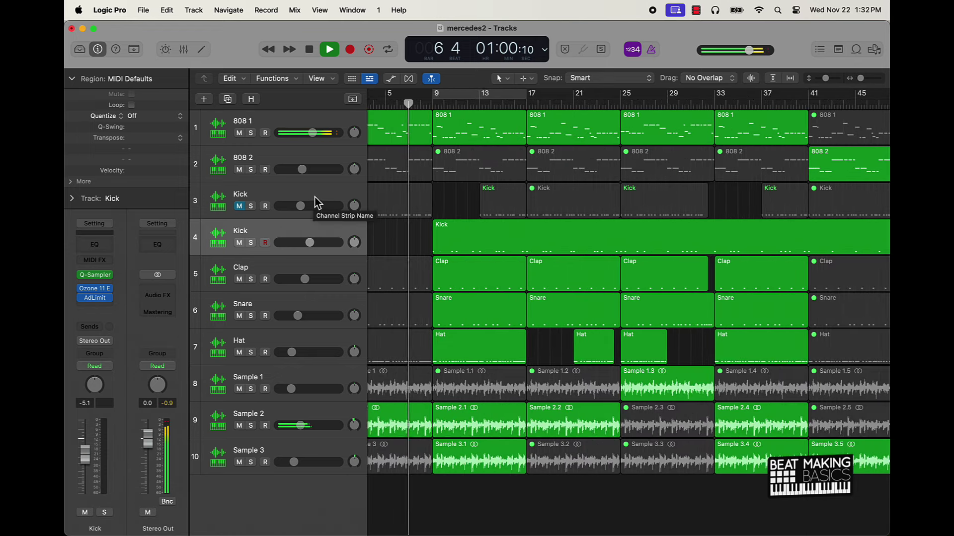
click(275, 379)
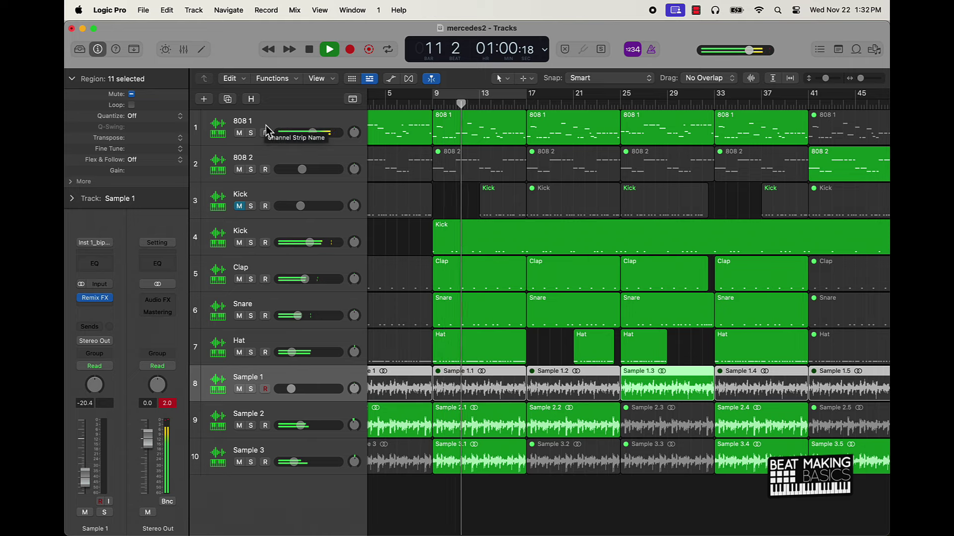
drag(308, 247, 317, 245)
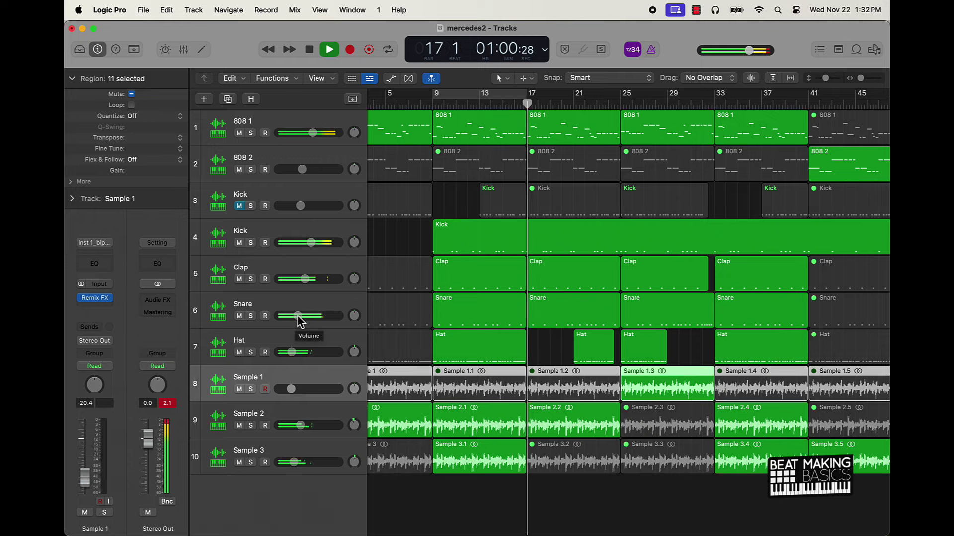
Open the active Kick region's notes and copy the three-note roll from bar 16 to around beat 3 of bar 35.
click(502, 251)
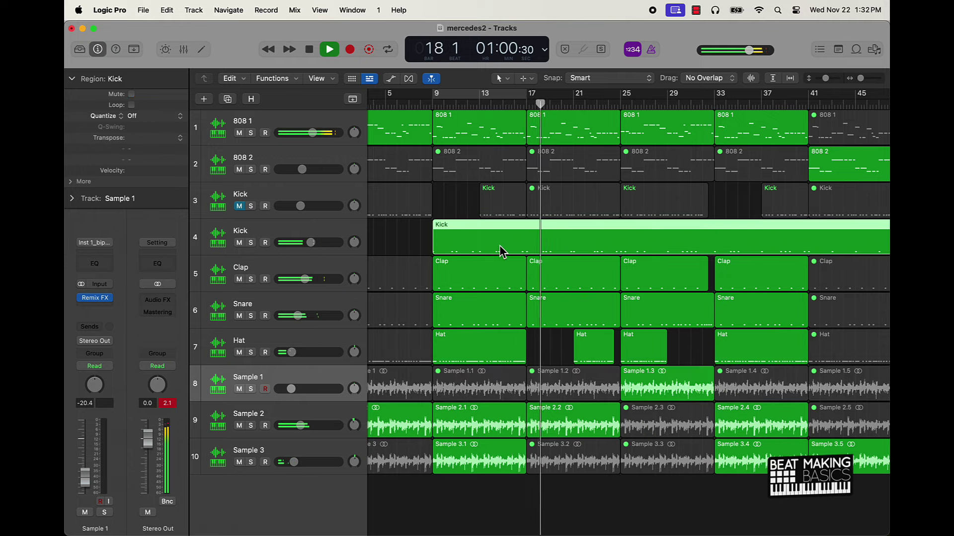
double_click(501, 252)
scroll(480, 463, left, 5)
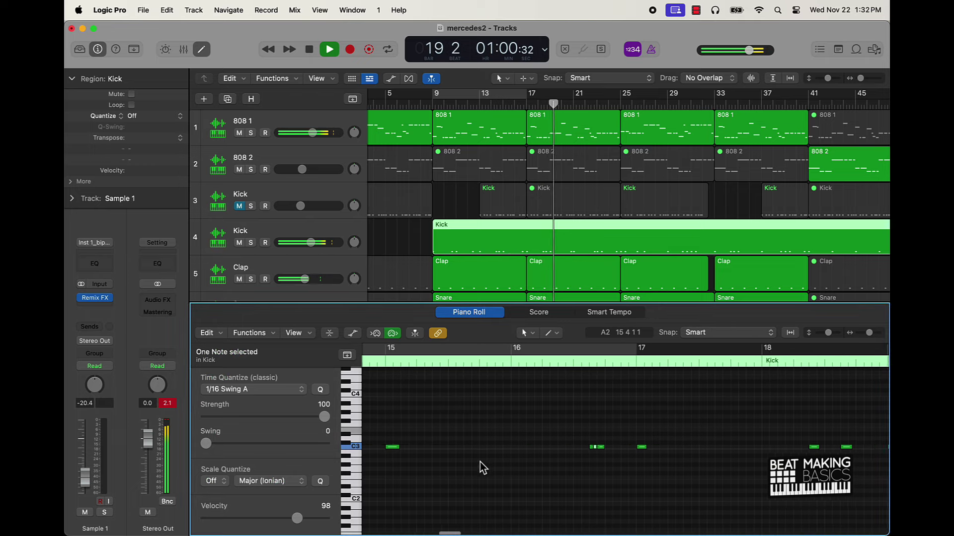
click(637, 440)
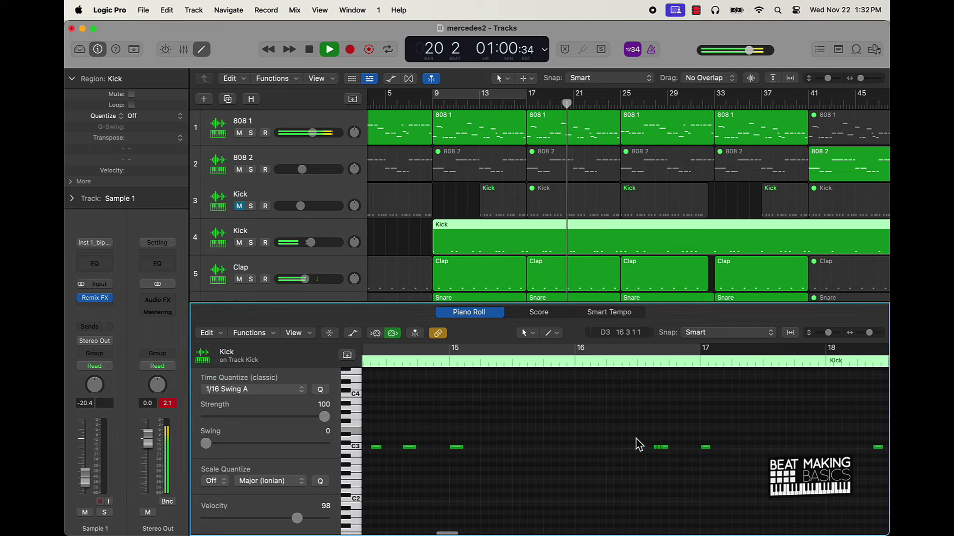
drag(636, 441, 669, 461)
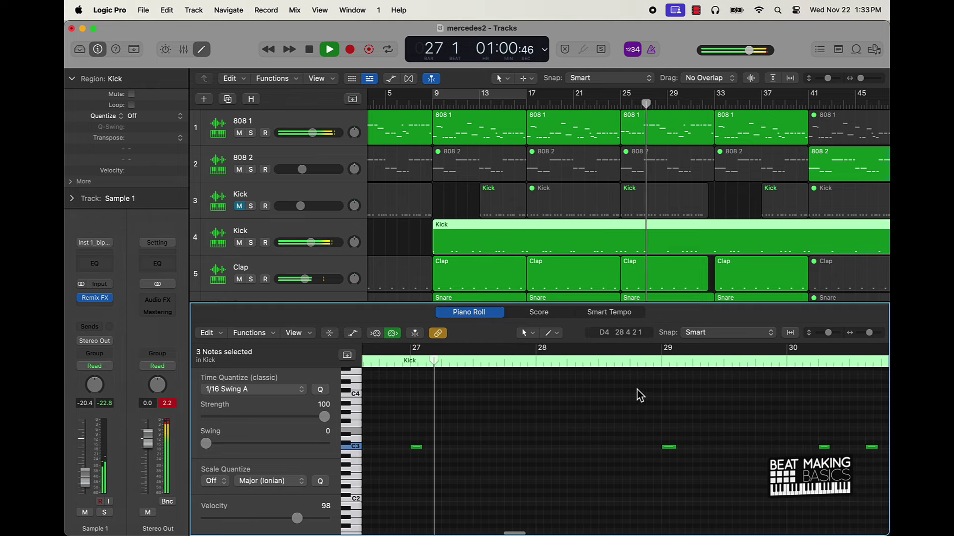
scroll(767, 429, right, 10)
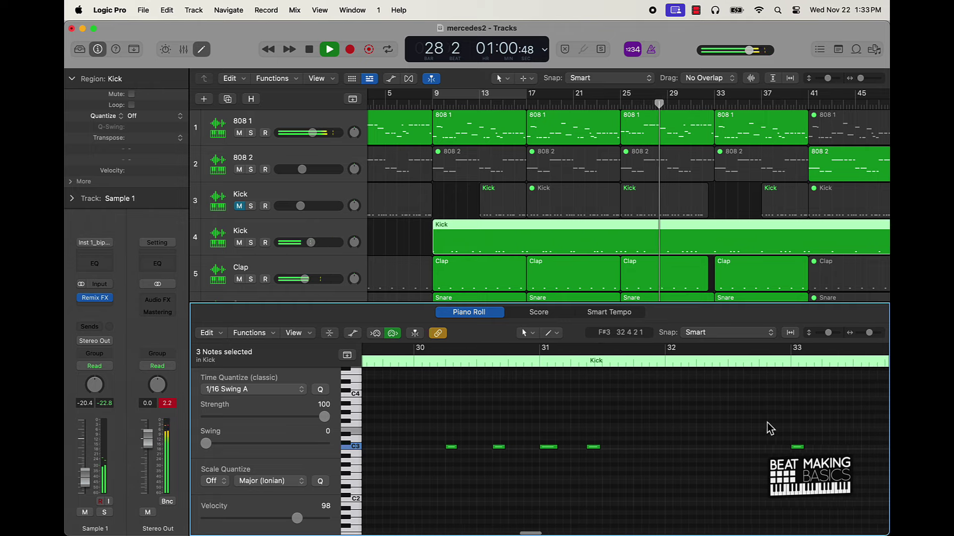
scroll(768, 428, right, 5)
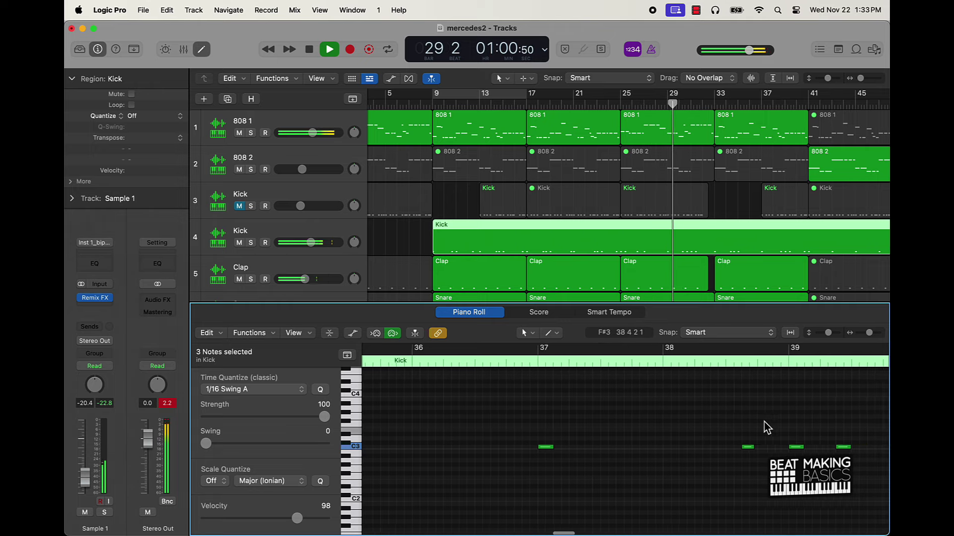
scroll(745, 421, left, 15)
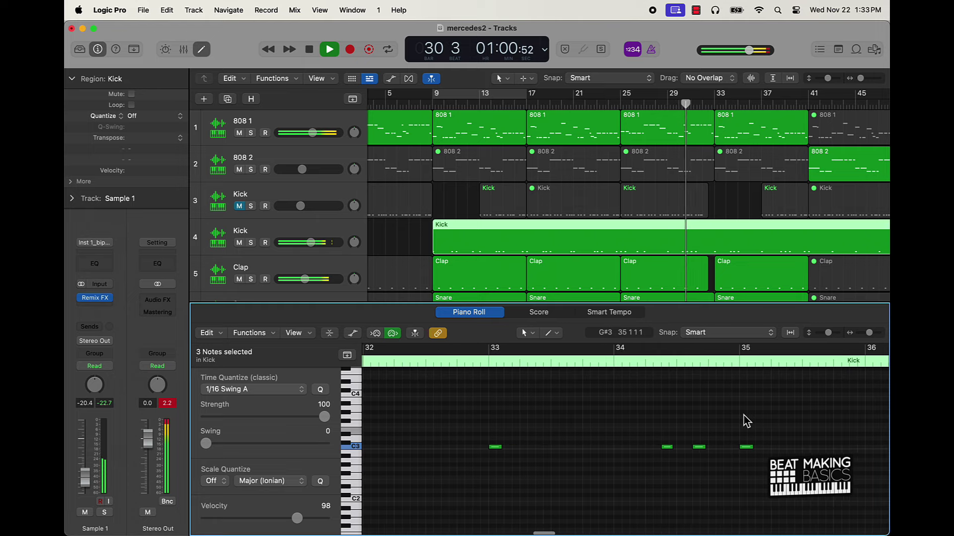
scroll(745, 421, right, 3)
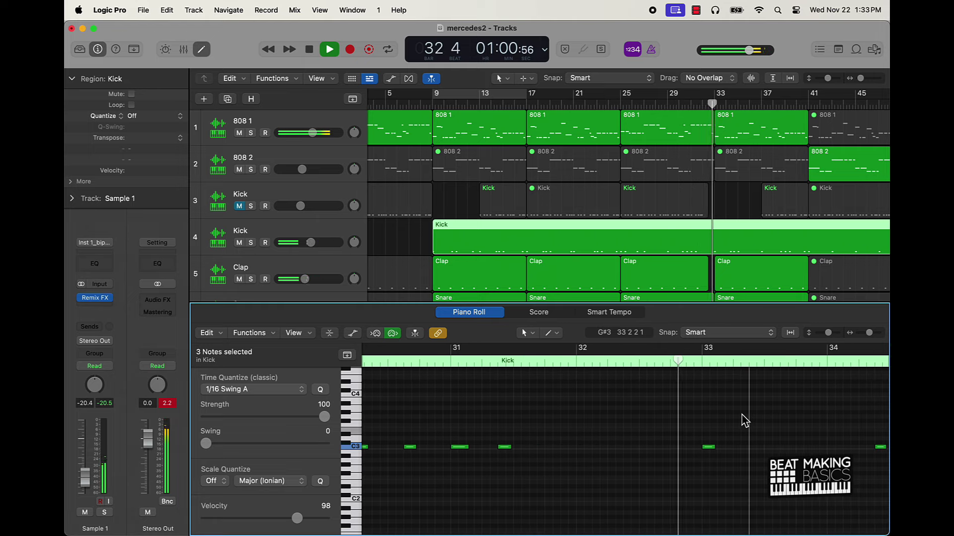
scroll(745, 421, right, 1)
scroll(745, 421, right, 8)
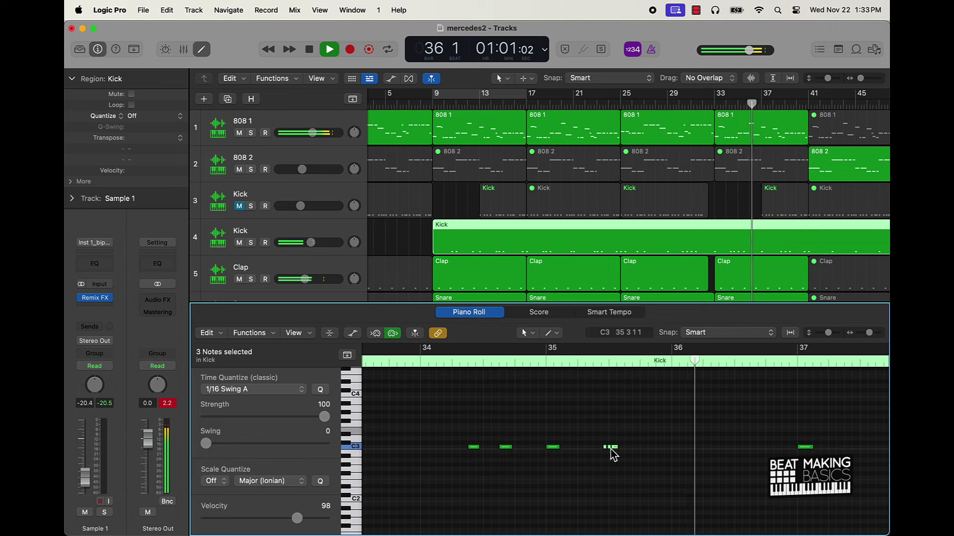
Stop playback, try the pasted three-note Kick roll slightly after beat 3 of bar 37, and audition it.
mouse_move(616, 450)
key(space)
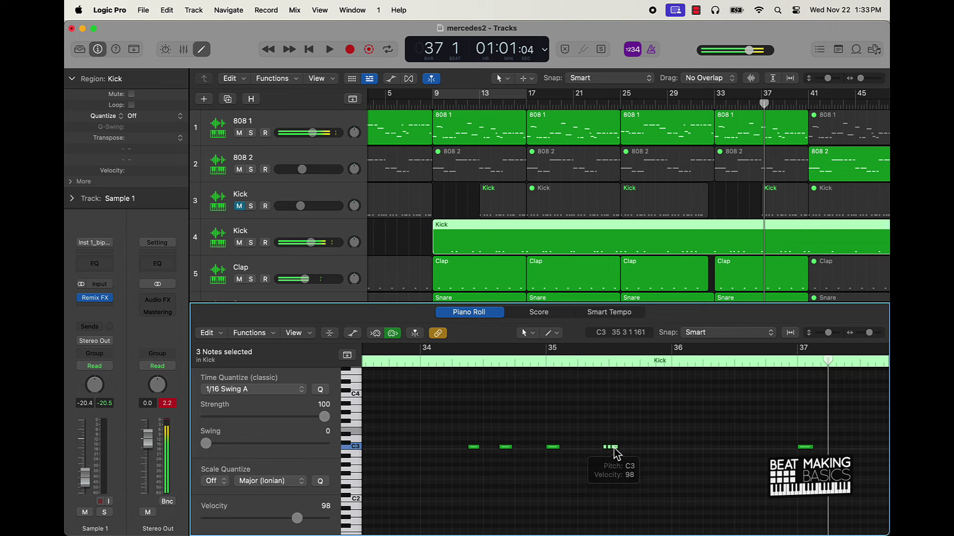
drag(616, 454, 870, 454)
scroll(745, 454, right, 5)
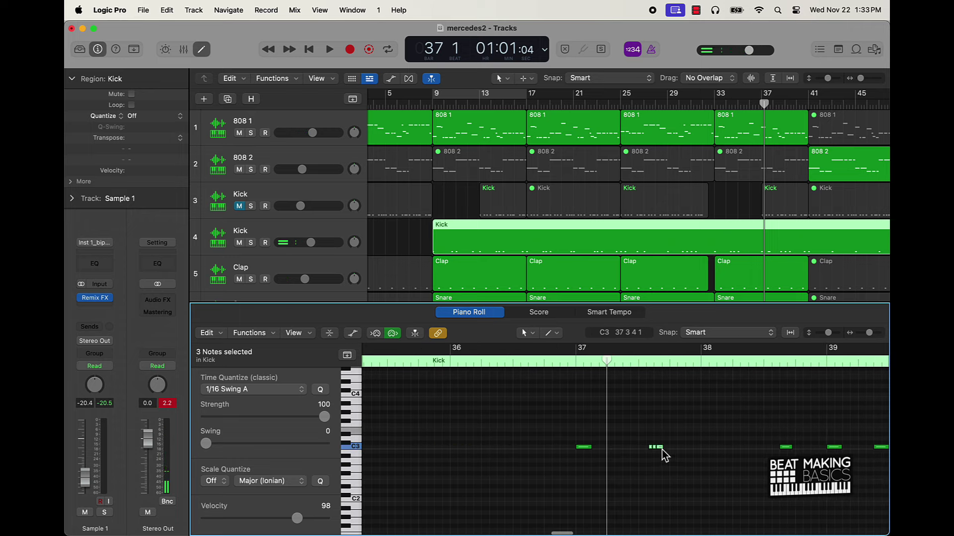
drag(660, 450, 665, 449)
click(560, 361)
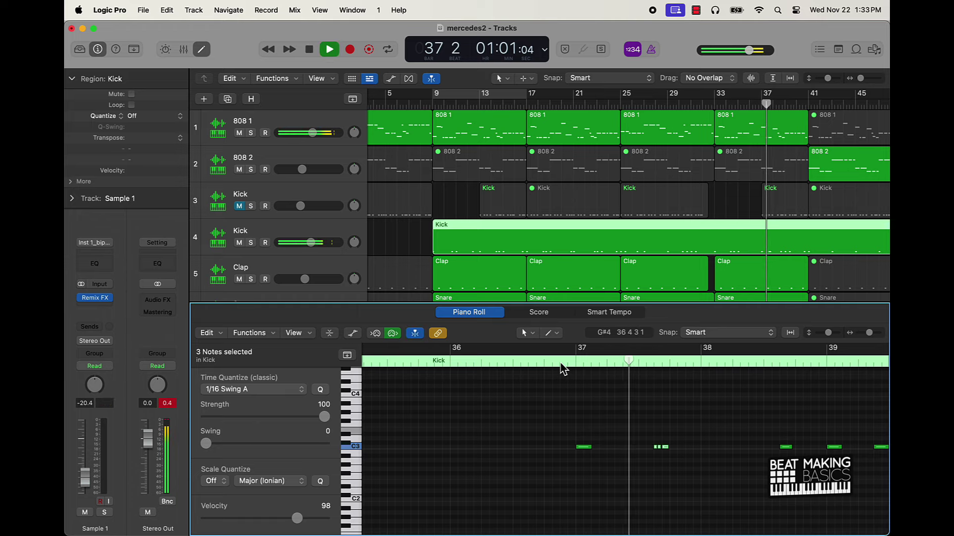
key(space)
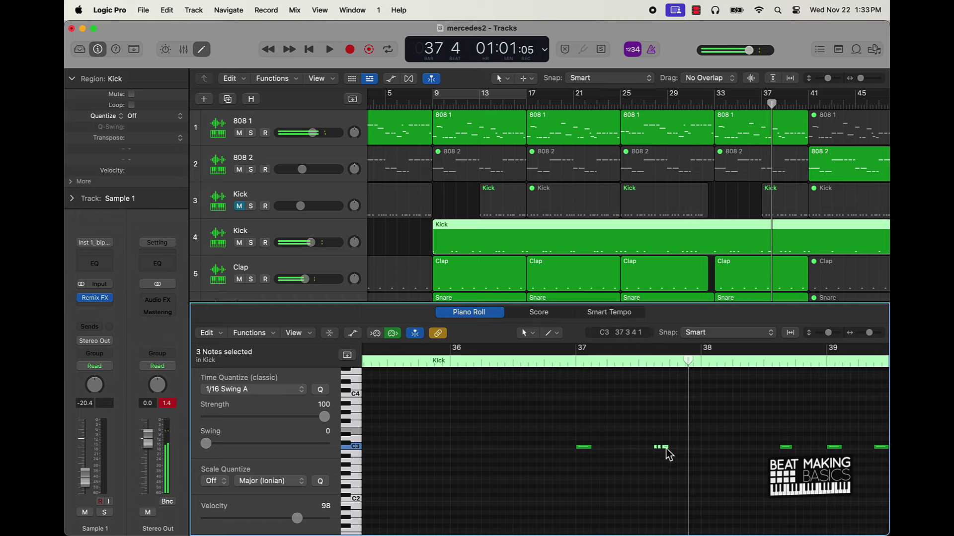
Delete the single Kick note after beat 3 of bar 40 and move the three-note roll into its place at C3.
drag(668, 453, 780, 460)
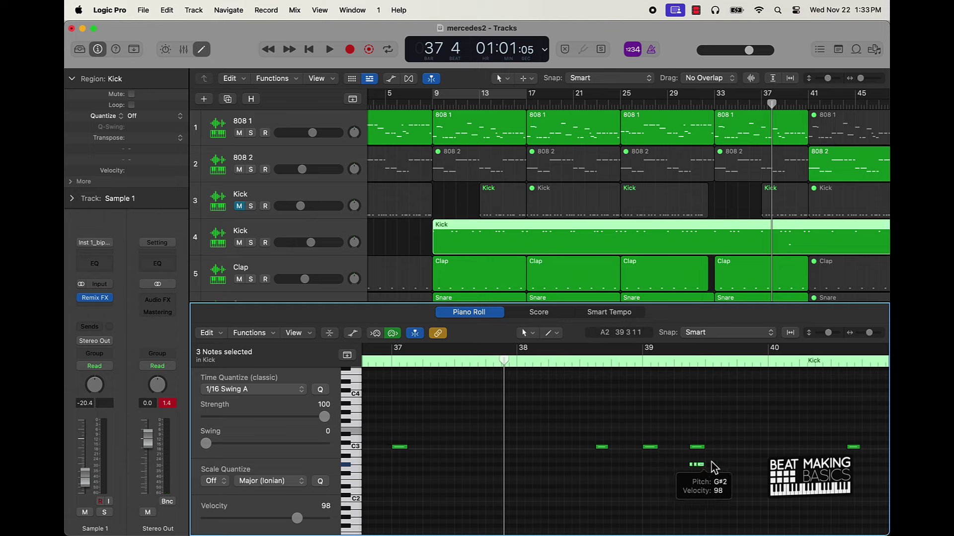
click(769, 361)
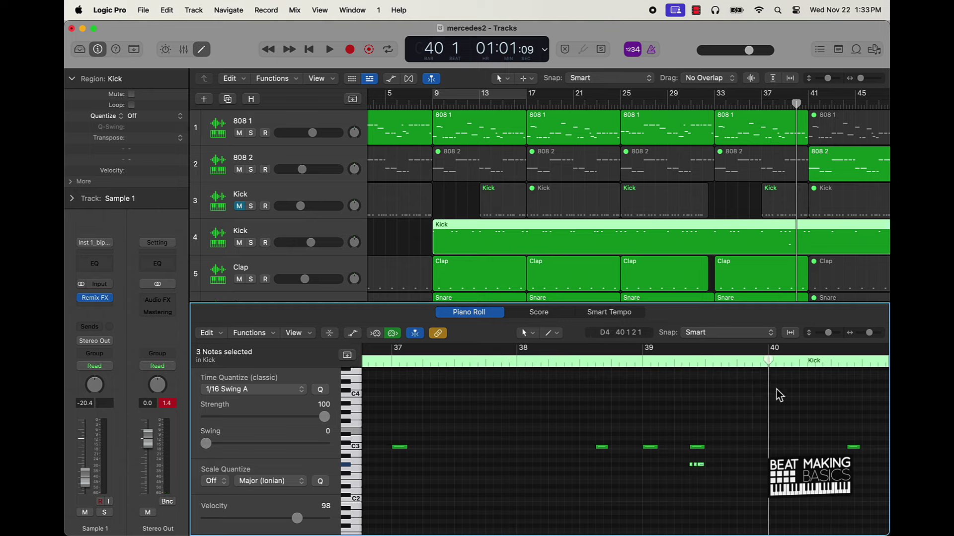
scroll(779, 394, right, 5)
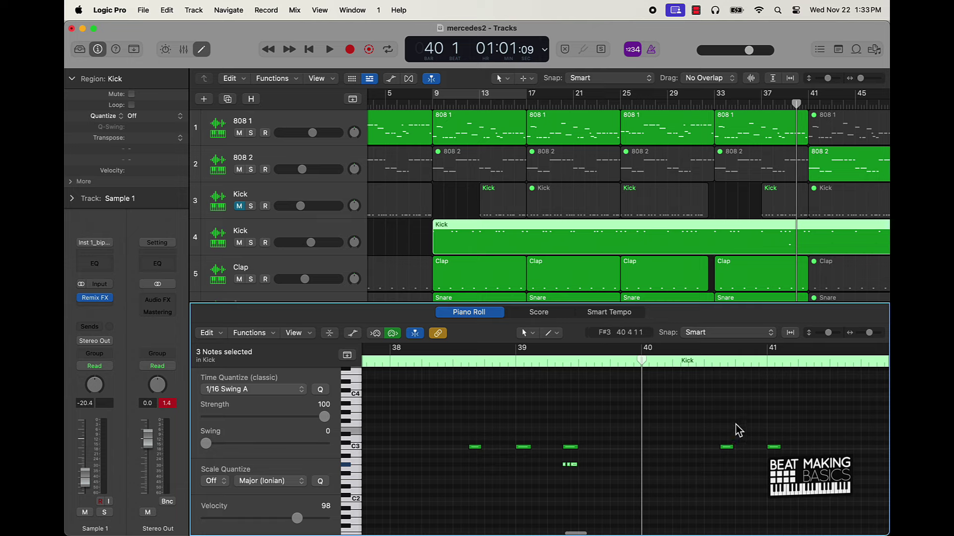
drag(735, 424, 720, 469)
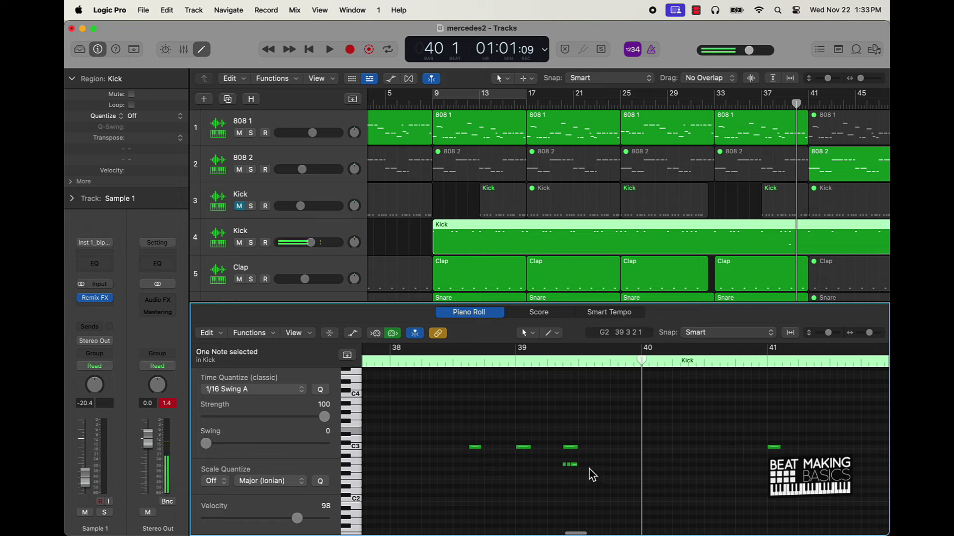
drag(579, 470, 734, 457)
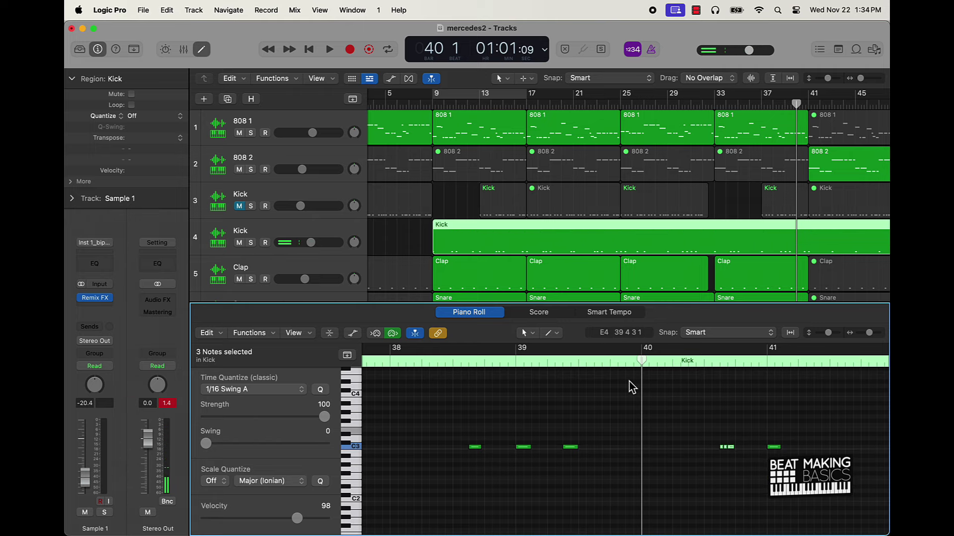
Replay the beat from the start, save the project, and close the editor below the tracks.
key(Return)
key(space)
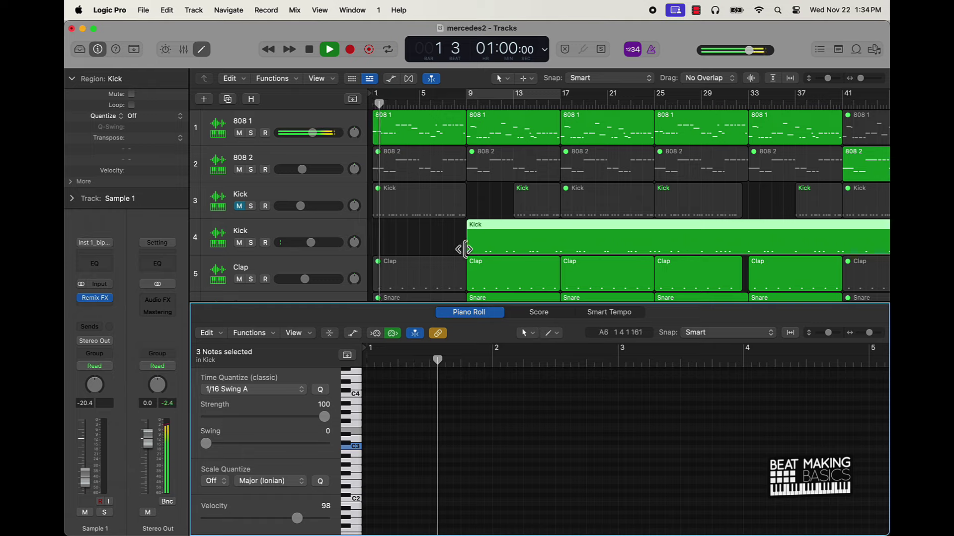
click(443, 238)
key(super+s)
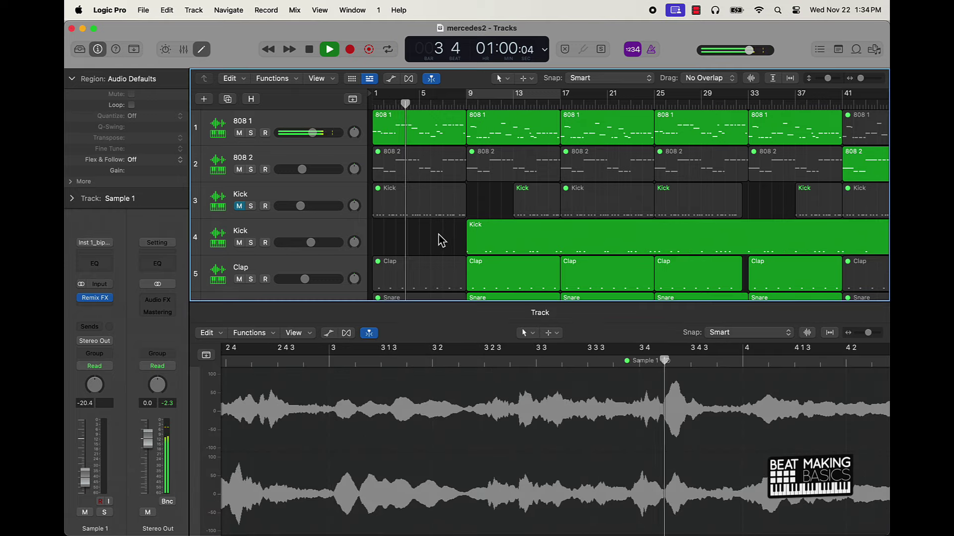
scroll(446, 244, down, 1)
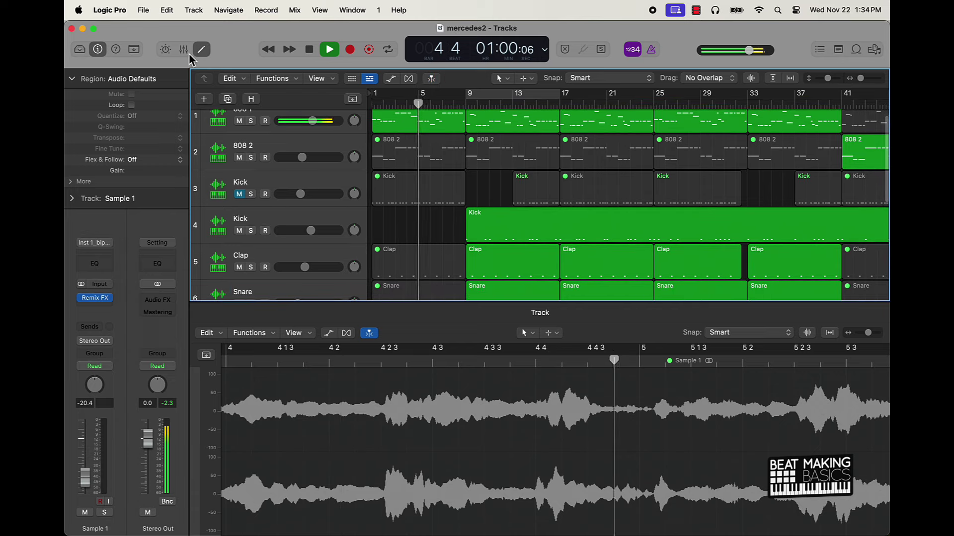
click(203, 49)
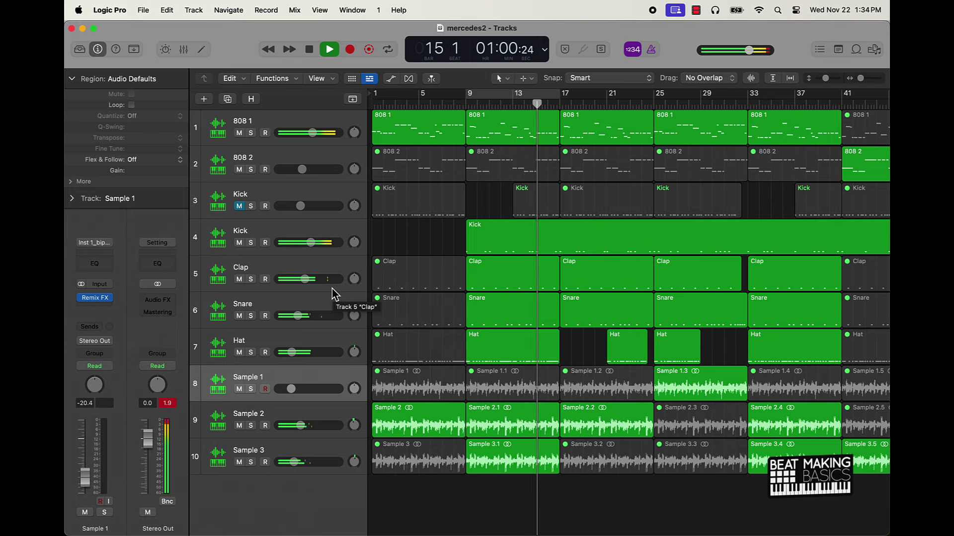
Raise the unmuted Kick track's volume a touch more and keep listening through the arrangement to about bar 45.
drag(311, 250, 322, 256)
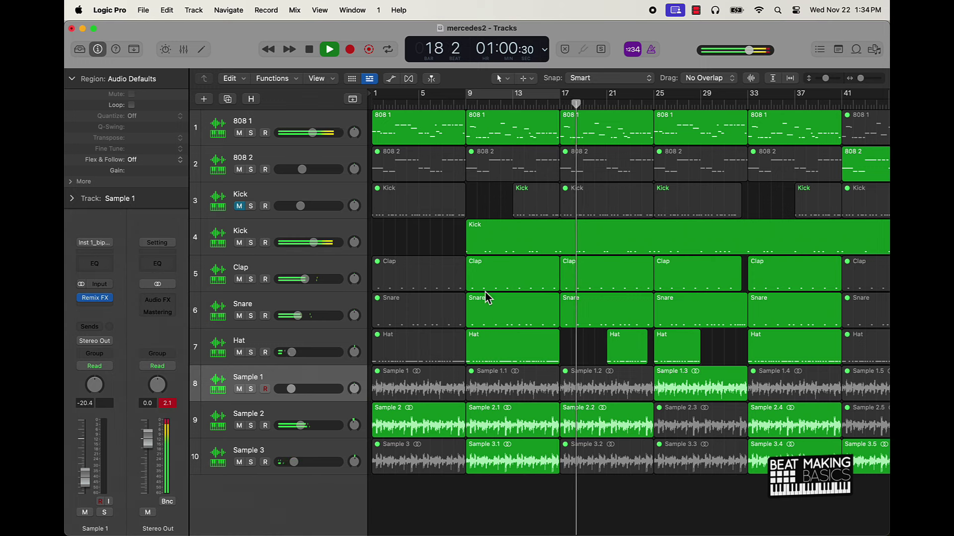
scroll(485, 293, right, 10)
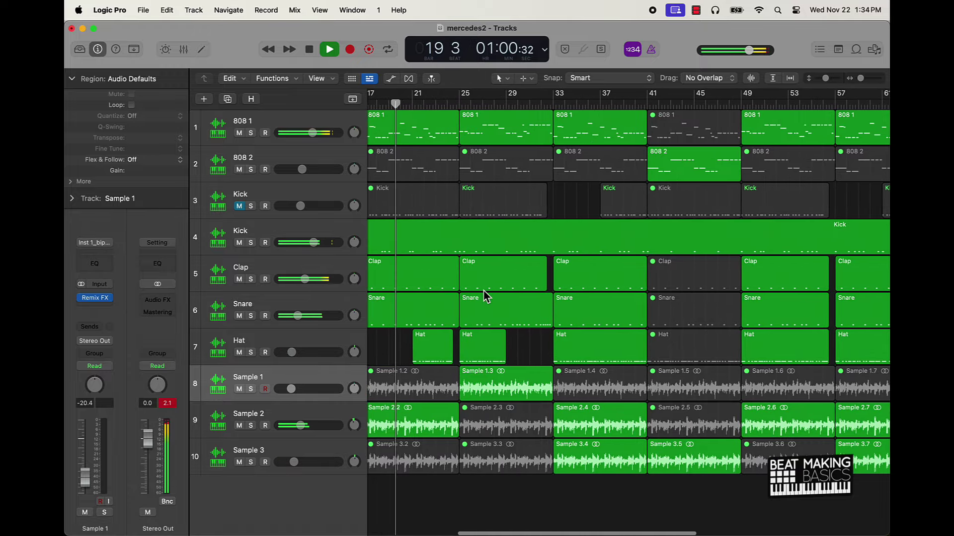
scroll(485, 294, left, 6)
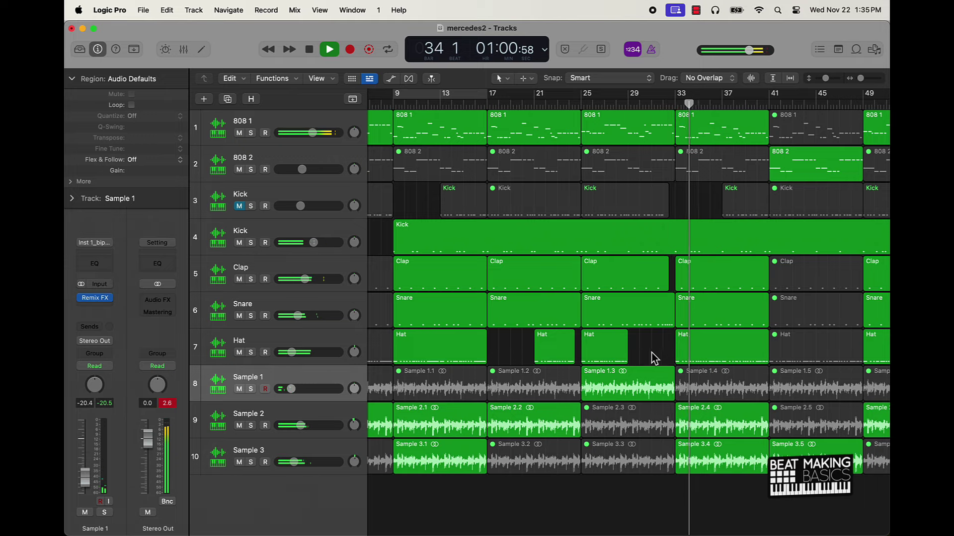
scroll(639, 347, right, 10)
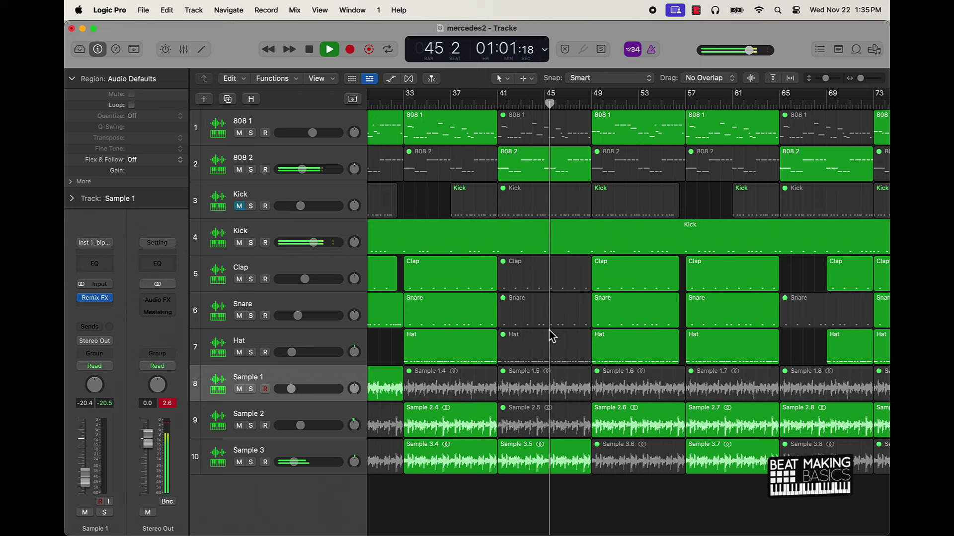
Reopen the long Kick region's notes, paste the three-note roll after beat 3 of bar 48, and audition it.
click(584, 252)
double_click(584, 253)
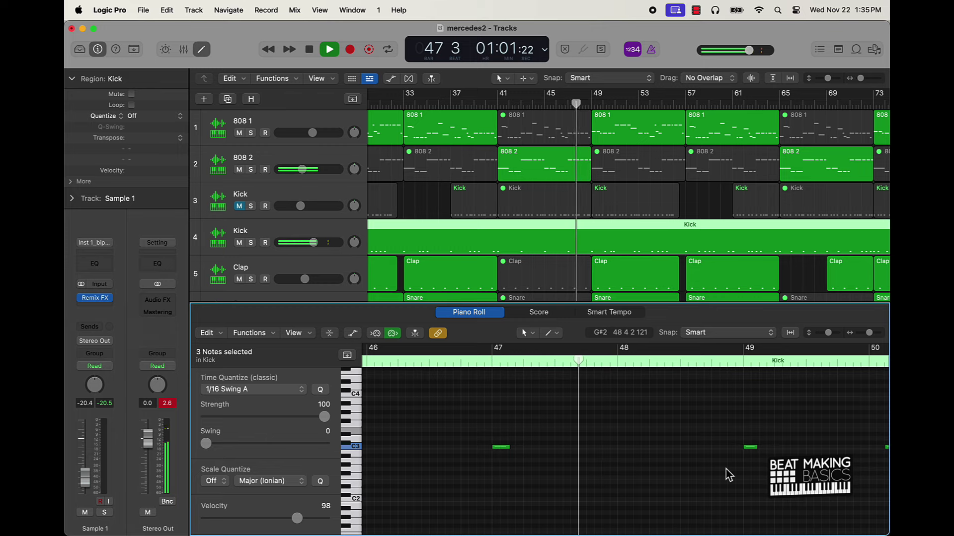
key(space)
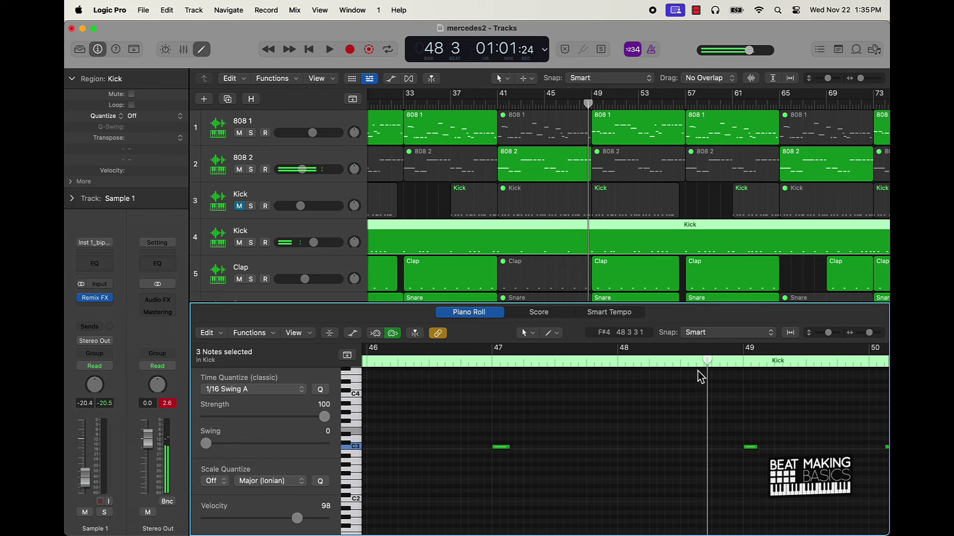
click(697, 365)
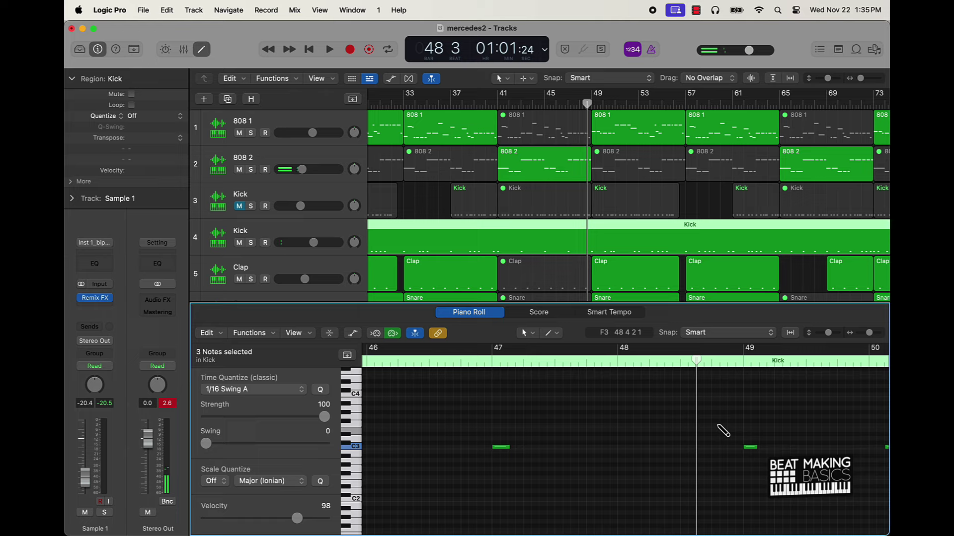
key(r)
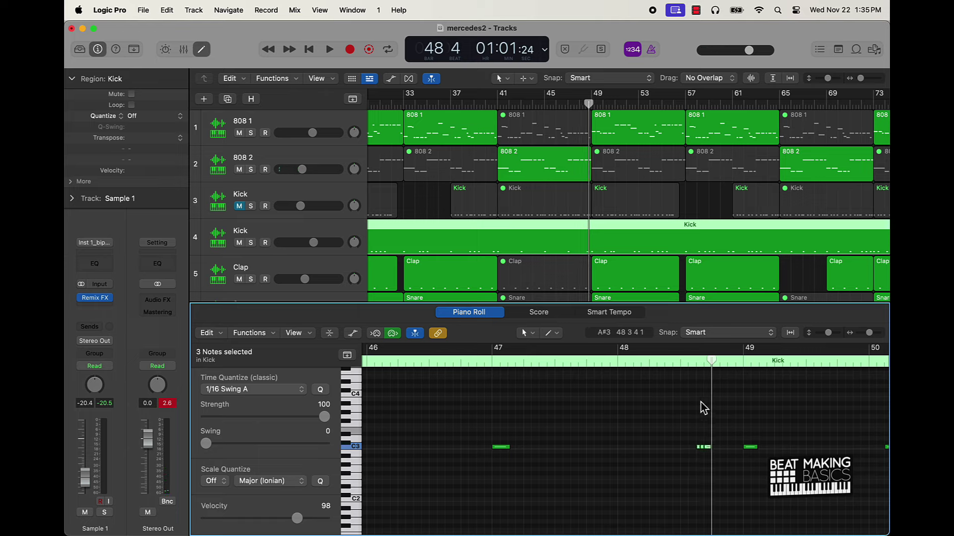
click(481, 364)
key(space)
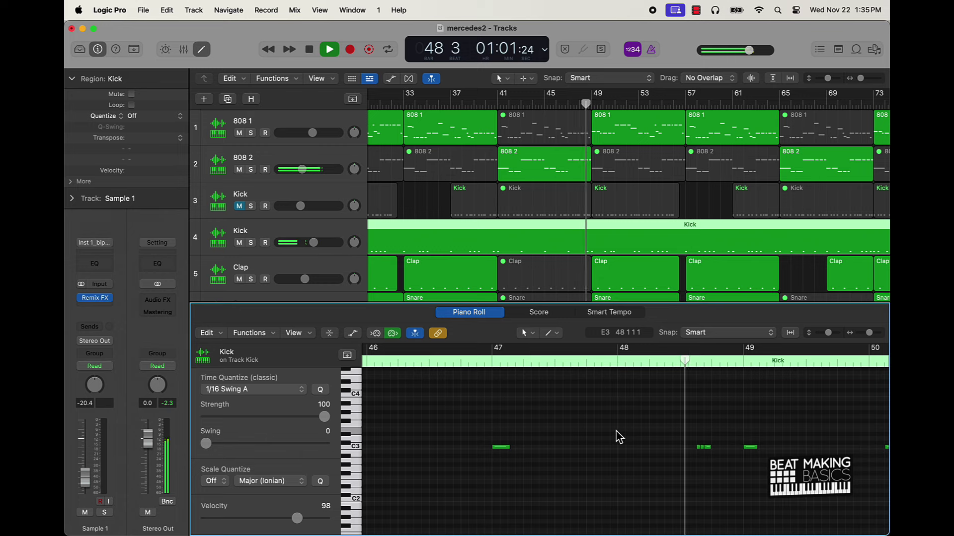
key(space)
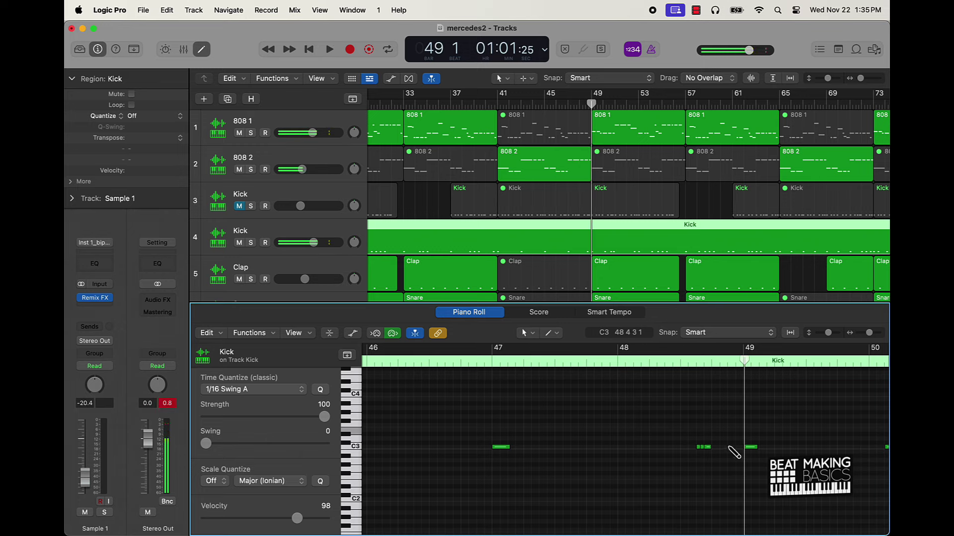
Play on from the end of bar 48 and add a short C3 Kick note at the start of bar 51.
click(673, 364)
key(space)
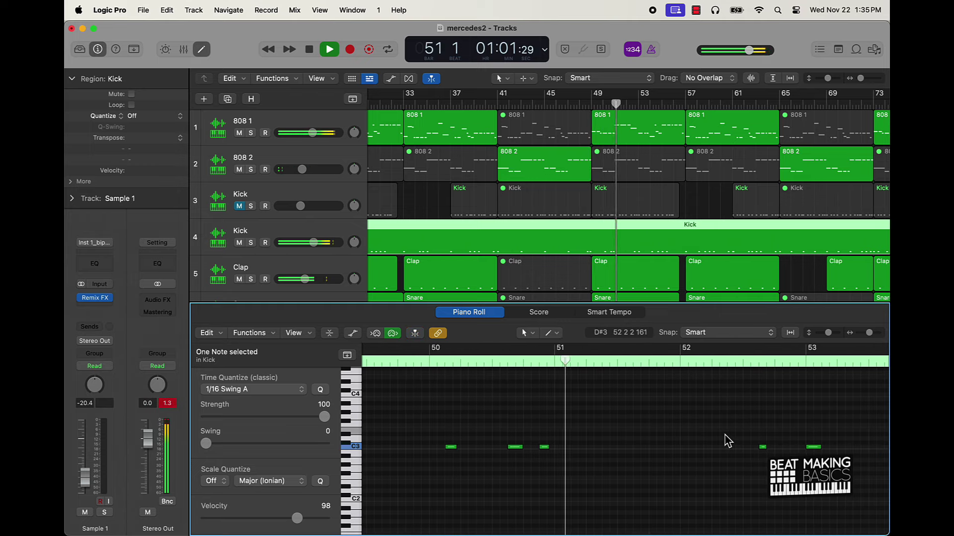
key(space)
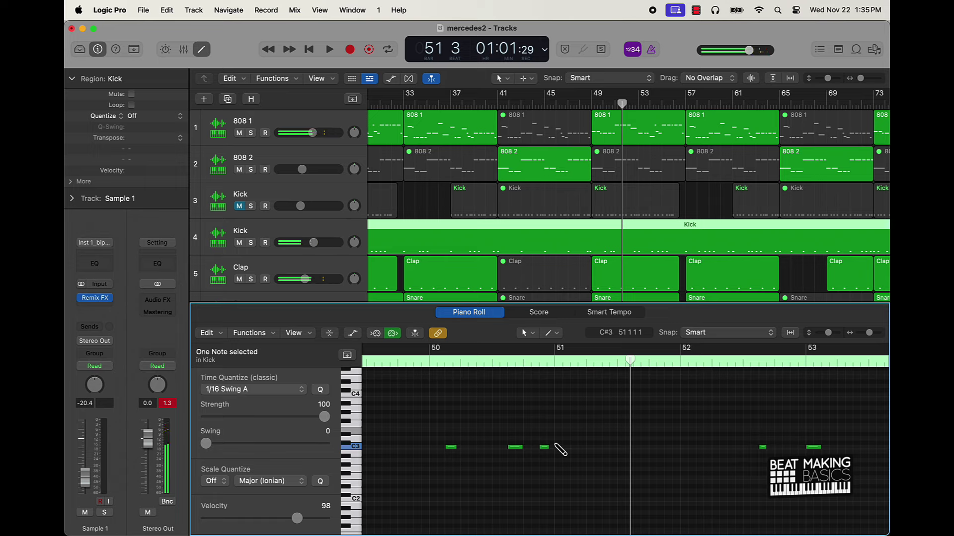
drag(558, 453, 558, 448)
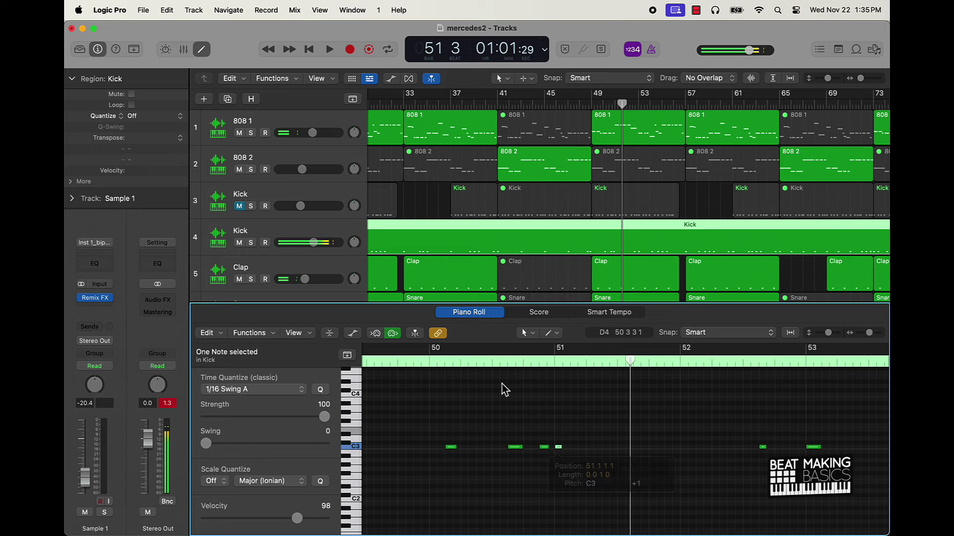
Try an extra short C3 Kick note after beat 3 of bar 51, audition it, and delete it again.
click(431, 363)
key(space)
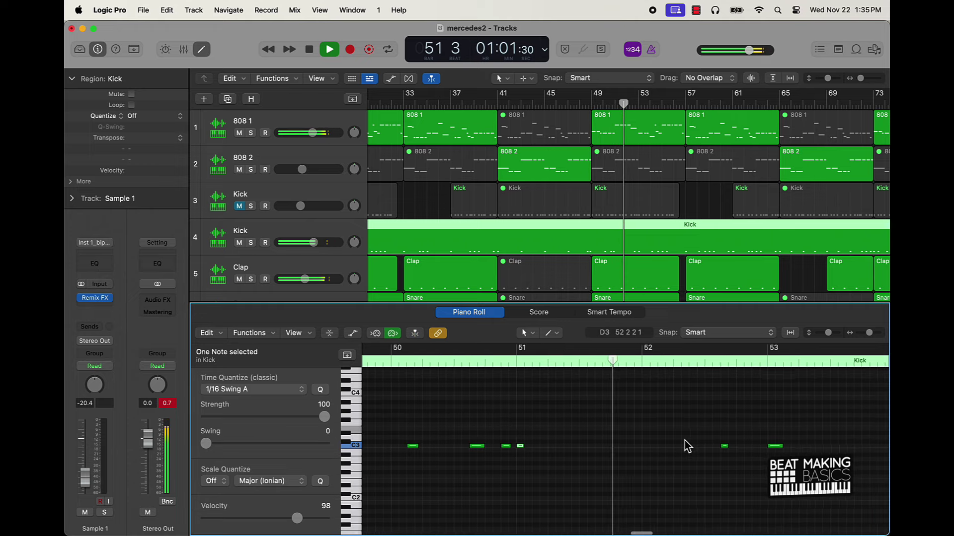
key(space)
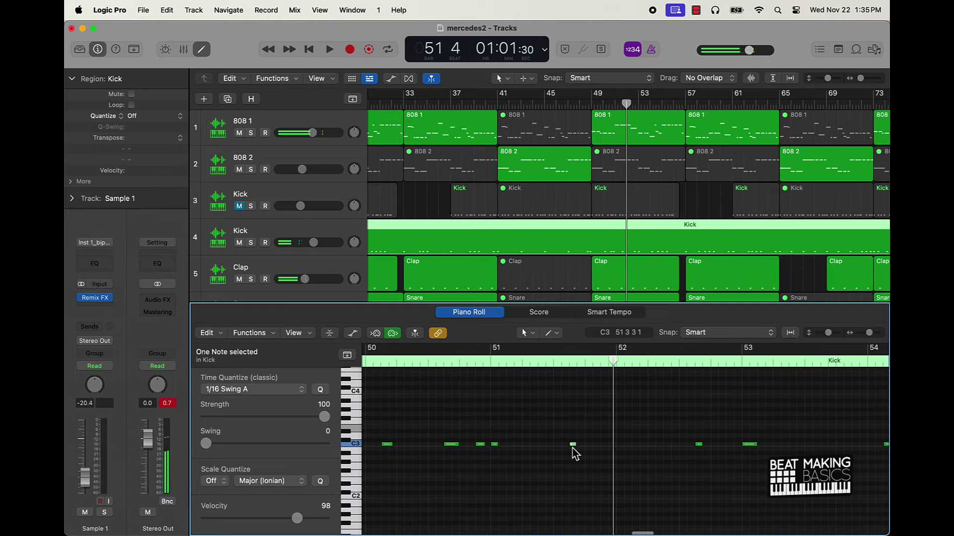
click(452, 367)
key(space)
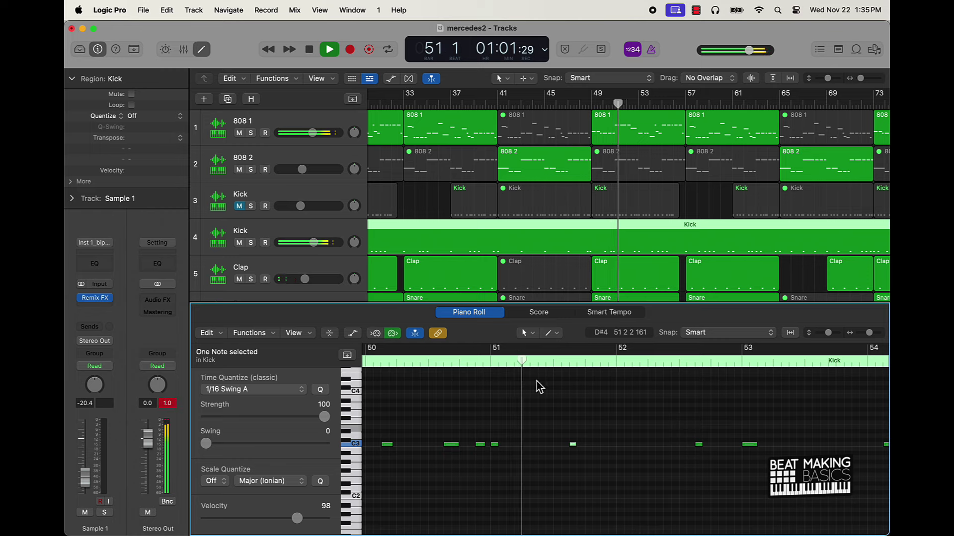
key(space)
key(Delete)
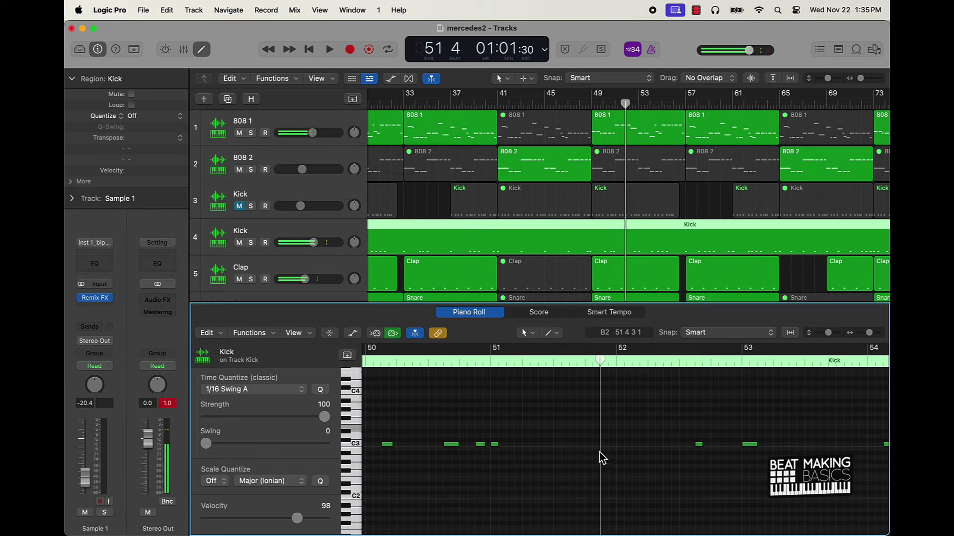
Replay the beat from the start of bar 51 and listen through to about bar 60.
key(comma)
key(comma)
key(comma)
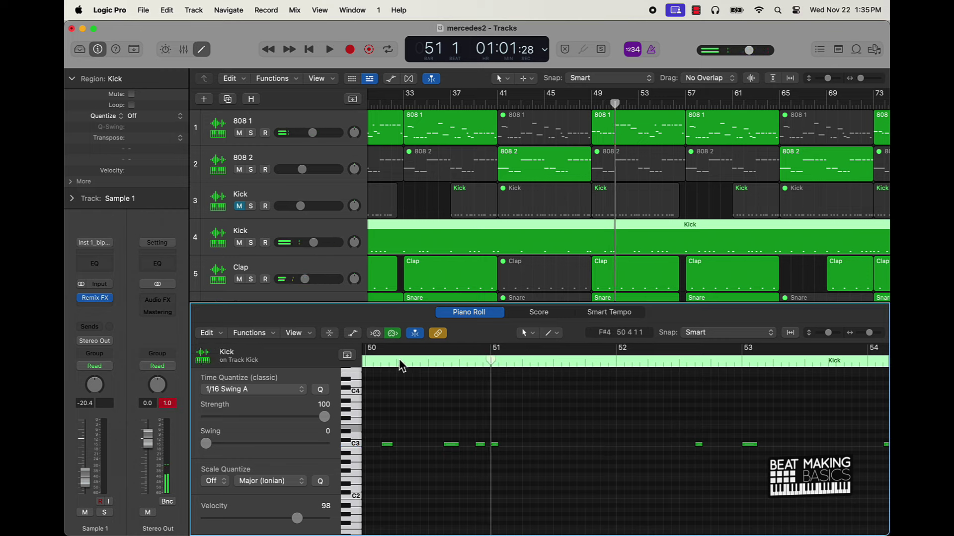
key(space)
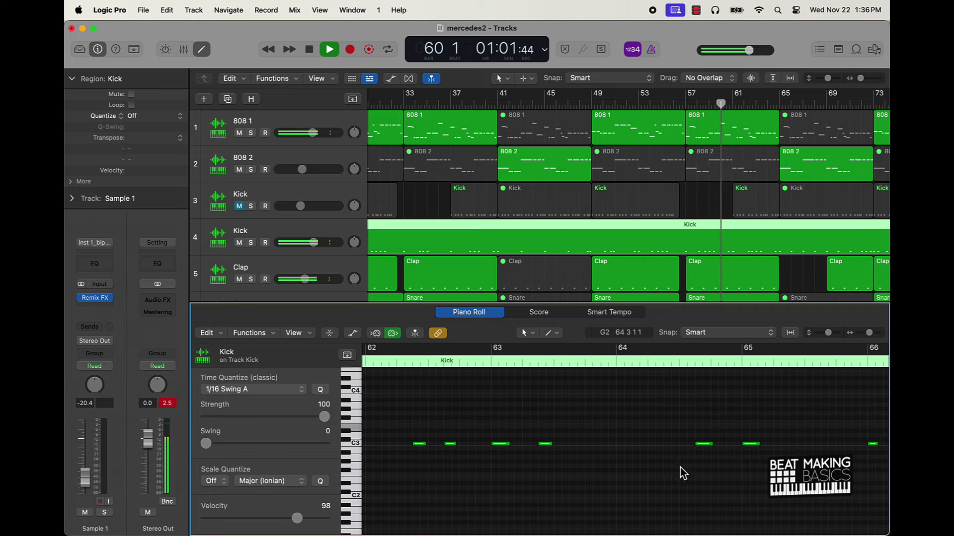
Replace the long Kick note after beat 3 of bar 64 with the three-note roll.
drag(697, 473, 697, 473)
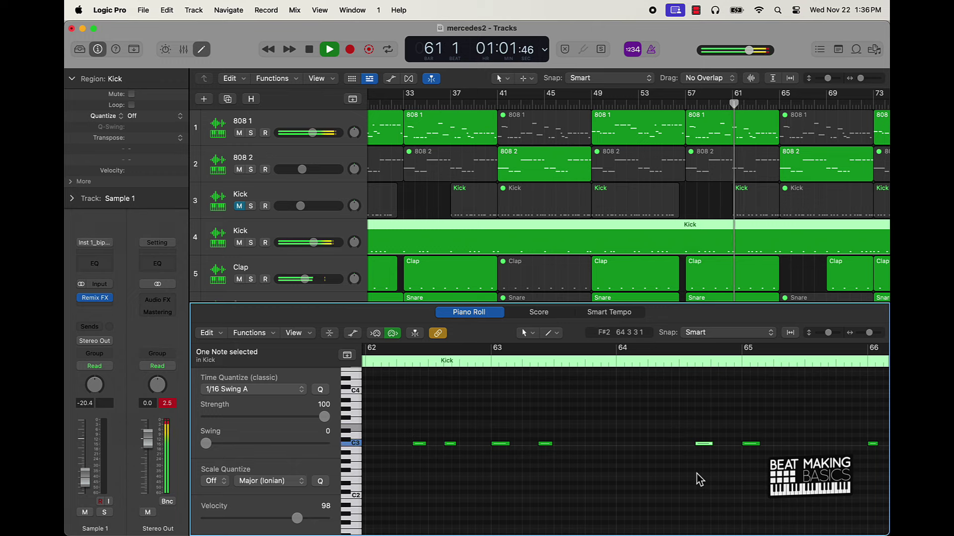
click(698, 370)
key(a)
key(a)
key(a)
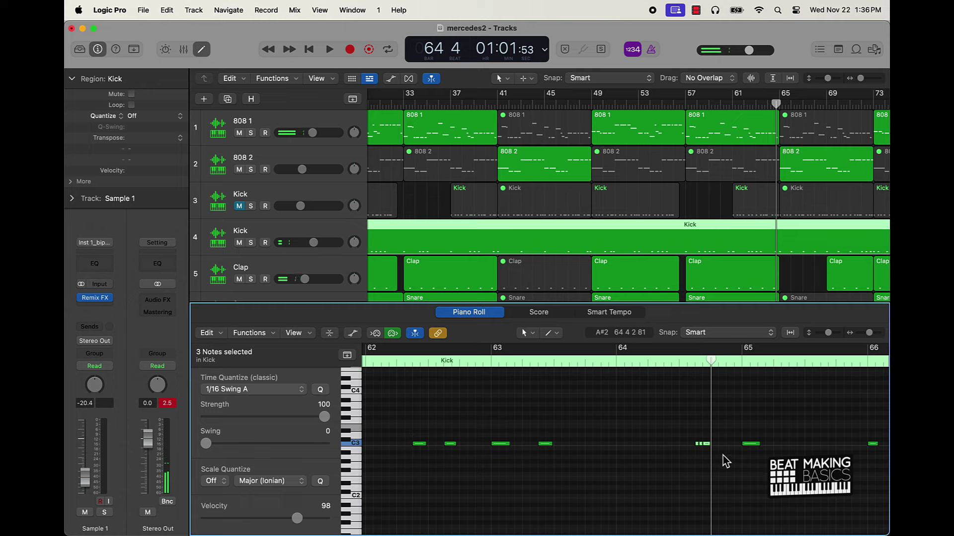
Play the arrangement from bar 49 with the Kick notes deselected and listen through to bar 65.
scroll(649, 453, left, 10)
scroll(649, 453, left, 2)
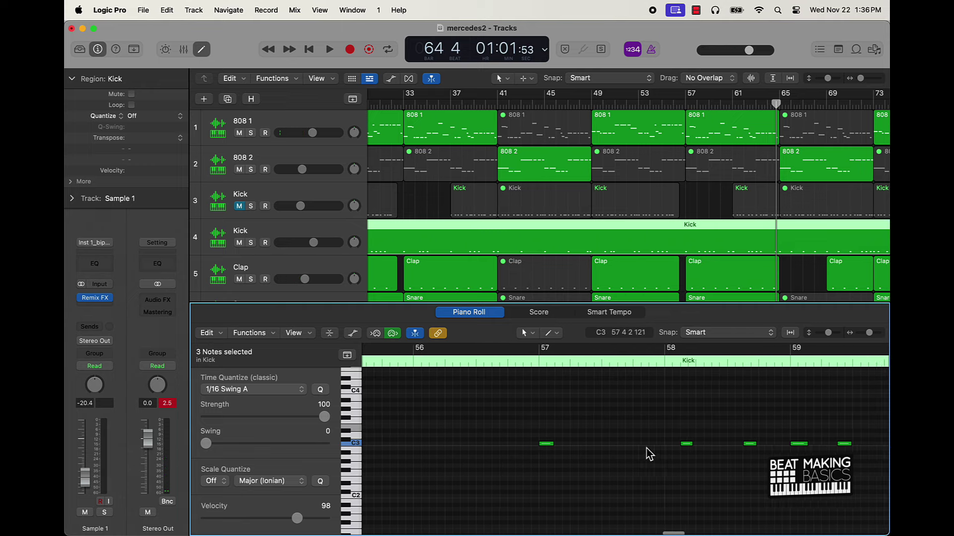
click(596, 106)
key(space)
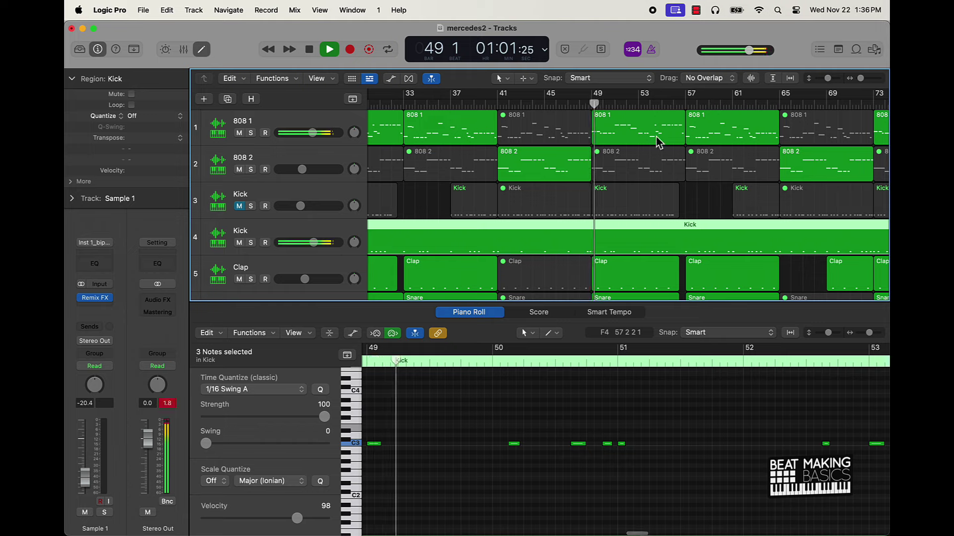
click(752, 420)
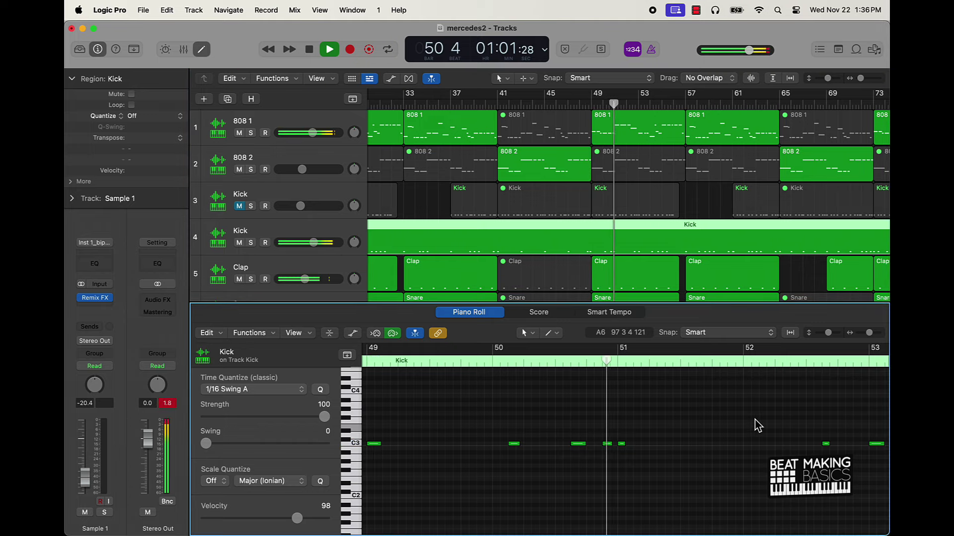
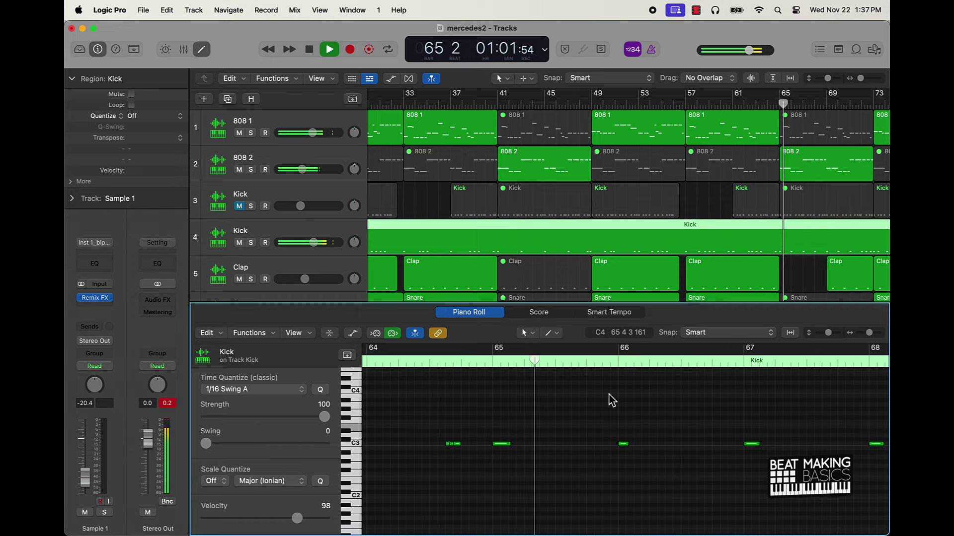
Add short C3 Kick notes after beat 2 of bar 66, after beat 2 and on beat 4 of bar 68, and after beat 4 of bar 64, auditioning them.
click(668, 444)
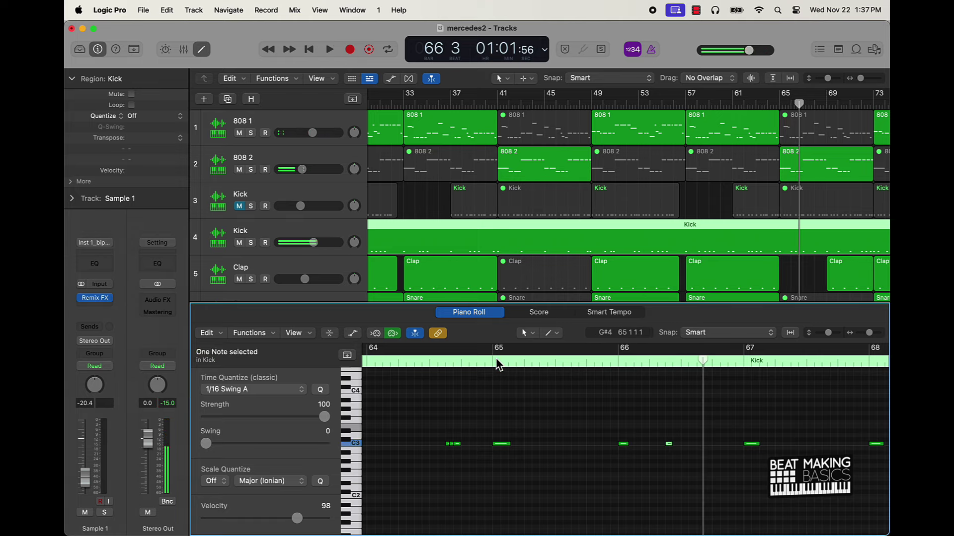
double_click(498, 364)
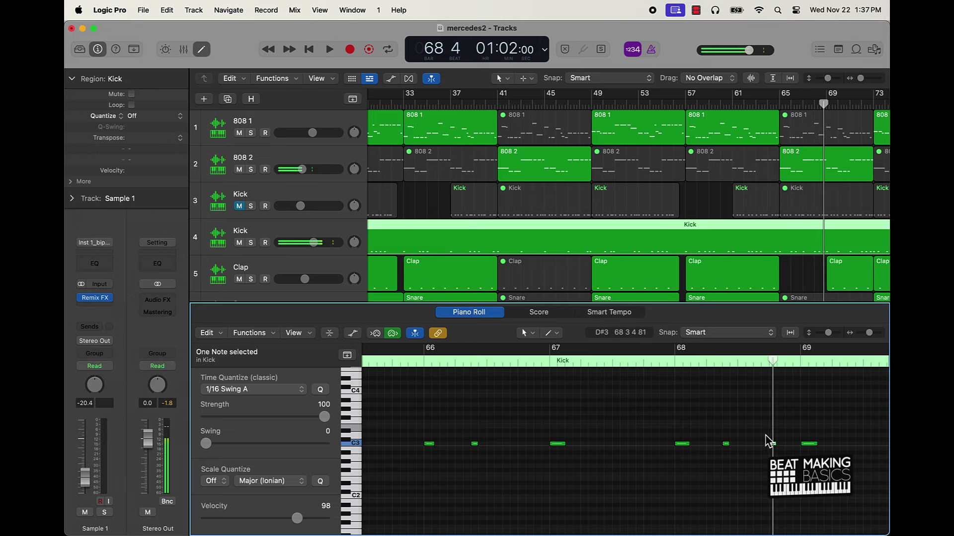
key(comma)
key(comma)
key(comma)
key(comma)
key(space)
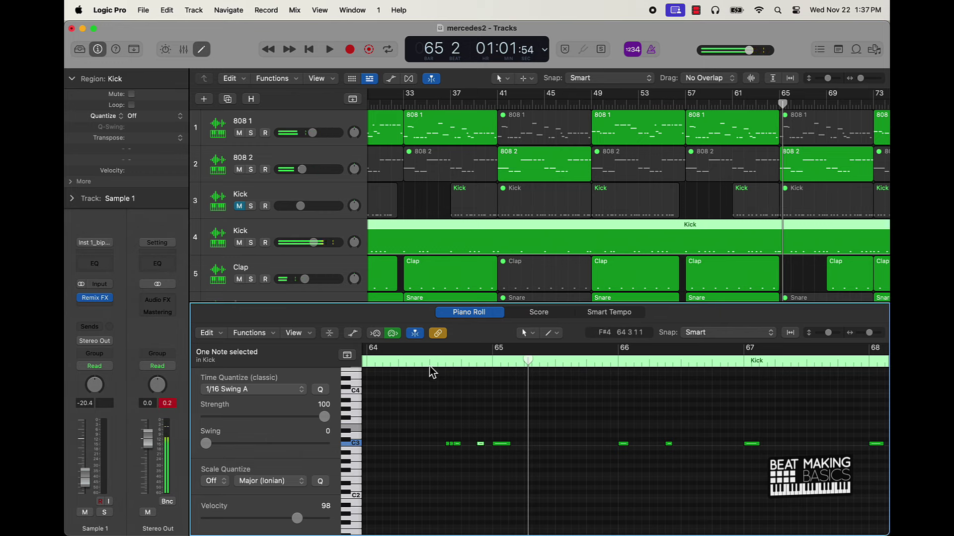
key(space)
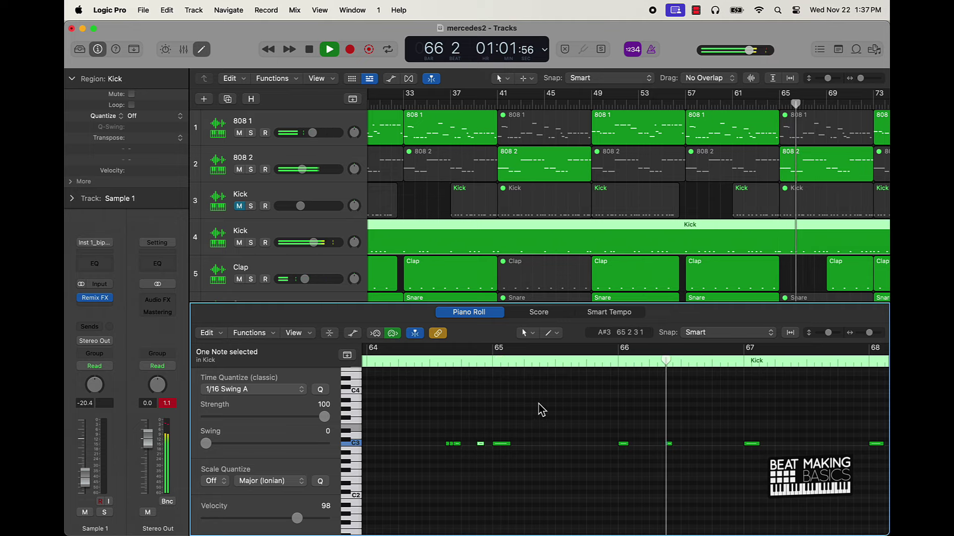
Play on to bar 70, add a short C3 Kick note after its second beat, and audition it.
scroll(579, 426, right, 5)
scroll(580, 425, right, 4)
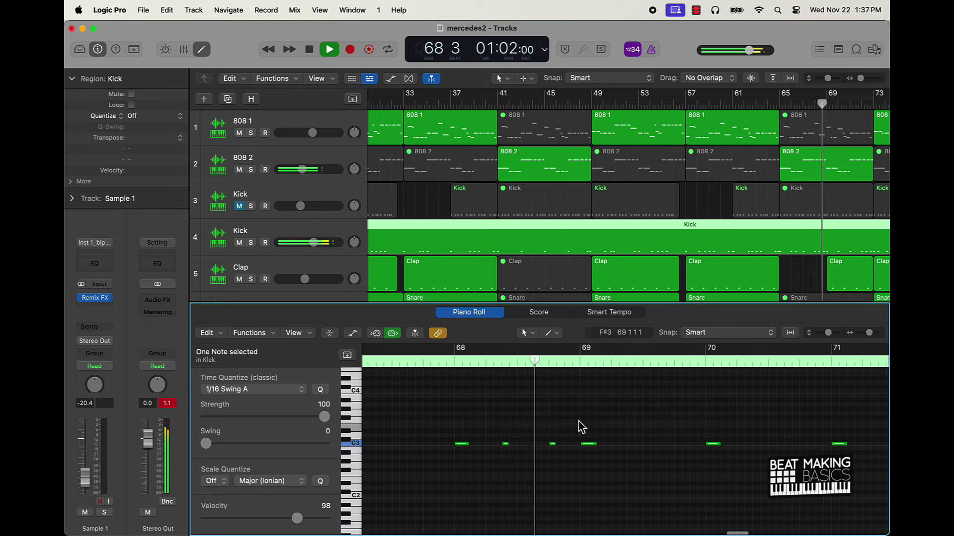
scroll(581, 425, right, 4)
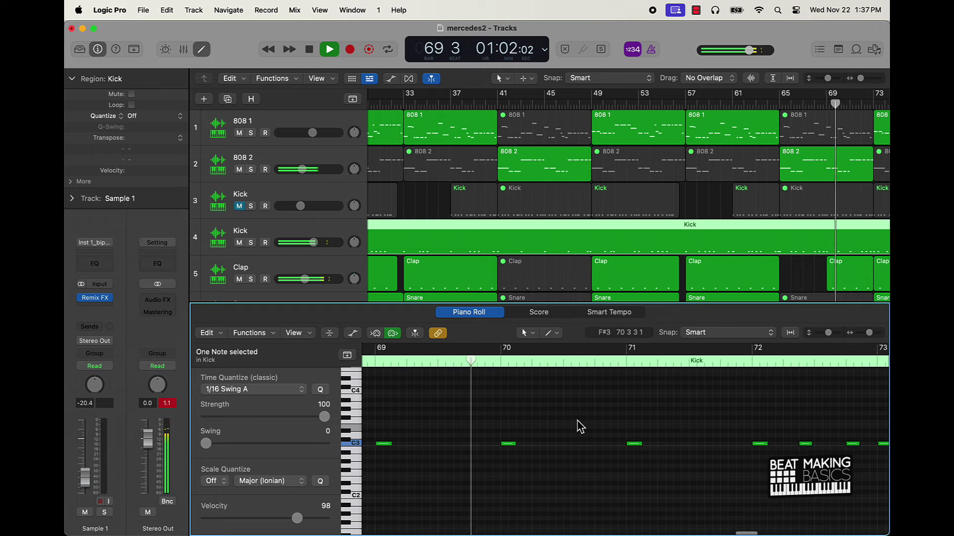
key(space)
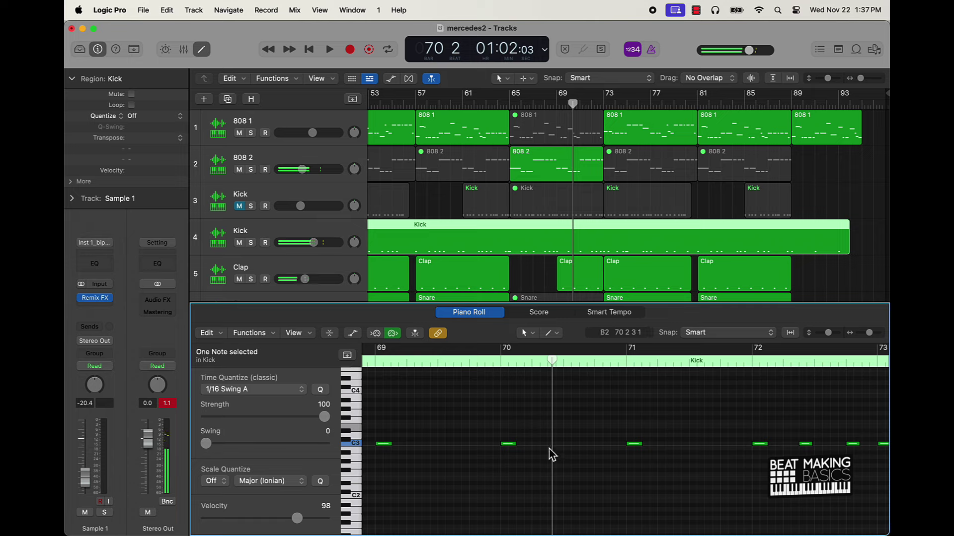
click(490, 362)
key(space)
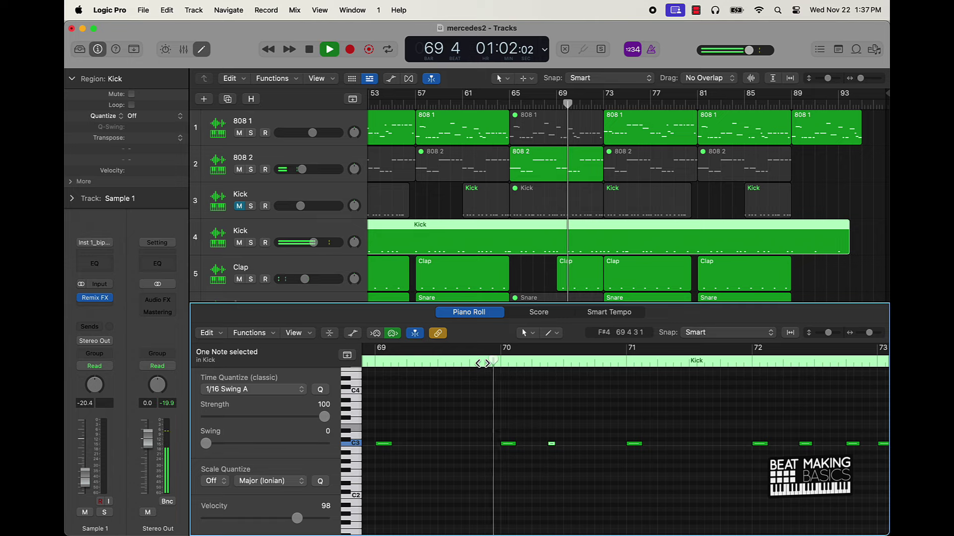
key(space)
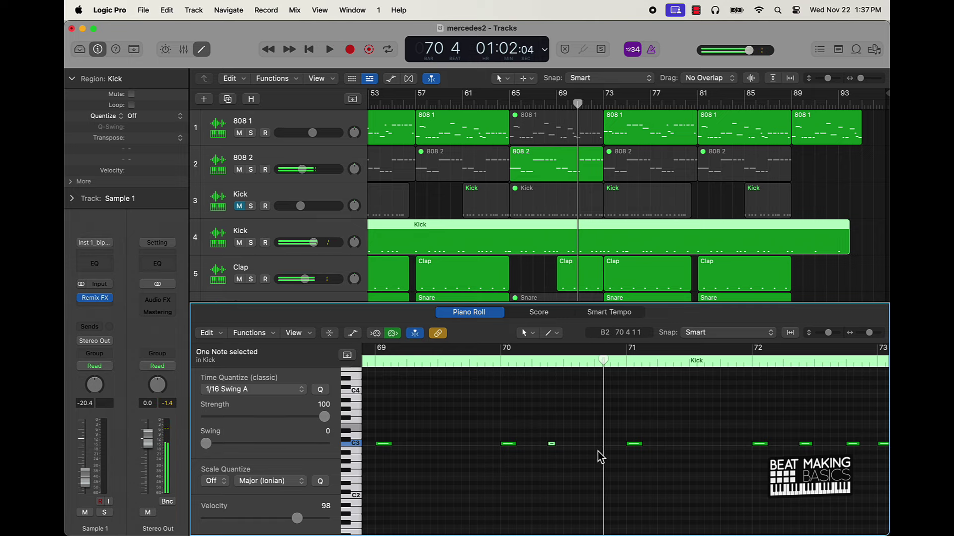
Add short C3 Kick notes on beat 4 of bar 70 and after beat 2 of bar 71, and listen from bar 69 to about bar 79.
click(494, 362)
key(space)
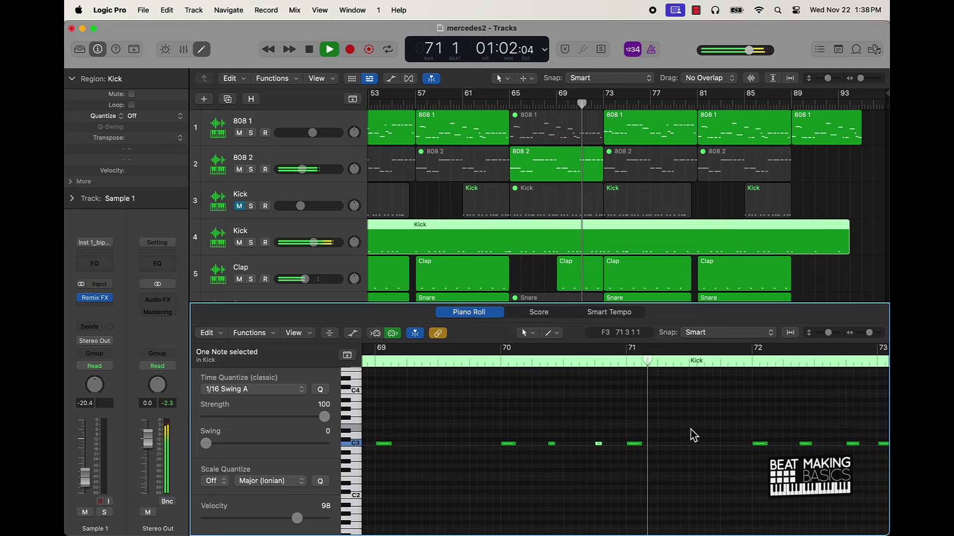
scroll(440, 360, left, 1)
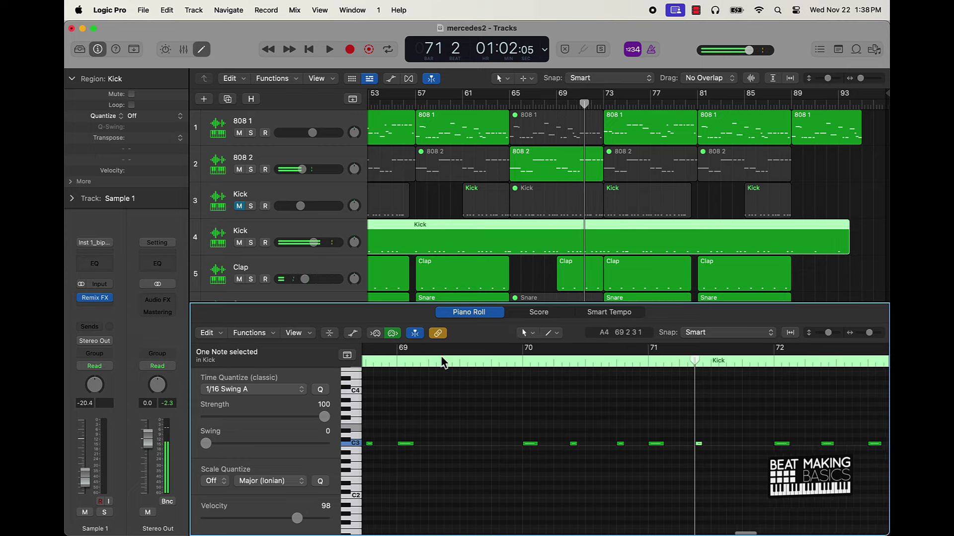
click(396, 362)
key(space)
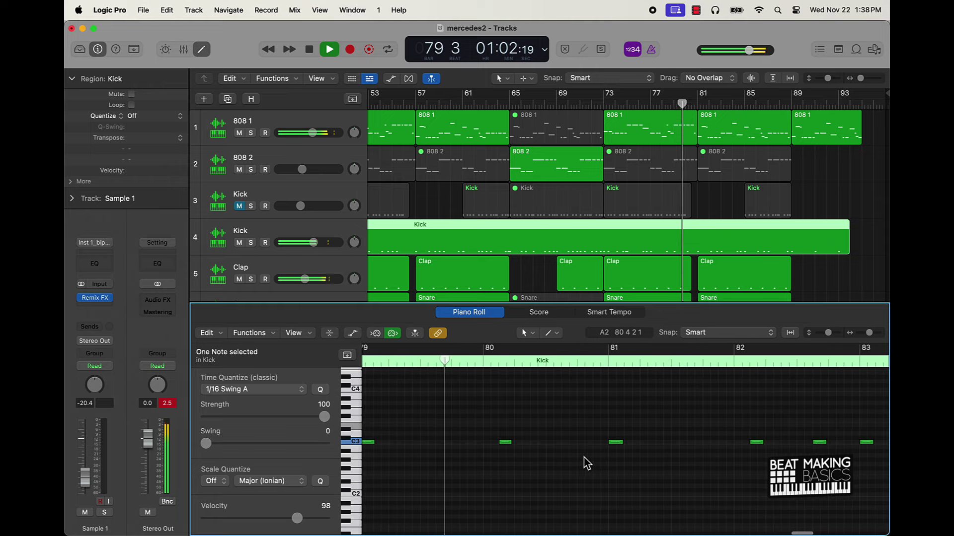
Paste the three-note roll after beat 3 of bar 80, add a short C3 Kick note after beat 4, and replay from bar 79.
key(space)
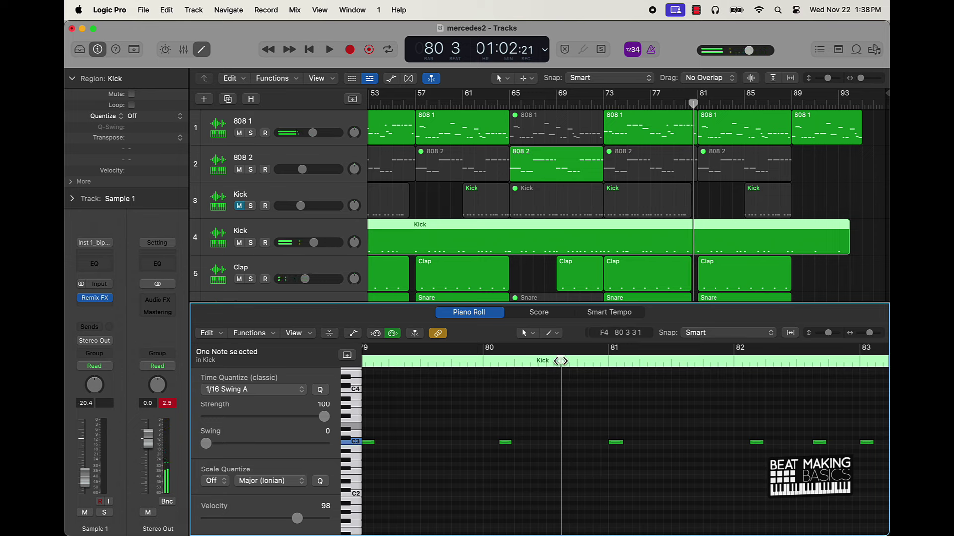
key(super+v)
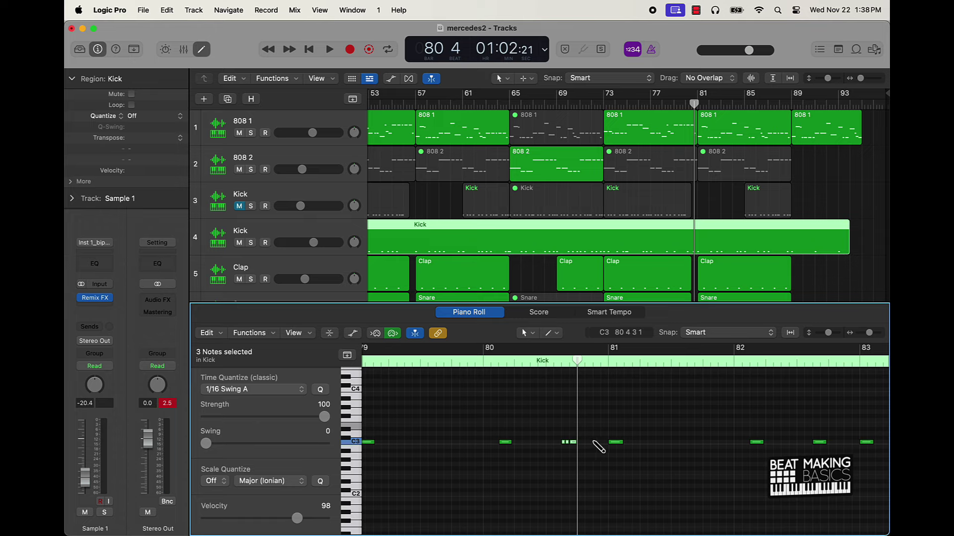
double_click(481, 366)
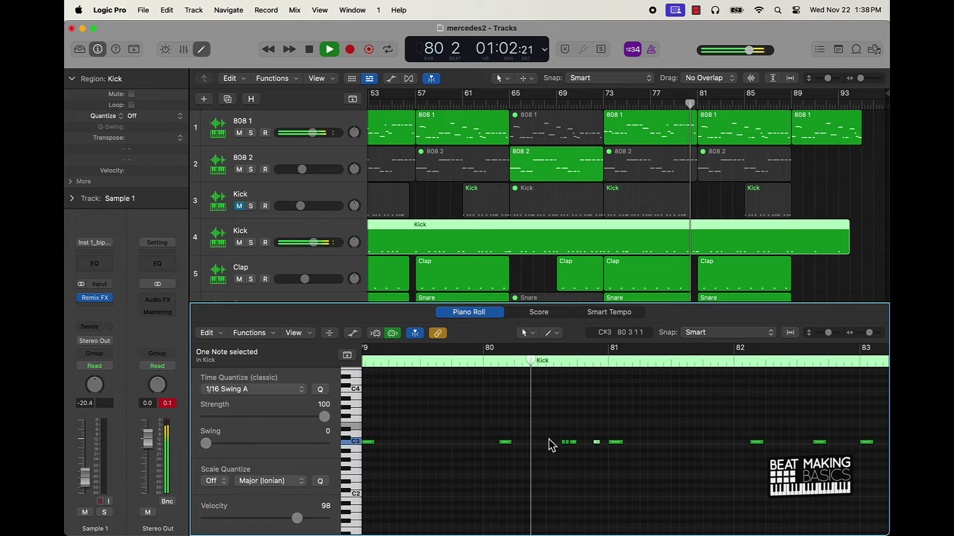
key(space)
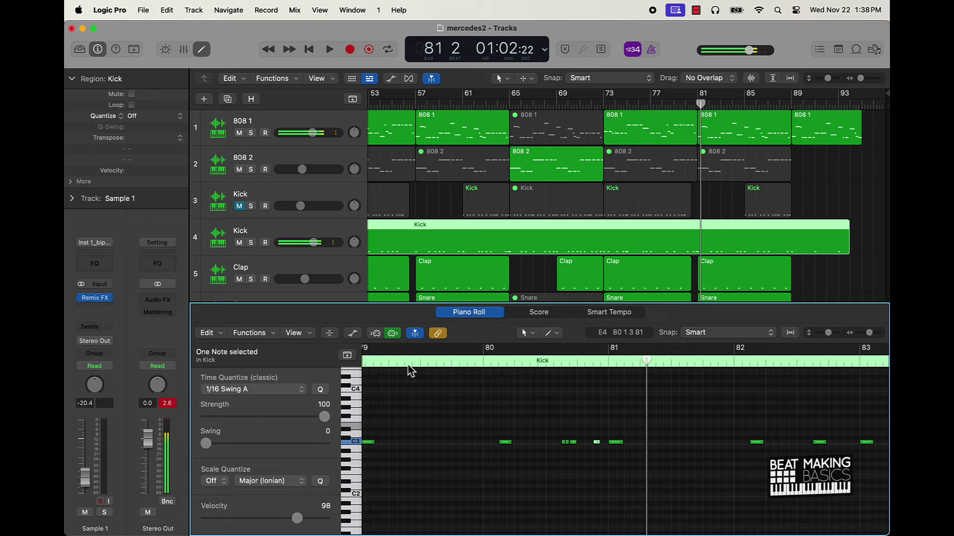
double_click(381, 365)
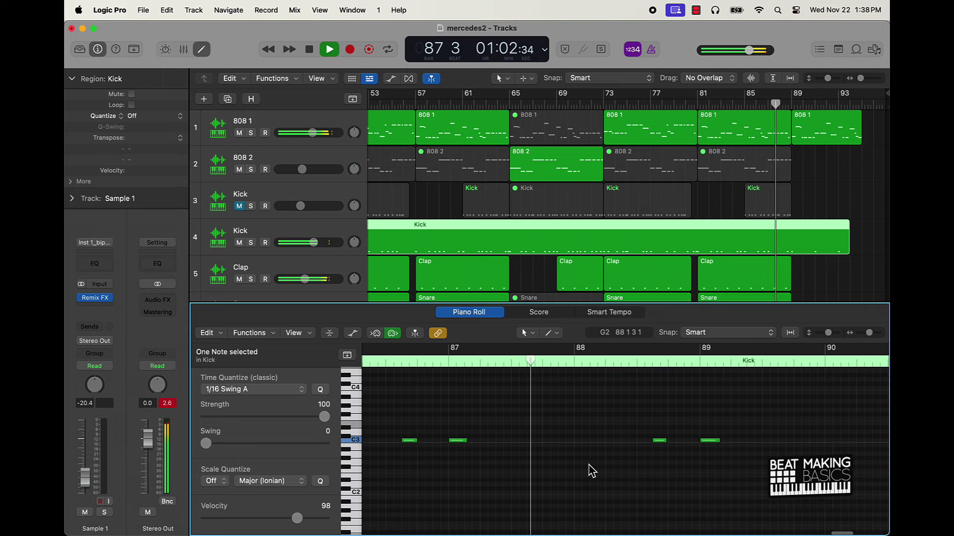
Replace the Kick note after beat 3 of bar 88 with the three-note roll, add a short C3 note after beat 4, and audition.
key(space)
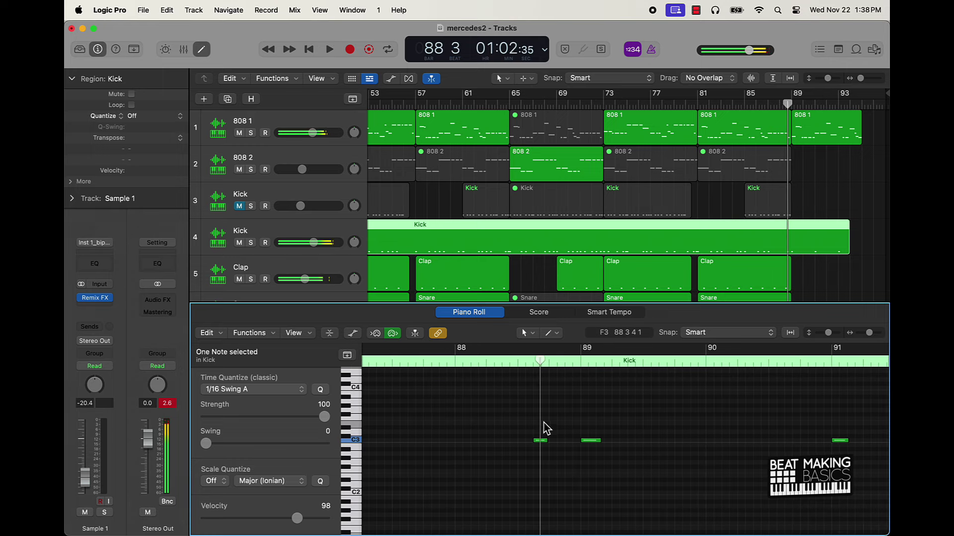
click(532, 363)
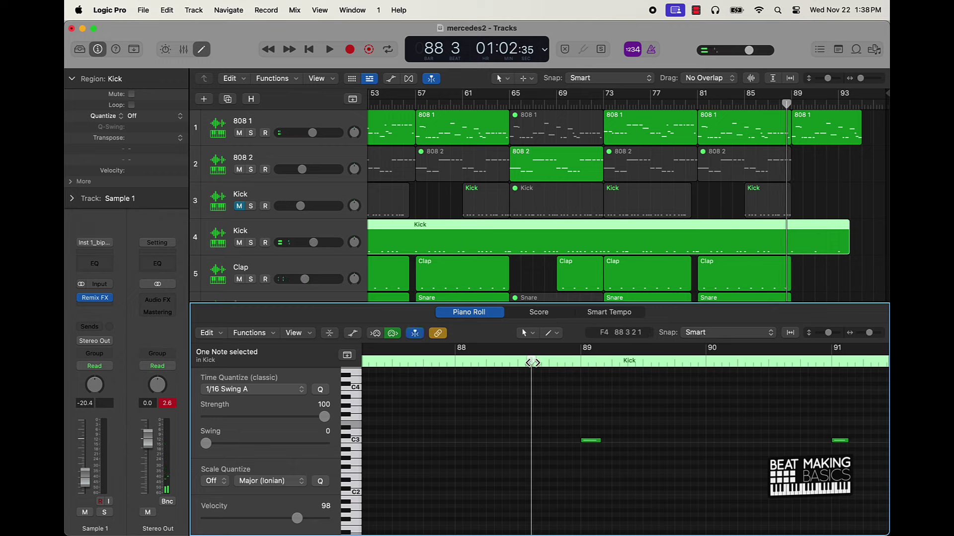
key(a)
key(a)
key(a)
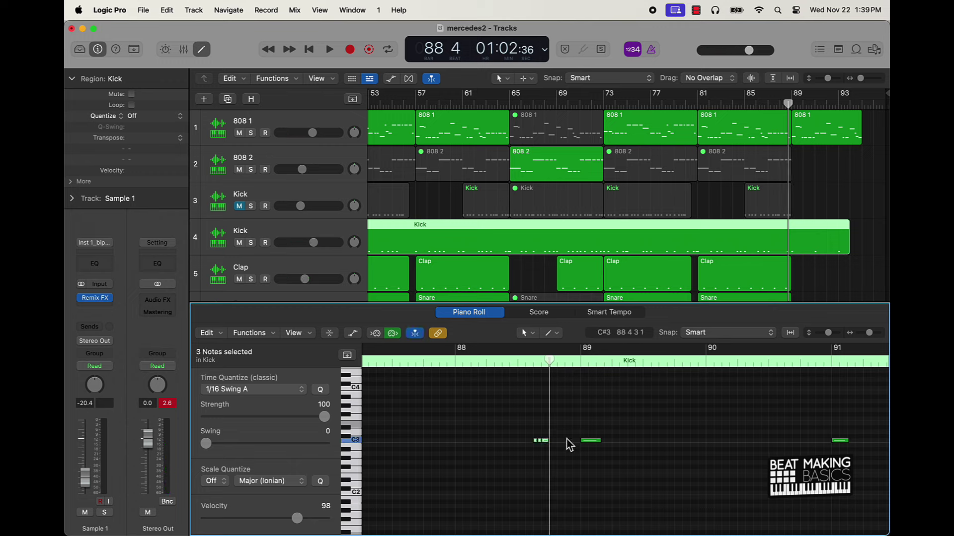
click(469, 362)
key(space)
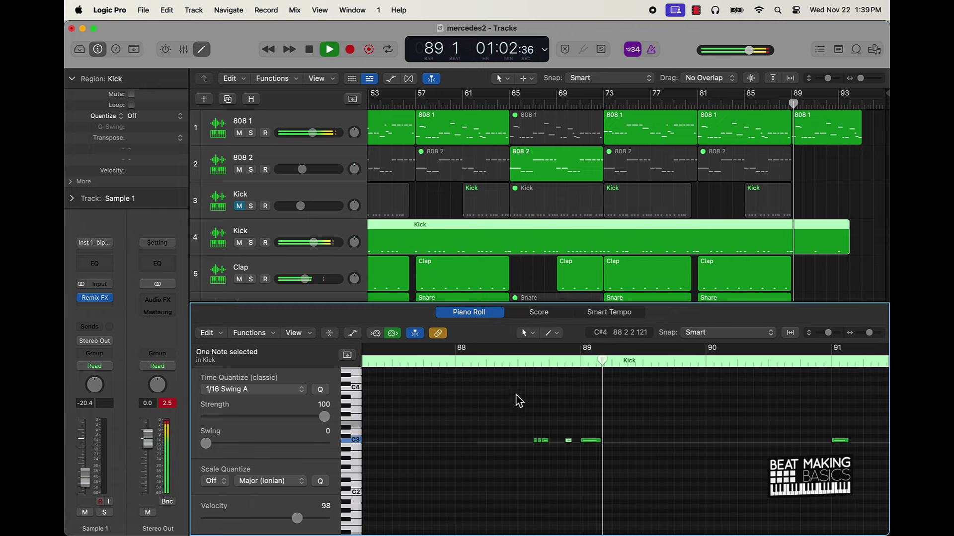
Stop playback near the end of bar 90 and delete the last two Kick notes, at bars 91 and 93.
scroll(564, 419, right, 5)
scroll(564, 418, right, 3)
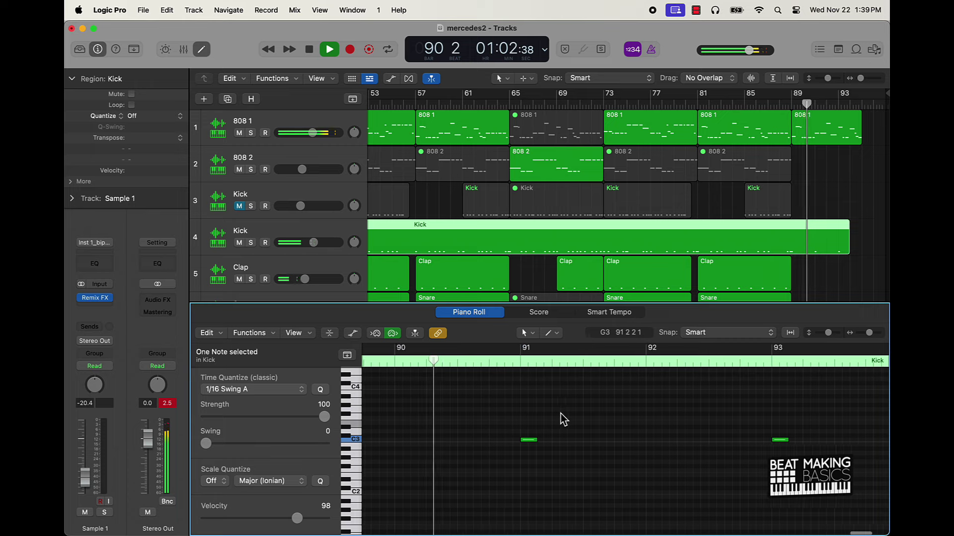
key(space)
drag(564, 470, 782, 479)
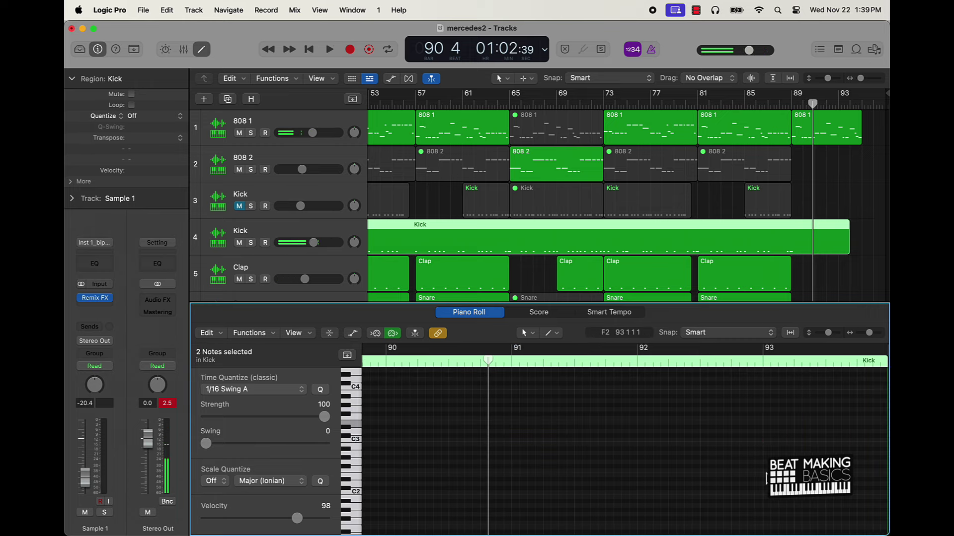
Replay from bar 1 and, in the 808 1 Ozone equalizer, lower both low boosts (low shelf to 0.9 dB) and set the low-pass to 2408 Hz.
key(Return)
key(space)
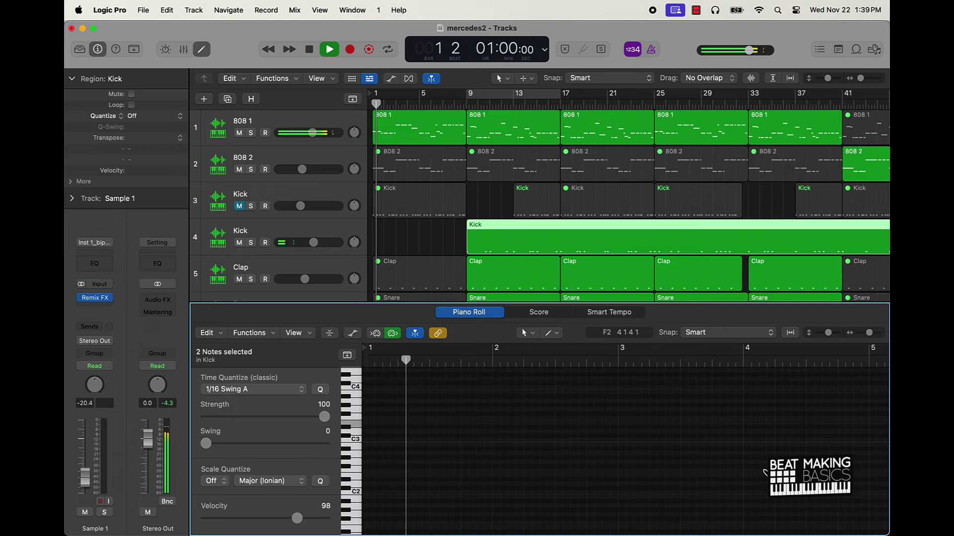
click(304, 132)
click(95, 298)
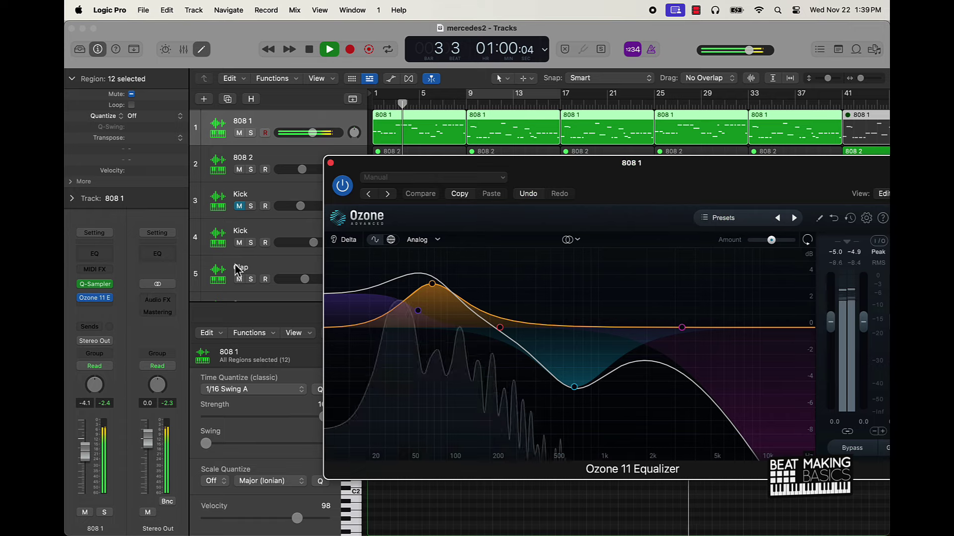
drag(430, 284, 419, 321)
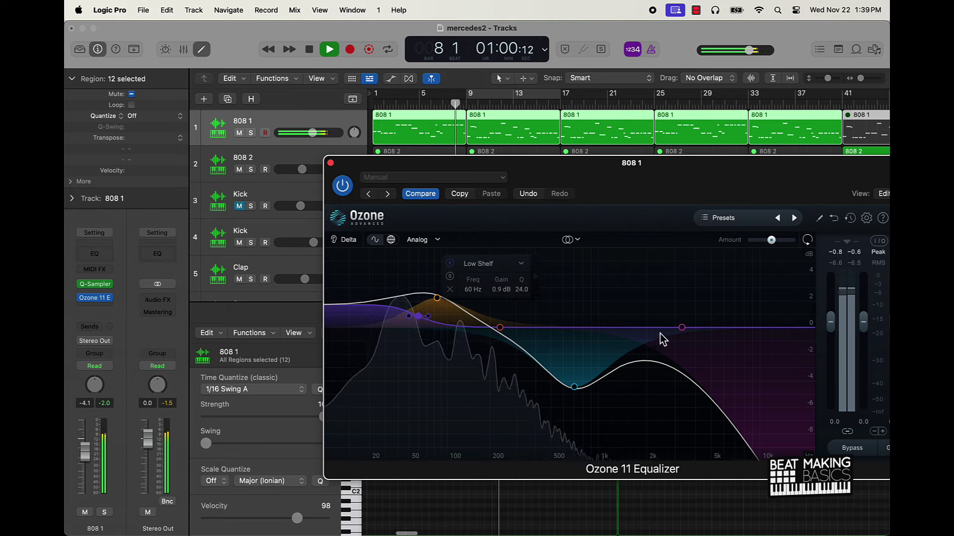
drag(680, 337, 658, 339)
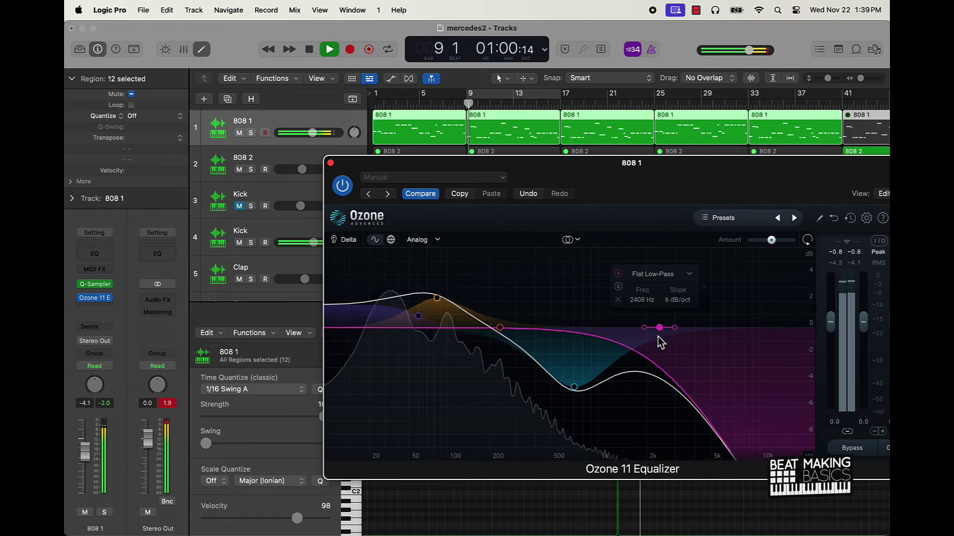
click(330, 163)
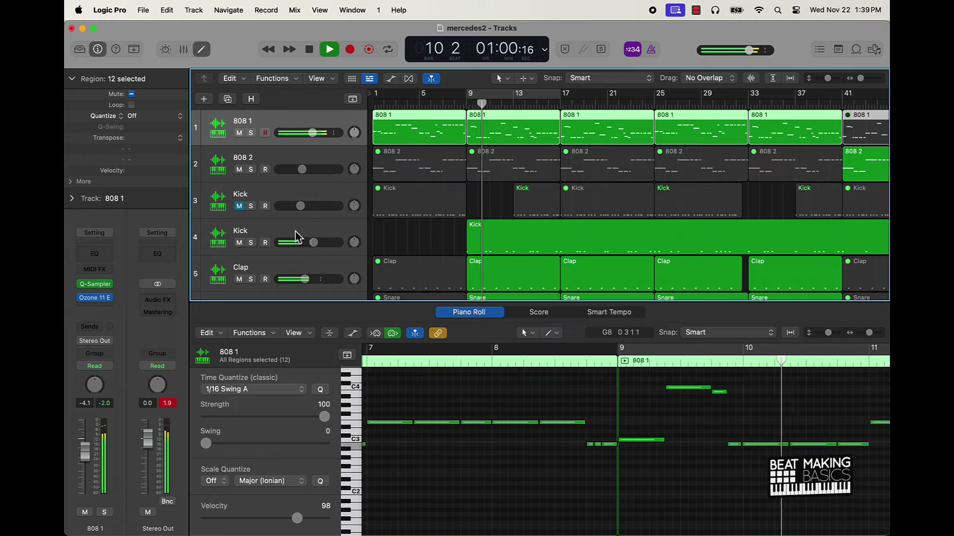
Delete the muted Kick track together with its regions.
click(414, 236)
click(320, 193)
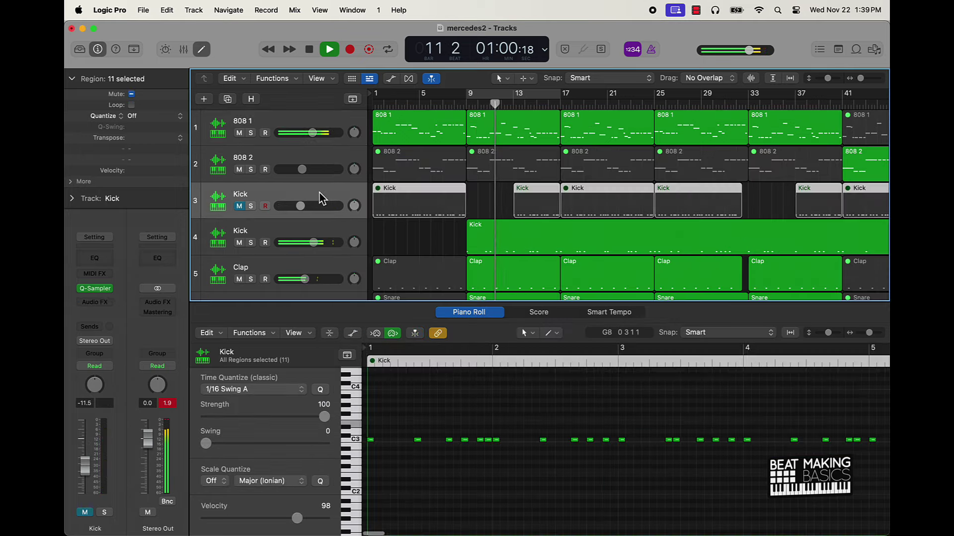
key(BackSpace)
key(BackSpace)
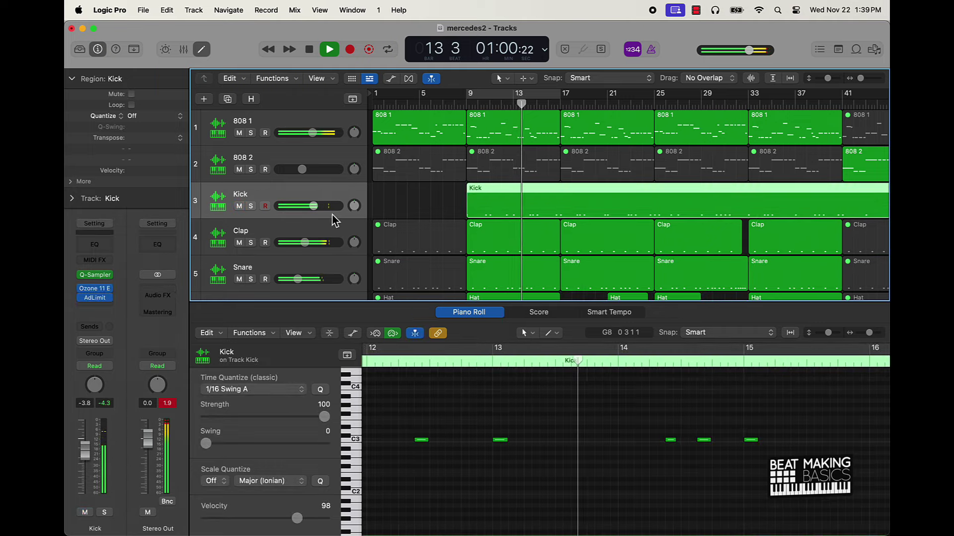
Reorder the sample tracks so that Sample 2 comes first, followed by Sample 3 and Sample 1.
scroll(353, 222, down, 2)
scroll(354, 222, down, 2)
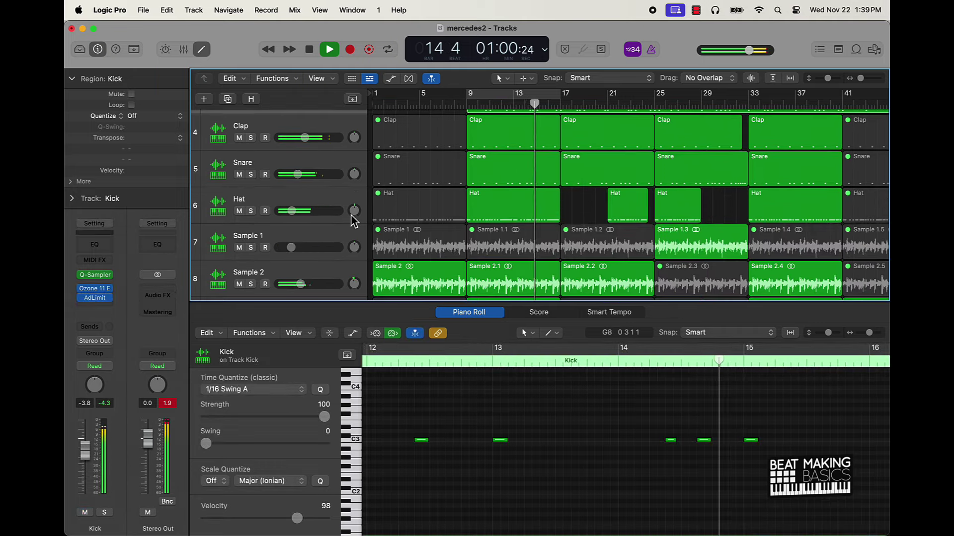
scroll(354, 222, down, 3)
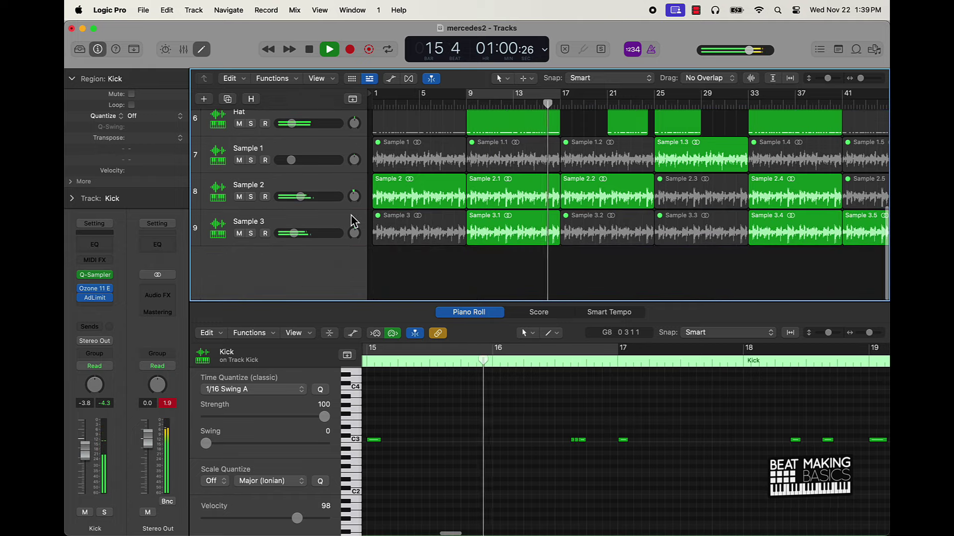
drag(309, 187, 327, 170)
click(313, 223)
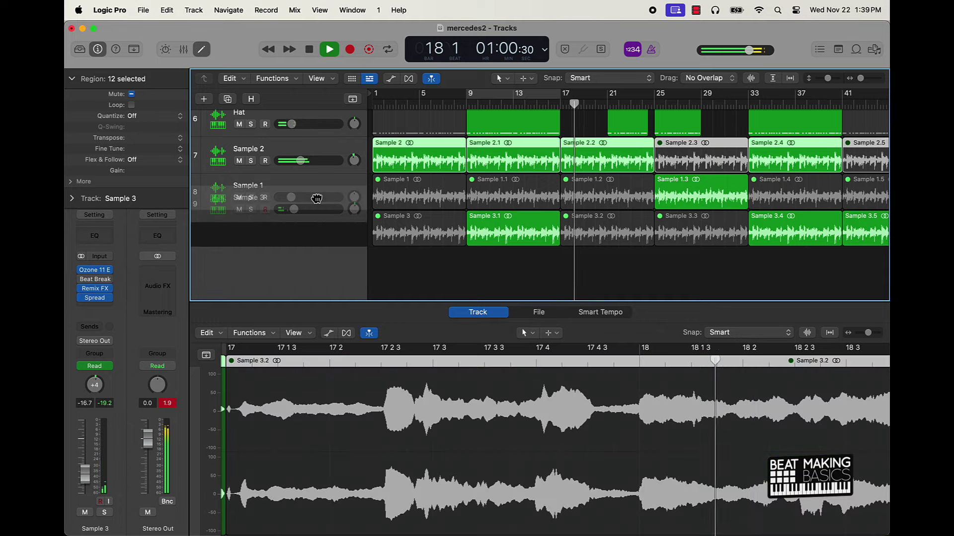
drag(315, 218, 302, 179)
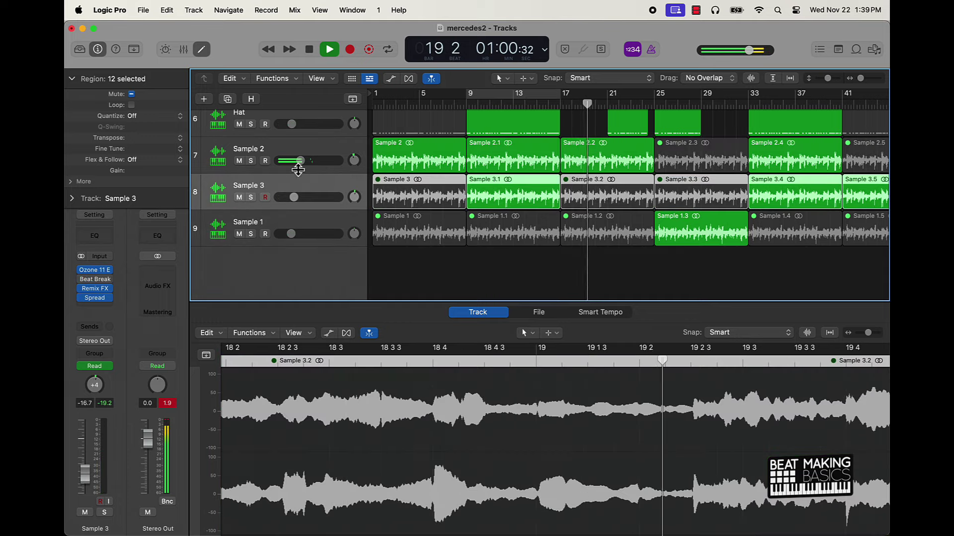
Rename the three reordered sample tracks from top to bottom as Sample 1, Sample 2 and Sample 3.
double_click(265, 149)
text(Sample 1)
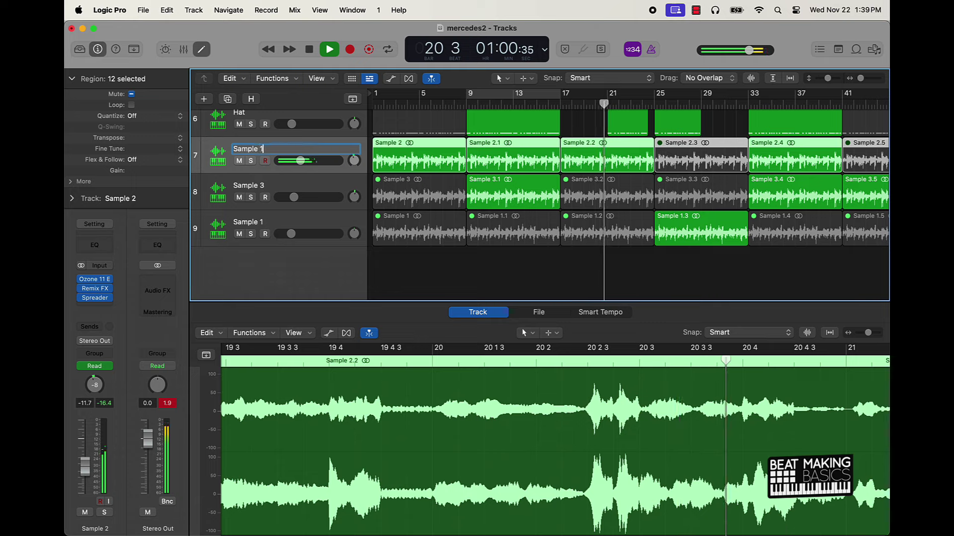
key(Tab)
text(Sample 2)
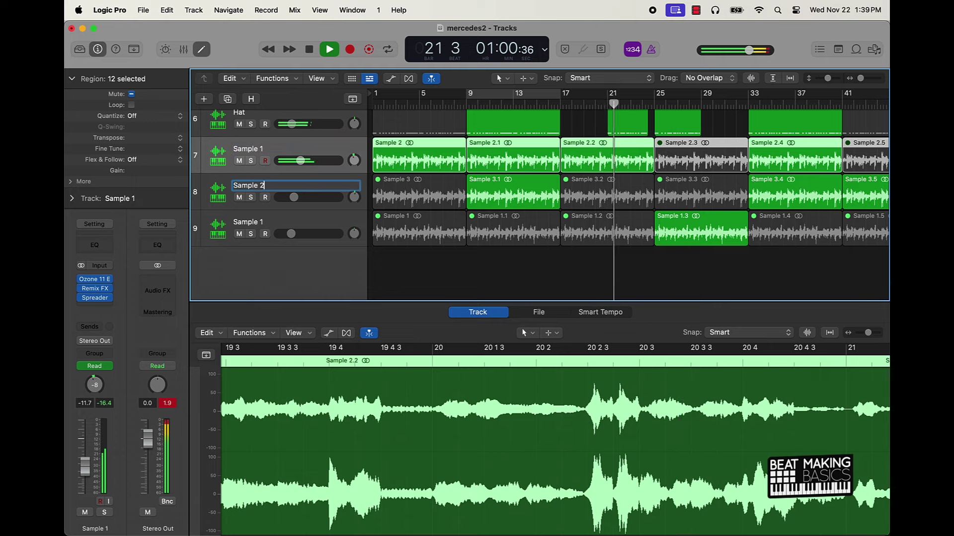
key(Tab)
text(Sample 3)
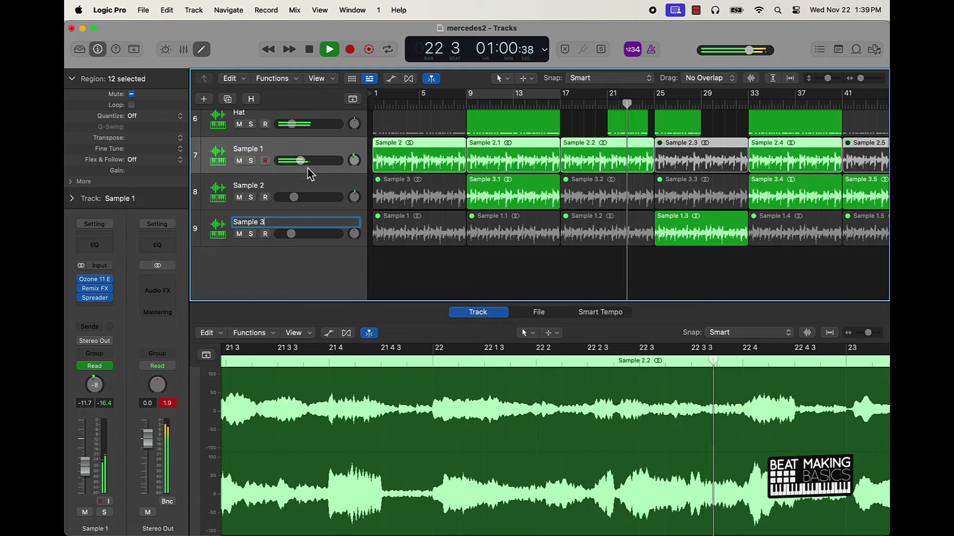
key(Return)
Name all regions after their tracks and close the editor to show the full arrangement.
click(433, 253)
key(super+a)
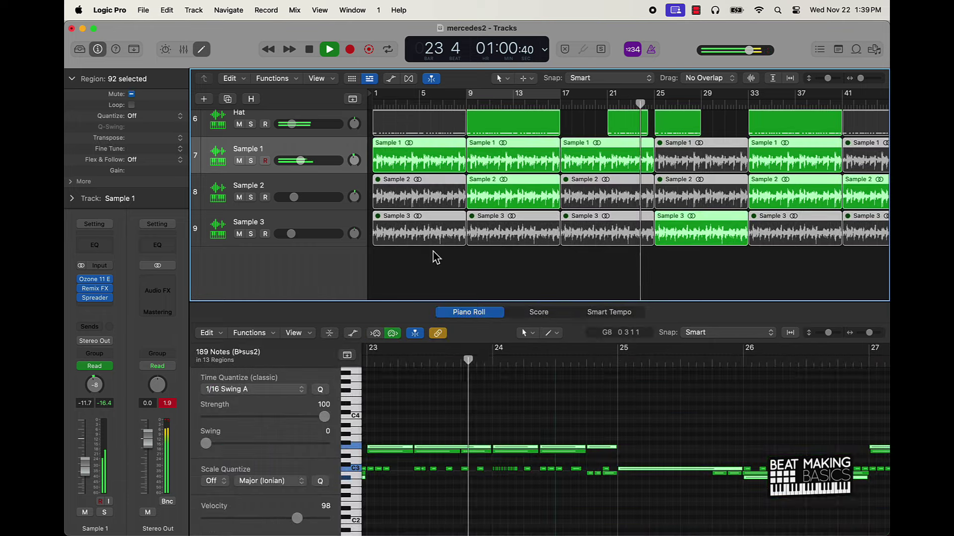
click(430, 272)
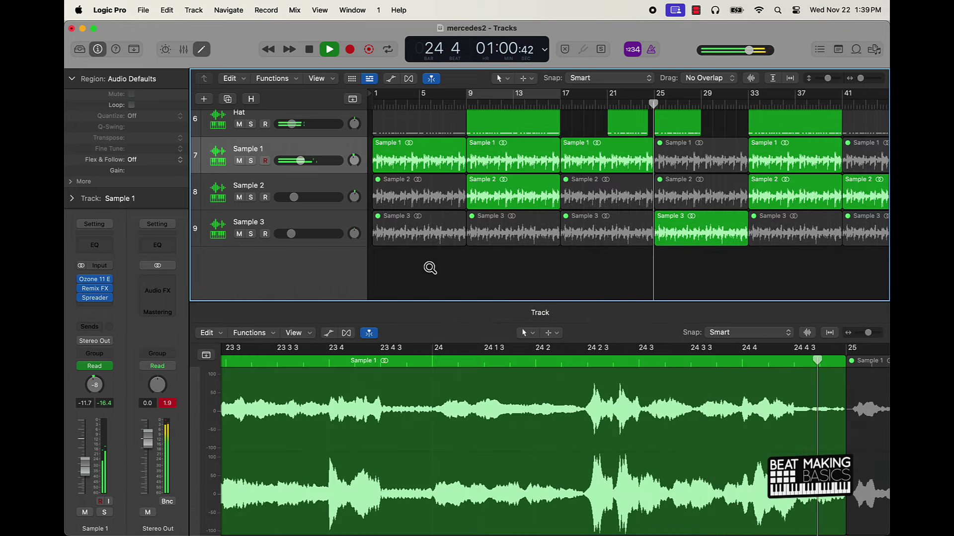
click(430, 268)
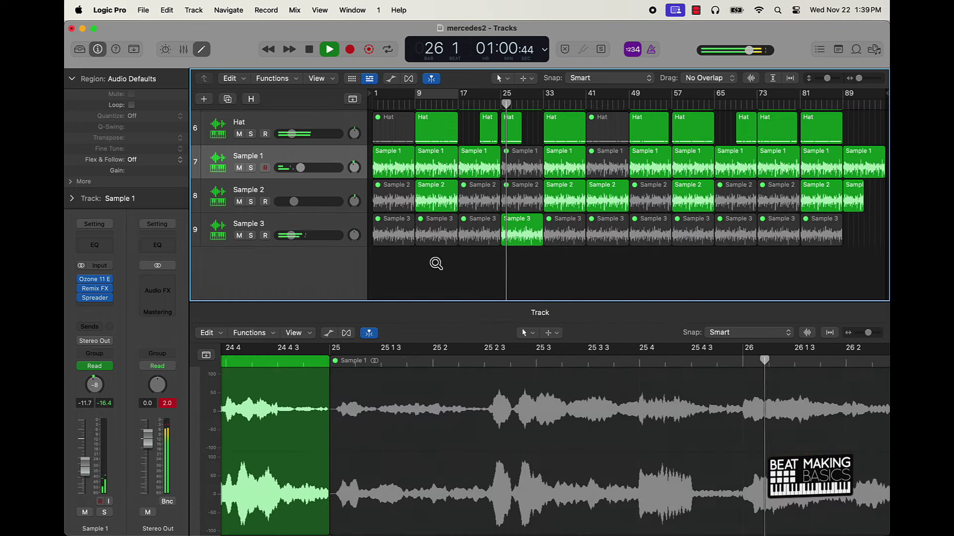
click(203, 50)
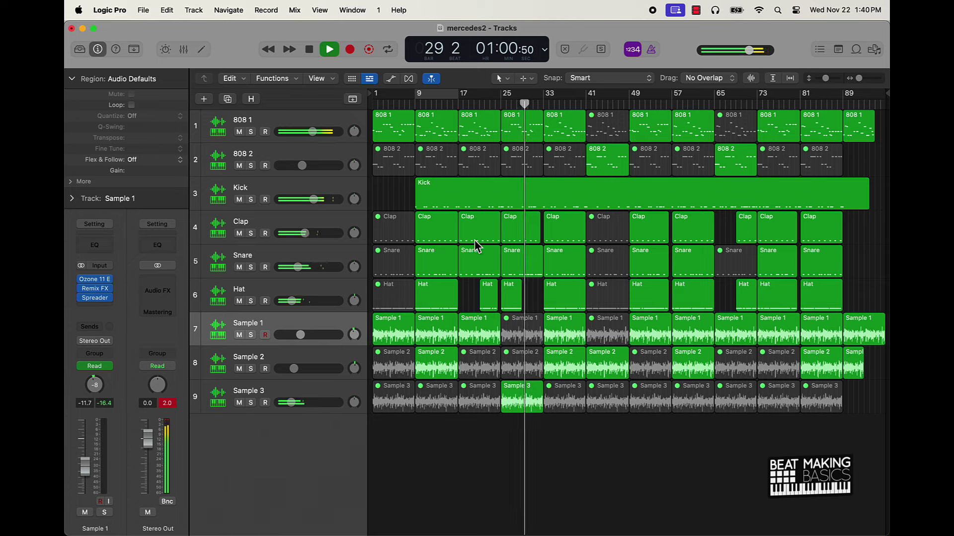
Restart playback and create a stereo Ultrabeat (Drum Machine) software instrument track below the Hat track.
key(Return)
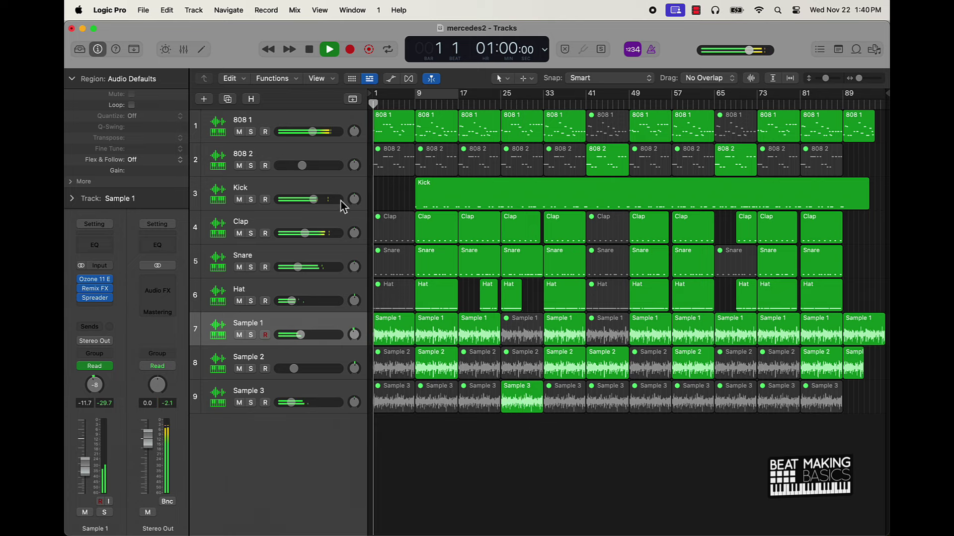
click(225, 293)
click(210, 99)
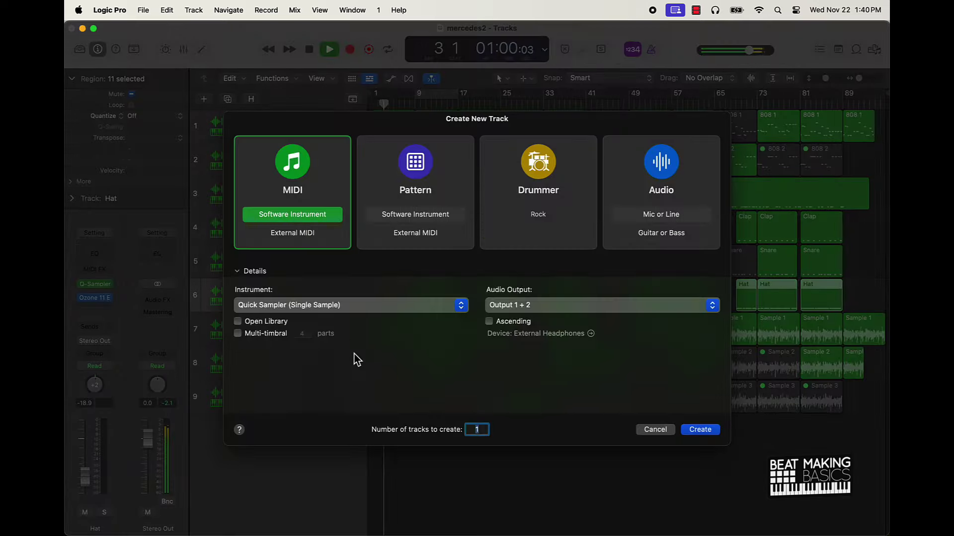
click(326, 310)
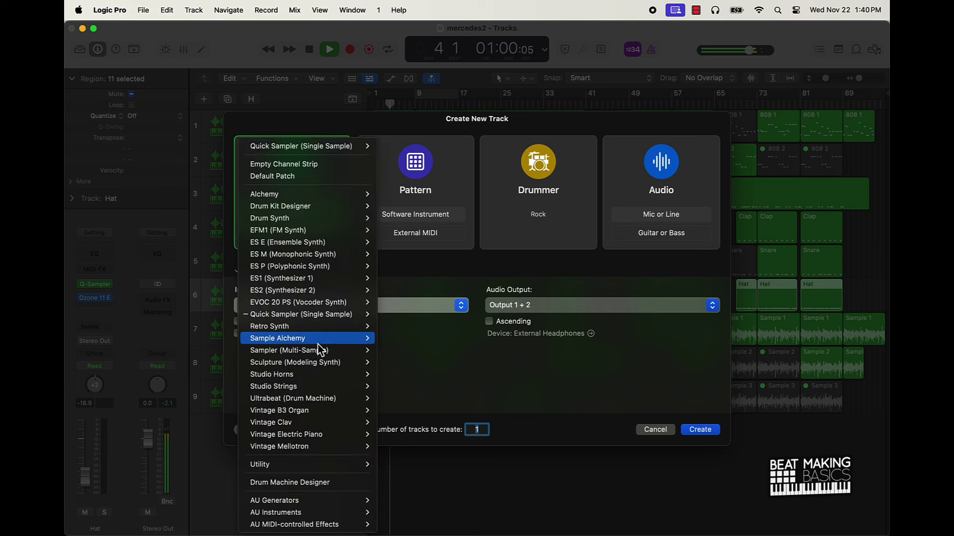
mouse_move(316, 356)
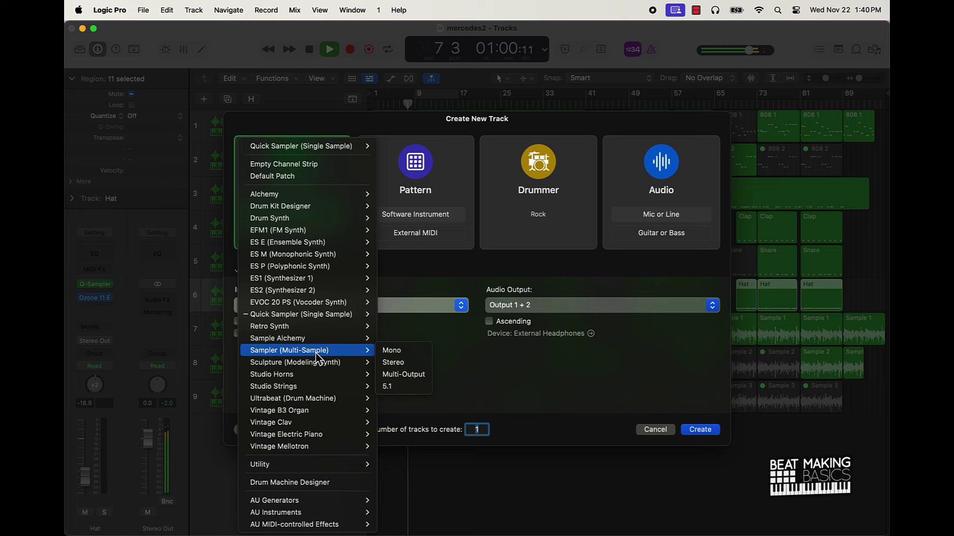
mouse_move(318, 398)
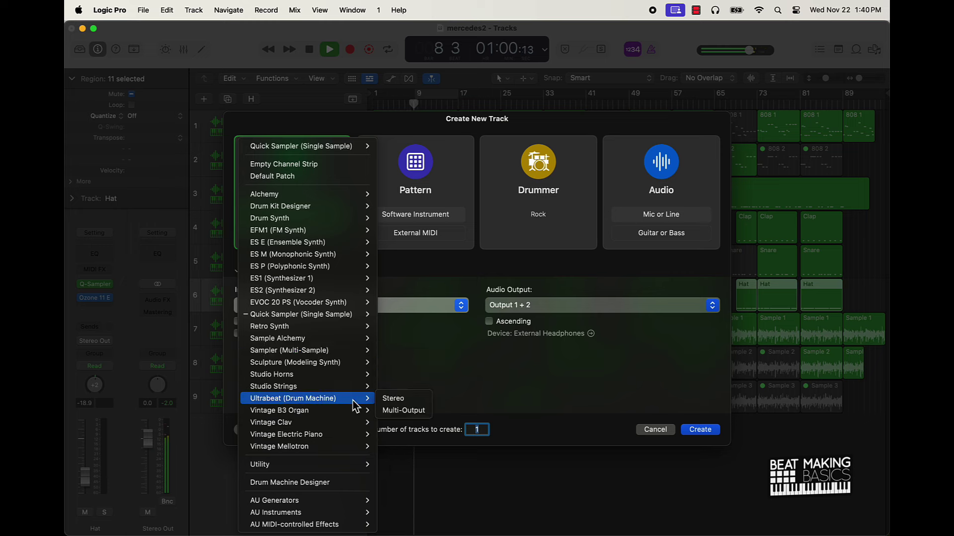
click(391, 400)
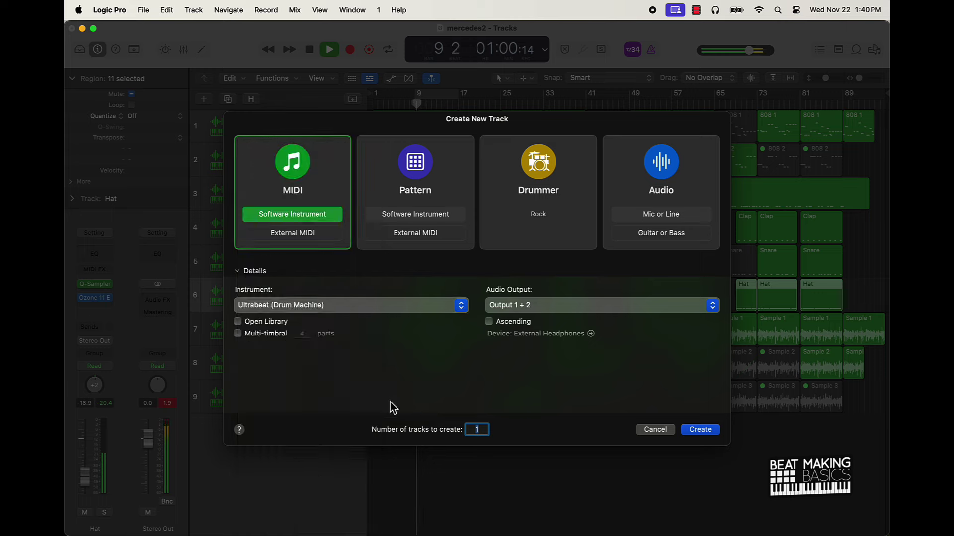
click(696, 436)
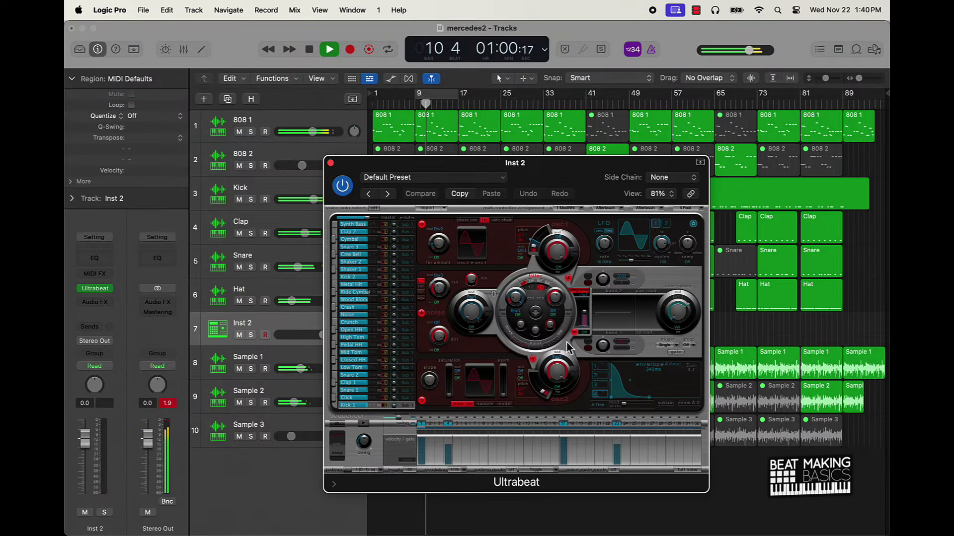
Load the Rap Lords Drum Kit B preset in Ultrabeat and close the plug-in window.
click(399, 178)
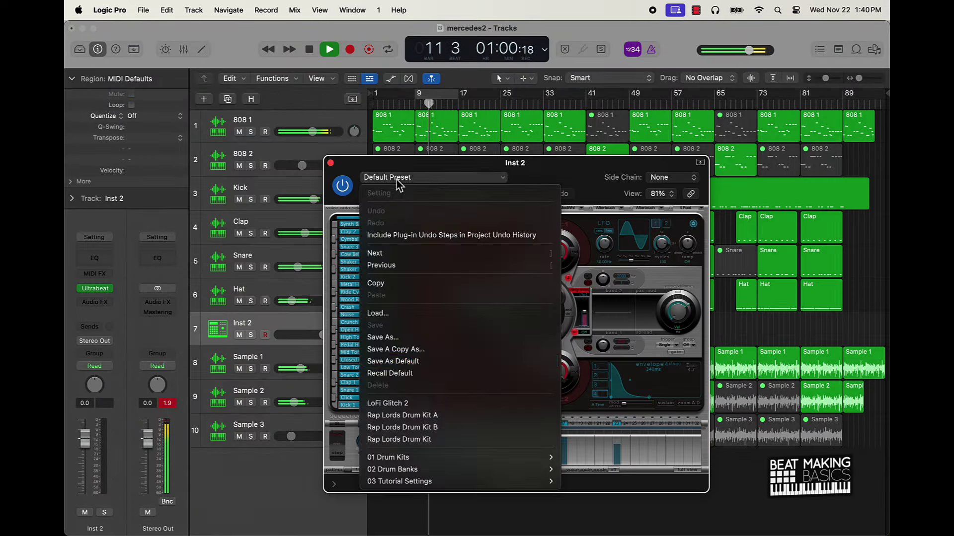
click(430, 439)
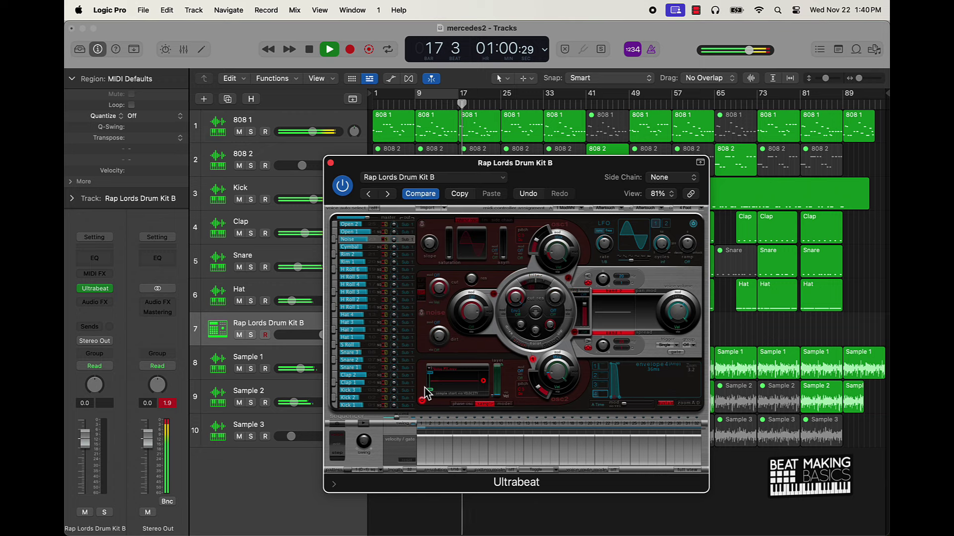
click(330, 163)
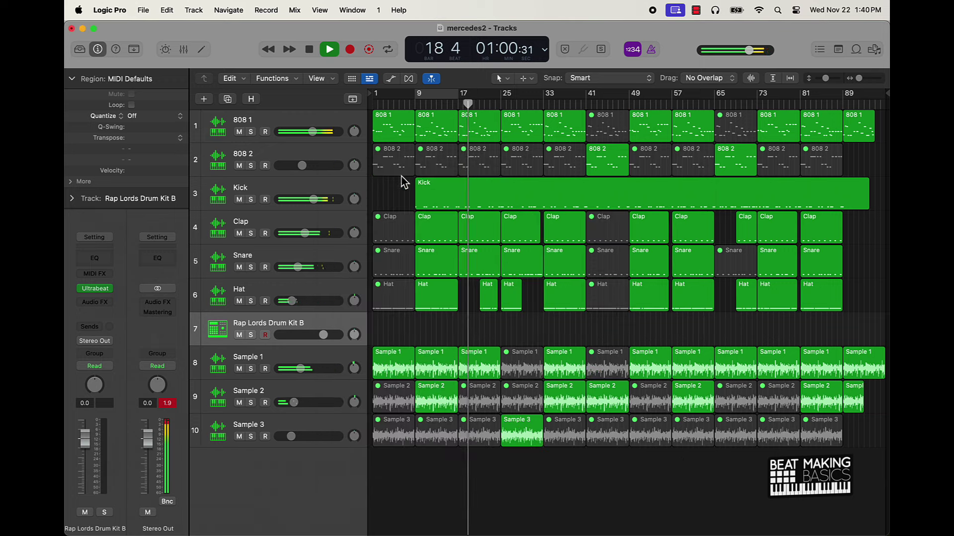
Replay from bar 1, open Musical Typing, and lower the drum kit track's volume to -14.6 dB while auditioning a kit sound.
key(Return)
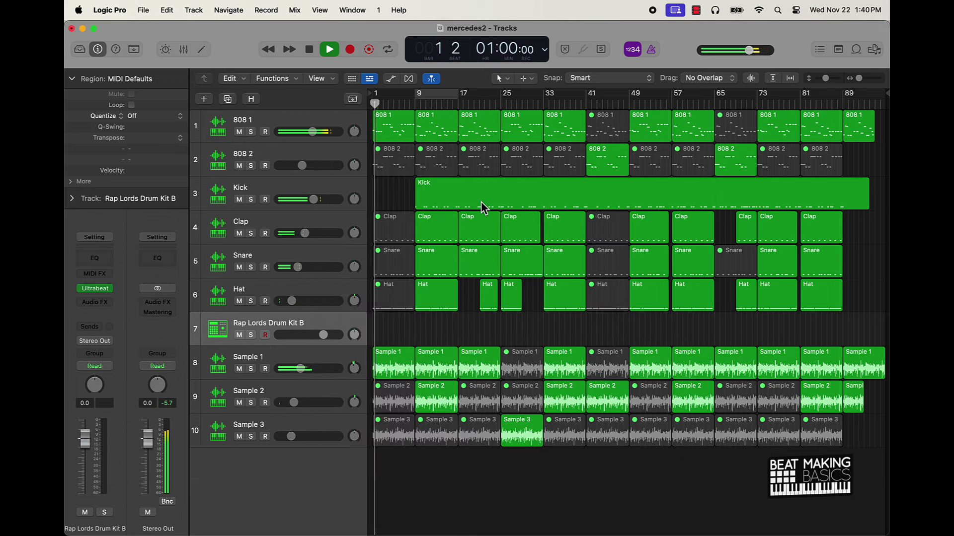
key(super+k)
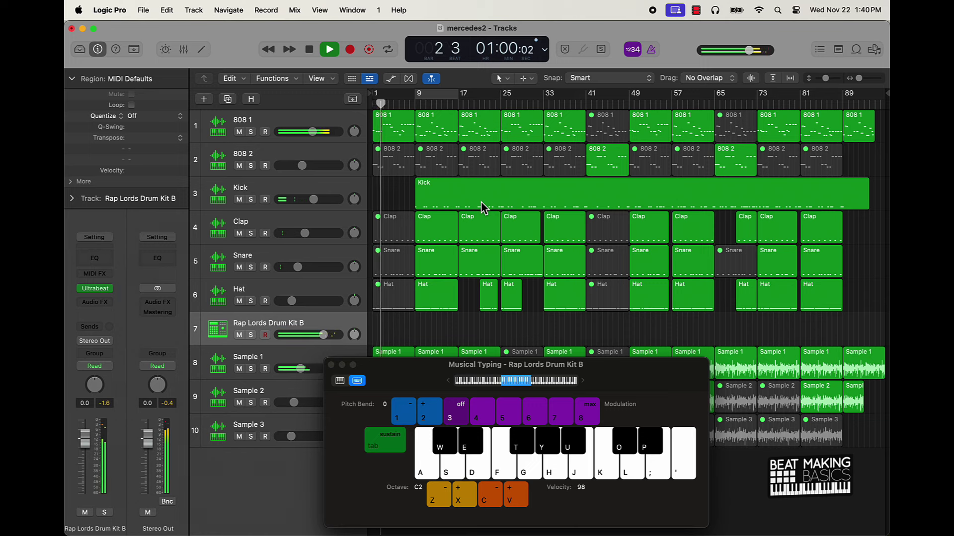
key(l)
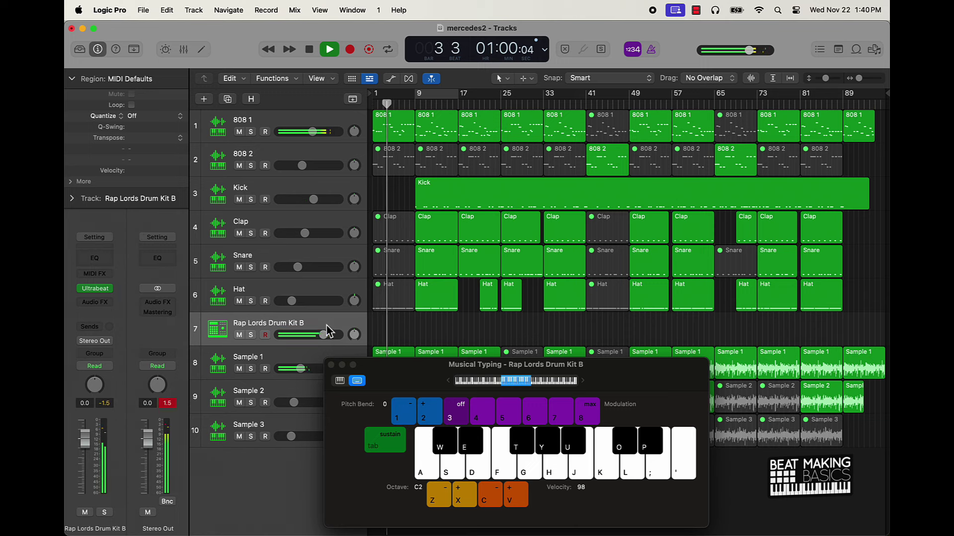
drag(323, 334, 297, 334)
key(l)
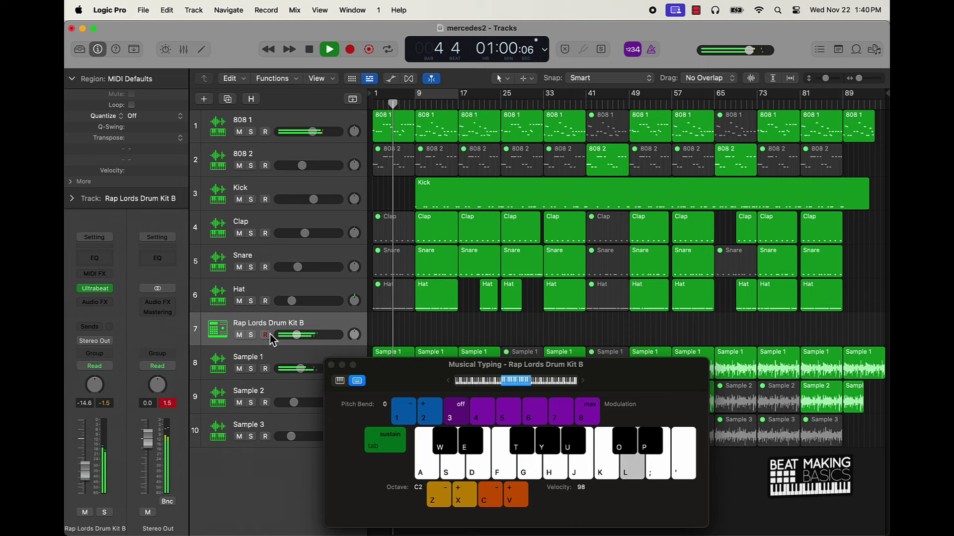
Audition further Rap Lords Drum Kit B sounds over the playing beat with Musical Typing at octave C2.
key(j)
key(f)
key(s)
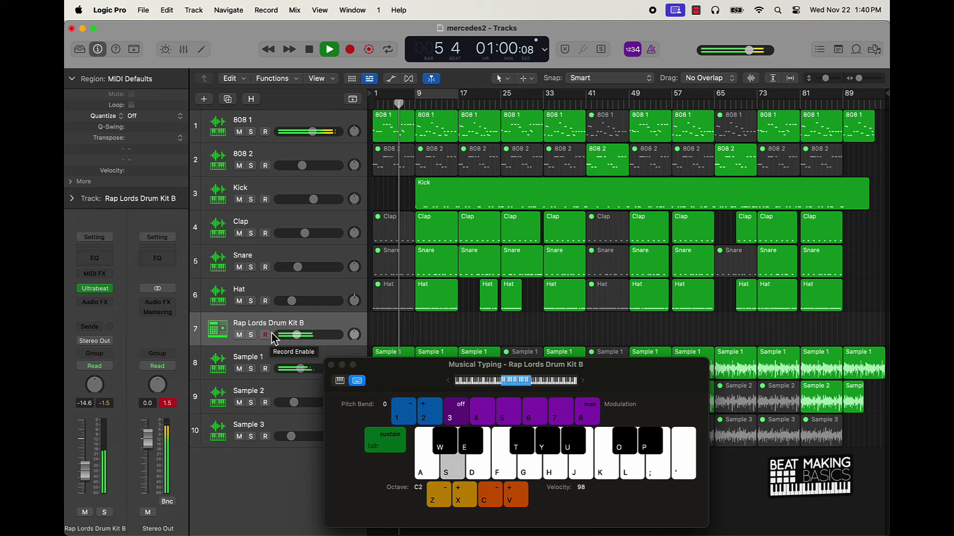
key(d)
key(a)
key(s)
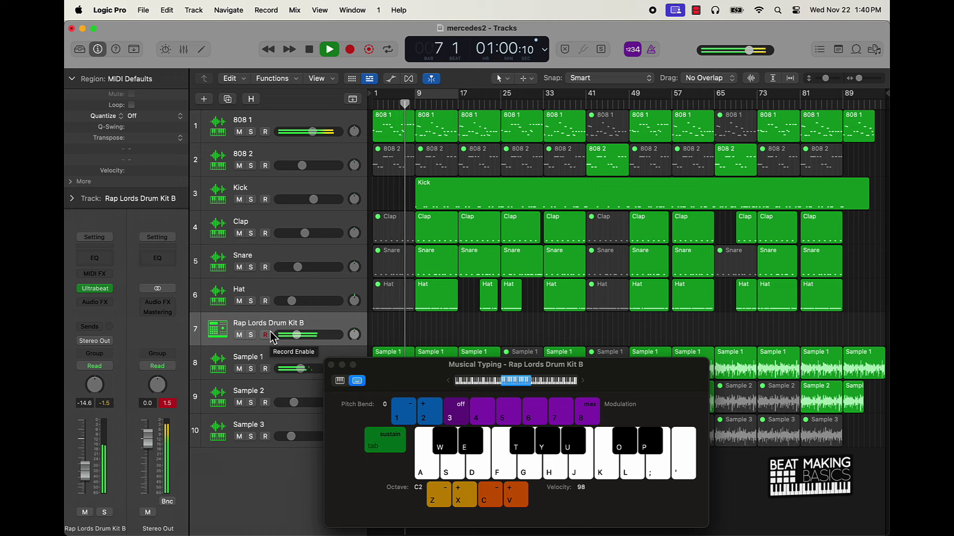
key(w)
key(w)
key(s)
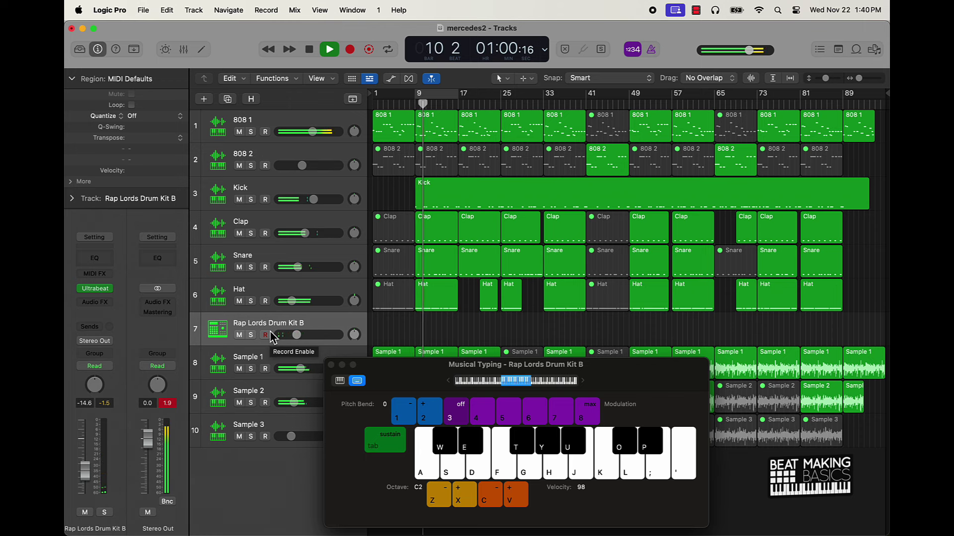
Record spaced-out Rap Lords Drum Kit B hits over the playing beat from about bar 11 to bar 90, and close Musical Typing.
key(r)
key(k)
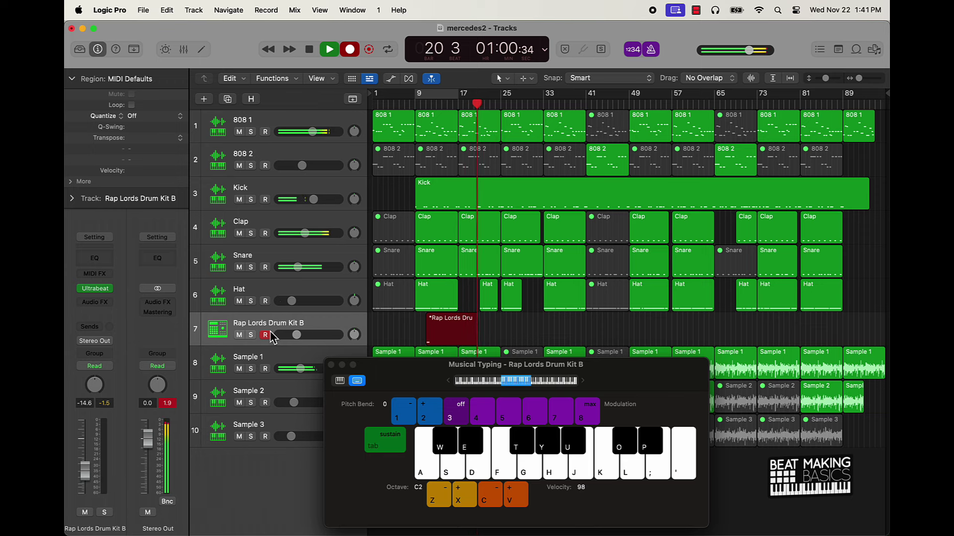
key(s)
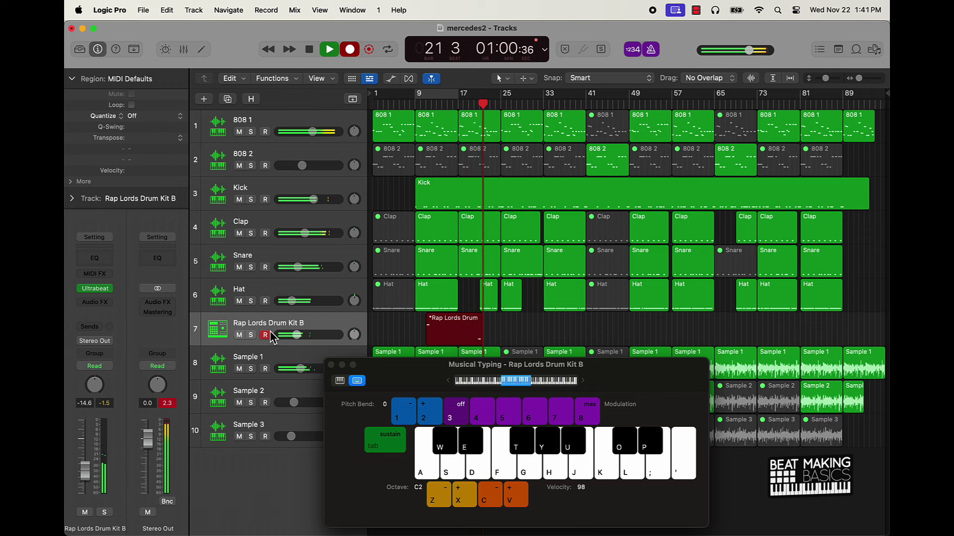
key(k)
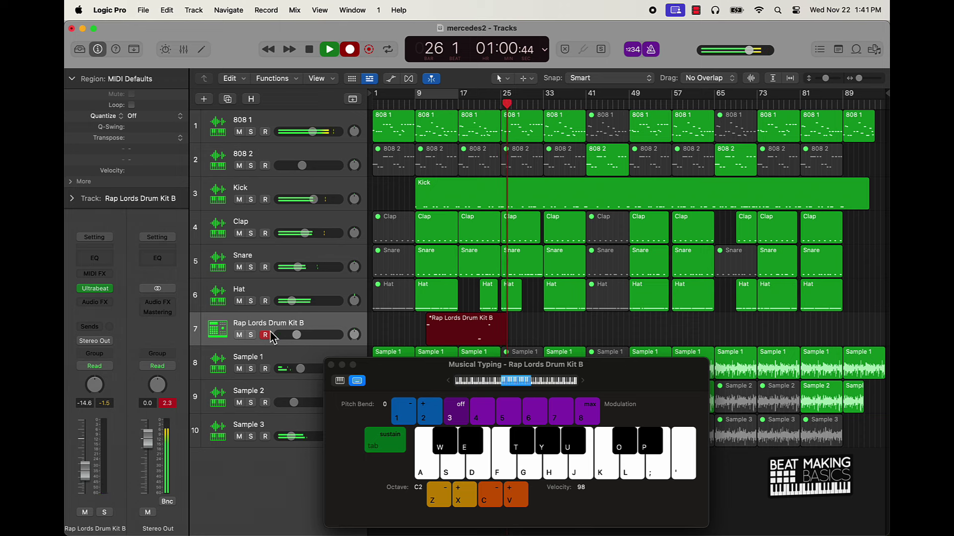
key(l)
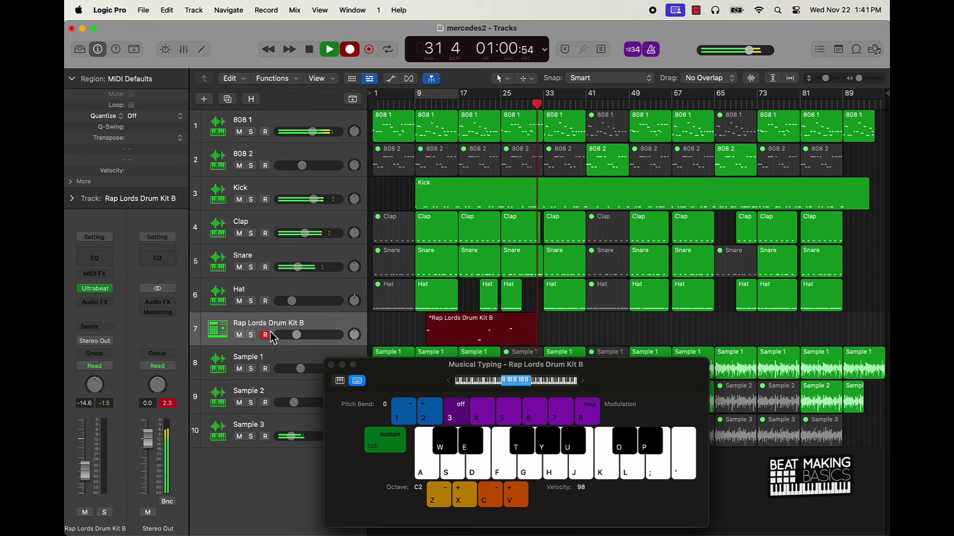
key(s)
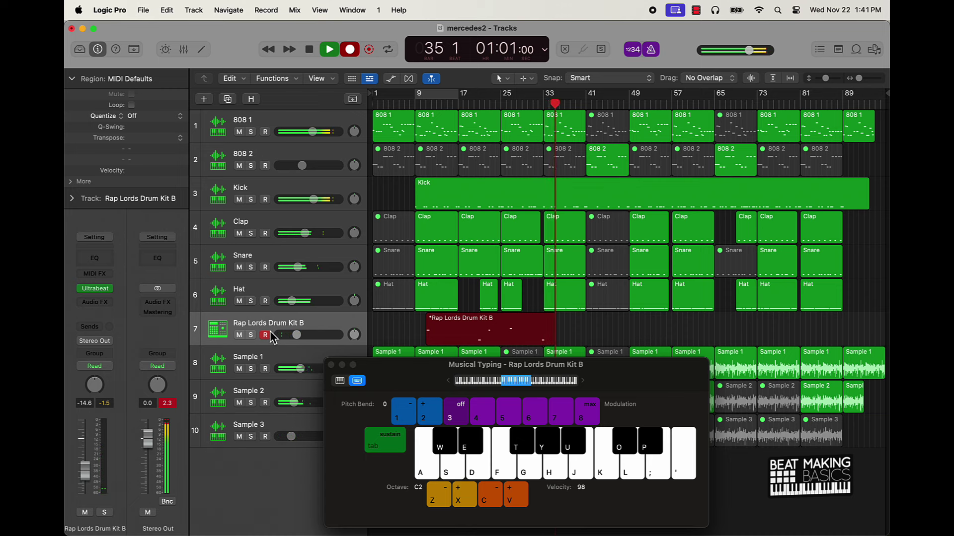
key(k)
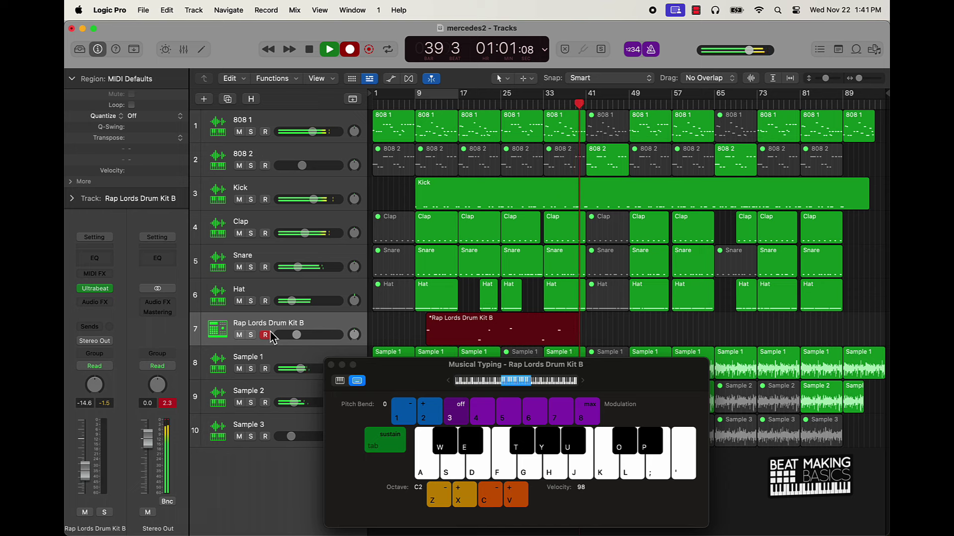
key(l)
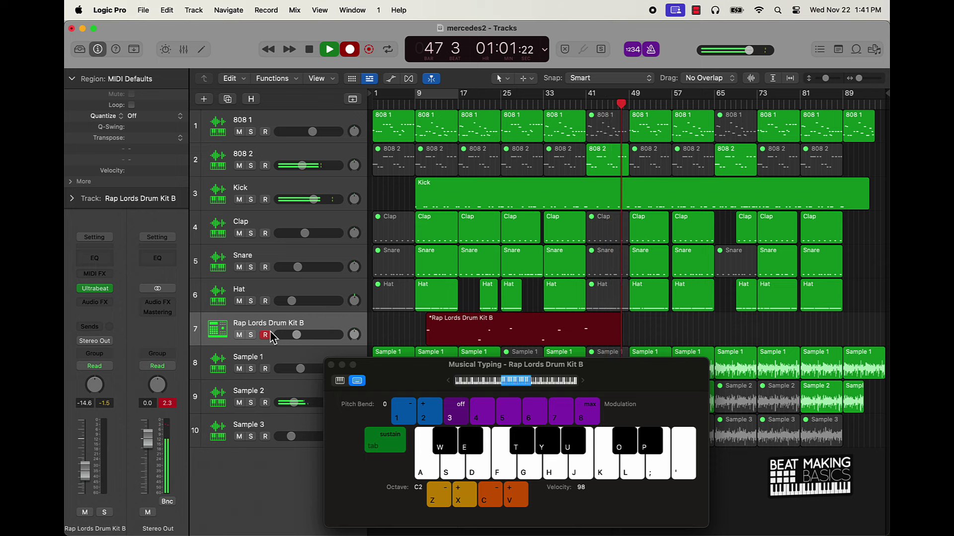
key(w)
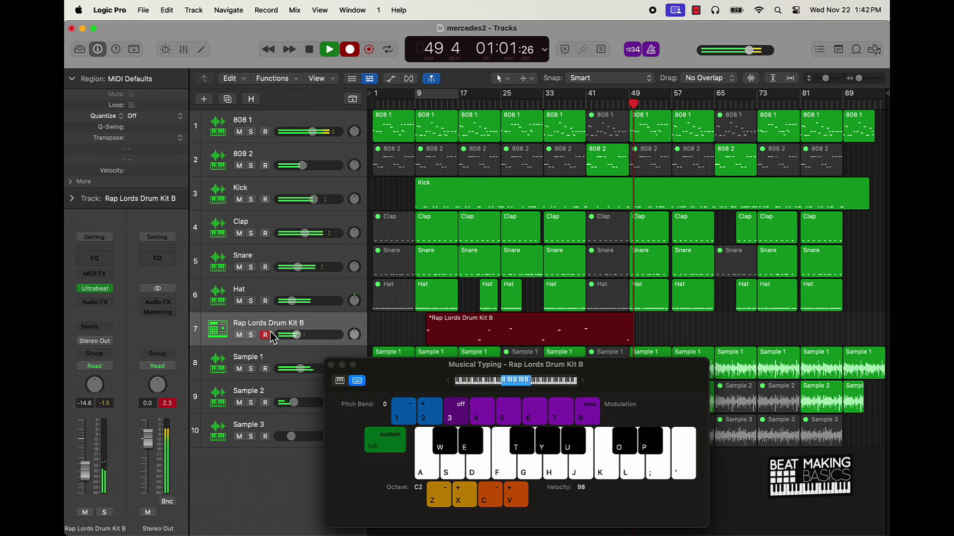
key(k)
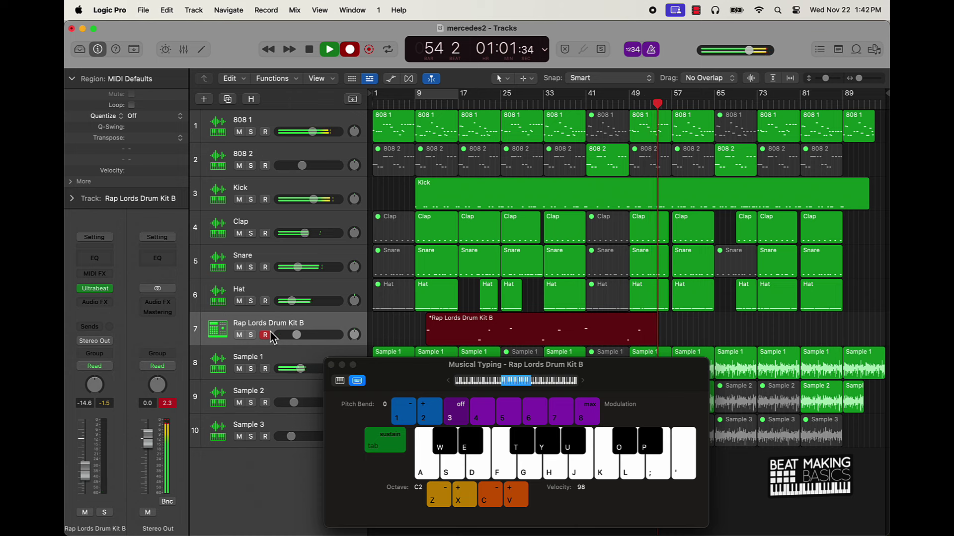
key(l)
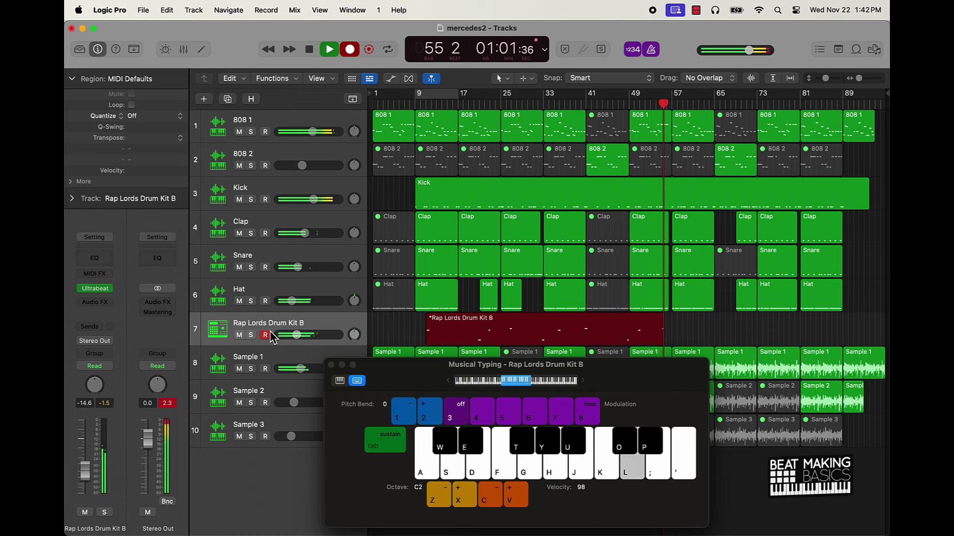
key(s)
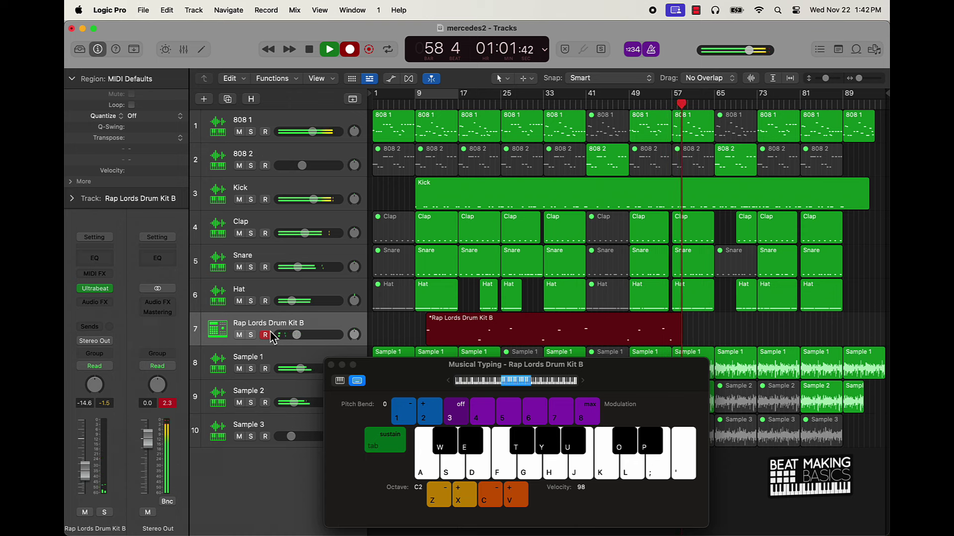
key(k)
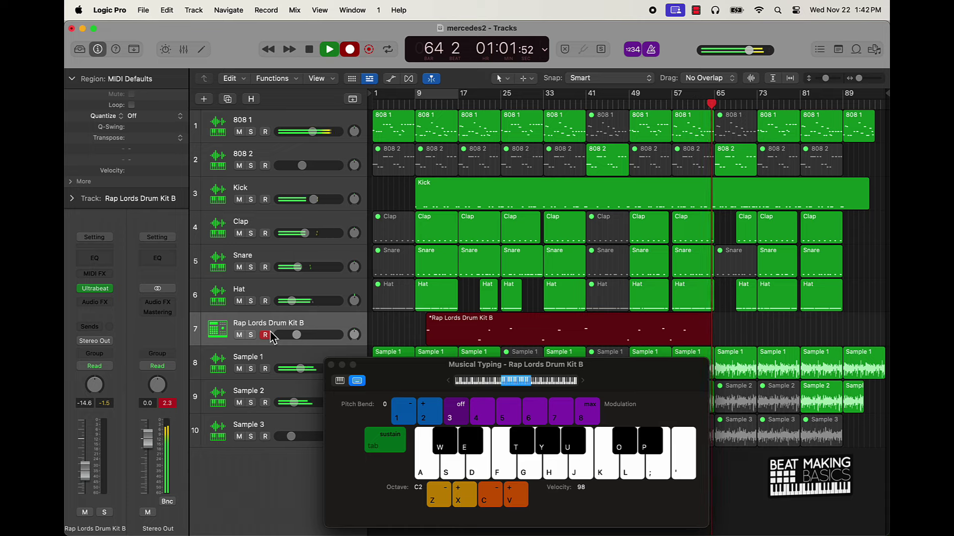
key(l)
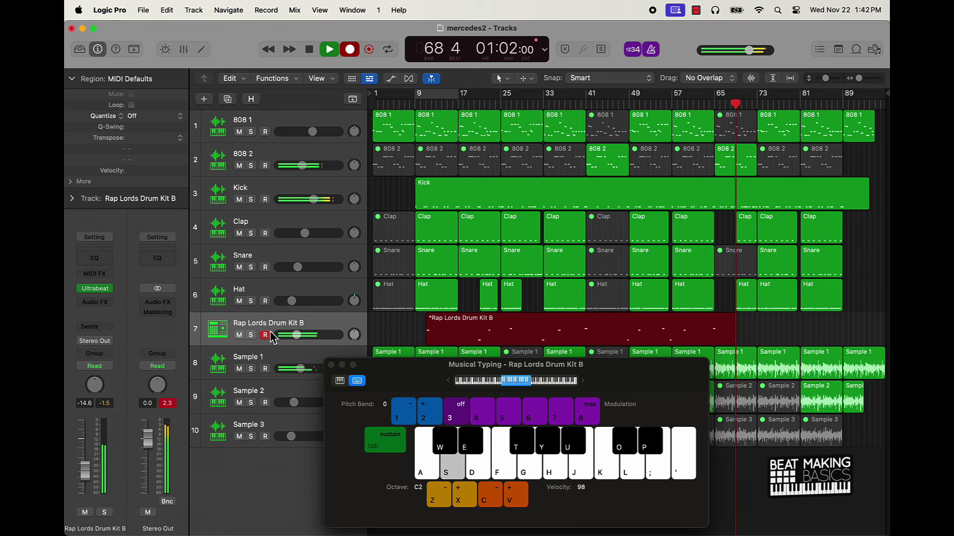
key(w)
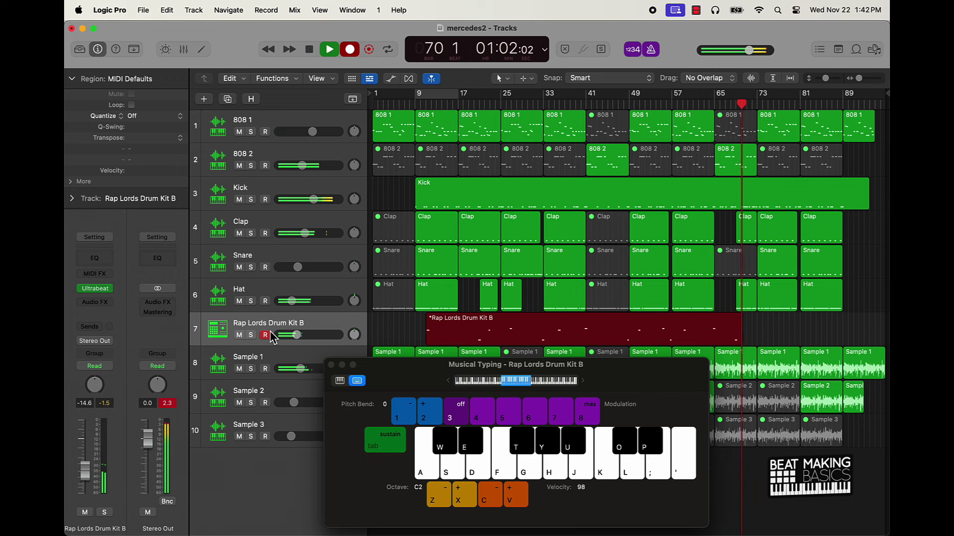
key(k)
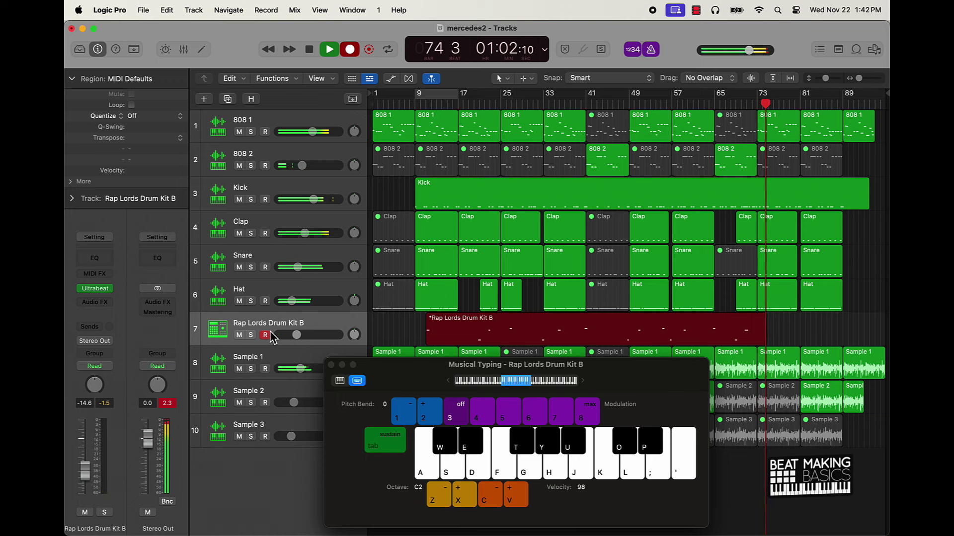
key(l)
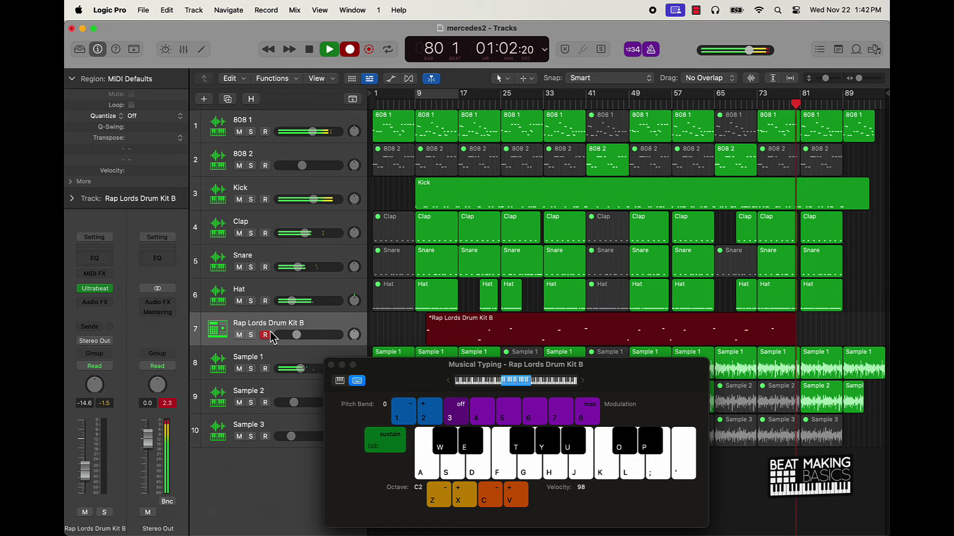
key(s)
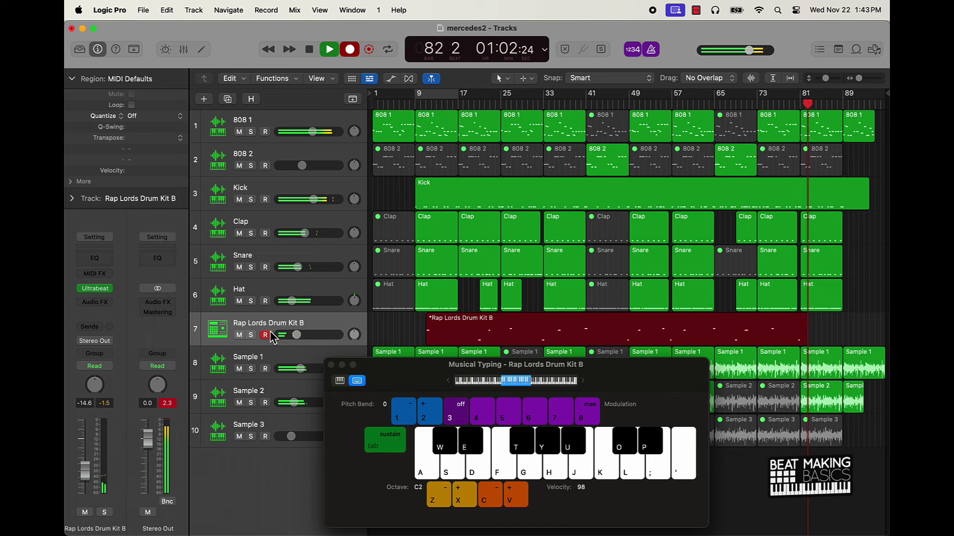
key(k)
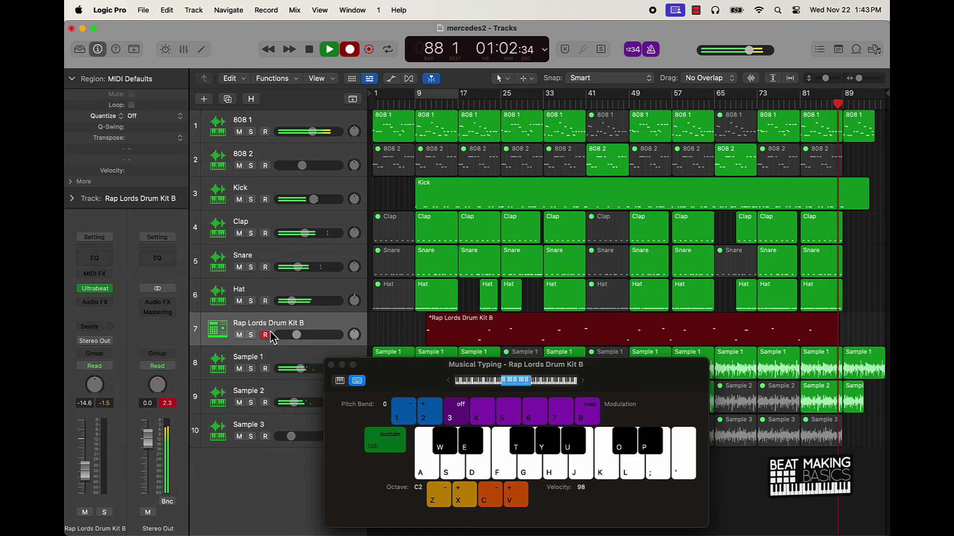
key(l)
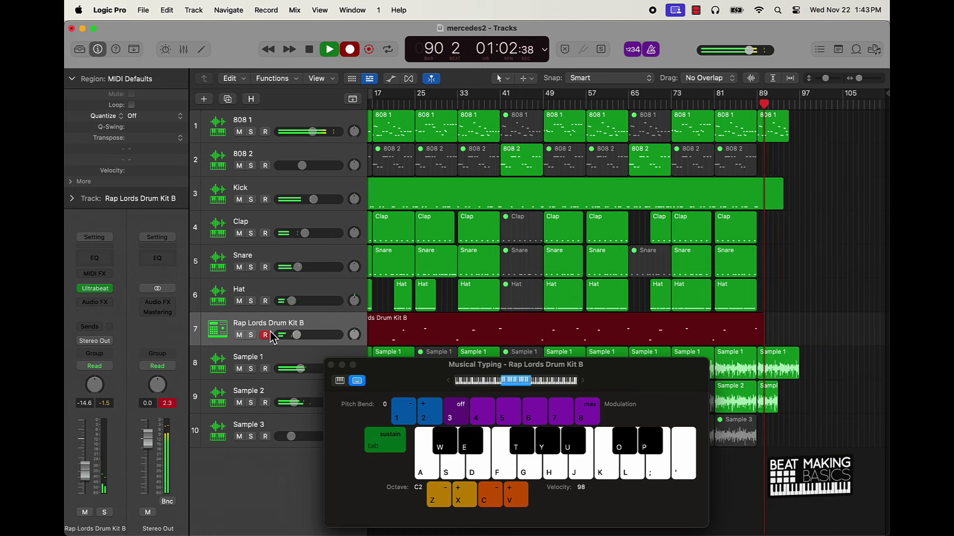
key(space)
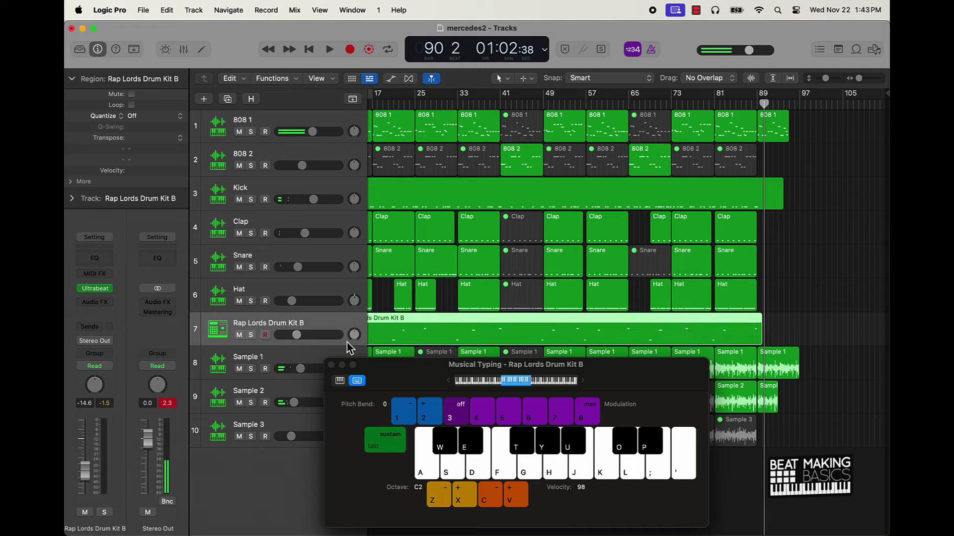
click(331, 366)
Duplicate the Rap Lords Drum Kit B track with its settings and copy the recorded region onto the new track at the same position.
scroll(437, 339, left, 5)
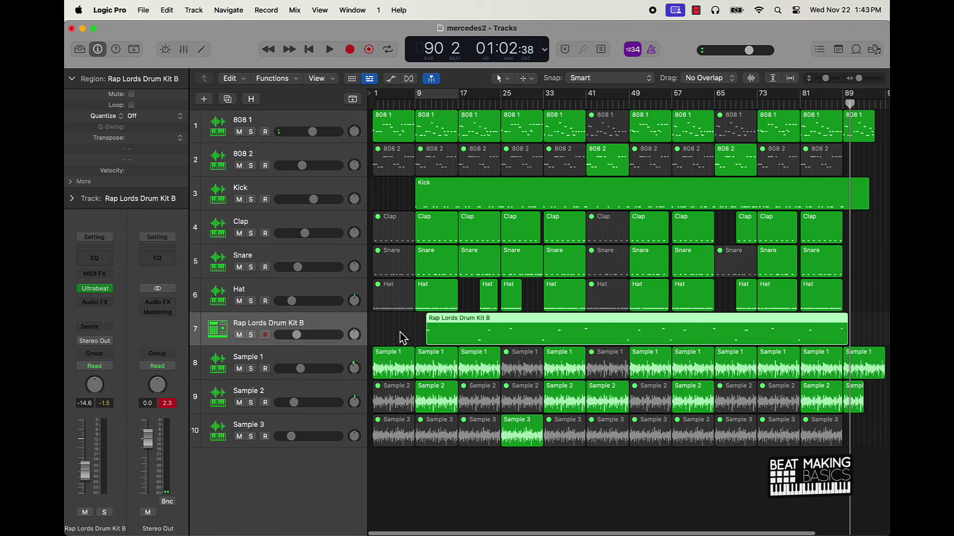
key(super+d)
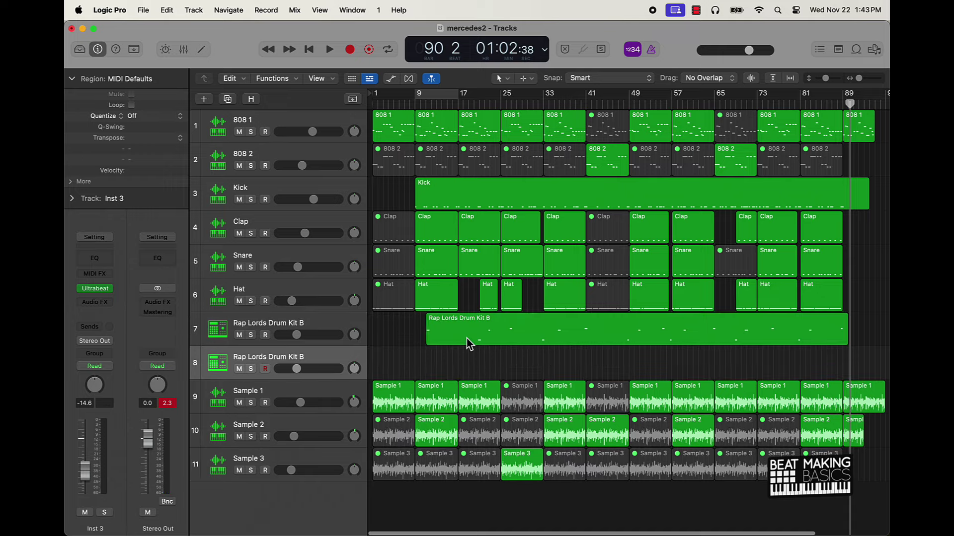
alt+drag(469, 345, 466, 367)
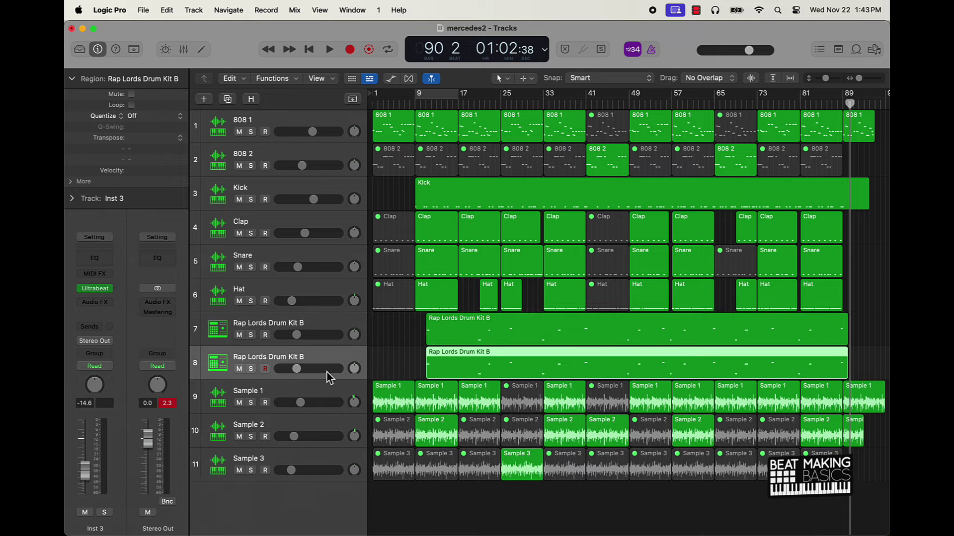
Open the copied region in the Piano Roll and delete its C3 and D3 notes, keeping only the D2 notes.
double_click(480, 372)
ctrl+alt+click(468, 410)
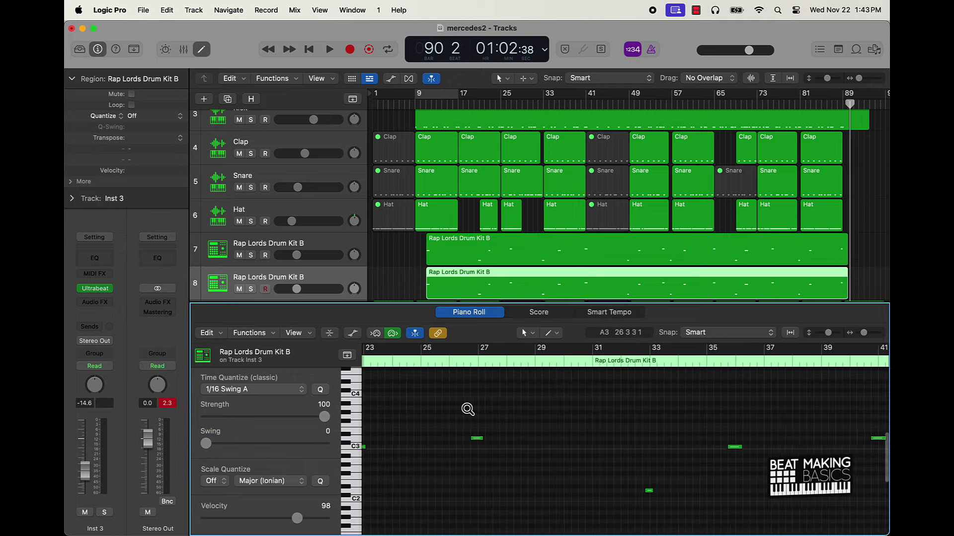
click(352, 495)
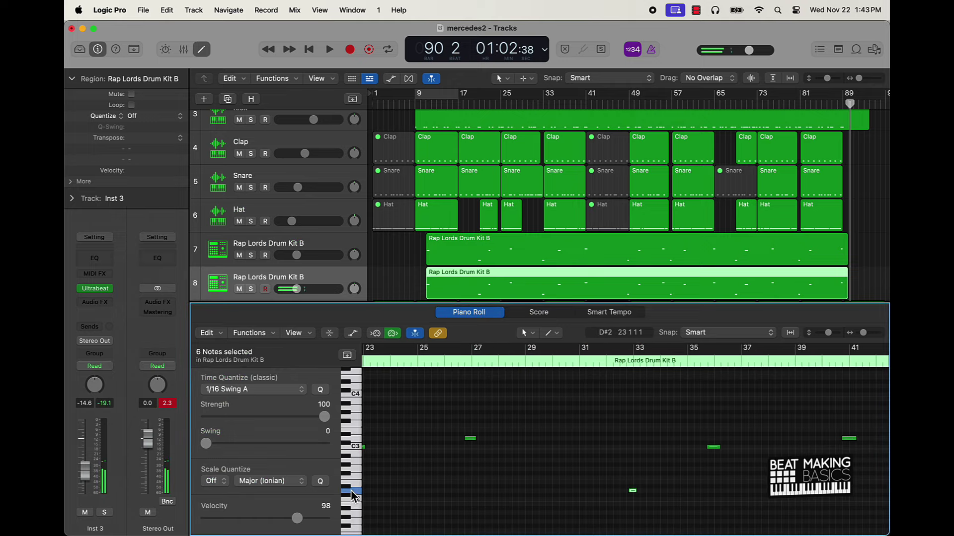
click(352, 449)
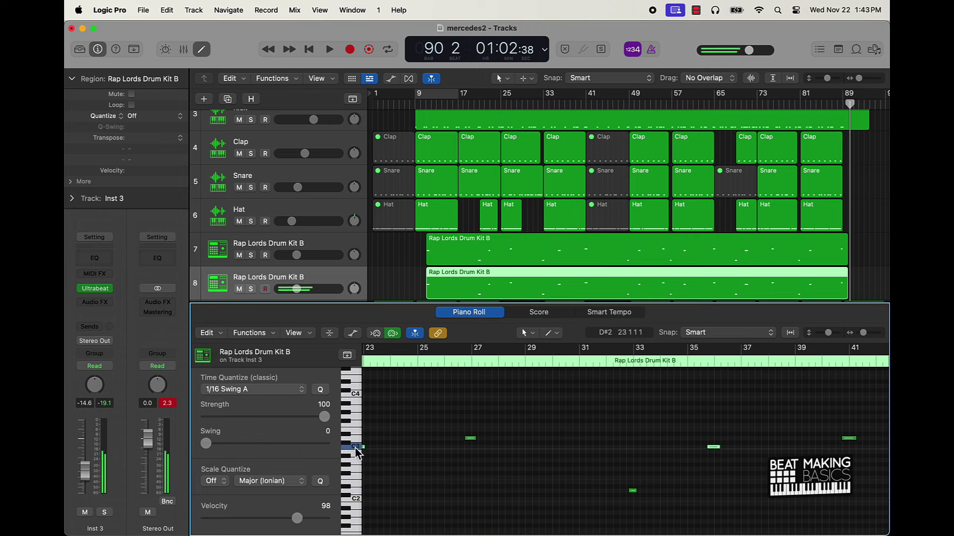
key(Delete)
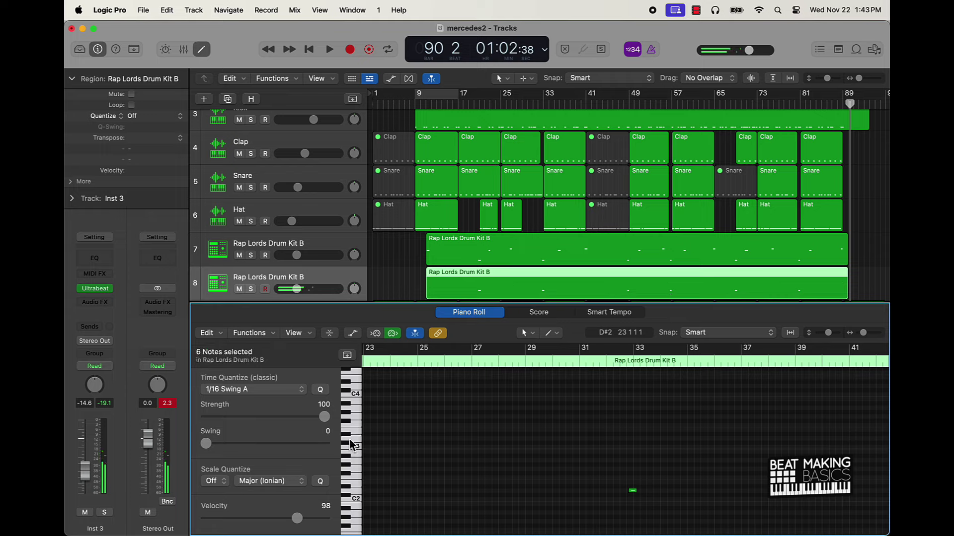
Delete the D2 notes from the original drum kit region, restart playback from bar 1 and close the Piano Roll.
click(319, 245)
click(352, 496)
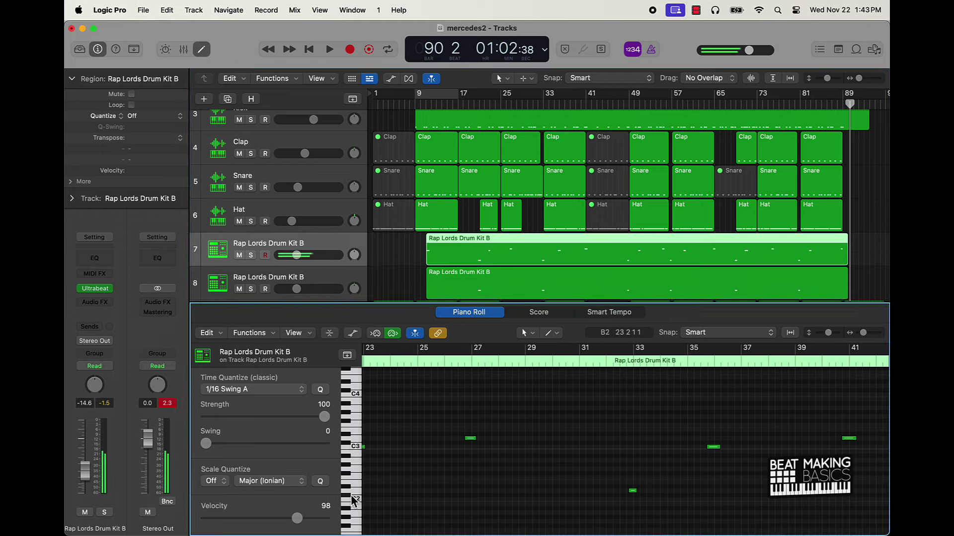
click(350, 493)
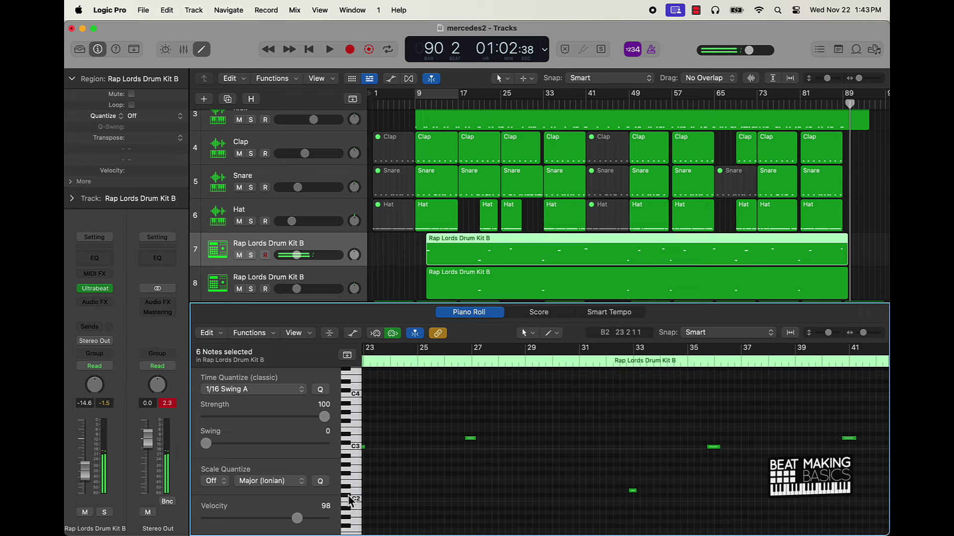
click(354, 493)
key(Return)
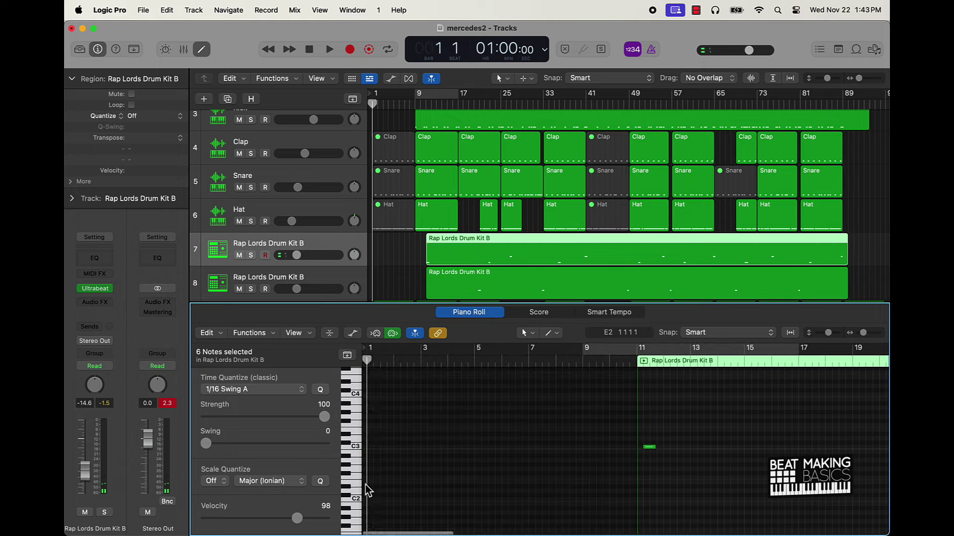
key(space)
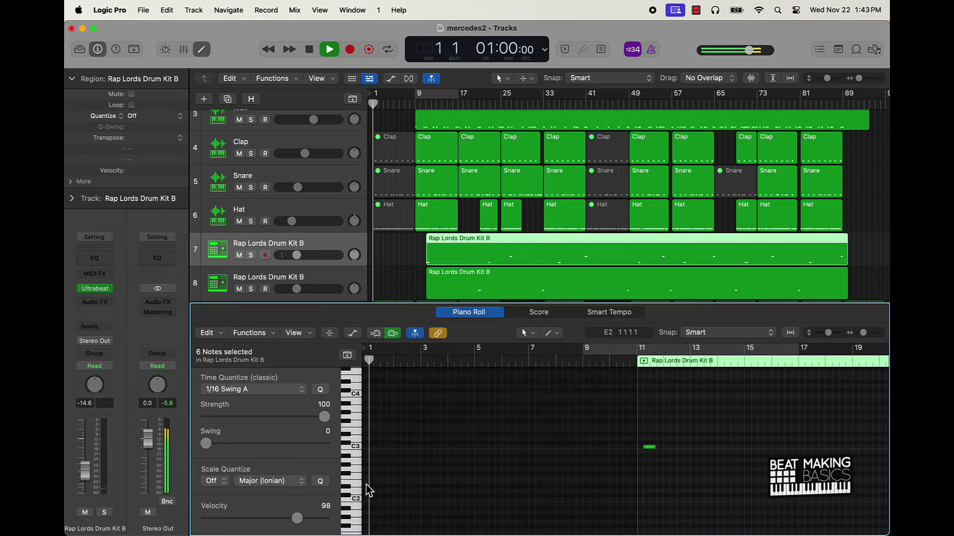
click(203, 50)
Rename the original drum kit track to Open and its duplicate to Rattle.
double_click(299, 323)
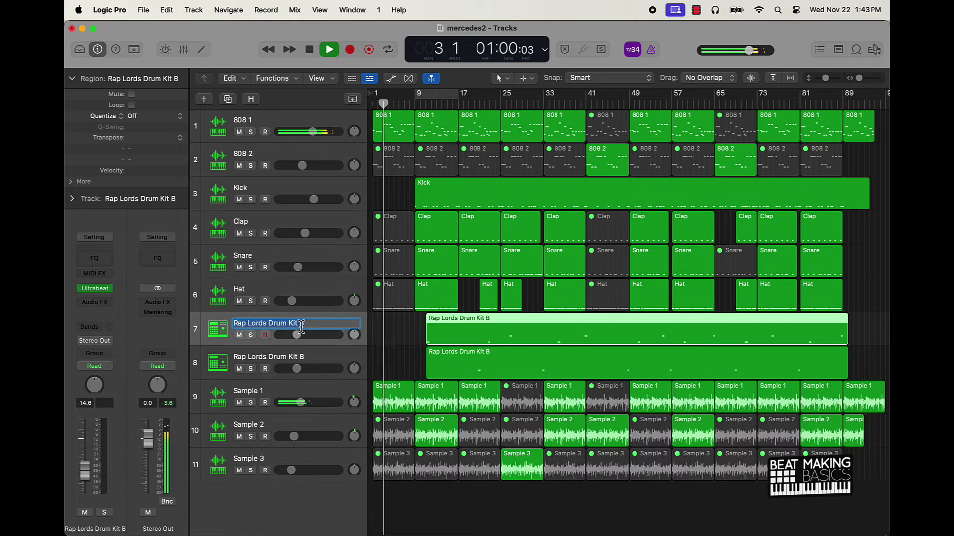
text(Open)
key(Tab)
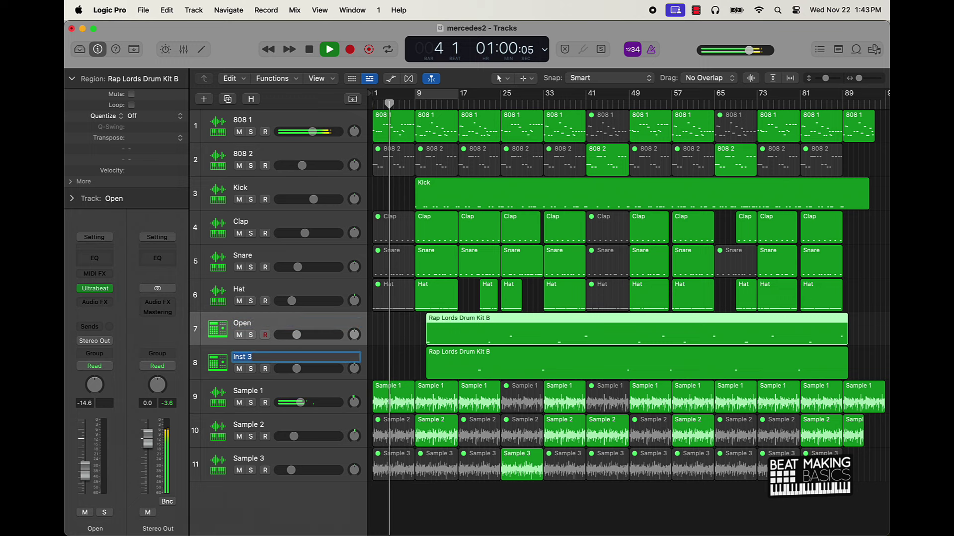
text(Ratt)
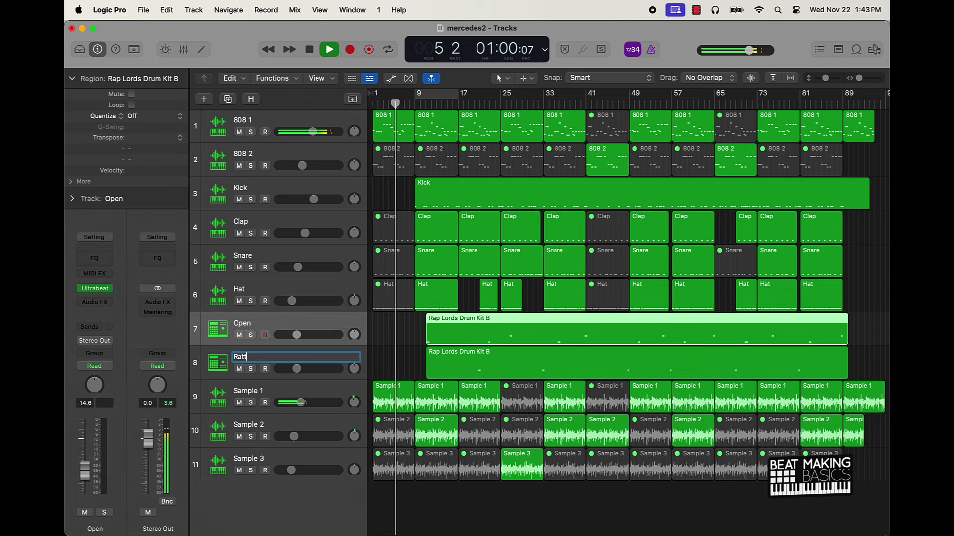
text(leR)
text(attle)
key(Return)
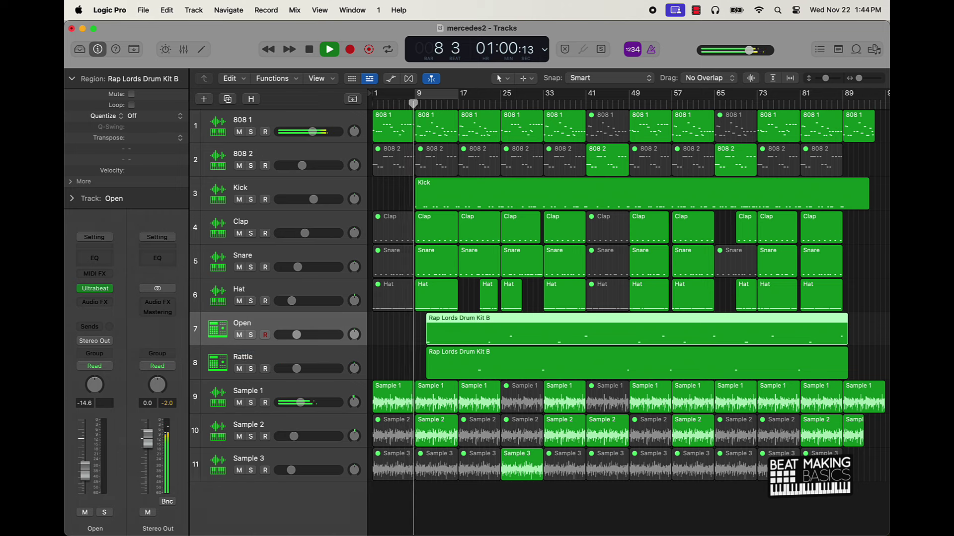
Name all regions in the arrangement after their tracks.
click(400, 338)
key(super+a)
key(alt+shift+n)
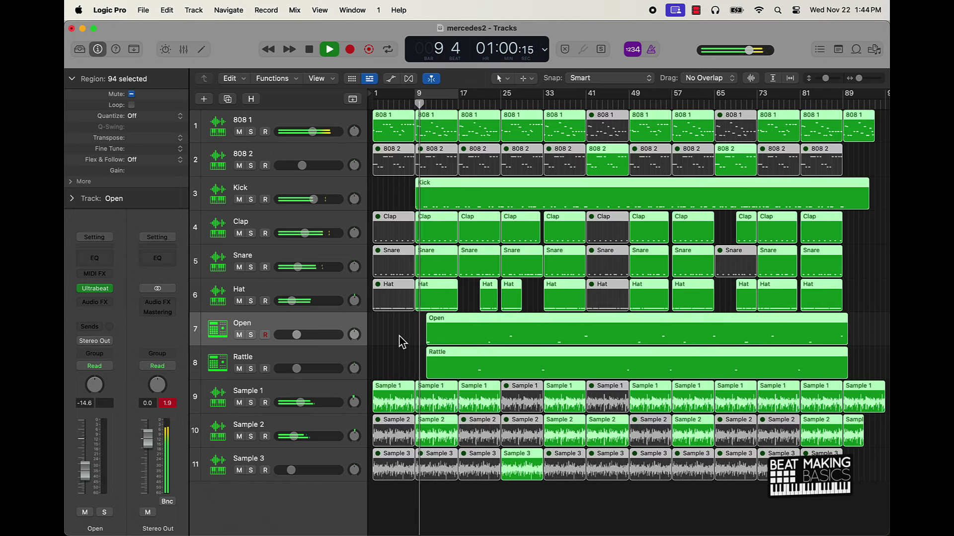
Pan the Open track to +15 and the Rattle track to -22, and clear the region selection.
drag(353, 336, 354, 379)
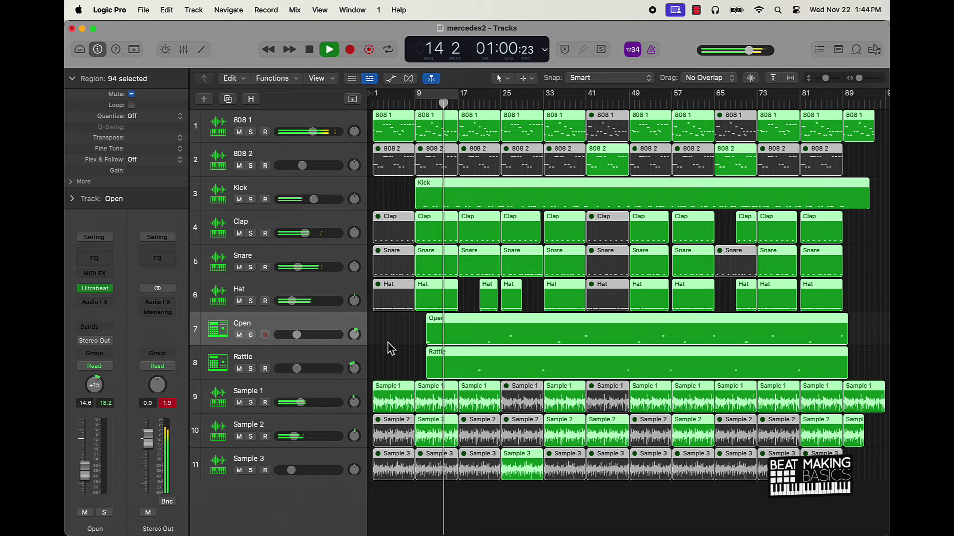
click(412, 345)
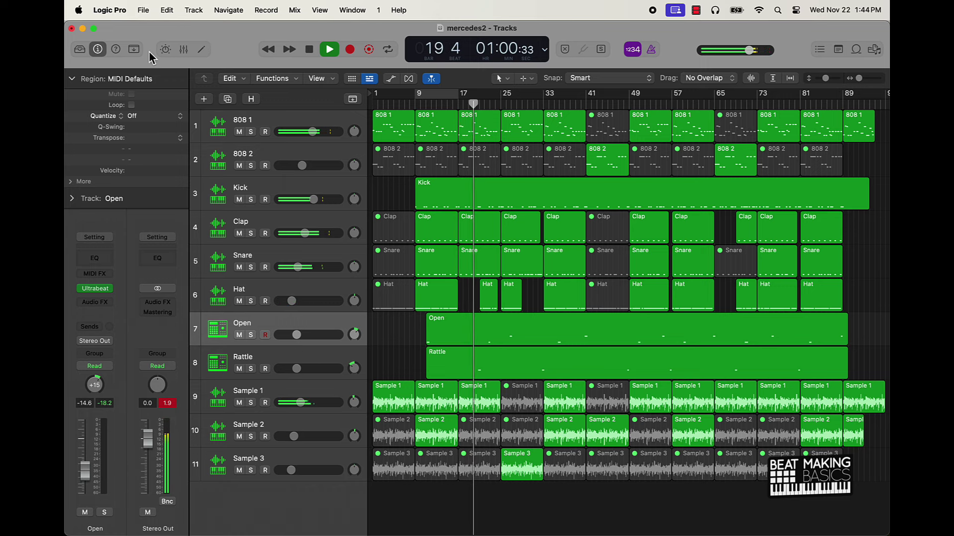
Show the mixer and route the outputs of all channels from 808 1 through Rattle to Bus 1.
click(183, 49)
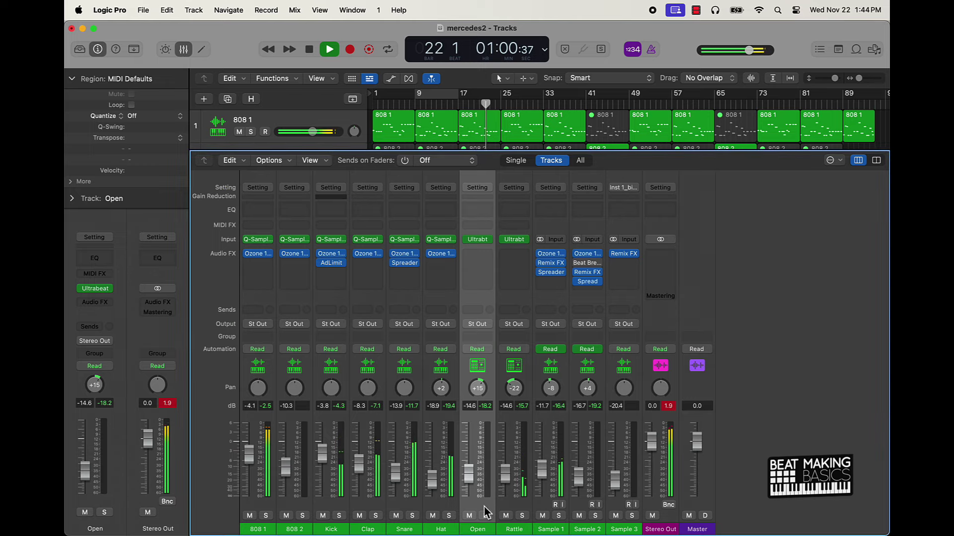
drag(513, 500, 240, 498)
click(258, 325)
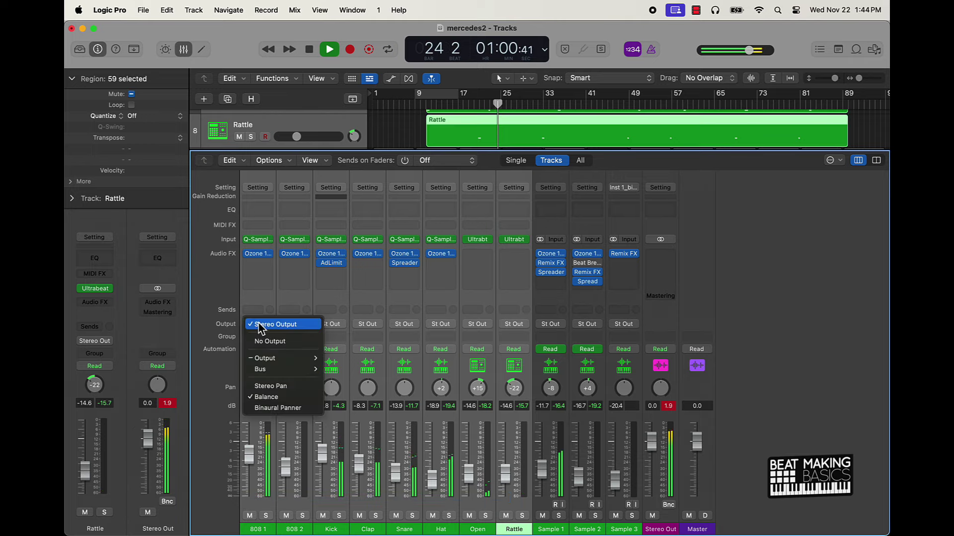
mouse_move(271, 369)
click(365, 115)
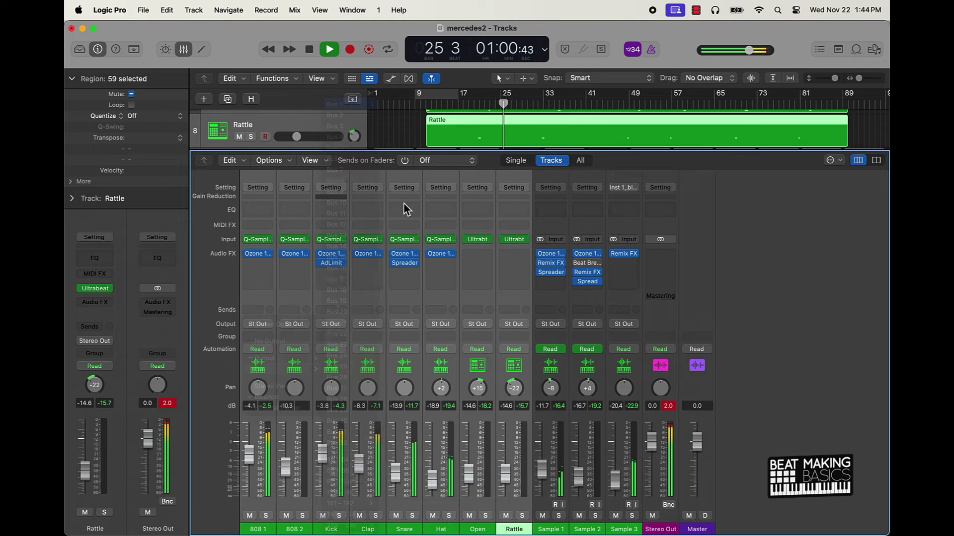
Route the outputs of the Sample 1, Sample 2 and Sample 3 channels to Bus 2.
drag(534, 501, 629, 501)
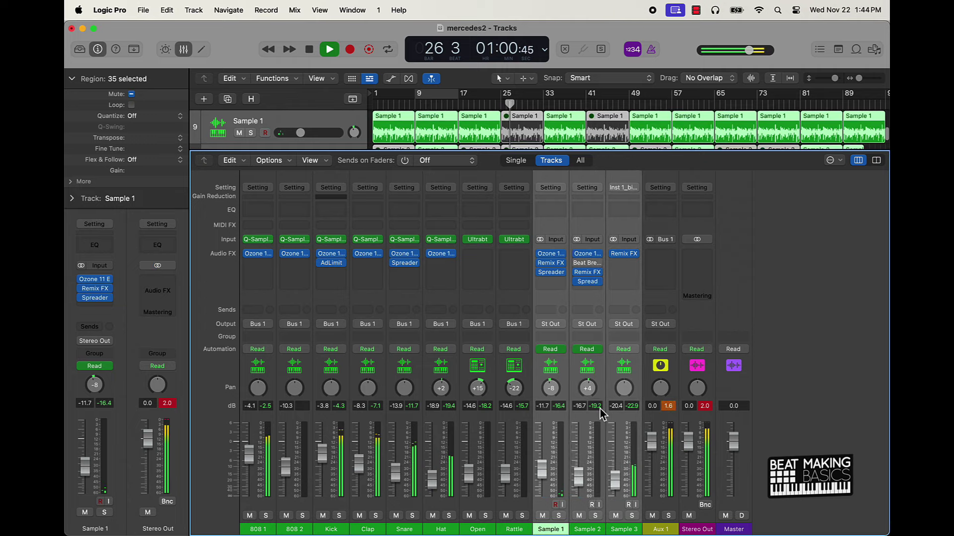
click(552, 325)
mouse_move(571, 369)
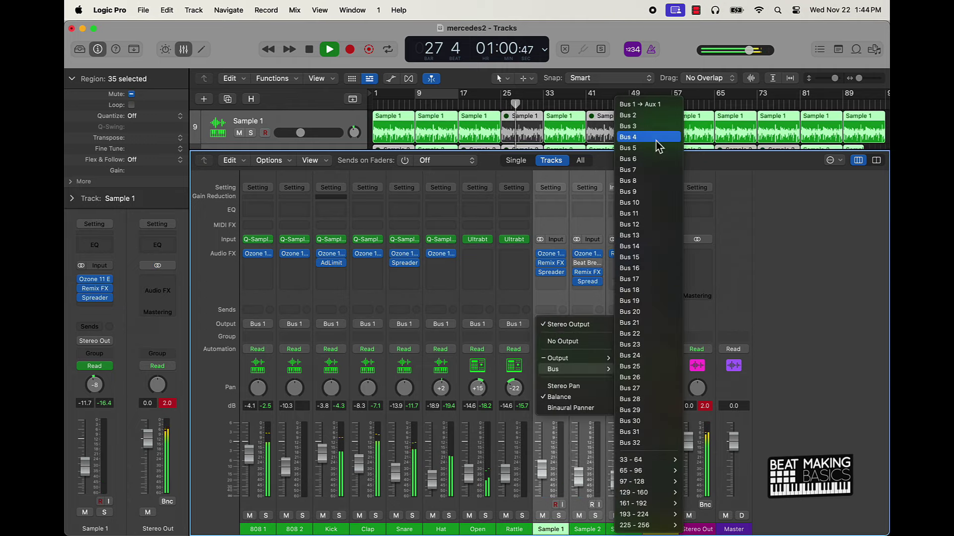
click(653, 120)
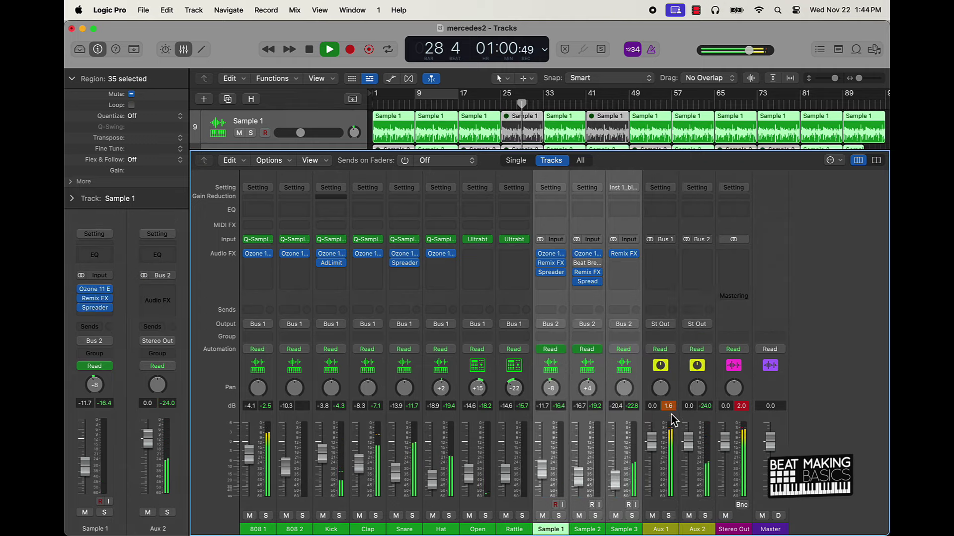
Lower the Aux 1 and Aux 2 faders together to -7.2 dB and raise the Master level to 6.0 dB.
drag(664, 502, 689, 501)
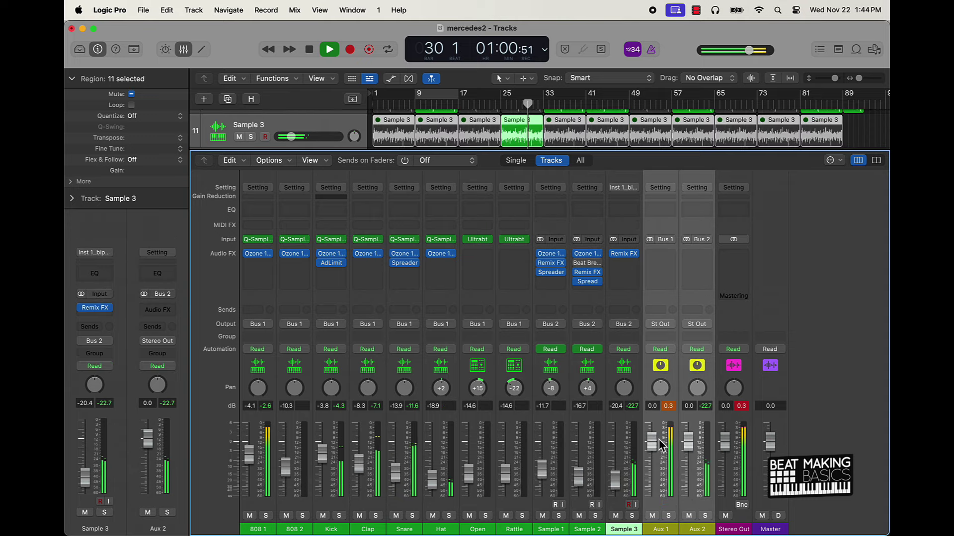
drag(660, 442, 660, 450)
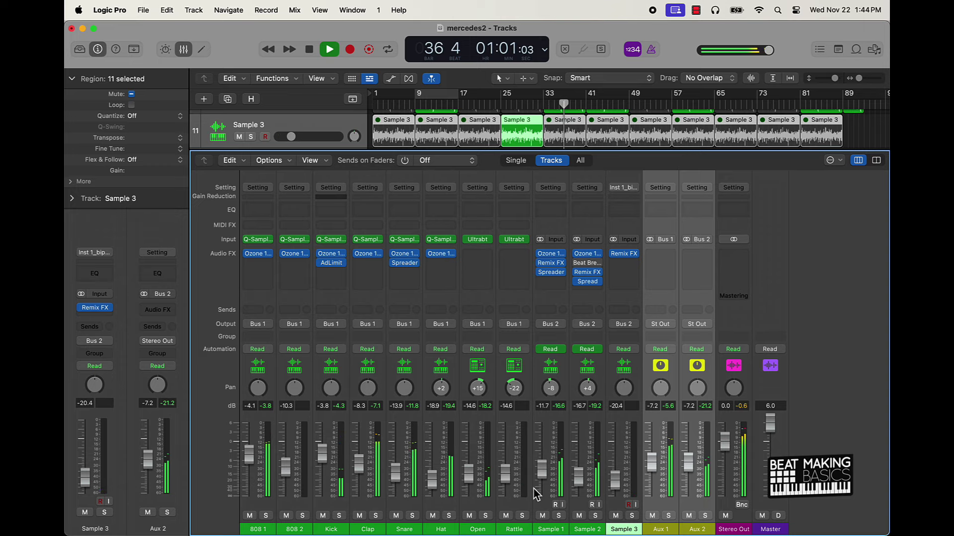
Insert the Ozone 11 Equalizer on the Open channel and change its low shelf band to a high-pass filter.
click(474, 263)
click(511, 283)
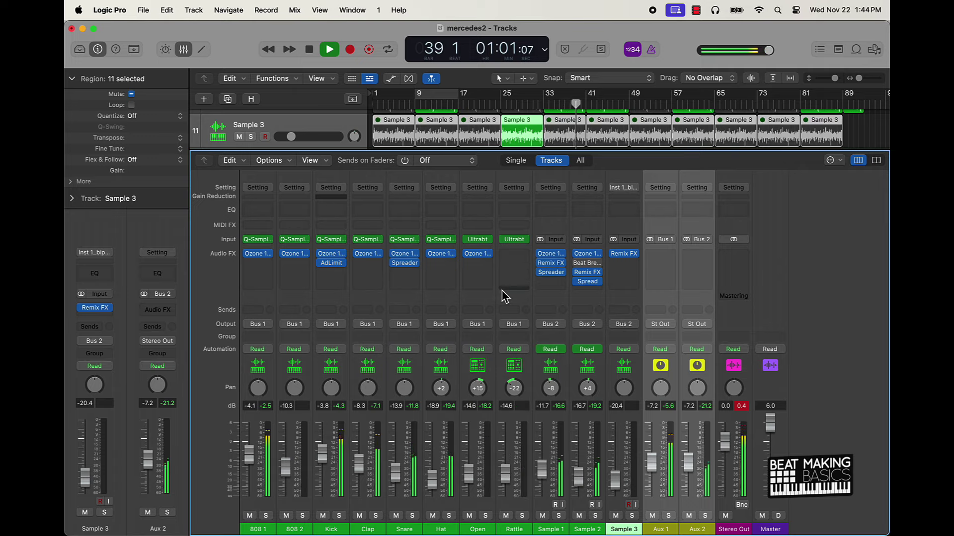
click(425, 327)
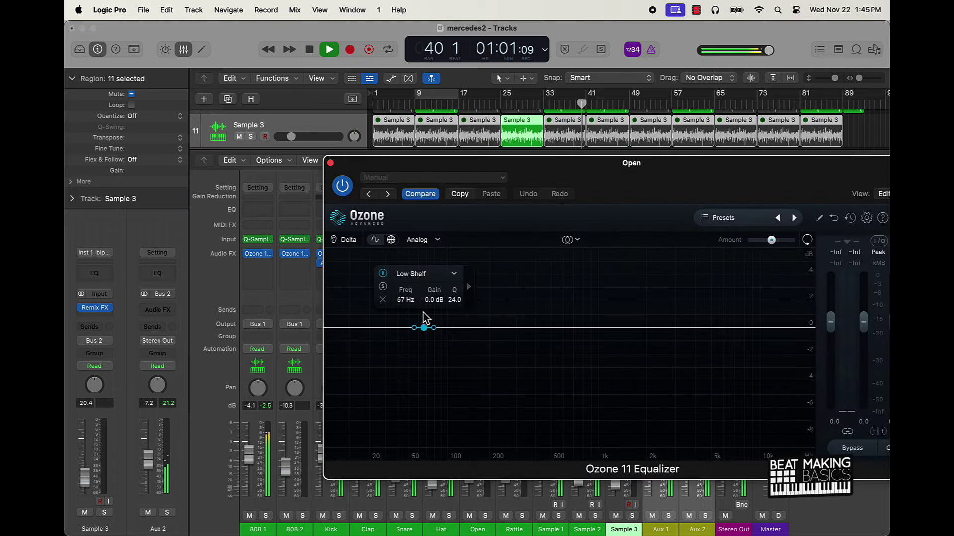
click(408, 273)
mouse_move(421, 356)
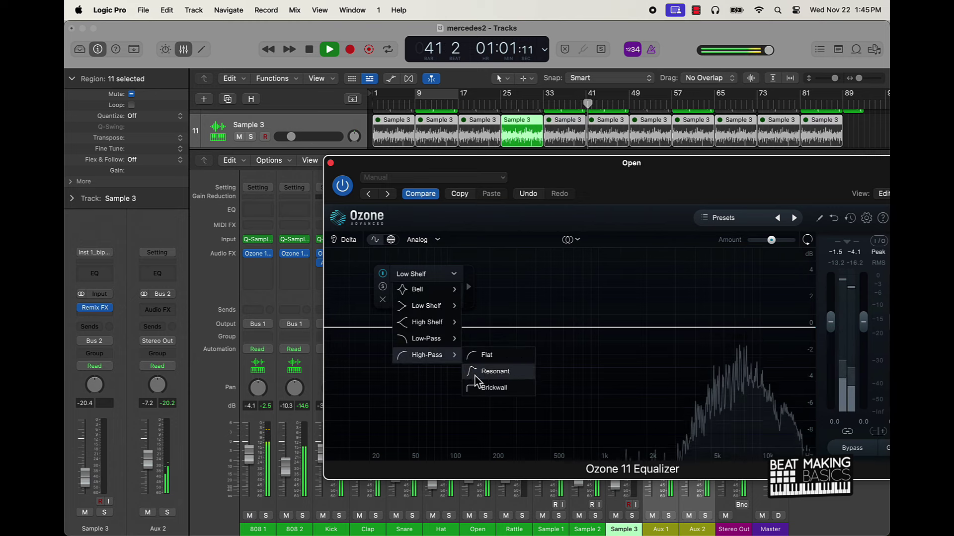
Set the Open track's Ozone 11 Equalizer band to a brickwall high-pass at about 323 Hz and close the plug-in.
click(474, 371)
click(449, 276)
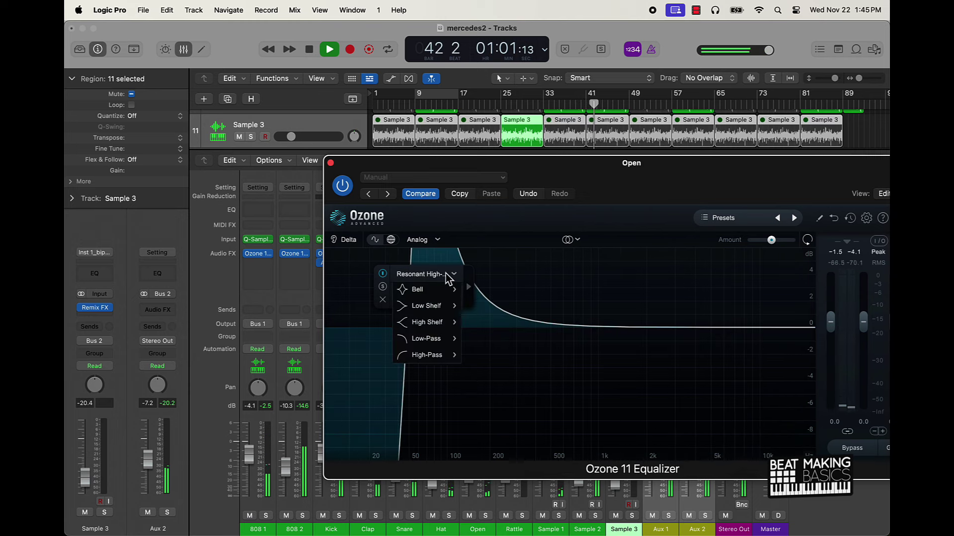
mouse_move(422, 356)
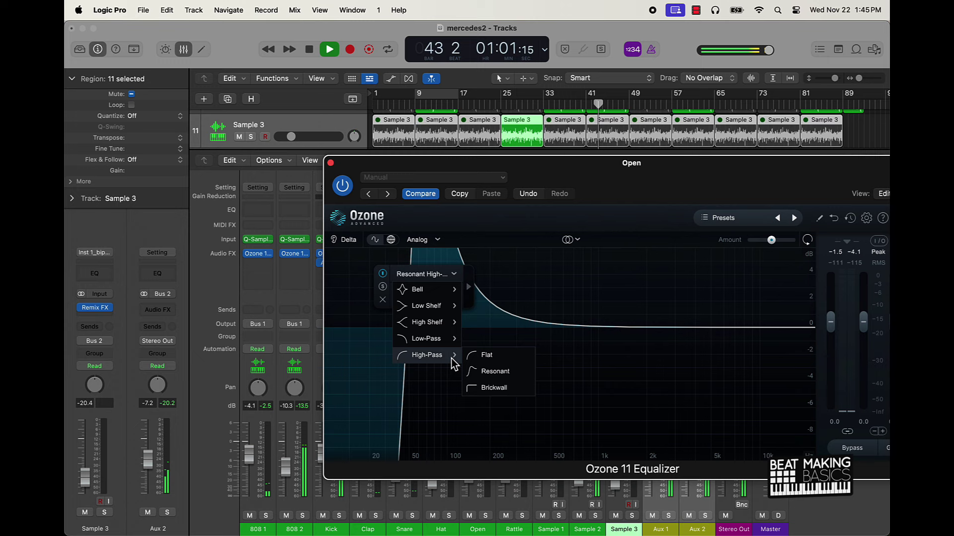
click(485, 388)
drag(423, 328, 477, 330)
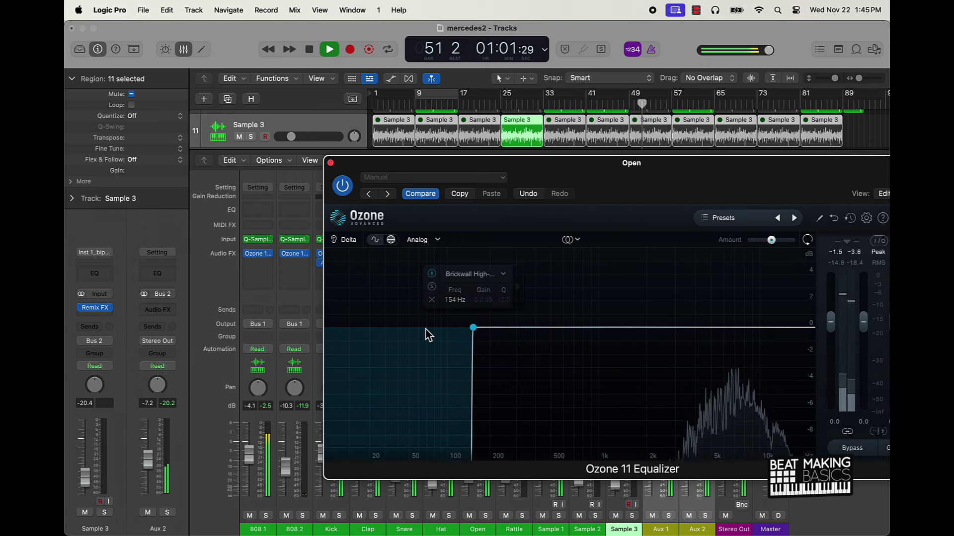
drag(479, 334, 526, 329)
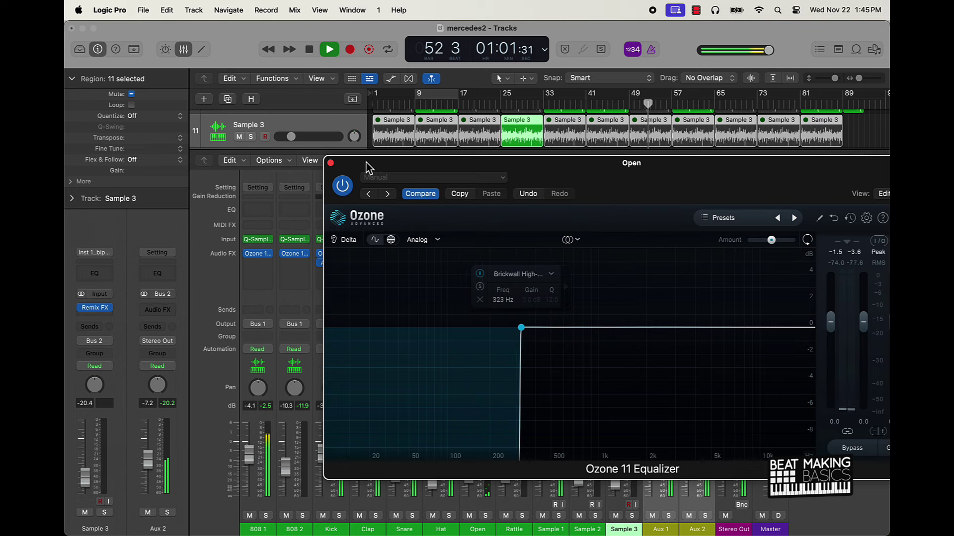
click(331, 164)
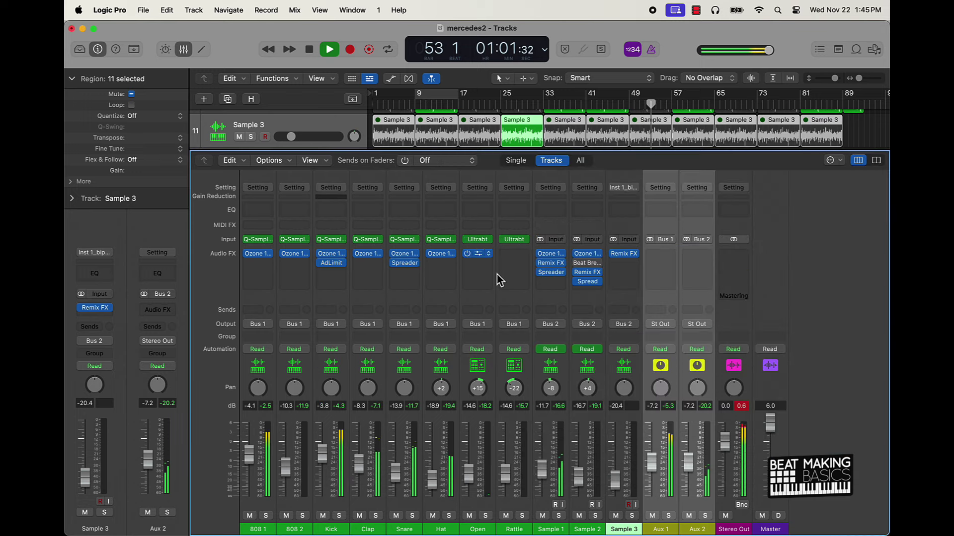
Insert Ozone 11 Equalizer on the Rattle track with a brickwall high-pass at about 548 Hz, and hide the mixer.
click(519, 260)
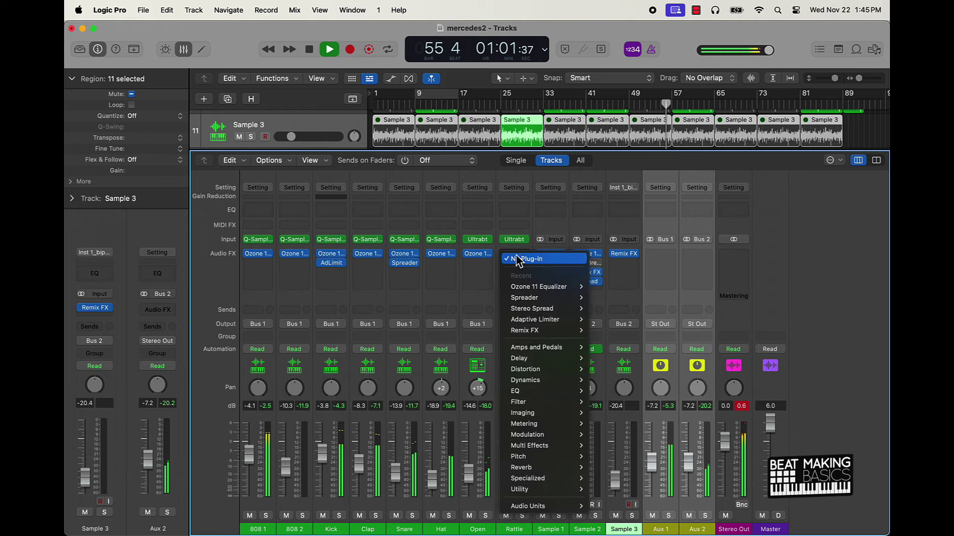
click(586, 296)
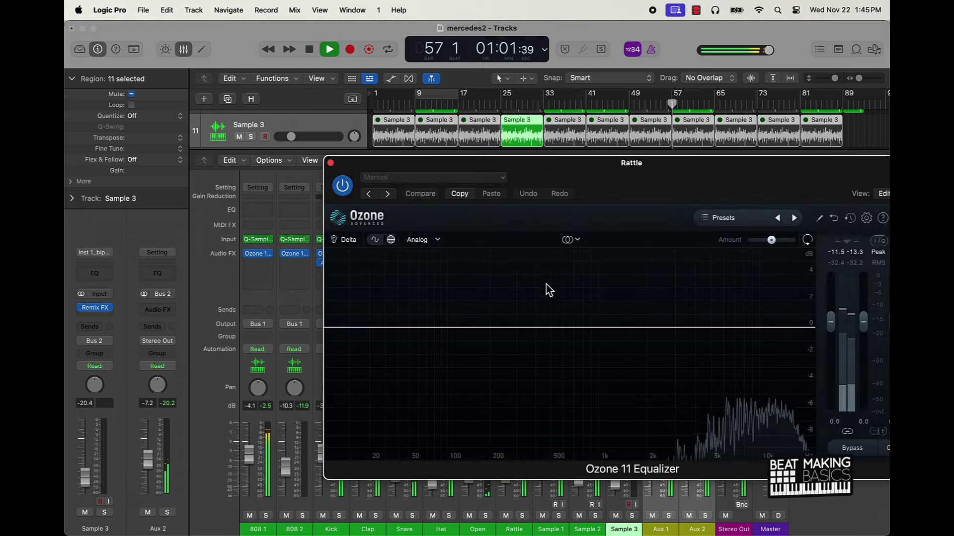
click(506, 327)
drag(507, 327, 571, 330)
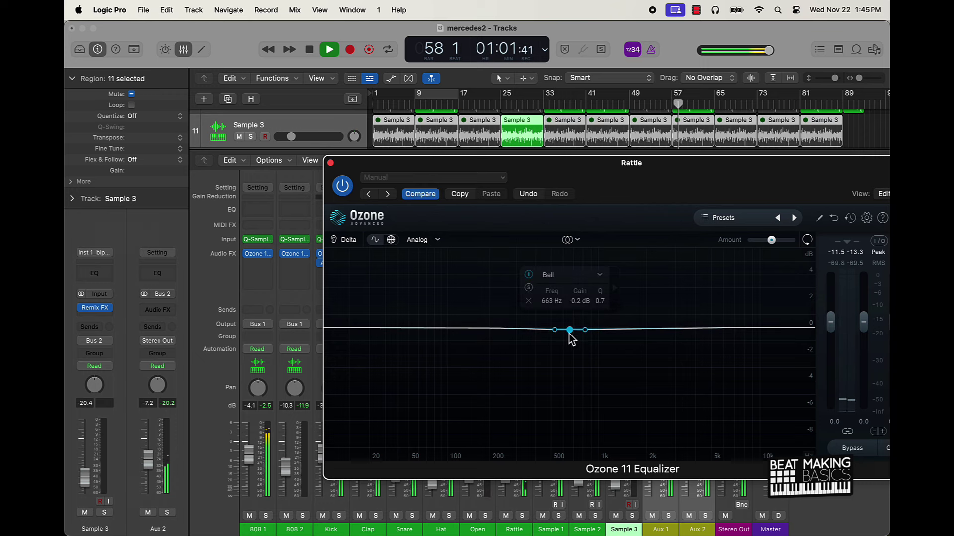
click(567, 275)
mouse_move(573, 356)
click(632, 392)
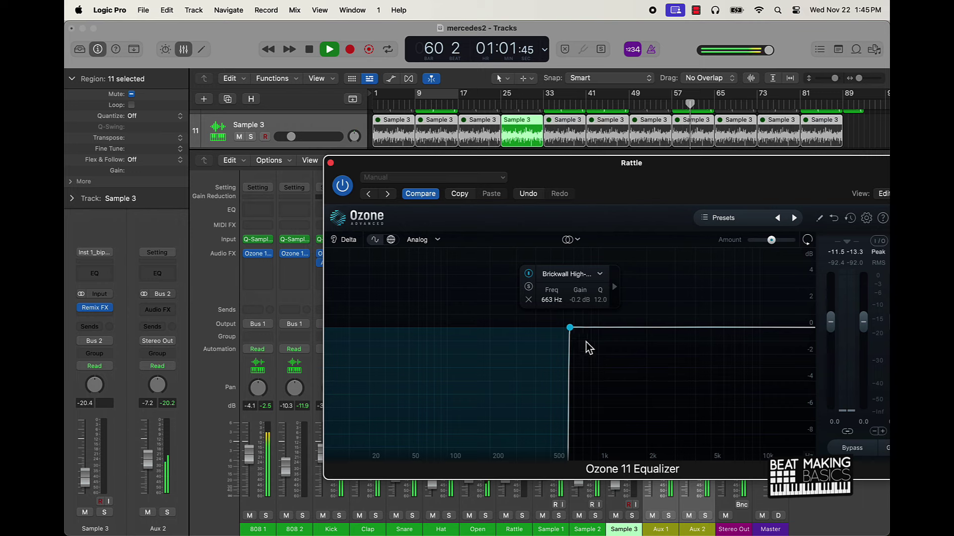
drag(575, 330, 557, 331)
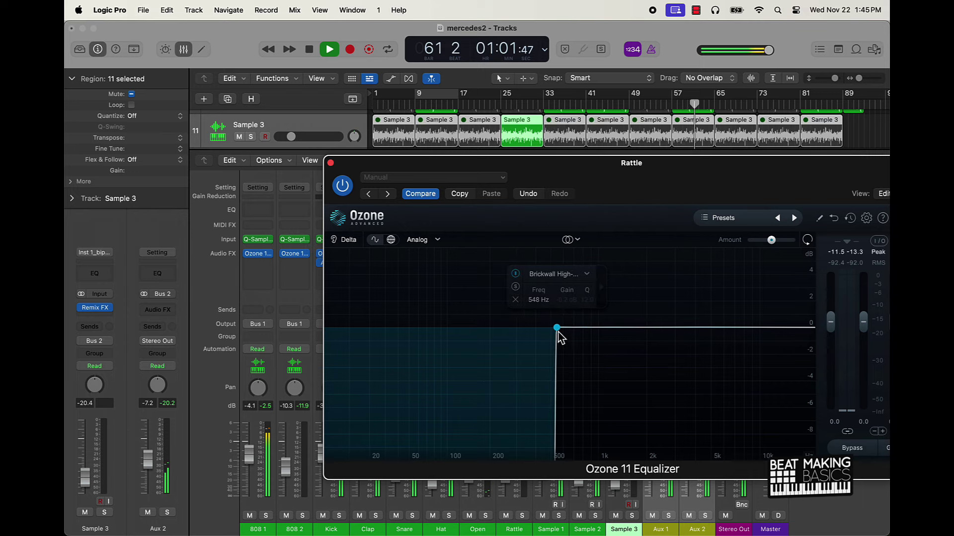
click(330, 163)
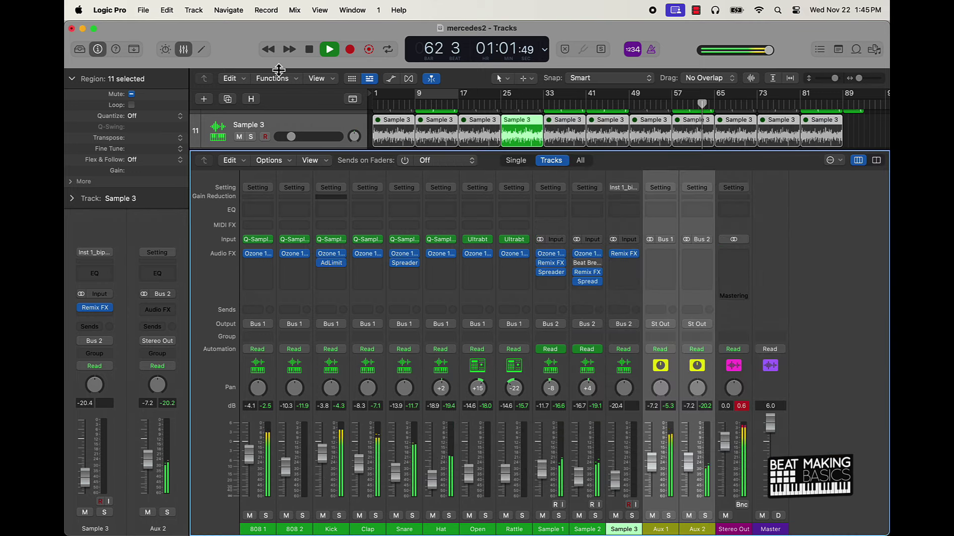
click(184, 49)
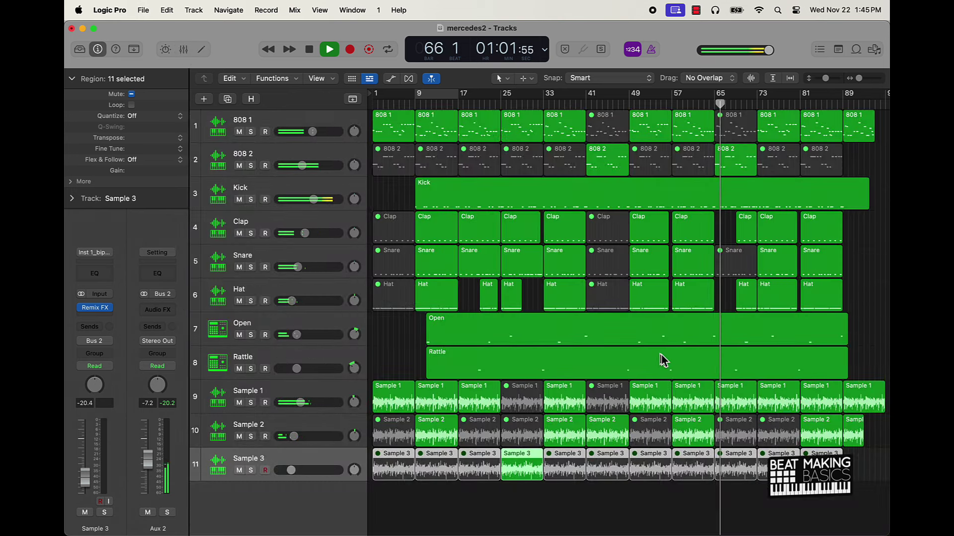
Audition the arrangement from about bar 9 and near bar 81, stopping at bar 87 to split the Open region there.
click(413, 103)
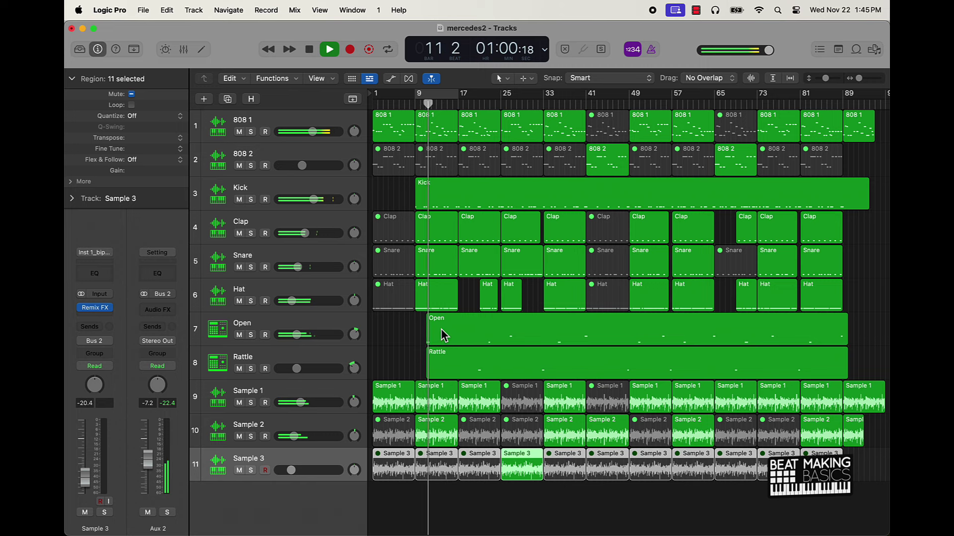
click(799, 104)
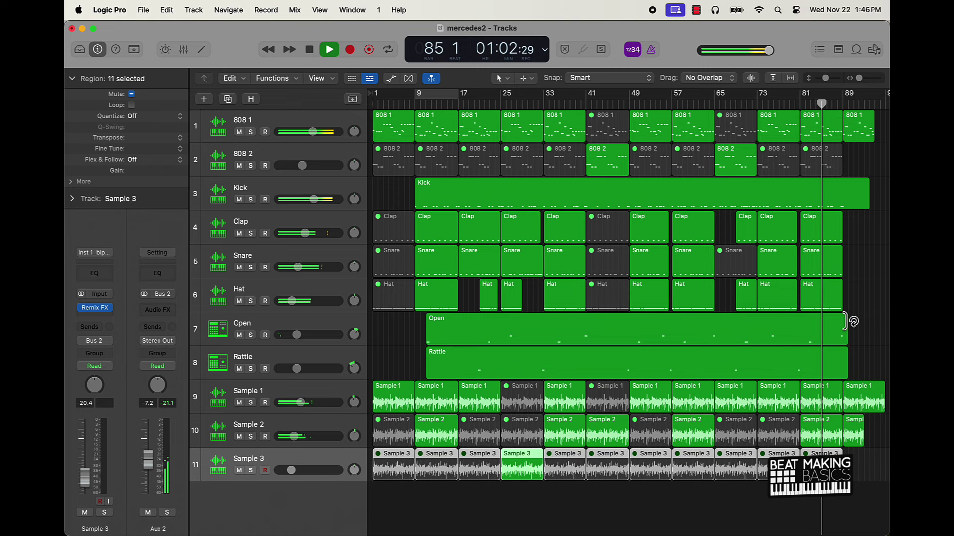
key(space)
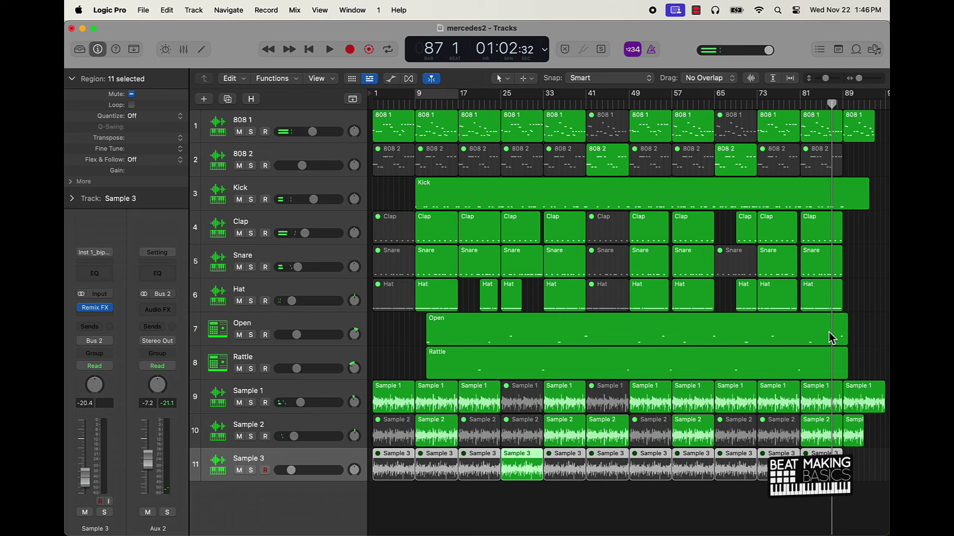
click(834, 329)
key(super+t)
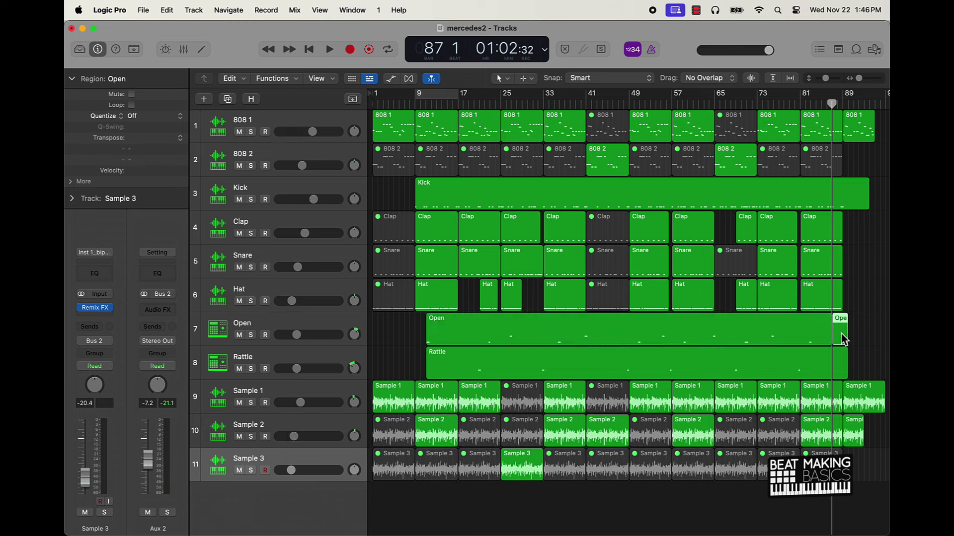
Copy the split-off end of the Open region to just before bar 17 and extend the copy's start back to bar 9.
drag(841, 342, 452, 324)
key(super+z)
drag(841, 338, 451, 332)
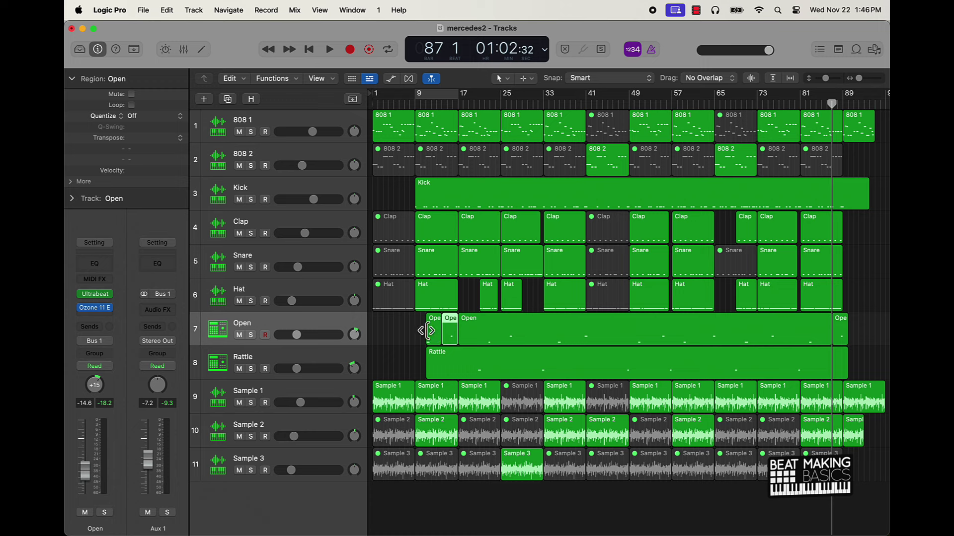
drag(425, 331, 415, 331)
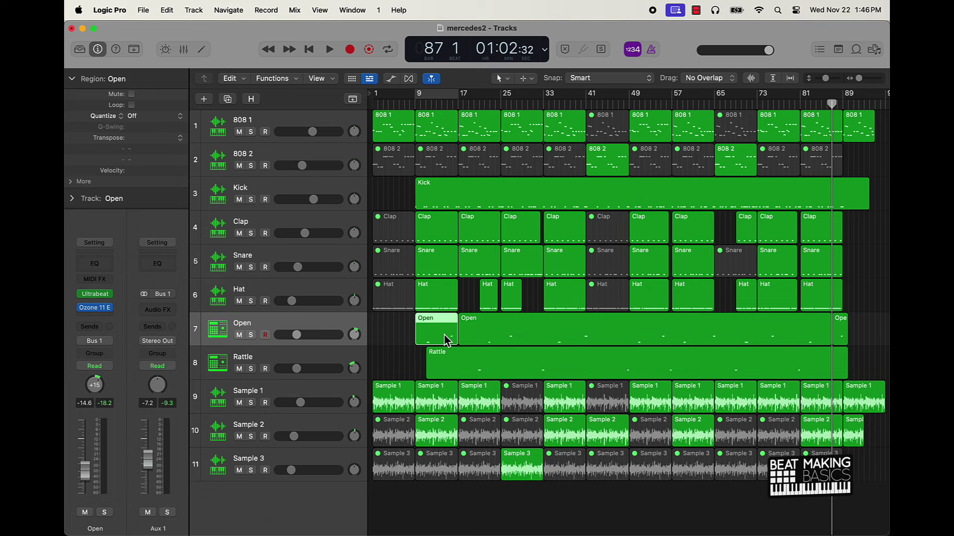
Copy the eight-bar Open region to bars 33, 57 and 81, splitting crossing notes, and delete the leftover fragment at bar 89.
drag(441, 340, 572, 343)
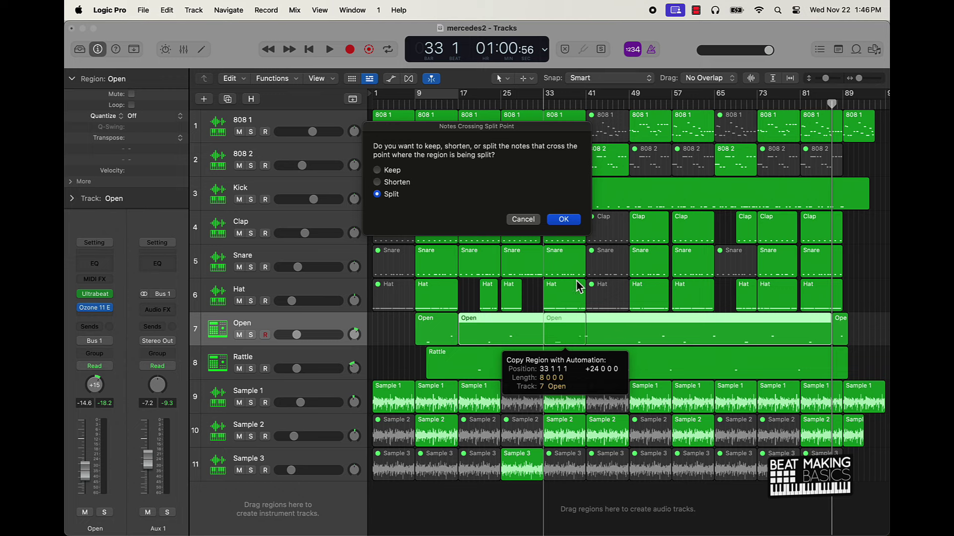
click(571, 222)
drag(567, 344, 695, 343)
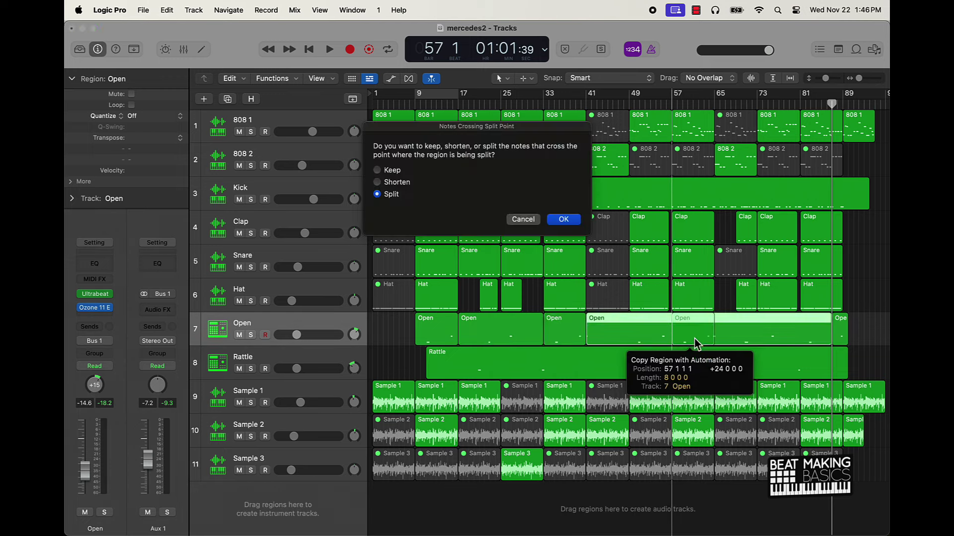
click(570, 221)
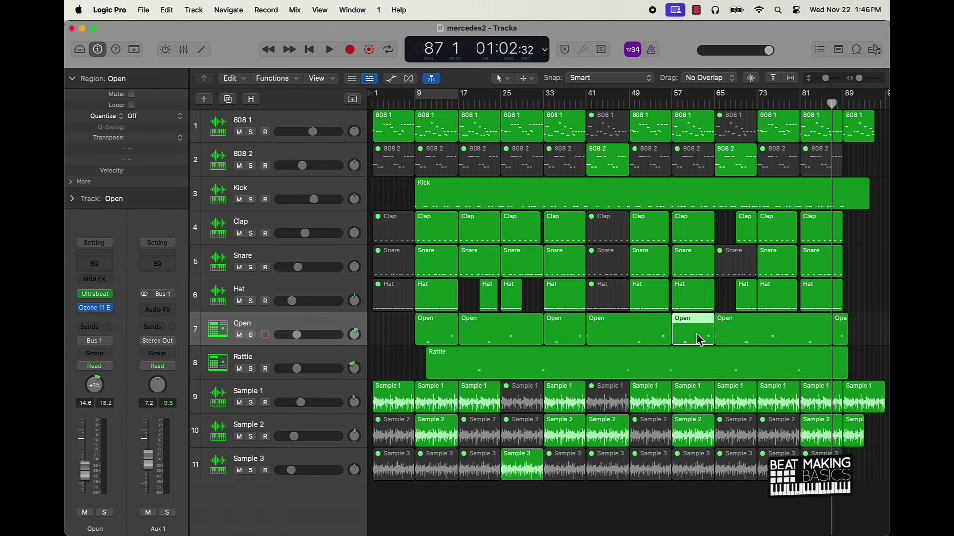
drag(697, 340, 829, 339)
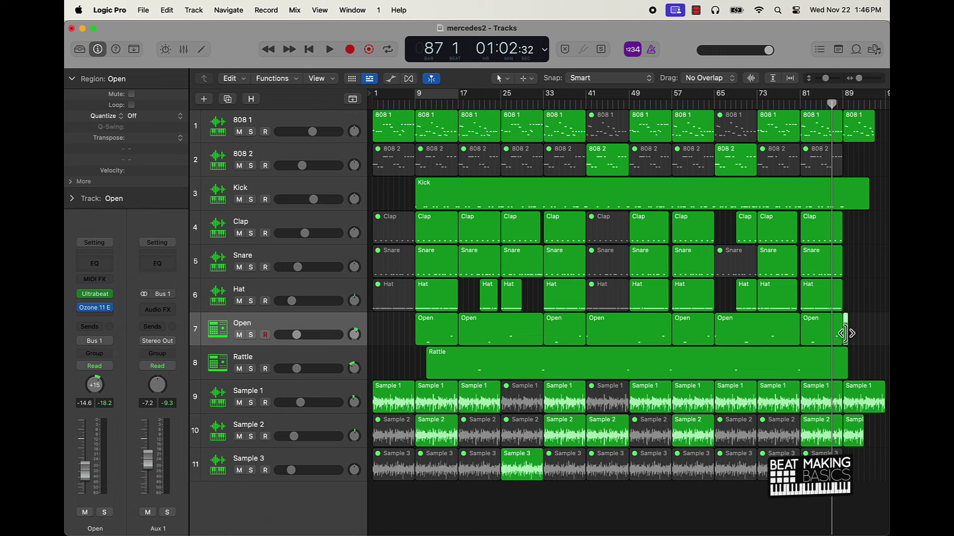
key(BackSpace)
Join all regions on the Open track into one and extend the starts of the Open and Rattle regions to bar 1.
key(Return)
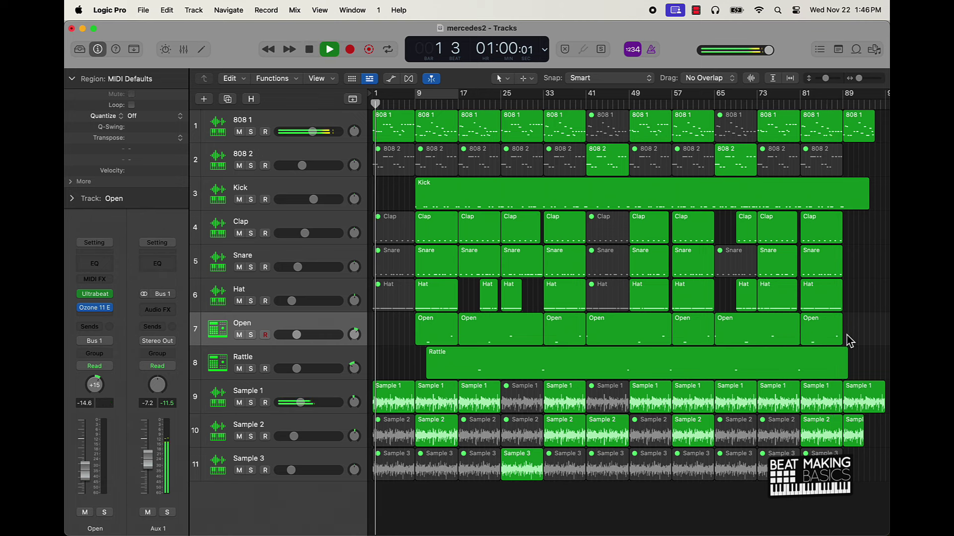
click(317, 328)
key(super+j)
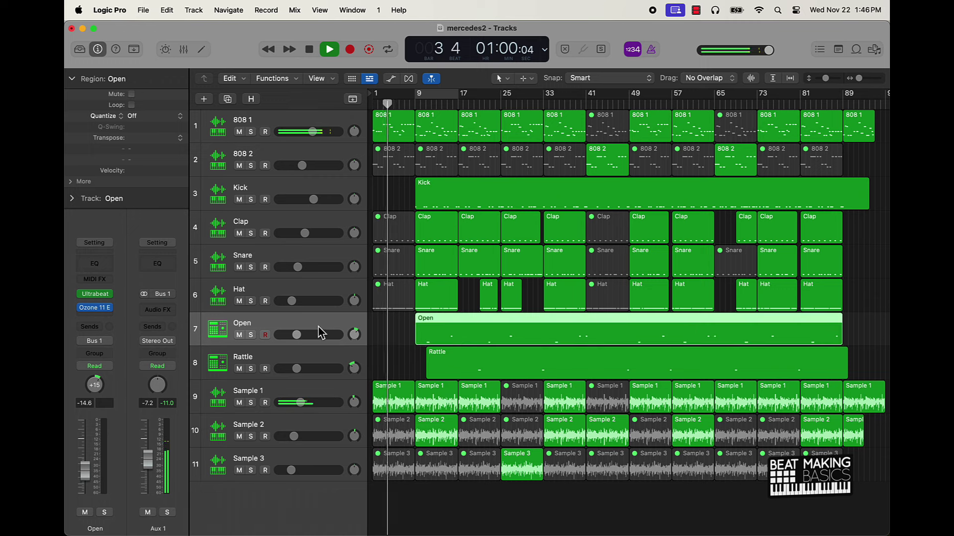
drag(427, 373, 373, 372)
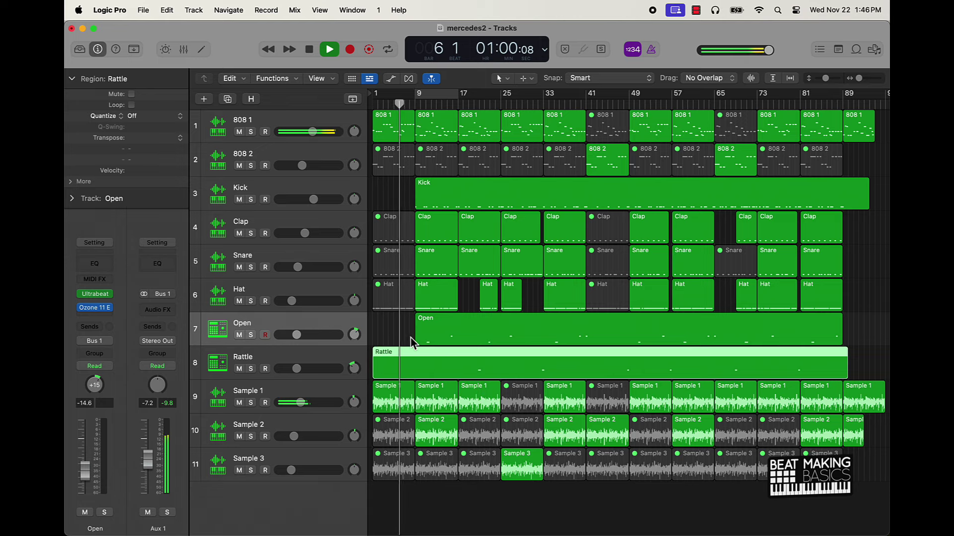
drag(418, 337, 366, 346)
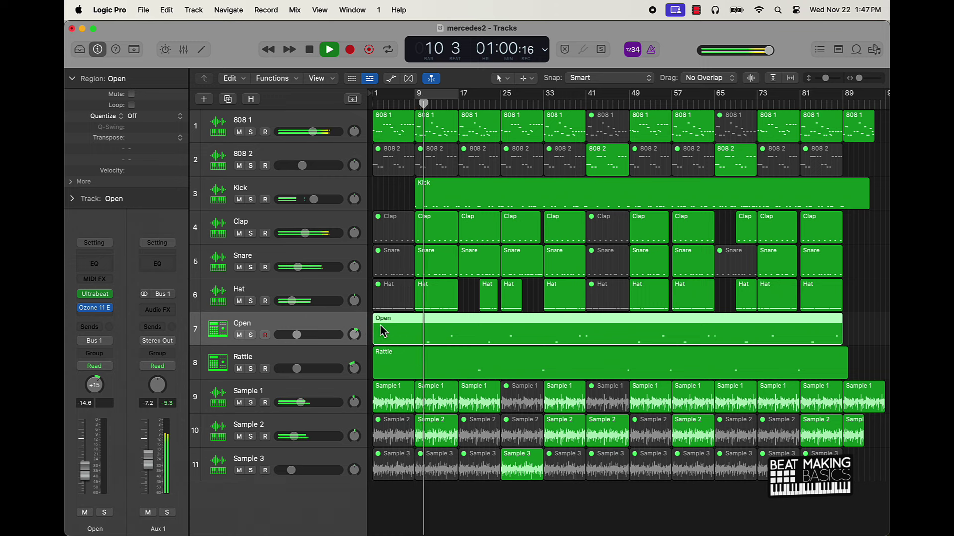
Raise the track volumes slightly during playback: Kick to -3.5 dB, Clap to -7.2 dB, and the Snare and Hat a little.
click(313, 199)
drag(314, 200, 314, 199)
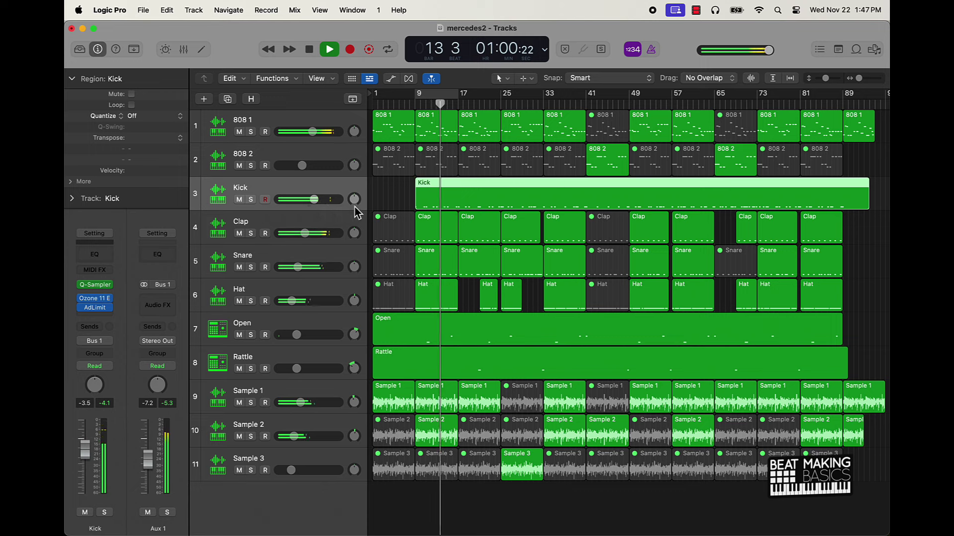
click(385, 193)
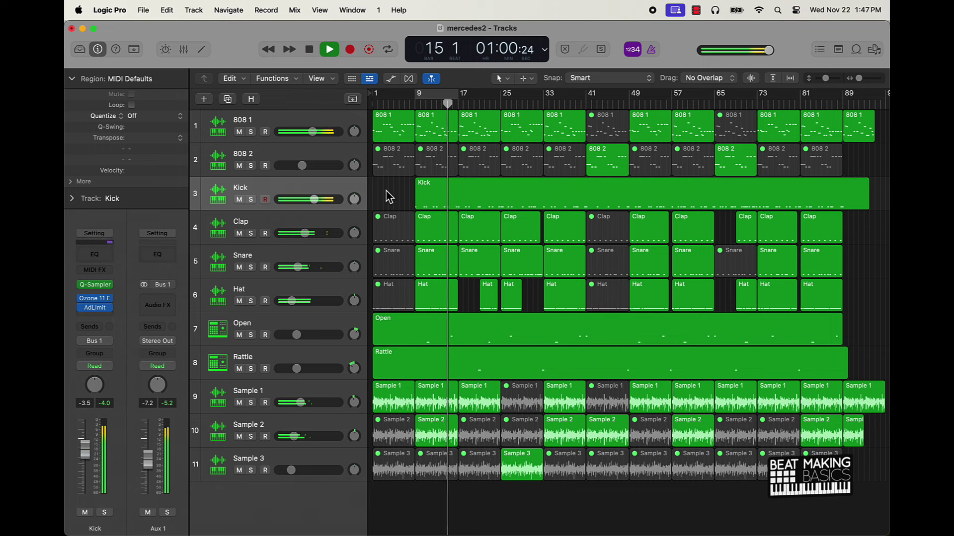
mouse_move(300, 267)
mouse_down()
mouse_move(304, 276)
mouse_move(300, 267)
mouse_up()
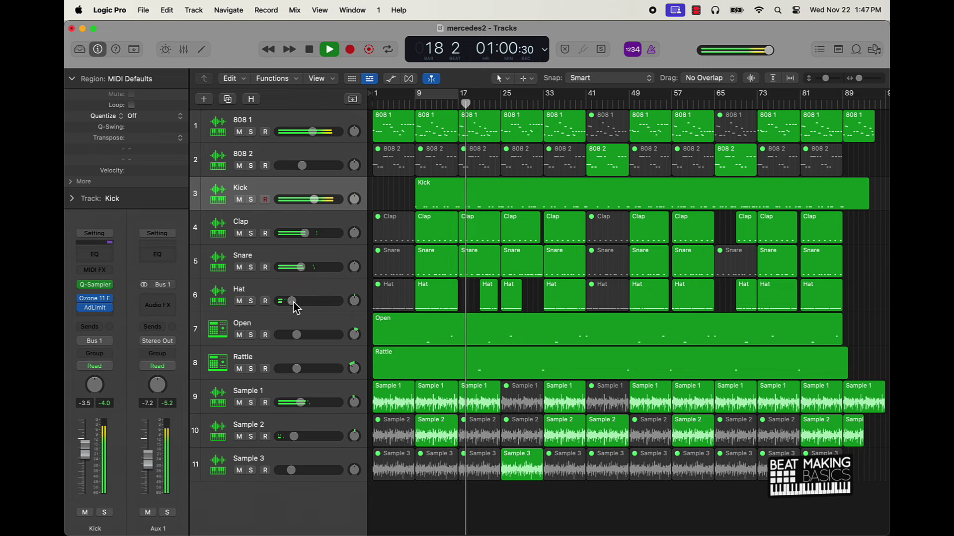
drag(293, 303, 300, 305)
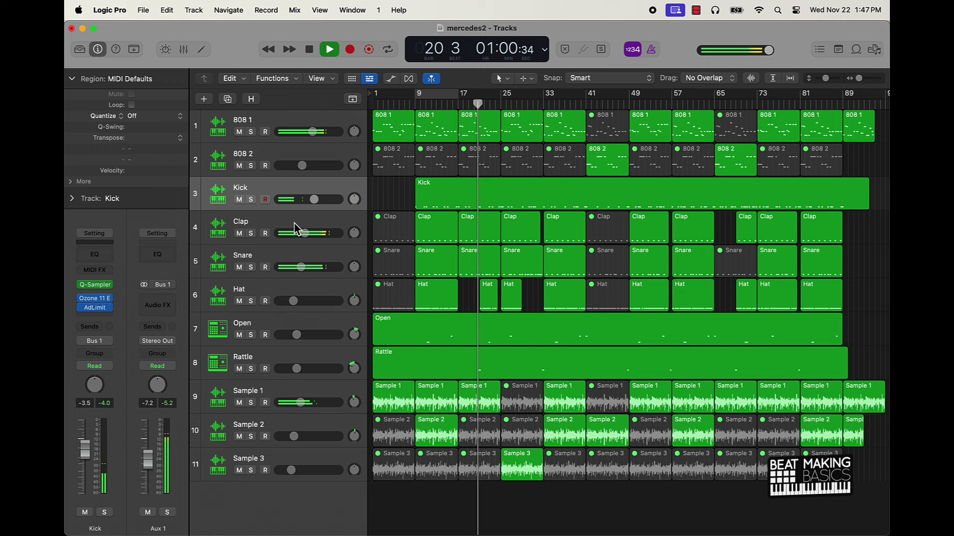
drag(298, 231, 306, 233)
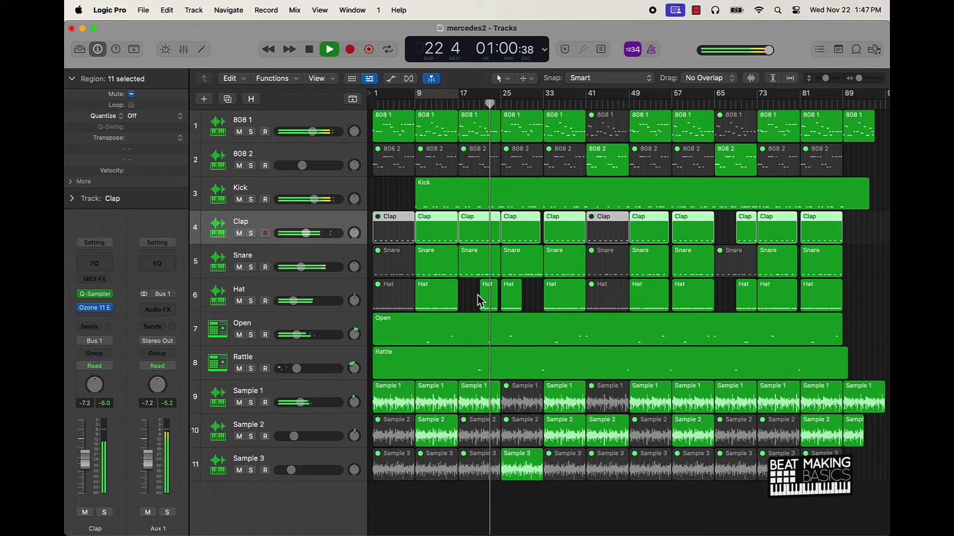
Pan the Hat track to the left and shift the Rattle track's pan toward the right during playback.
click(478, 298)
scroll(479, 295, right, 2)
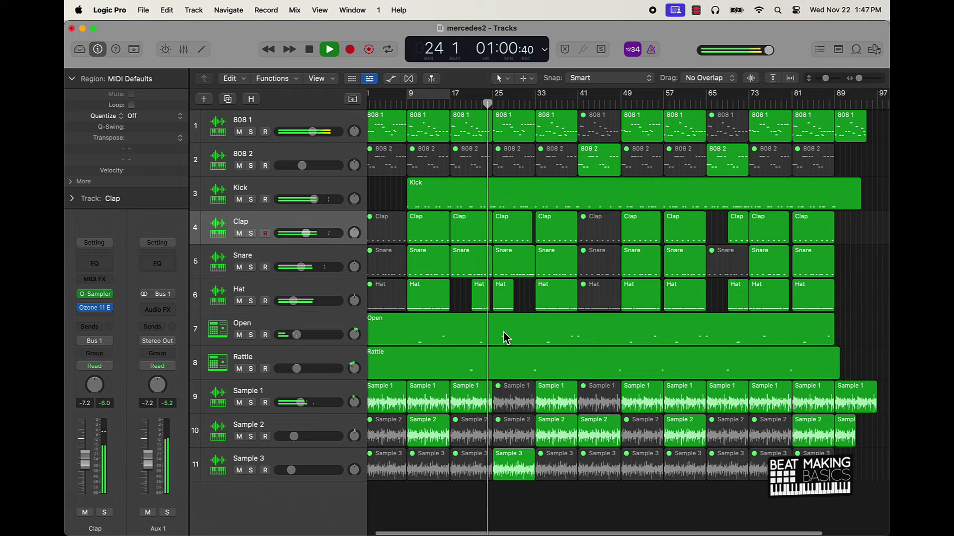
drag(354, 335, 354, 335)
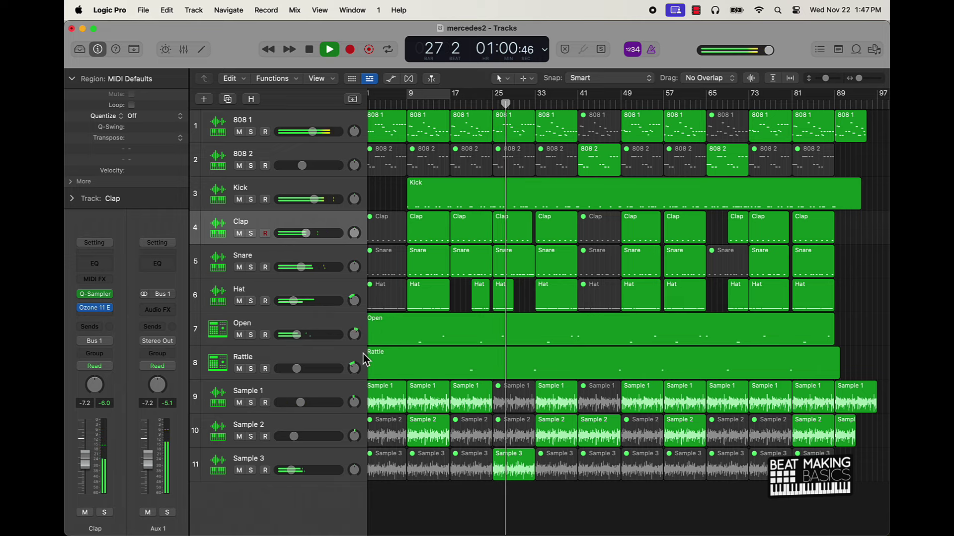
drag(354, 368, 354, 369)
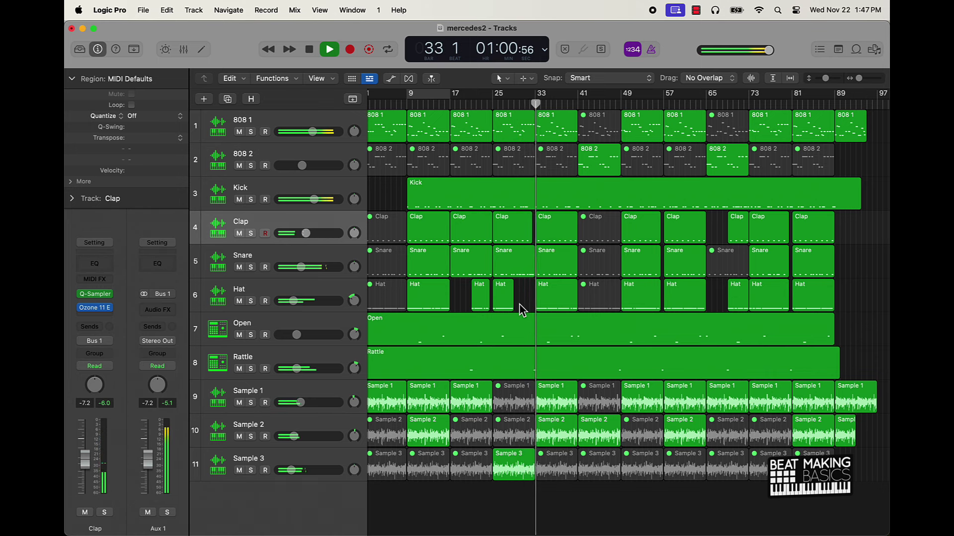
mouse_move(354, 368)
mouse_down()
mouse_move(354, 377)
mouse_move(354, 368)
mouse_up()
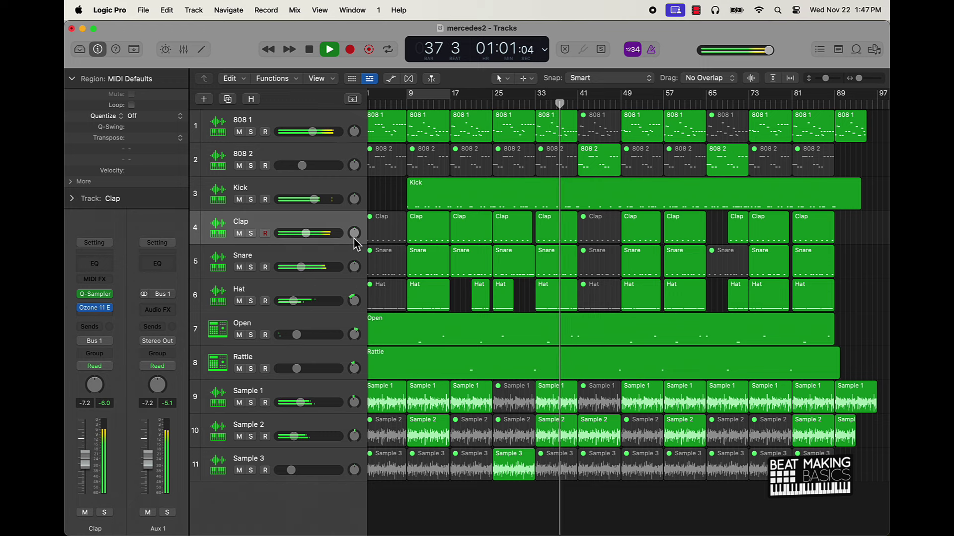
Fine-tune the panning during playback: Sample 2 to +7, Sample 1 to -7, Hat to -8 and Rattle to -17.
click(355, 437)
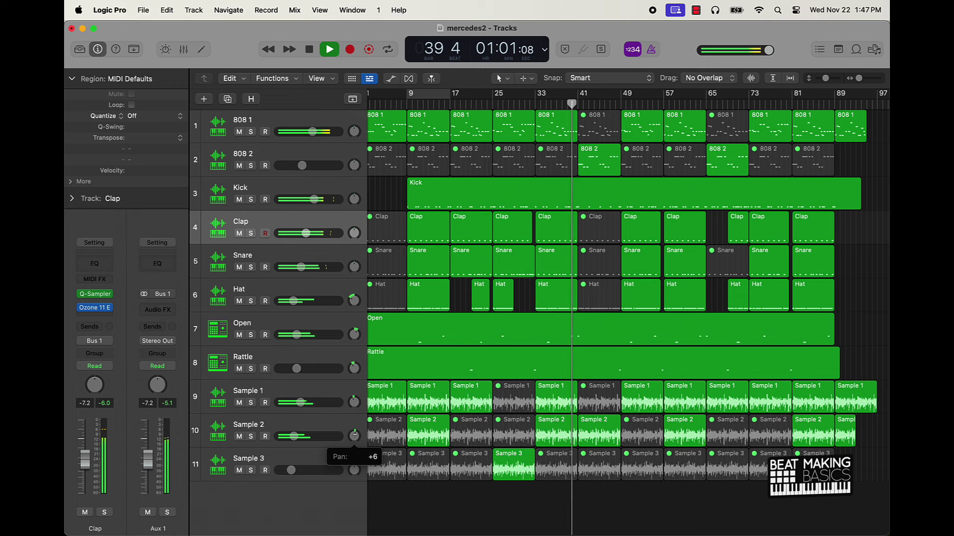
click(354, 402)
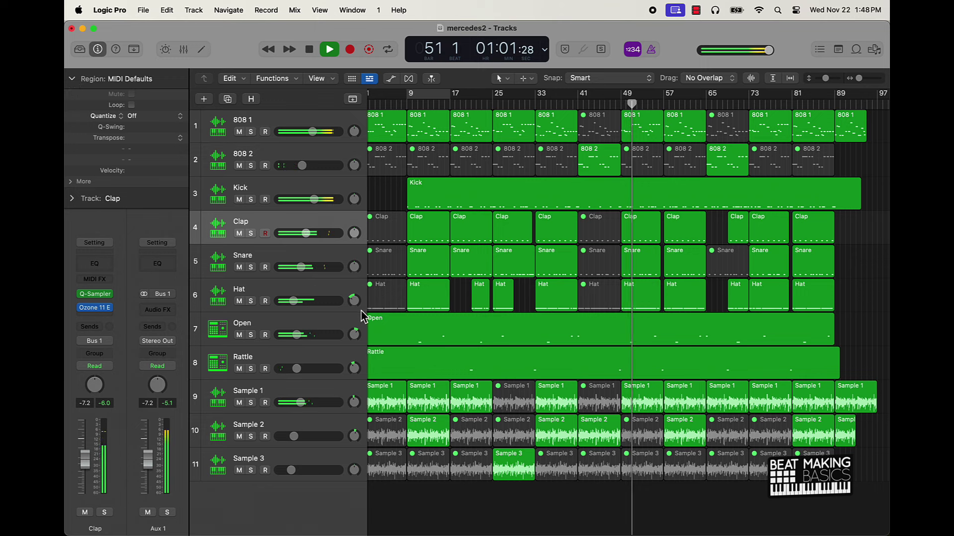
drag(353, 300, 354, 284)
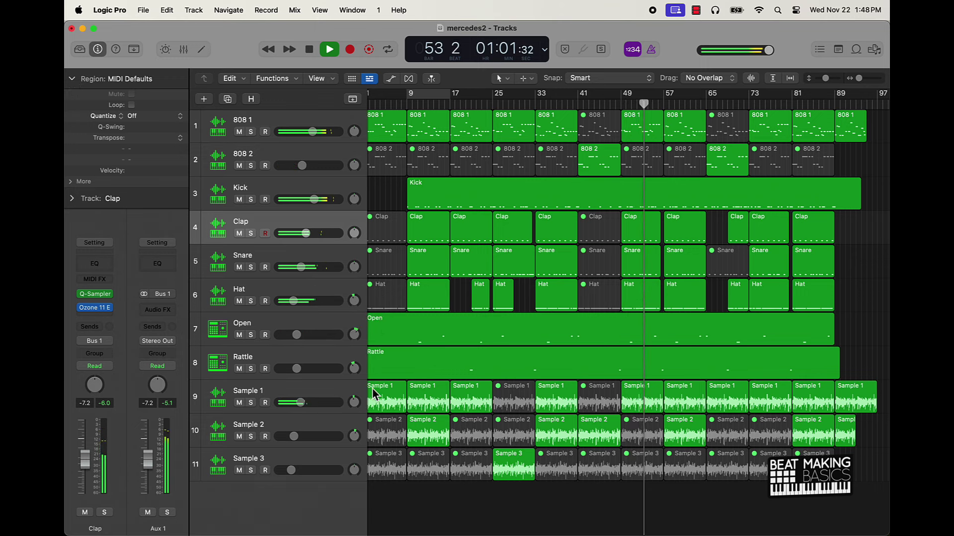
drag(354, 368, 353, 379)
drag(355, 304, 355, 301)
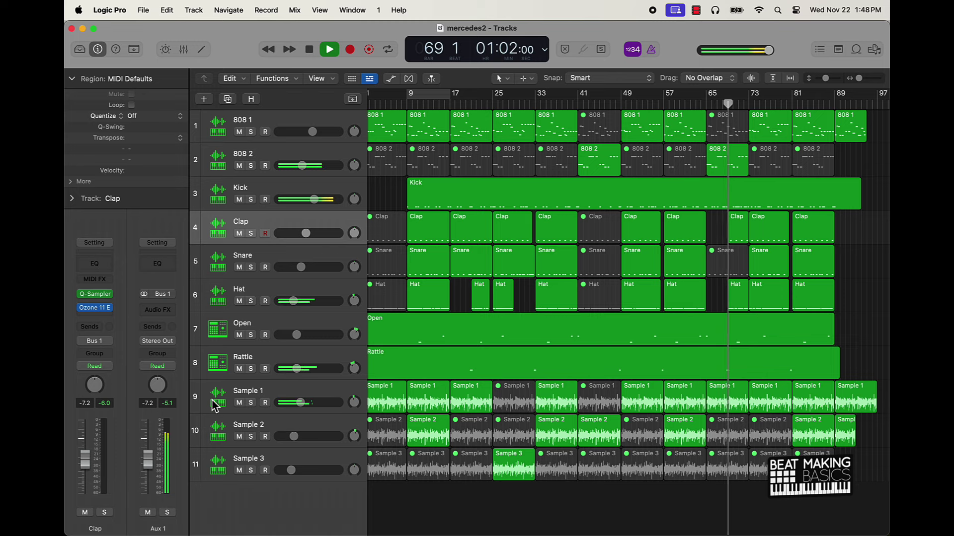
Select the Sample 1, Sample 2 and Sample 3 tracks together and add a Bus 3 send to them in the mixer.
click(250, 397)
shift+click(222, 474)
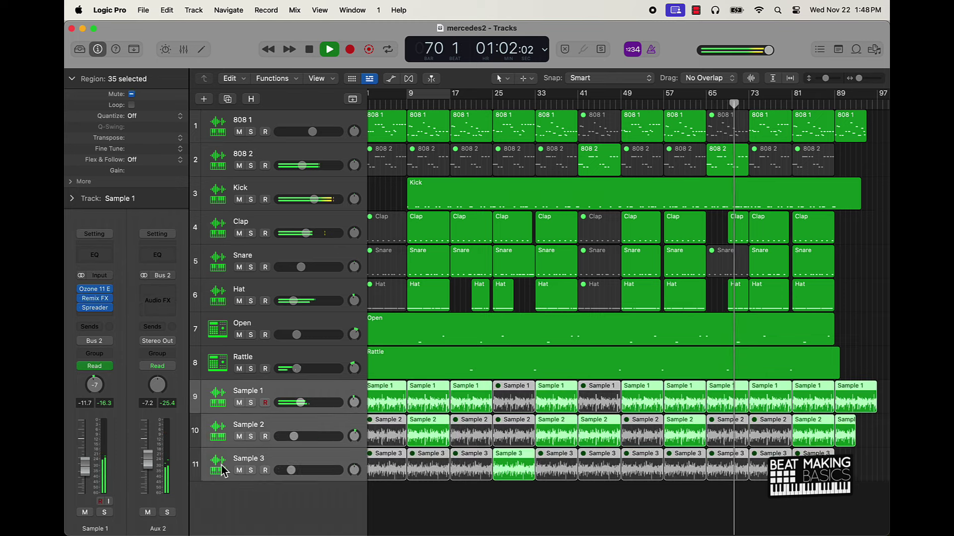
click(183, 51)
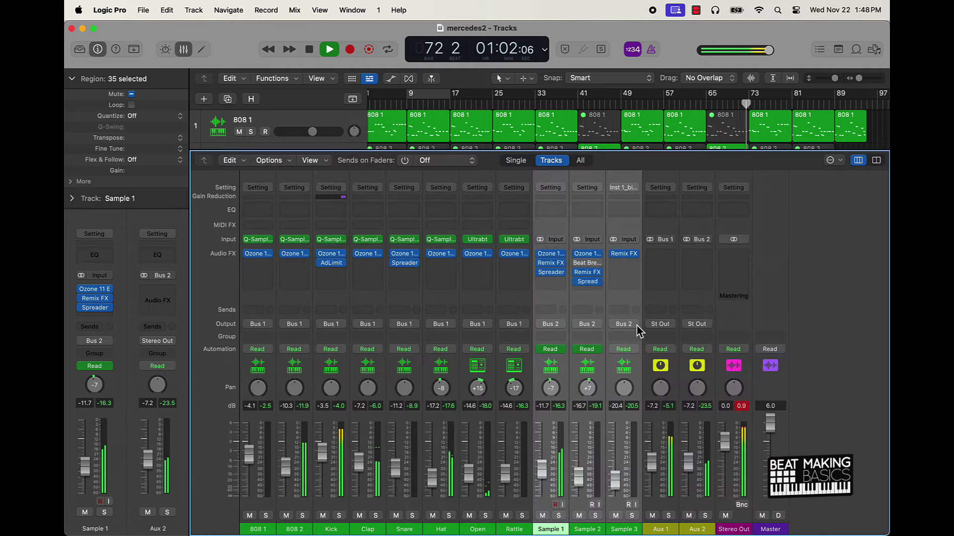
click(627, 311)
mouse_move(679, 327)
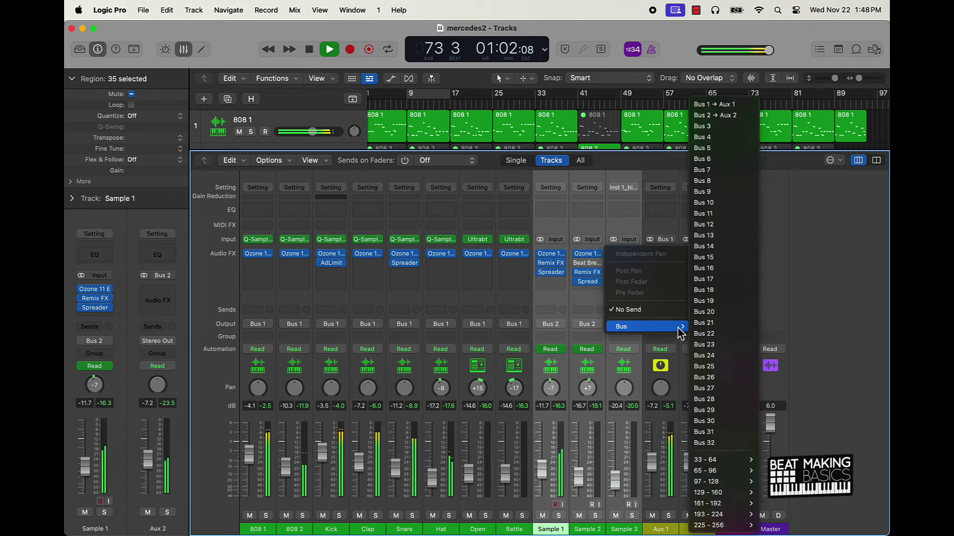
click(738, 127)
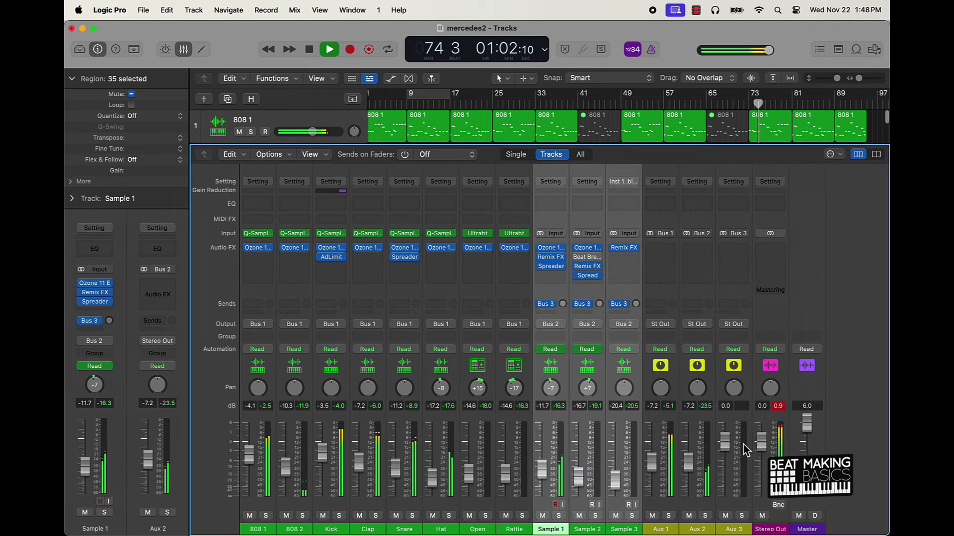
Insert the ValhallaRoom reverb on Aux 3 and raise the three sample tracks' Bus 3 sends to about -23 dB.
click(731, 268)
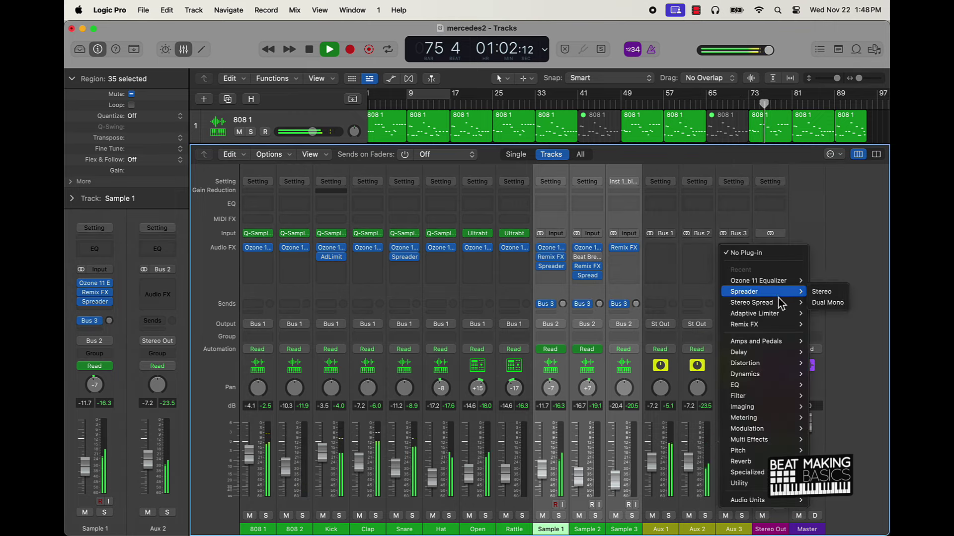
mouse_move(782, 302)
mouse_move(762, 504)
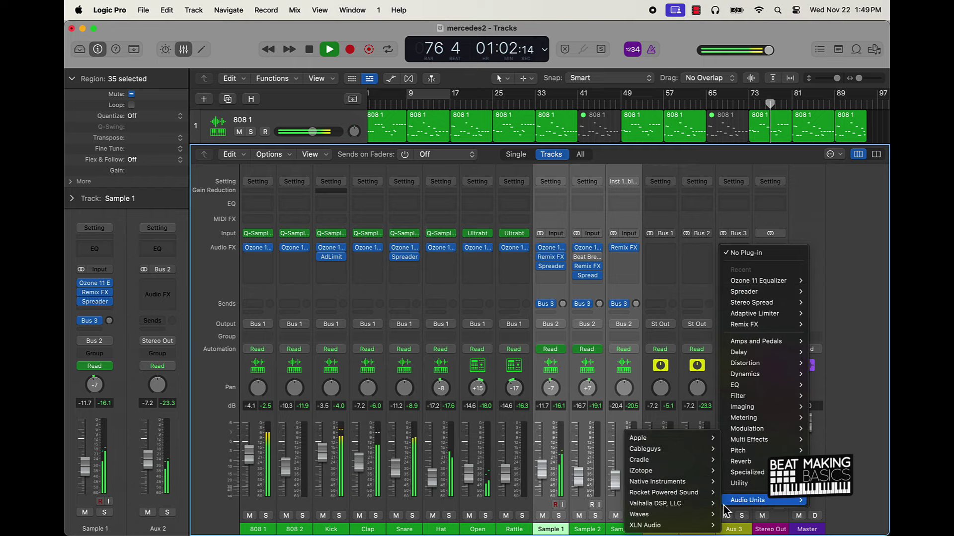
mouse_move(666, 504)
click(756, 515)
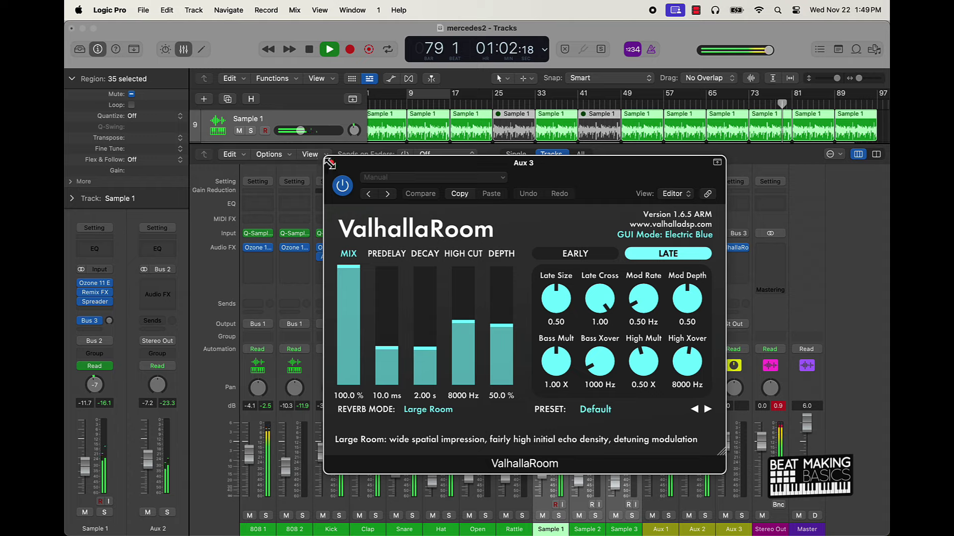
click(328, 162)
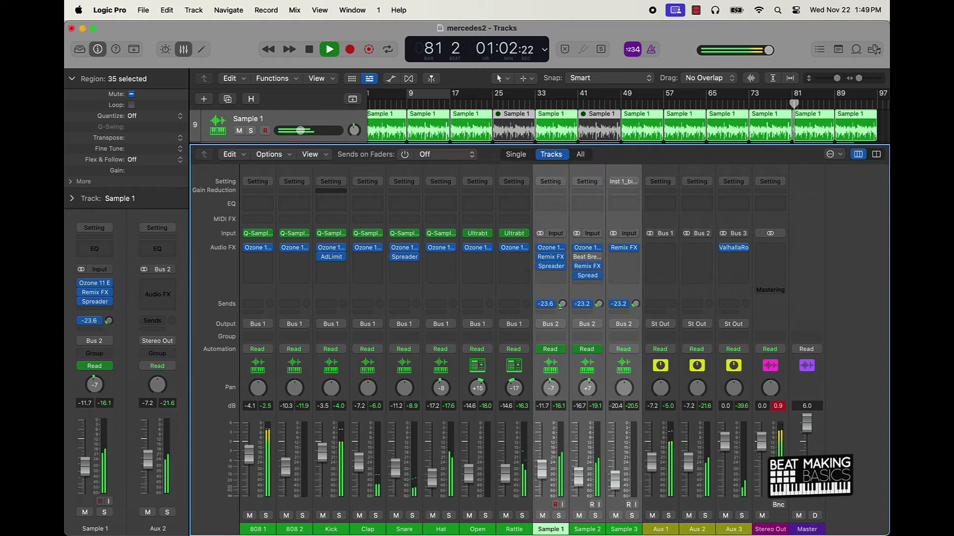
click(562, 312)
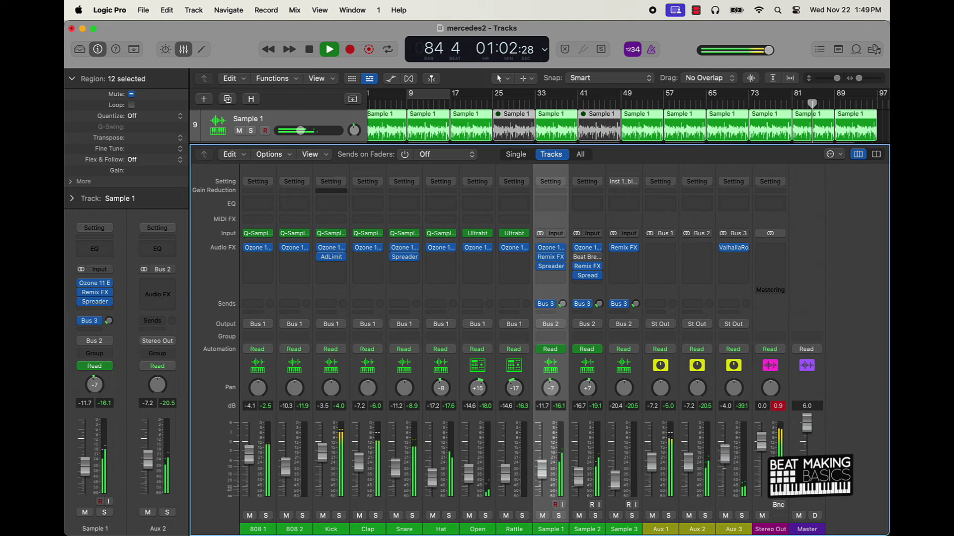
Rename Aux 1, Aux 2 and Aux 3 as Drums, Melody and Reverb, and set the Master level to 0.0 dB.
click(661, 529)
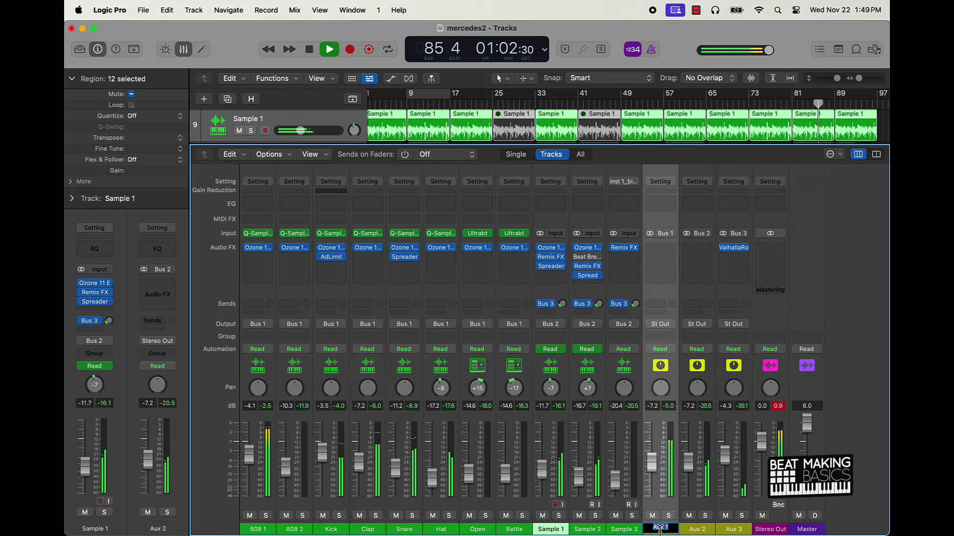
key(Tab)
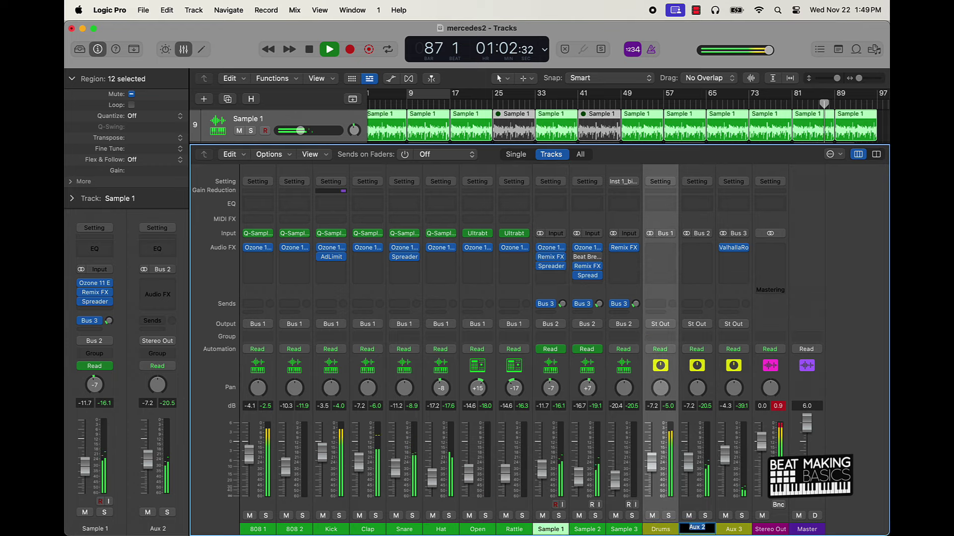
text(Melody)
key(Tab)
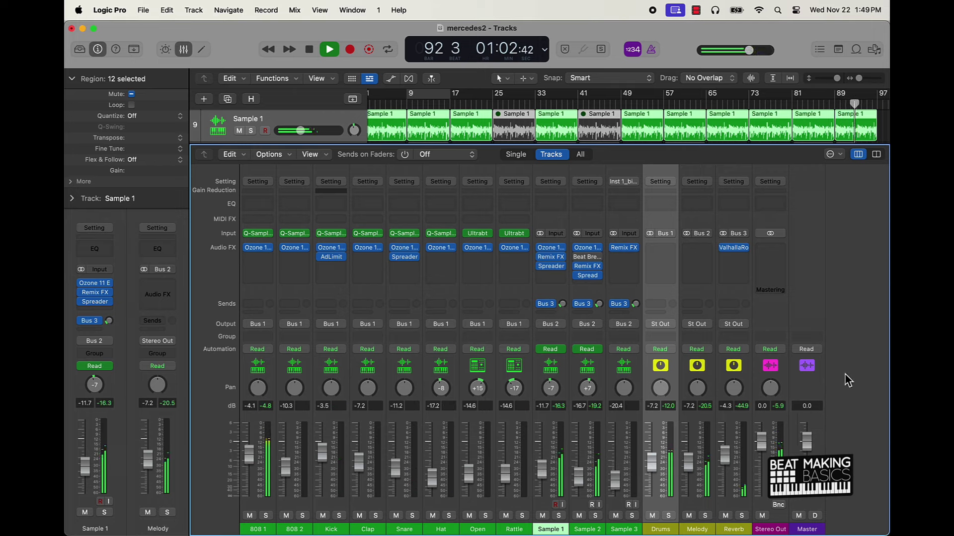
Replay the beat from the start and adjust the Hat pan to -4 and the Reverb level to -4.7 dB.
key(Return)
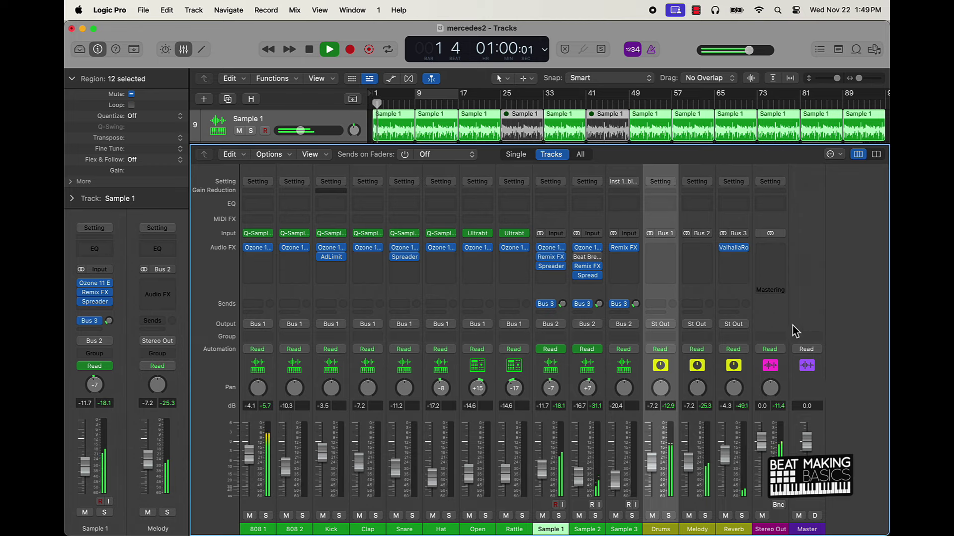
click(811, 293)
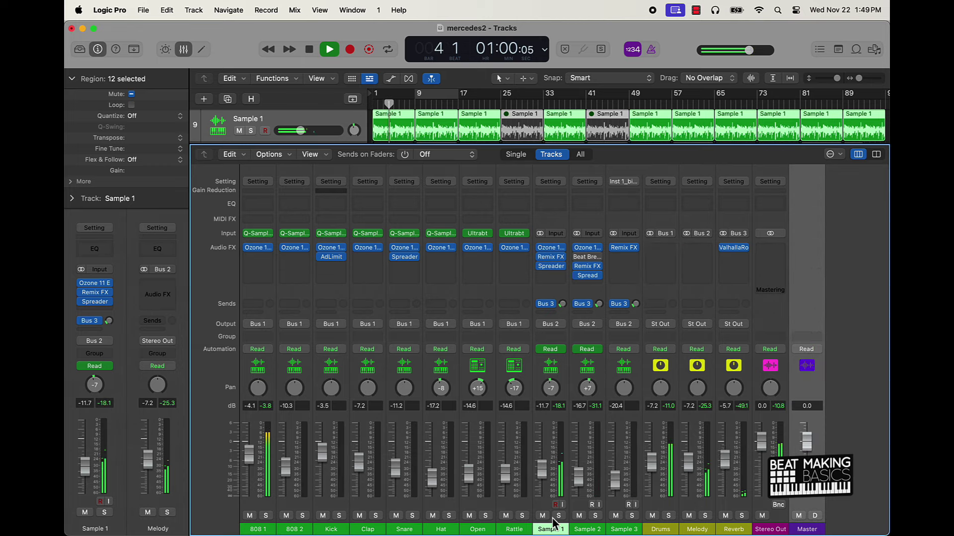
click(544, 504)
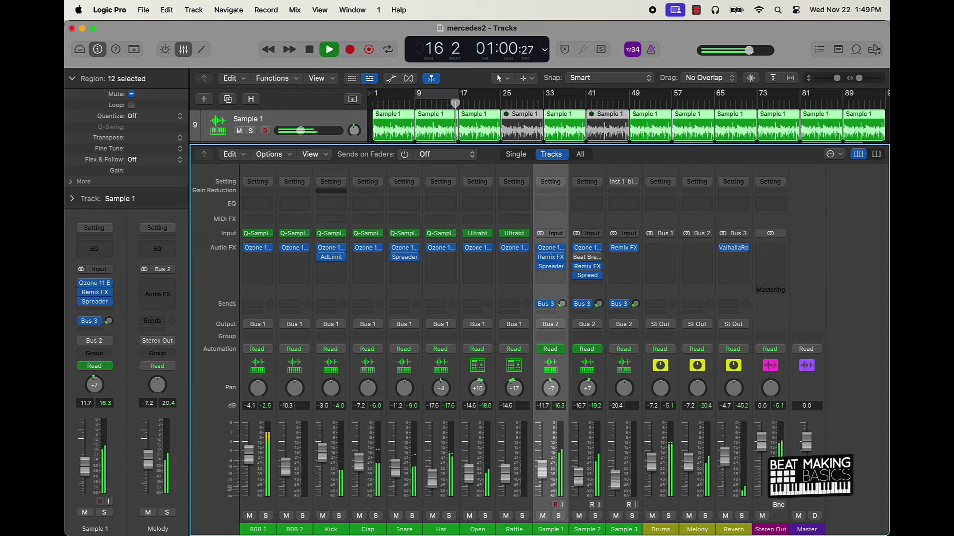
Insert the Waves Nx Ocean Way Nashville (s) plug-in on the Stereo Out channel.
click(779, 261)
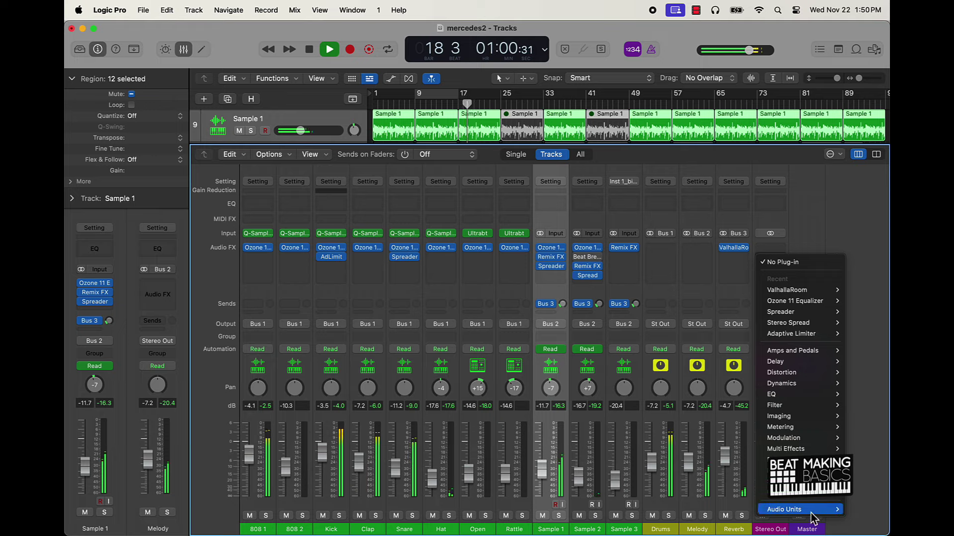
mouse_move(767, 512)
mouse_move(724, 515)
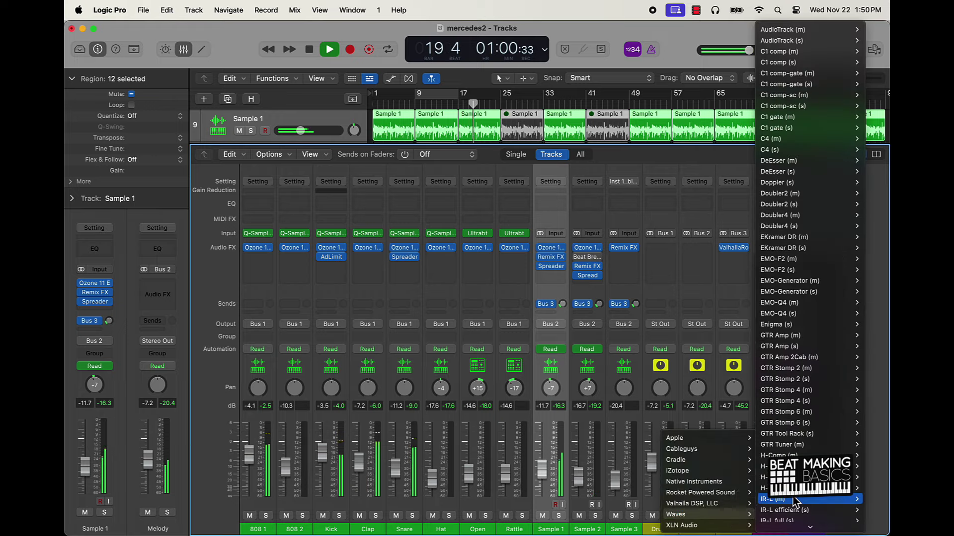
scroll(792, 502, down, 3)
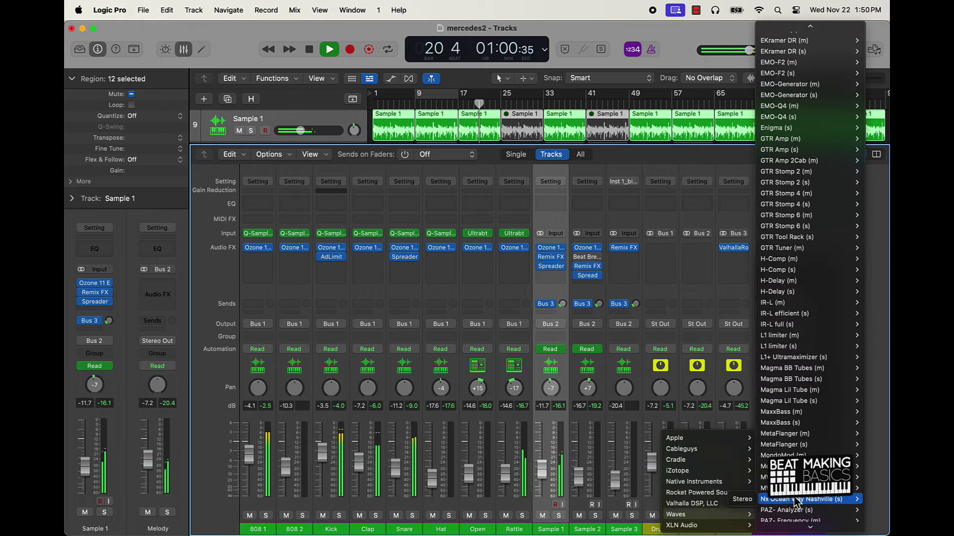
click(794, 501)
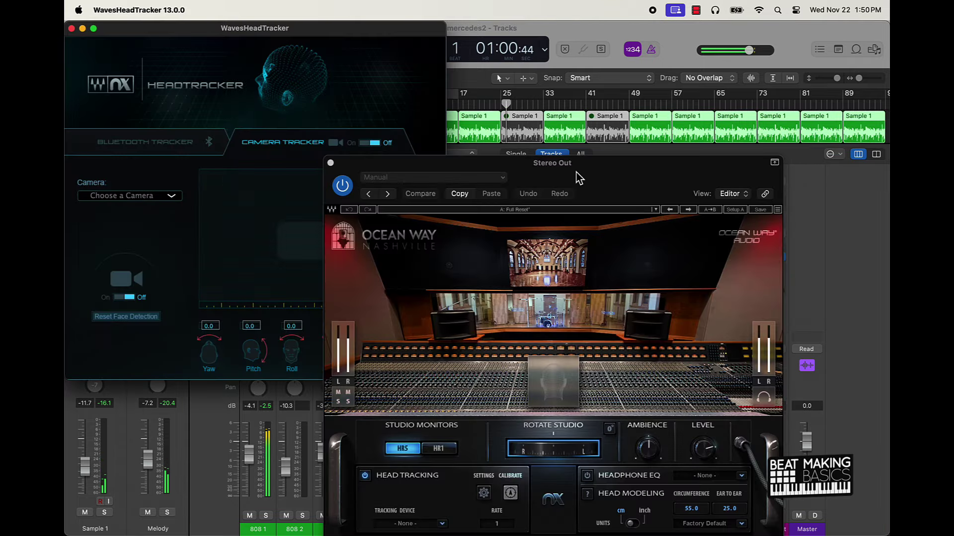
Close the WavesHeadTracker window, turn off head tracking in Nx Ocean Way Nashville, and move its window clear of the 808 faders.
drag(579, 177, 405, 59)
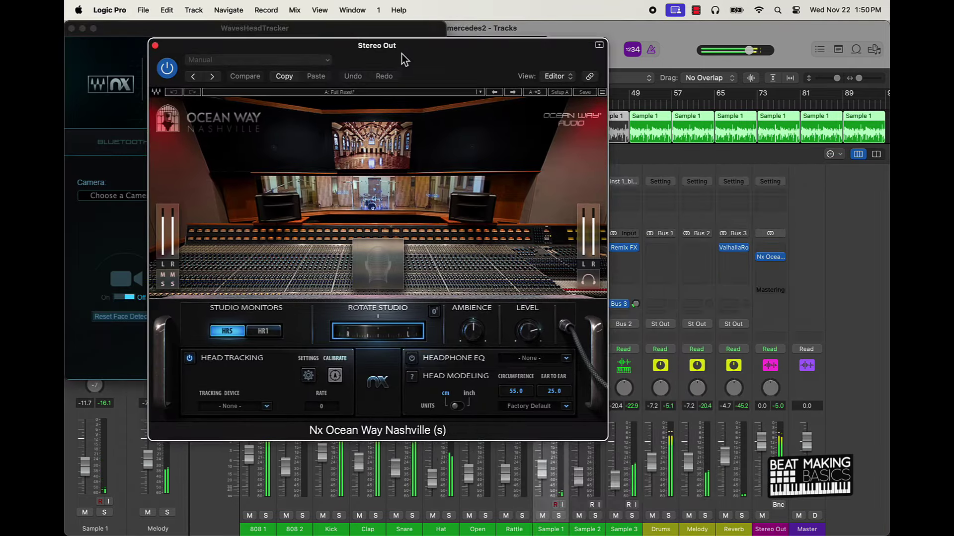
click(71, 29)
drag(596, 94, 599, 93)
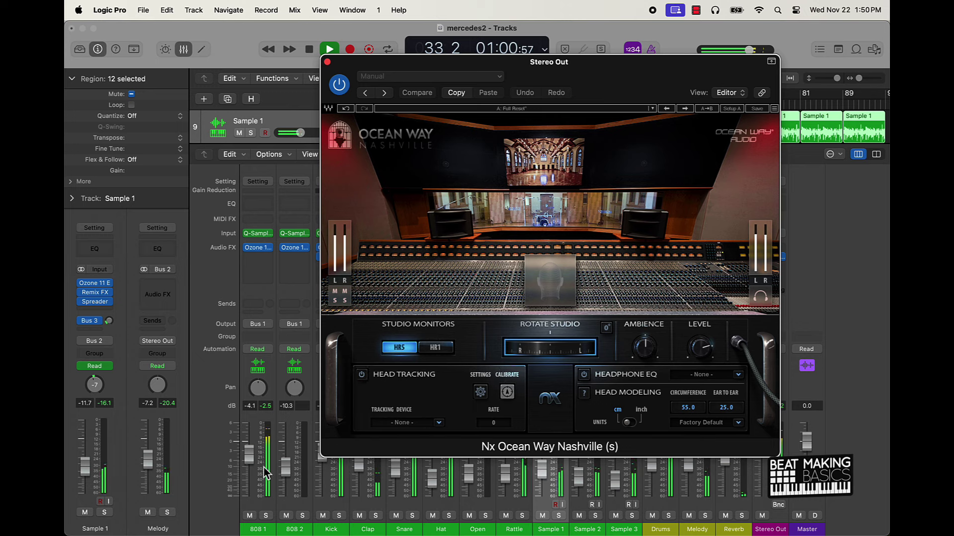
Raise the 808 1 level to -1.0 dB and the 808 2 level to -7.4 dB.
drag(252, 463, 252, 461)
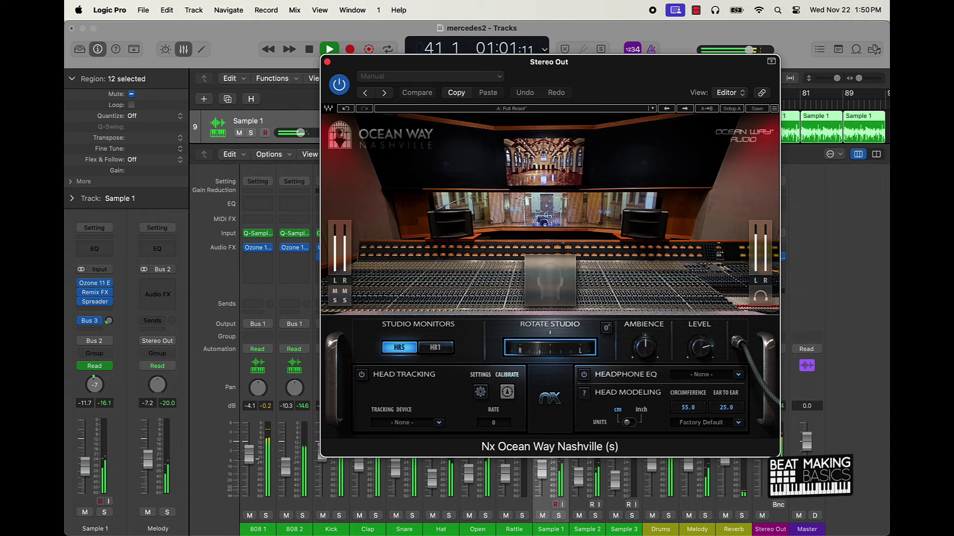
click(277, 473)
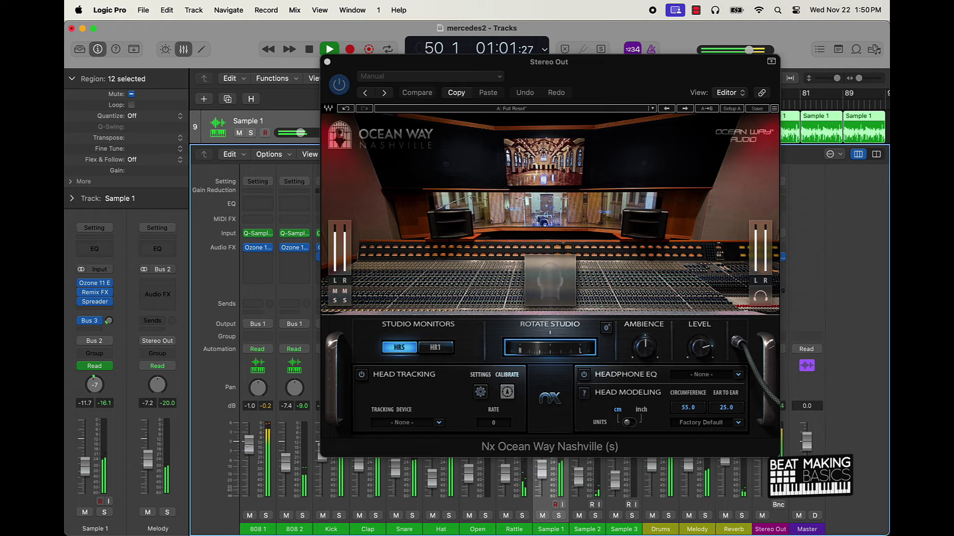
Insert the Waves RBass (s) plug-in on the 808 1 channel below its Ozone equalizer.
click(260, 262)
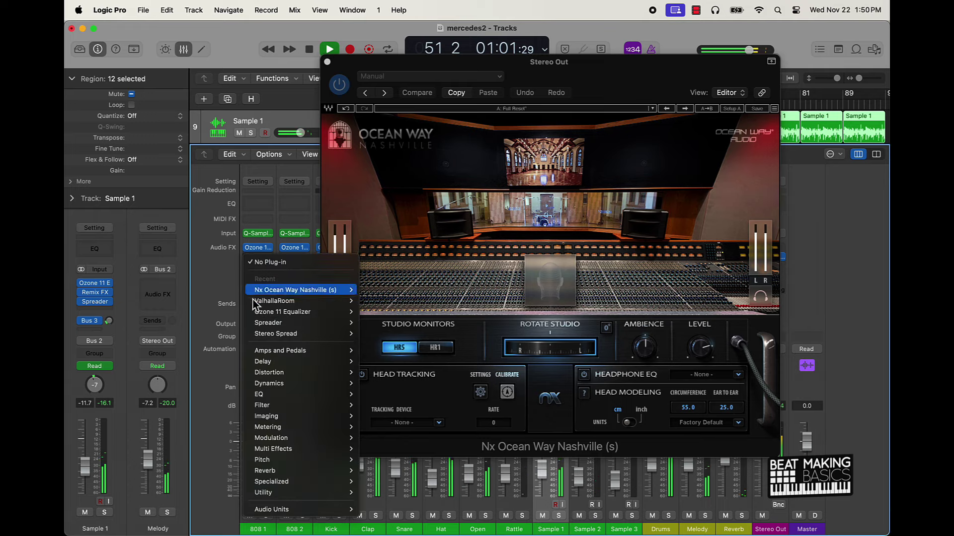
mouse_move(274, 509)
mouse_move(388, 515)
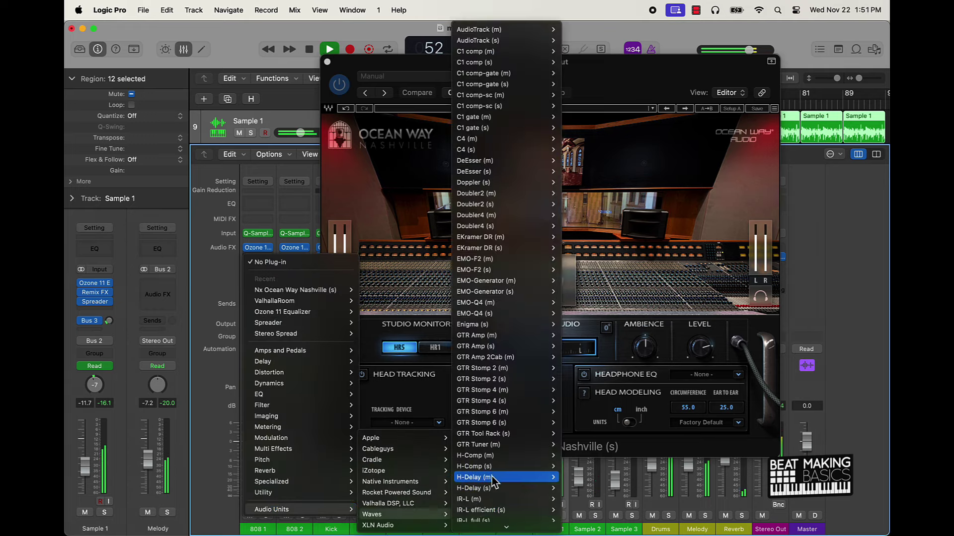
scroll(493, 475, down, 10)
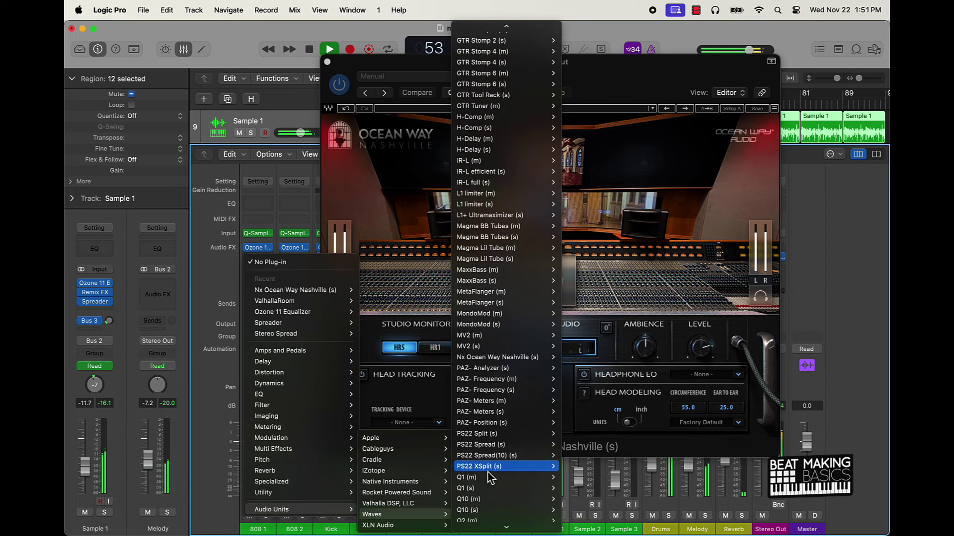
mouse_move(488, 472)
scroll(490, 477, down, 9)
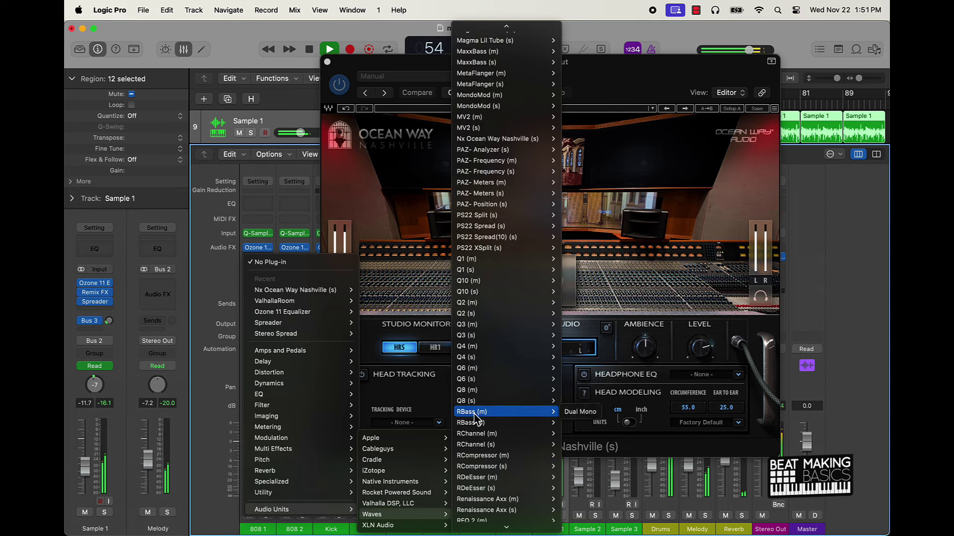
click(490, 423)
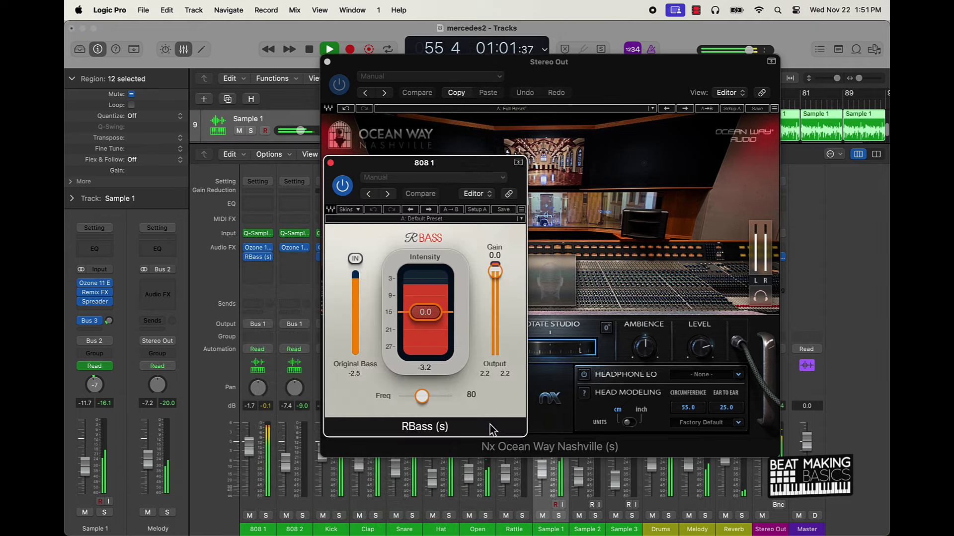
Set the 808 1 RBass frequency to 57 and intensity to -18.2, and lower the 808 1 level to -3.6 dB.
drag(423, 397, 378, 399)
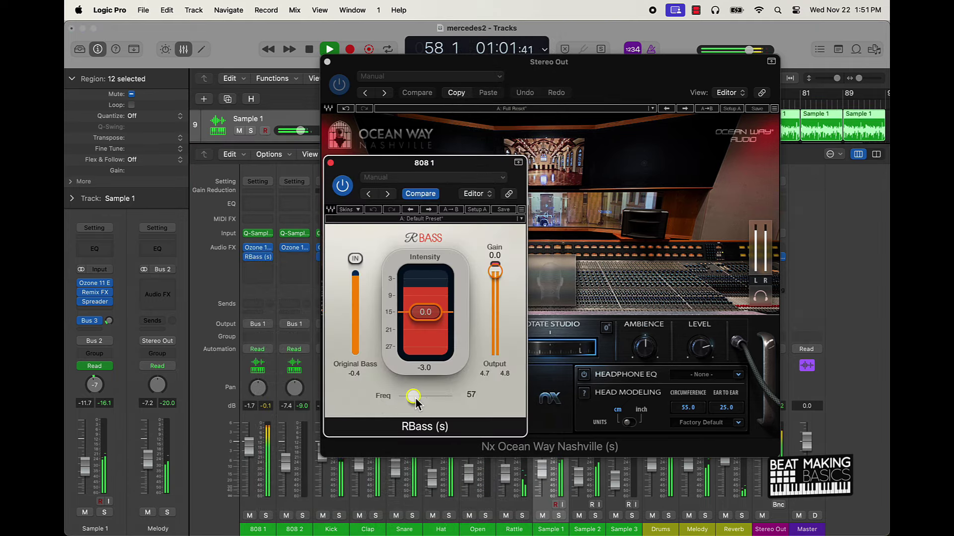
drag(425, 312, 419, 357)
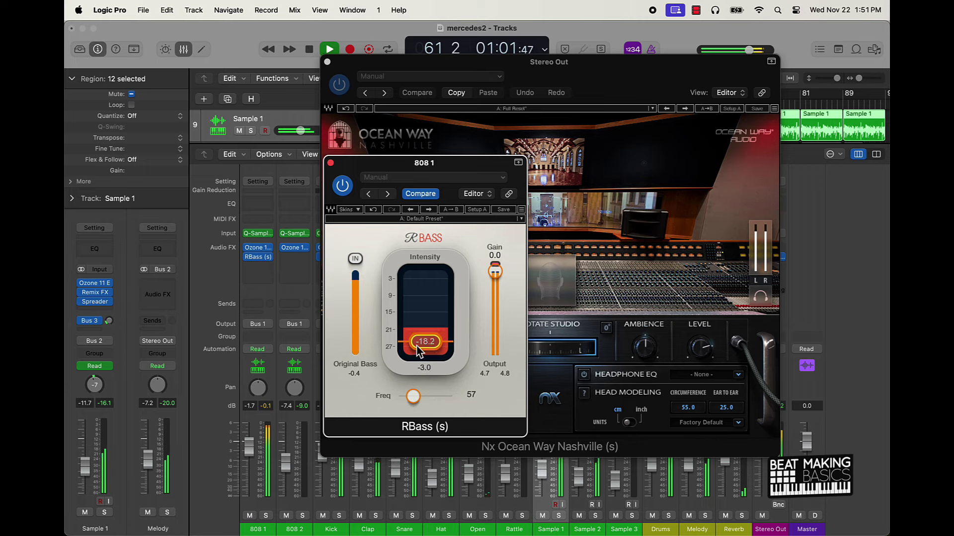
drag(255, 449, 255, 454)
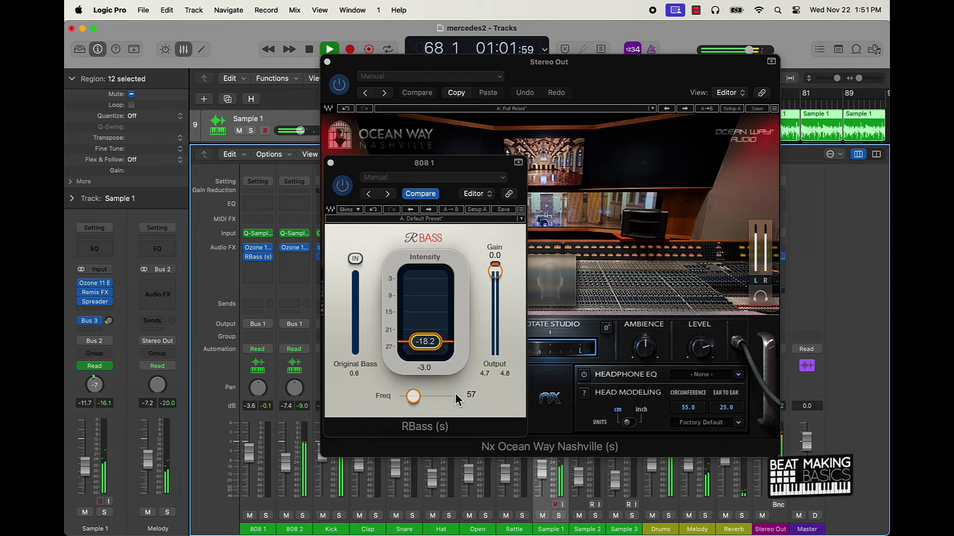
Move the Nx Ocean Way window clear of the 808 1 RBass, then set RBass to frequency 32 and intensity -18.5.
drag(367, 75, 453, 53)
click(357, 166)
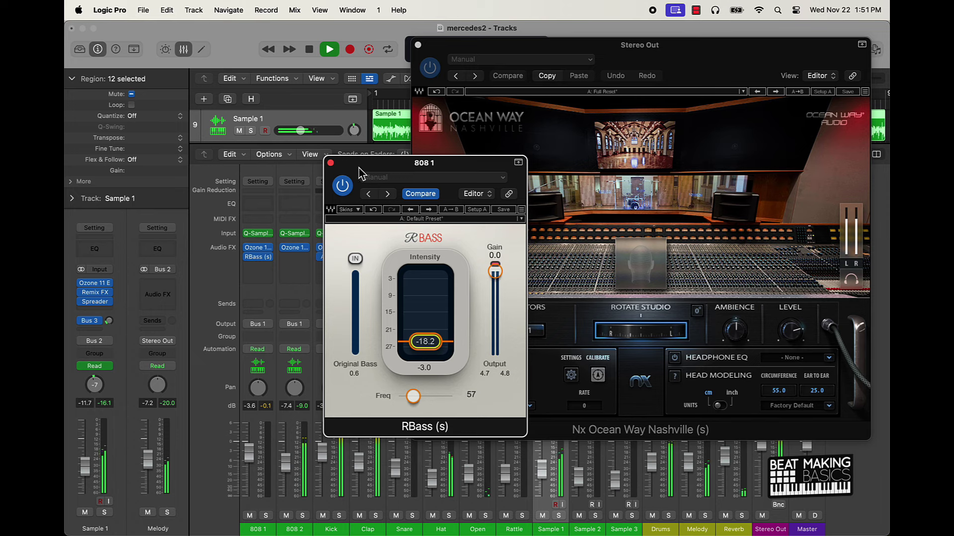
drag(426, 350, 439, 282)
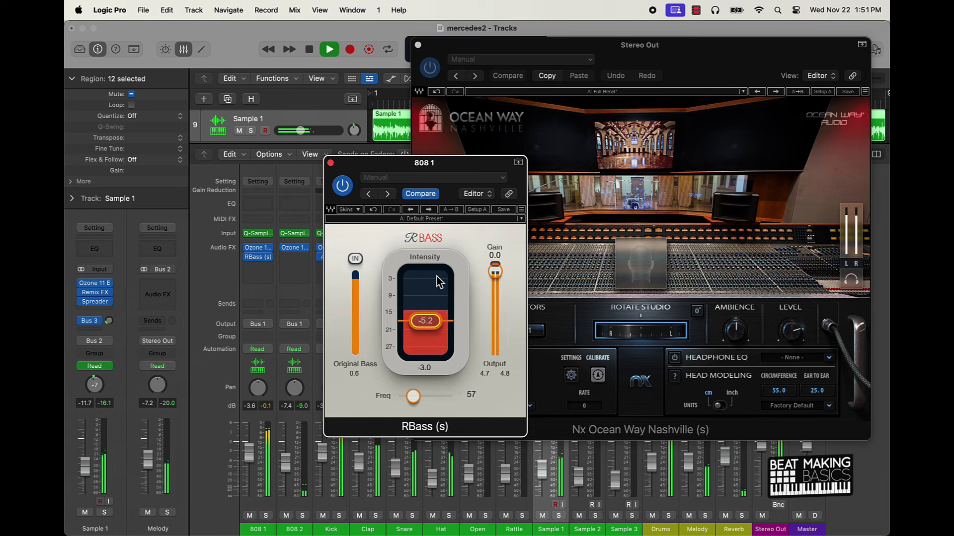
drag(413, 396, 386, 403)
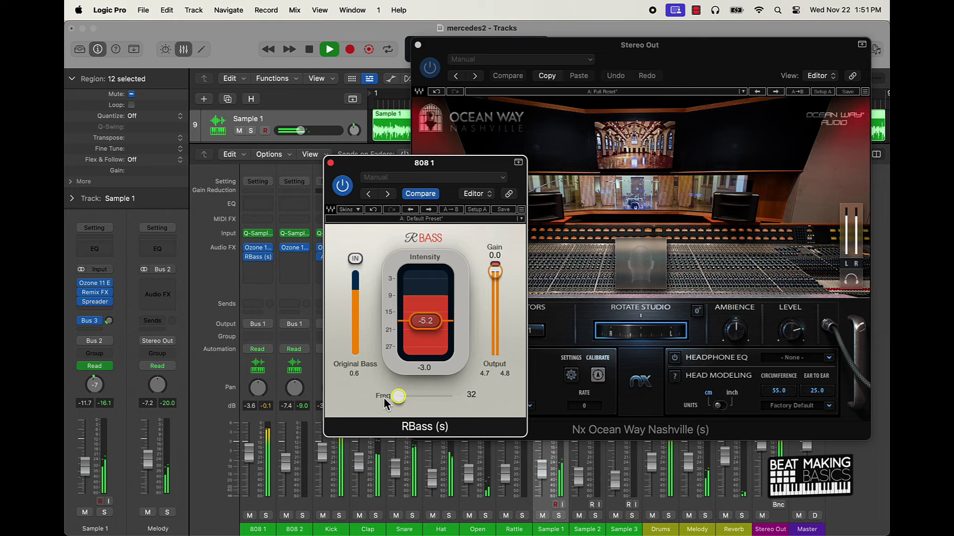
drag(427, 321, 422, 361)
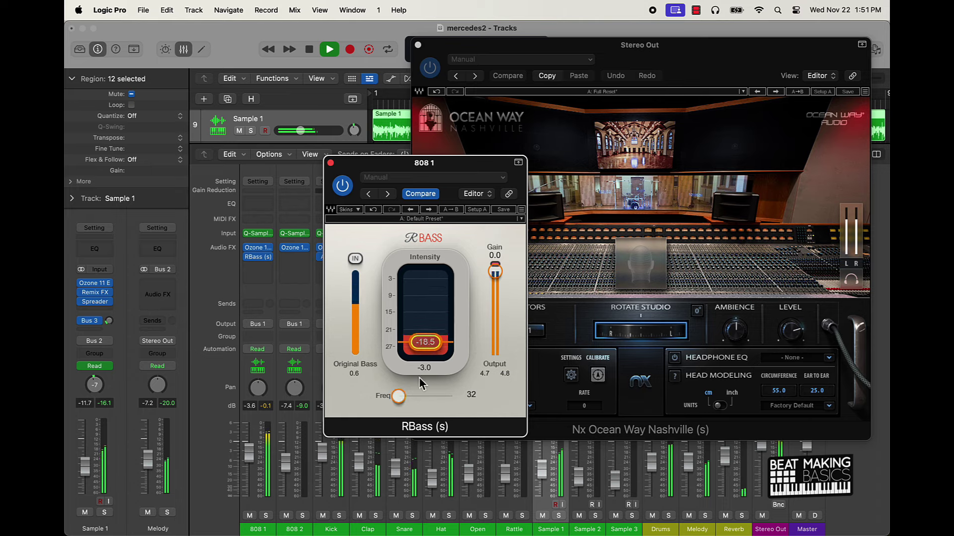
Compare the 808 1 sound with and without RBass, and raise the RBass frequency to 83.
drag(399, 401, 435, 398)
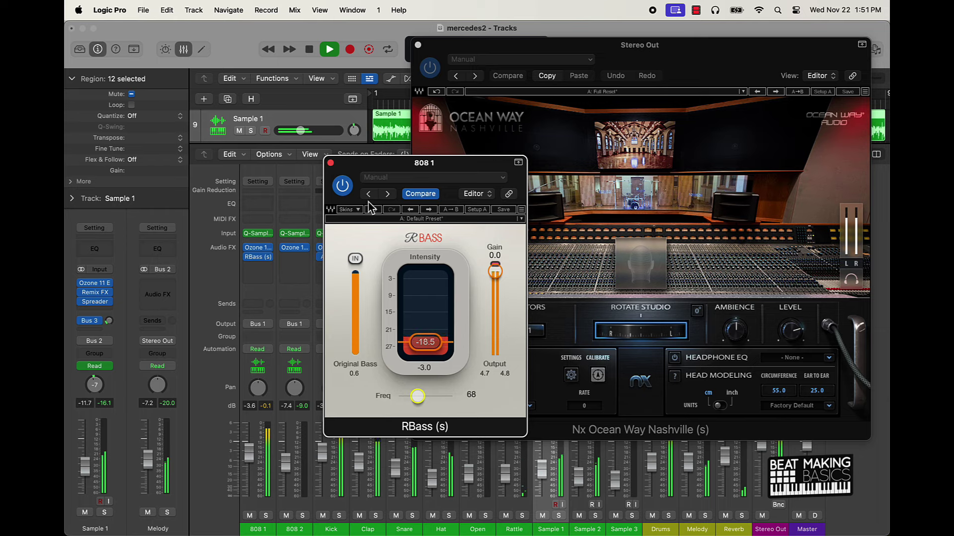
click(344, 188)
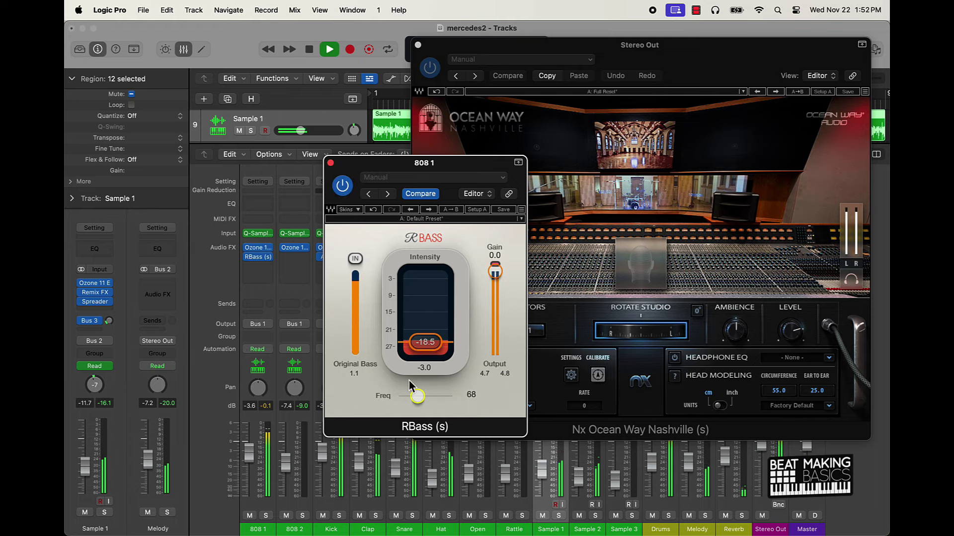
drag(417, 396, 439, 397)
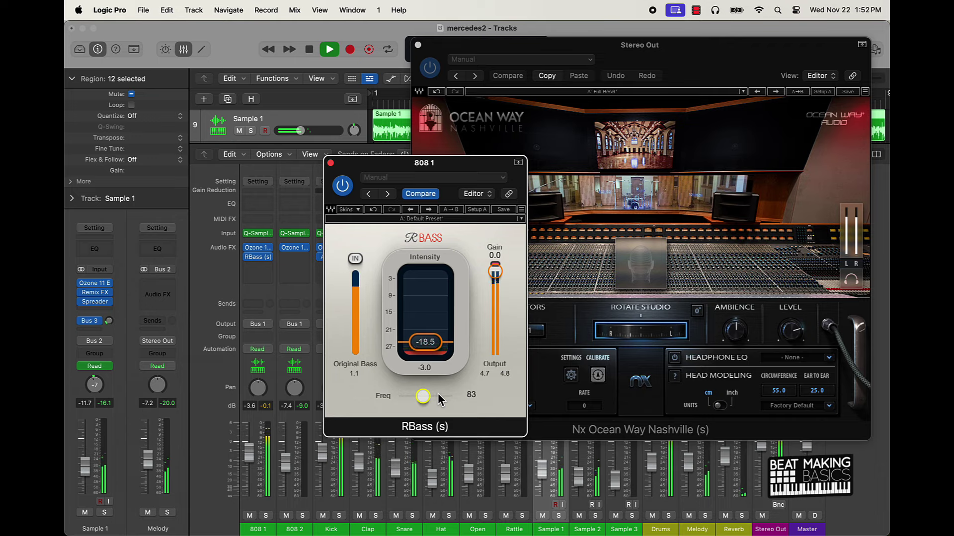
Open the 808 1 Ozone equalizer beside RBass, and set RBass to frequency 42 and intensity -13.1.
click(258, 247)
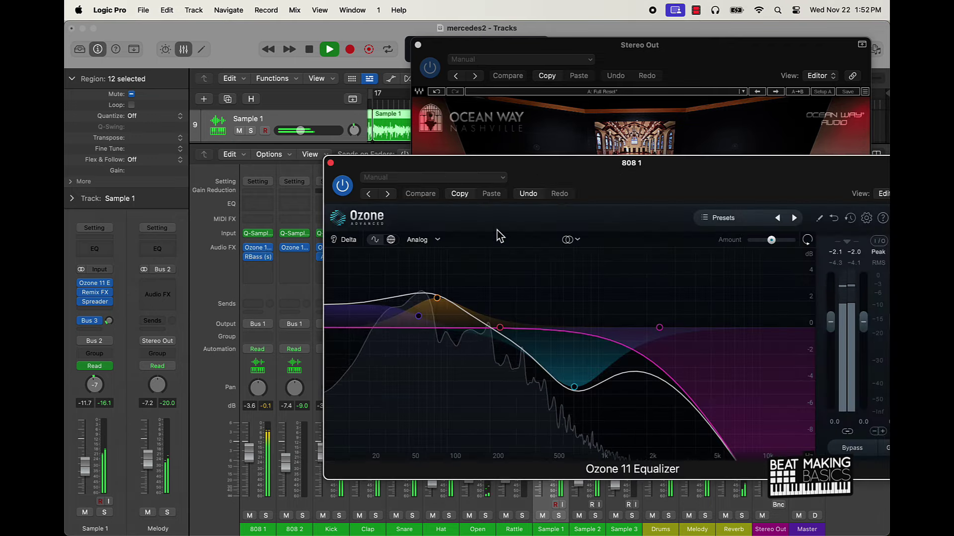
drag(611, 174, 755, 86)
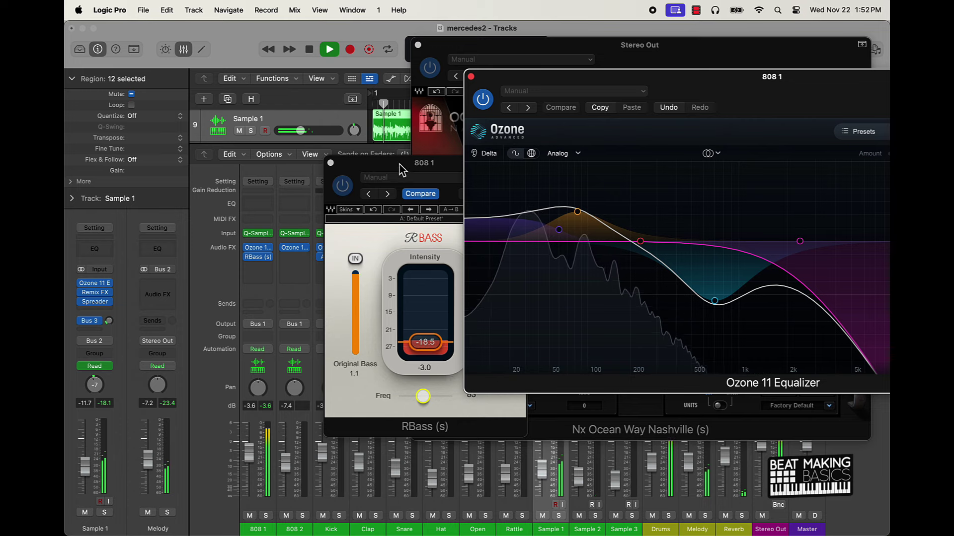
drag(400, 165, 325, 155)
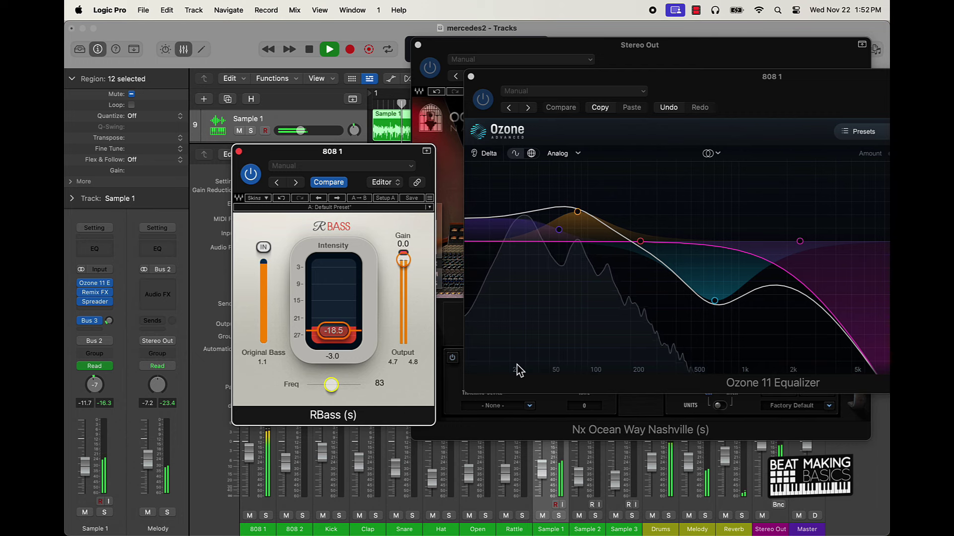
drag(330, 386, 254, 378)
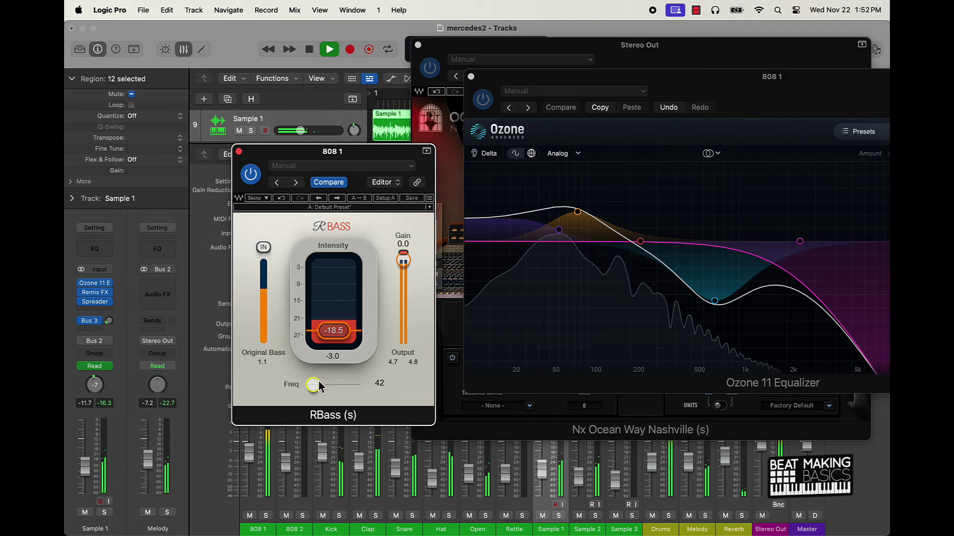
drag(333, 330, 335, 310)
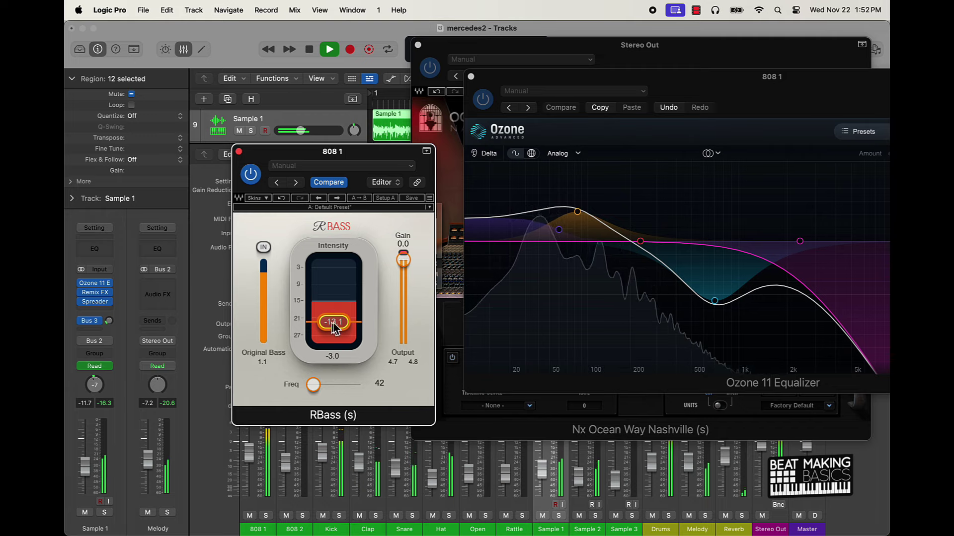
Reduce the bell boost in the 808 1 Ozone equalizer and set its low shelf to 83 Hz with 0.7 dB gain.
drag(577, 212, 577, 243)
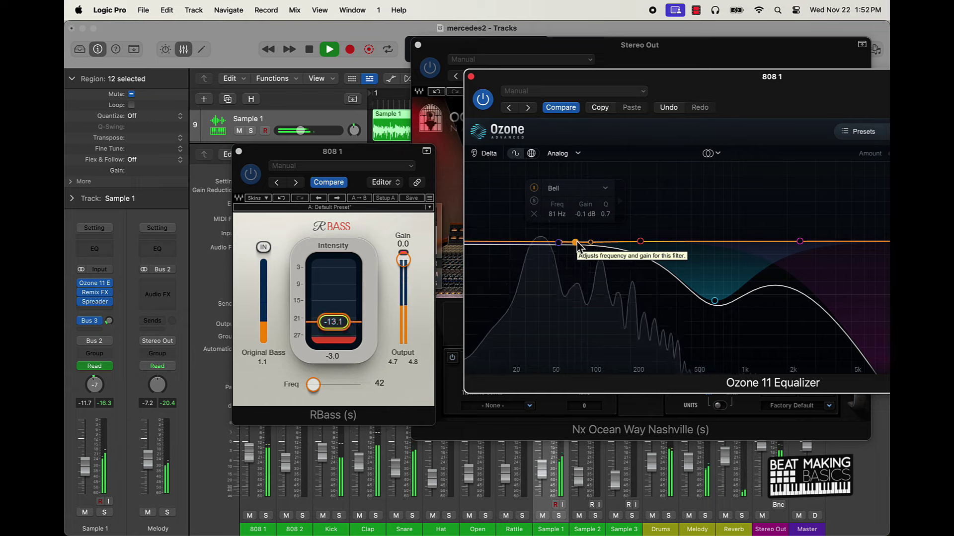
mouse_move(578, 242)
mouse_down()
mouse_move(580, 225)
mouse_move(617, 212)
mouse_move(604, 228)
mouse_move(559, 241)
mouse_move(578, 235)
mouse_up()
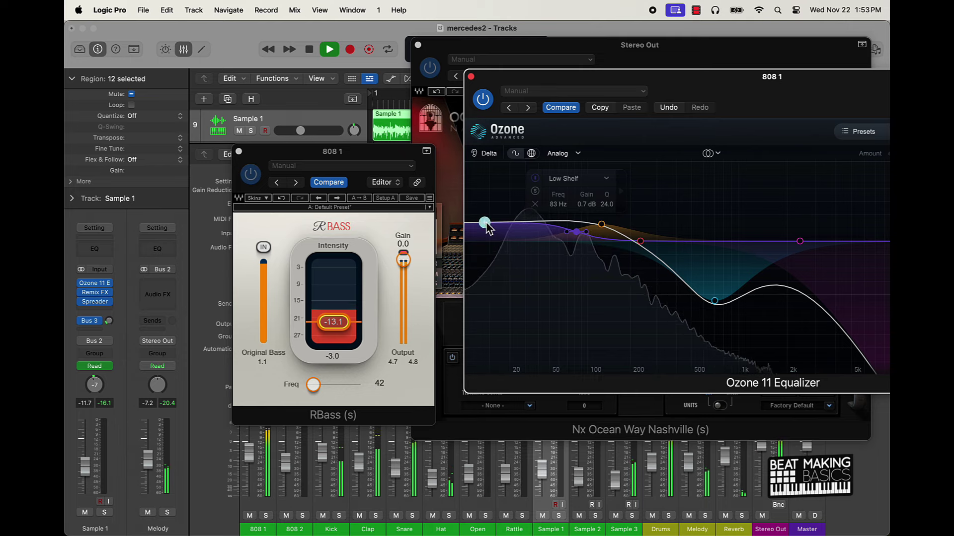
Add a flat high-pass filter at 23 Hz with a 12 dB/oct slope to the 808 1 Ozone equalizer.
click(493, 241)
click(540, 188)
mouse_move(546, 269)
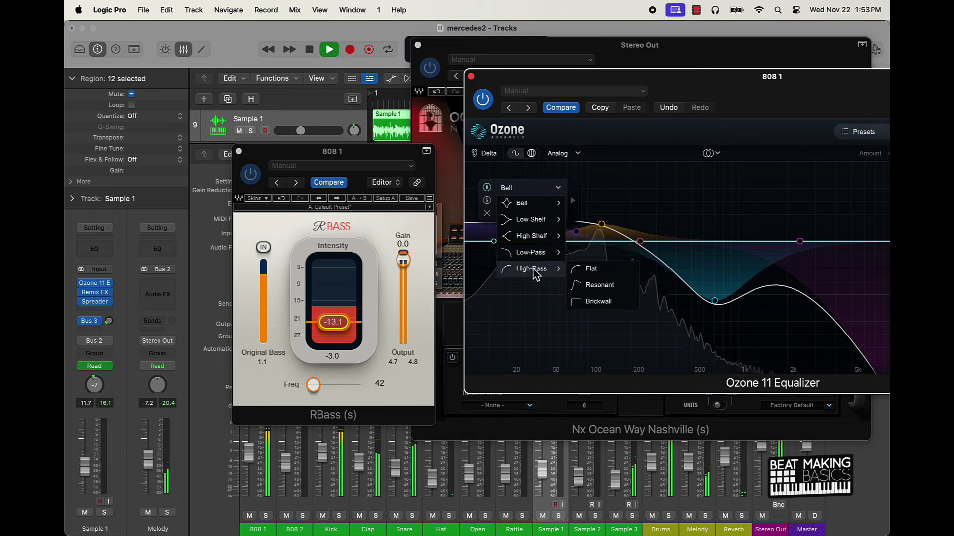
click(590, 270)
scroll(509, 244, up, 1)
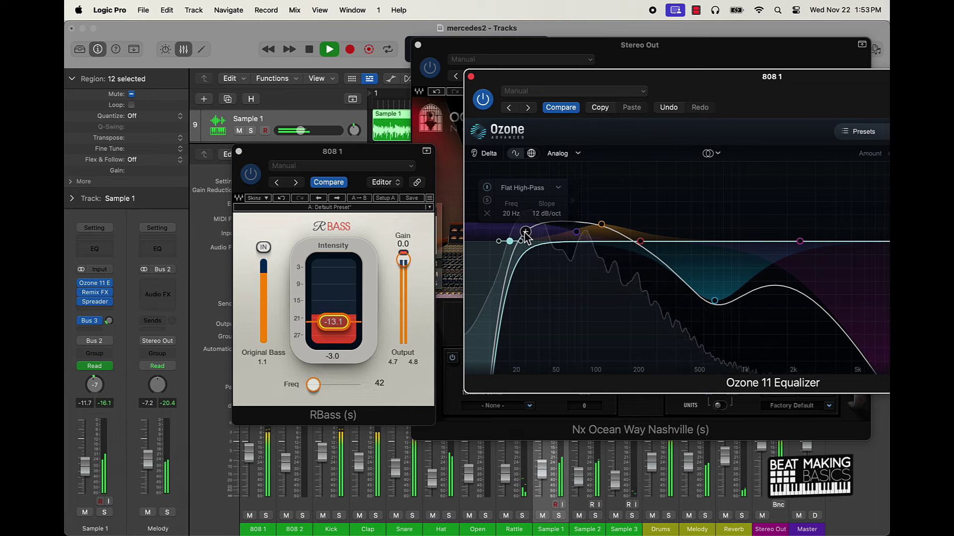
drag(527, 243, 519, 244)
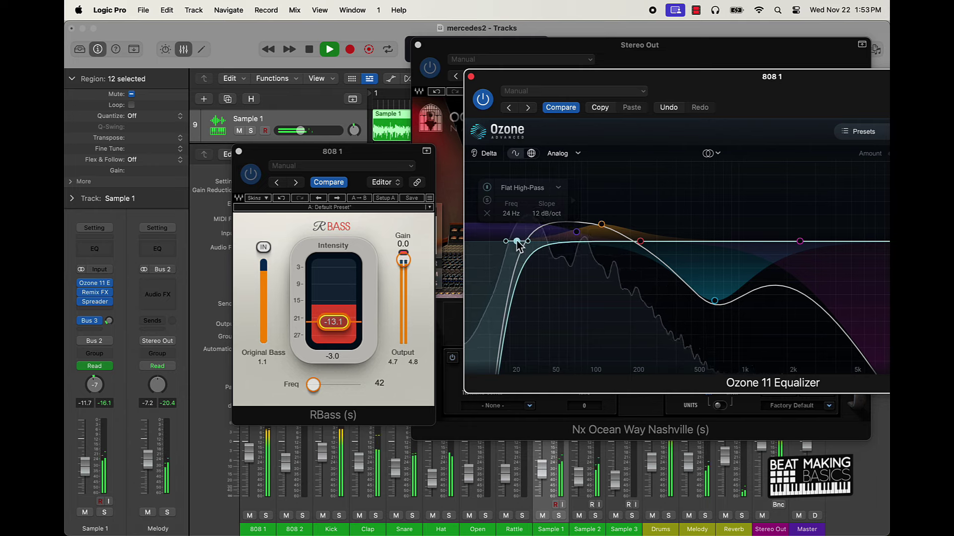
Close the 808 1 plug-in windows, bypass Nx Ocean Way on Stereo Out, and move its window clear of the 808 channels.
click(239, 151)
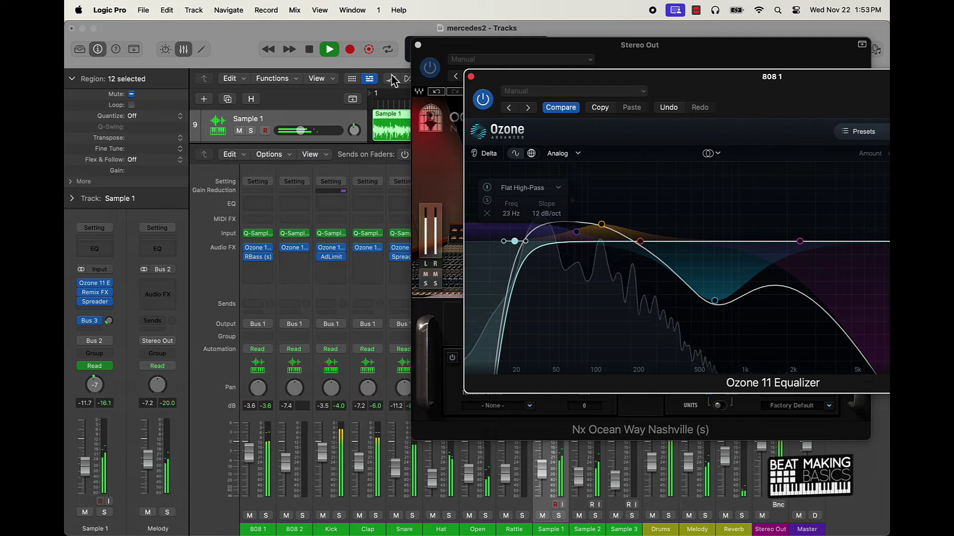
click(471, 78)
drag(698, 48, 618, 32)
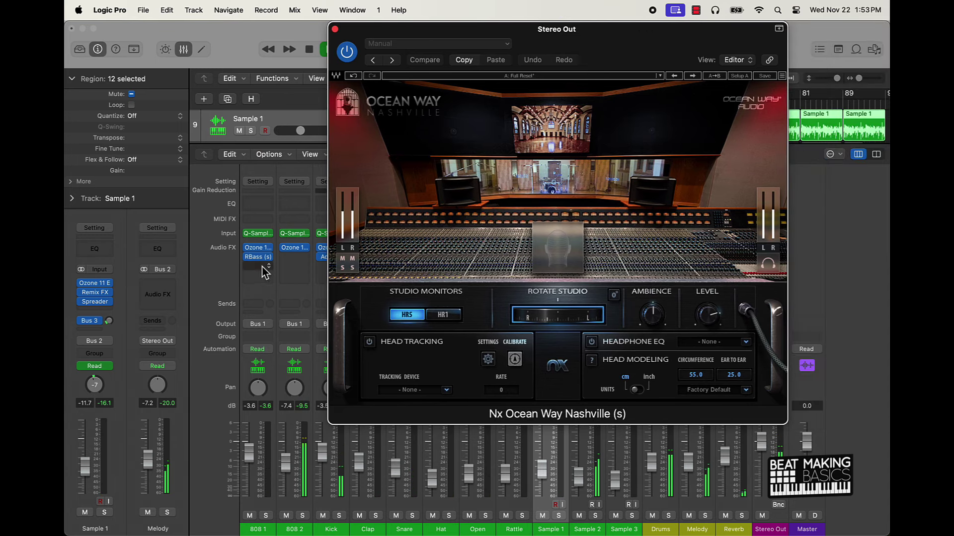
drag(731, 33, 628, 34)
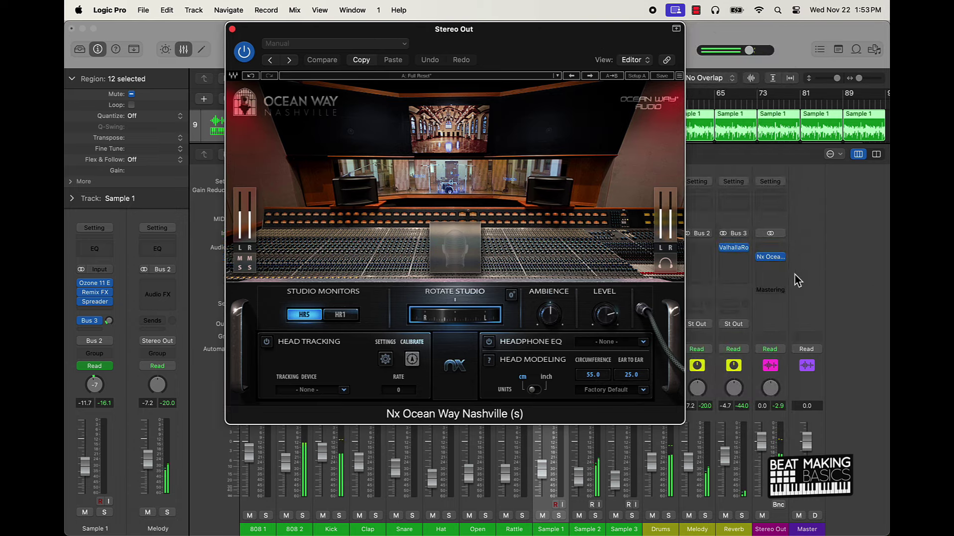
click(762, 265)
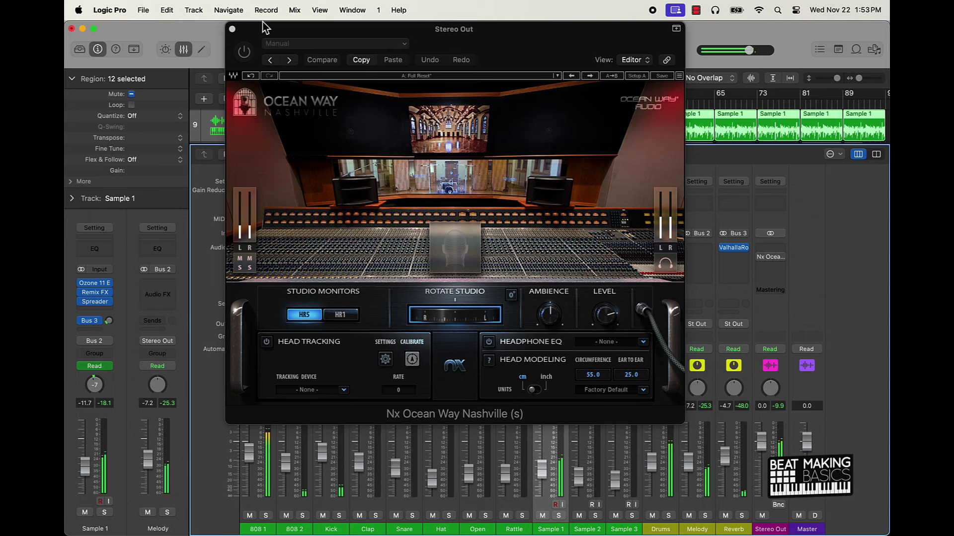
drag(247, 35, 446, 19)
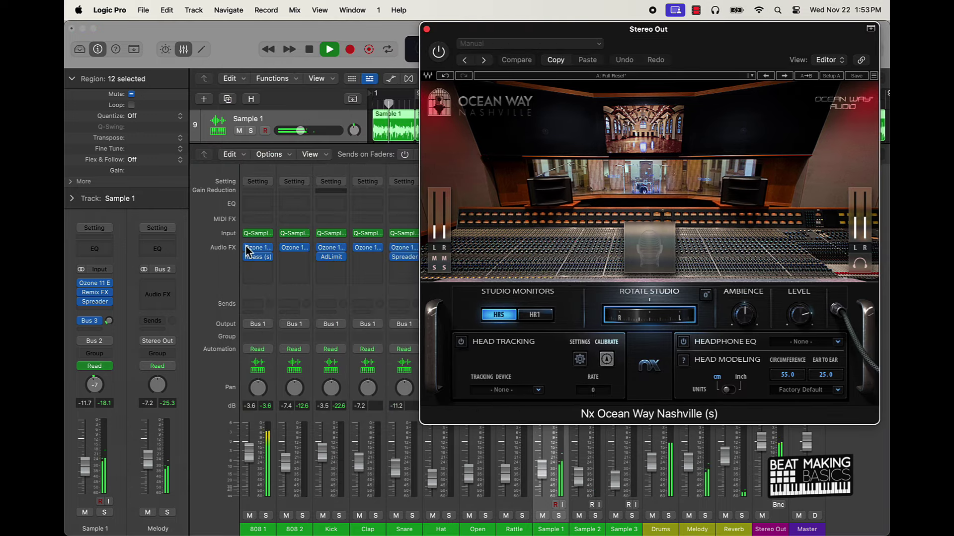
Reorder the 808 1 effects so the Ozone equalizer sits below RBass, and open the equalizer.
drag(259, 254, 257, 255)
drag(256, 273, 255, 269)
click(257, 267)
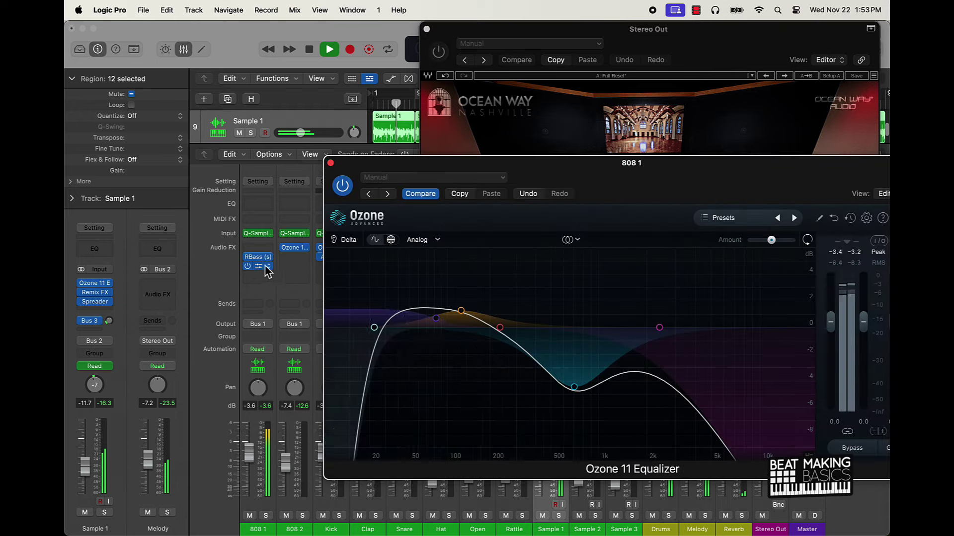
Set the 808 1 equalizer's high-pass to 20 Hz and its low shelf gain to 0.1 dB, then close its window.
click(373, 328)
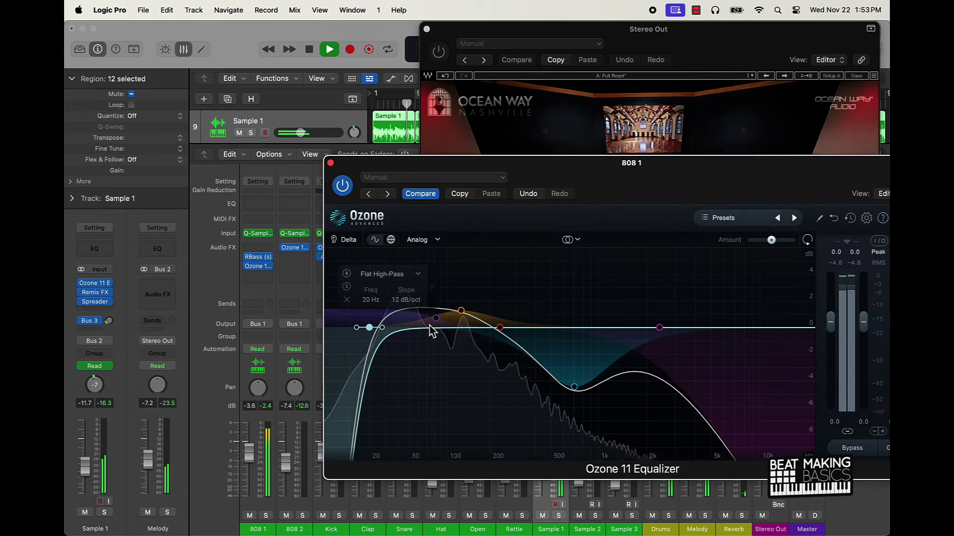
drag(438, 321, 447, 329)
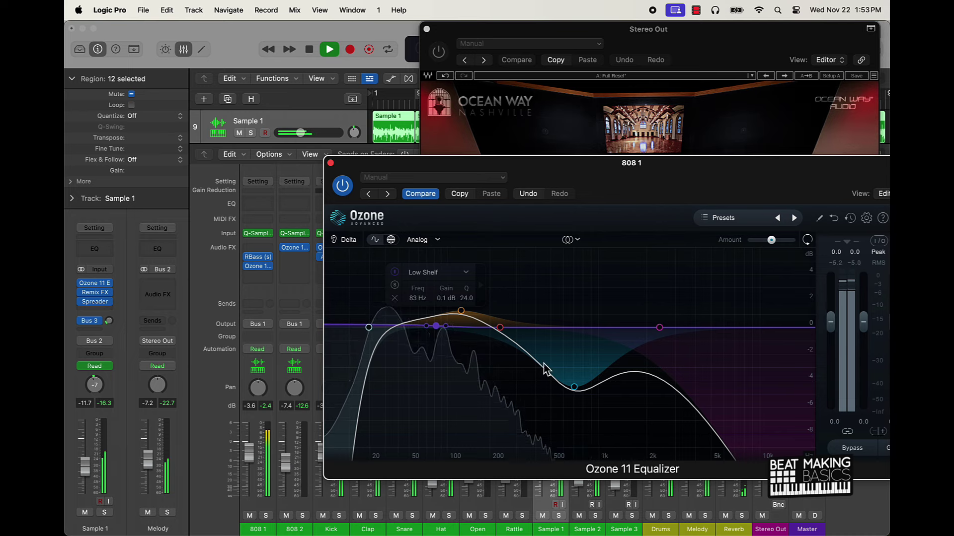
click(330, 163)
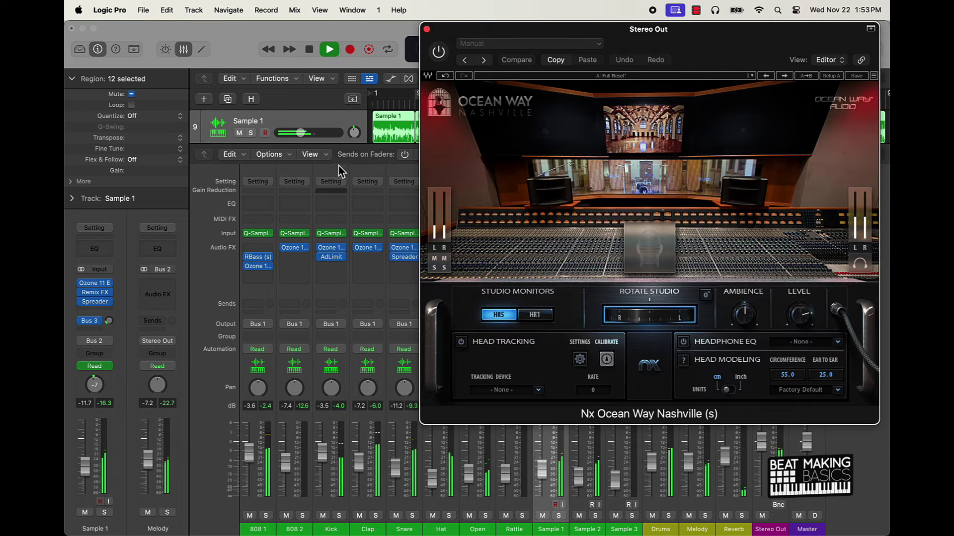
Replace the Nx Ocean Way window with the 808 1 Quick Sampler, and raise the Master level to 6.0 dB.
click(426, 29)
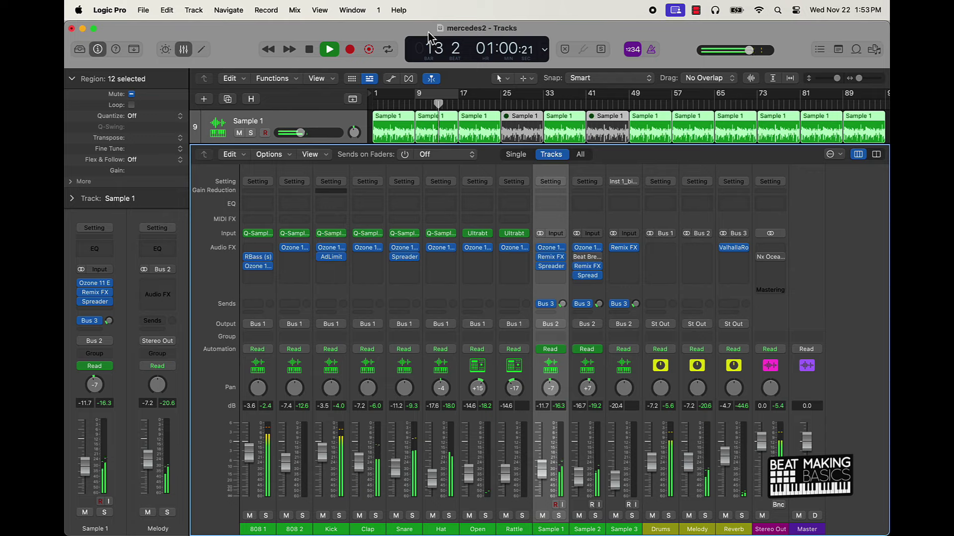
click(258, 233)
drag(453, 330, 447, 325)
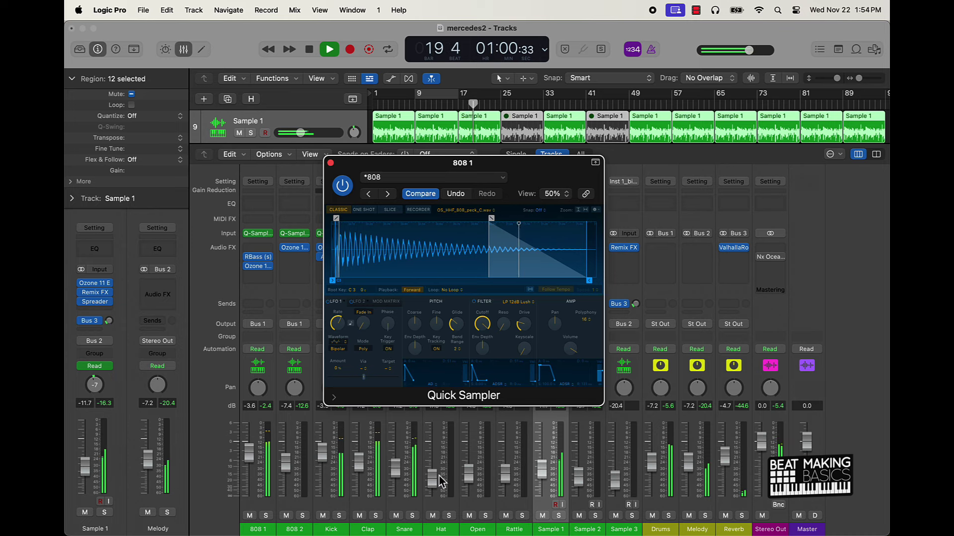
drag(806, 440, 807, 422)
click(492, 429)
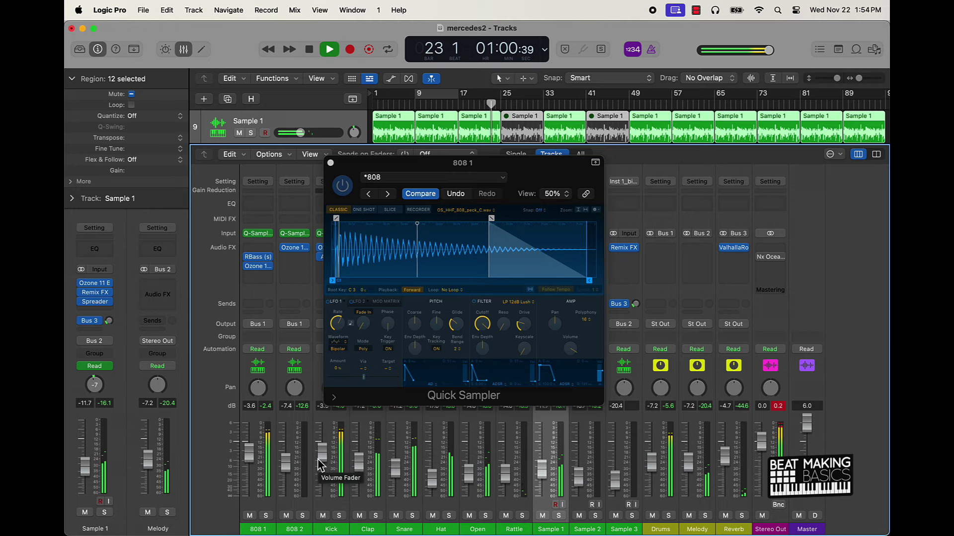
Bypass RBass on the 808 1 channel and raise the 808 1 level to -2.4 dB.
drag(317, 458, 317, 457)
click(247, 256)
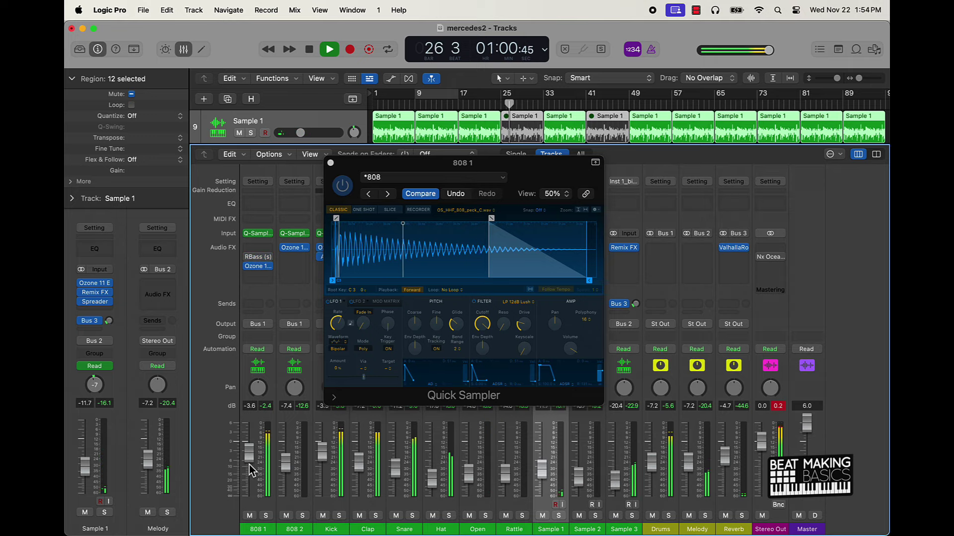
drag(248, 463, 249, 458)
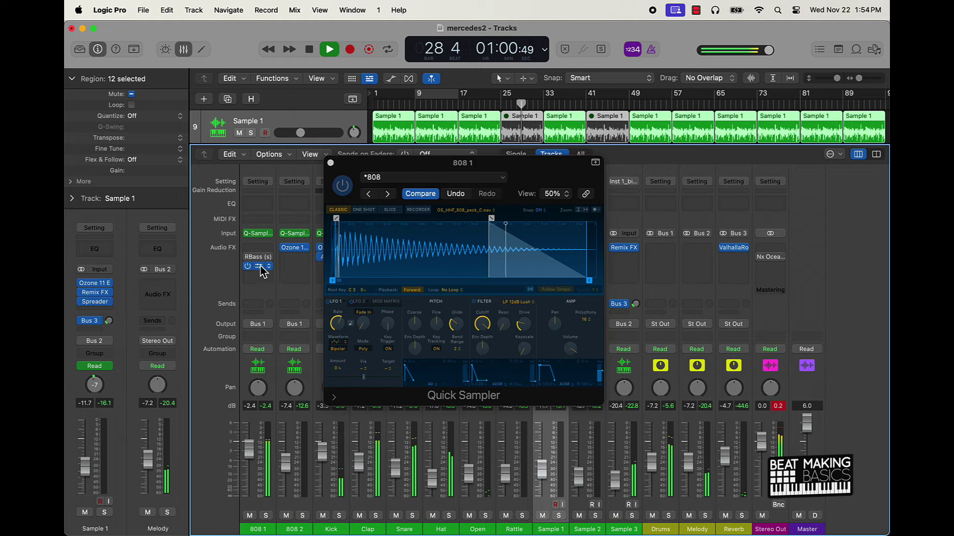
Remove RBass from the 808 1 channel and shorten the 808 sample's fade-in to 0 s in Quick Sampler.
mouse_move(246, 268)
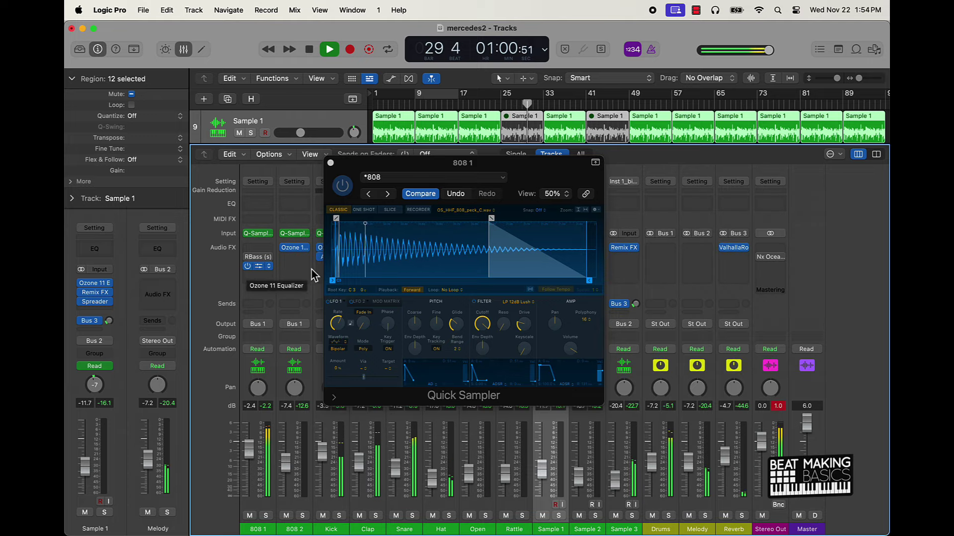
click(269, 266)
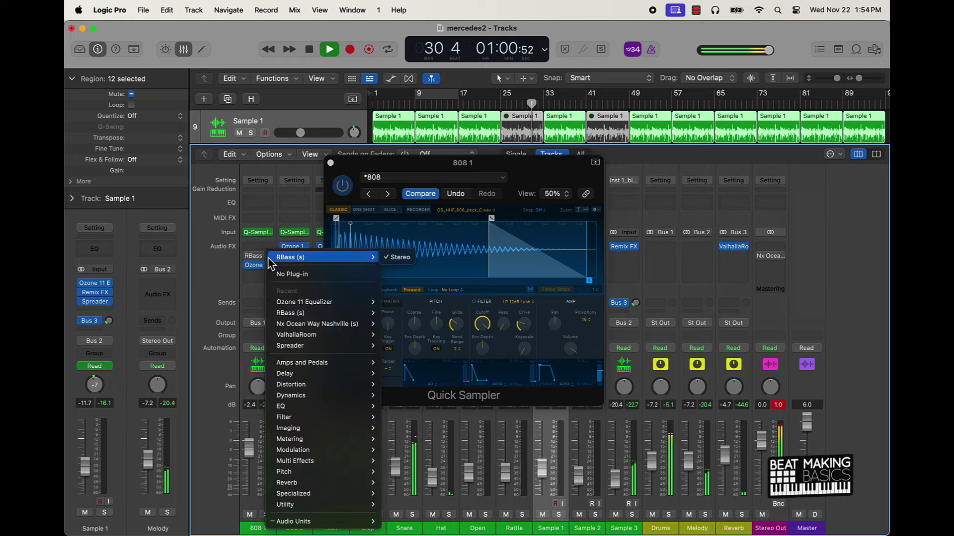
click(296, 274)
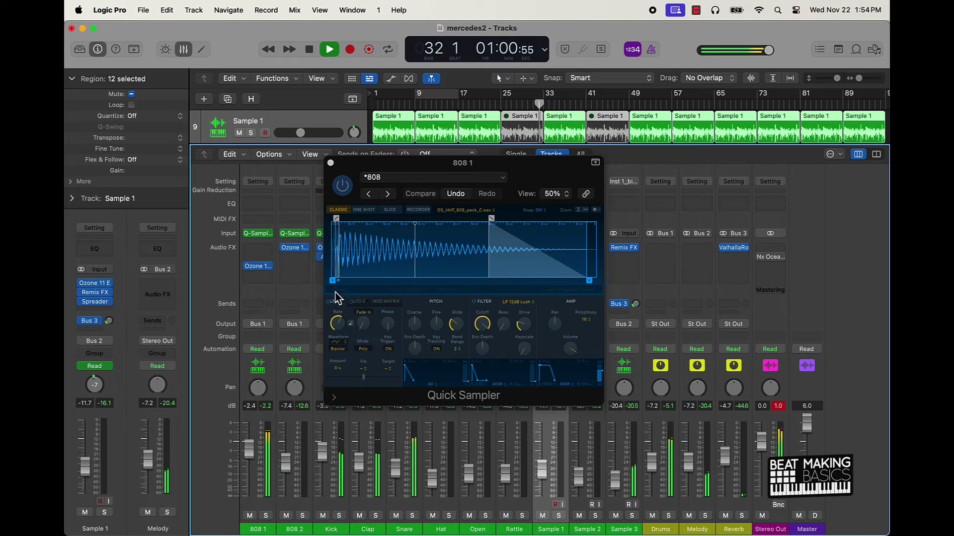
click(336, 230)
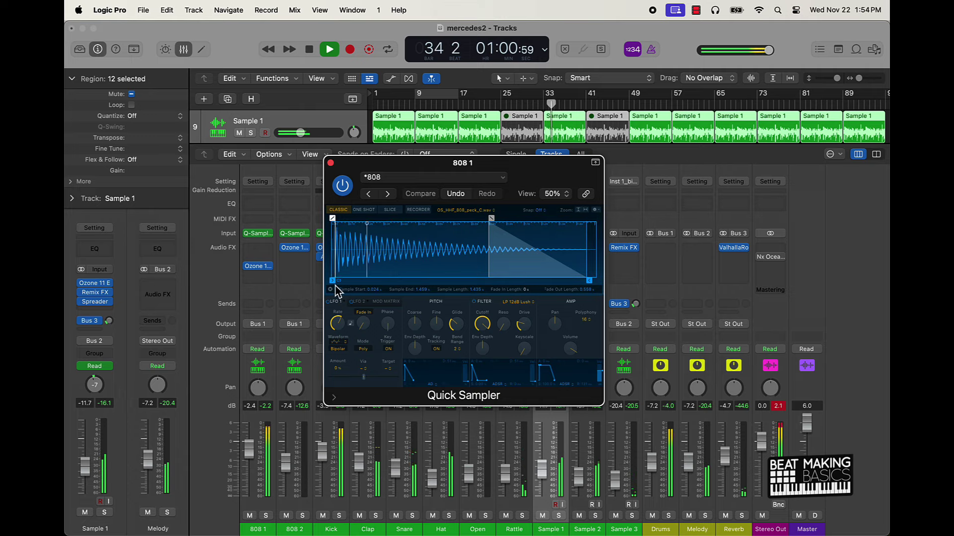
Set the 808 sample's start to 0 s and its fade-out to 0.364 s in Quick Sampler, closing the plug-in window.
drag(335, 286, 315, 284)
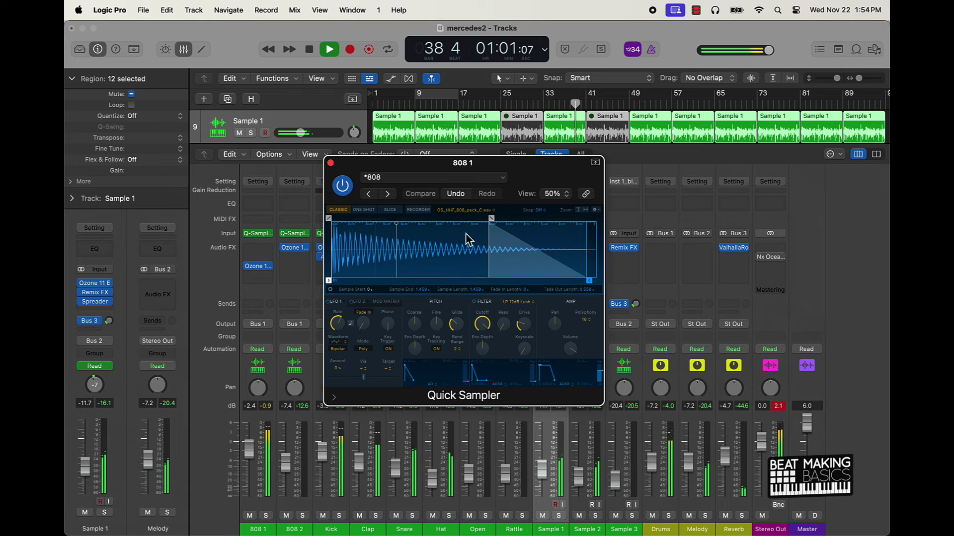
mouse_move(491, 218)
mouse_down()
mouse_move(537, 217)
mouse_move(525, 217)
mouse_up()
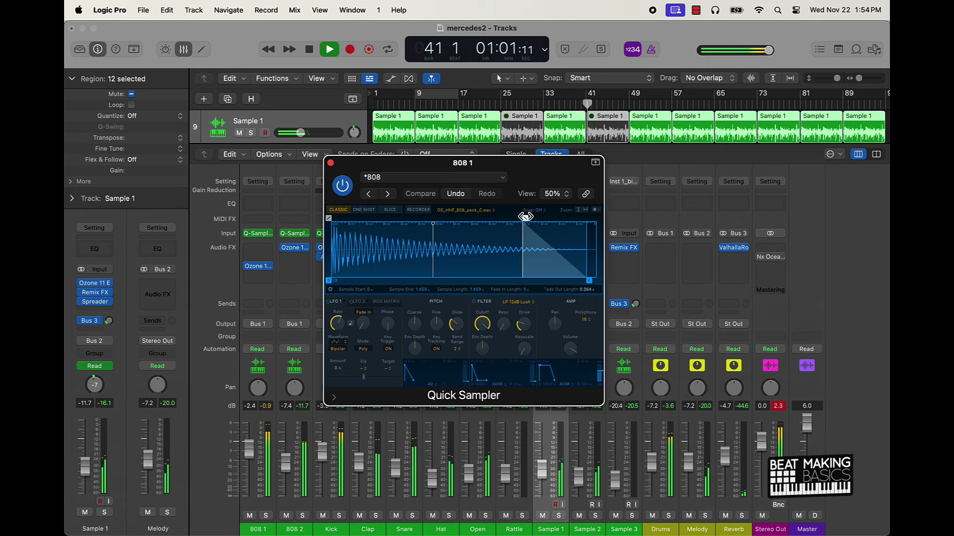
click(330, 163)
Clear the Stereo Out peak reading and reset the Master level to 0.0 dB, replaying from about bar 55.
click(778, 408)
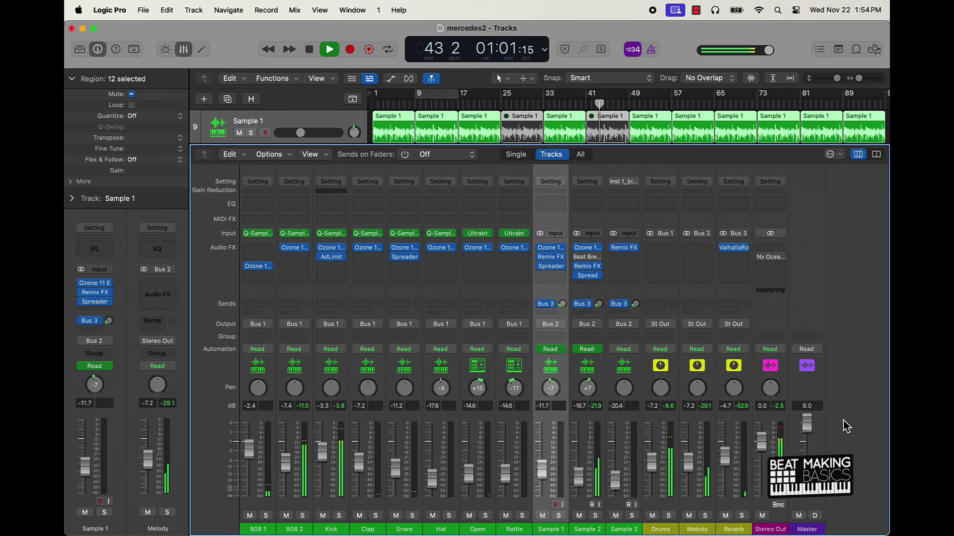
alt+click(810, 427)
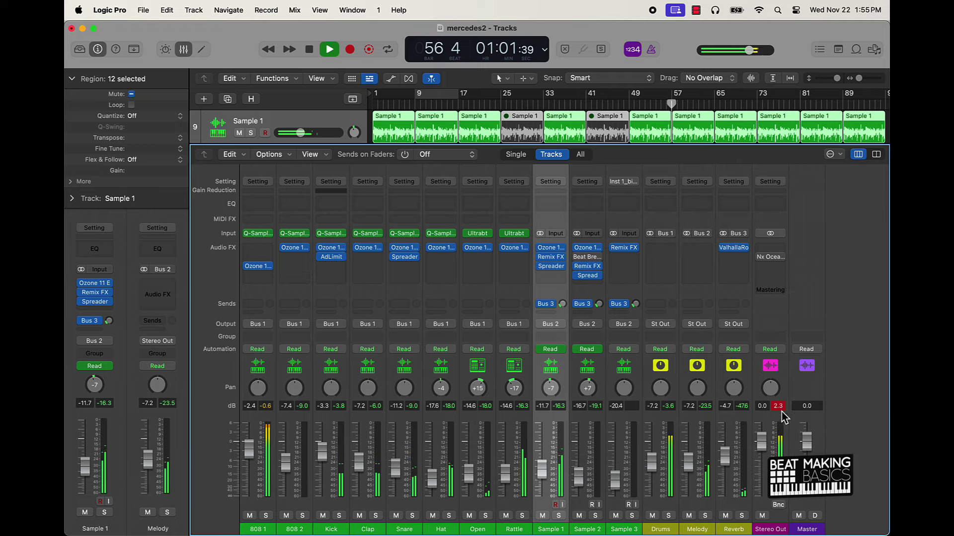
click(665, 102)
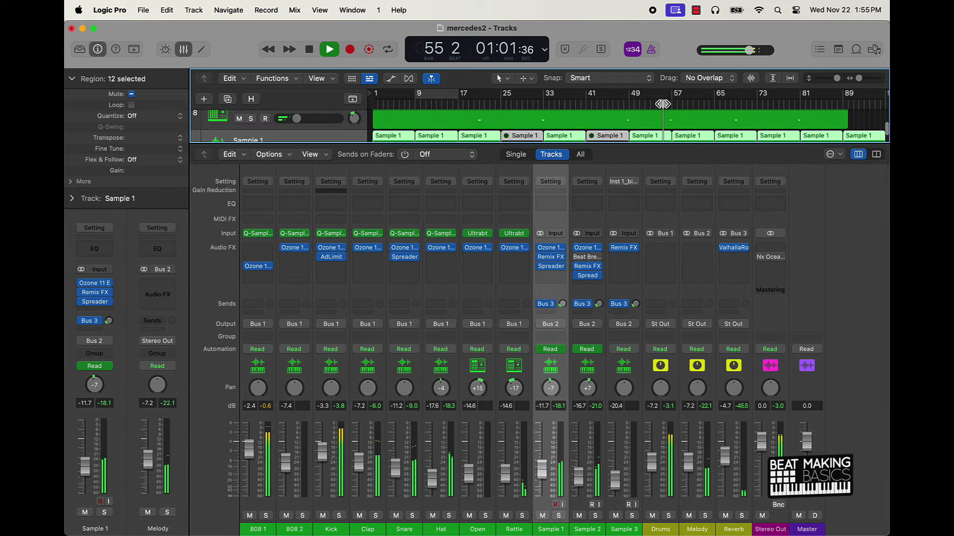
Hide the mixer and play the end of the bar 49 808 1 region from about bar 56.
click(184, 49)
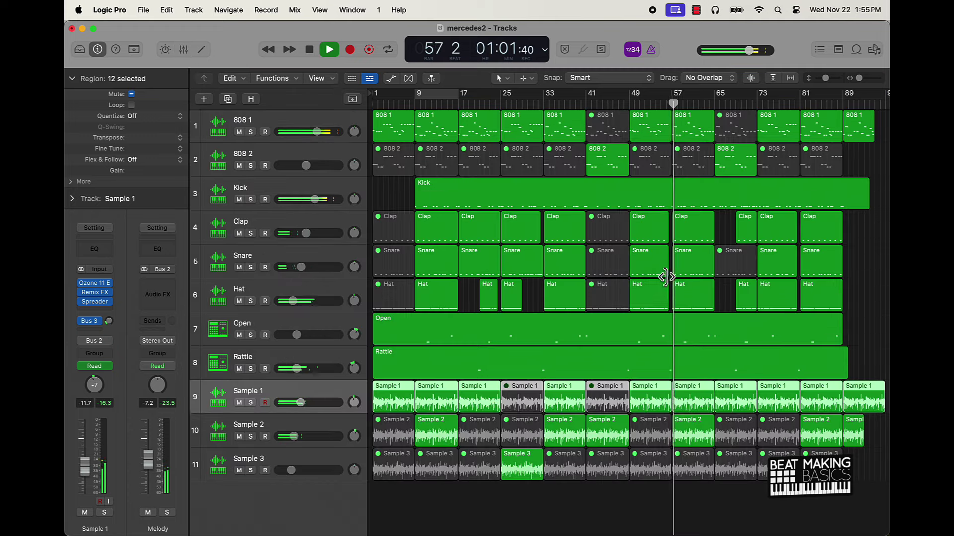
key(space)
scroll(693, 268, up, 6)
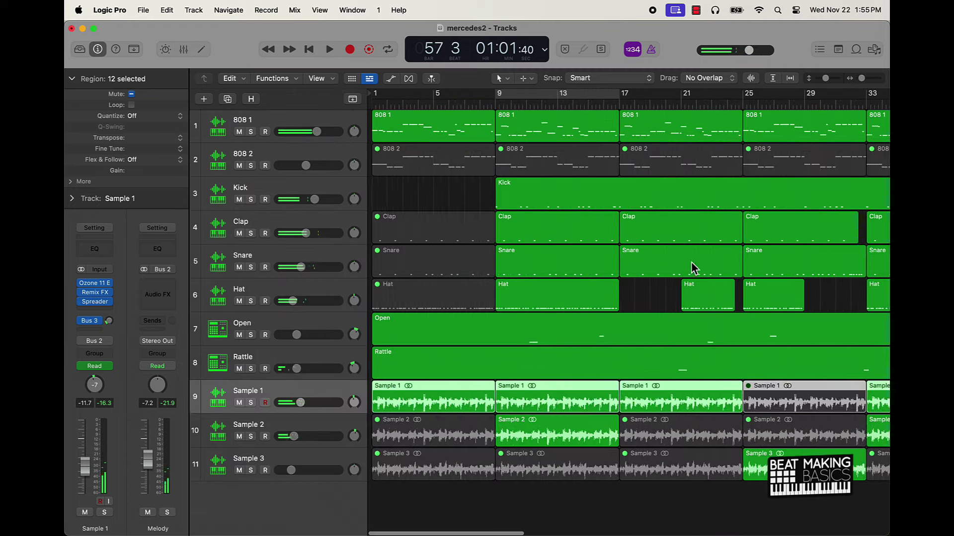
scroll(691, 260, right, 5)
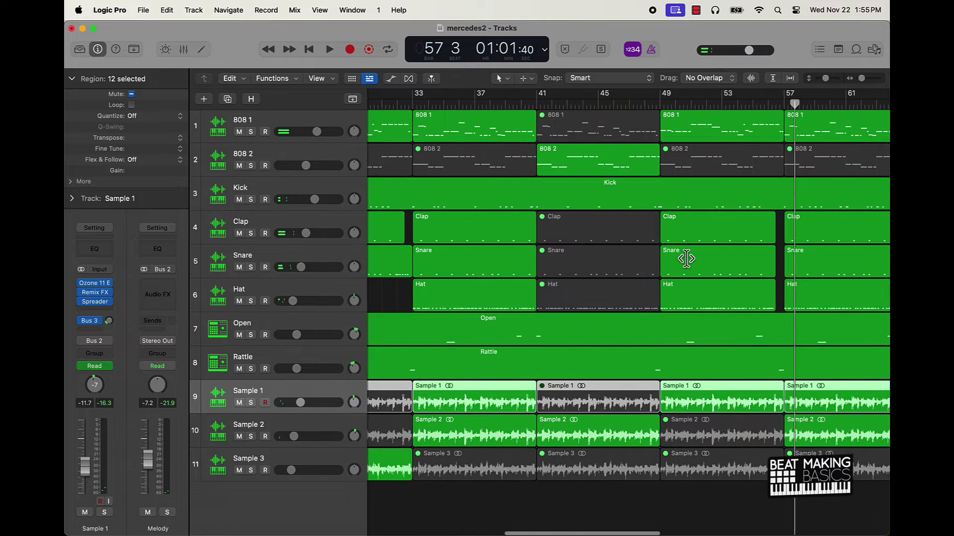
click(698, 135)
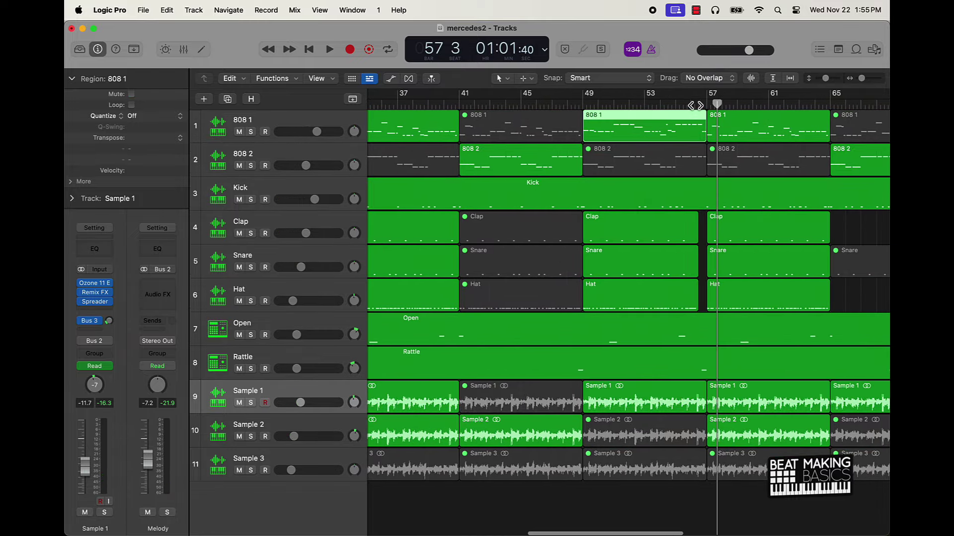
click(695, 106)
key(space)
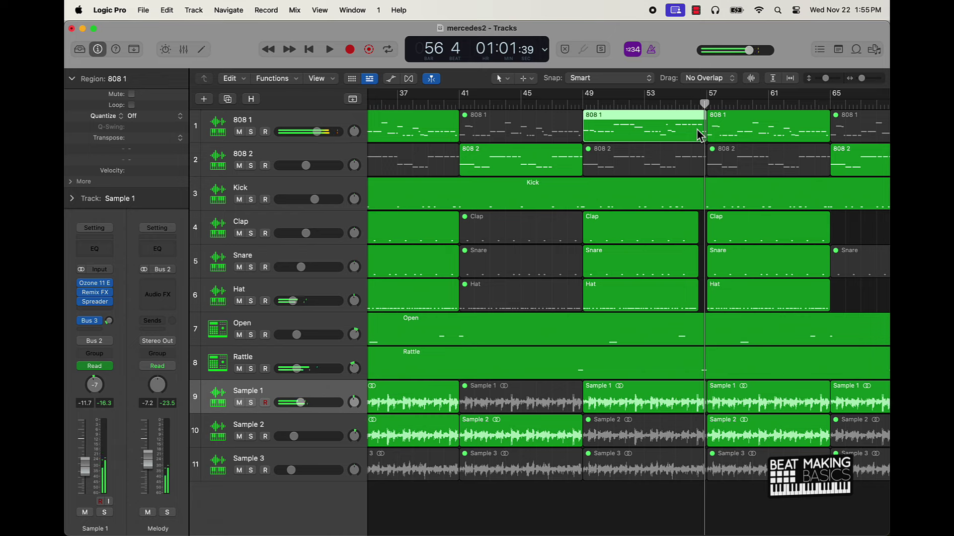
Transpose the pair of notes at the end of the bar 49 808 1 region up an octave to D4 and C4, and replay.
double_click(699, 134)
ctrl+alt+click(750, 483)
click(757, 366)
mouse_move(765, 452)
mouse_down()
mouse_move(768, 437)
mouse_move(768, 446)
mouse_move(773, 438)
mouse_move(797, 450)
mouse_move(793, 433)
mouse_move(779, 448)
mouse_up()
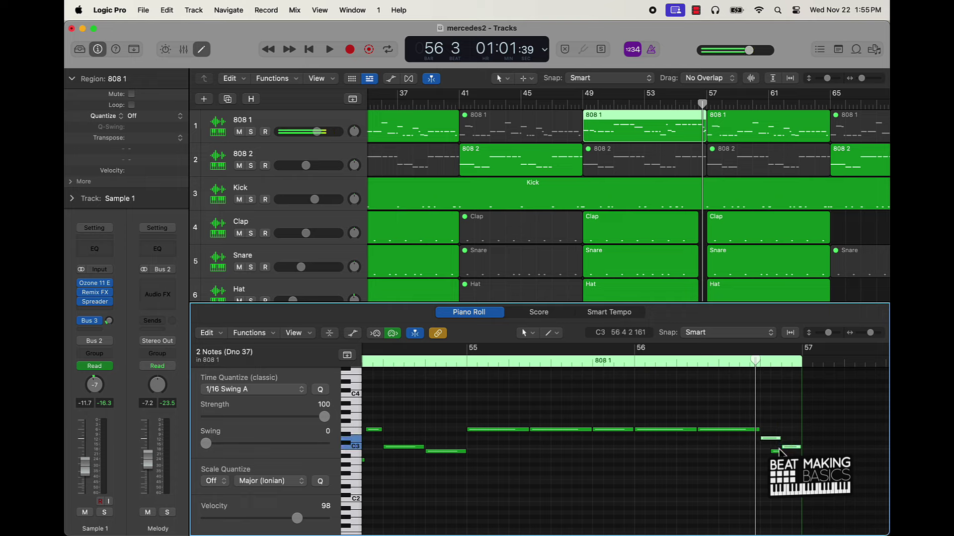
key(alt+shift+Up)
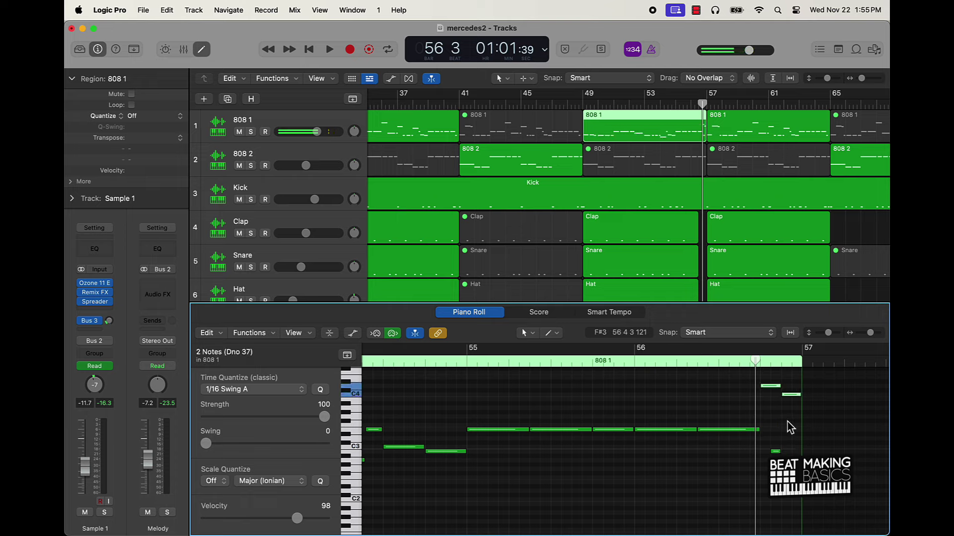
scroll(785, 397, down, 1)
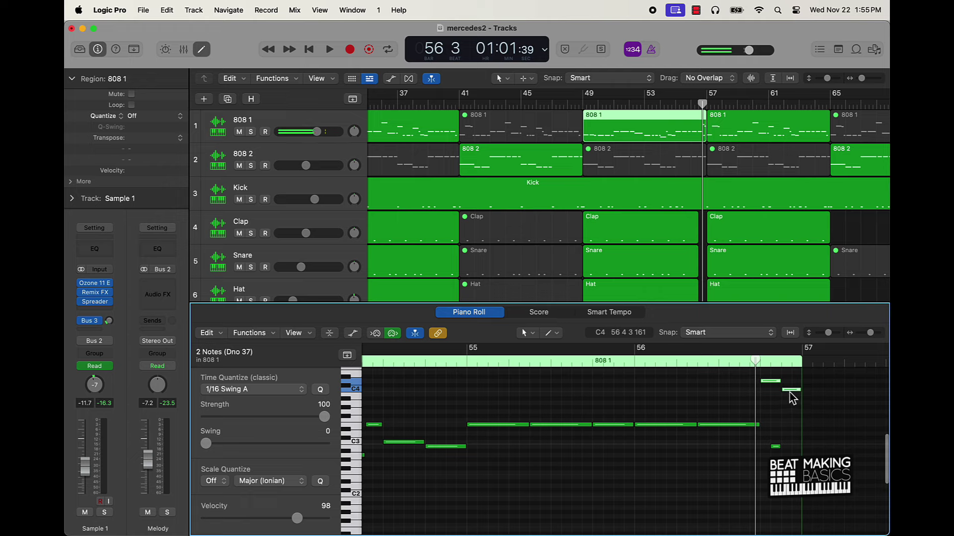
click(776, 447)
scroll(776, 447, up, 3)
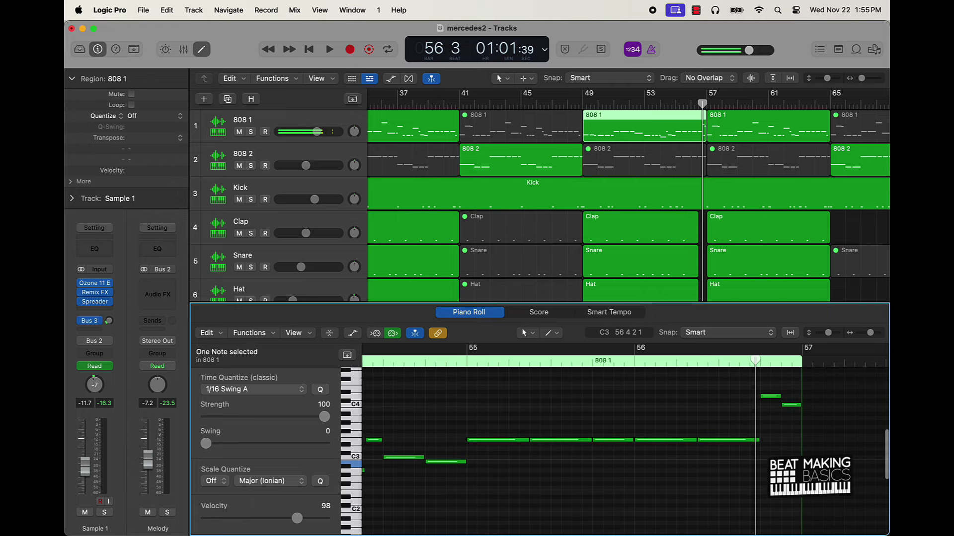
double_click(461, 367)
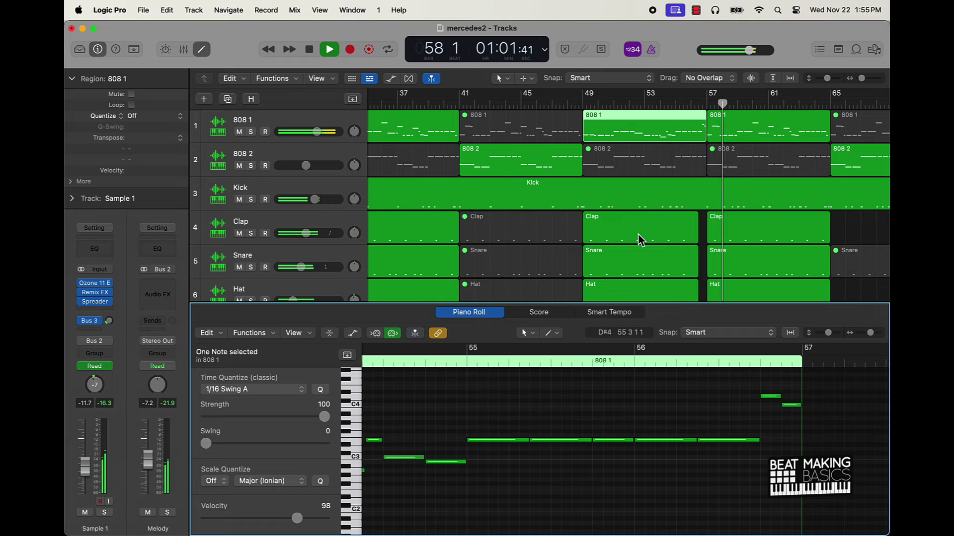
Open the bar 57 808 1 region in the Piano Roll and play it from about bar 59.
click(702, 231)
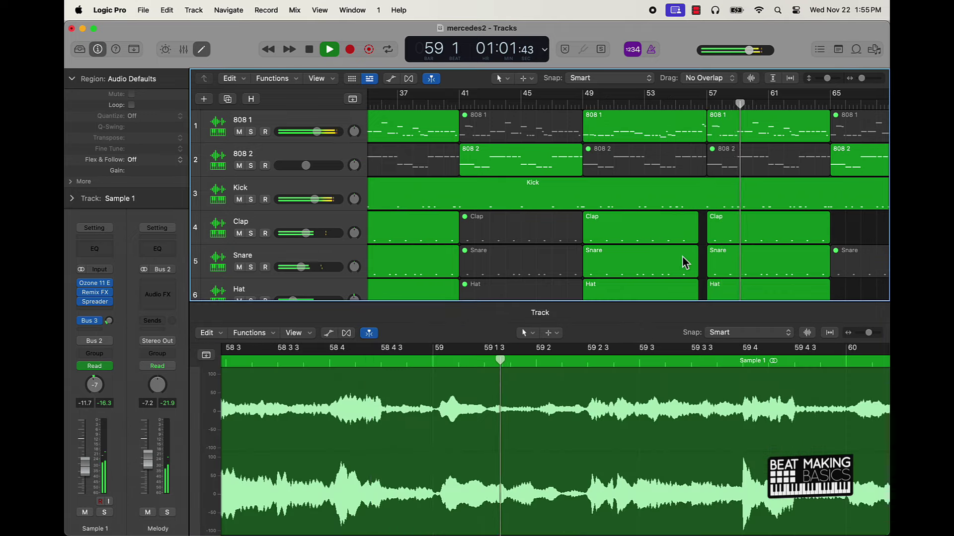
click(201, 49)
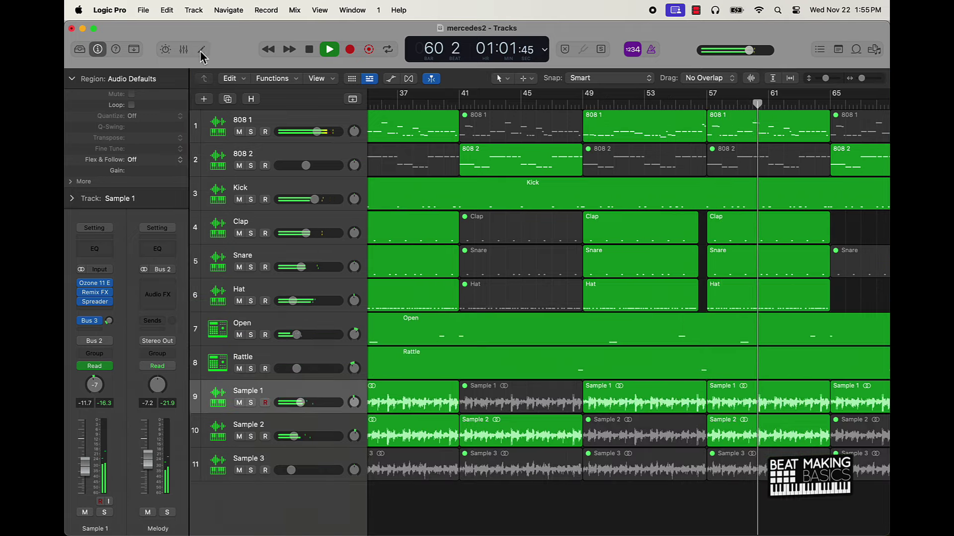
click(736, 141)
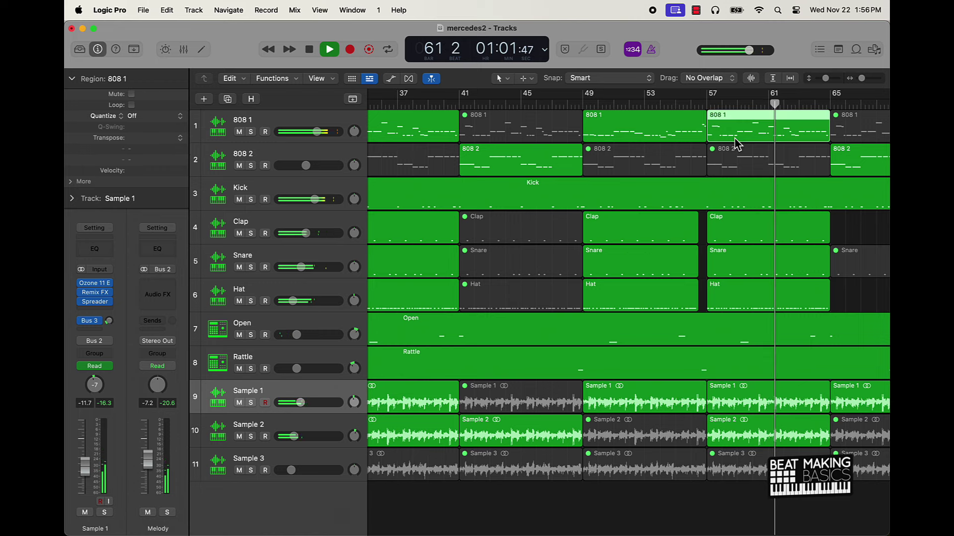
double_click(736, 139)
key(space)
double_click(743, 103)
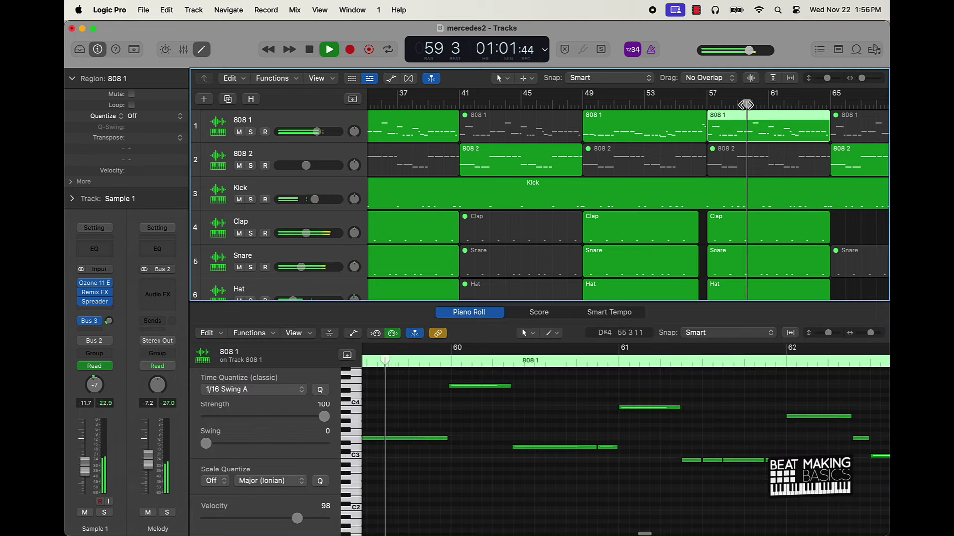
key(space)
Raise the 808 1 note at the start of bar 60 by one semitone and listen to the passage.
click(474, 391)
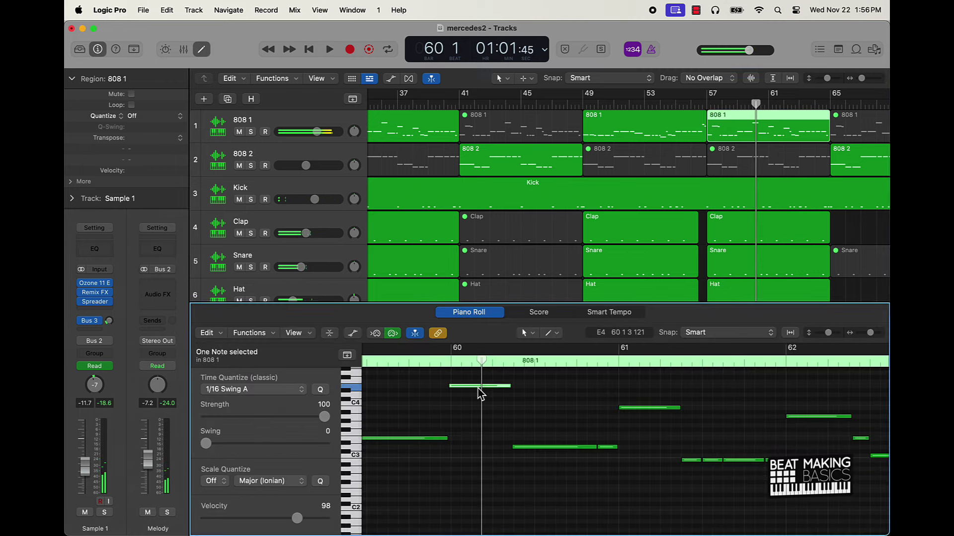
drag(476, 391, 477, 388)
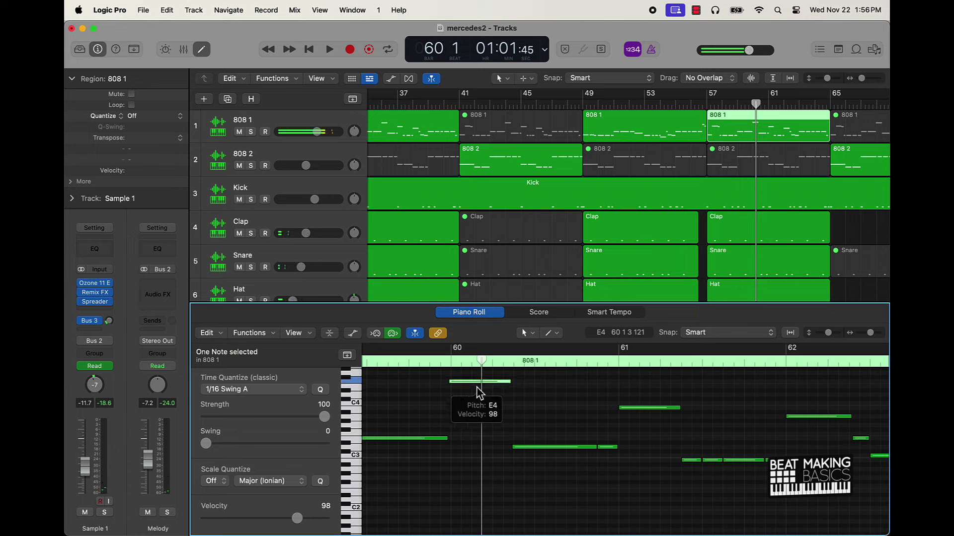
key(Delete)
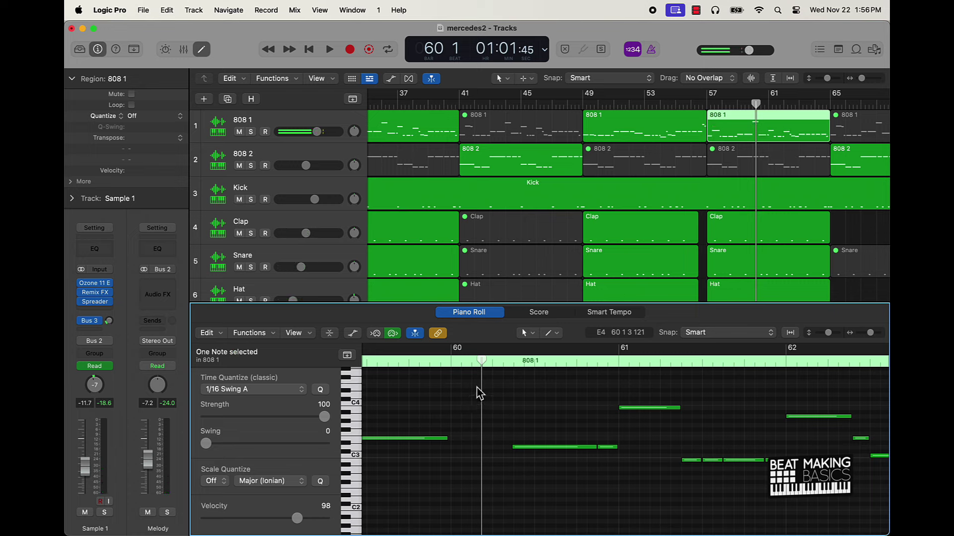
key(super+z)
key(space)
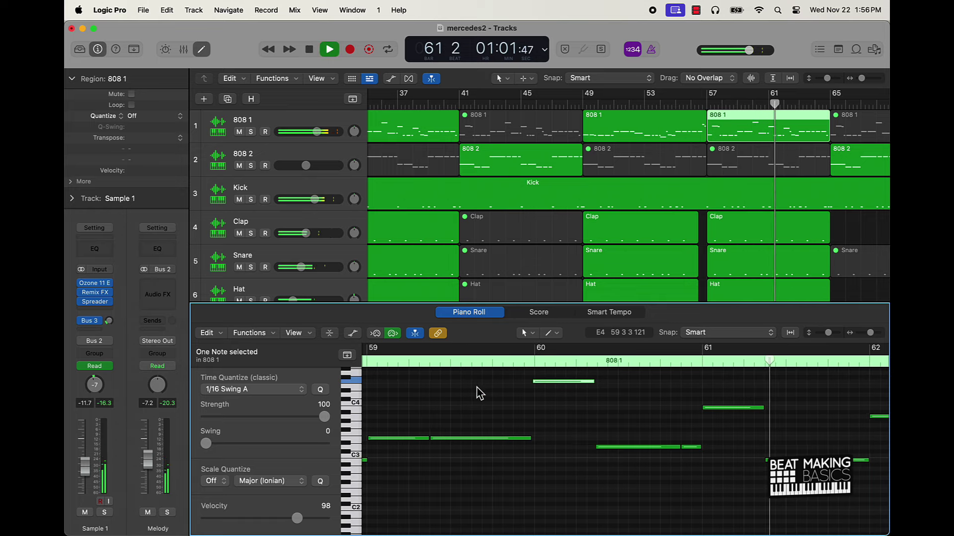
key(space)
scroll(475, 395, left, 5)
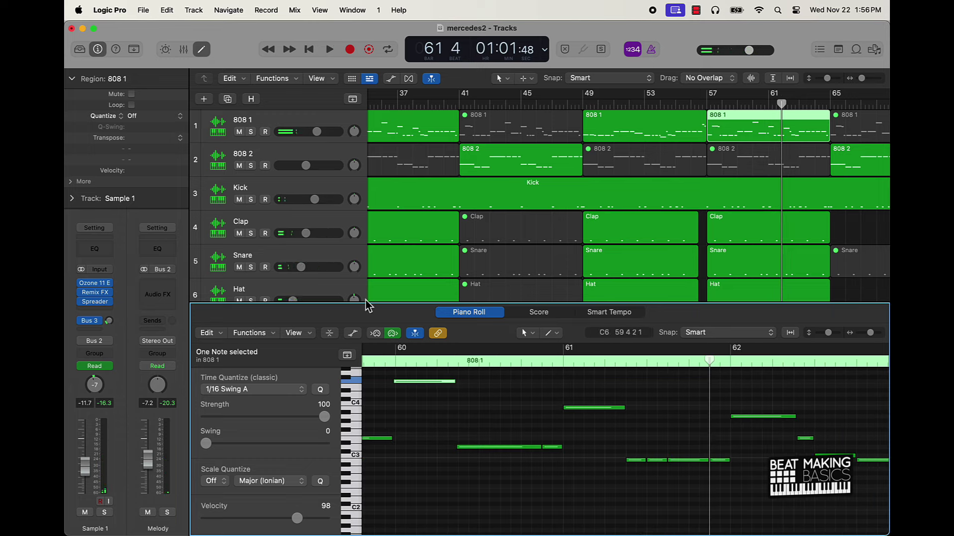
Select the 808 1 track and audition keyboard pitches around E4 and F4, and around an octave lower.
click(315, 120)
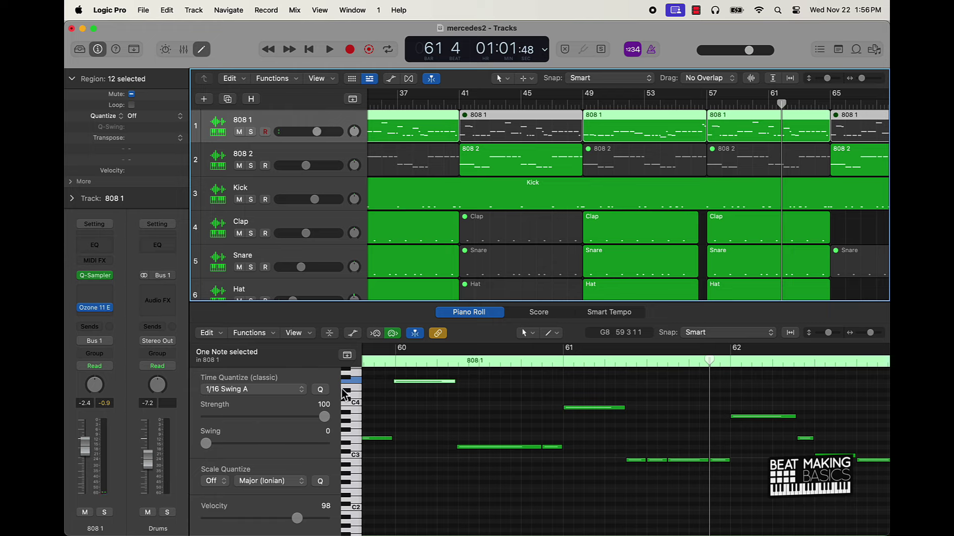
click(356, 386)
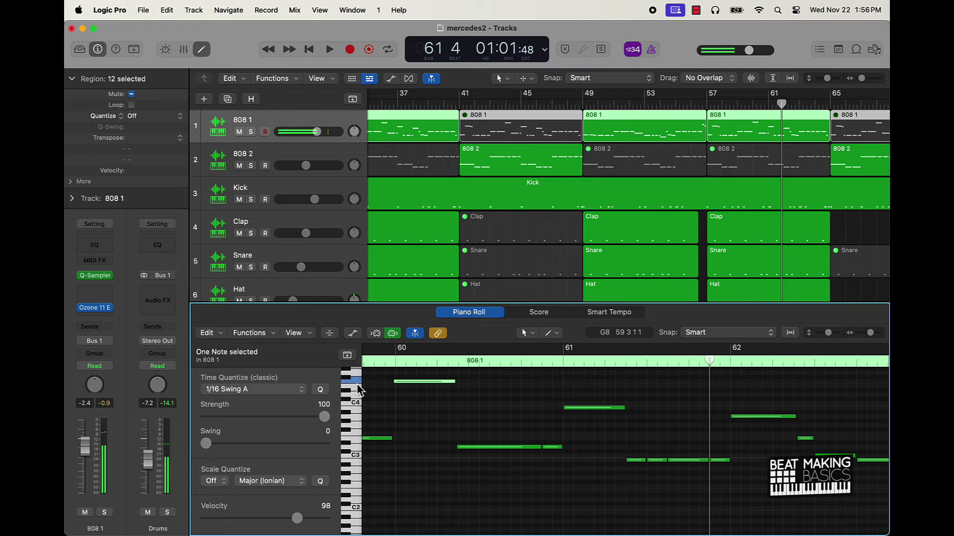
click(357, 387)
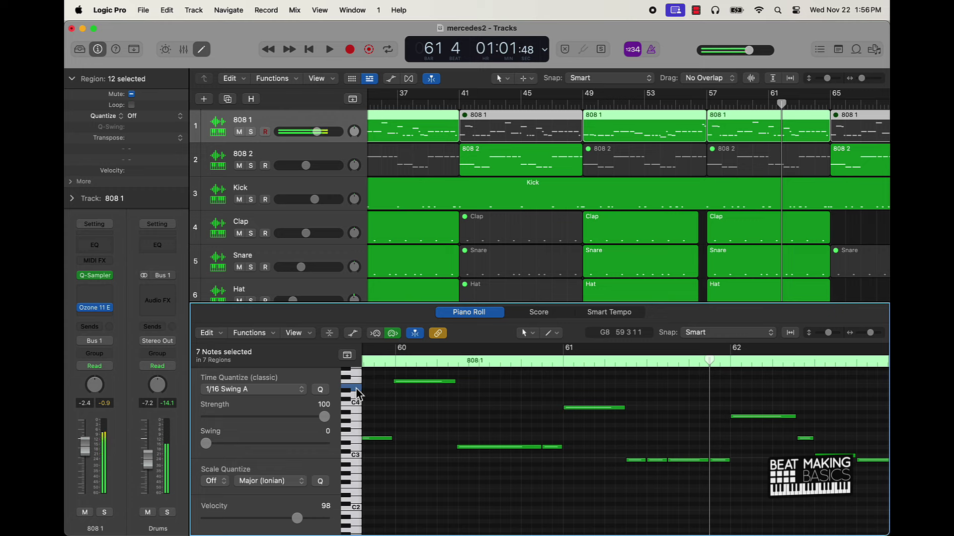
click(354, 441)
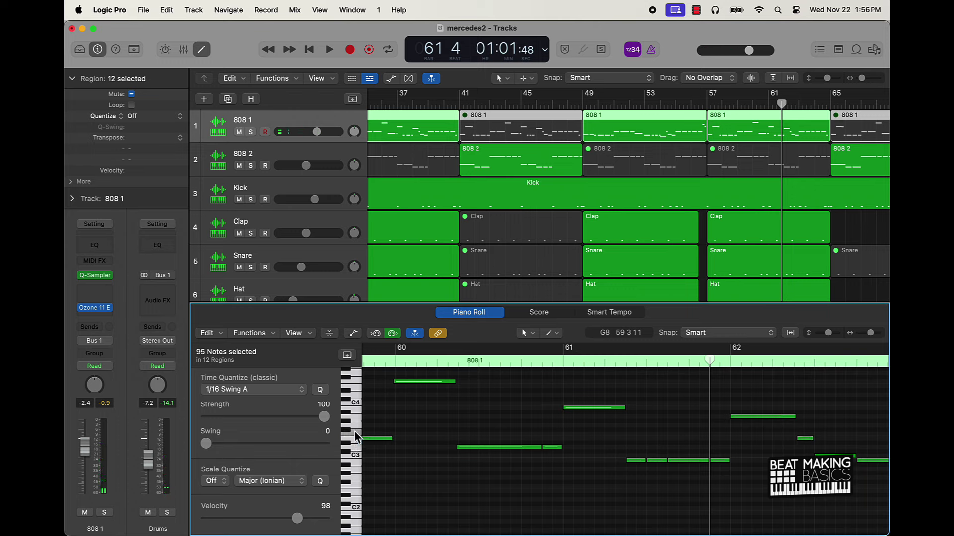
click(354, 435)
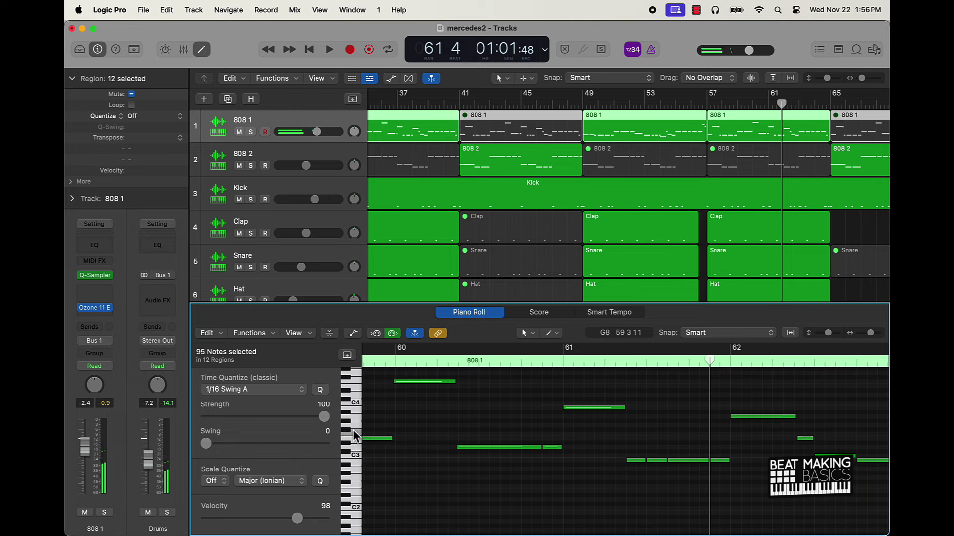
click(352, 430)
Play the 808 1 passage from late bar 59 into bar 60 twice to check the raised note.
click(378, 364)
key(space)
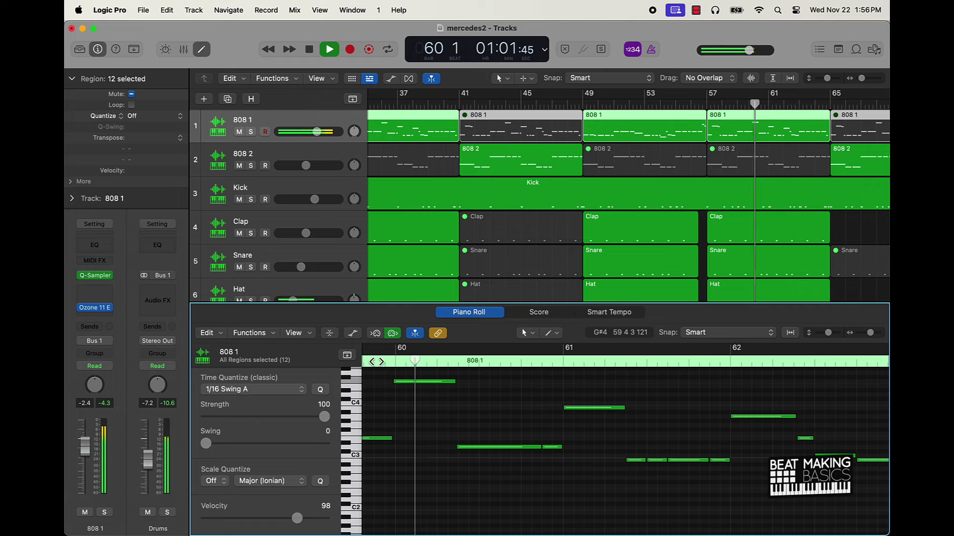
key(space)
click(370, 368)
key(space)
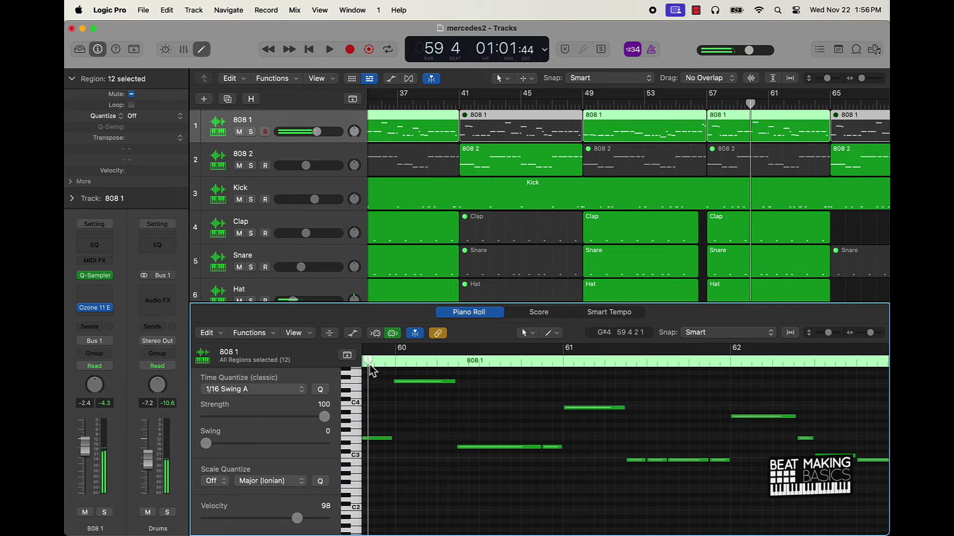
key(space)
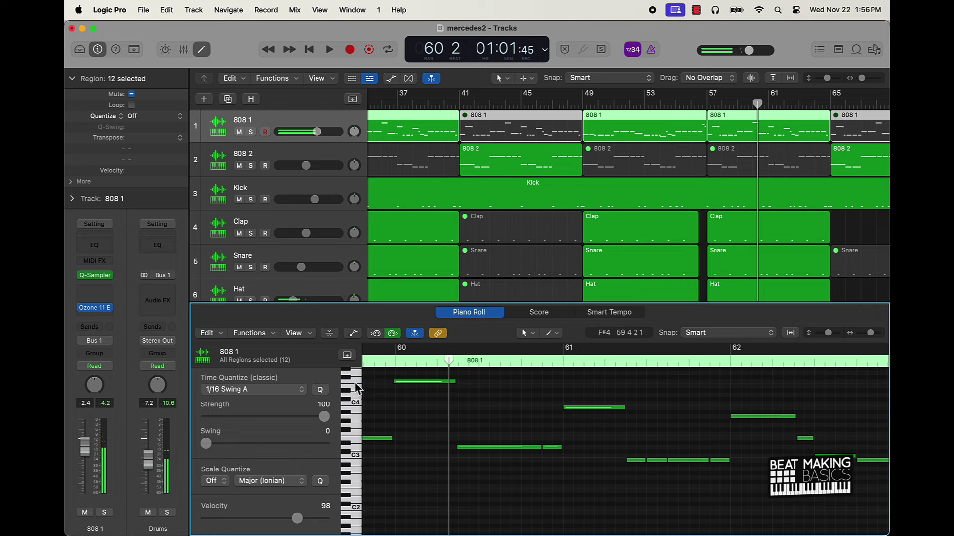
Audition the pitches E4, F4 and C4 on the 808 1 keyboard to compare them with the bar 60 note.
click(356, 384)
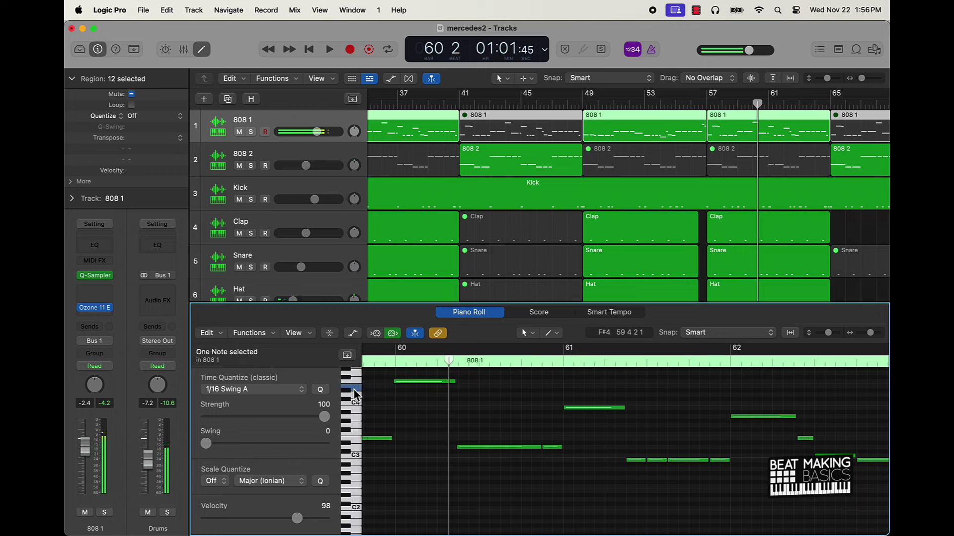
click(353, 391)
click(351, 384)
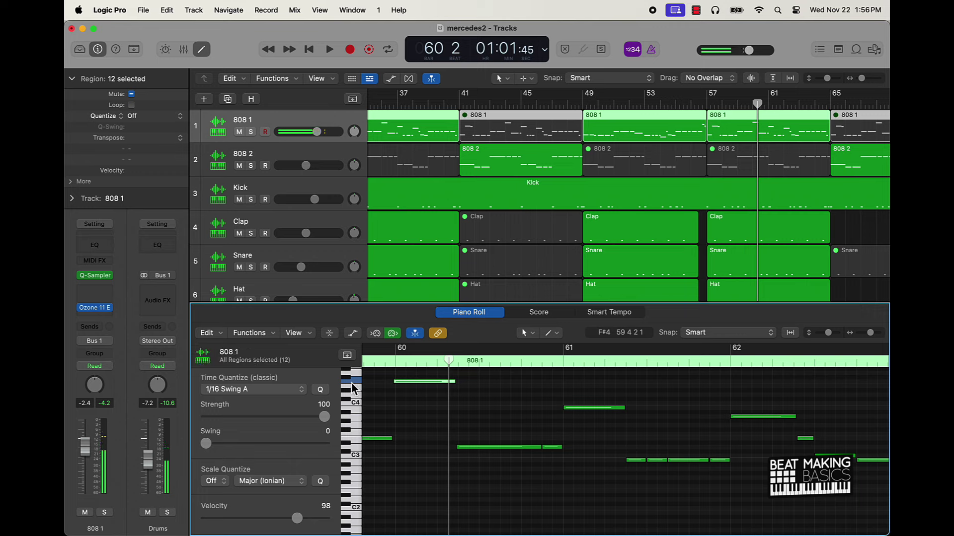
click(350, 383)
click(356, 404)
click(356, 402)
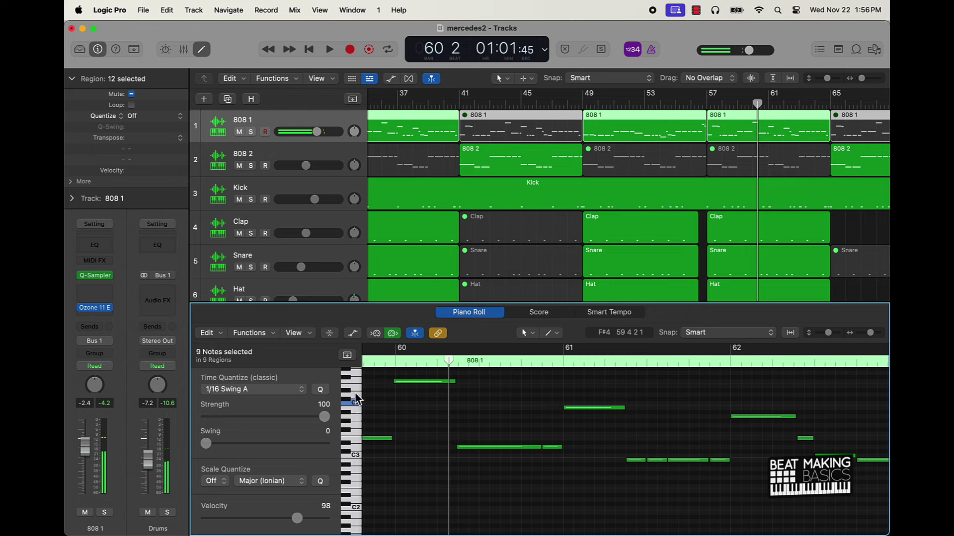
Audition more pitches between C4 and F4 on the 808 1 keyboard against the bar 60 note.
click(357, 381)
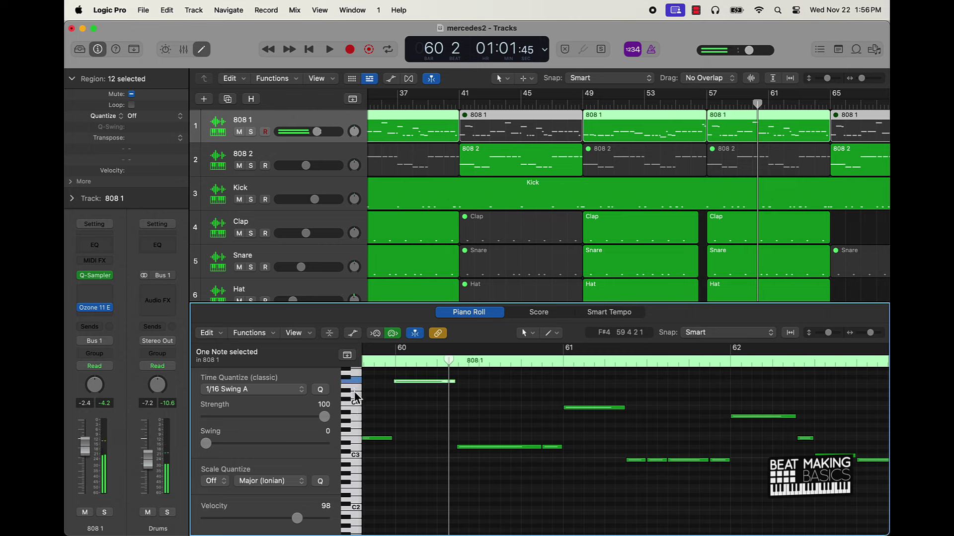
click(355, 393)
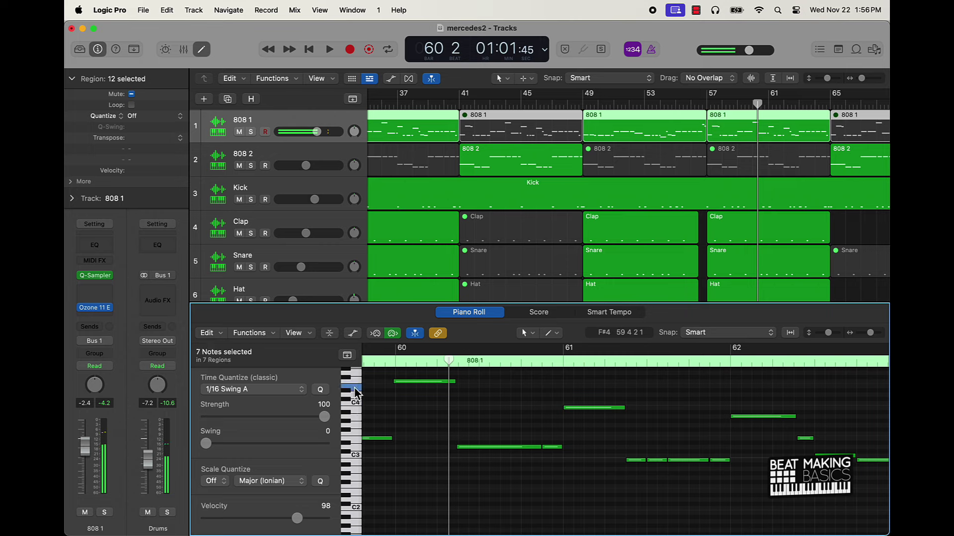
ctrl+alt+click(383, 396)
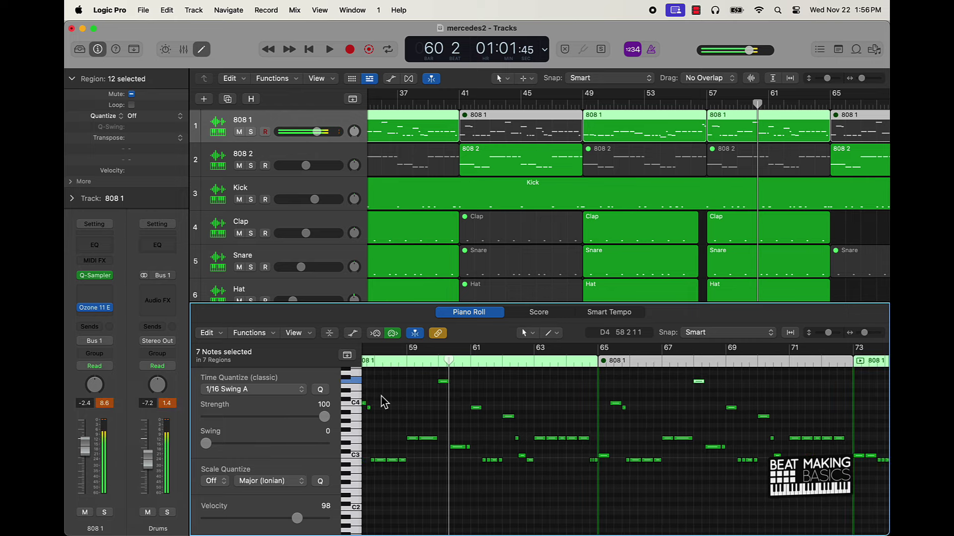
Play the beat from bar 1 and deselect the 808 1 notes while listening to the 808 and drums levels.
key(Return)
key(space)
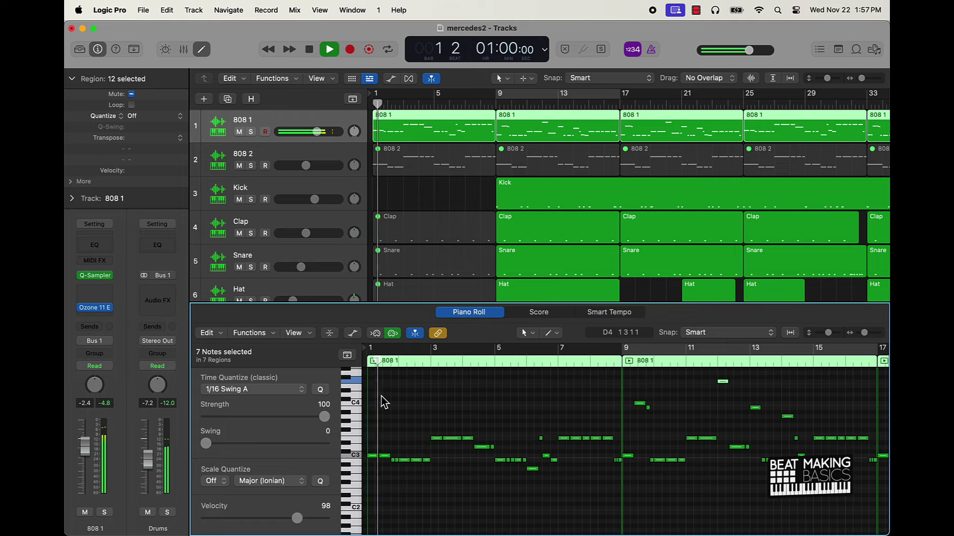
click(517, 412)
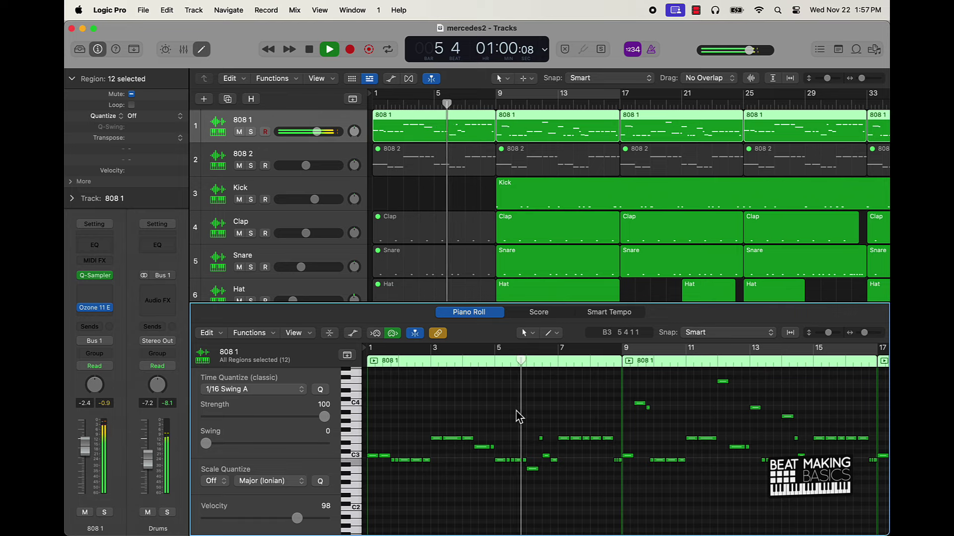
drag(84, 453, 85, 463)
drag(107, 405, 106, 398)
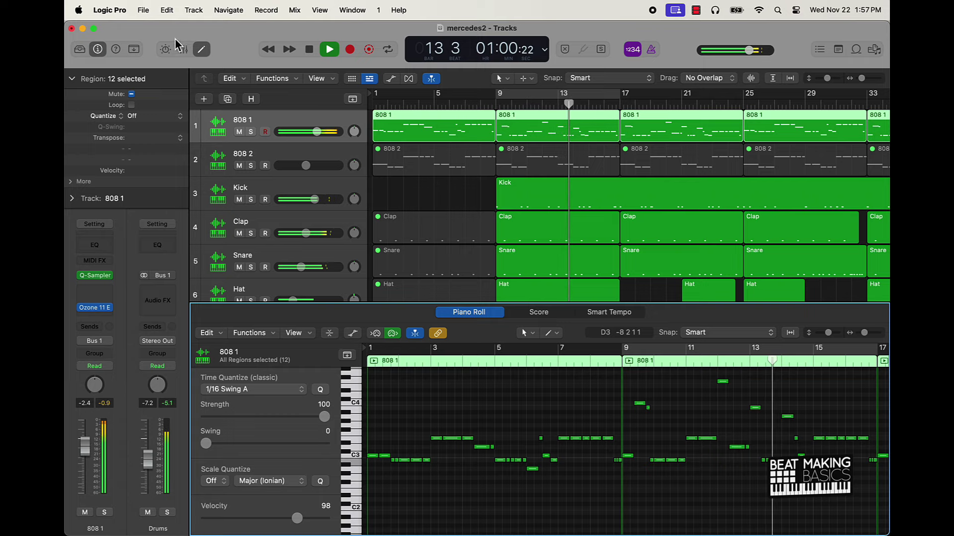
In the mixer, lower the Drums and Melody buses to -8.8 dB and the Reverb bus to -7.4 dB.
click(184, 49)
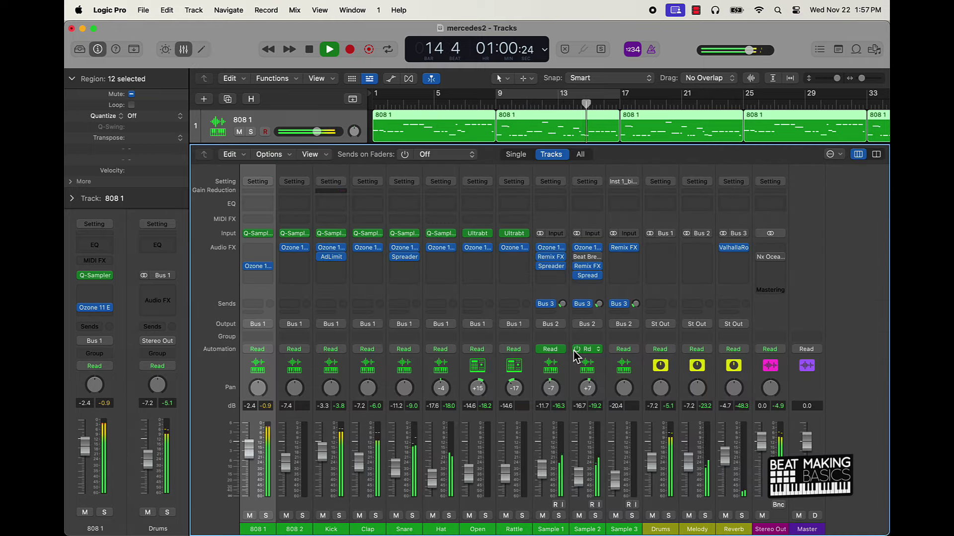
drag(738, 507, 670, 506)
drag(659, 468, 659, 471)
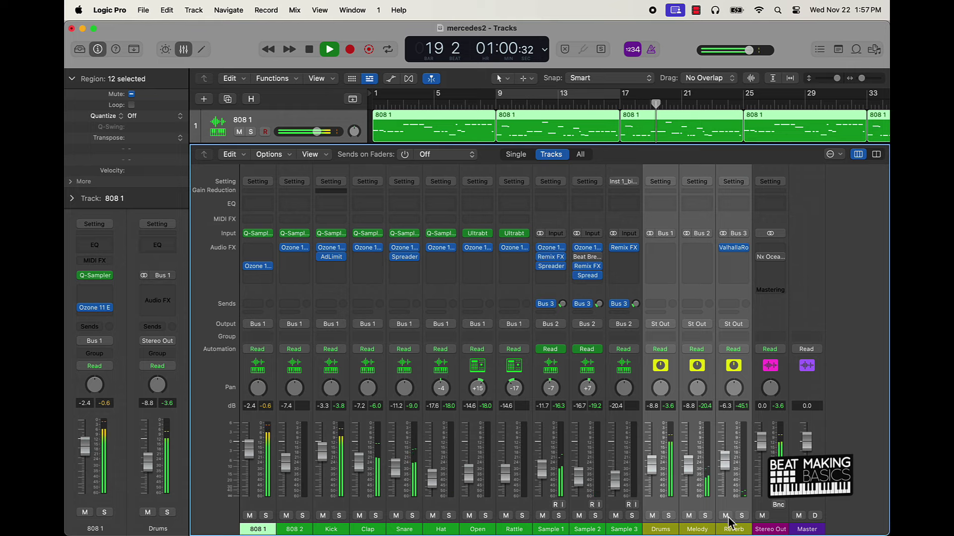
click(730, 471)
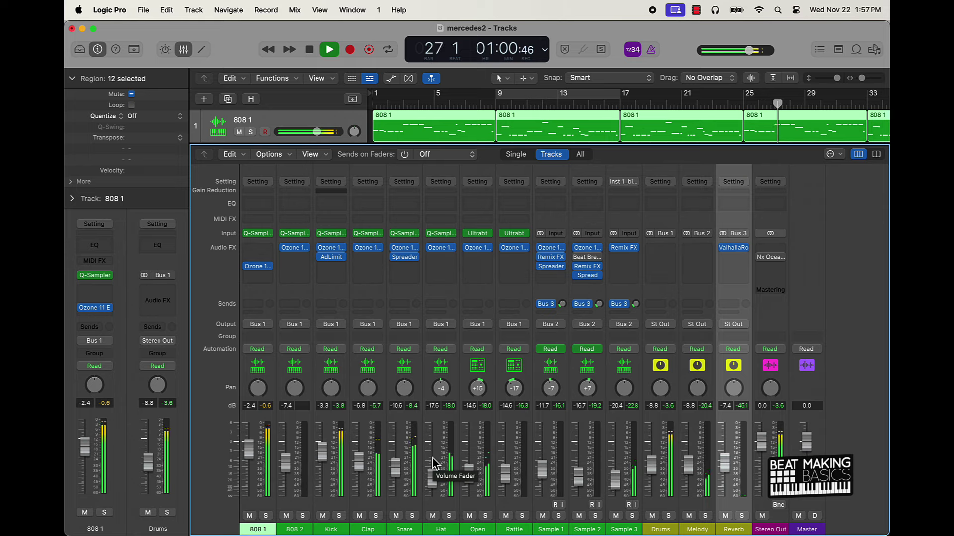
Raise the Open channel to -13.2 dB and Rattle to -13.6 dB, and set Open's pan to +6.
drag(468, 474, 467, 468)
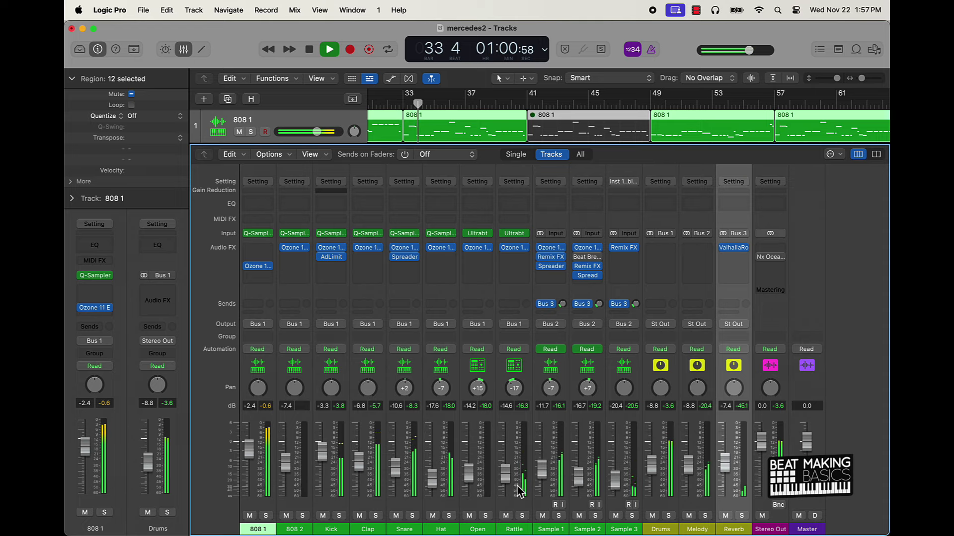
scroll(512, 490, up, 1)
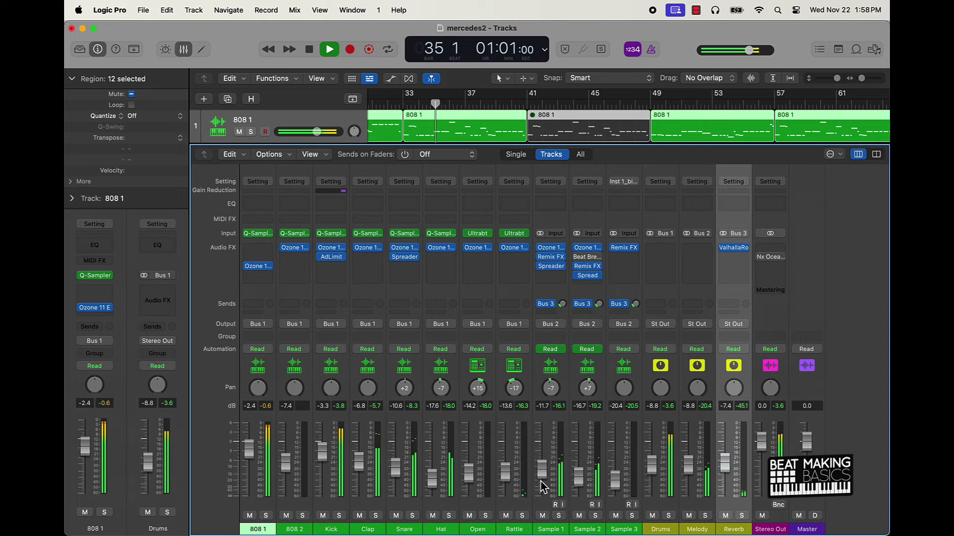
scroll(469, 483, up, 1)
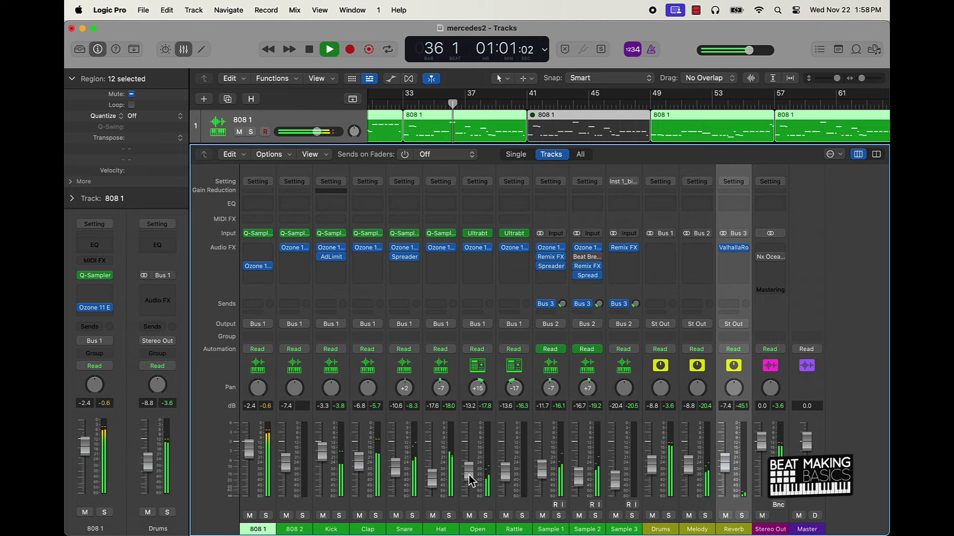
drag(479, 393, 479, 400)
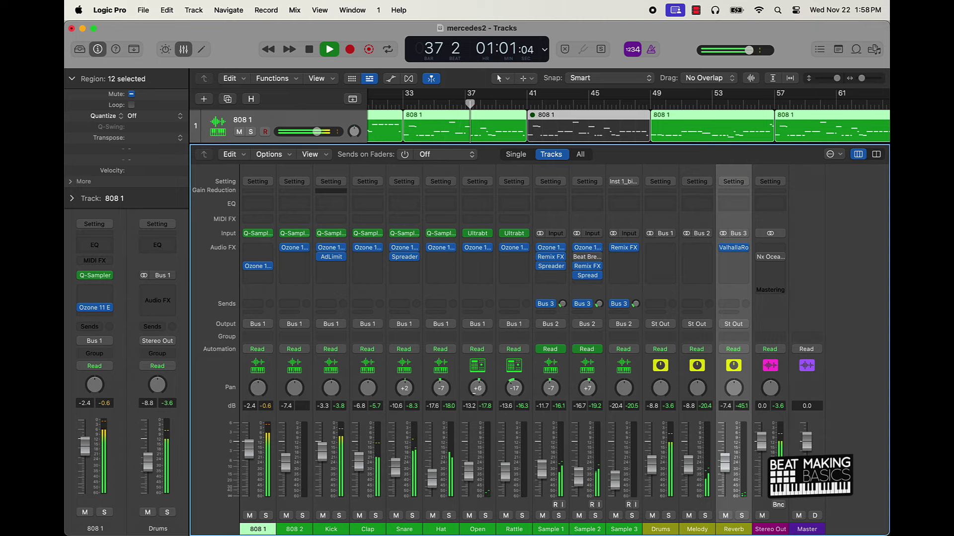
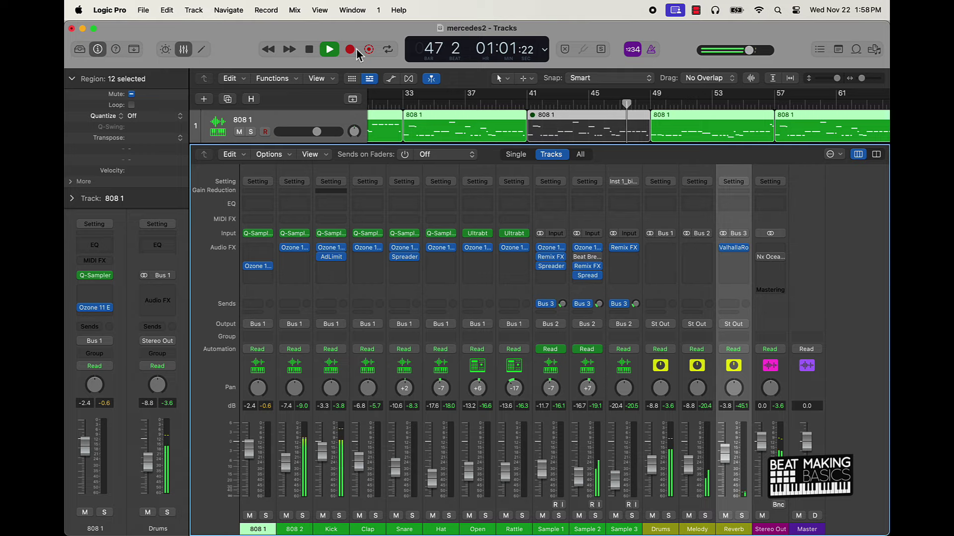
Pull the project end in to bar 97 at the end of the last Sample 1 region, and stop playback at bar 1.
click(185, 51)
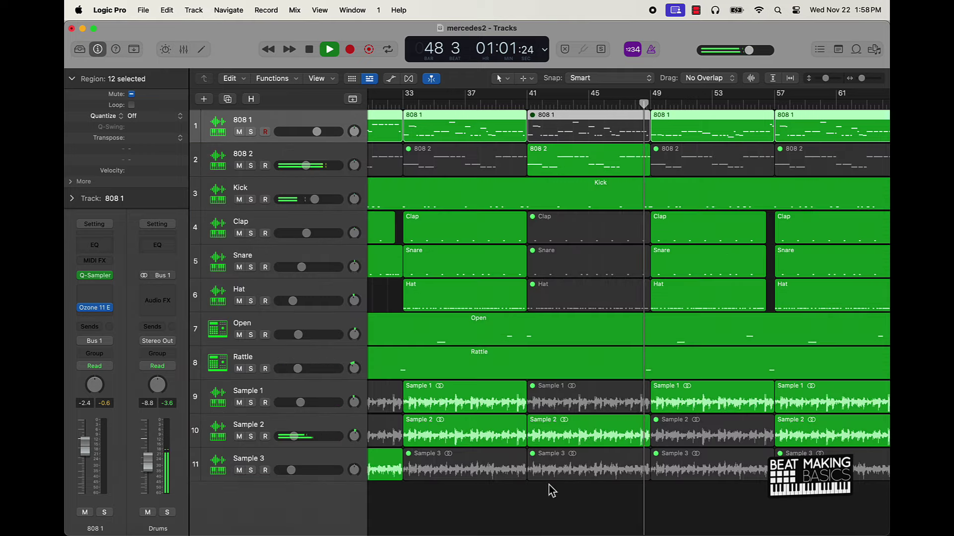
click(563, 505)
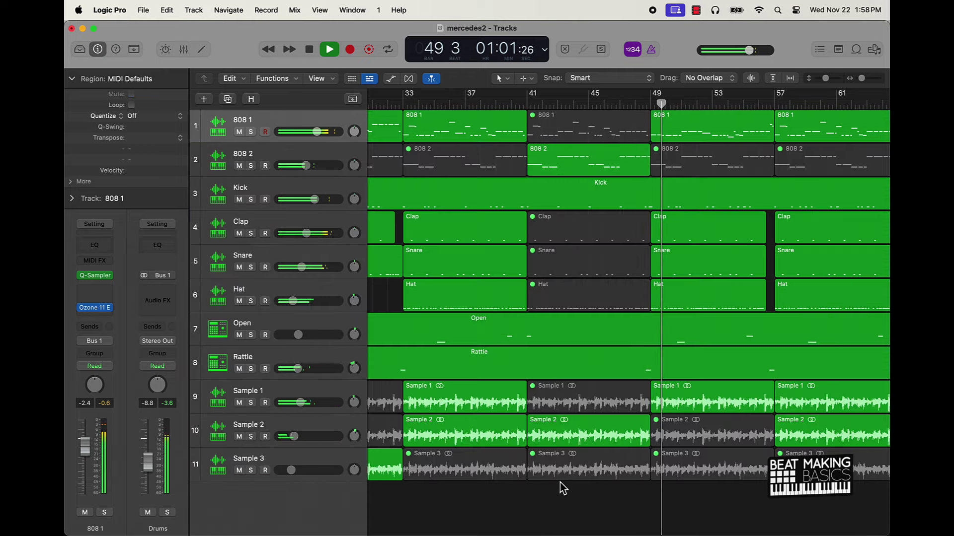
key(z)
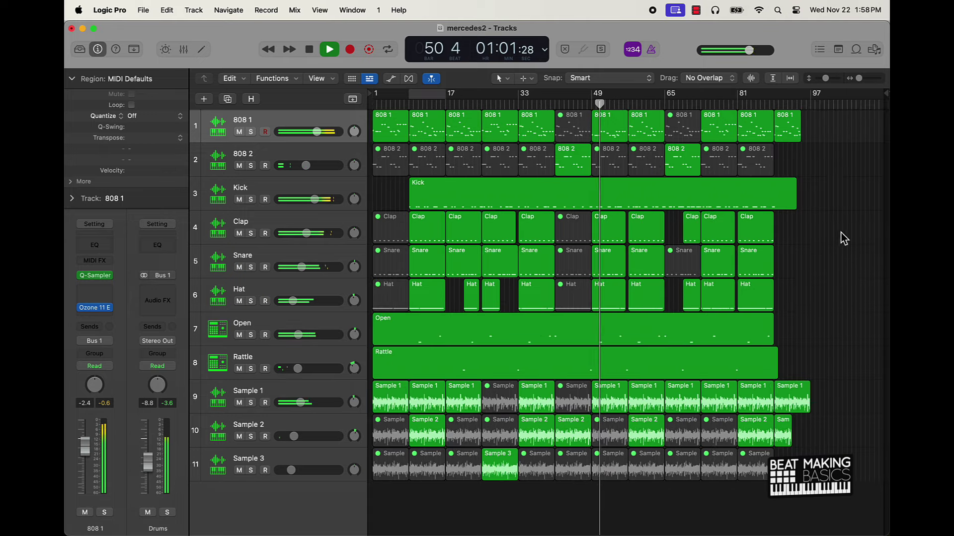
drag(882, 95, 810, 121)
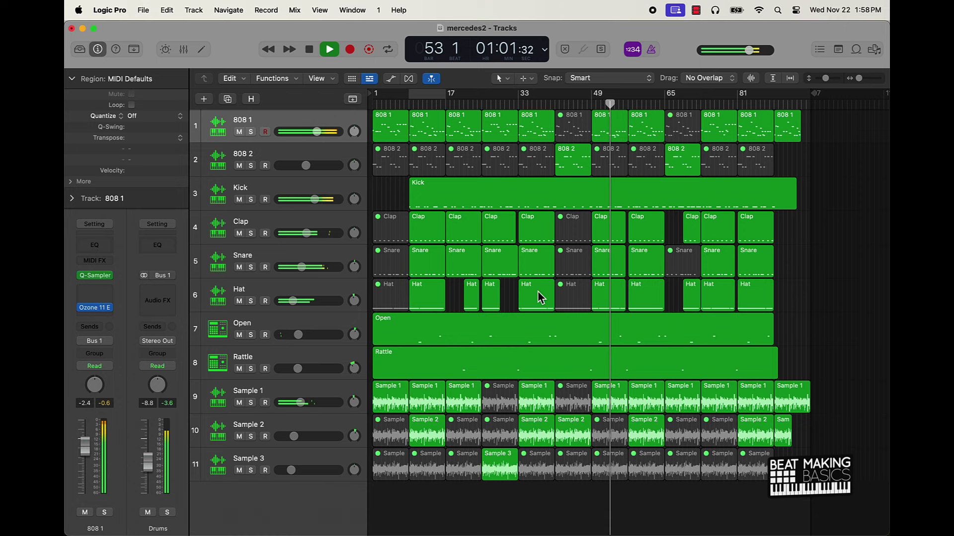
key(Return)
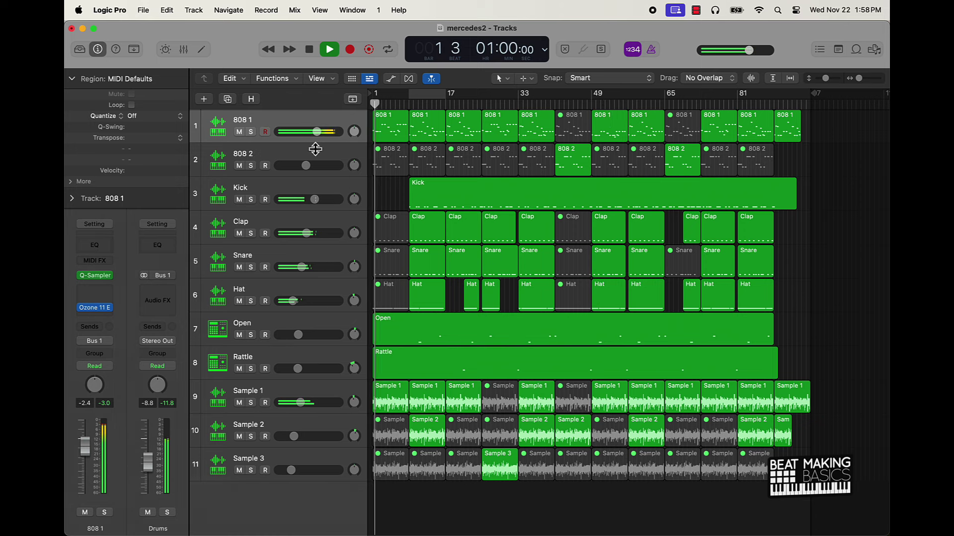
key(space)
key(Return)
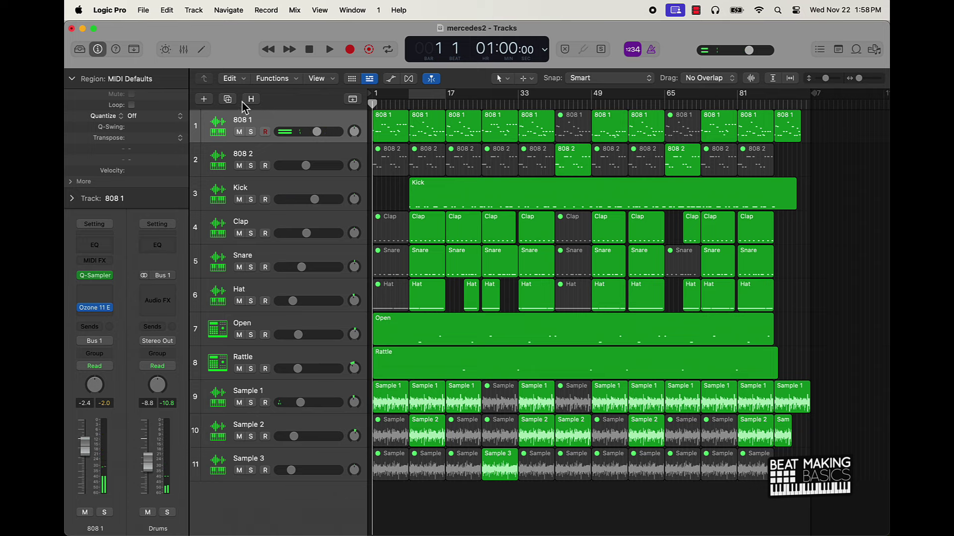
Create one software instrument track with a stereo Quick Sampler and place it below the Sample 3 track.
click(205, 100)
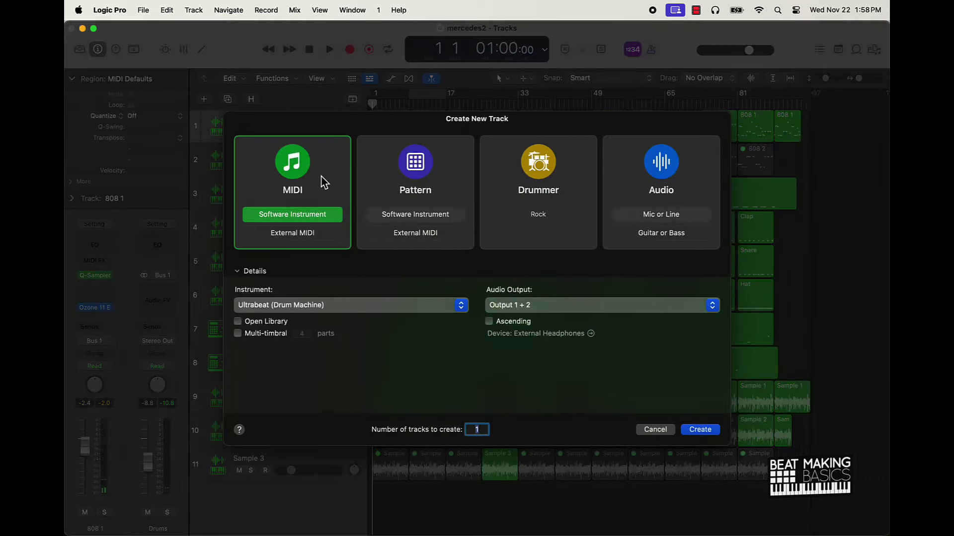
click(387, 310)
mouse_move(339, 313)
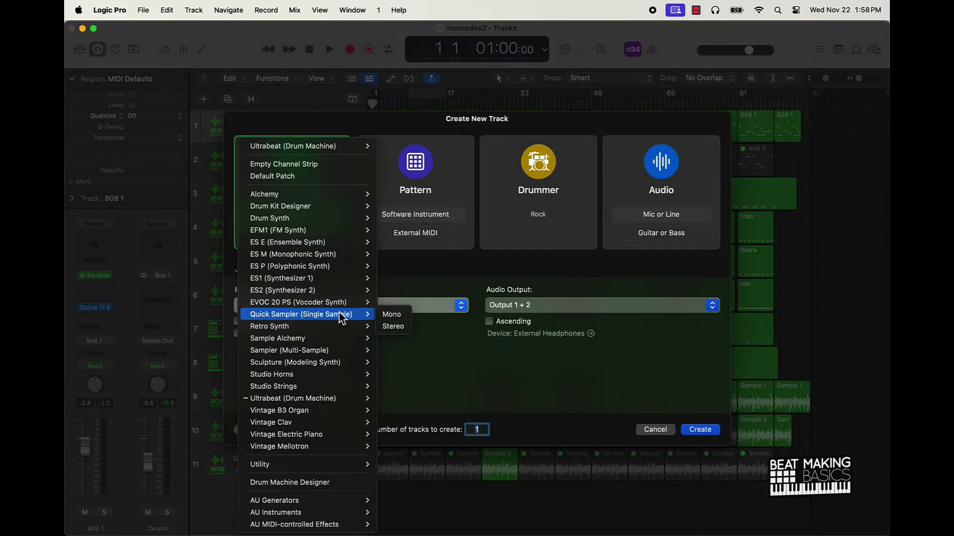
click(392, 326)
click(704, 430)
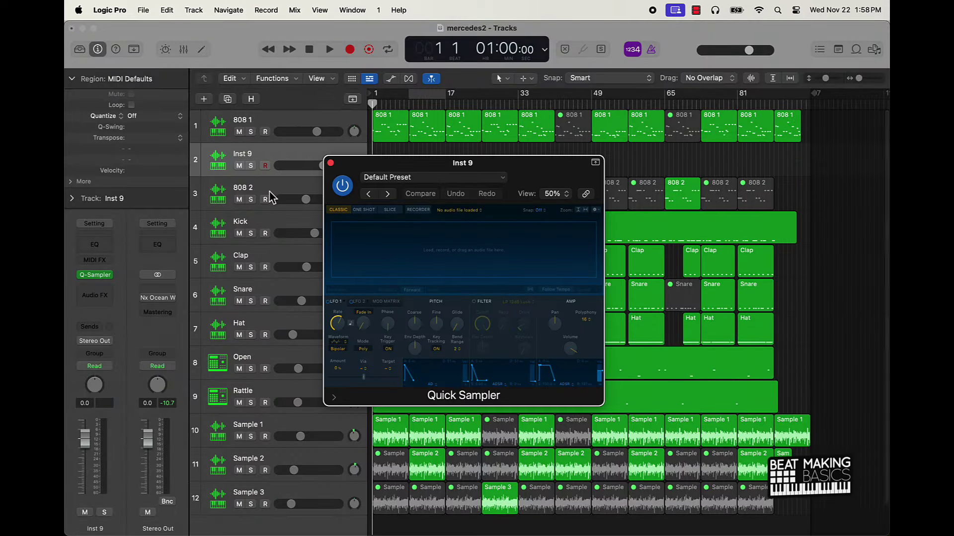
drag(219, 160, 236, 502)
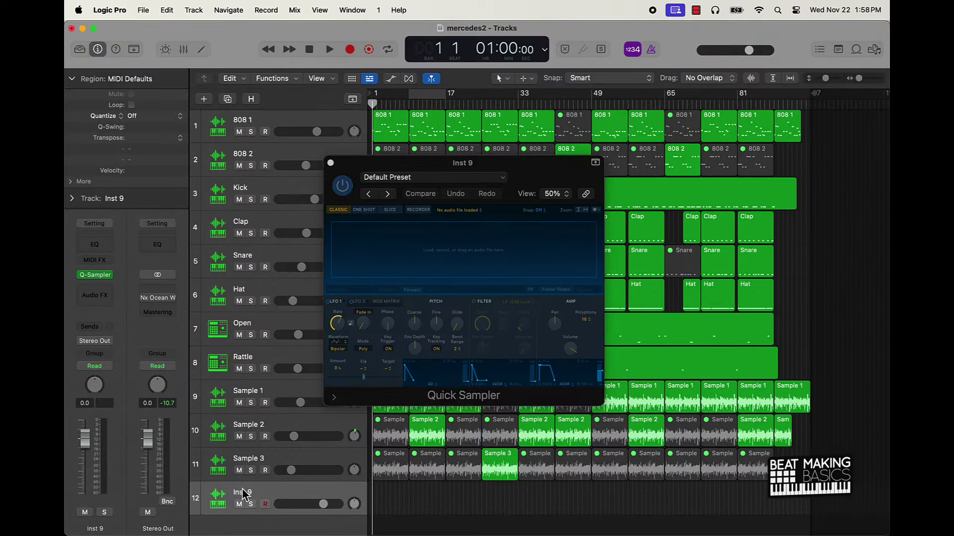
Load the "ukiah got another one" preset into the new Quick Sampler and close its window.
click(404, 180)
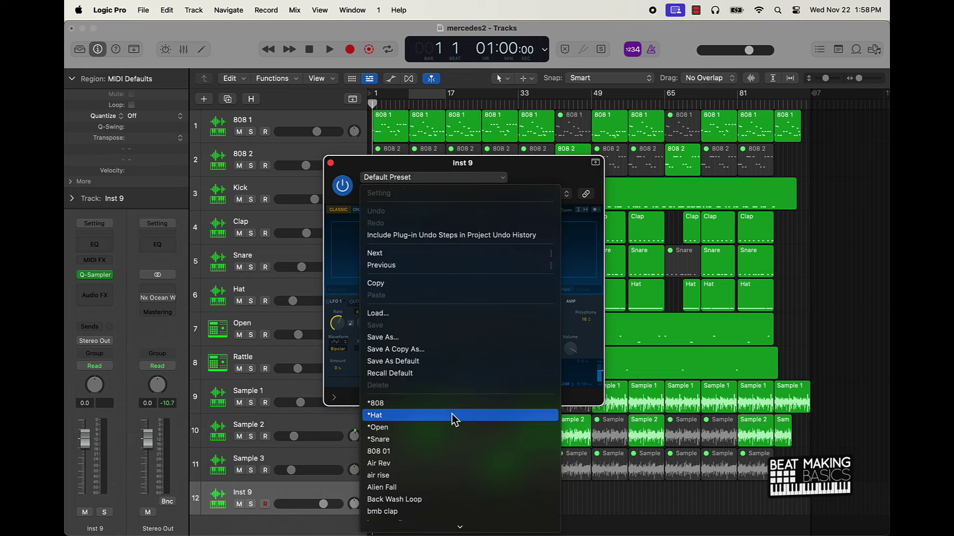
mouse_move(450, 417)
scroll(451, 417, down, 5)
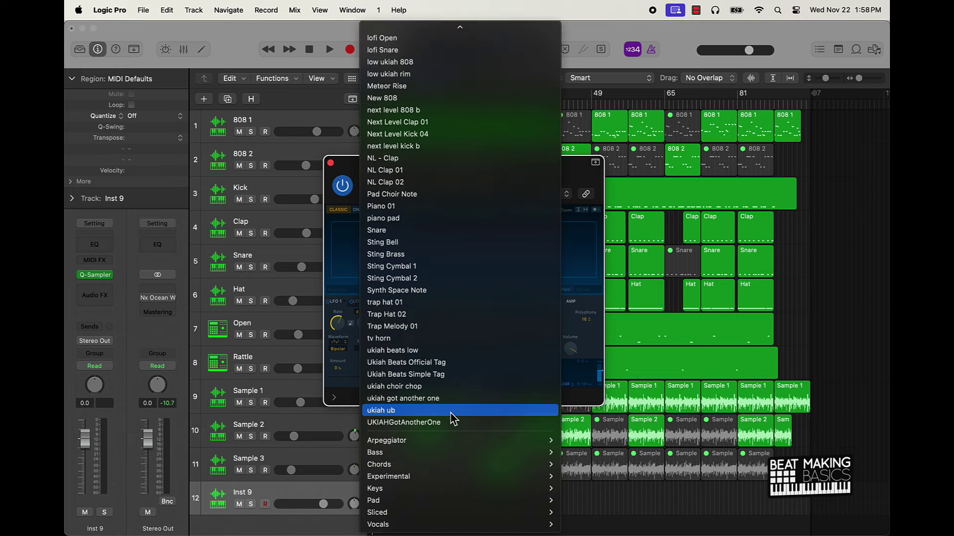
click(436, 399)
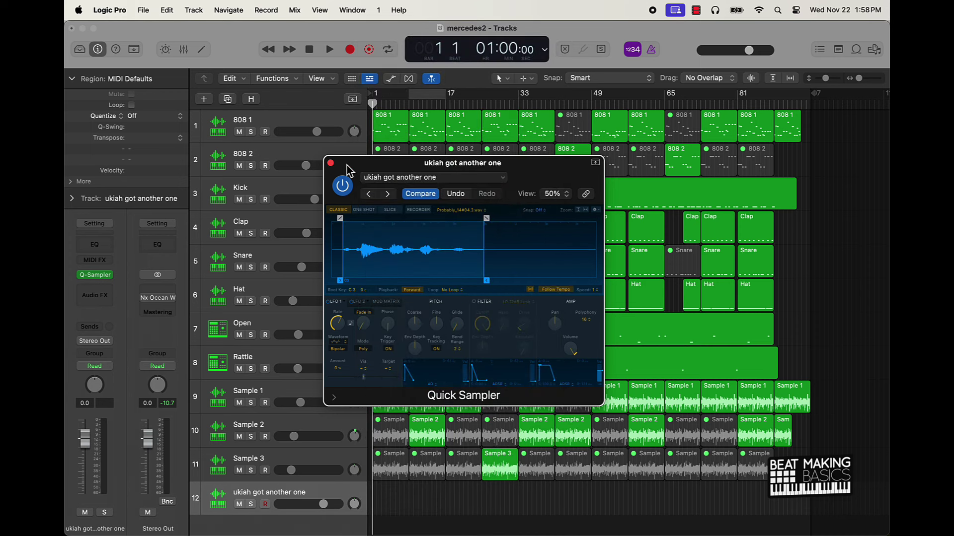
click(330, 163)
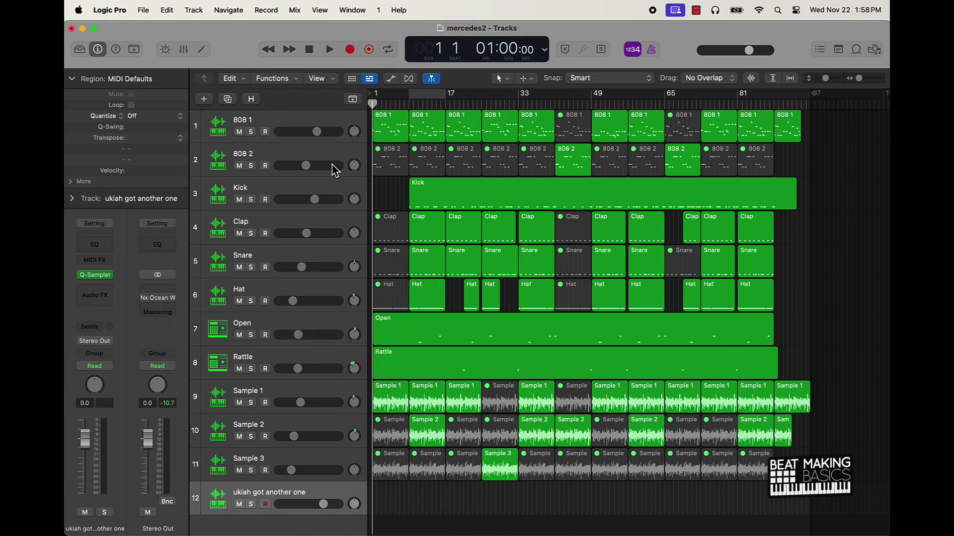
Record the "ukiah got another one" tag near the start of the song with Musical Typing, ending the recording after bar 4.
key(super+k)
key(k)
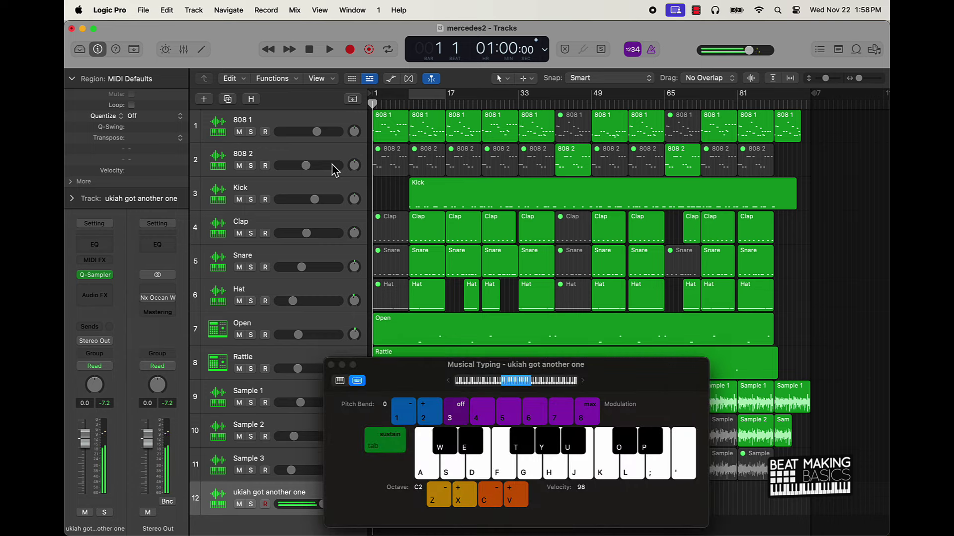
key(r)
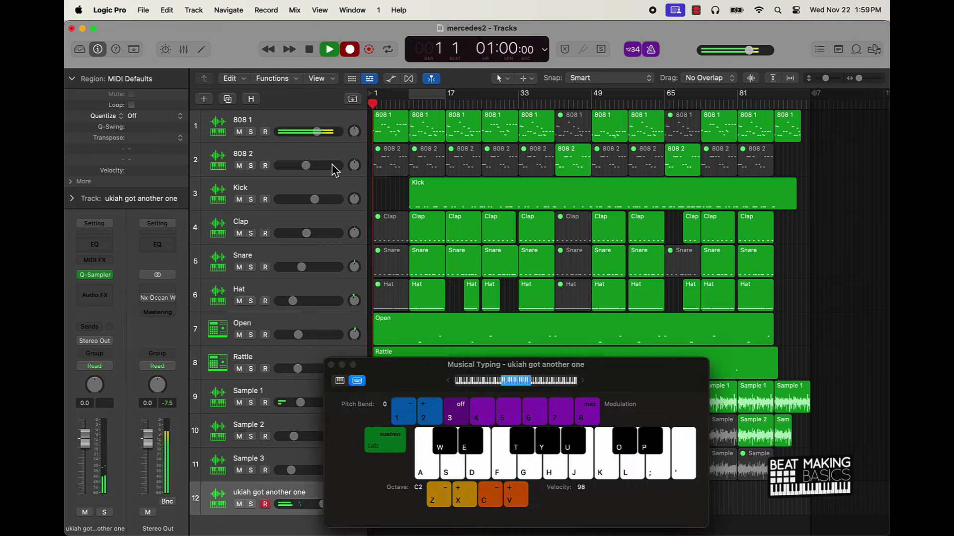
key(k)
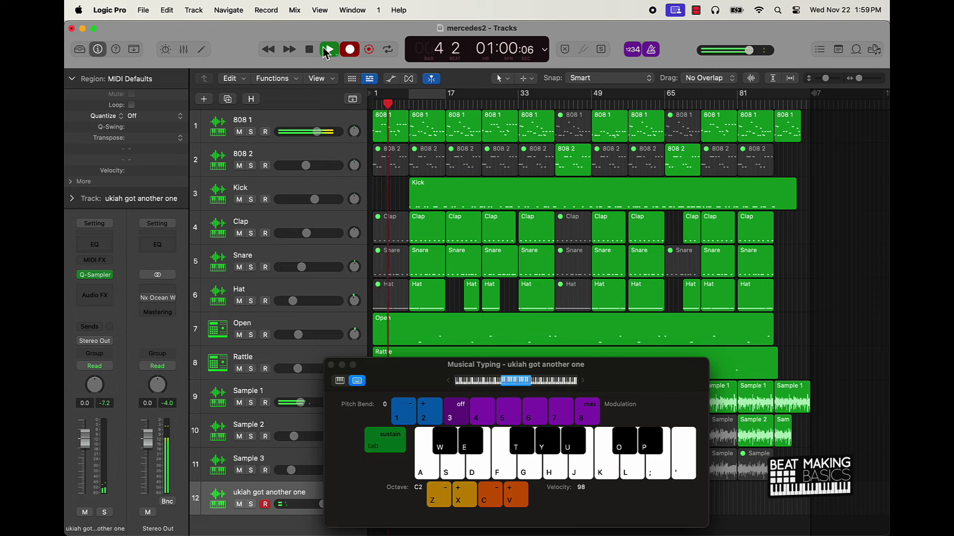
click(329, 49)
click(330, 366)
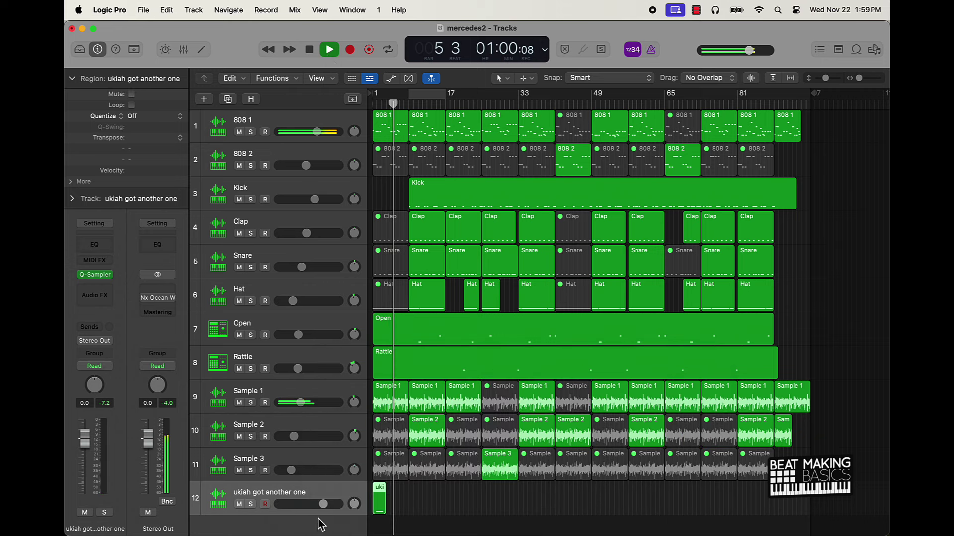
Replay the intro from bar 1 and lower the "ukiah got another one" track's volume to -6.2 dB.
mouse_move(320, 504)
mouse_down()
mouse_move(283, 506)
mouse_move(308, 503)
mouse_up()
key(Return)
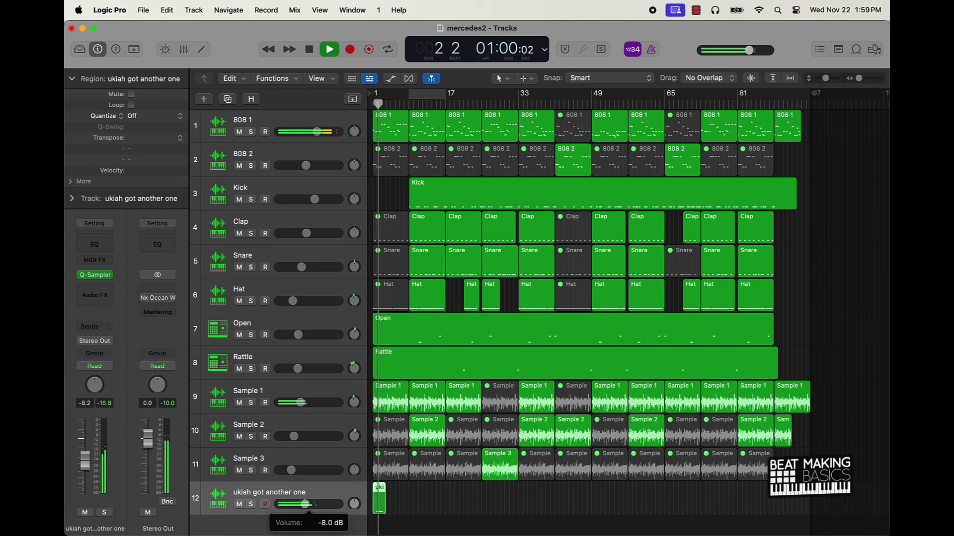
click(441, 504)
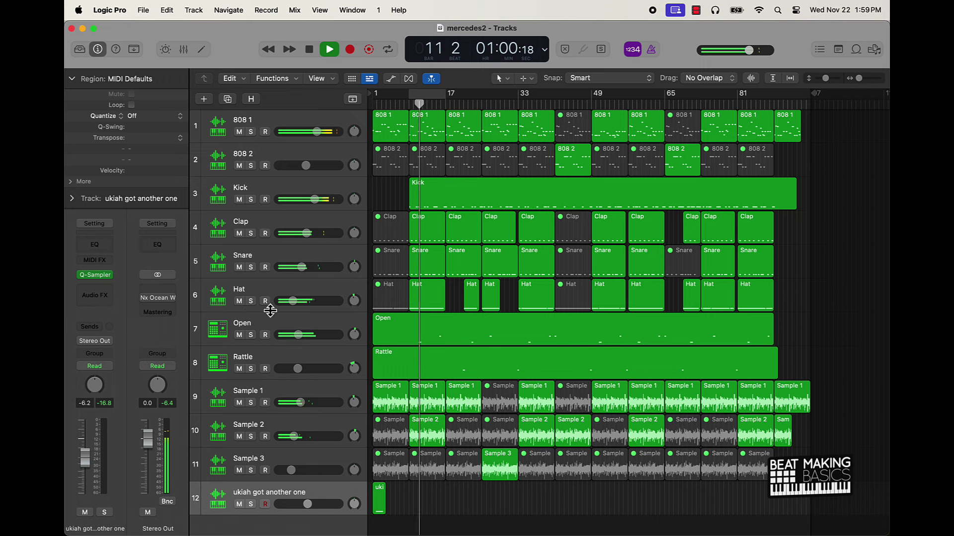
mouse_move(298, 335)
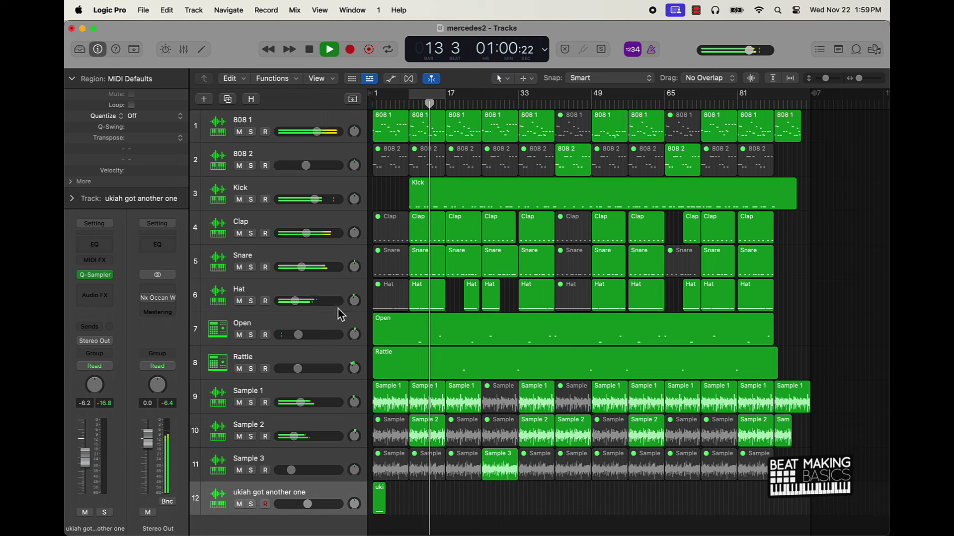
Adjust the Hat track's panning slightly while the beat plays.
mouse_move(354, 299)
drag(355, 299, 354, 306)
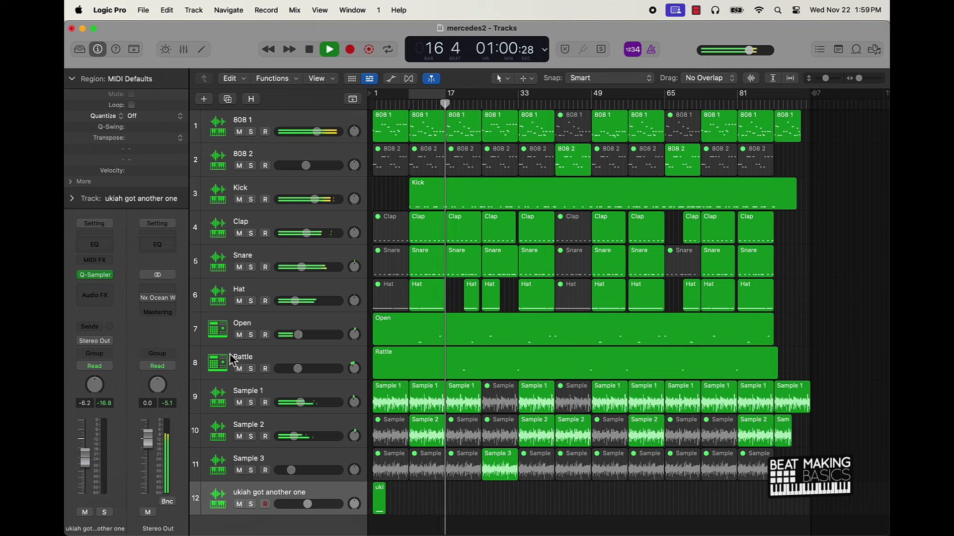
Create one software instrument track with Quick Sampler (Single Sample) directly below the Rattle track.
click(215, 360)
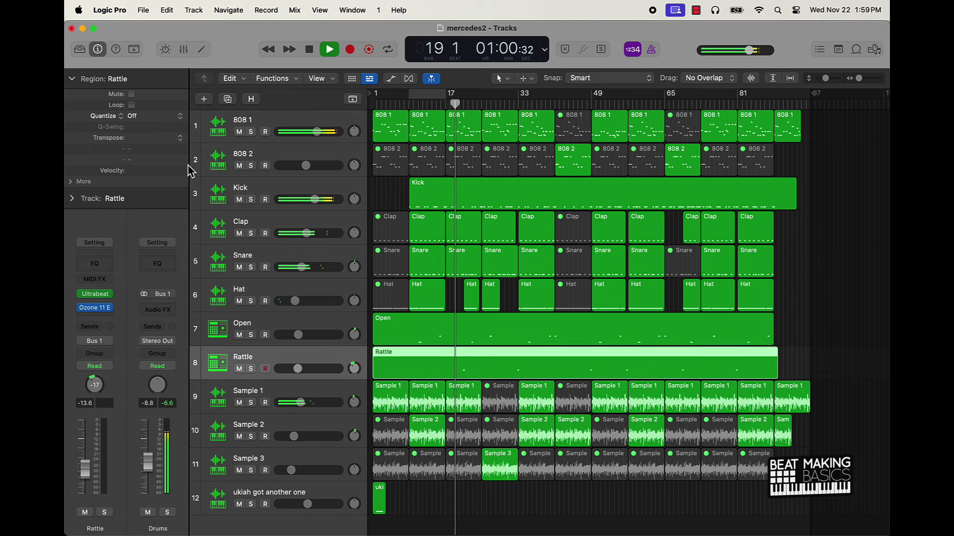
click(204, 99)
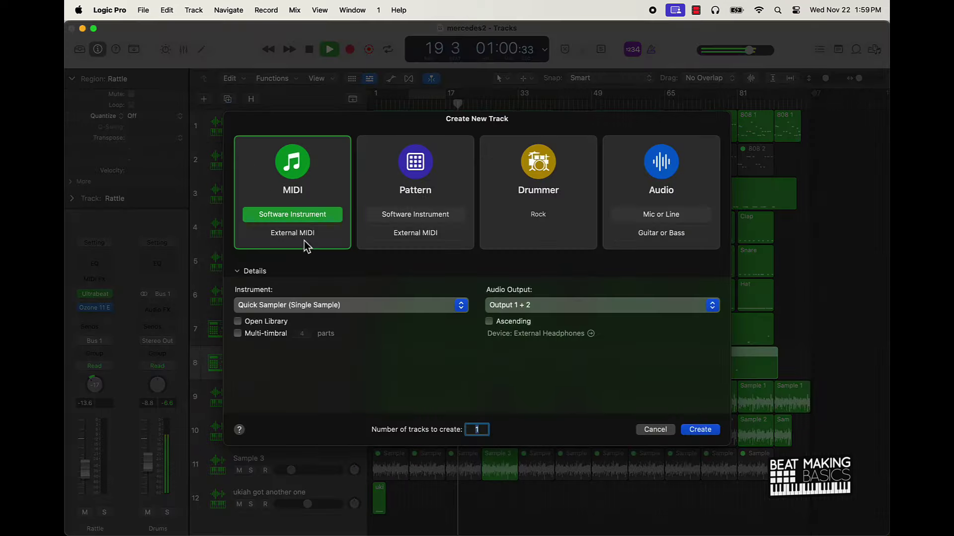
click(700, 429)
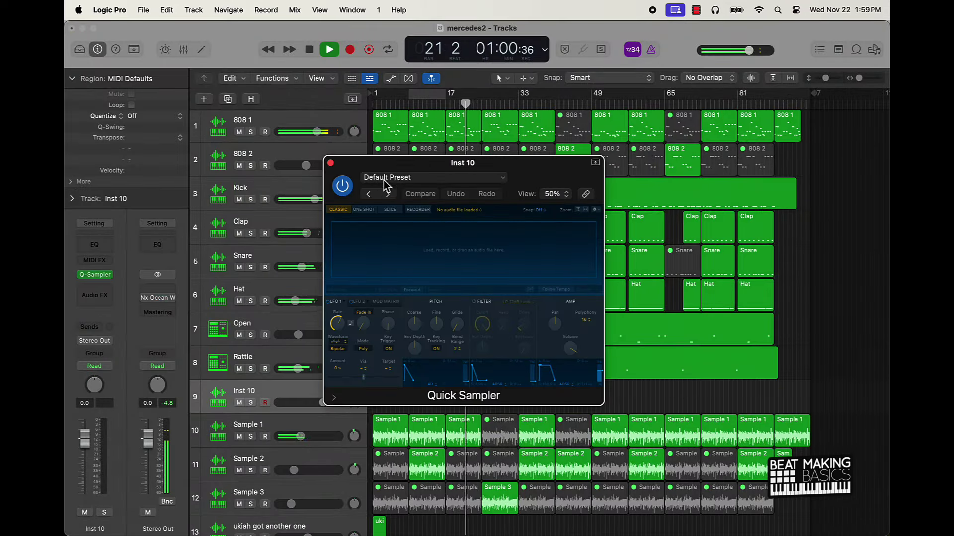
Load the Alien Fall preset into the new Quick Sampler and lower the track's volume to -19.0 dB.
click(382, 177)
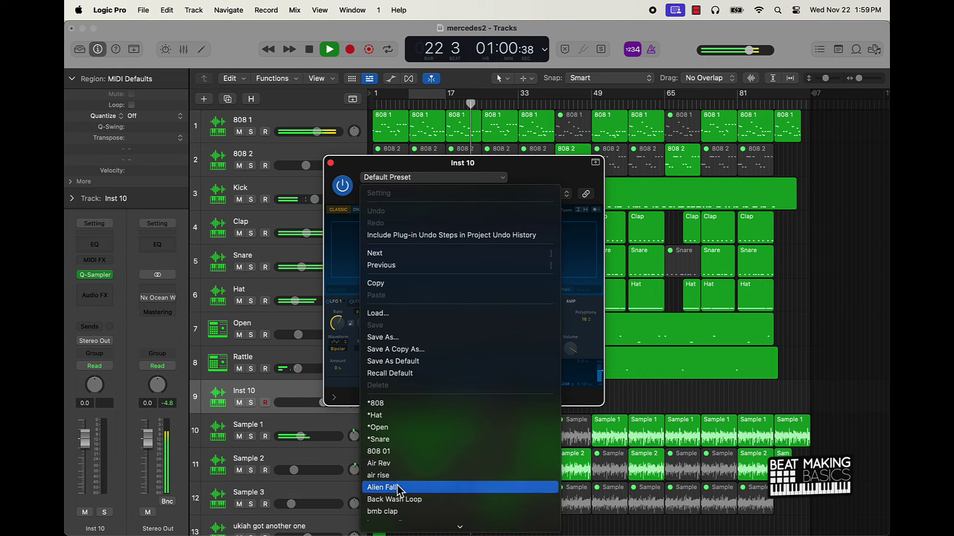
click(382, 487)
click(331, 163)
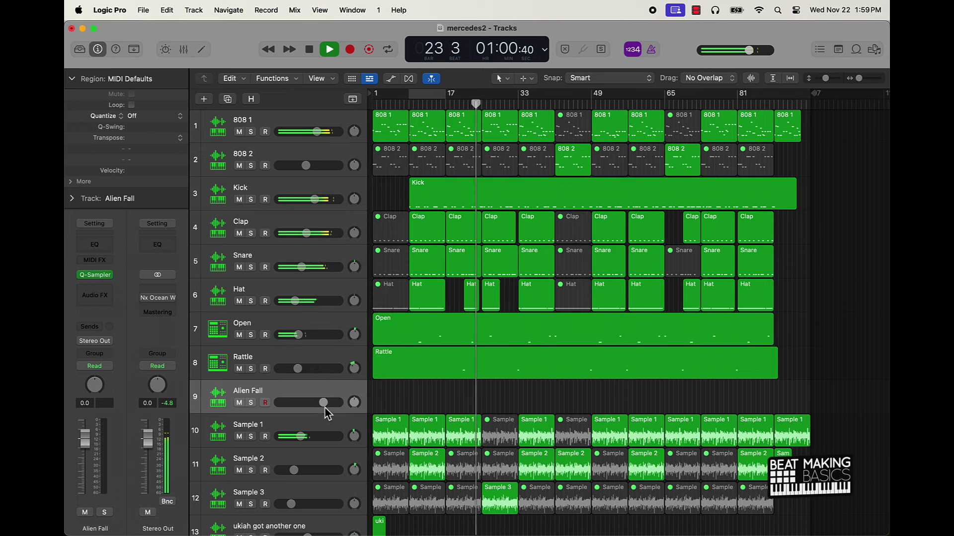
drag(323, 403, 292, 402)
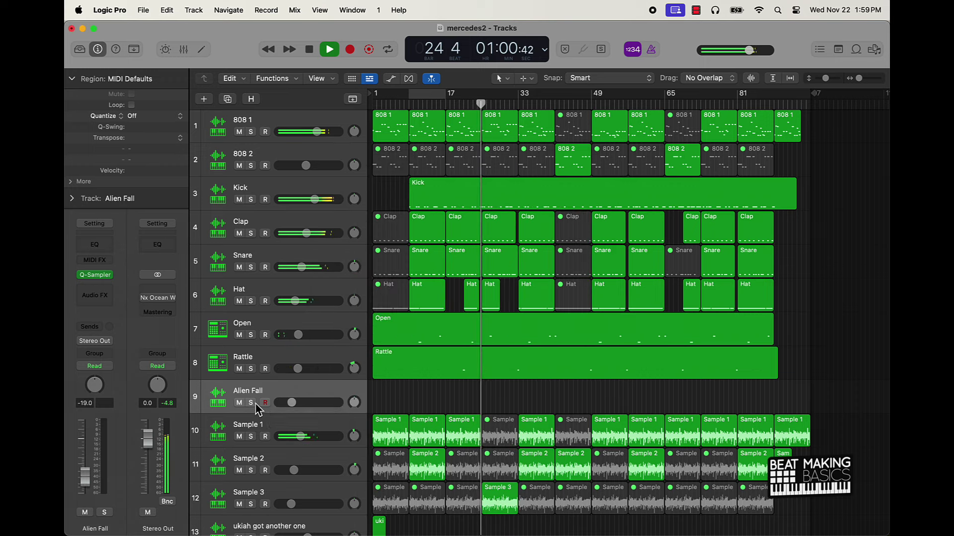
Record one Alien Fall note at bar 9 with Musical Typing, then end the recording while playback continues.
key(Return)
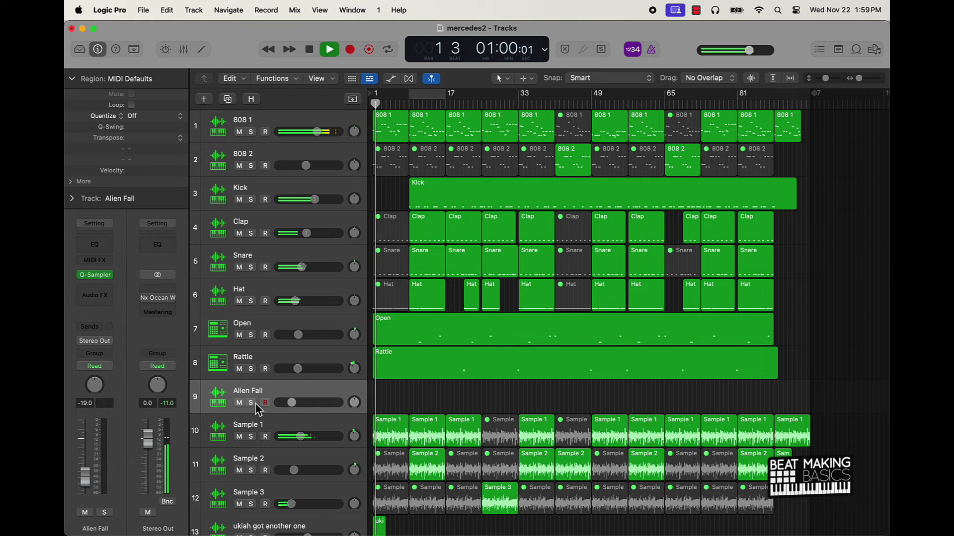
key(r)
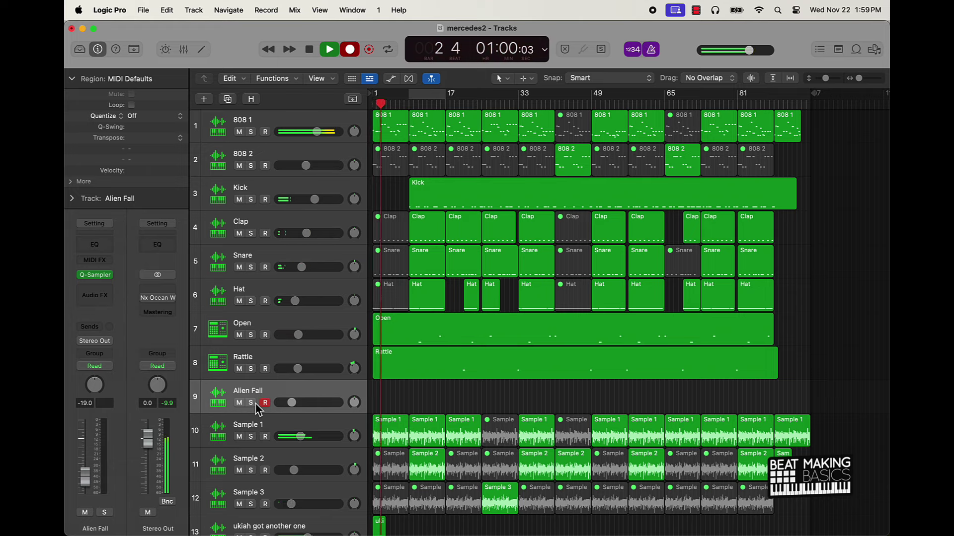
key(super+k)
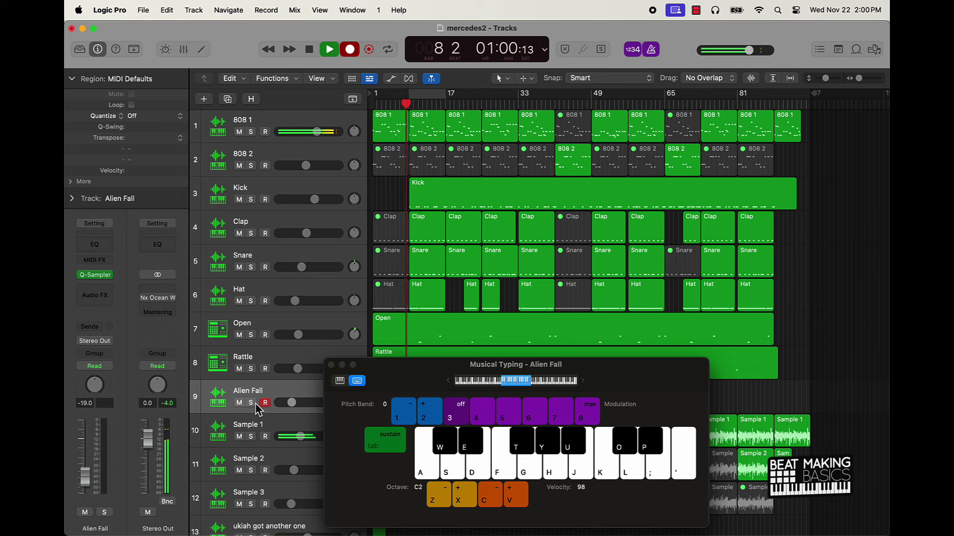
key(k)
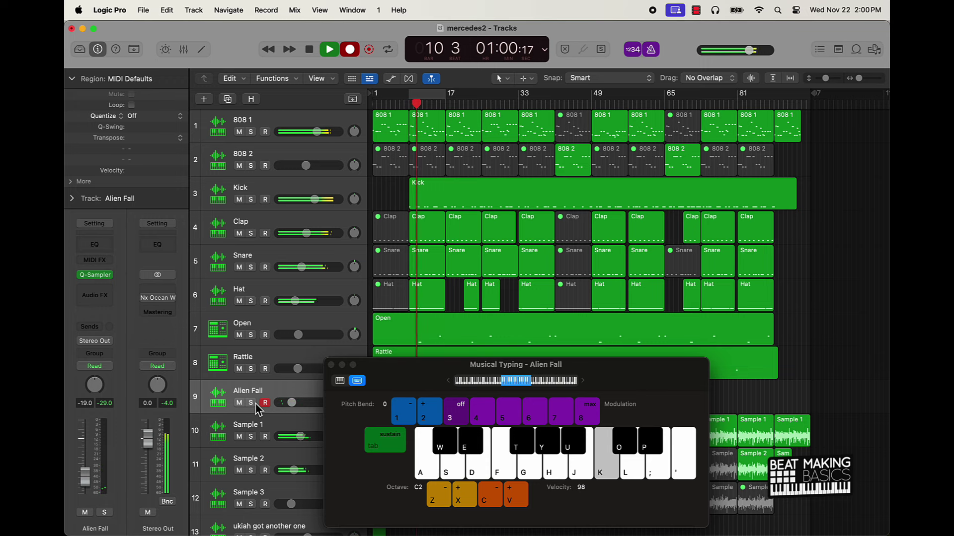
click(331, 364)
click(331, 49)
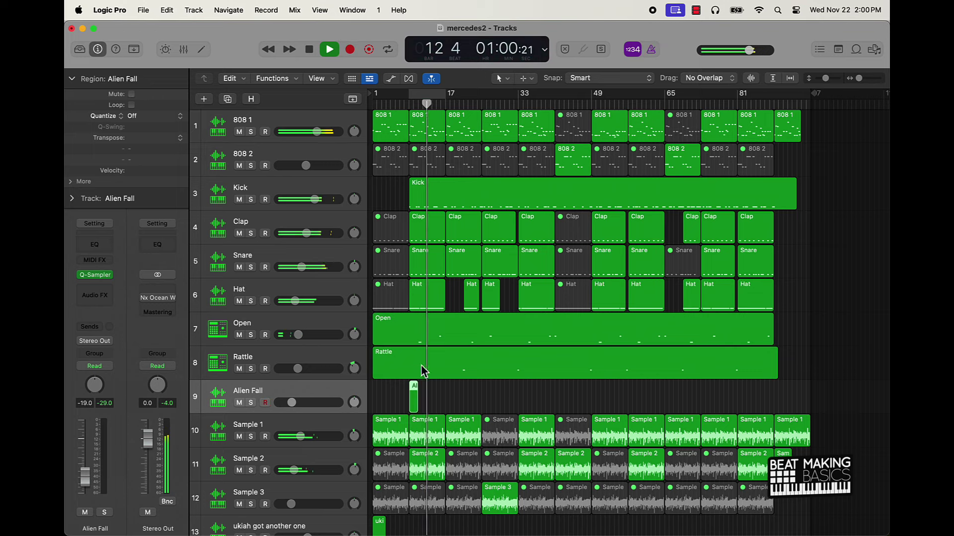
Extend the Alien Fall region to bar 17 and quantize its note to 1/16 Swing A in the Piano Roll.
drag(426, 408, 444, 409)
double_click(428, 413)
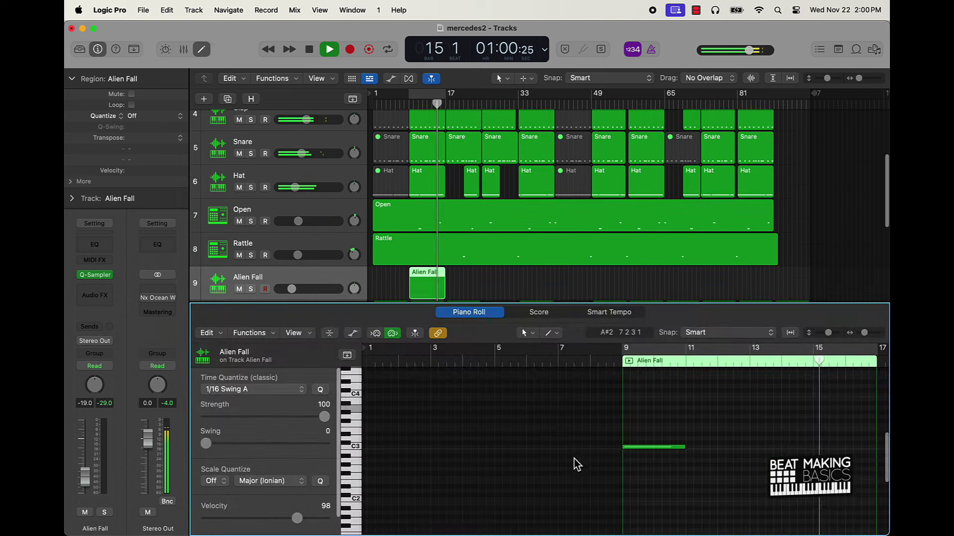
click(646, 447)
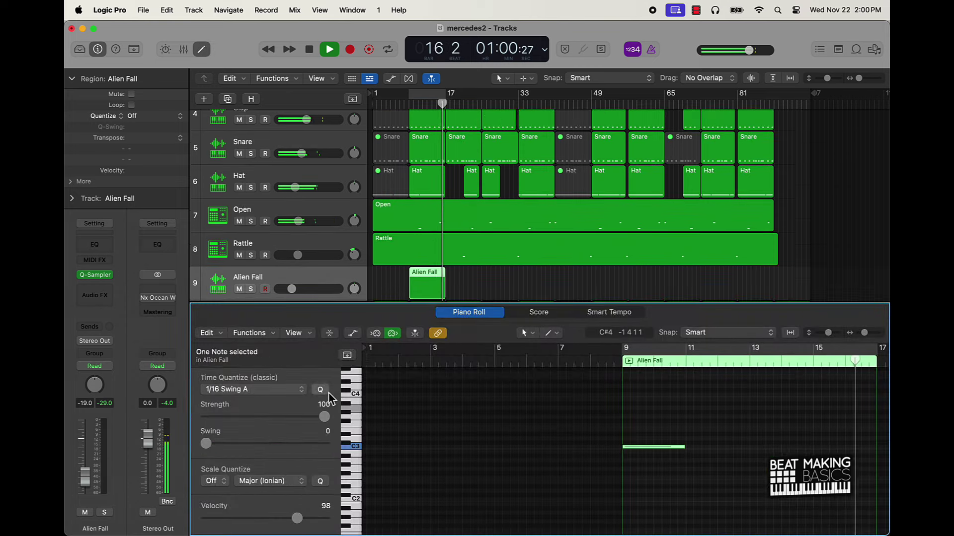
click(484, 292)
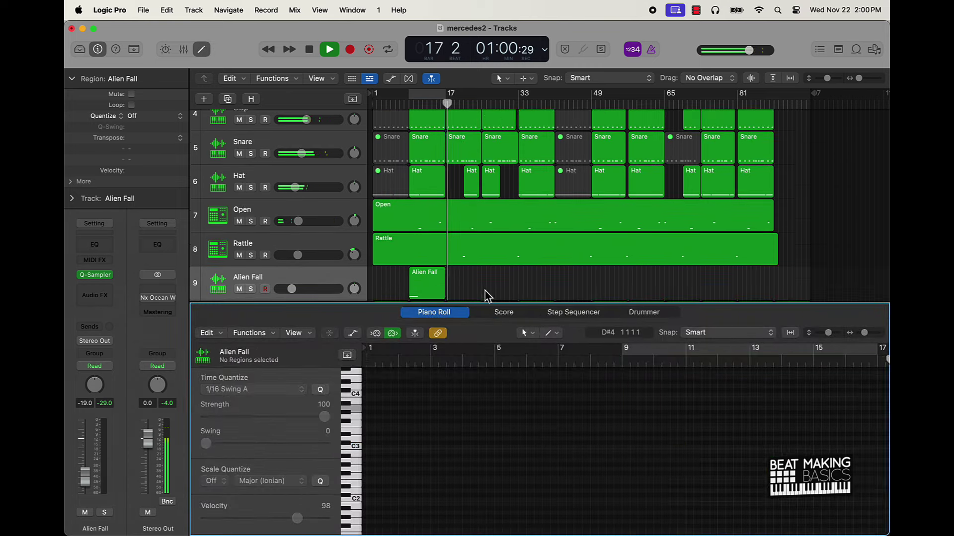
Close the Piano Roll and copy the Alien Fall region to bars 33, 57 and 81.
click(449, 290)
click(204, 51)
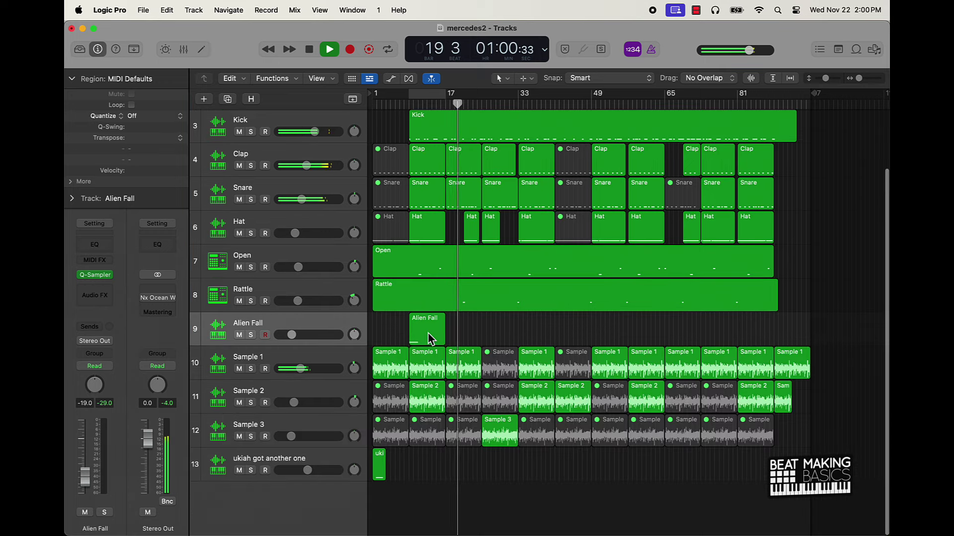
drag(426, 339, 750, 338)
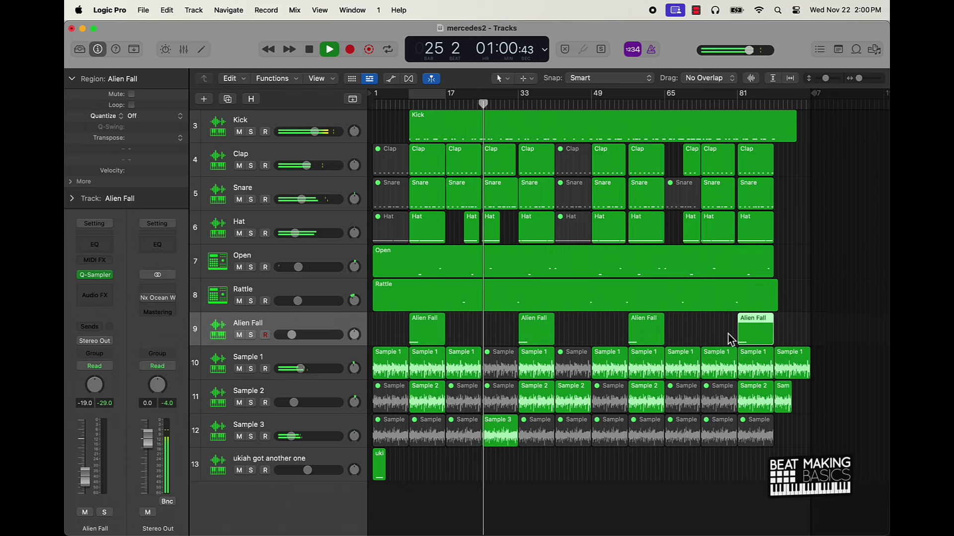
Duplicate the Alien Fall track and copy its four regions onto the duplicate, starting at bar 25.
click(296, 334)
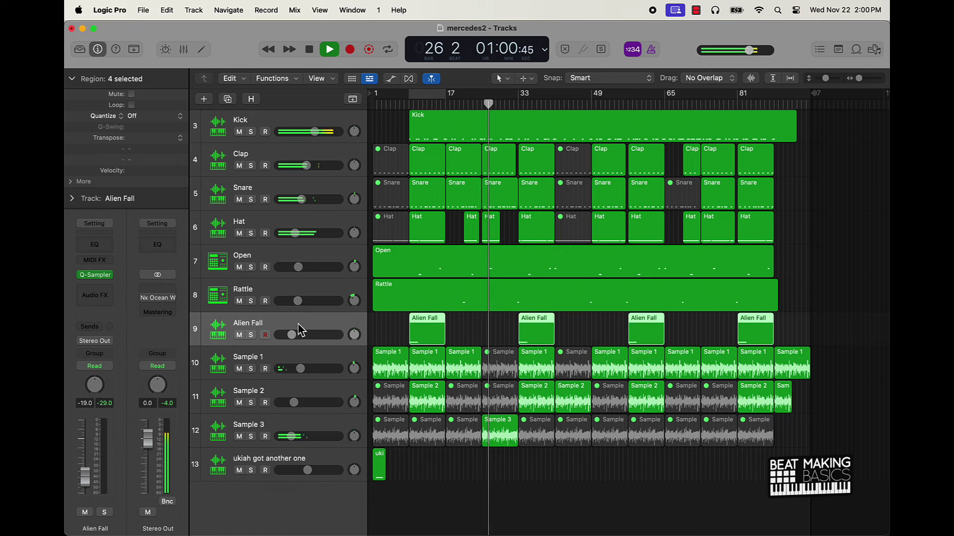
key(super+d)
drag(394, 355, 803, 355)
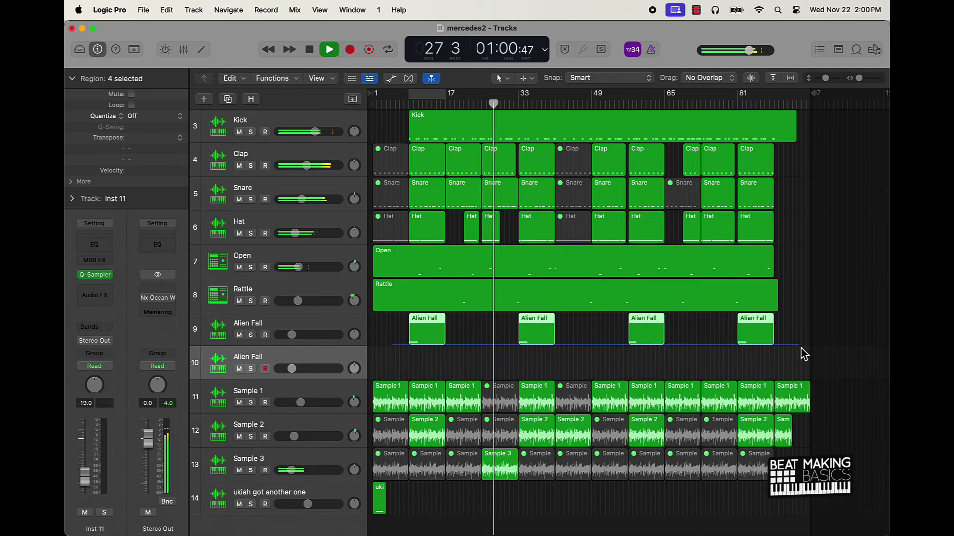
drag(432, 340, 503, 370)
Delete the extra Alien Fall region at bar 97 and move the project end back to the end of the Sample 1 regions.
click(829, 364)
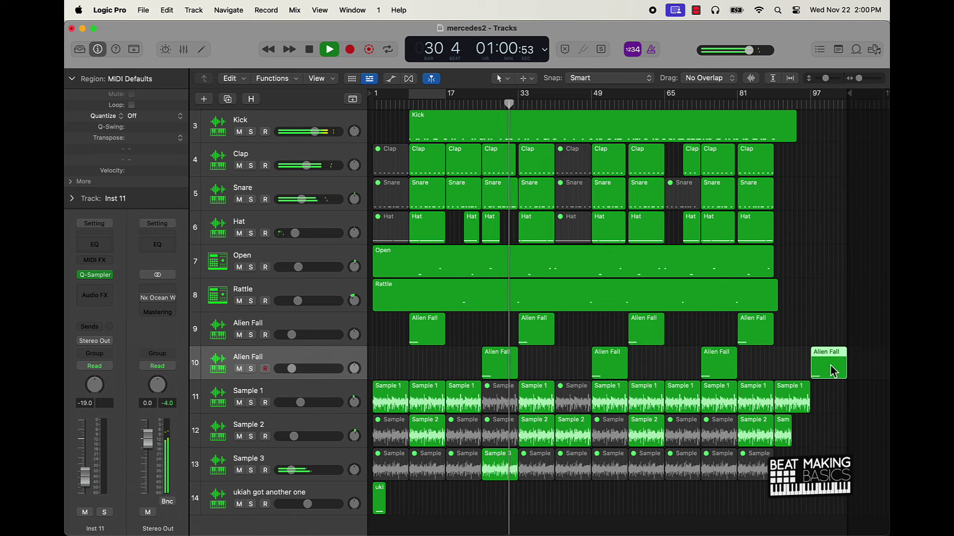
key(Delete)
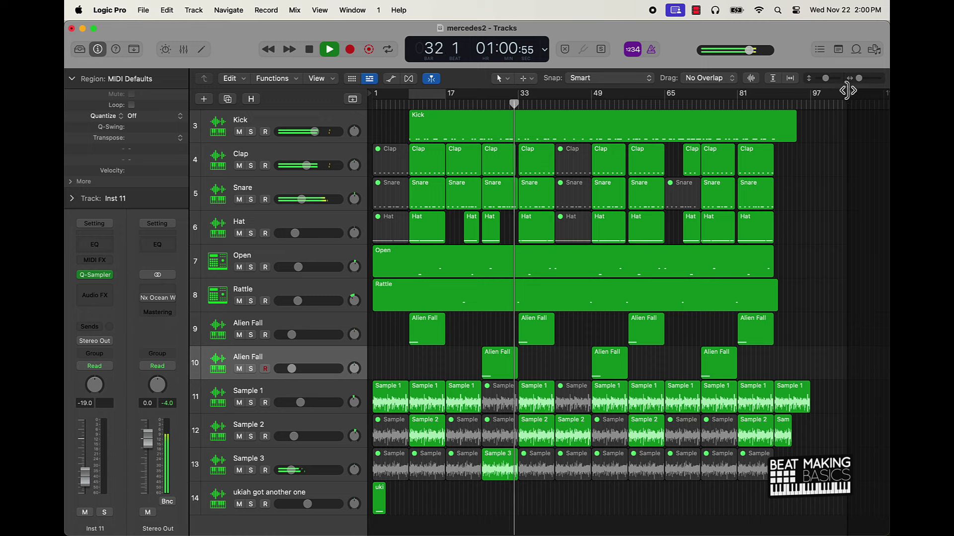
drag(845, 92, 808, 107)
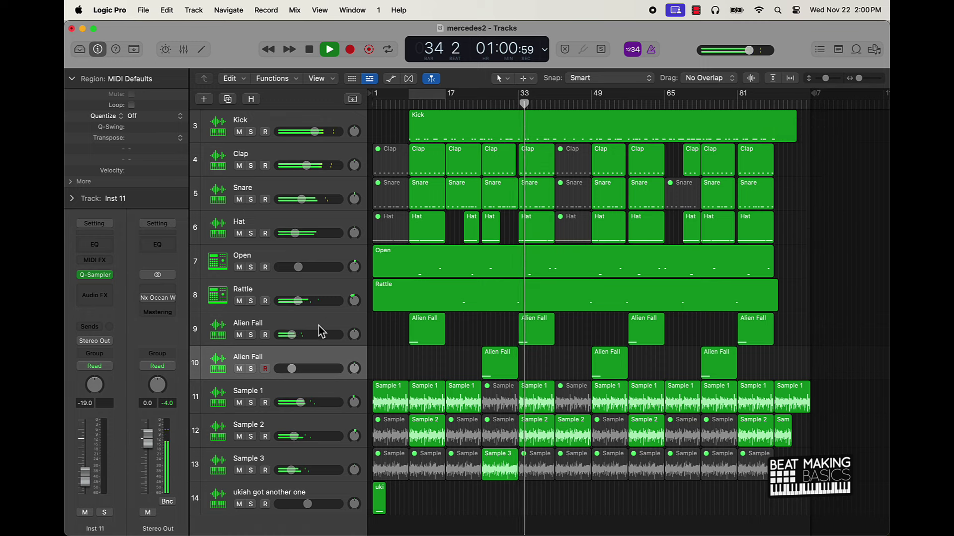
Load the Sting Cymbal 2 preset into the duplicated Alien Fall track's Quick Sampler and close its window.
click(317, 362)
click(94, 274)
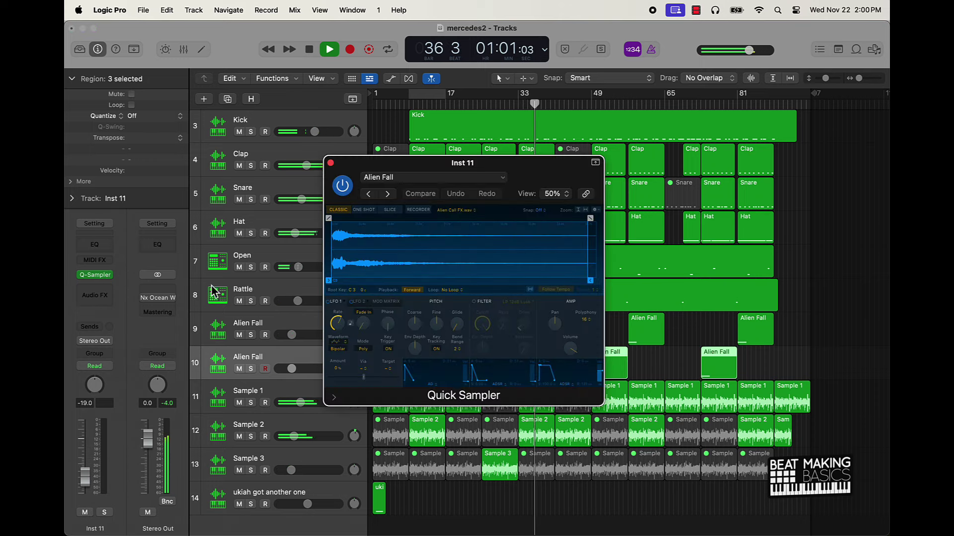
click(394, 180)
scroll(393, 385, down, 10)
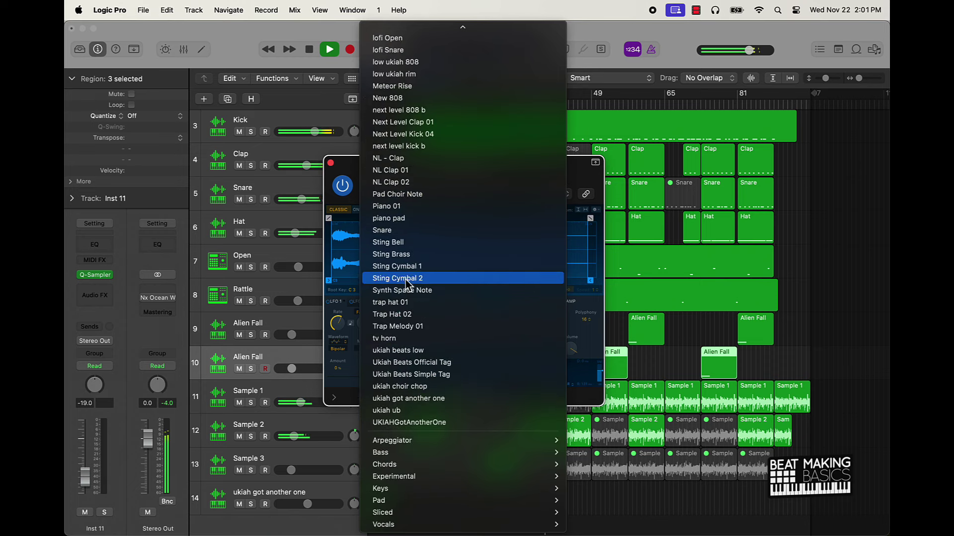
click(405, 280)
click(331, 162)
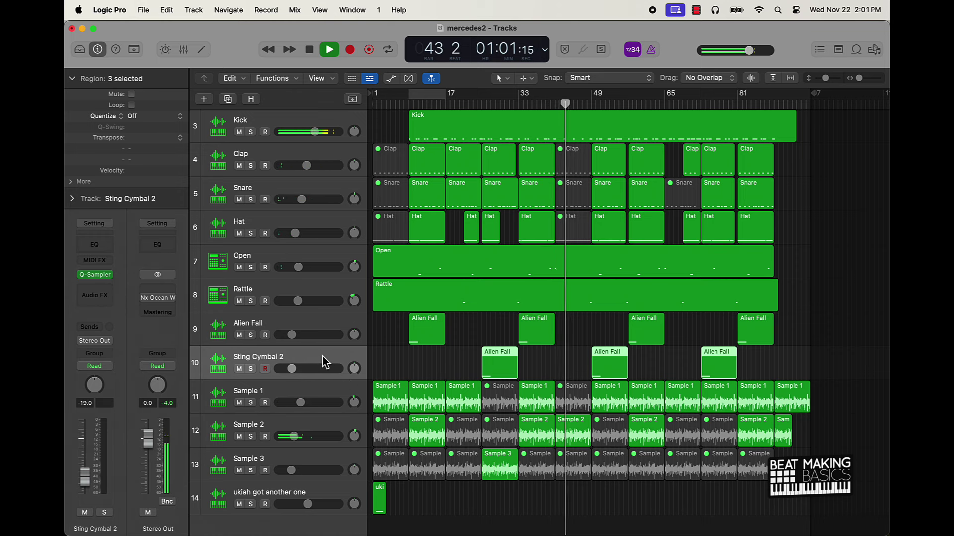
Duplicate the Sting Cymbal 2 track and copy its three regions onto the duplicate at bars 17, 41 and 65.
key(super+d)
drag(412, 370, 724, 375)
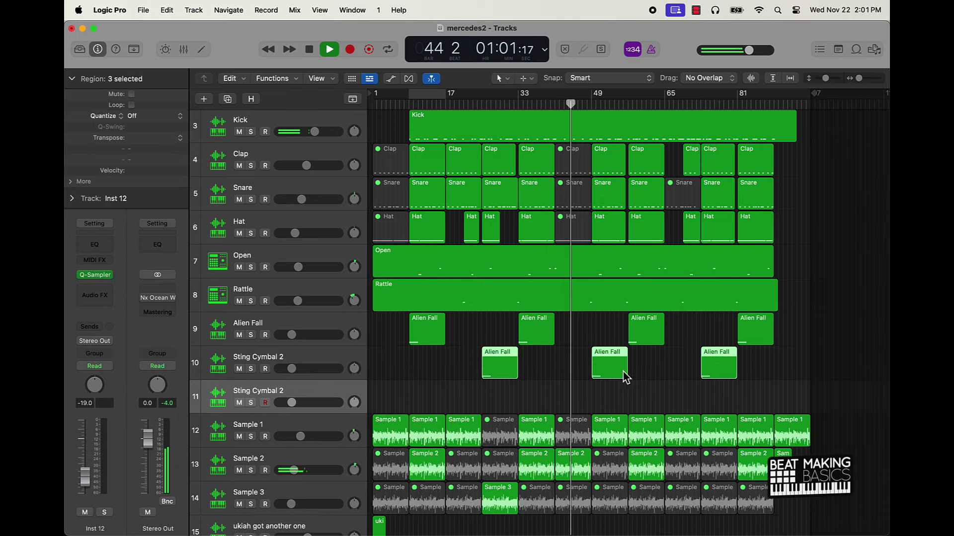
drag(505, 374, 473, 404)
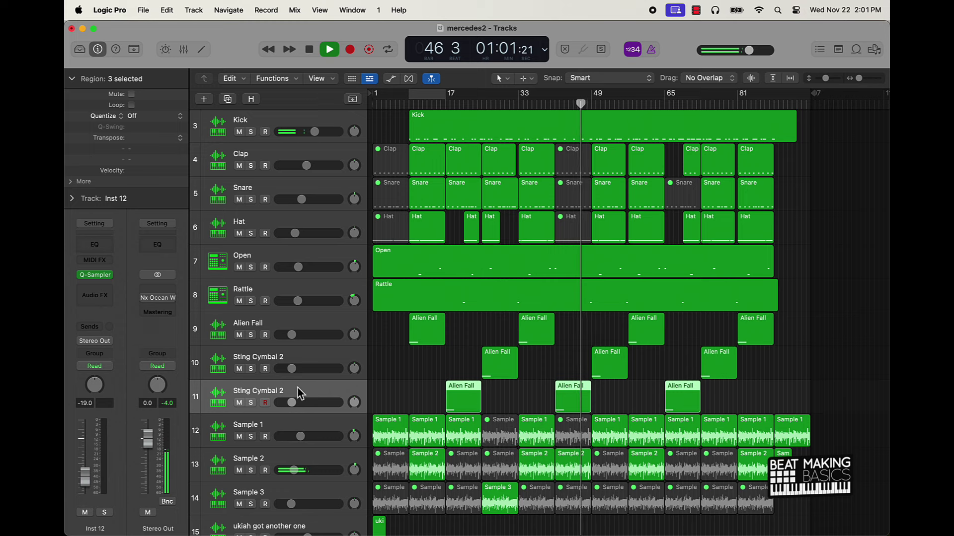
Switch the duplicated cymbal track's Quick Sampler to the Sting Cymbal 1 preset and close its window.
click(95, 275)
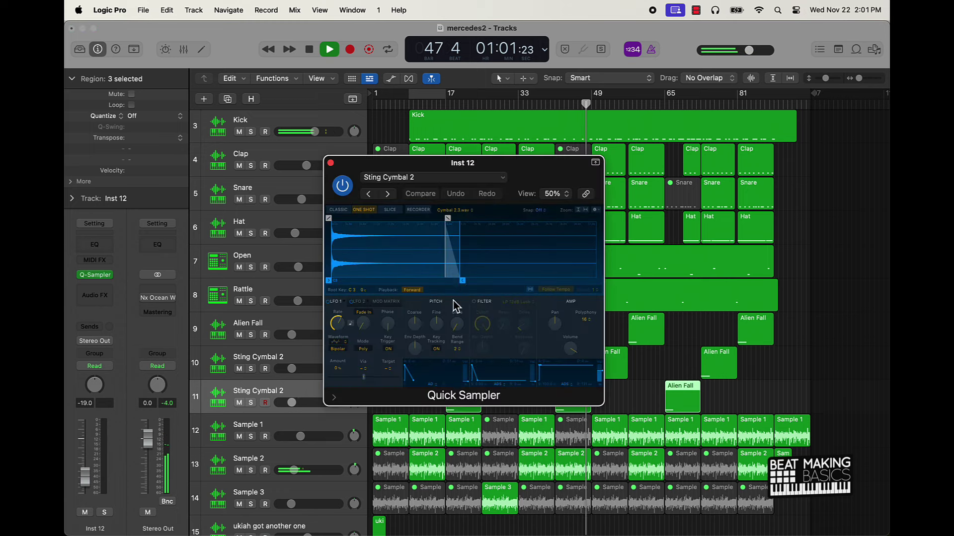
click(368, 194)
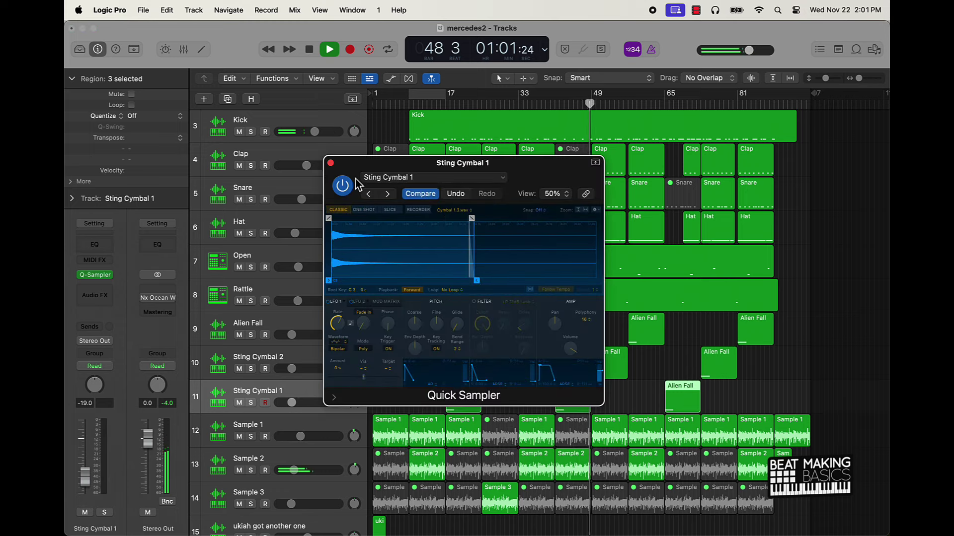
click(330, 163)
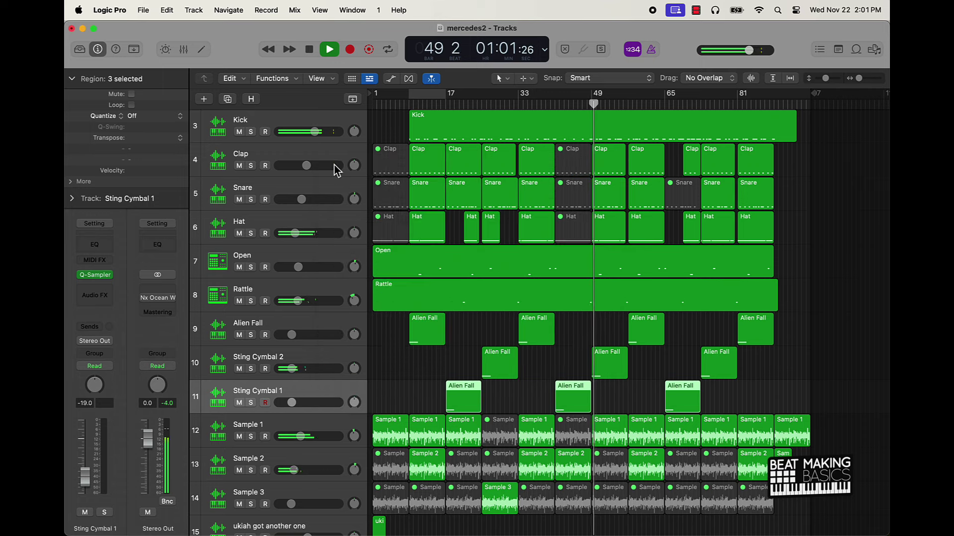
Lower the volume of both sting cymbal tracks, setting Sting Cymbal 1 to -27.0 dB.
click(426, 383)
drag(292, 403, 287, 402)
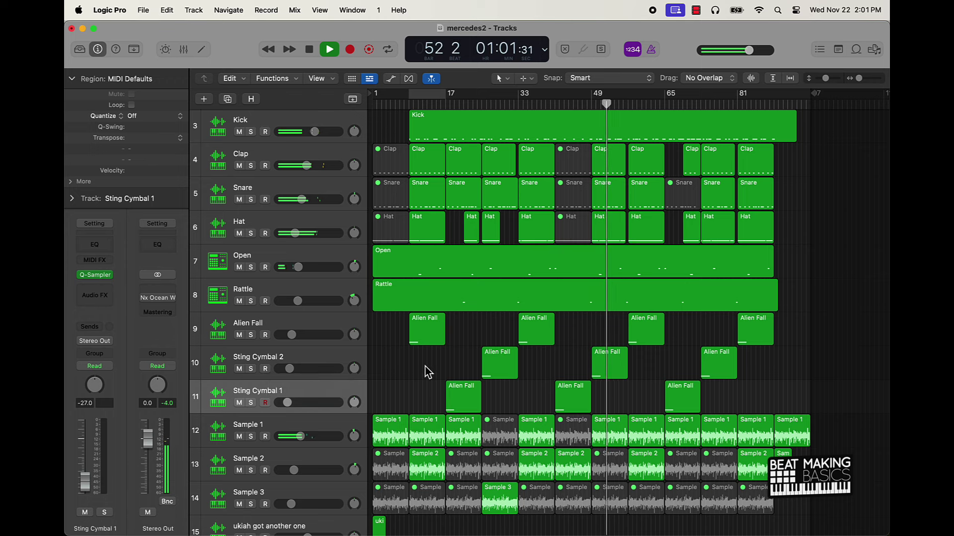
Replay from bar 1 and lower the "ukiah got another one" track to -7.6 dB and the Alien Fall track to -20.5 dB.
key(Return)
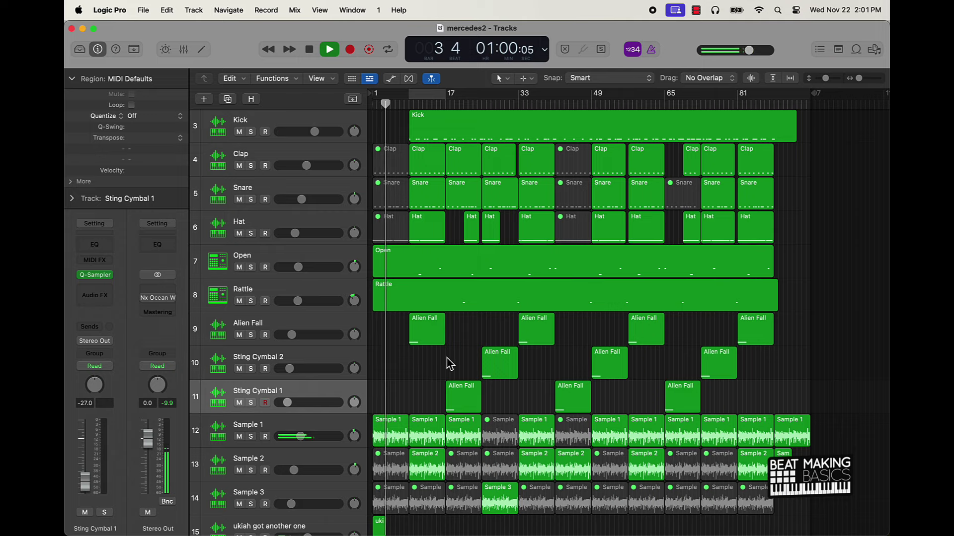
scroll(341, 422, down, 3)
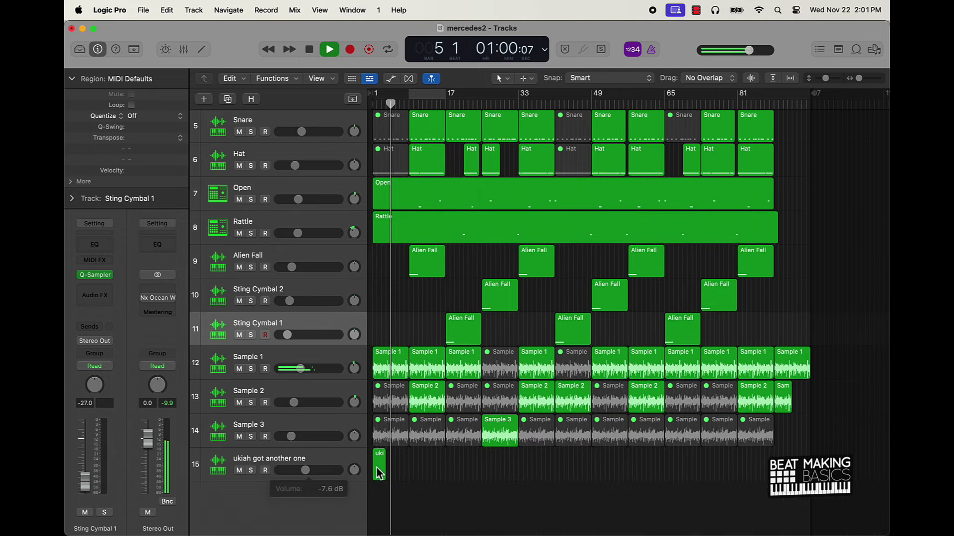
key(super+Up)
key(super+Up)
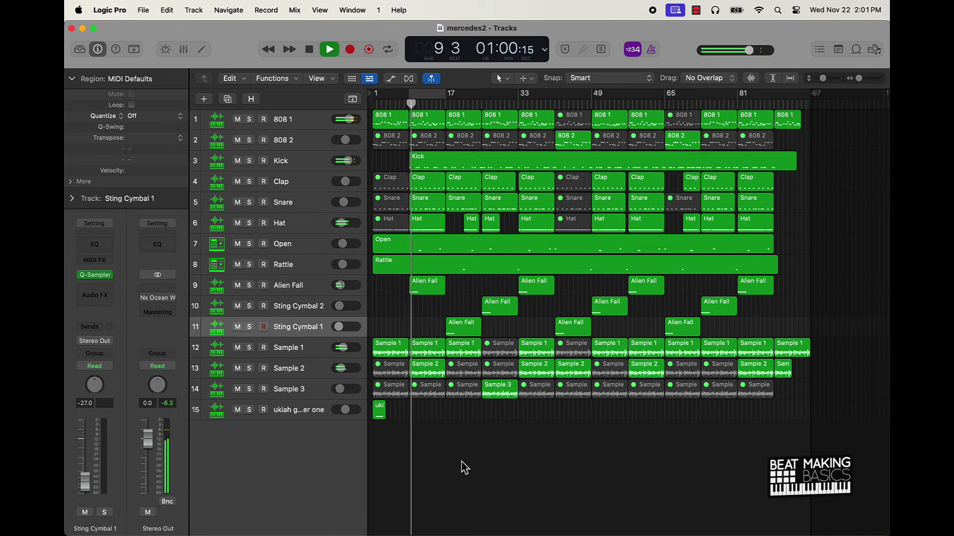
click(340, 285)
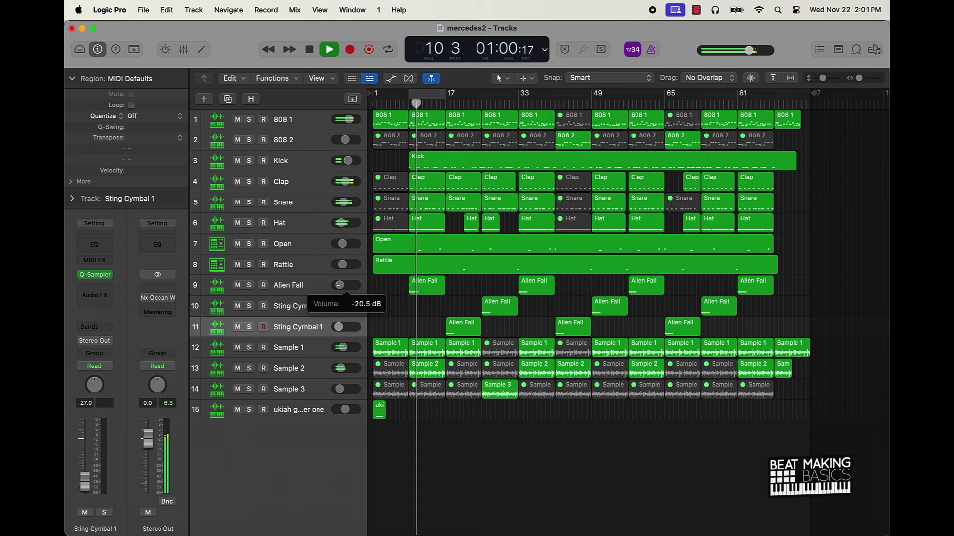
Move the Sting Cymbal 1 track above the Sting Cymbal 2 track and rename it Cymbal 1.
drag(308, 332, 312, 309)
double_click(318, 309)
key(BackSpace)
key(BackSpace)
key(BackSpace)
key(BackSpace)
key(BackSpace)
key(Tab)
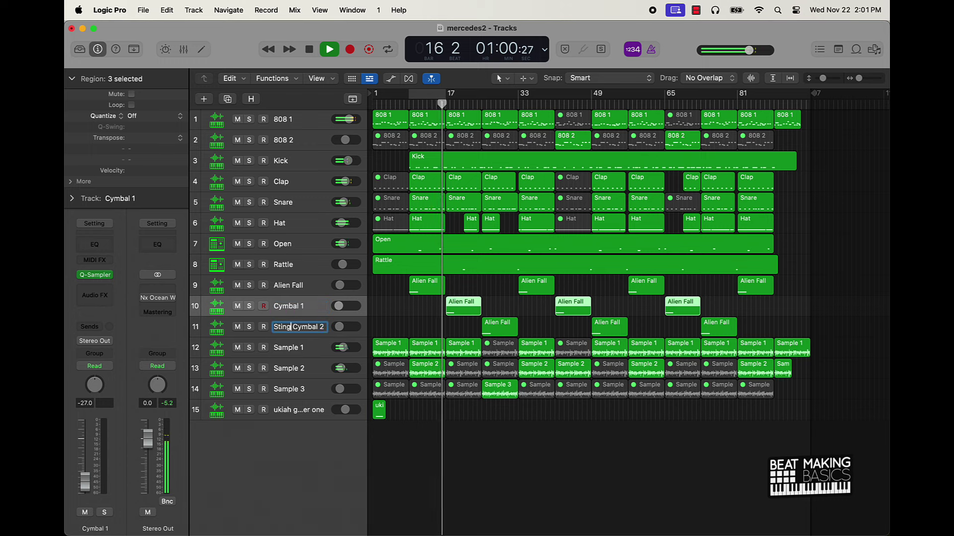
Rename the Sting Cymbal 2 track as Cymbal 2.
click(291, 326)
key(BackSpace)
key(BackSpace)
key(BackSpace)
key(BackSpace)
key(BackSpace)
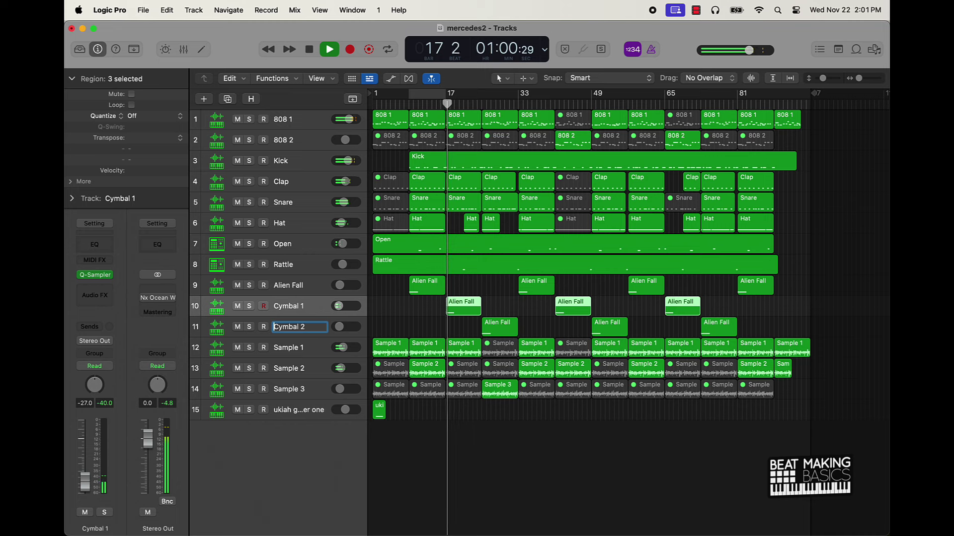
Shorten the Alien Fall track's name to Fall.
click(293, 285)
double_click(293, 285)
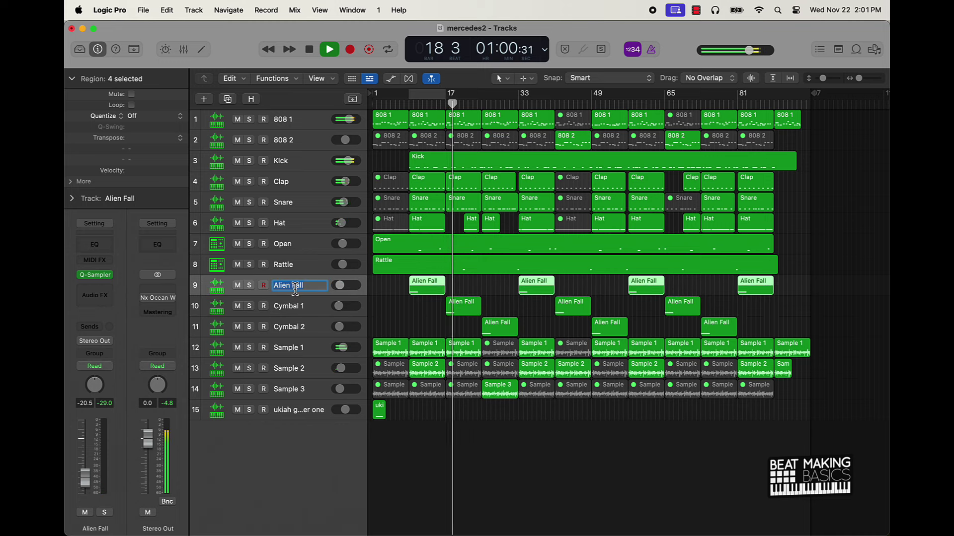
click(289, 285)
key(BackSpace)
key(BackSpace)
key(BackSpace)
key(BackSpace)
key(BackSpace)
key(BackSpace)
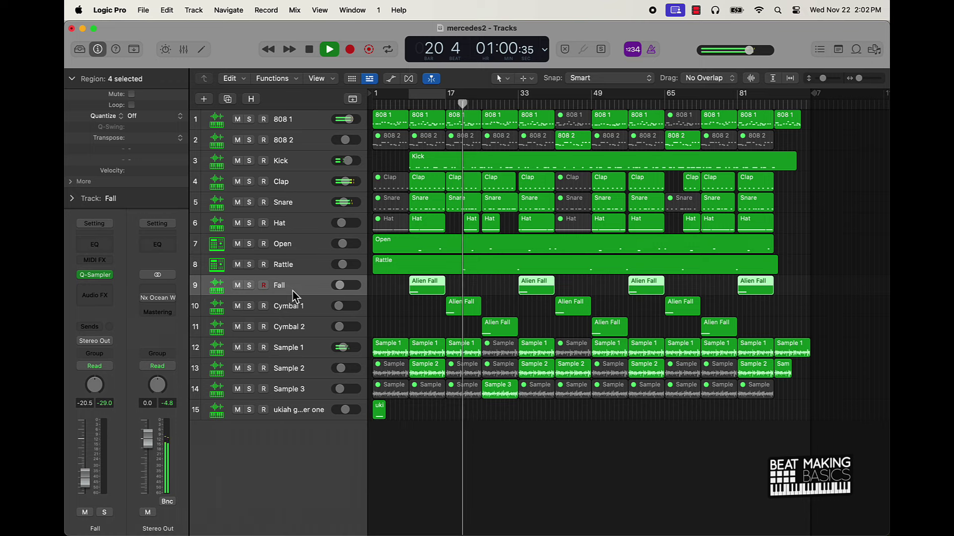
Duplicate the Fall track, load the Meteor Rise preset in the duplicate's Quick Sampler, and close its window.
key(super+d)
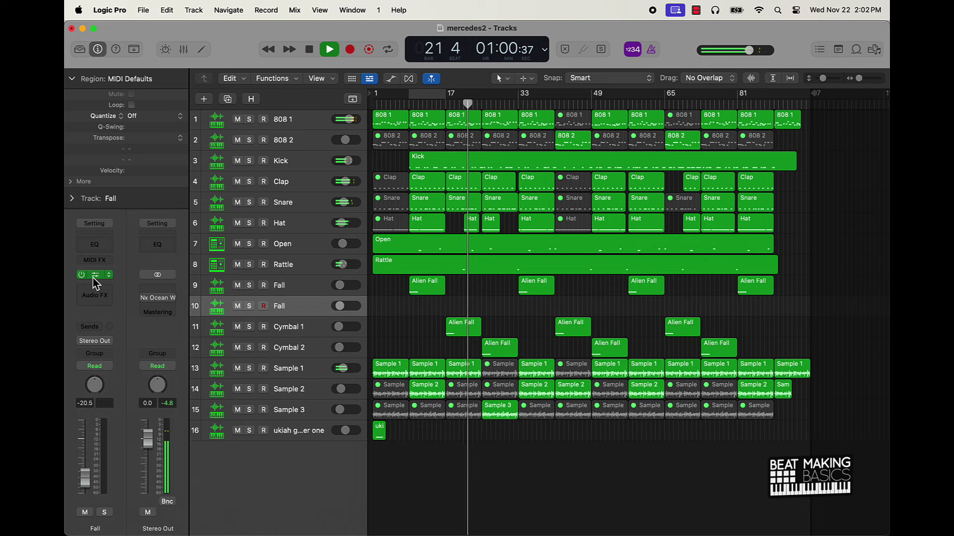
click(109, 276)
click(393, 179)
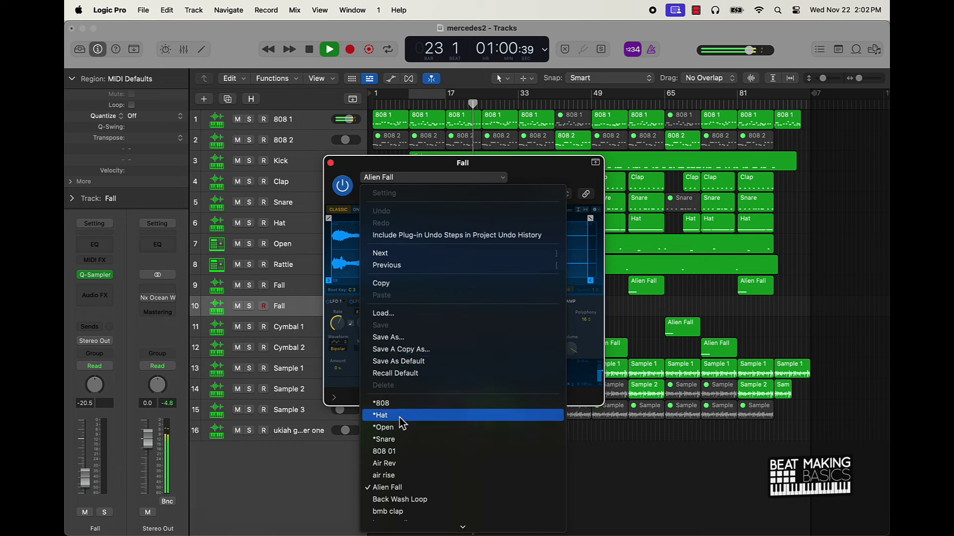
scroll(408, 429, down, 3)
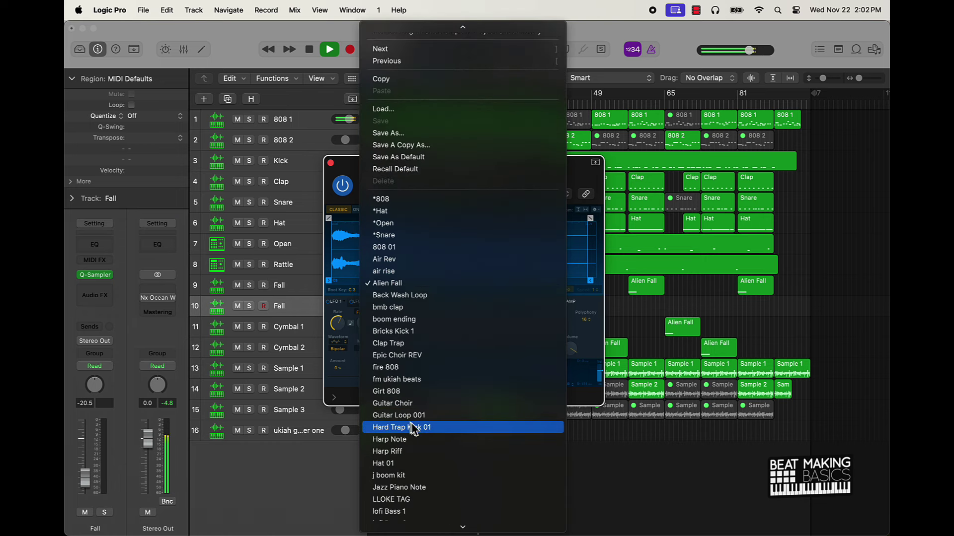
scroll(476, 433, down, 7)
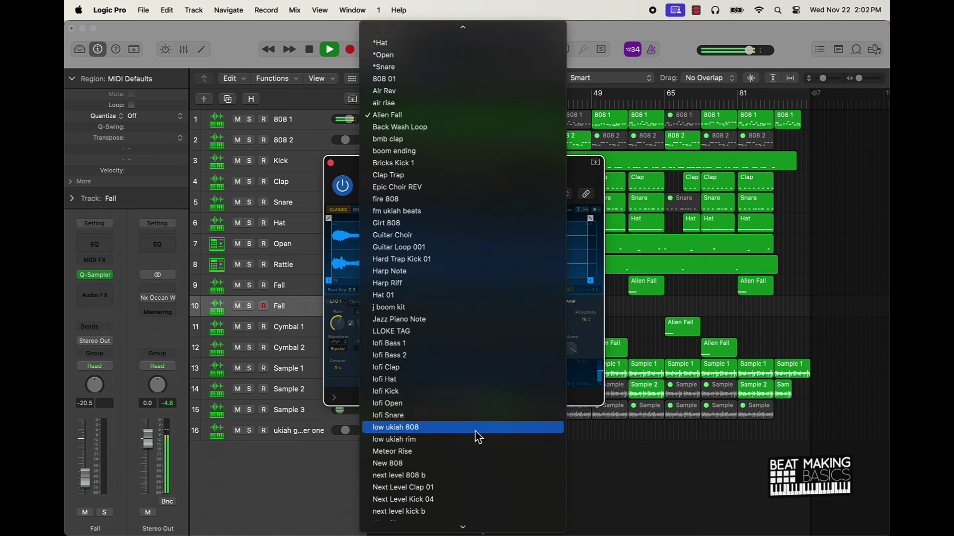
scroll(477, 436, down, 1)
scroll(477, 436, up, 8)
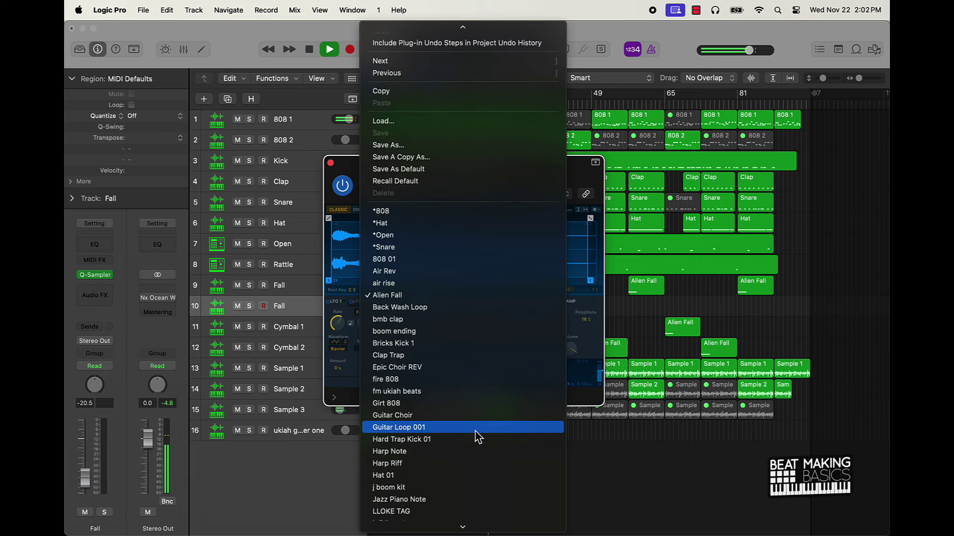
scroll(477, 436, down, 13)
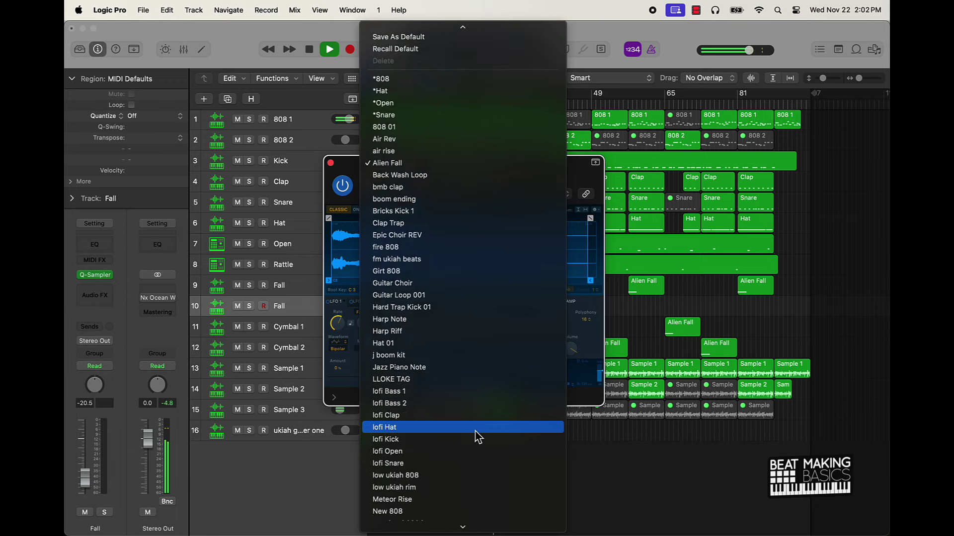
scroll(477, 437, down, 6)
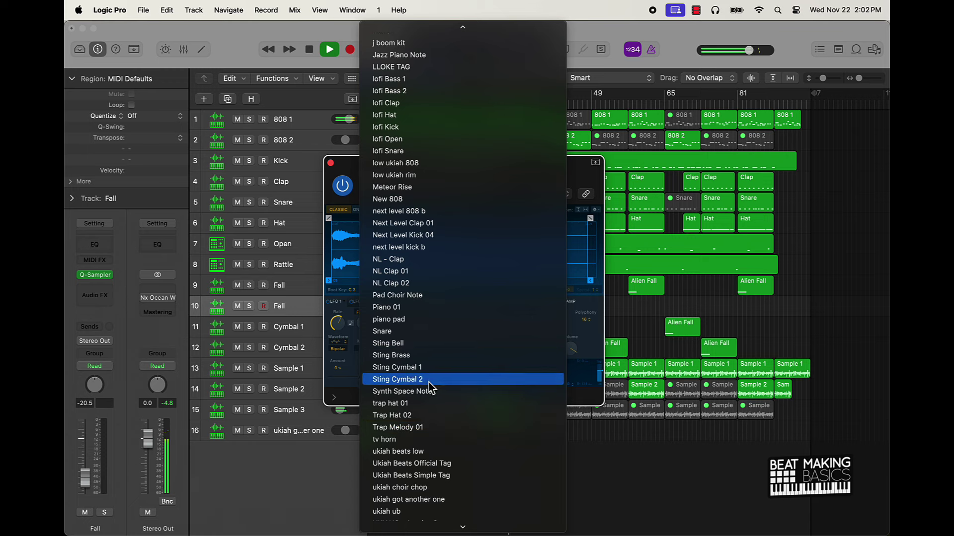
scroll(442, 436, down, 4)
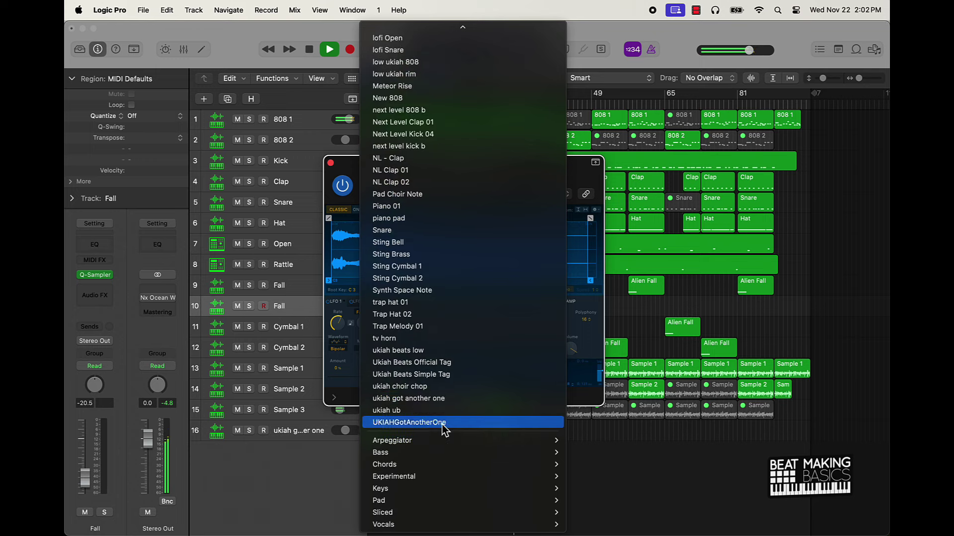
scroll(428, 350, up, 5)
scroll(428, 350, up, 15)
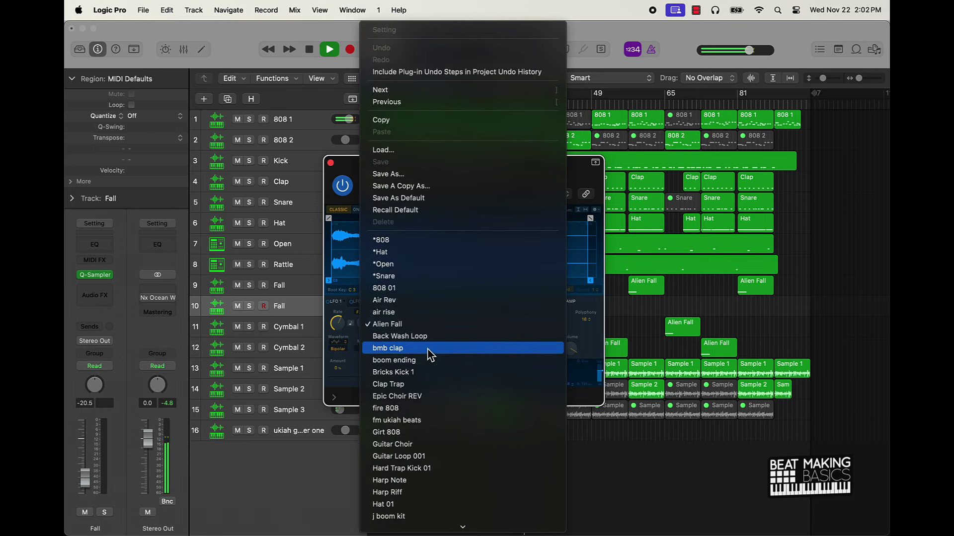
scroll(432, 401, down, 5)
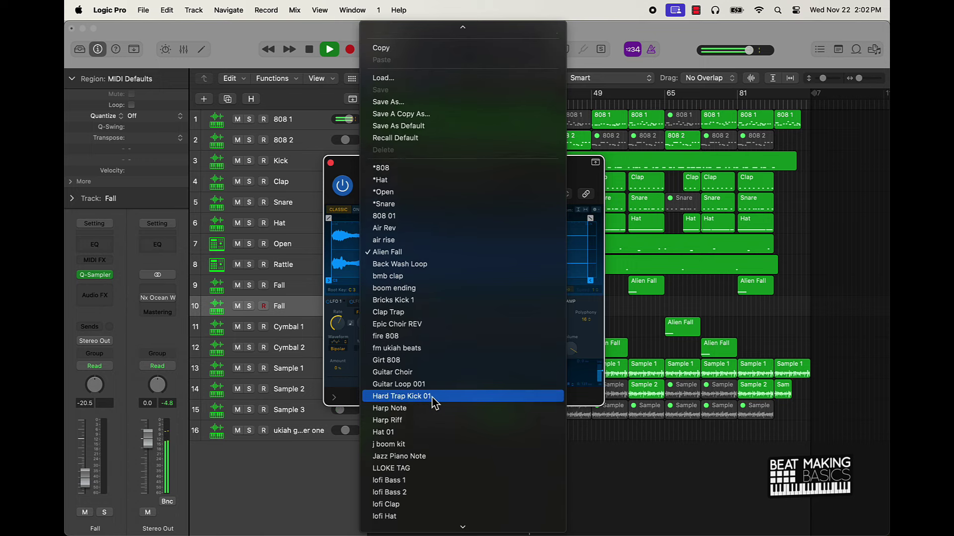
scroll(430, 397, down, 7)
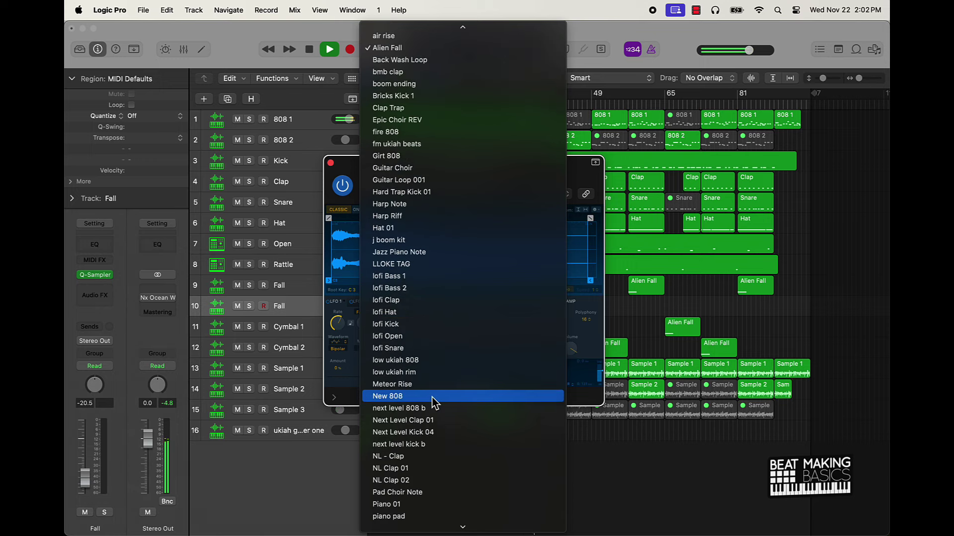
click(426, 387)
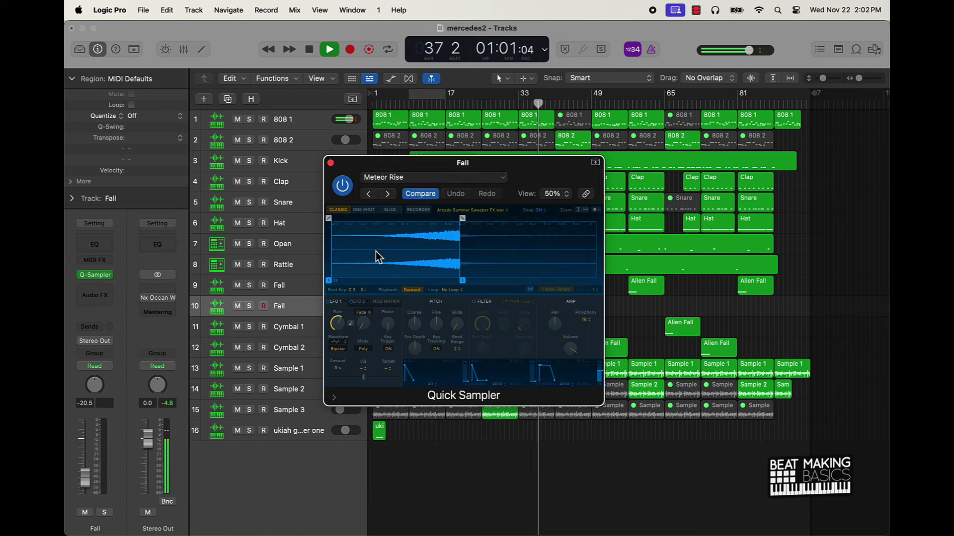
click(330, 163)
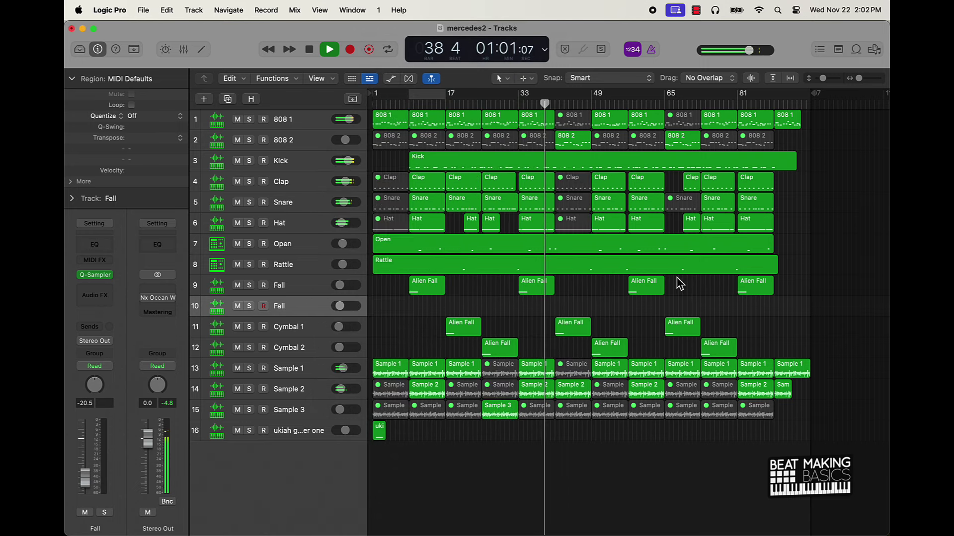
Record from bar 1 and play a single C3 note at bar 8 on the duplicated Fall track with Musical Typing.
key(r)
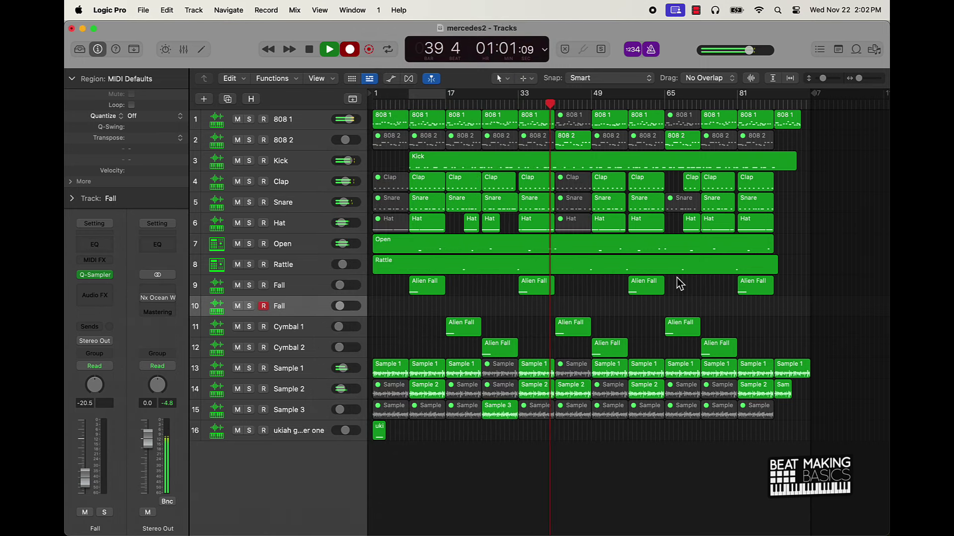
key(space)
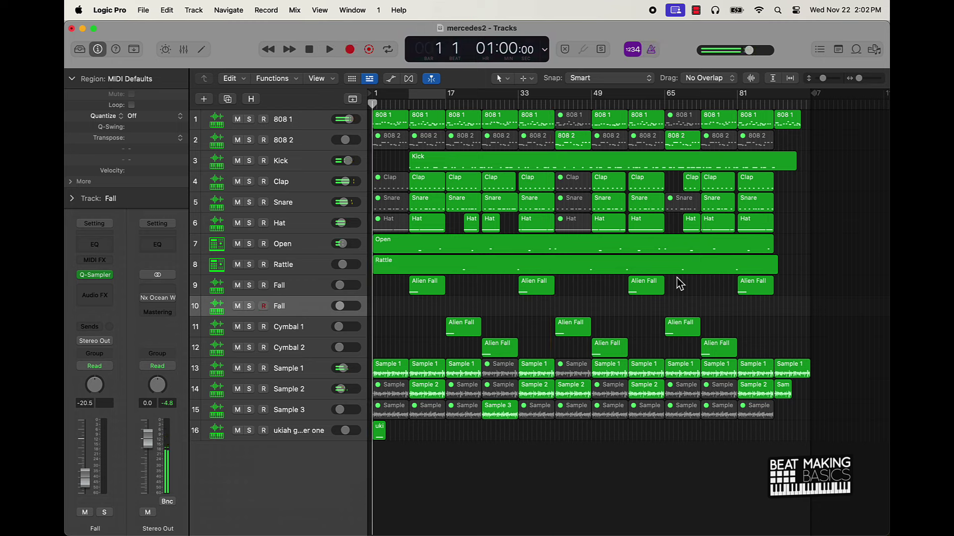
key(r)
key(super+k)
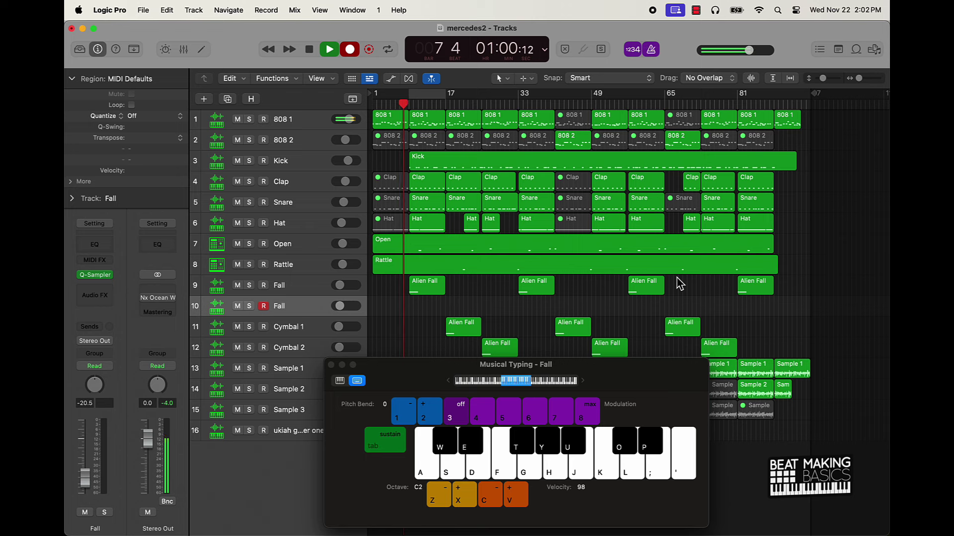
key(k)
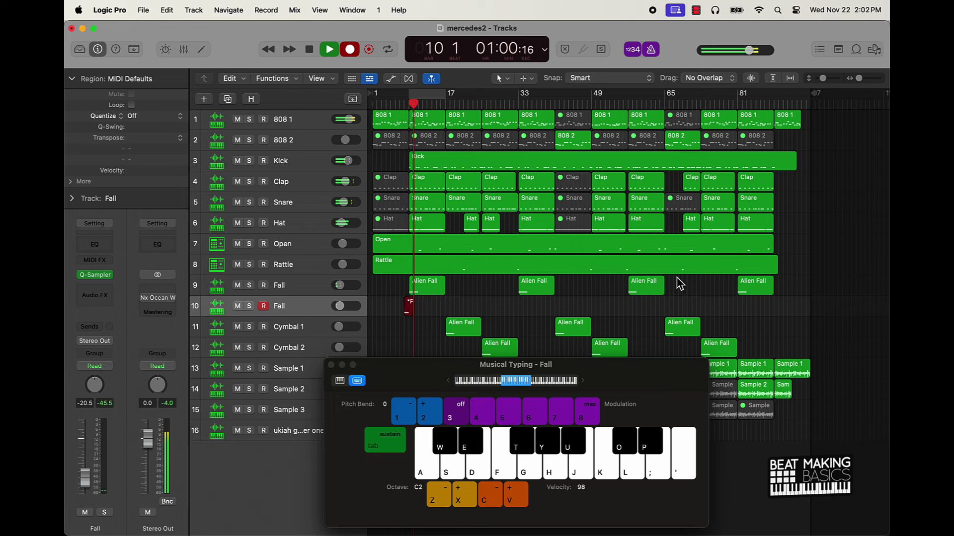
click(324, 54)
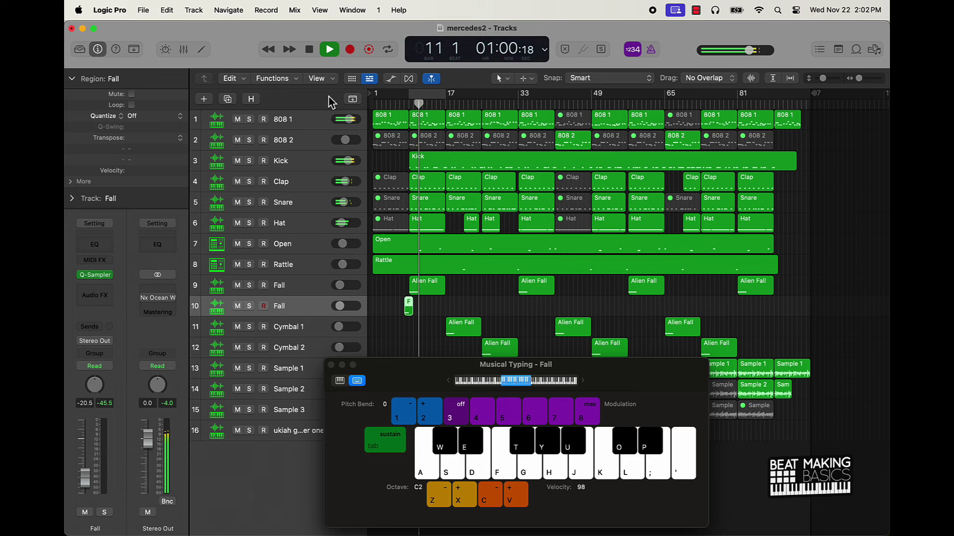
Open the recorded region in the Piano Roll, close Musical Typing, and resize the region to span bars 1 to 9.
double_click(408, 307)
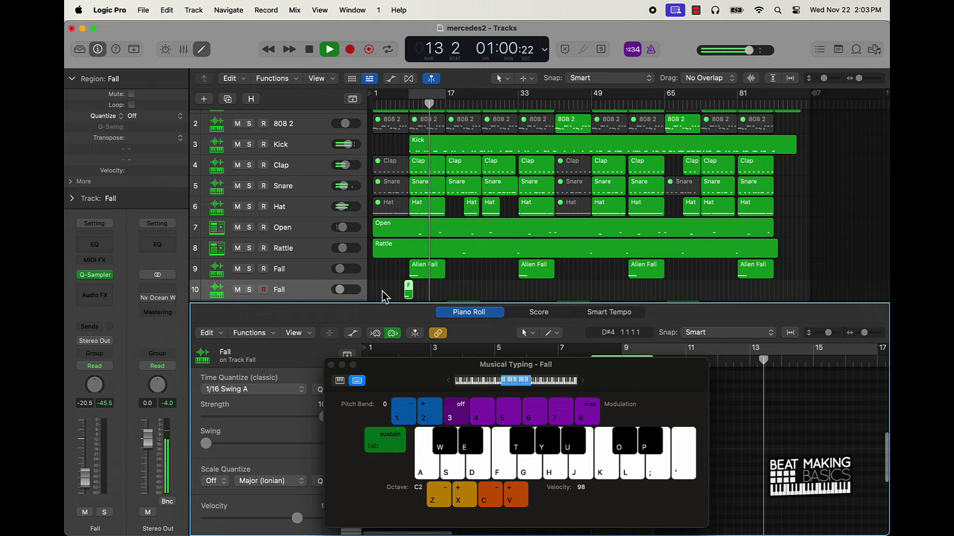
click(331, 365)
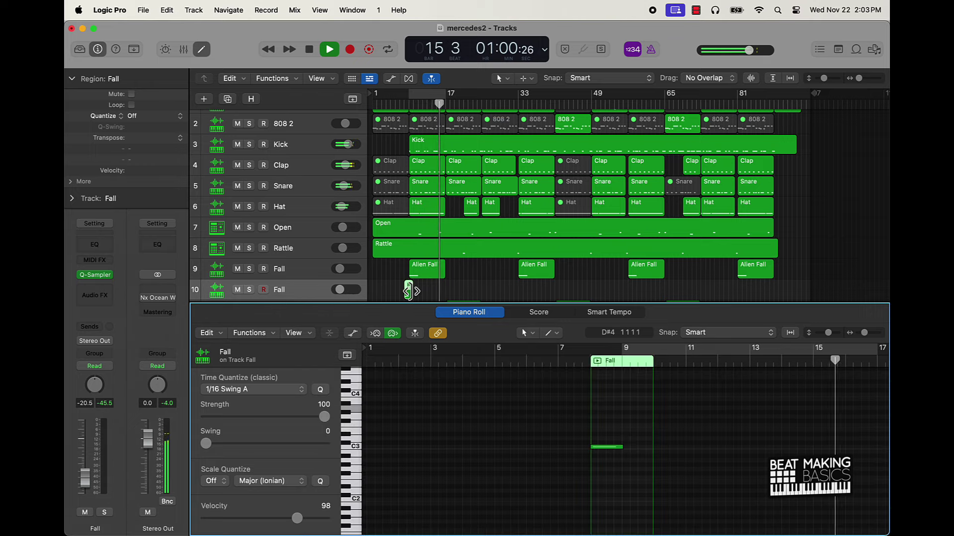
mouse_move(406, 298)
mouse_down()
mouse_move(374, 297)
mouse_move(407, 290)
mouse_up()
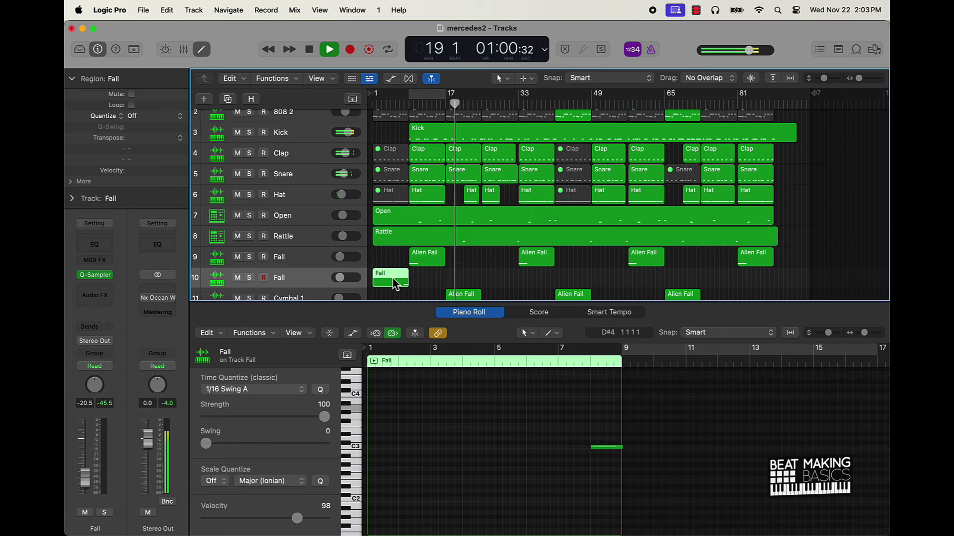
Repeat the eight-bar riser region ten times so the copies run up to bar 89.
key(super+r)
key(super+r)
key(super+r)
key(super+r)
key(super+r)
key(super+r)
key(super+r)
key(super+r)
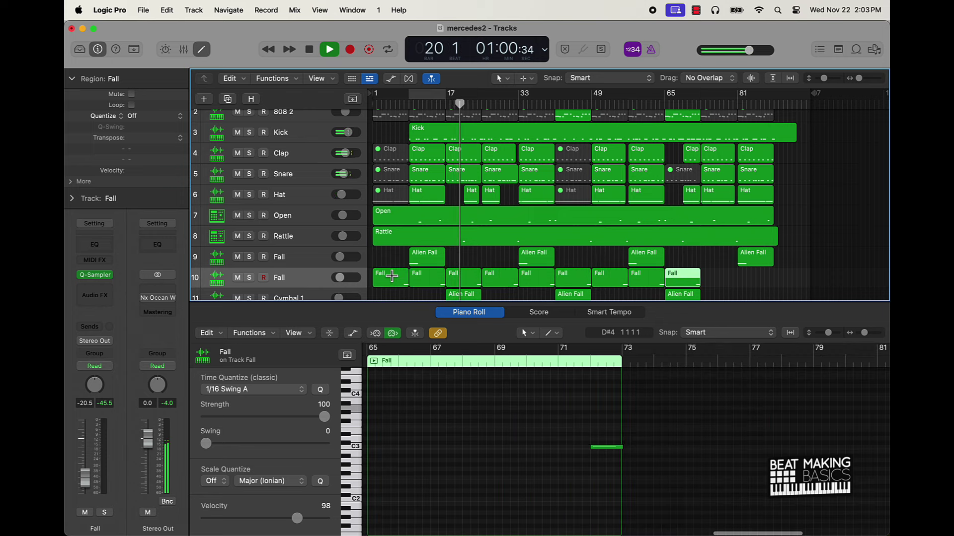
key(super+r)
key(super+r)
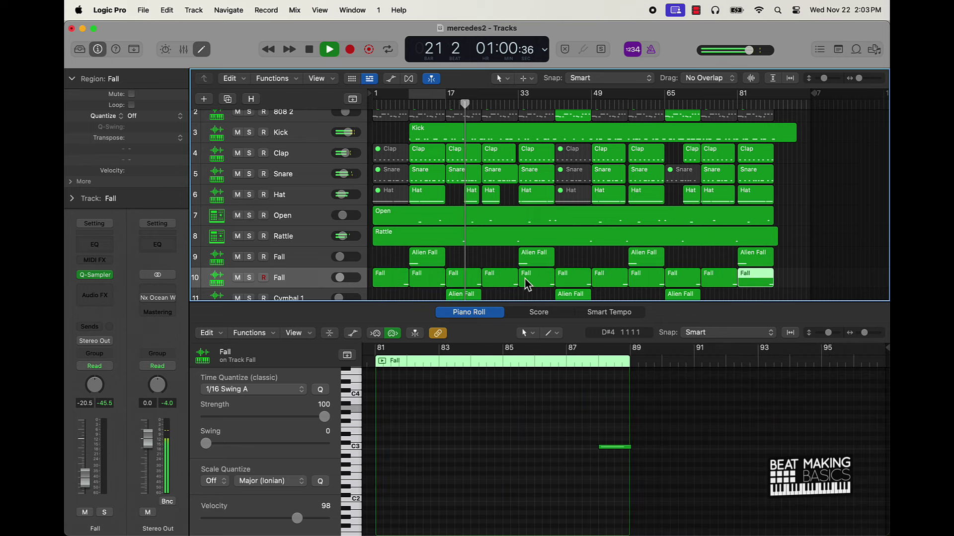
Rename the duplicated Fall track as Rise and name all the project's regions after their tracks.
double_click(285, 278)
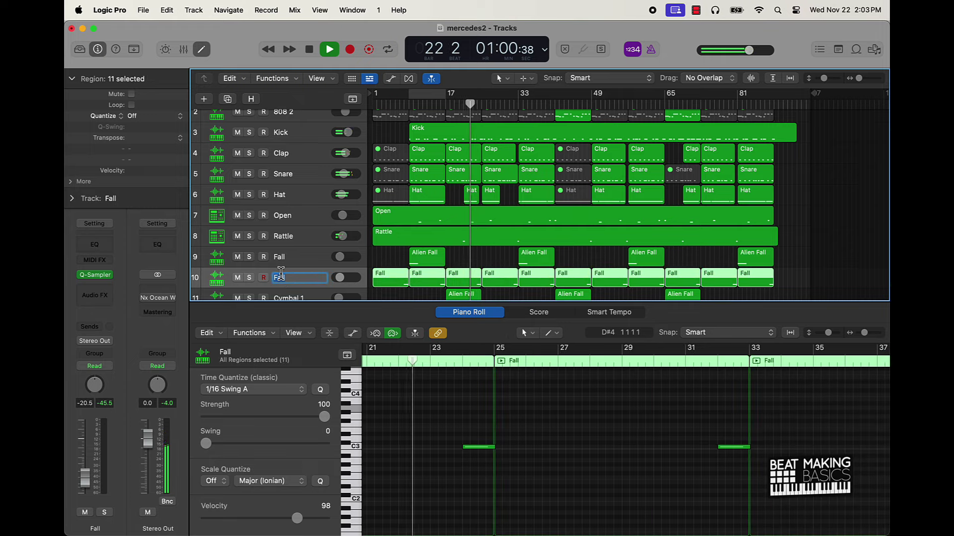
text(Rise)
key(Return)
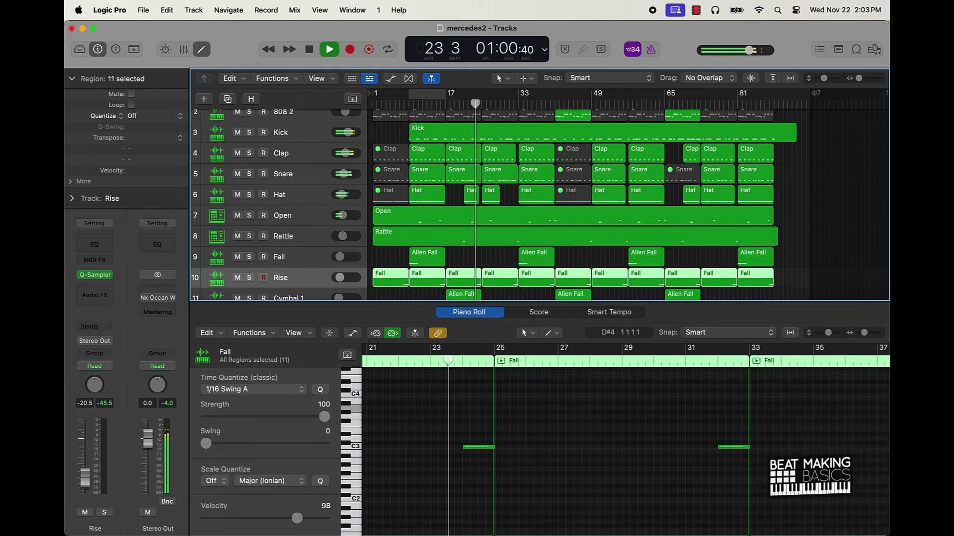
key(super+a)
key(alt+shift+n)
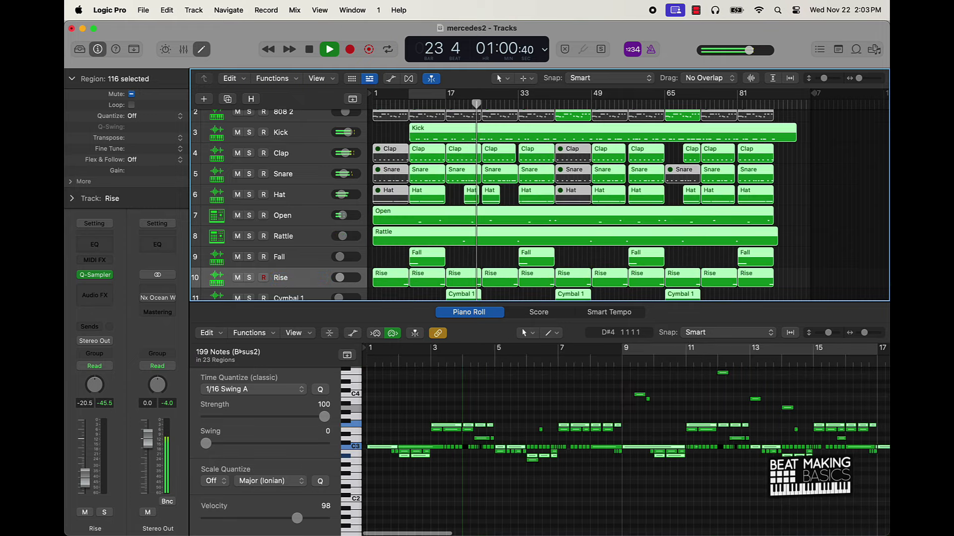
Deselect all regions and close the Piano Roll to bring back the full track arrangement.
click(462, 264)
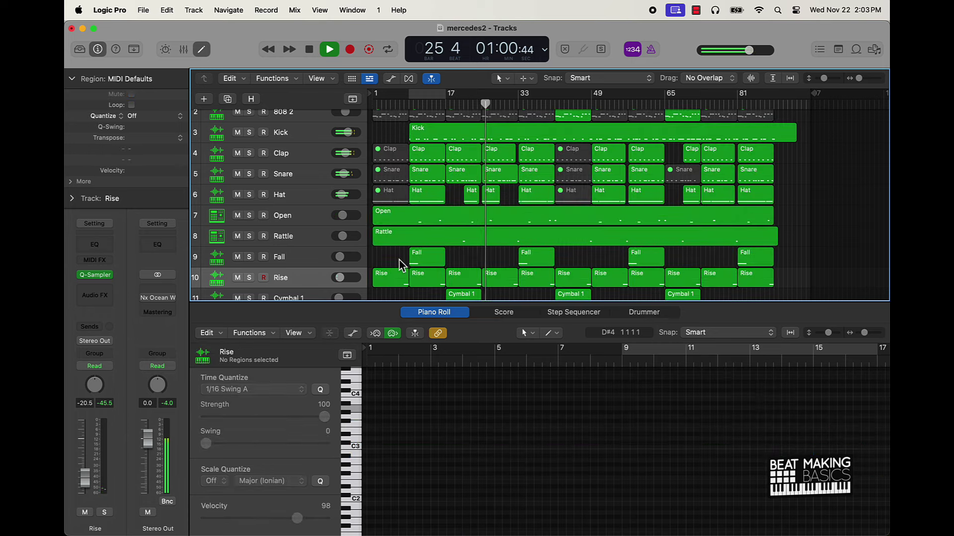
key(super+Right)
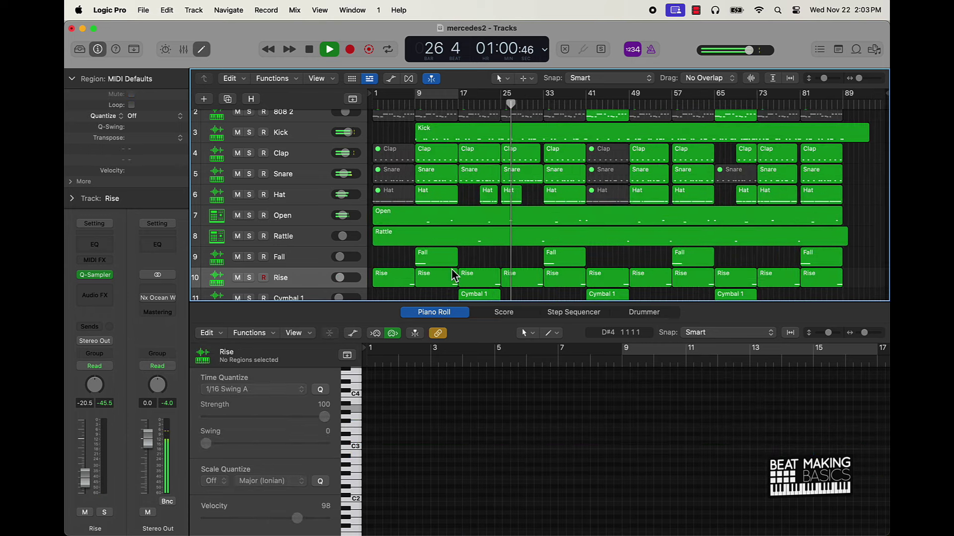
click(202, 49)
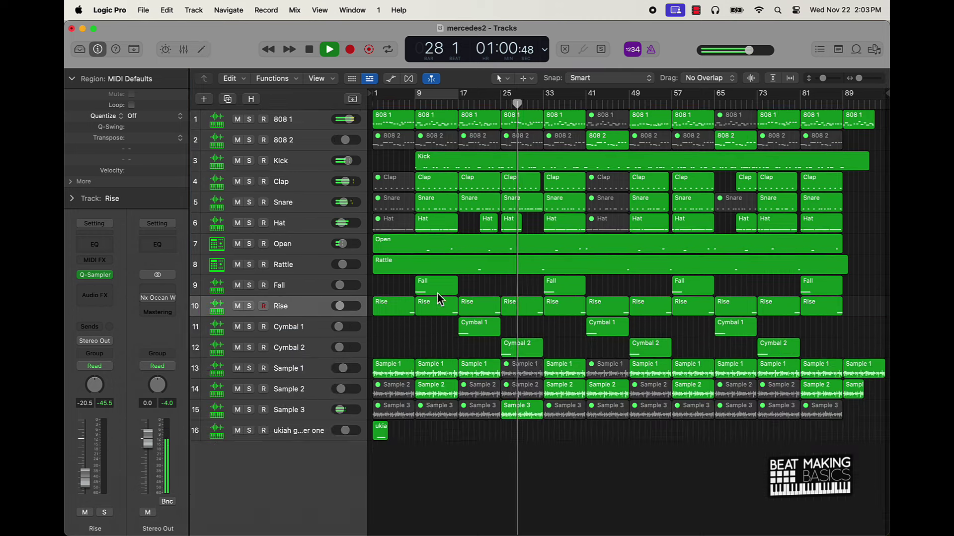
Mute the Rise regions that start at bars 9, 33, 57 and 81, alongside the Fall regions.
click(440, 308)
shift+click(518, 311)
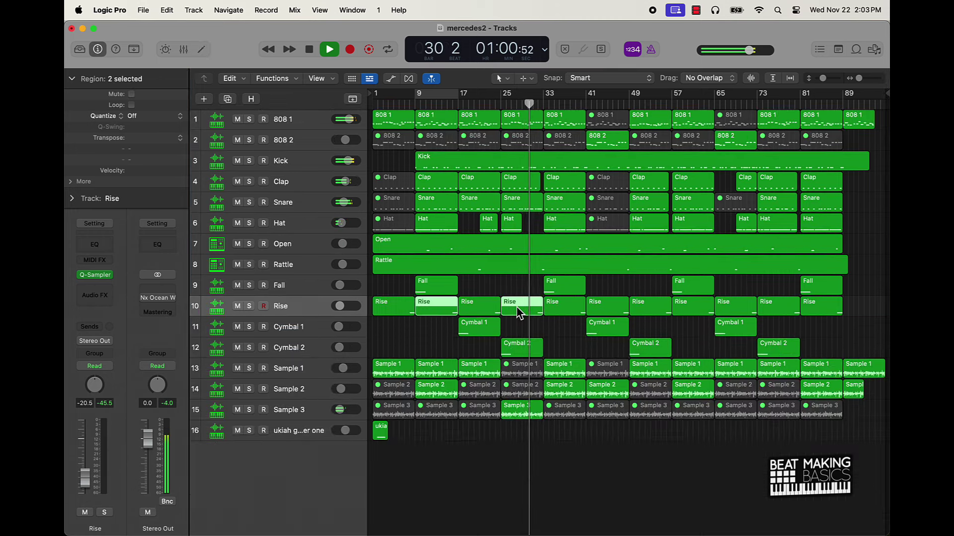
click(488, 308)
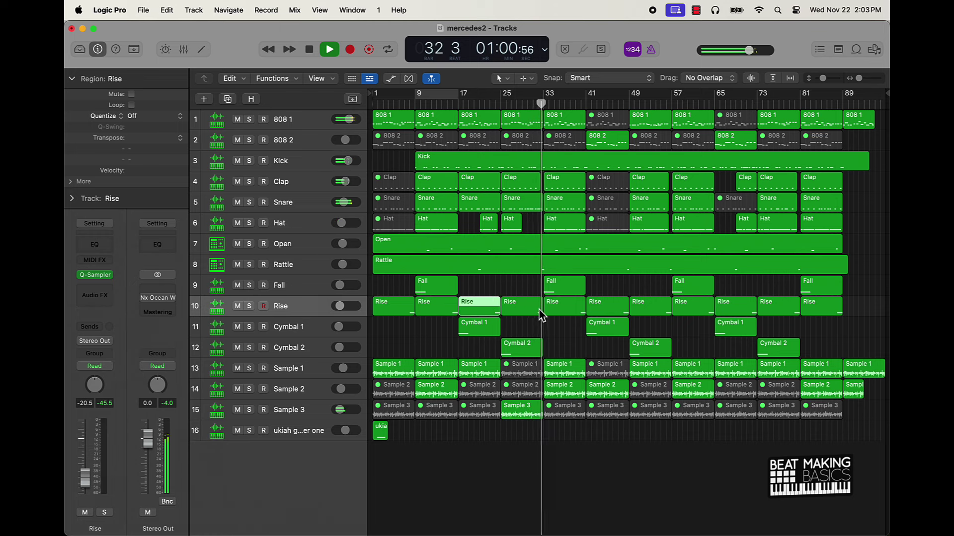
click(569, 311)
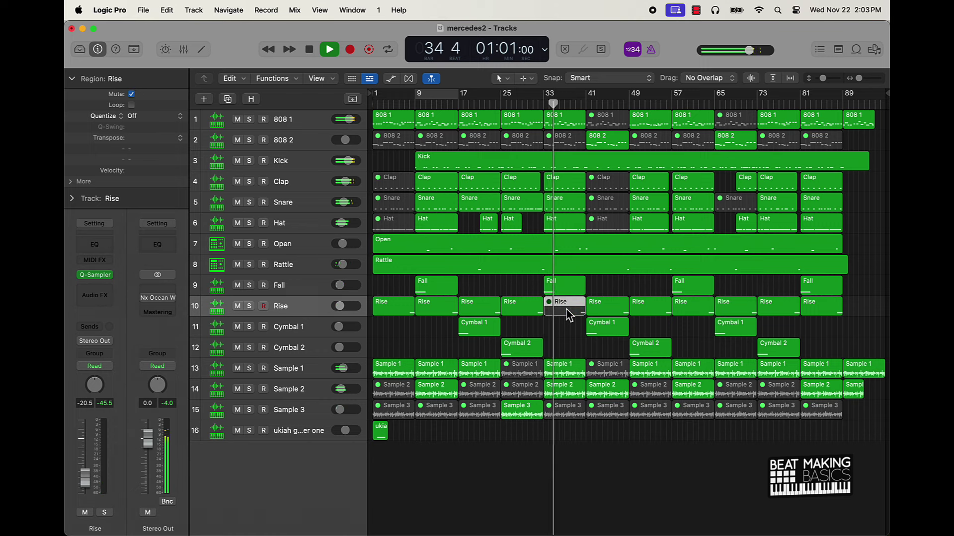
click(657, 317)
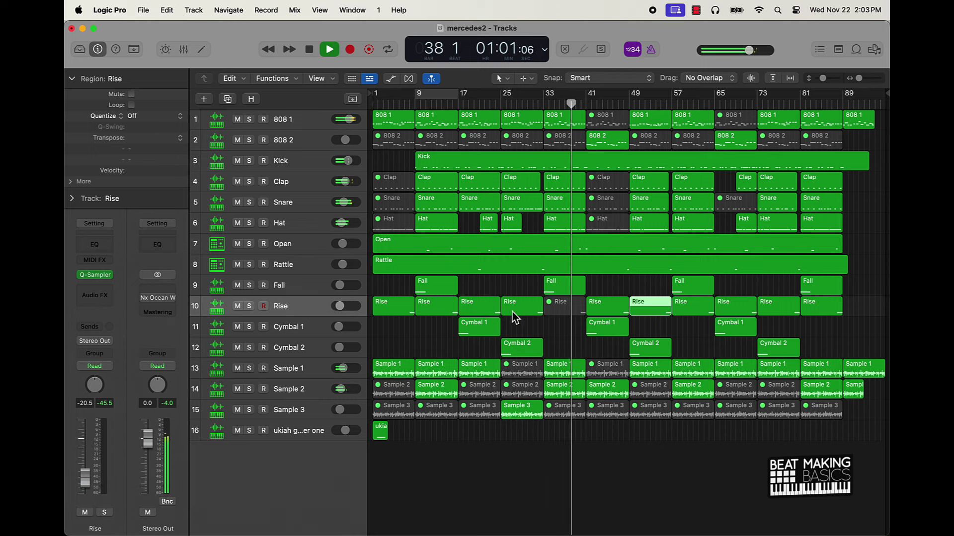
click(440, 314)
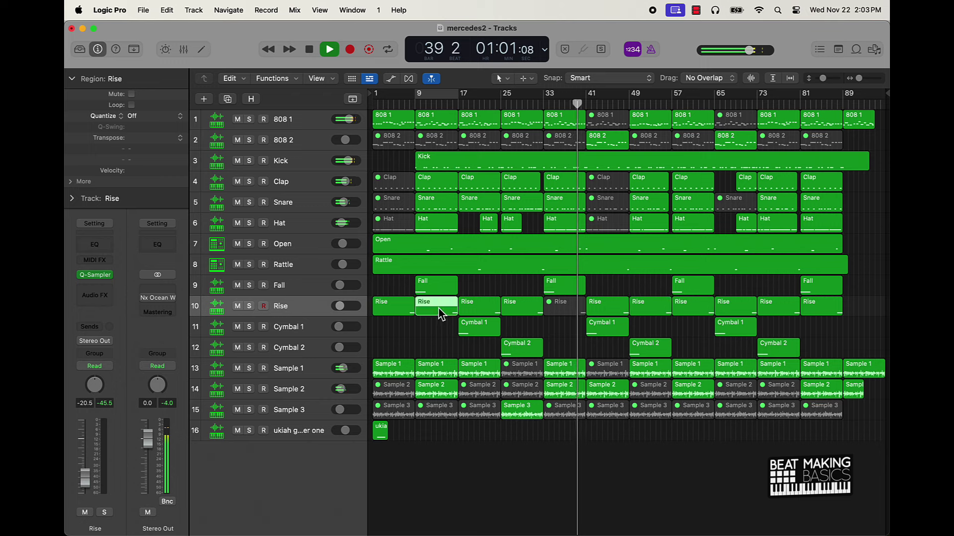
key(m)
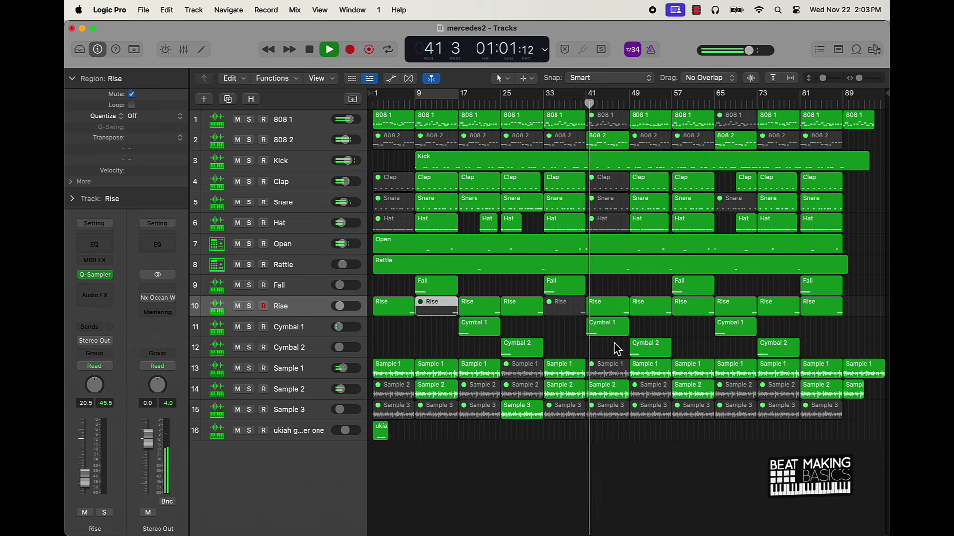
click(342, 326)
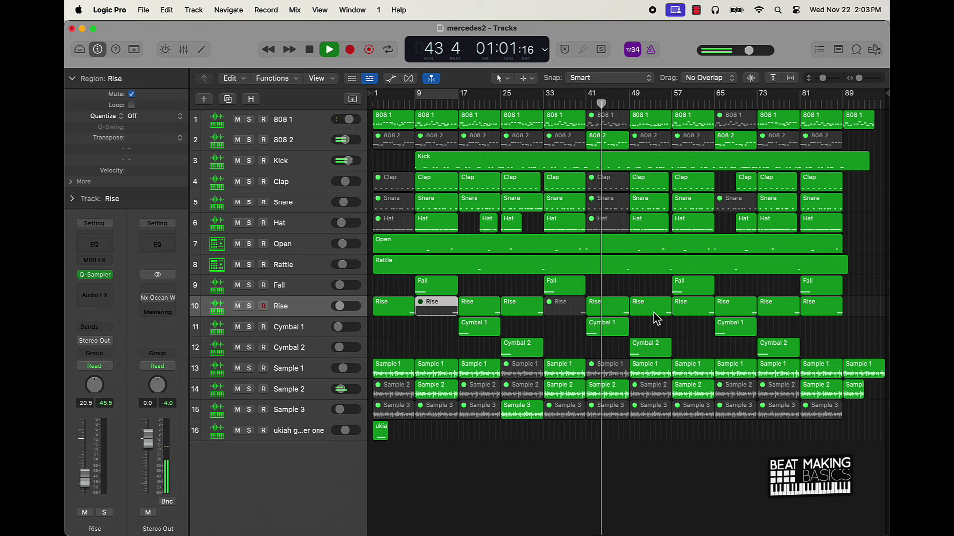
click(701, 310)
shift+click(810, 311)
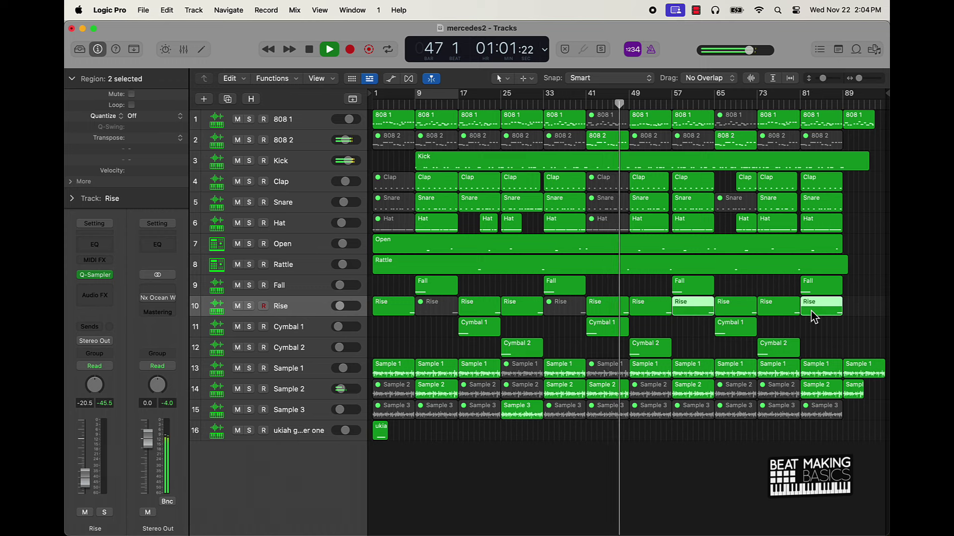
key(ctrl+m)
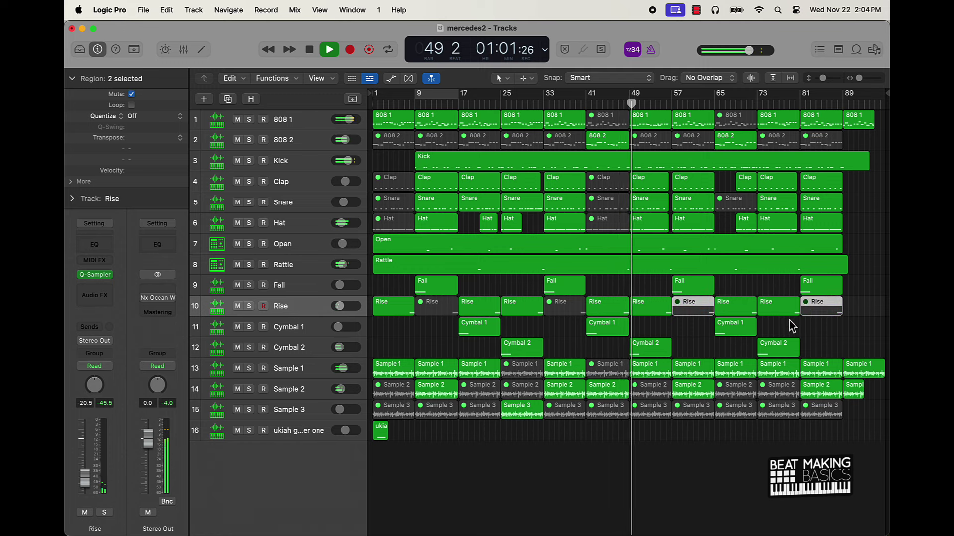
click(684, 336)
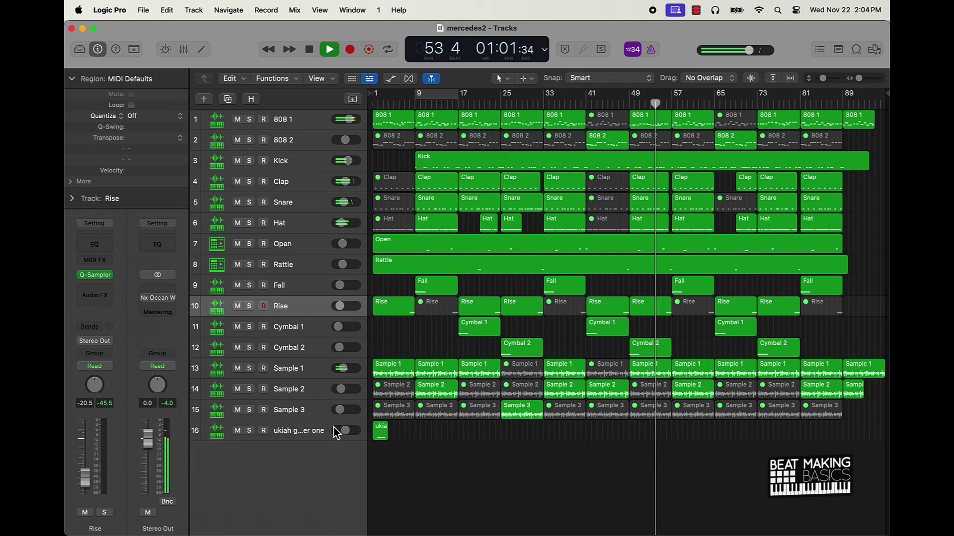
Rename track 16 with the producer's name followed by "Tag" and name the regions after their tracks.
click(314, 431)
double_click(314, 431)
text(Ukia)
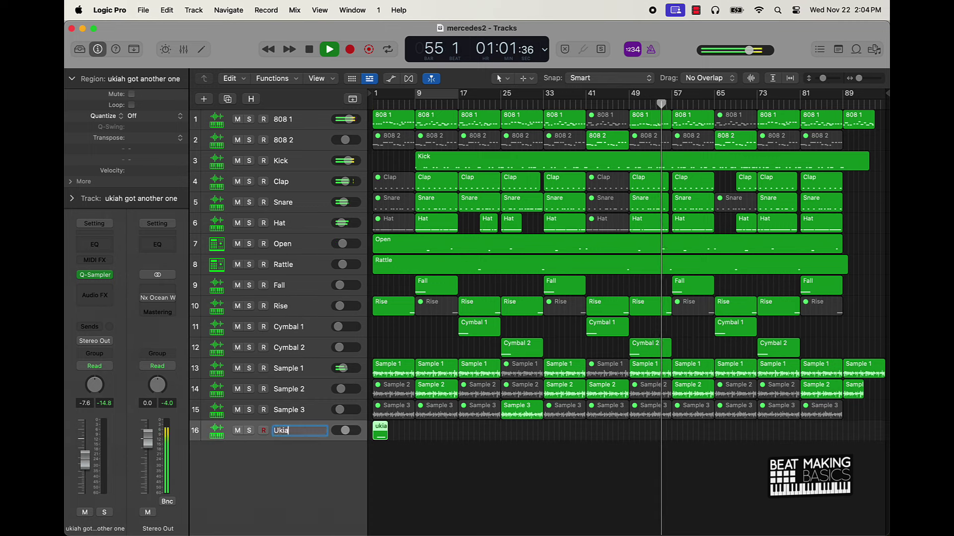
text(h Tag)
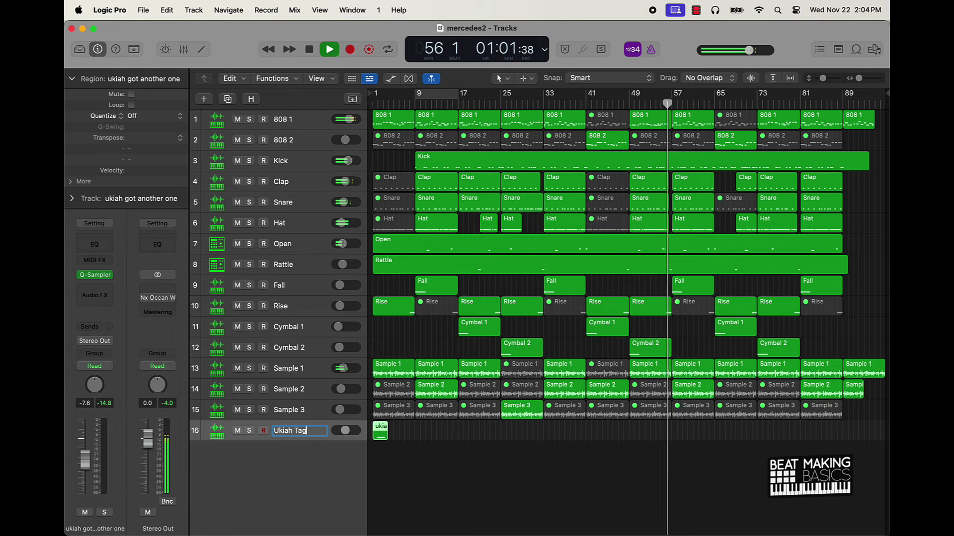
click(465, 472)
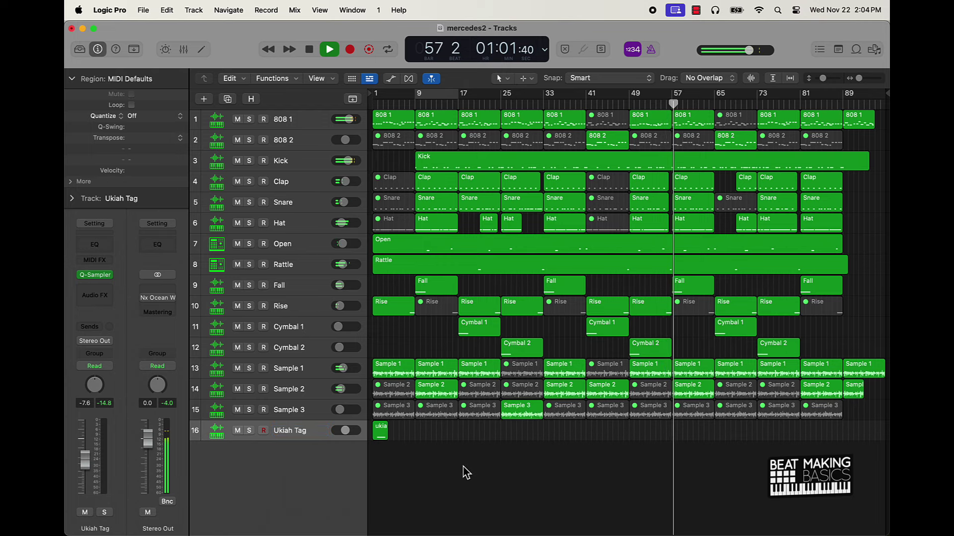
key(super+a)
click(465, 472)
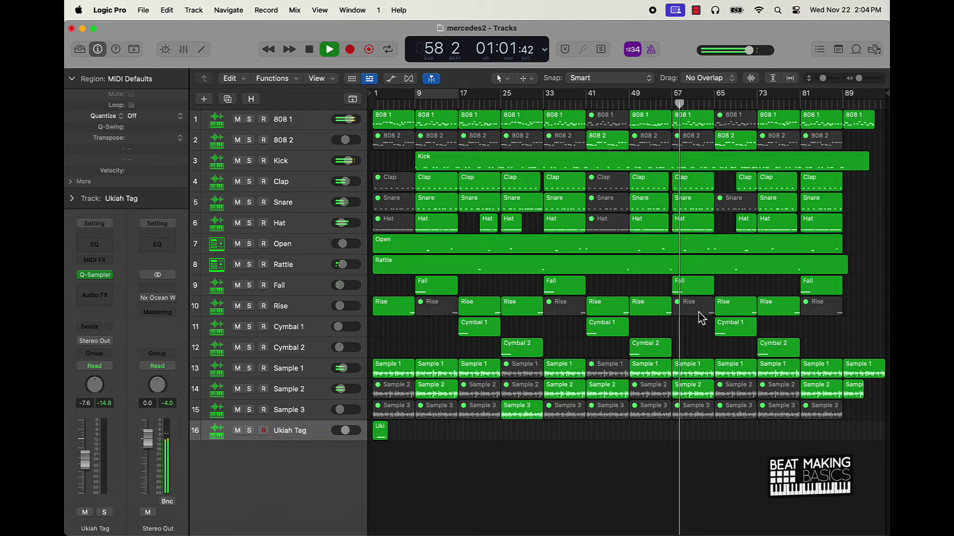
Mute the Rise regions that start at bars 17, 41 and 65.
click(475, 312)
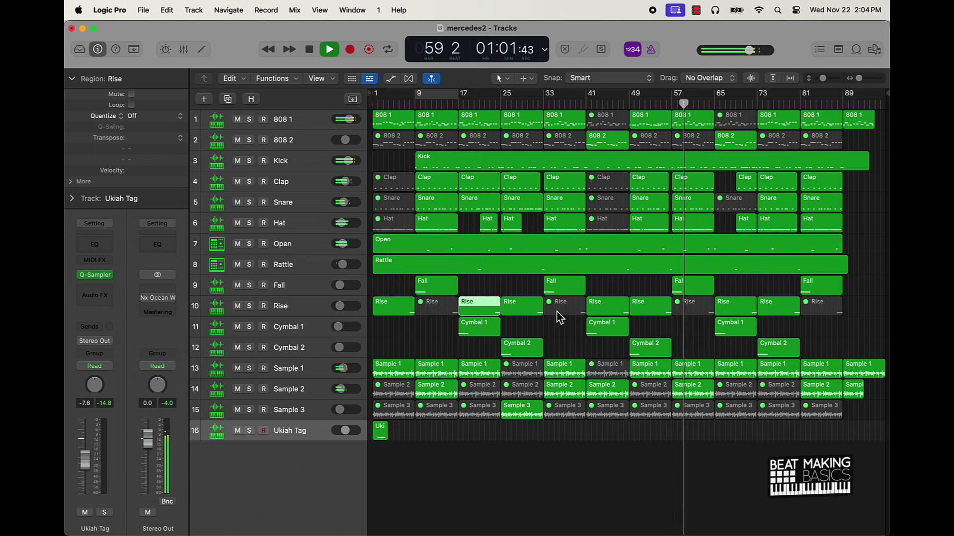
shift+click(607, 311)
shift+click(742, 313)
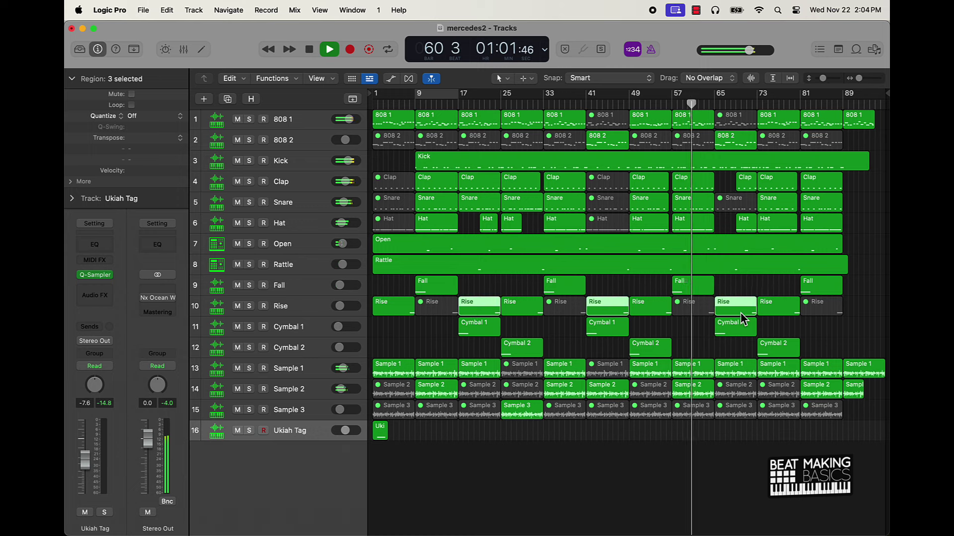
key(ctrl+m)
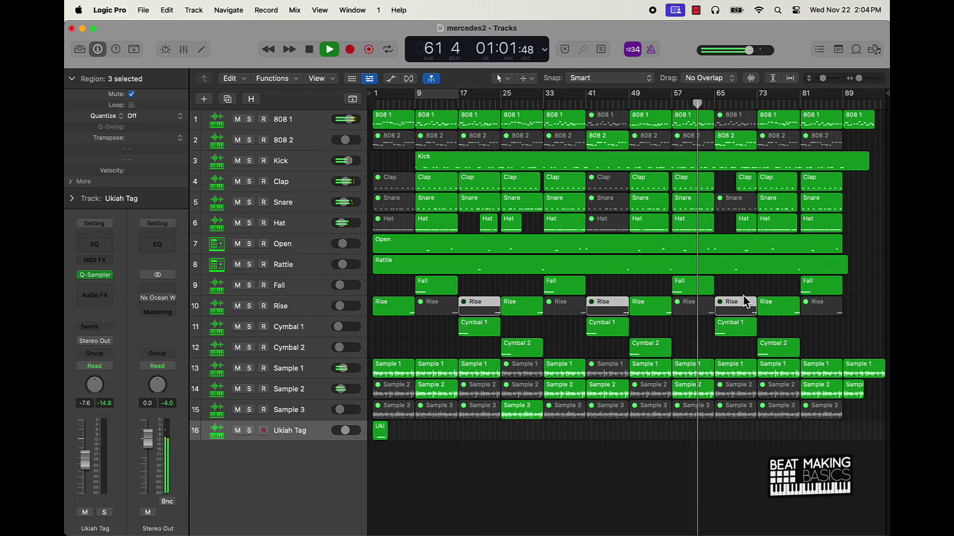
click(744, 298)
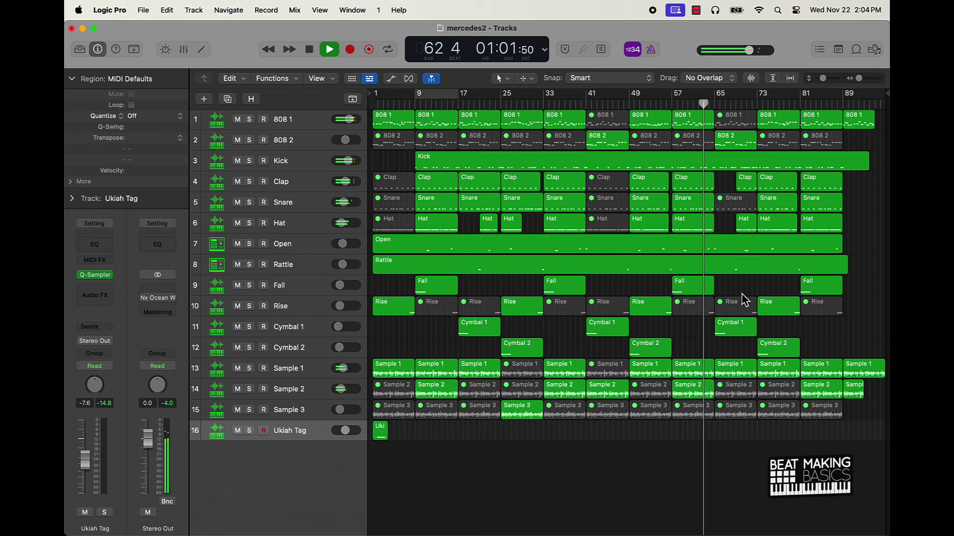
Play the beat from bar 1 and lower the producer tag track's volume to -8.8 dB.
key(Return)
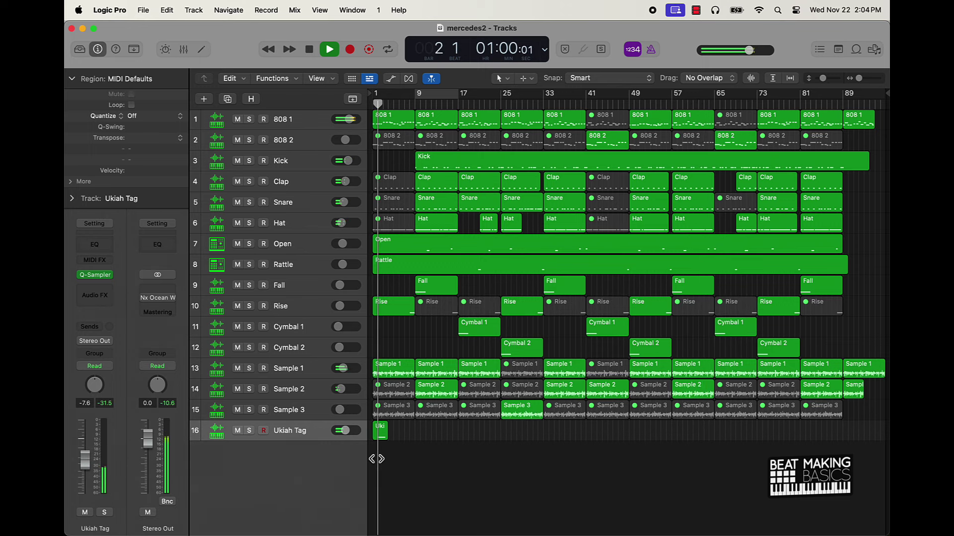
drag(348, 430, 345, 431)
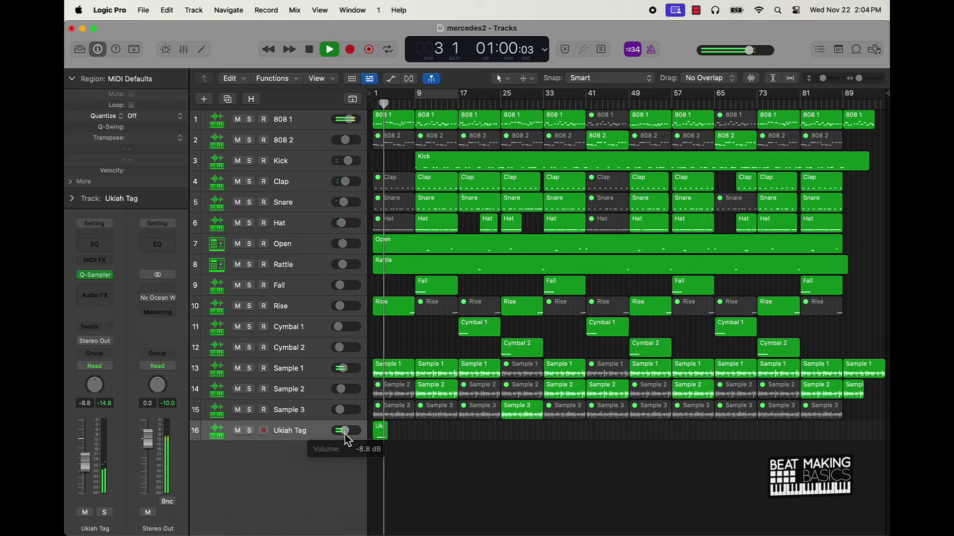
ctrl+alt+click(462, 467)
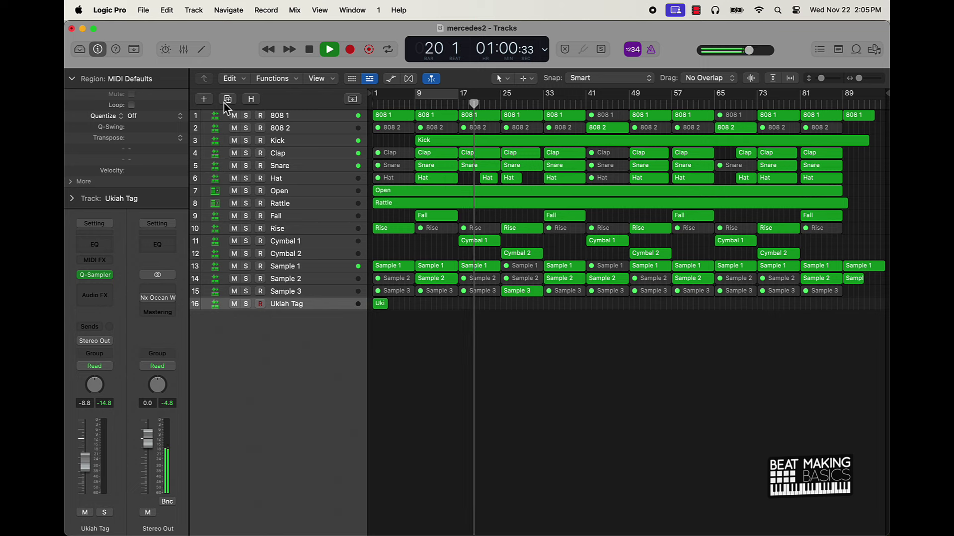
Check the channel strips of the Kick, Sample 3, Sample 2 and Sample 1 tracks during playback.
click(290, 141)
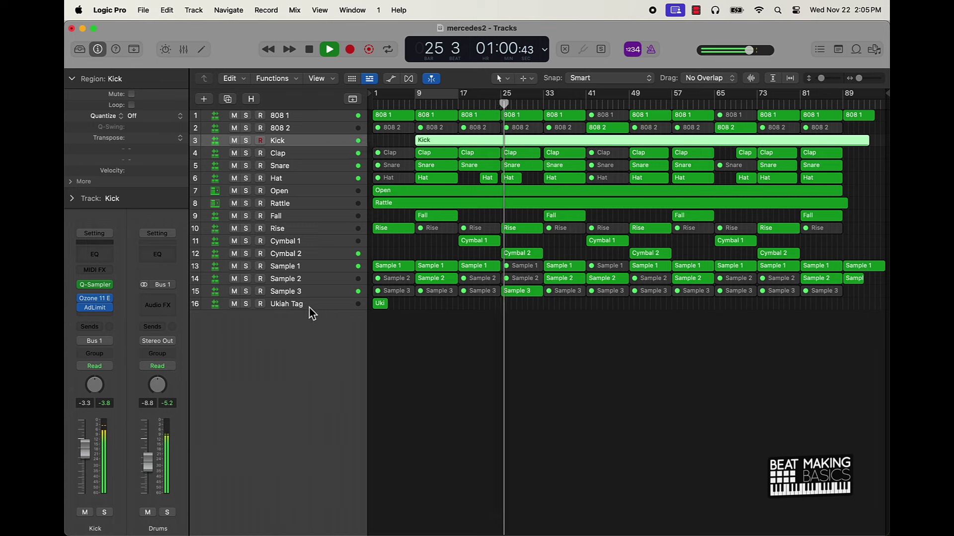
click(318, 291)
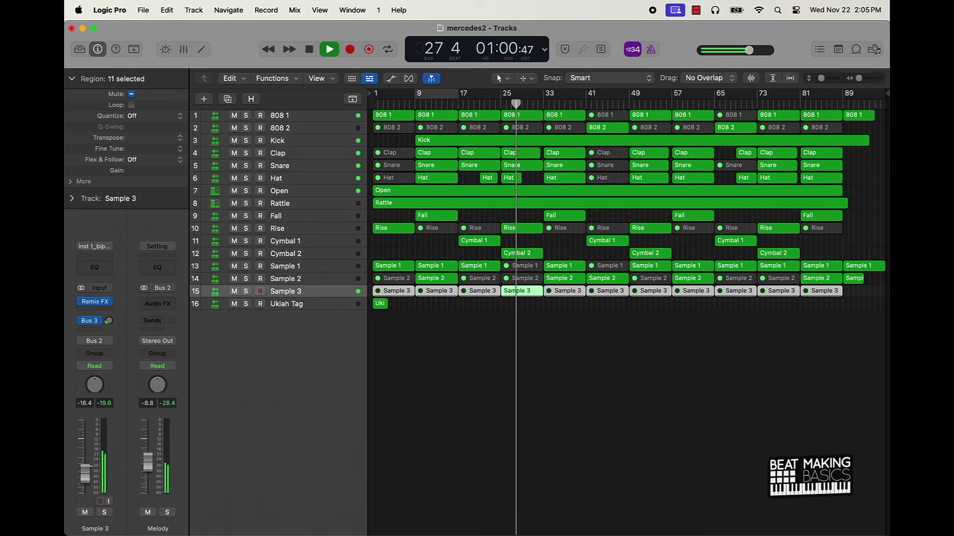
click(312, 280)
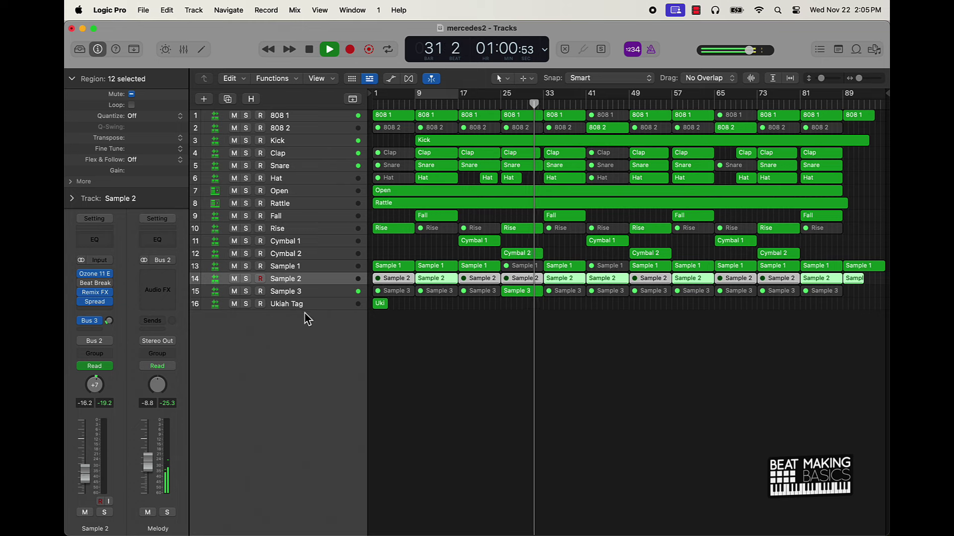
click(313, 267)
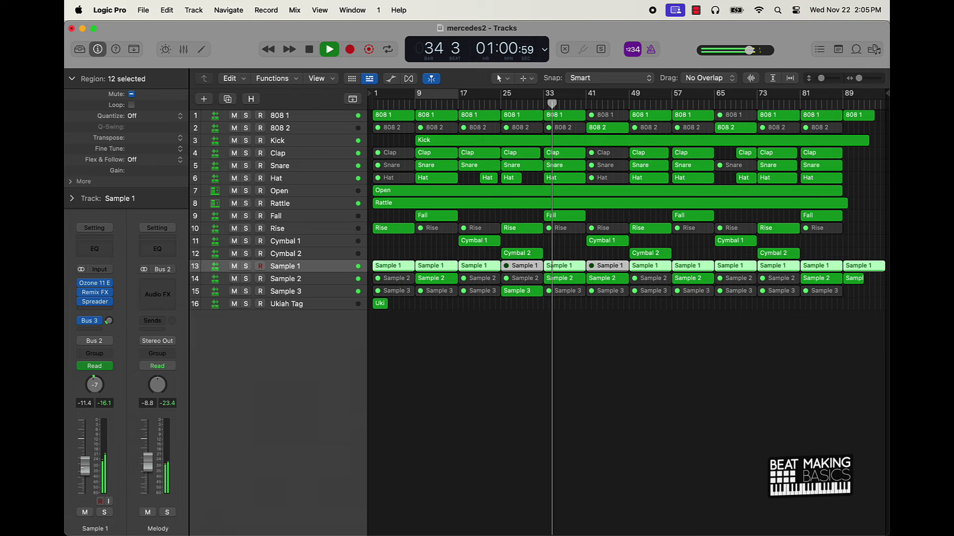
Open the Mixer and insert an Ozone 11 Equalizer after the Valhalla reverb on the Reverb bus.
click(183, 54)
scroll(775, 454, right, 5)
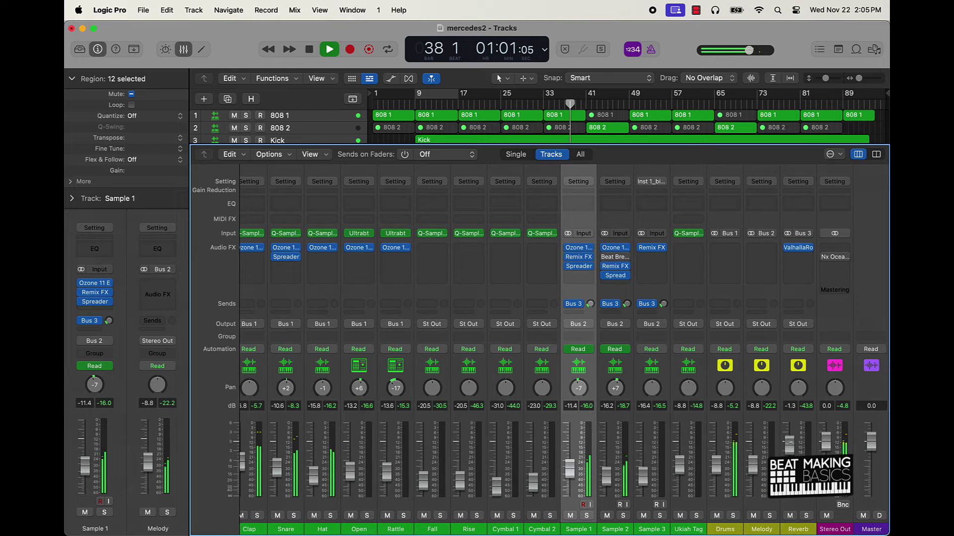
click(806, 266)
mouse_move(743, 290)
click(794, 290)
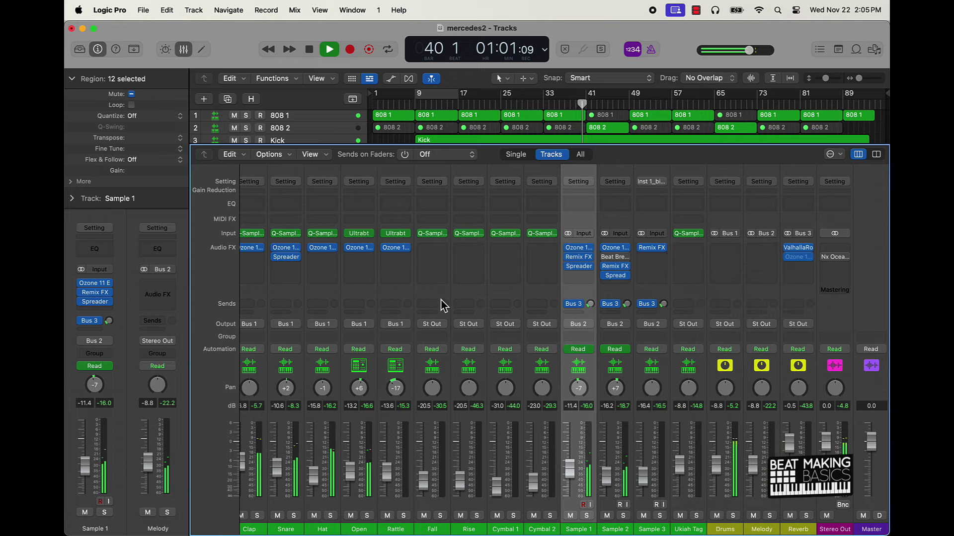
Add a Brickwall High-Pass filter at about 316 Hz in the Reverb bus's equalizer and close the plug-in window.
click(439, 327)
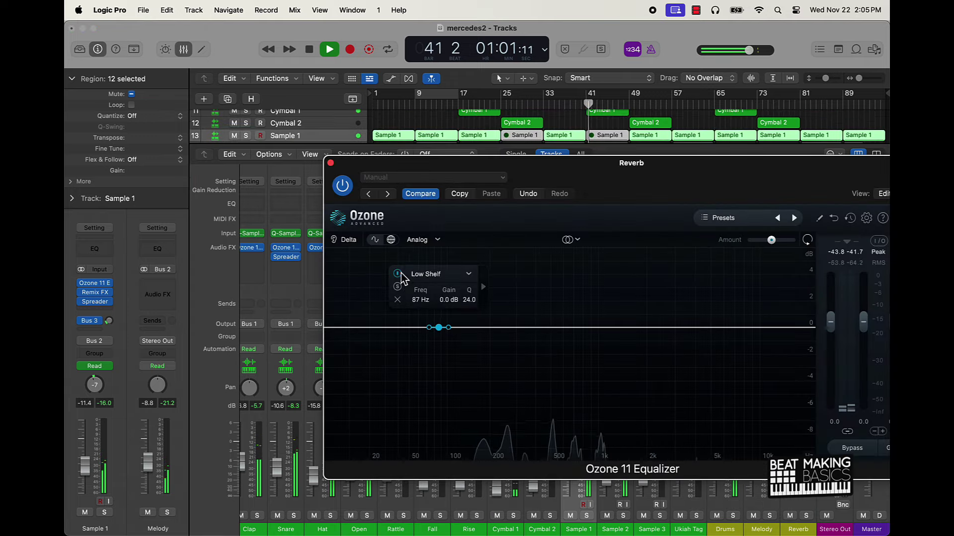
click(441, 275)
mouse_move(442, 355)
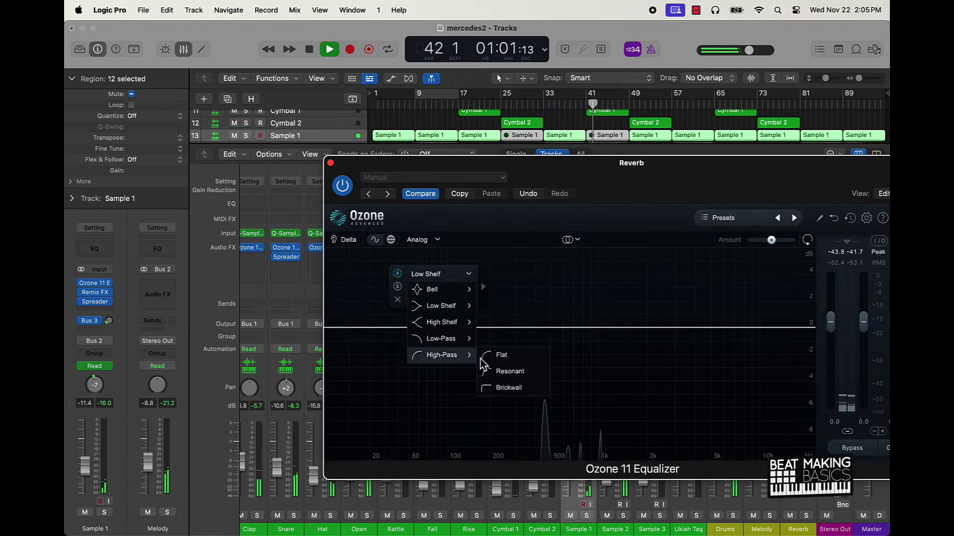
click(501, 388)
drag(438, 328, 520, 328)
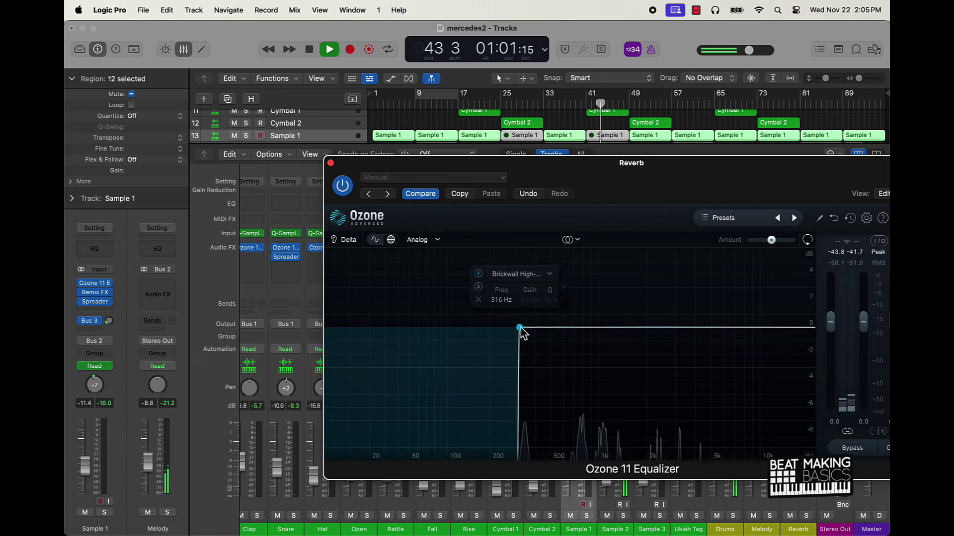
click(331, 163)
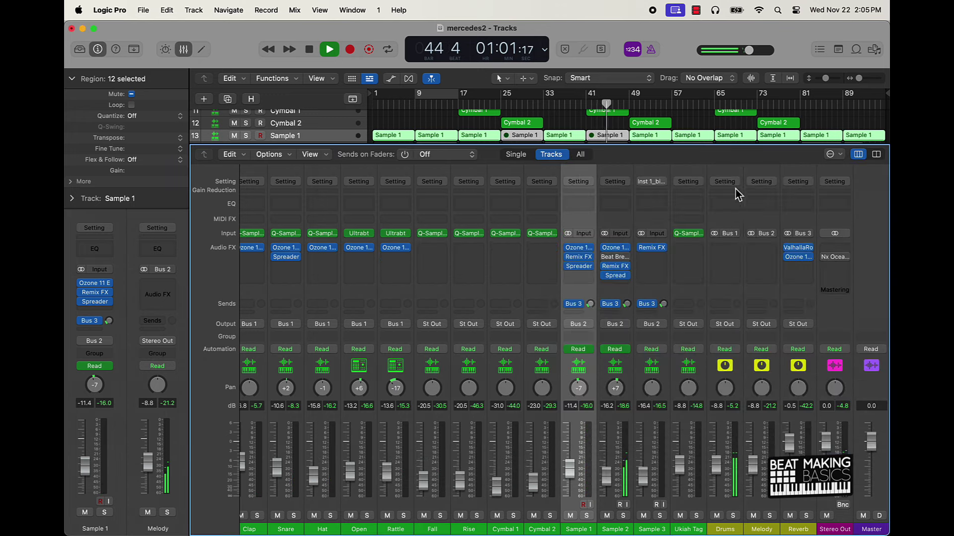
click(821, 122)
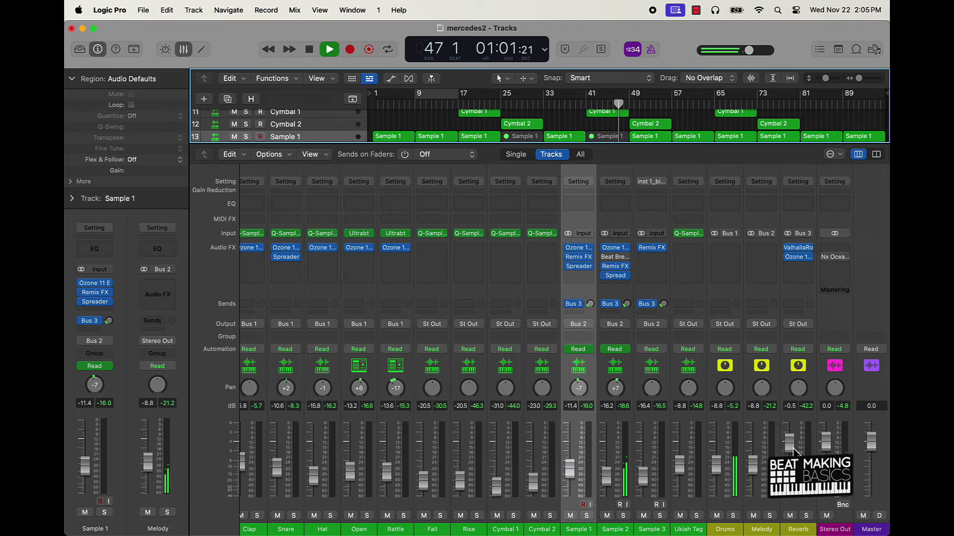
Reset the Reverb bus's volume to 0 dB and insert a Spreader after the equalizer on the Rattle track.
alt+click(791, 442)
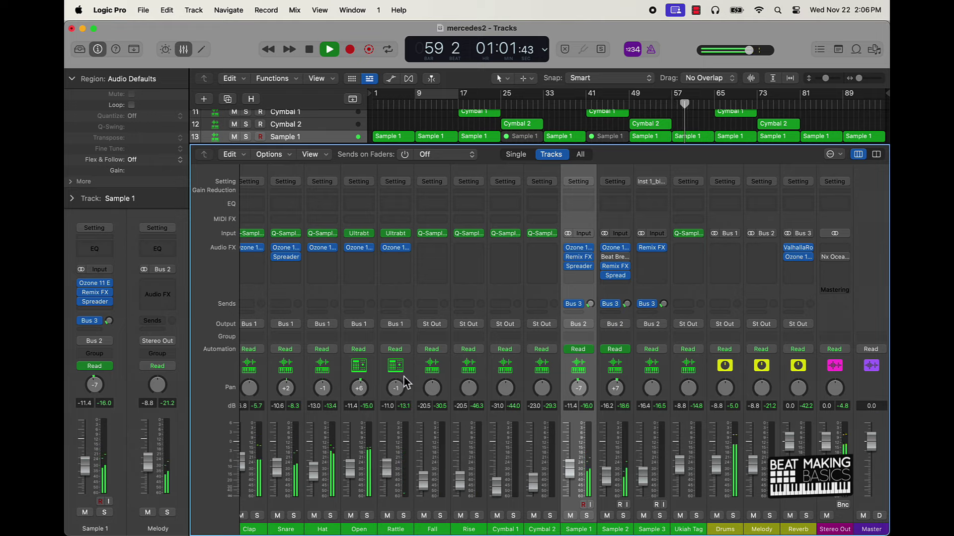
click(397, 259)
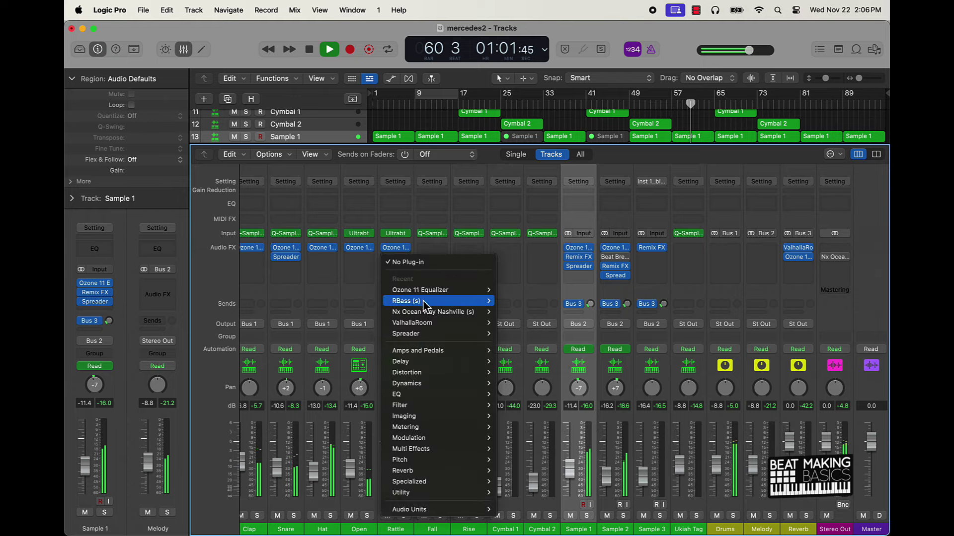
click(426, 342)
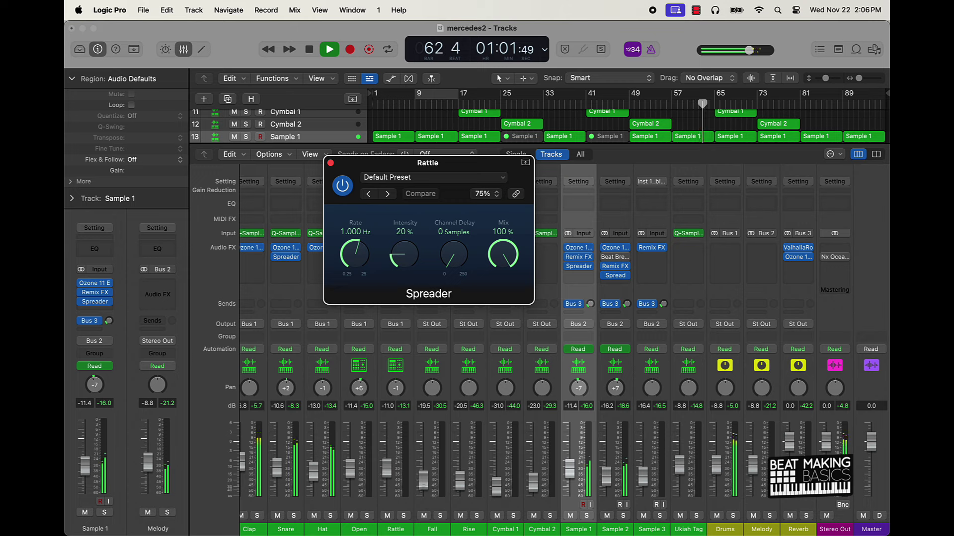
Set the Fall track's volume to -19.5 dB and Cymbal 1's to -27.0 dB, and close the Spreader window.
click(430, 488)
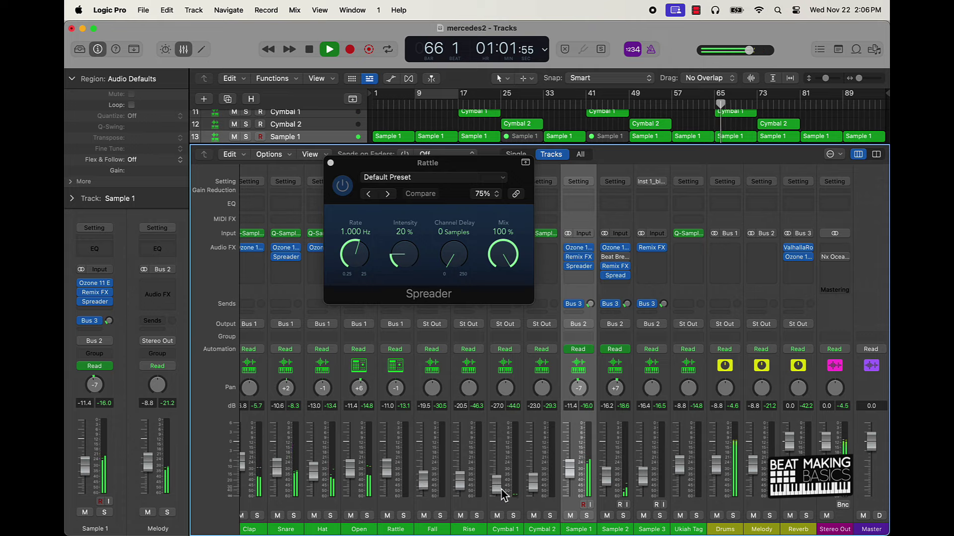
scroll(502, 495, left, 1)
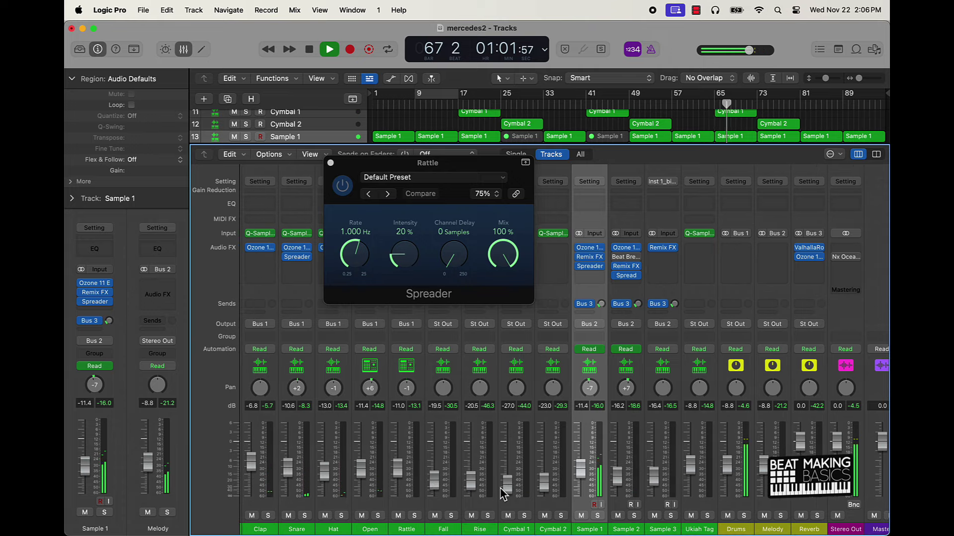
click(331, 163)
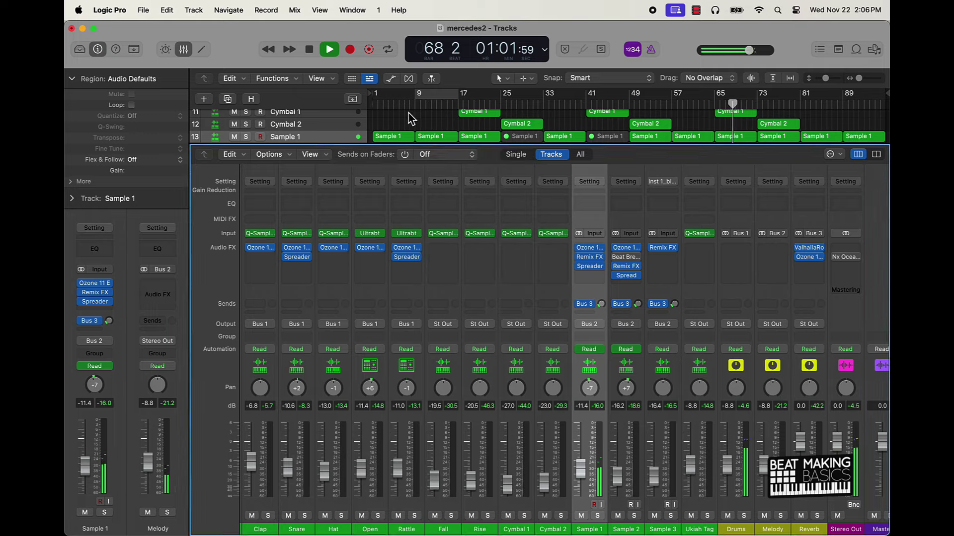
Insert the stereo Waves Smack Attack plug-in after the equalizer on the Clap track.
click(408, 119)
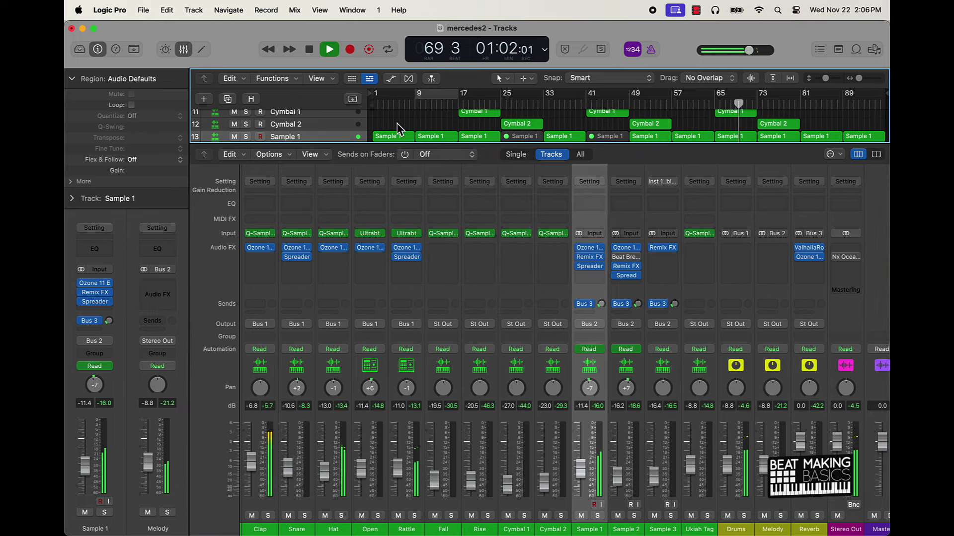
scroll(361, 318, left, 5)
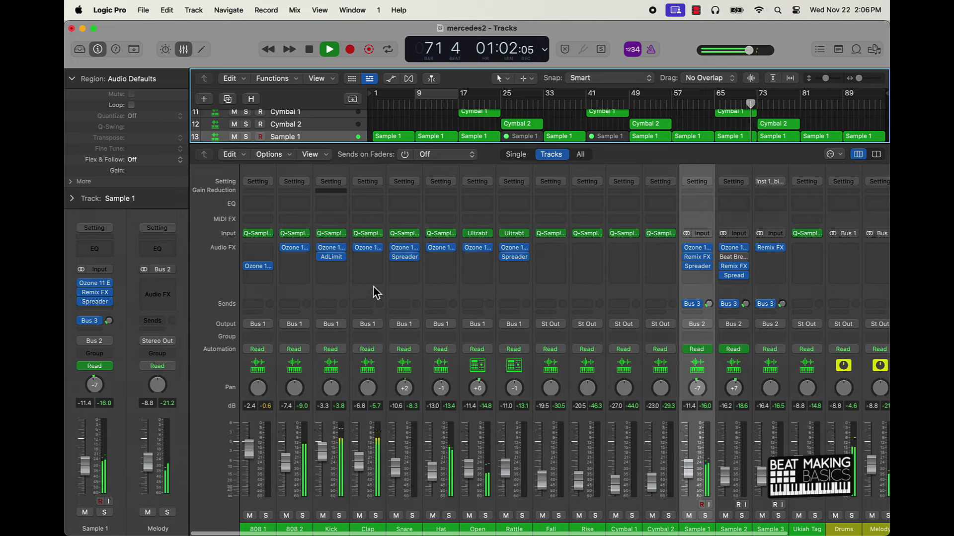
click(370, 264)
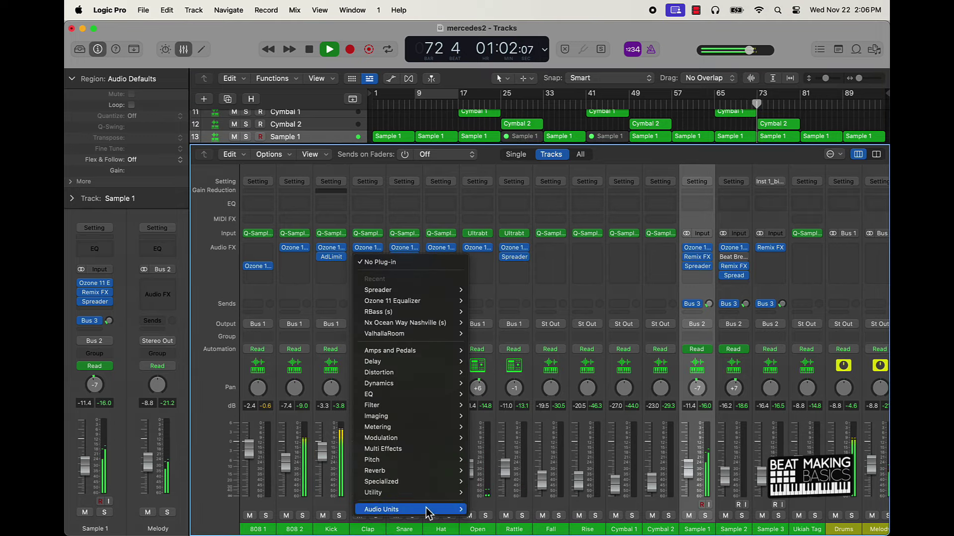
mouse_move(419, 510)
mouse_move(497, 515)
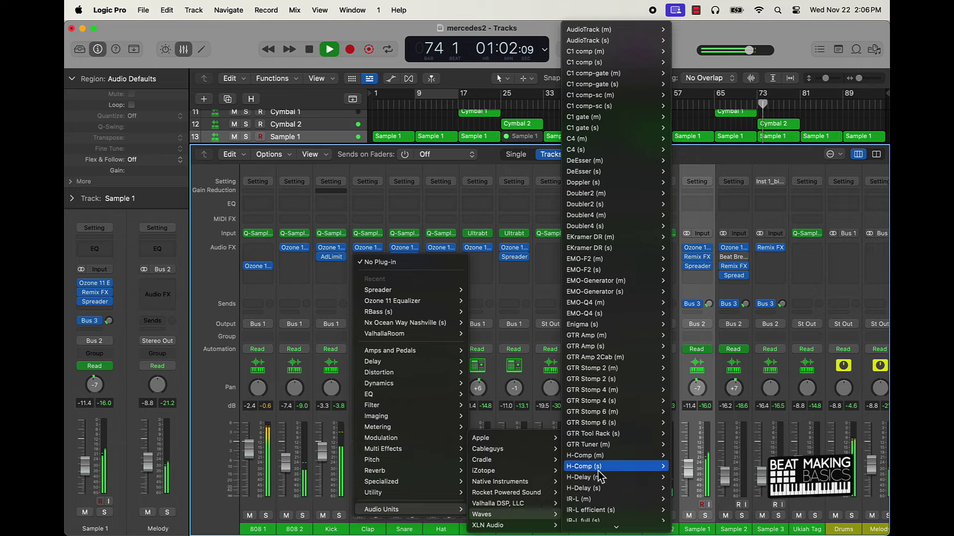
scroll(603, 388, down, 12)
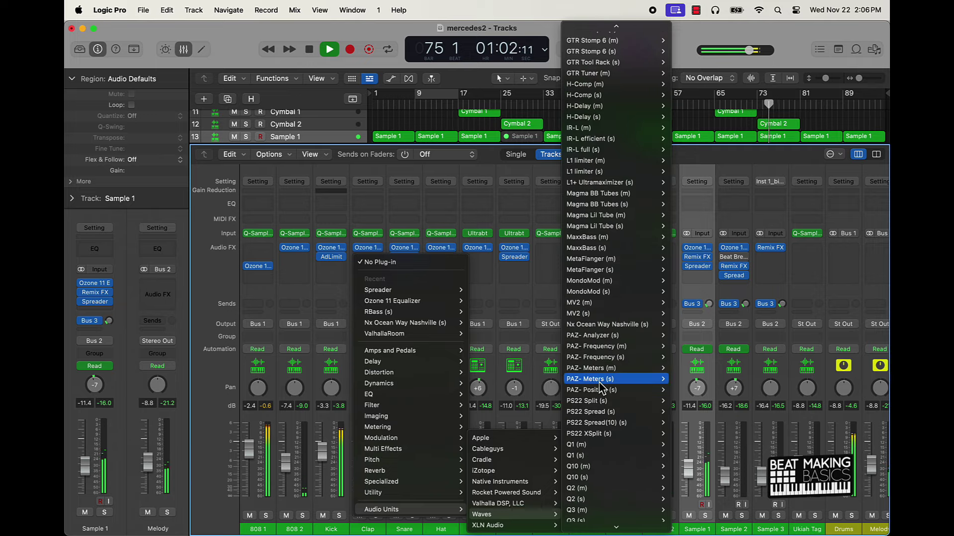
scroll(603, 389, down, 15)
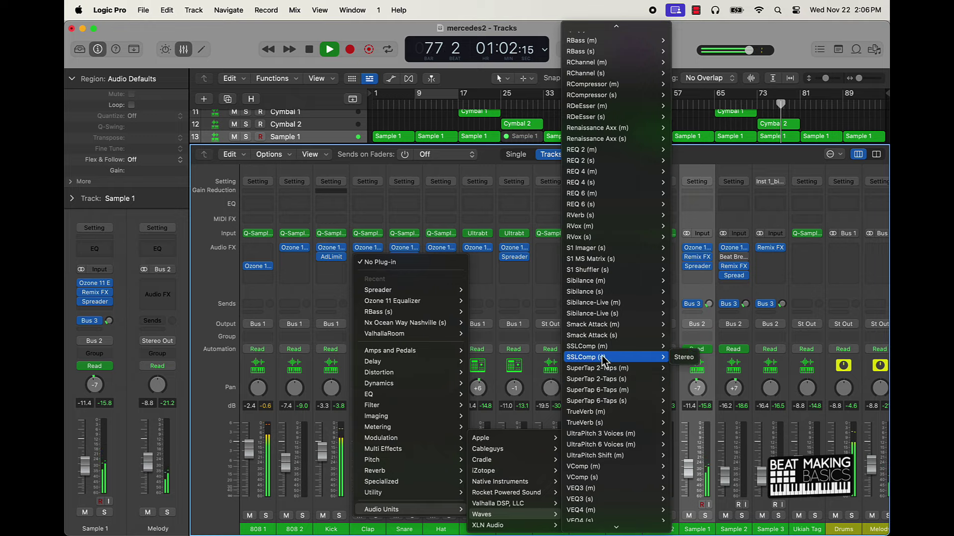
click(590, 336)
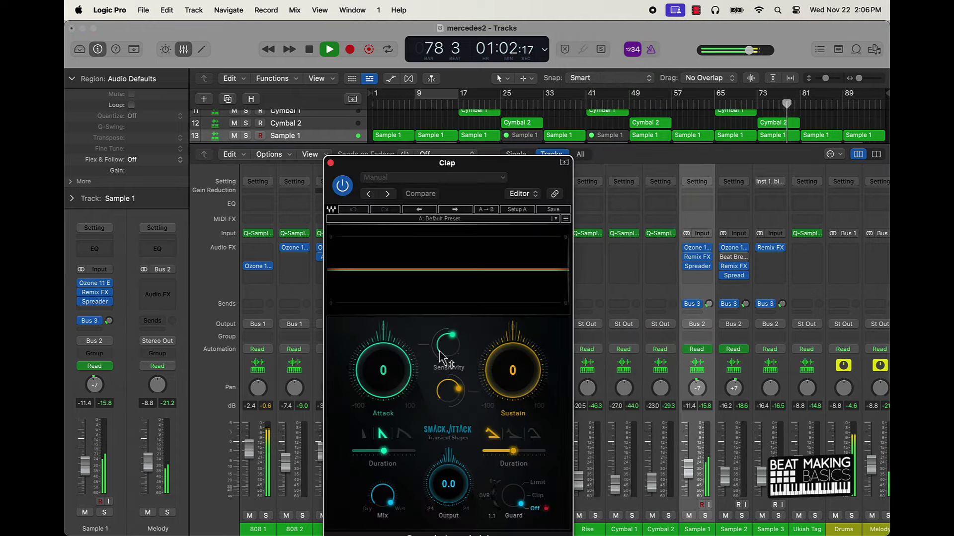
Set the Clap's Smack Attack to Attack 25 and Sustain -8, and lower the Clap track's volume to -8.8 dB.
drag(521, 361, 520, 365)
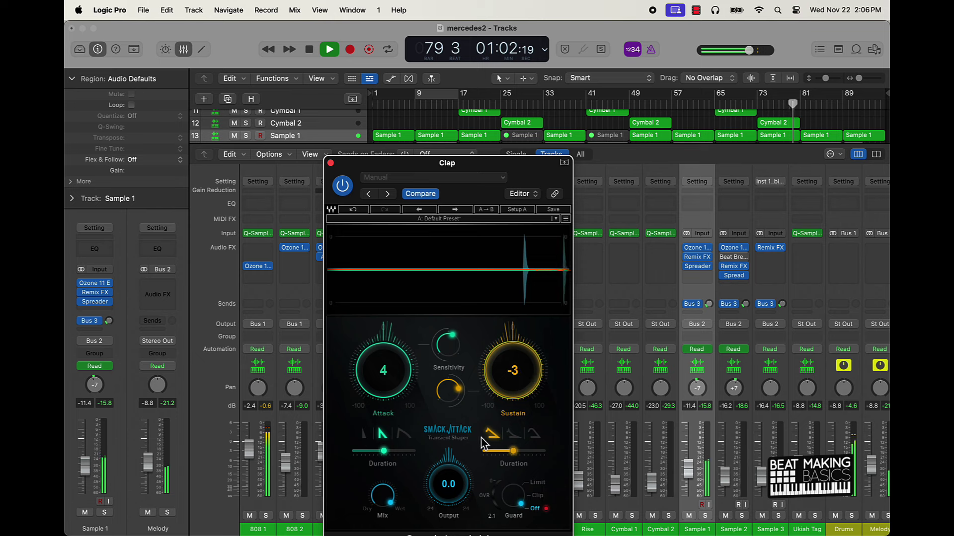
drag(411, 386, 396, 360)
drag(514, 370, 509, 379)
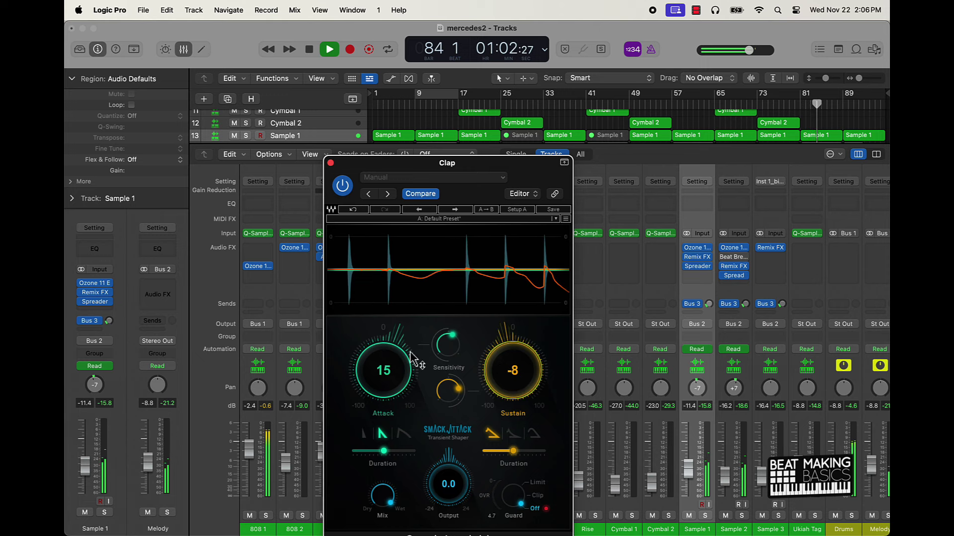
drag(411, 357, 396, 357)
scroll(397, 366, down, 1)
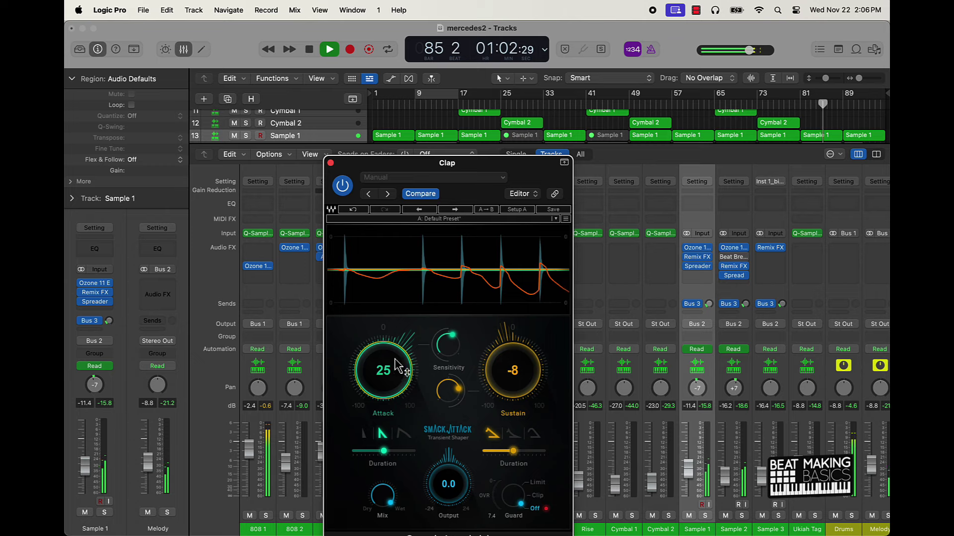
click(330, 163)
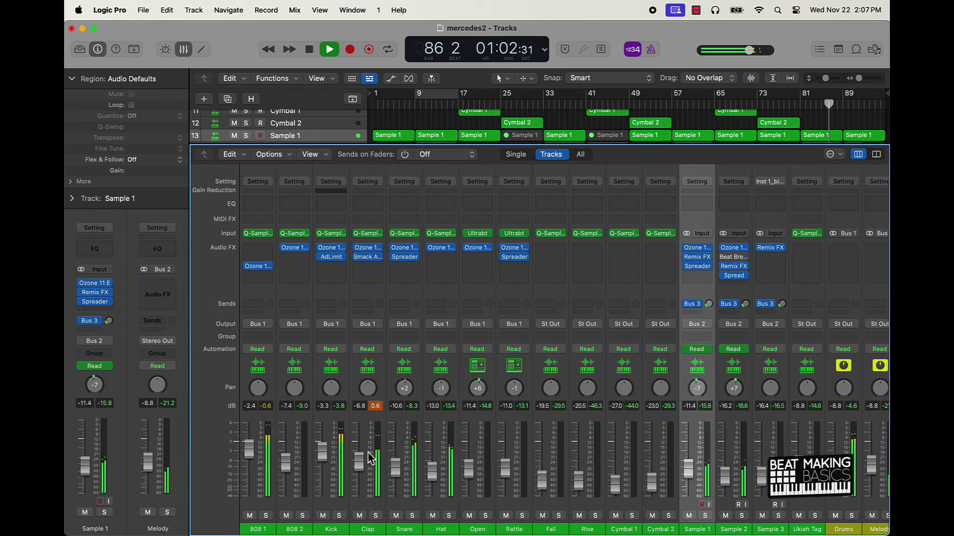
click(375, 406)
drag(366, 471, 366, 474)
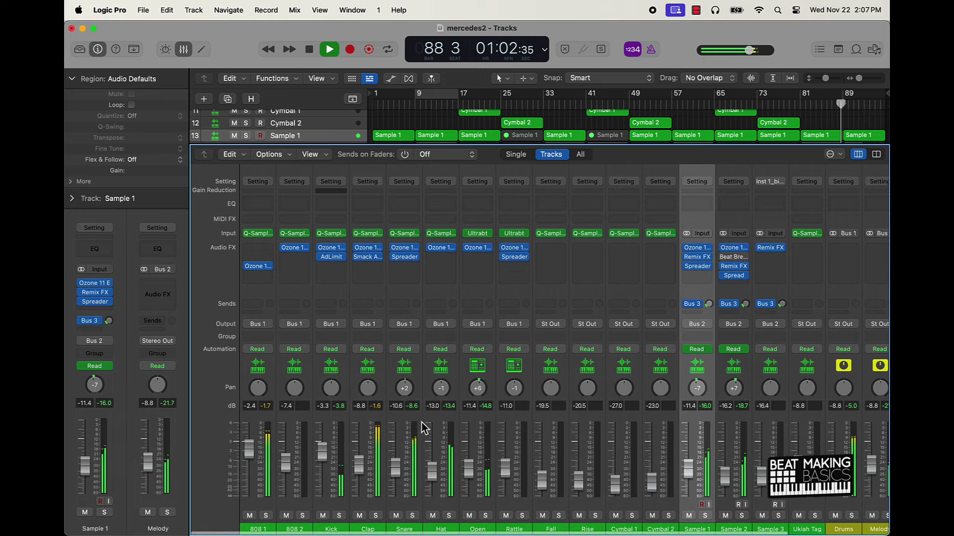
Set the Clap's Smack Attack Guard to Clip and, playing from about bar 73, set the Clap's volume to -7.2 dB.
click(369, 258)
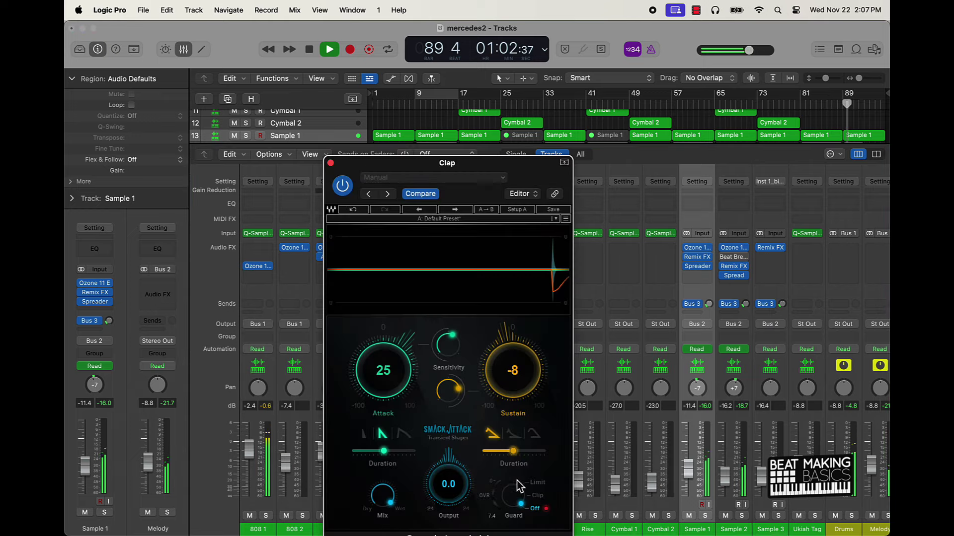
click(758, 102)
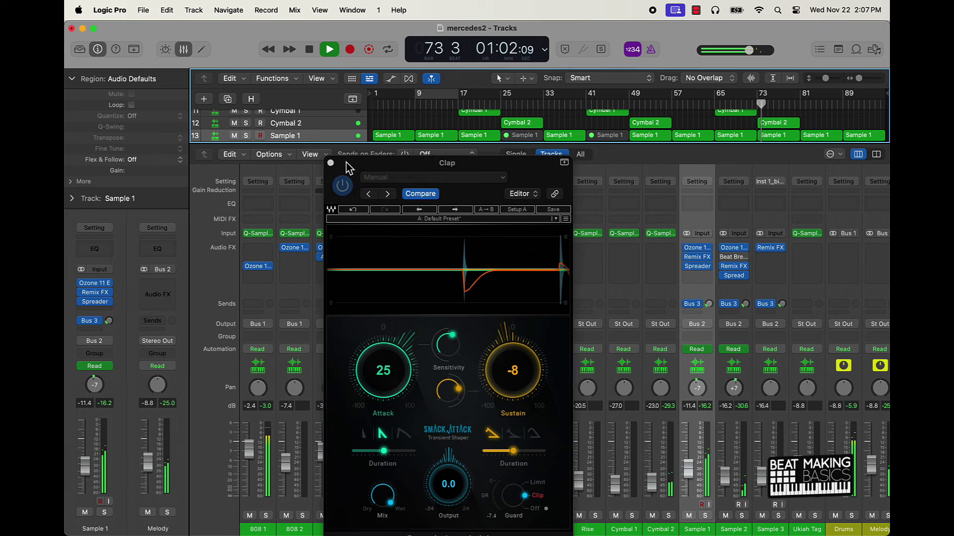
click(330, 163)
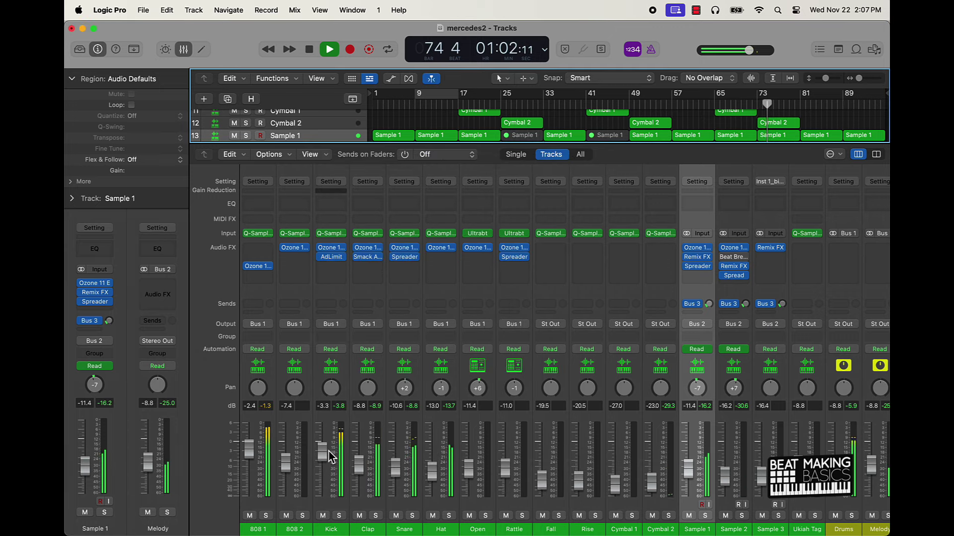
drag(360, 473, 360, 466)
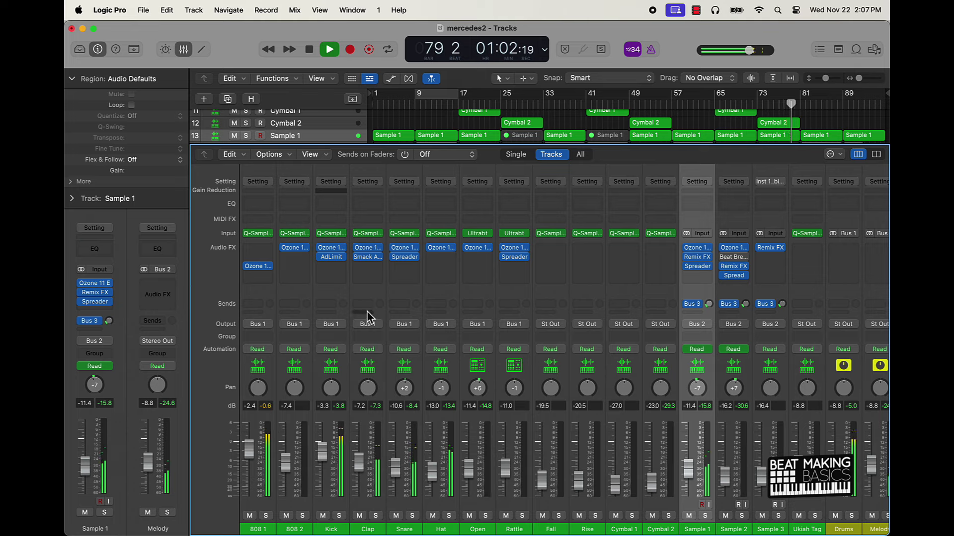
Insert a stereo Smack Attack after the Adaptive Limiter on the Kick track.
click(334, 267)
mouse_move(372, 300)
click(440, 300)
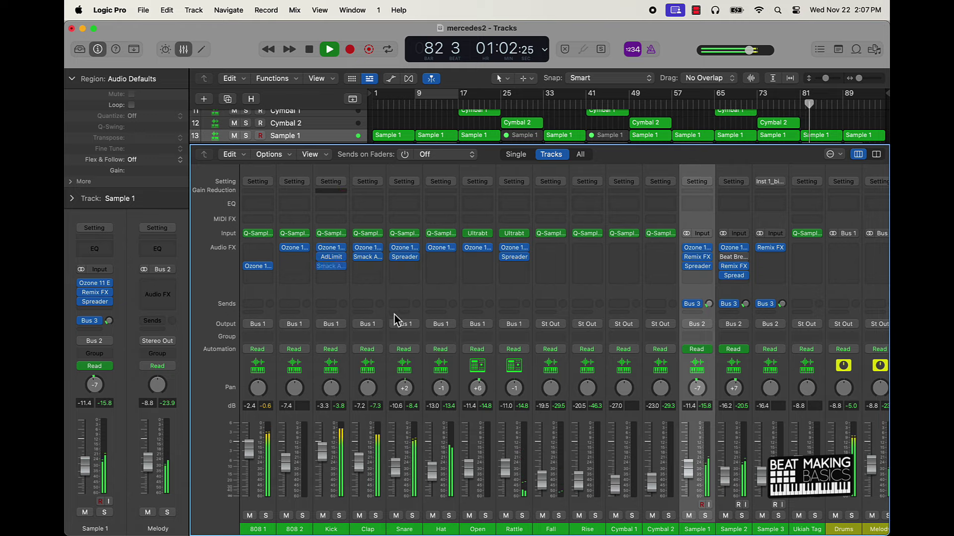
Set the Kick's Smack Attack to Attack 27, Sustain -18 and Guard Clip, check it in playback, and close its window.
drag(397, 380, 396, 362)
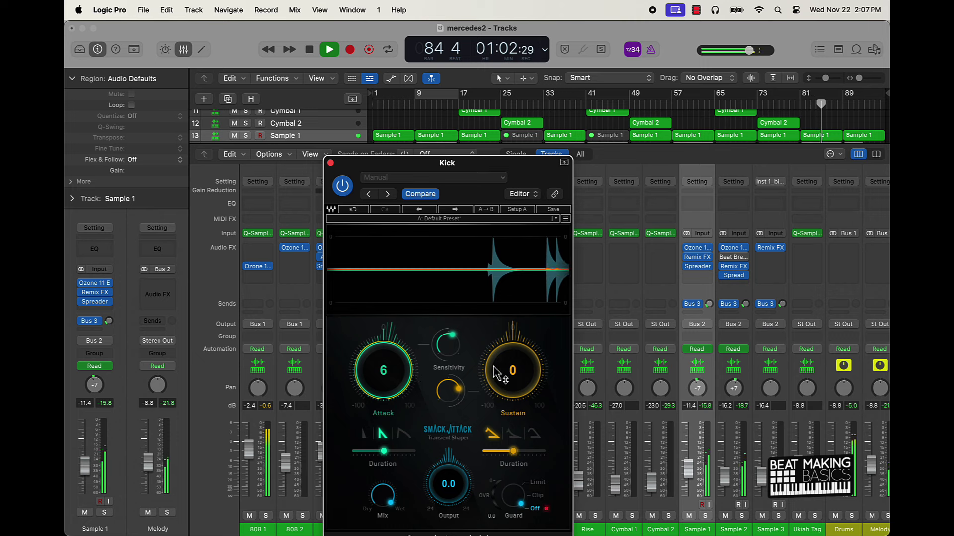
drag(503, 370, 498, 365)
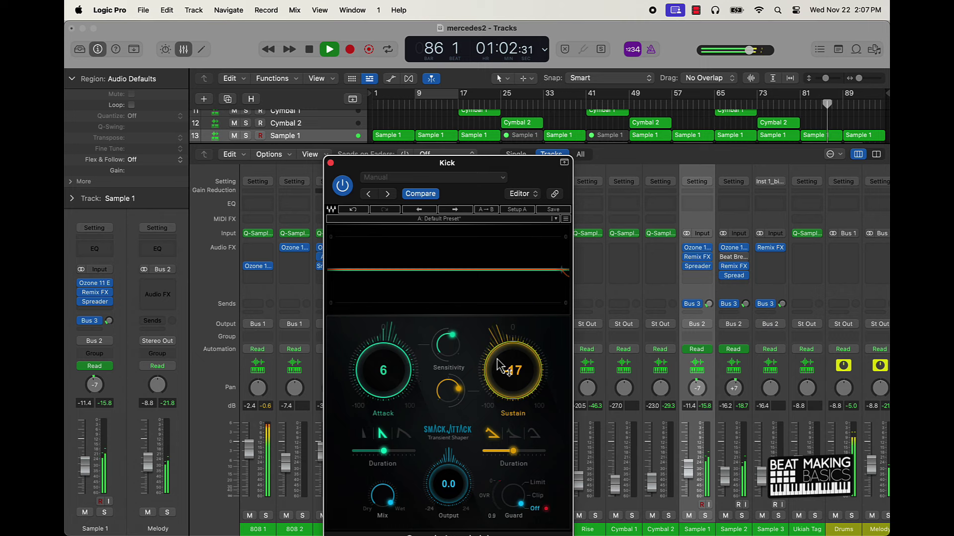
drag(395, 347, 404, 324)
click(537, 496)
drag(384, 368, 384, 375)
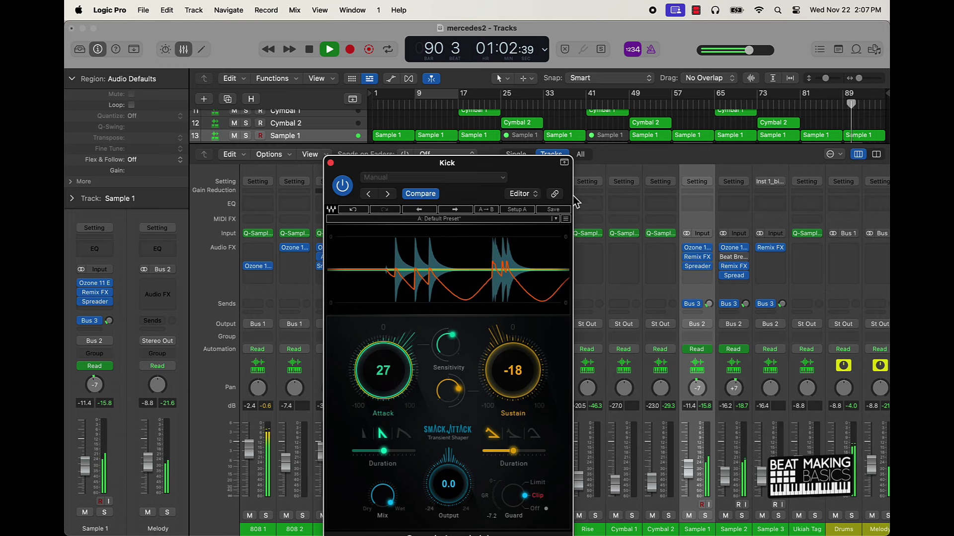
click(538, 103)
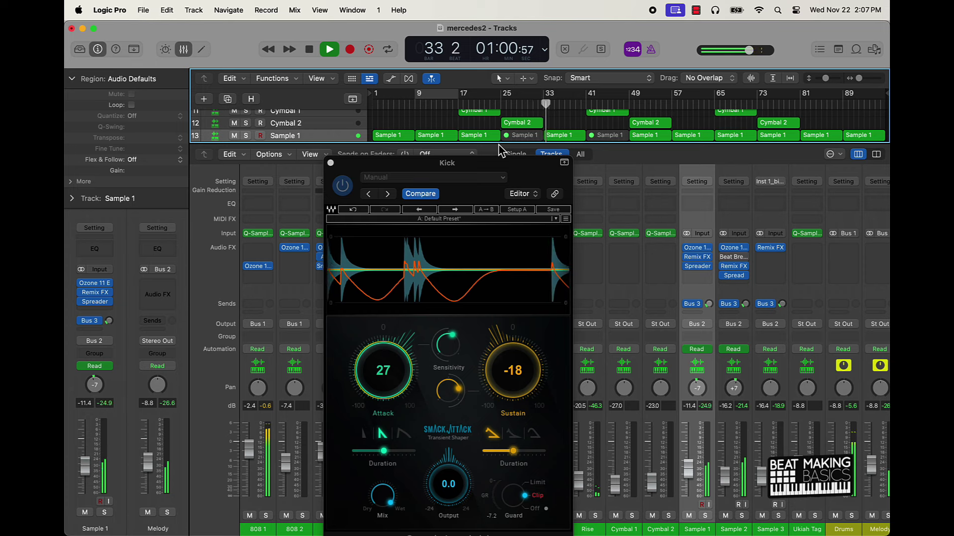
click(333, 168)
click(331, 163)
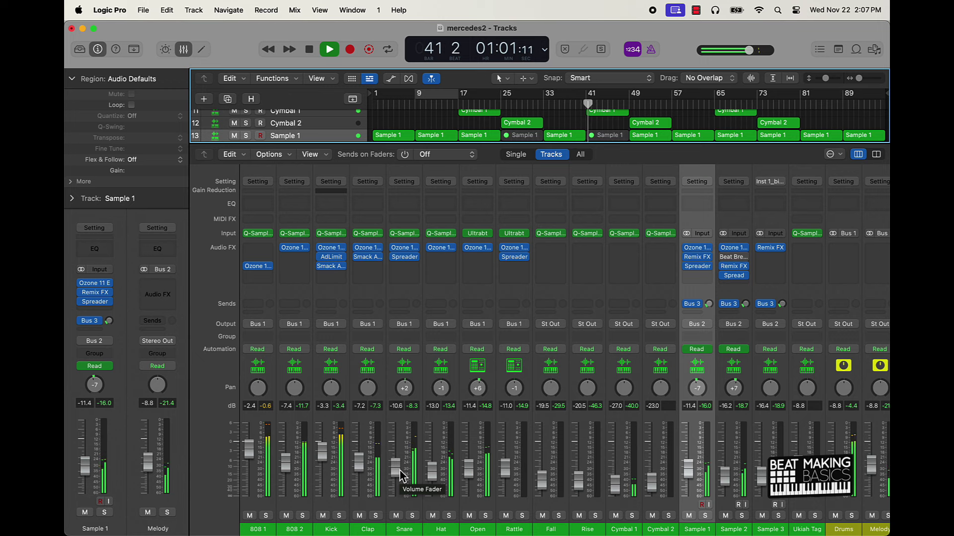
Lower the Kick track's volume to -3.9 dB and set the Drums bus's volume to -8.0 dB.
drag(321, 448, 320, 450)
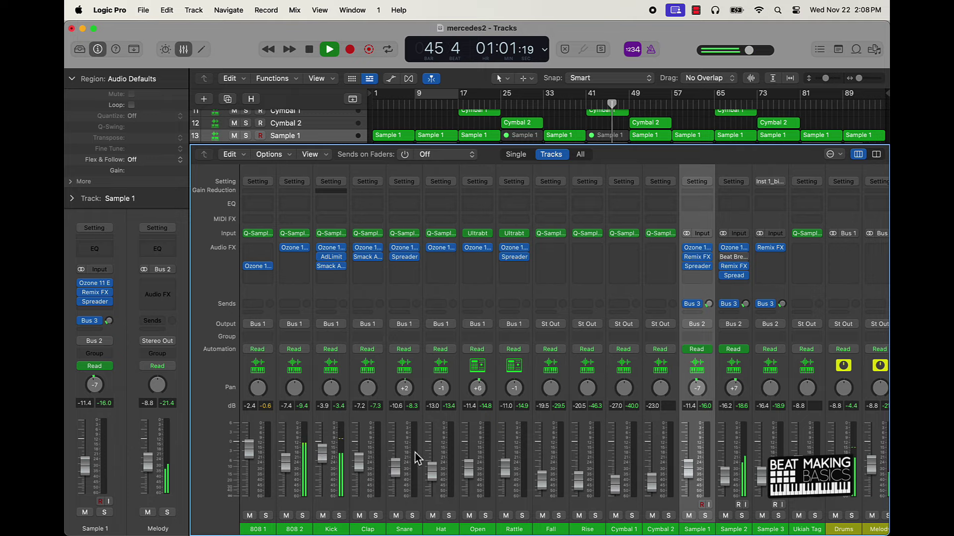
scroll(405, 459, right, 5)
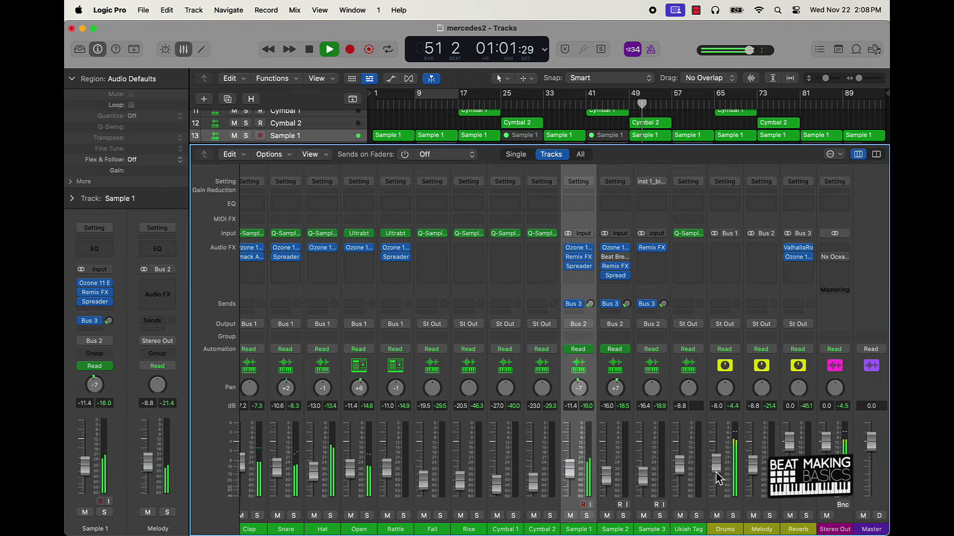
scroll(500, 447, left, 5)
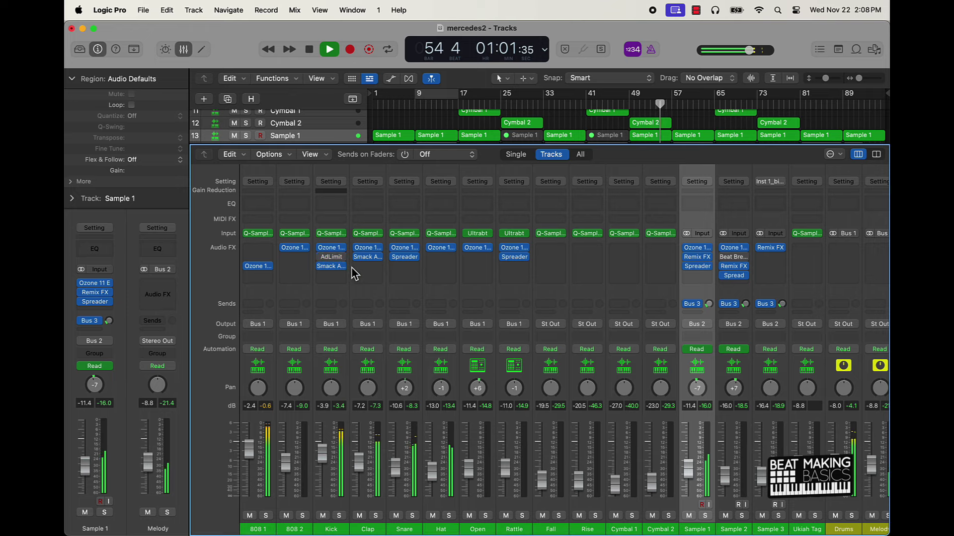
In the Kick's Ozone 11 Equalizer, move the Brickwall High-Pass to 22 Hz and the Bell filter to 210 Hz at -1.1 dB.
click(331, 248)
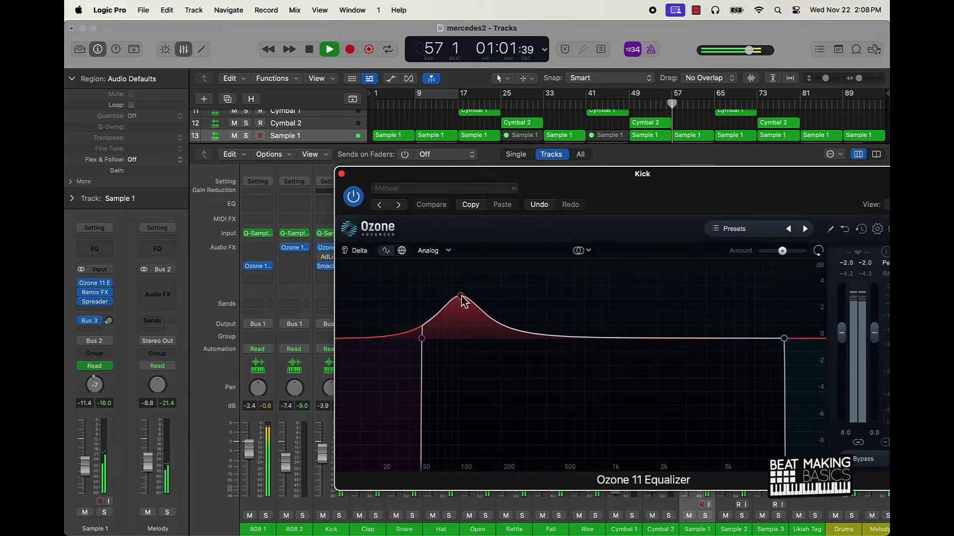
drag(461, 296, 393, 339)
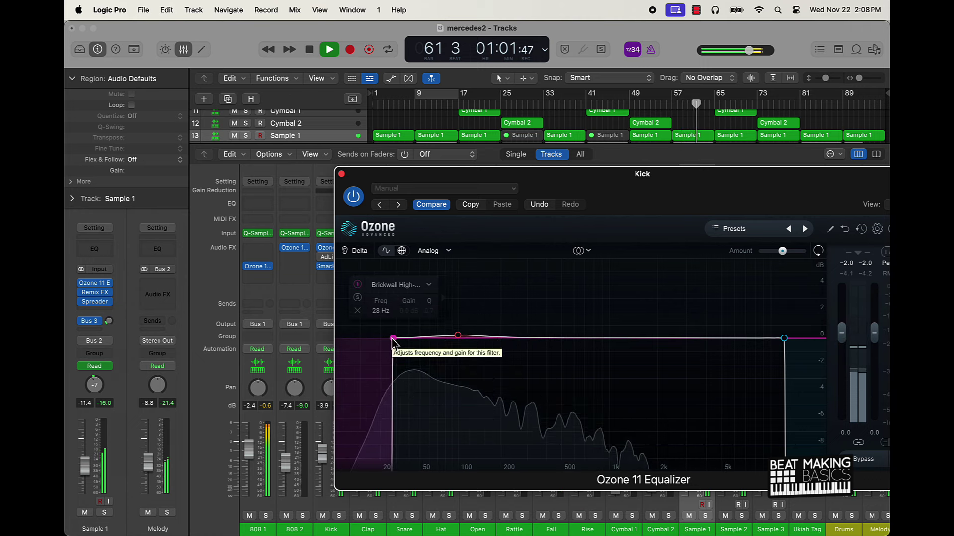
mouse_move(393, 340)
mouse_down()
mouse_move(459, 338)
mouse_move(383, 338)
mouse_up()
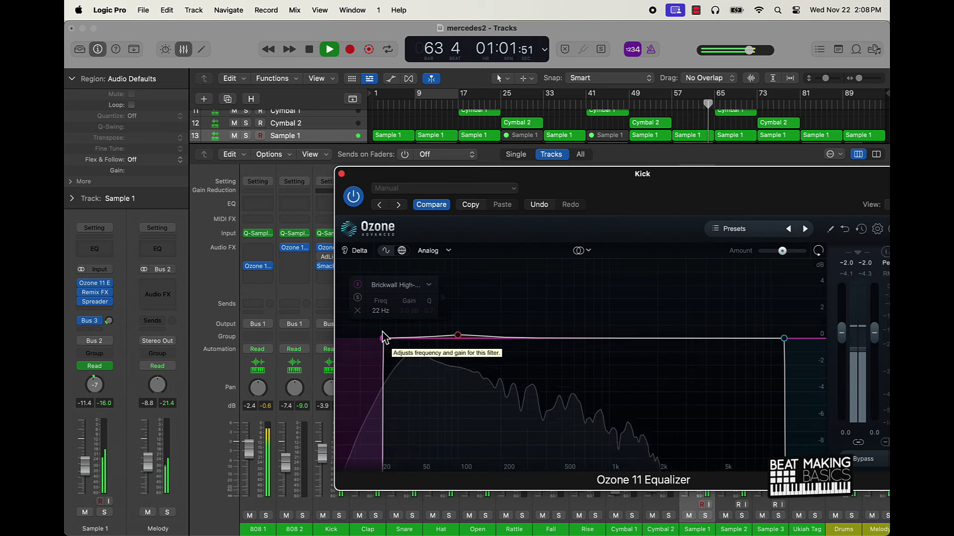
click(458, 336)
drag(457, 337, 503, 354)
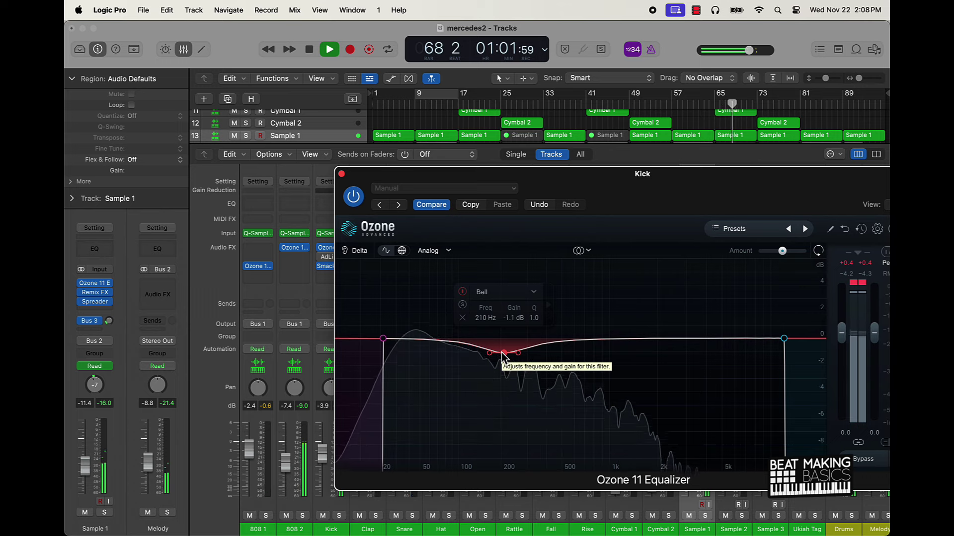
In the Kick's equalizer, set the Brickwall Low-Pass to 8028 Hz, add an 890 Hz Bell at 0.7 dB, and lower the High-Pass to 20 Hz.
drag(785, 339, 677, 358)
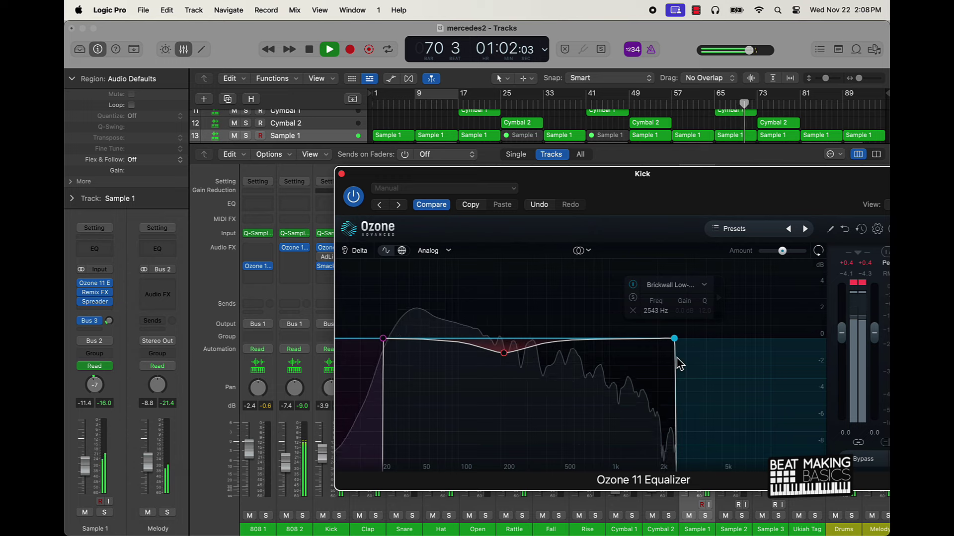
drag(677, 358, 757, 357)
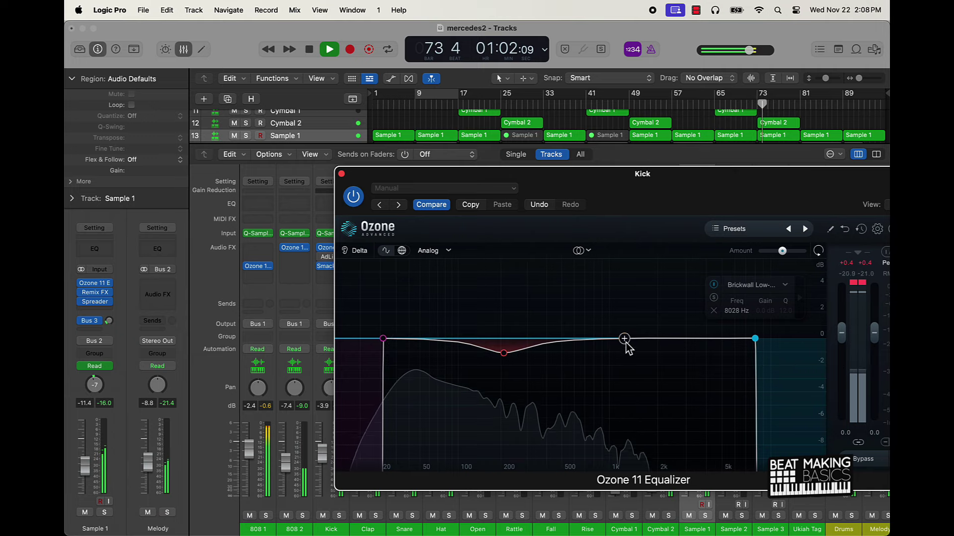
drag(624, 338, 605, 335)
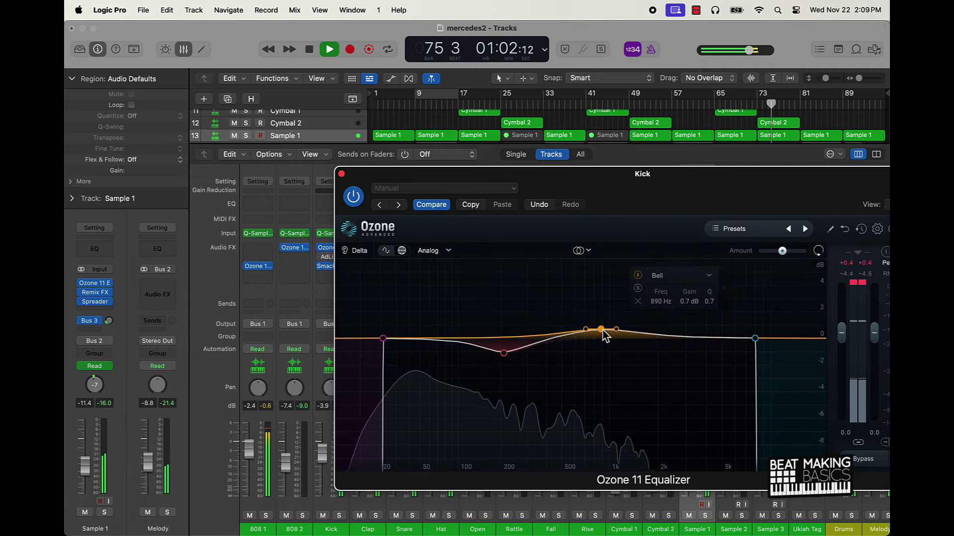
click(382, 338)
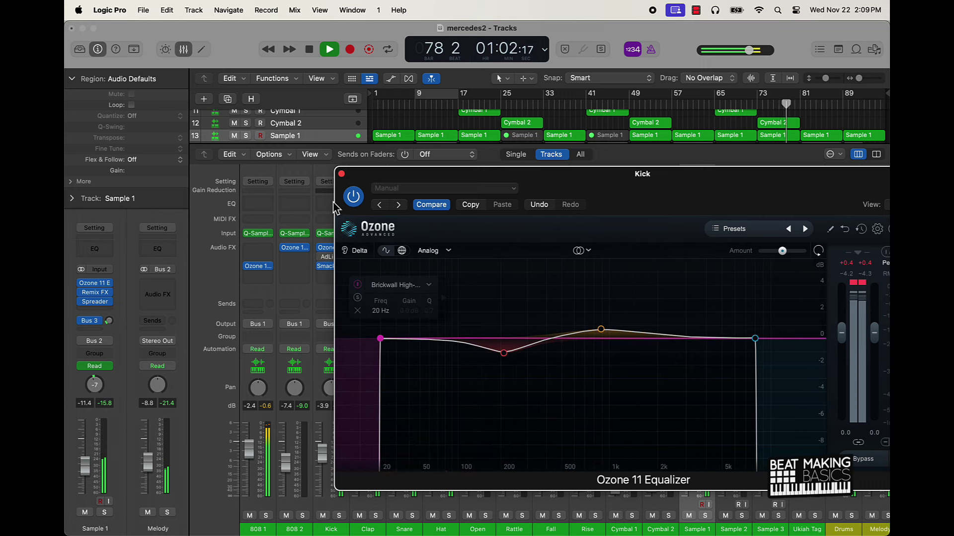
click(341, 174)
Lower the Kick's volume to -4.1 dB and set its Adaptive Limiter gain to 0.0 dB.
scroll(332, 452, right, 1)
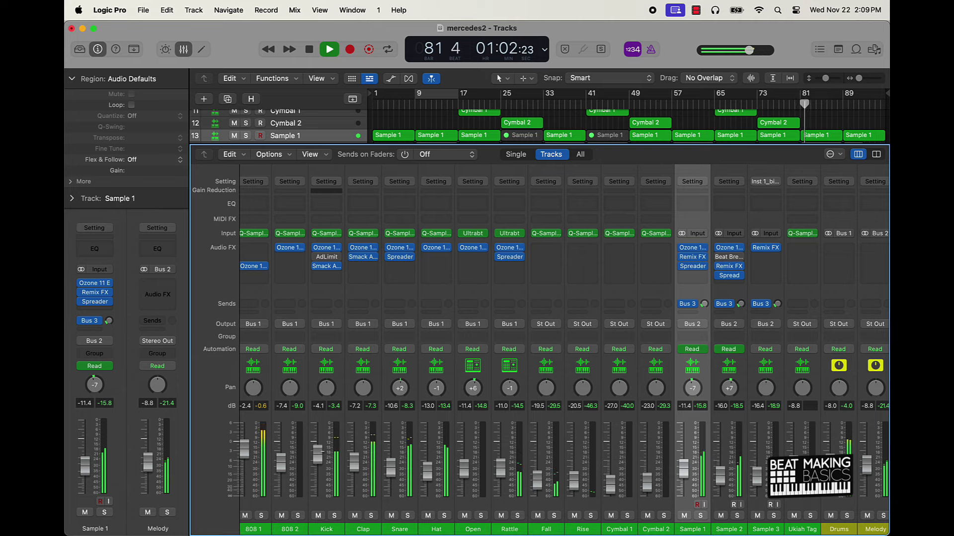
click(328, 259)
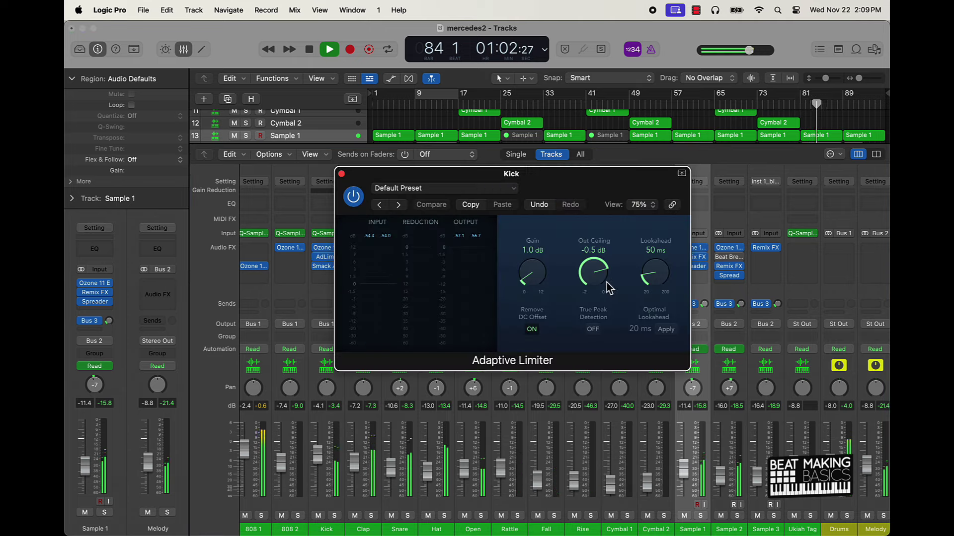
drag(529, 284, 574, 360)
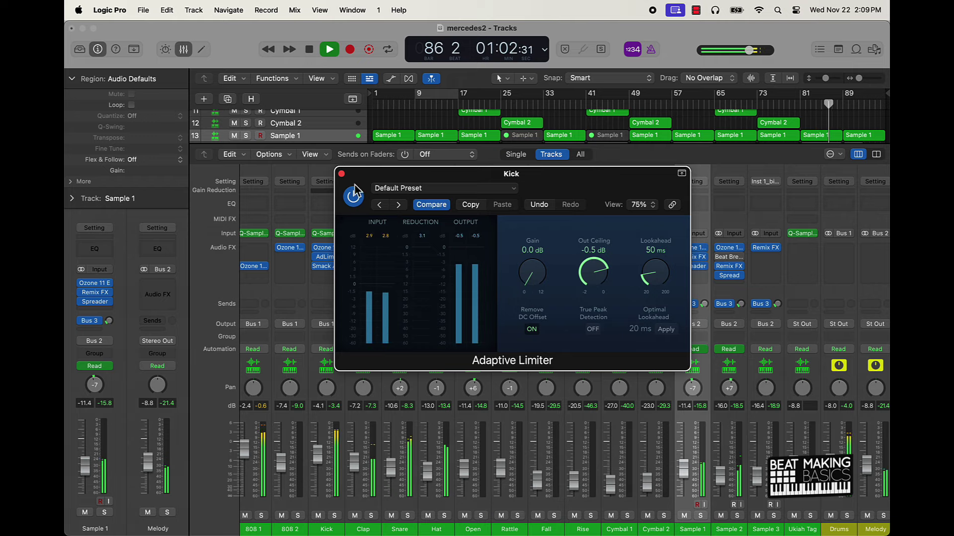
click(341, 174)
Try the Kick's Adaptive Limiter after Smack Attack in the effects chain, and return it to its place before Smack Attack.
drag(329, 259, 327, 275)
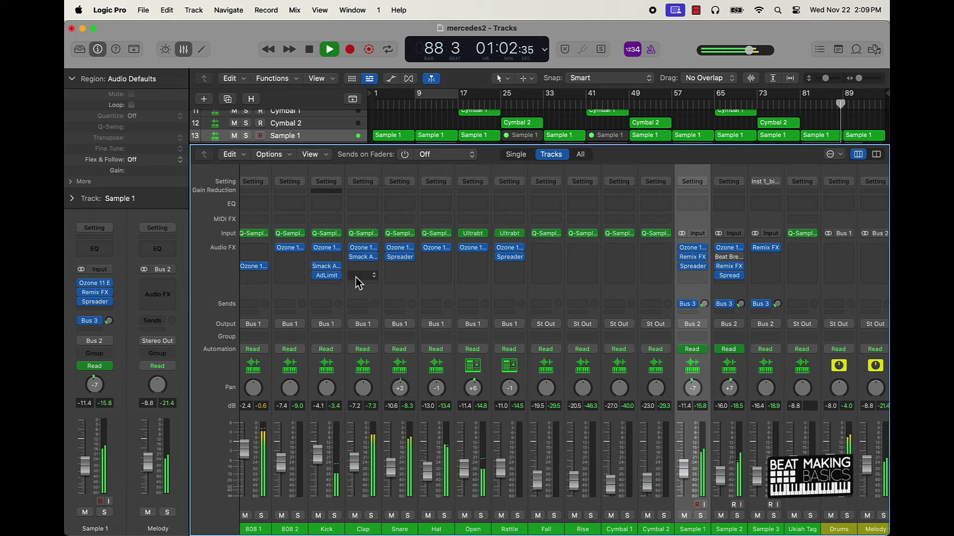
drag(330, 283, 344, 273)
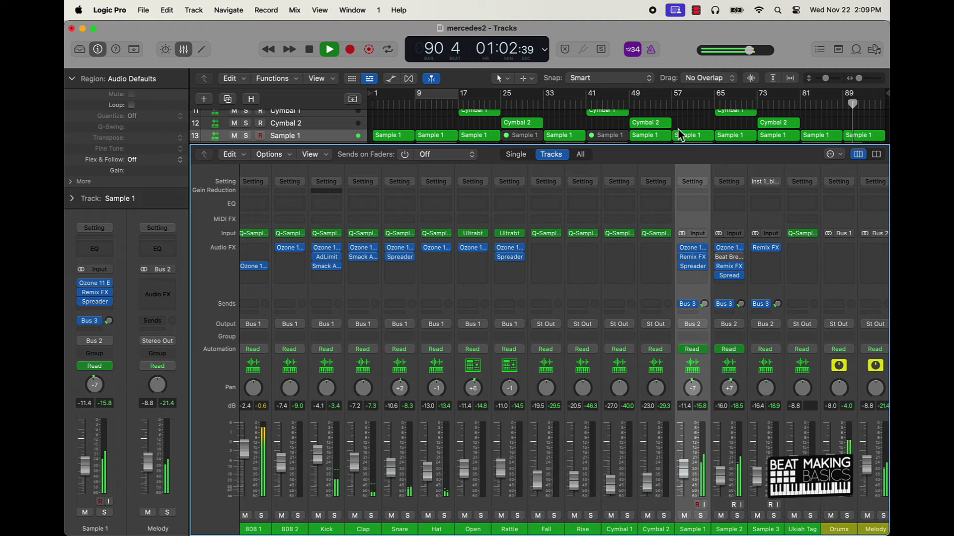
Replay from around bar 65, set the Sustain in the Kick's Smack Attack to -10, and close its window.
click(714, 104)
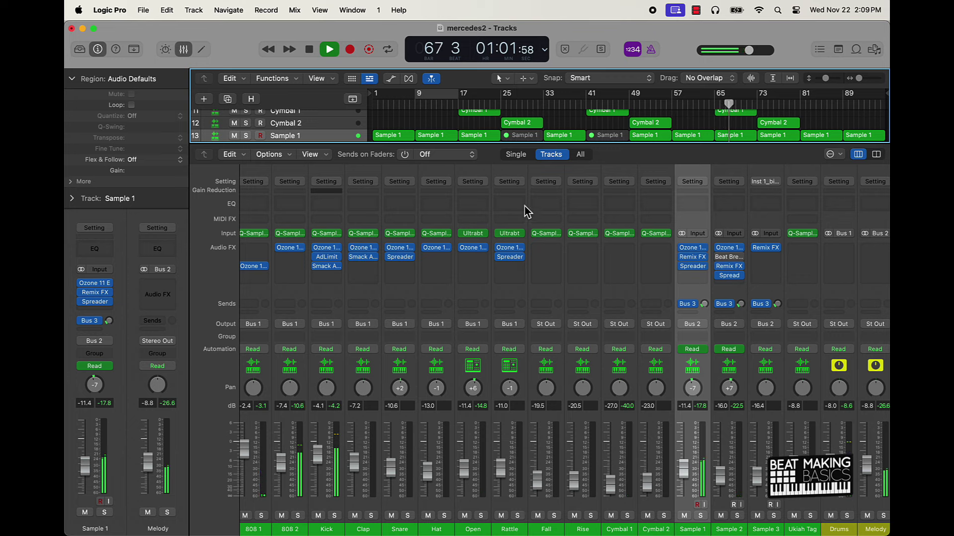
click(323, 267)
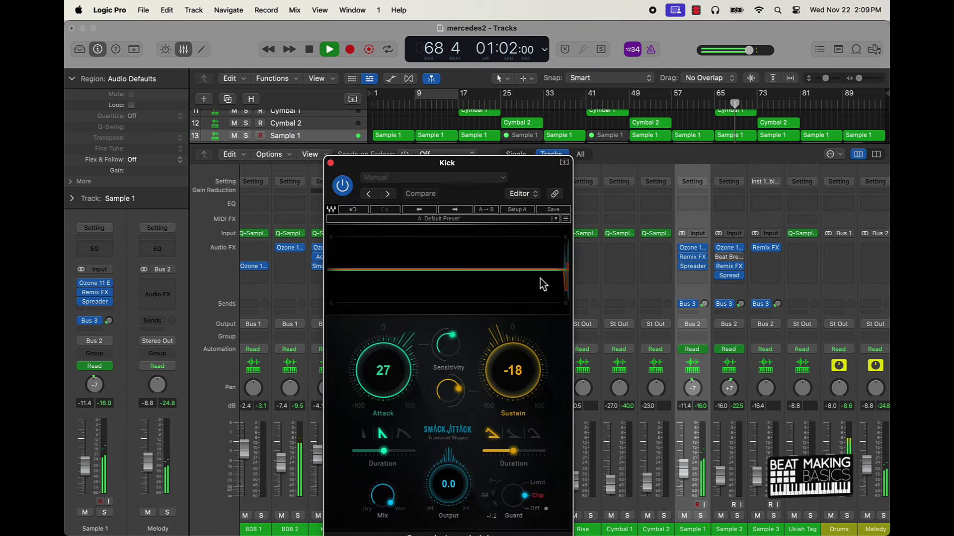
drag(504, 356, 512, 345)
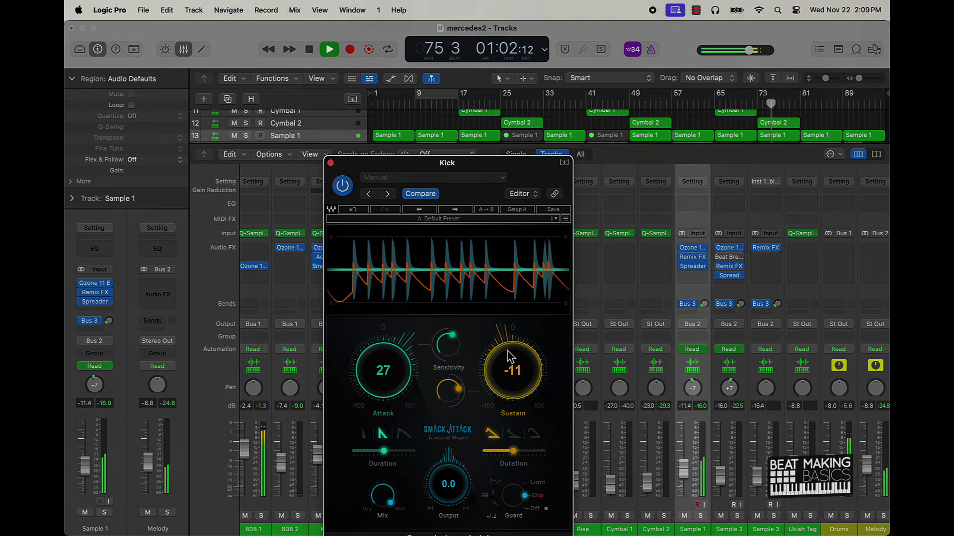
scroll(509, 356, up, 1)
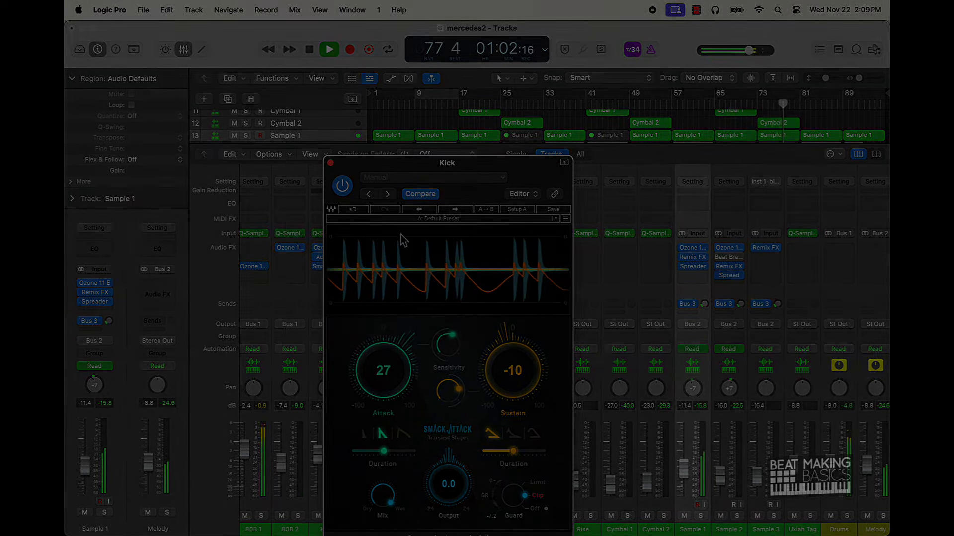
click(330, 163)
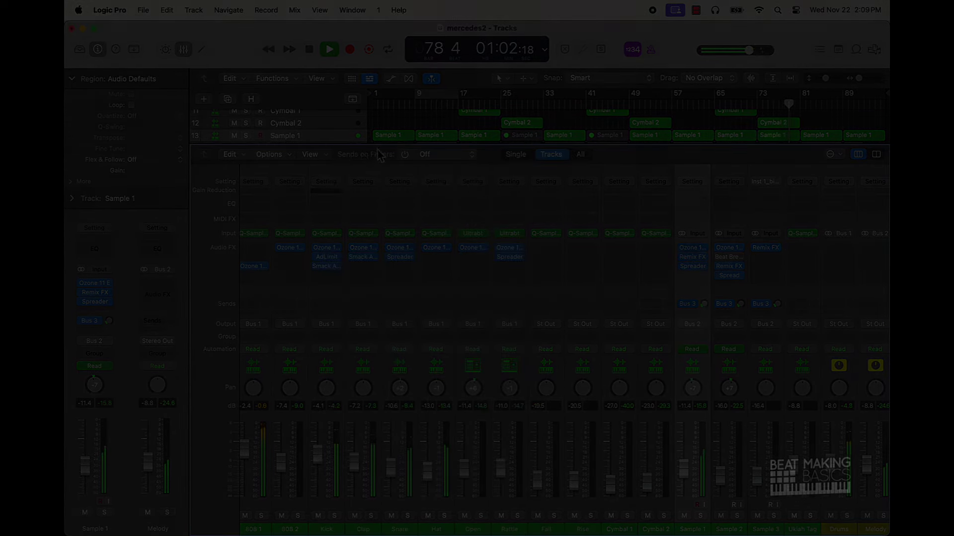